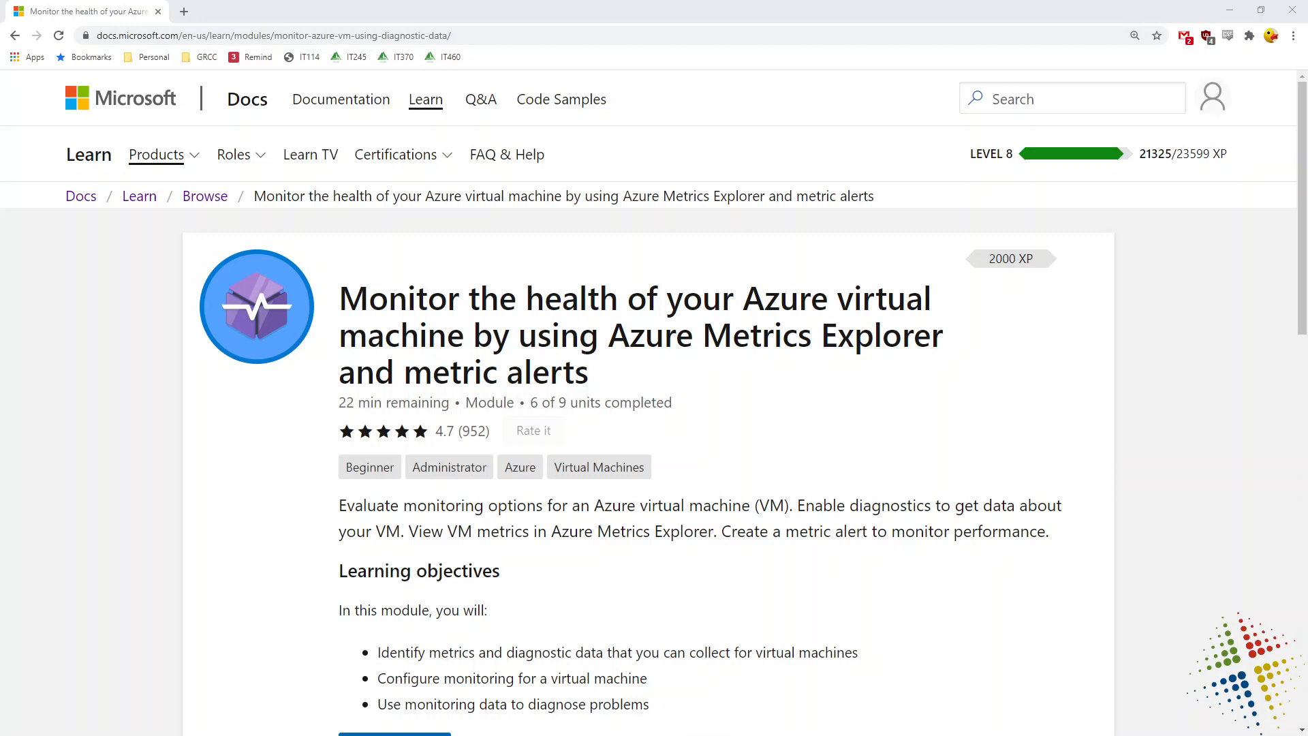
- Open the module's Introduction unit and review the band website scenario, prerequisites and learning objectives
scroll(996, 491, down, 7)
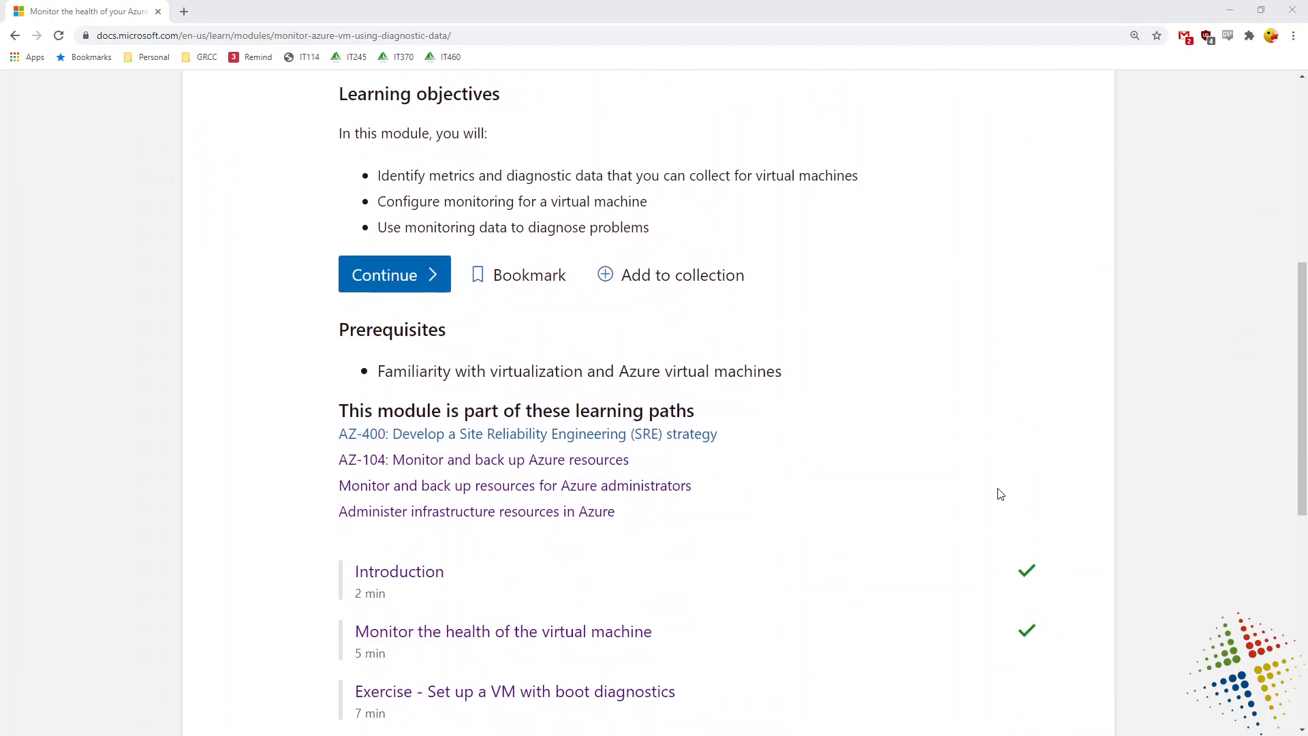
click(402, 576)
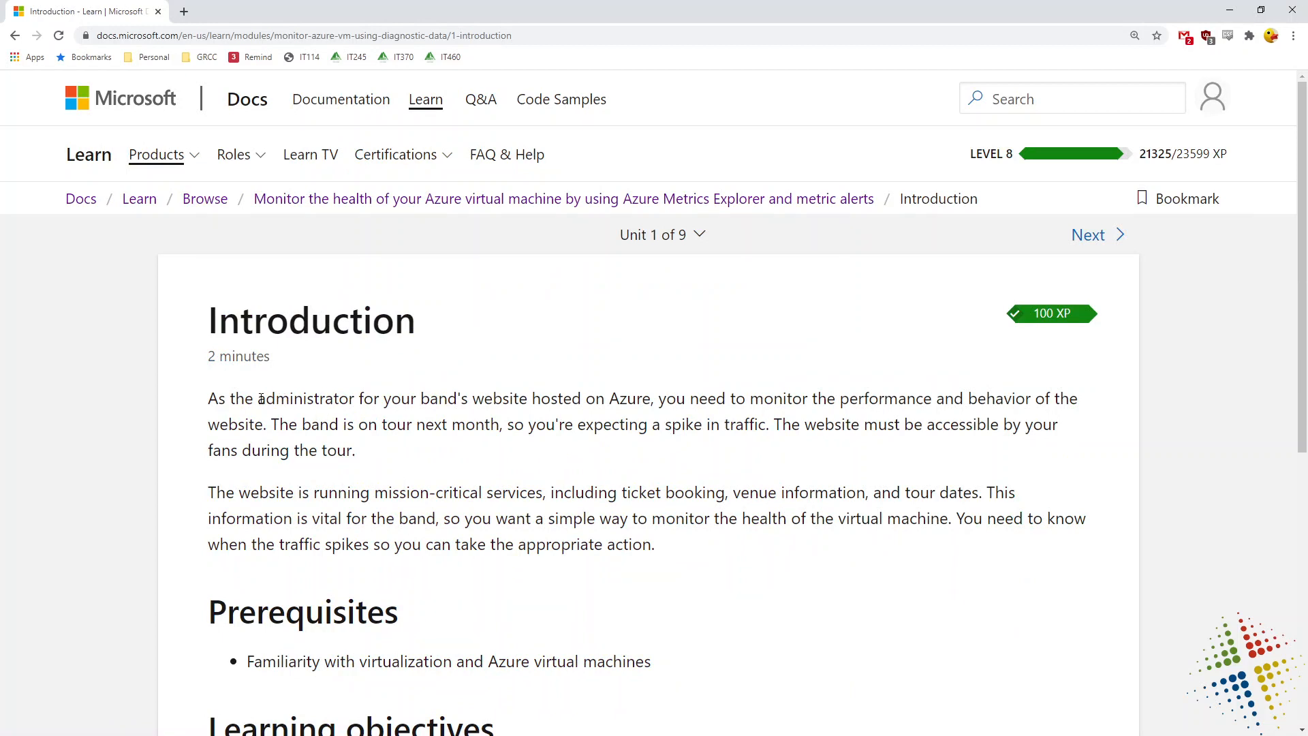
drag(261, 400, 590, 399)
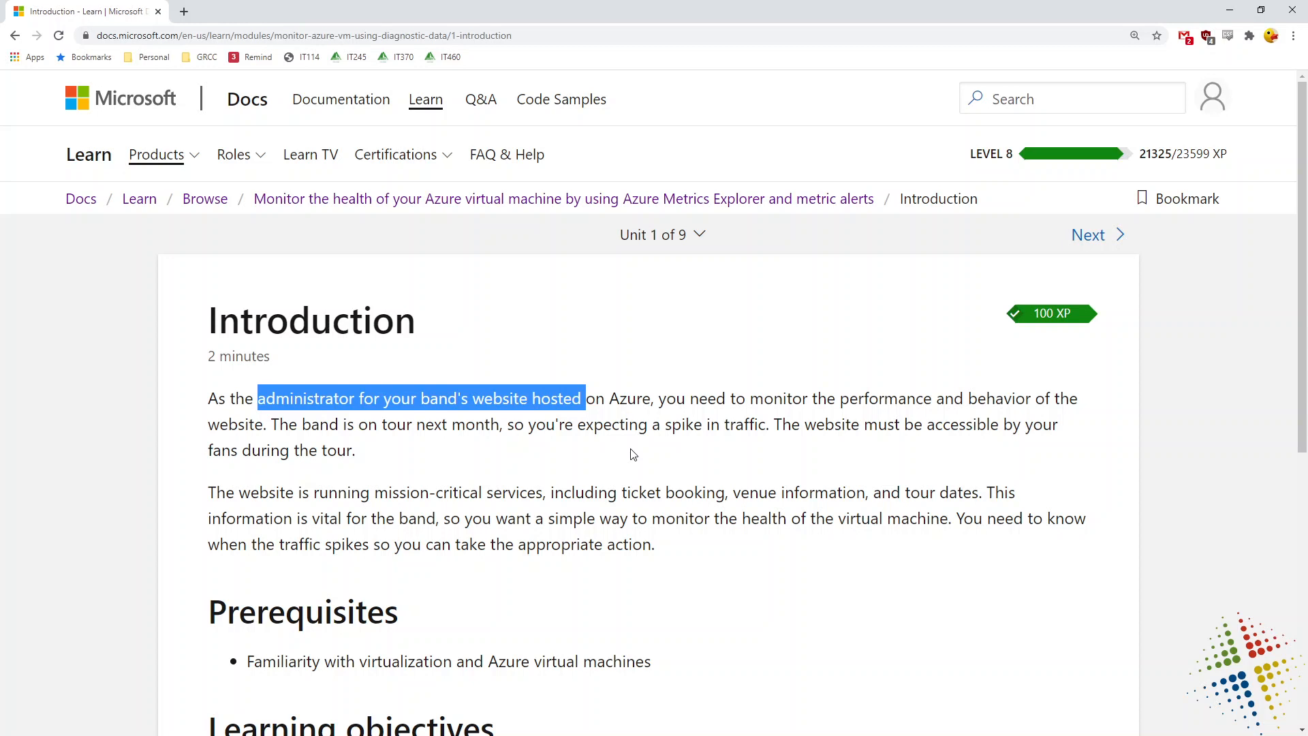
drag(622, 492, 986, 508)
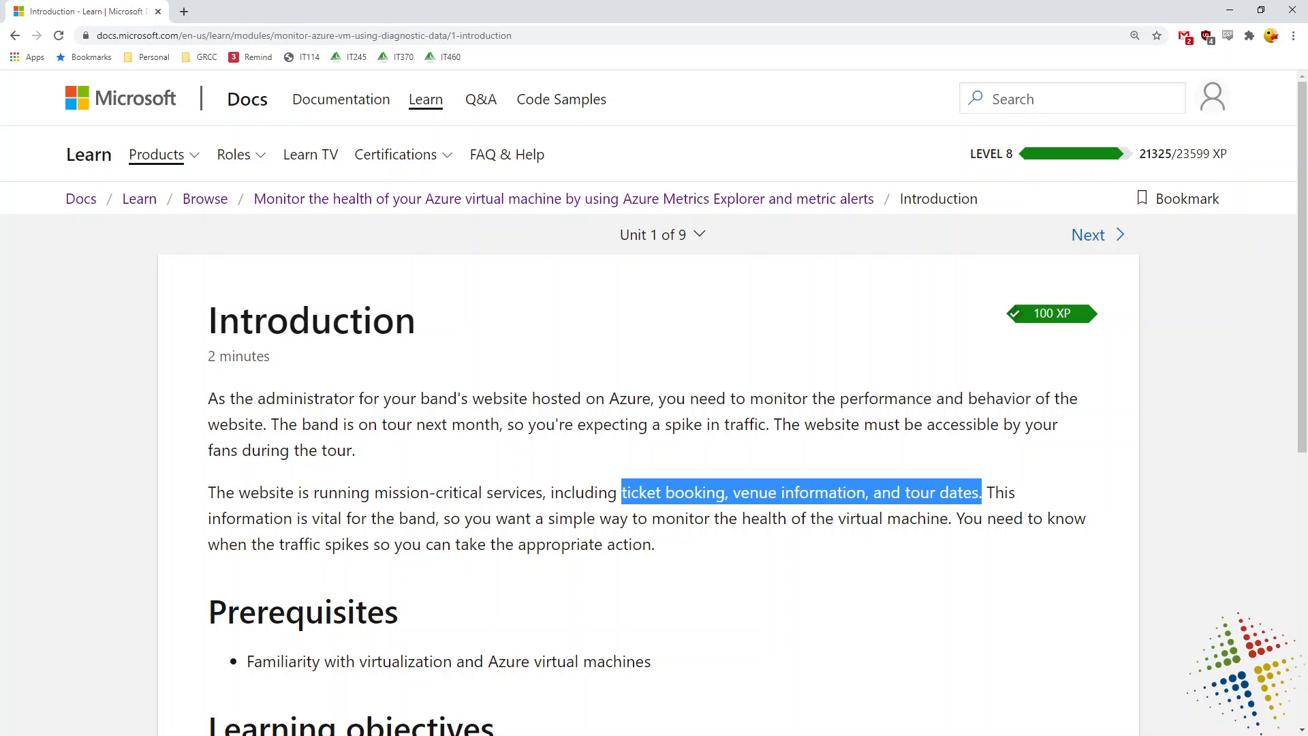
scroll(677, 488, down, 5)
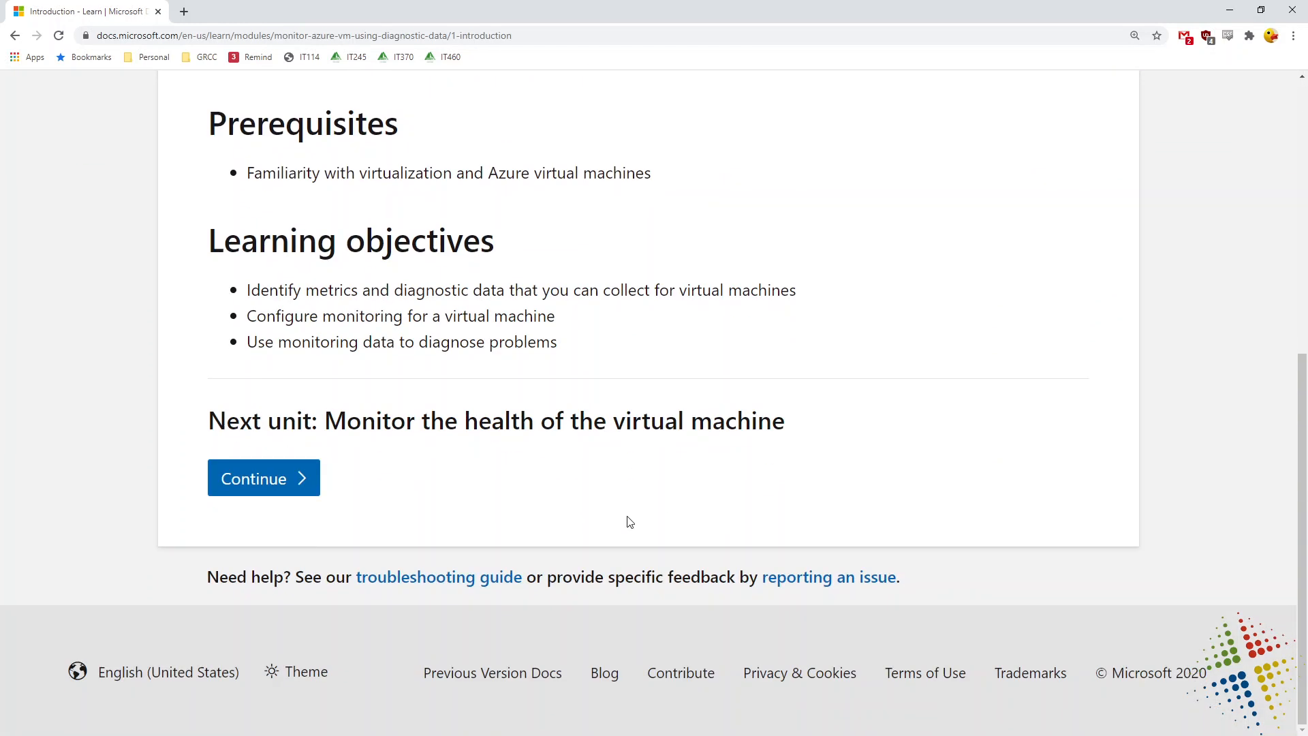
- Continue to the unit on monitoring the virtual machine's health and review the default metrics under Basic metrics for Azure VMs
click(310, 485)
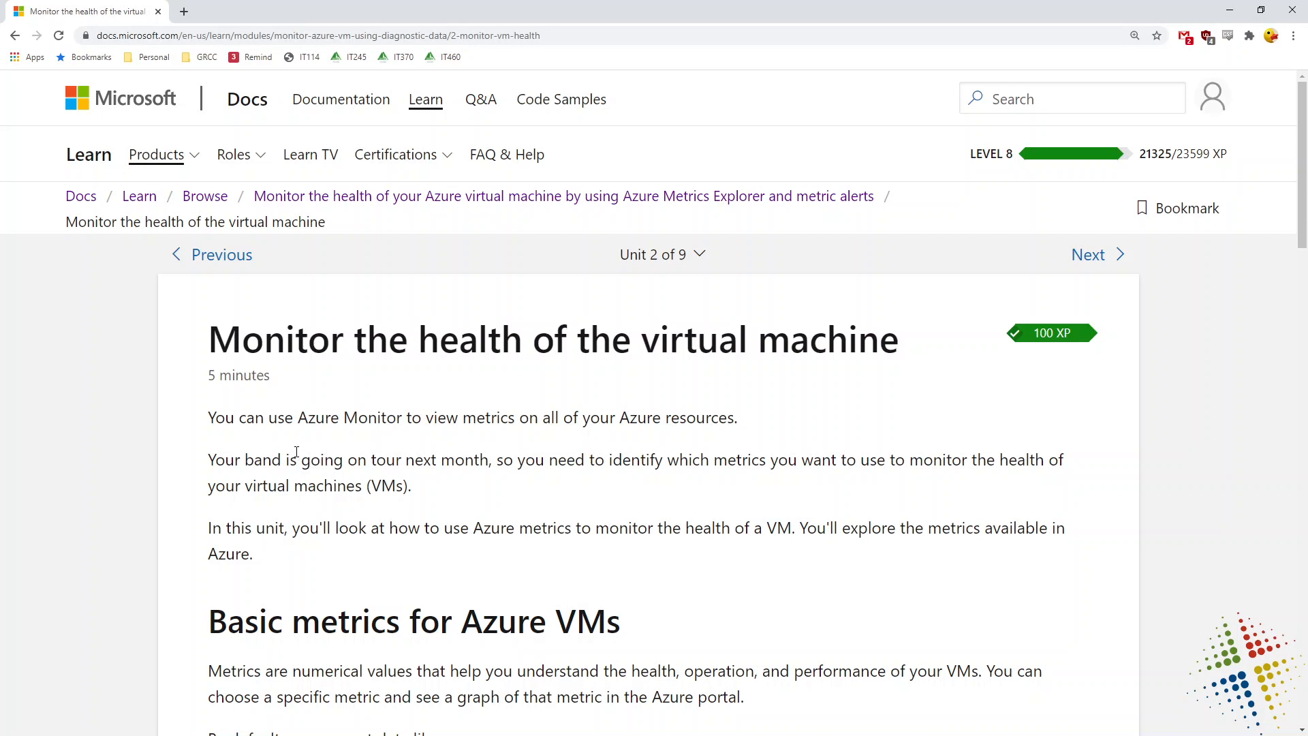
scroll(296, 453, down, 5)
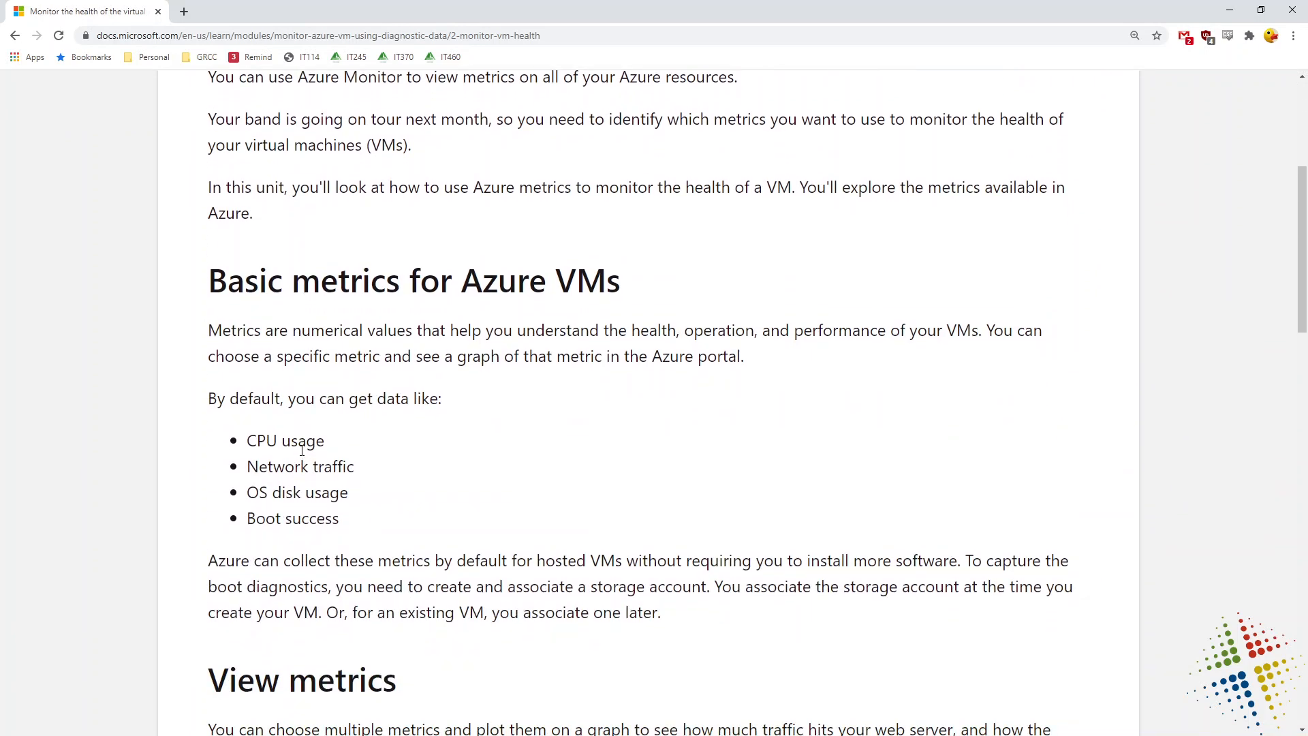
drag(350, 519, 215, 436)
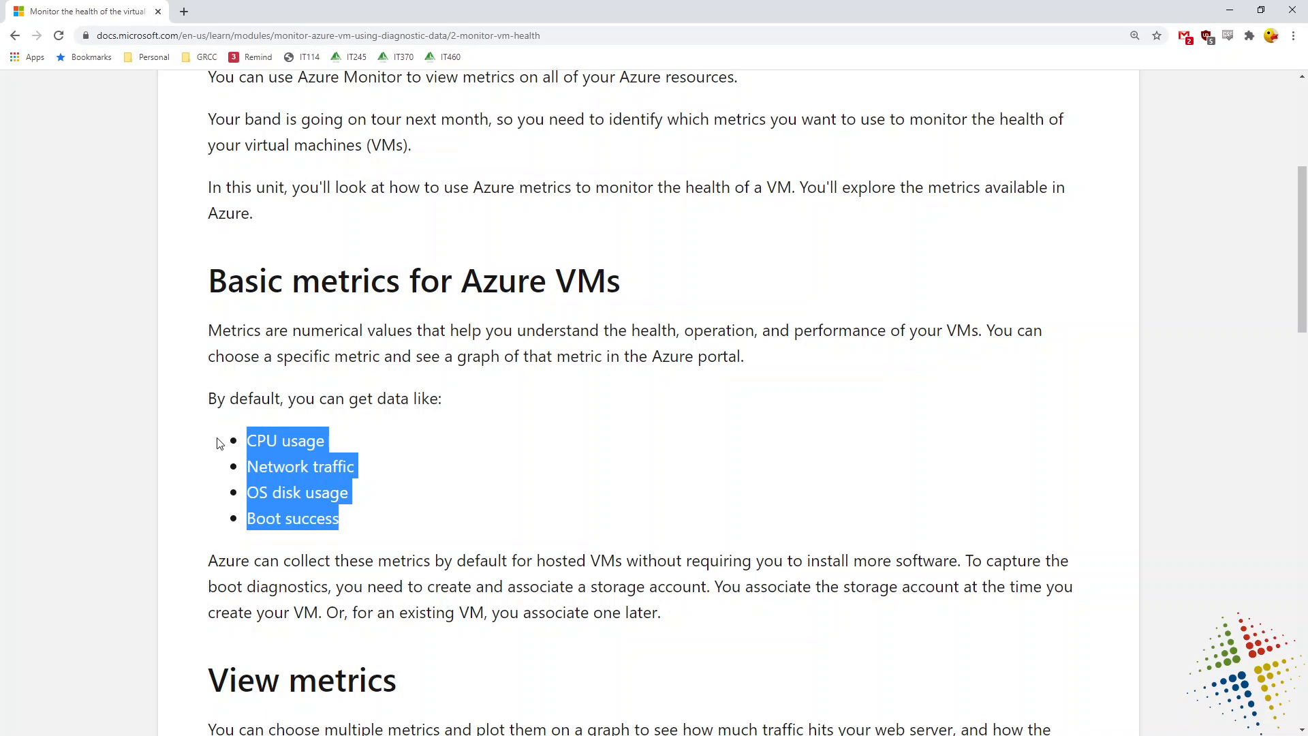
drag(350, 495, 197, 445)
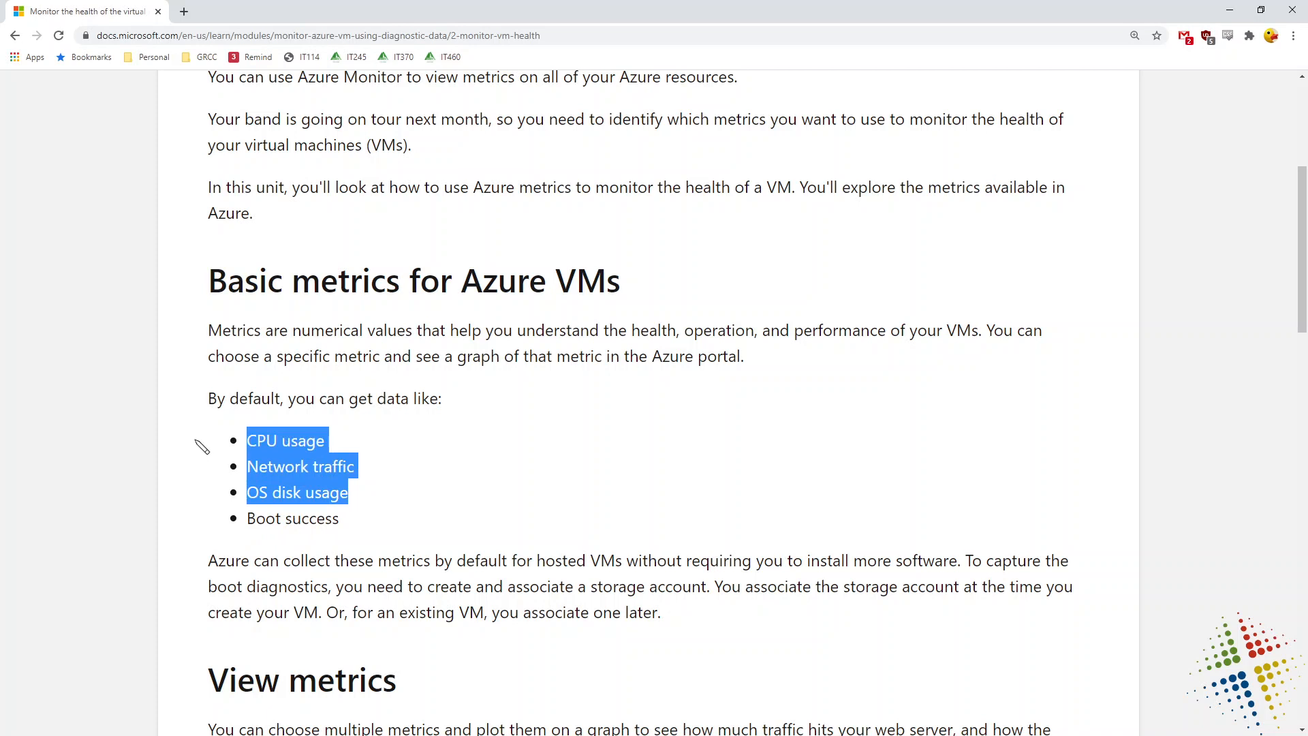
- Annotate the default metrics list with a handwritten percentage in freehand ink and clear the ink
drag(713, 718, 711, 732)
mouse_move(481, 434)
mouse_down()
mouse_move(470, 453)
mouse_move(522, 435)
mouse_up()
drag(577, 422, 559, 465)
drag(590, 449, 579, 453)
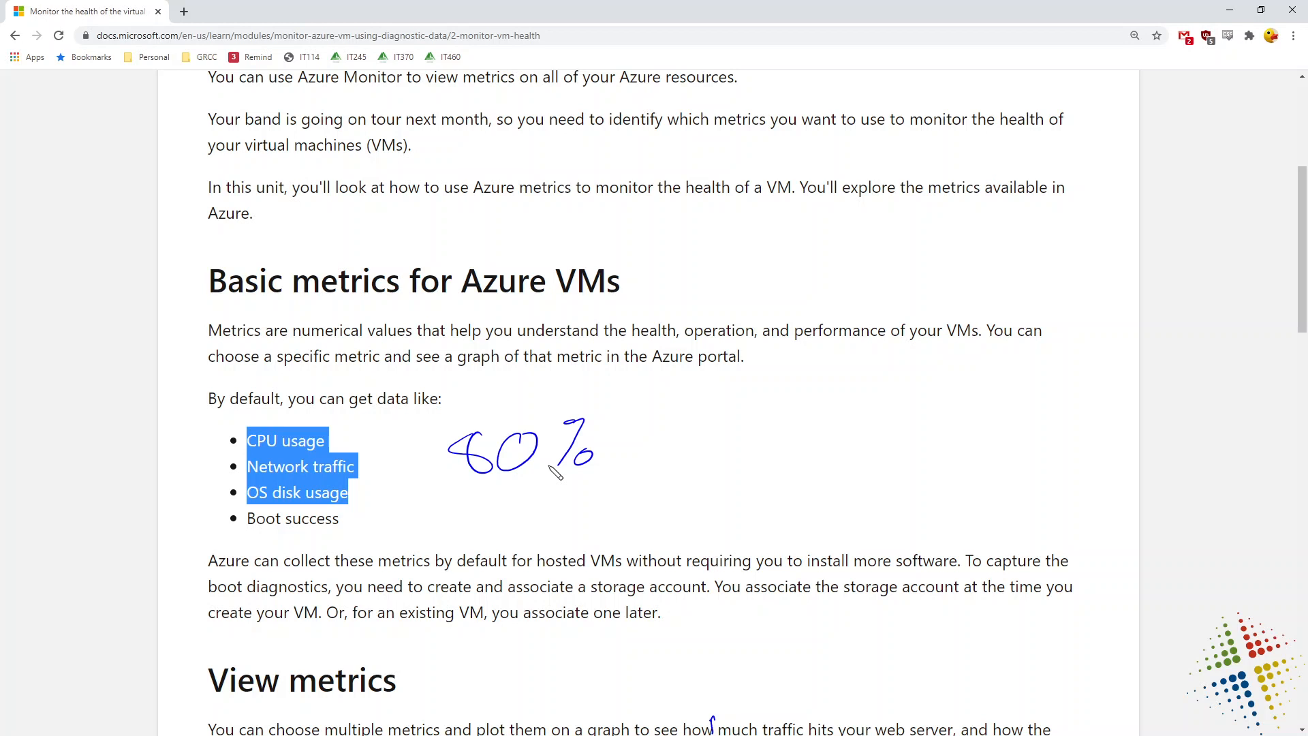
key(Escape)
- Examine the Boot success metric, the View metrics chart, the benefits of enabling metrics and the Get more metrics section
drag(340, 519, 247, 523)
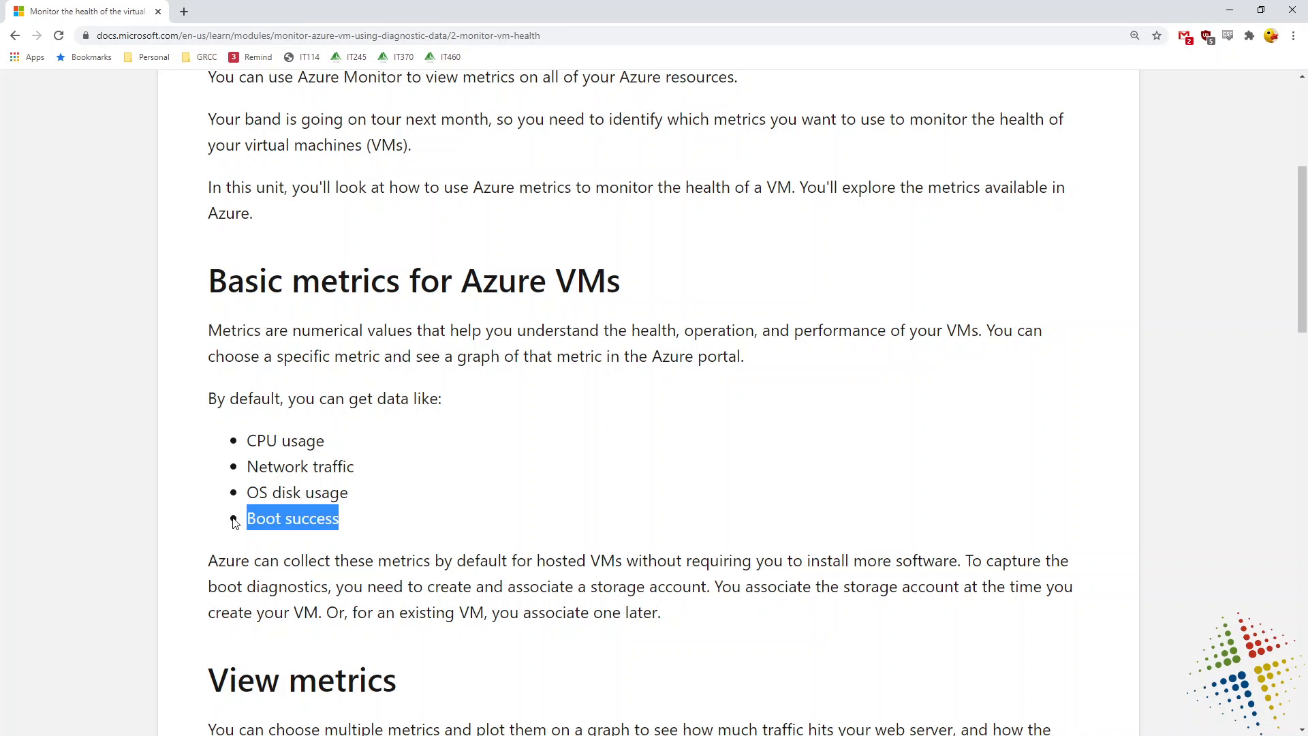
scroll(234, 522, down, 8)
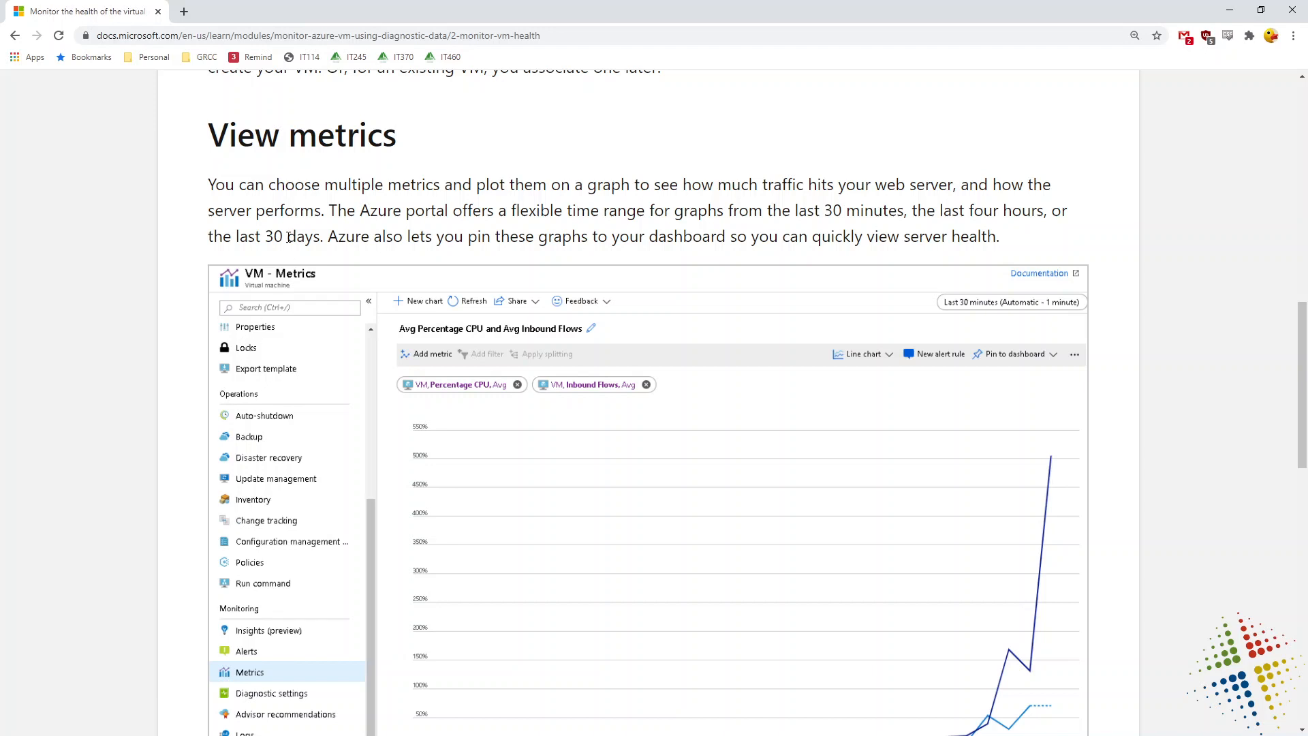
scroll(289, 235, down, 3)
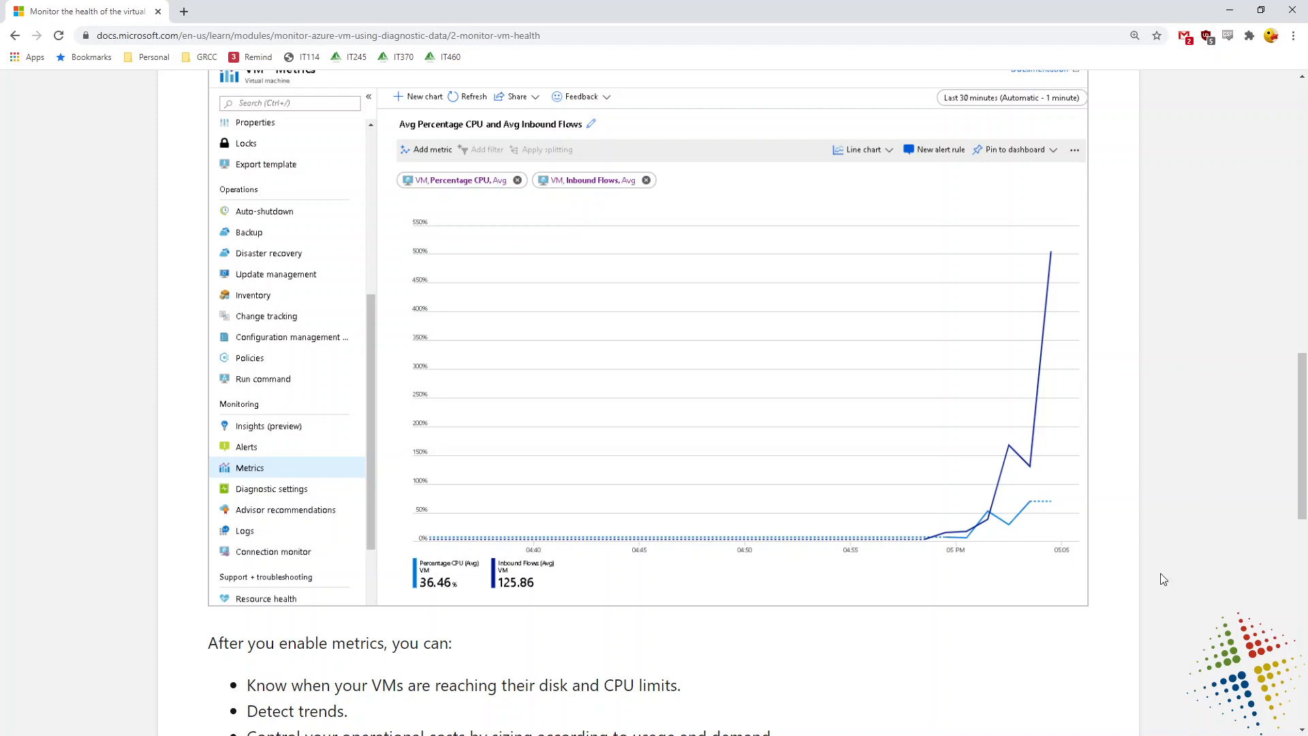
scroll(1162, 580, down, 6)
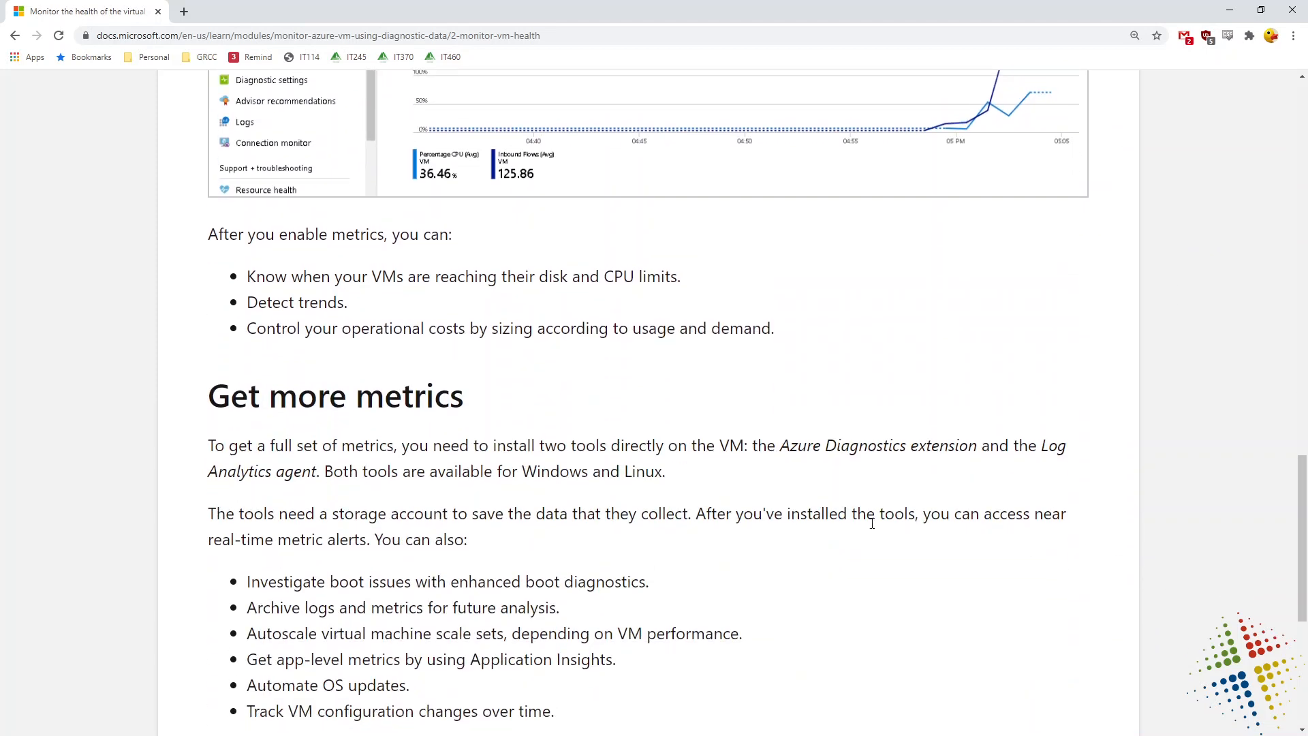
drag(345, 303, 246, 303)
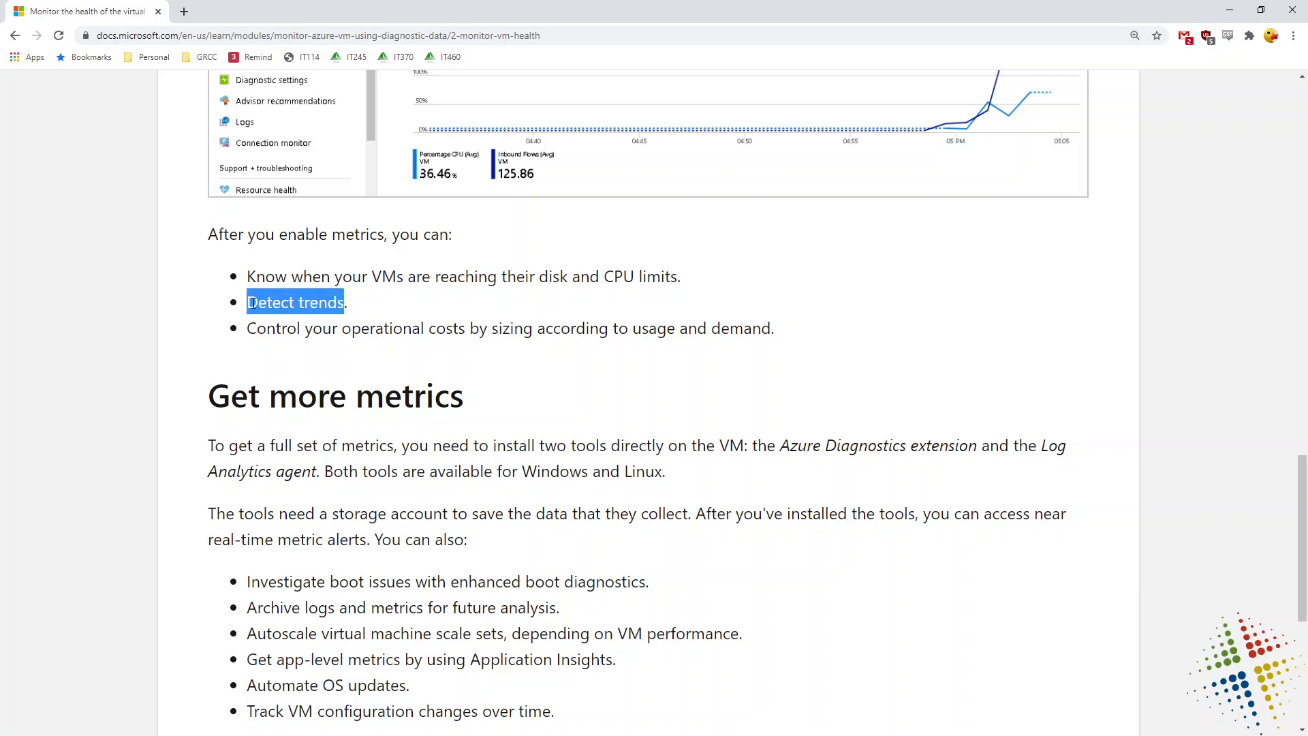
scroll(797, 693, up, 5)
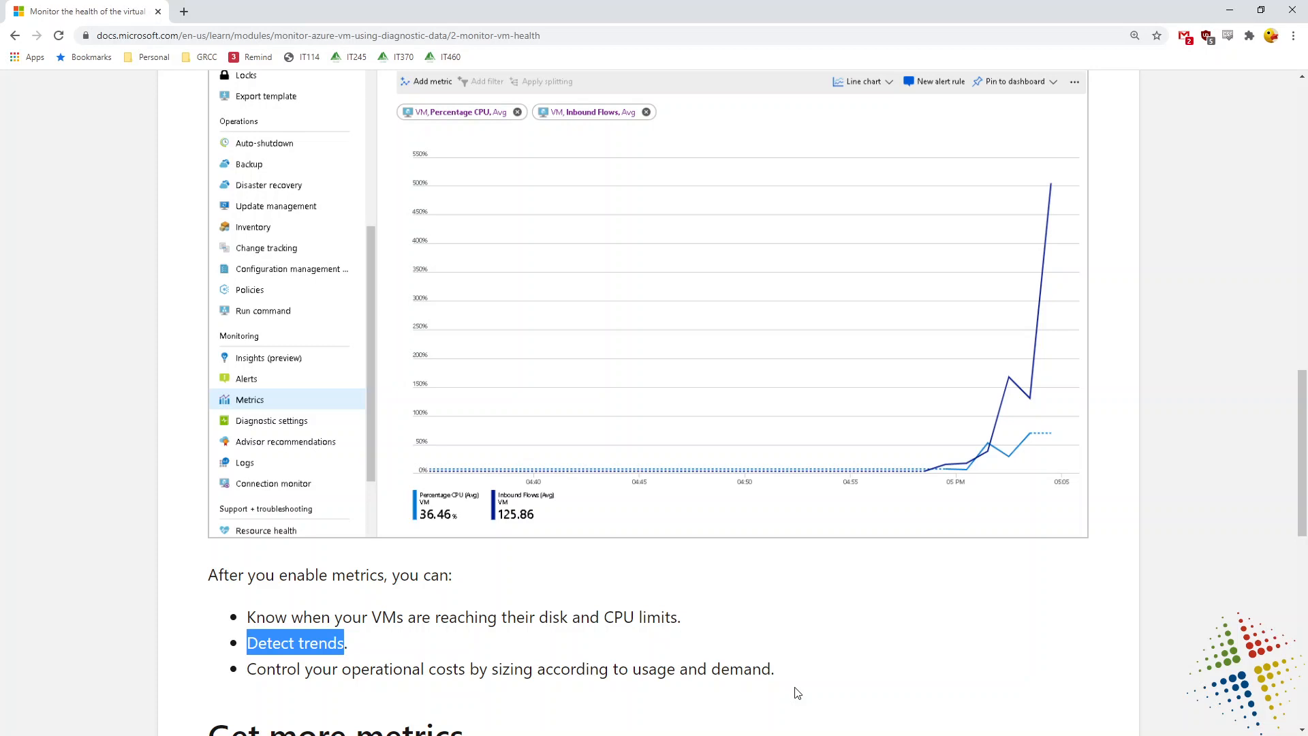
scroll(797, 692, down, 9)
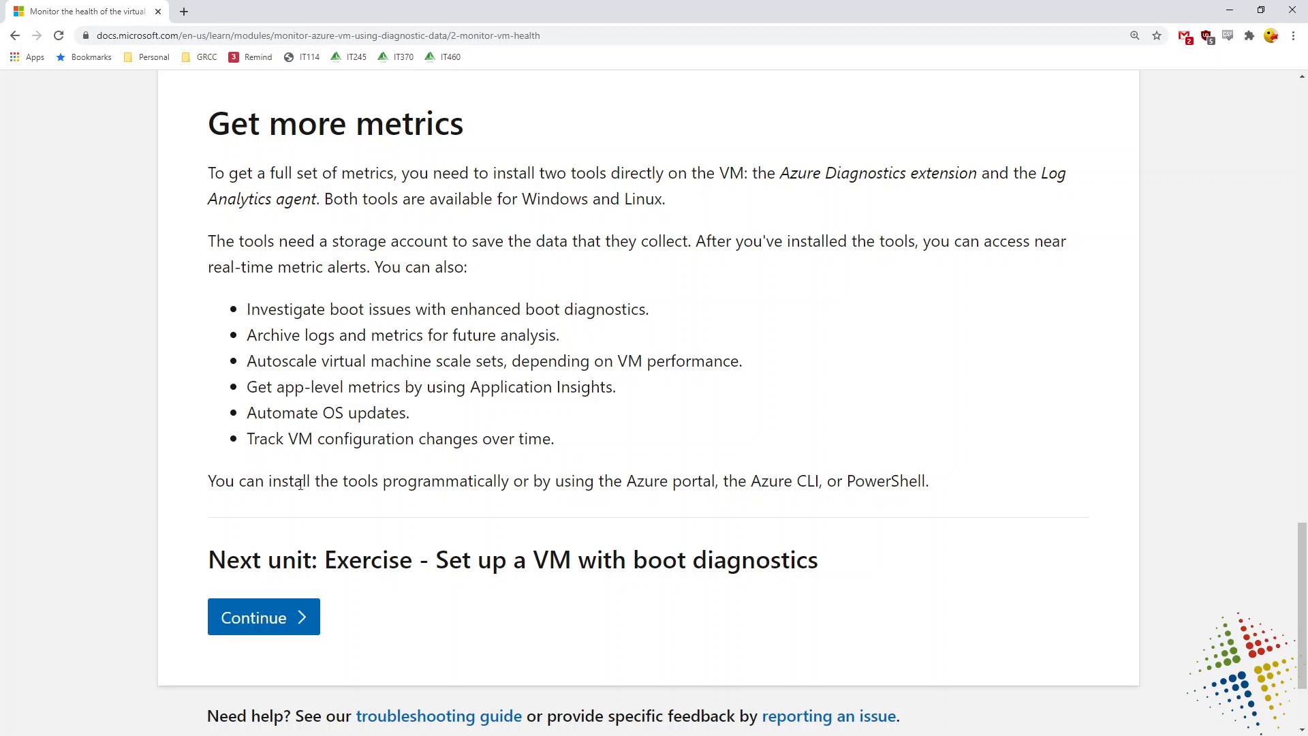
- Continue to the exercise on setting up a VM with boot diagnostics and review its sandbox notice and Ubuntu scenario
click(249, 630)
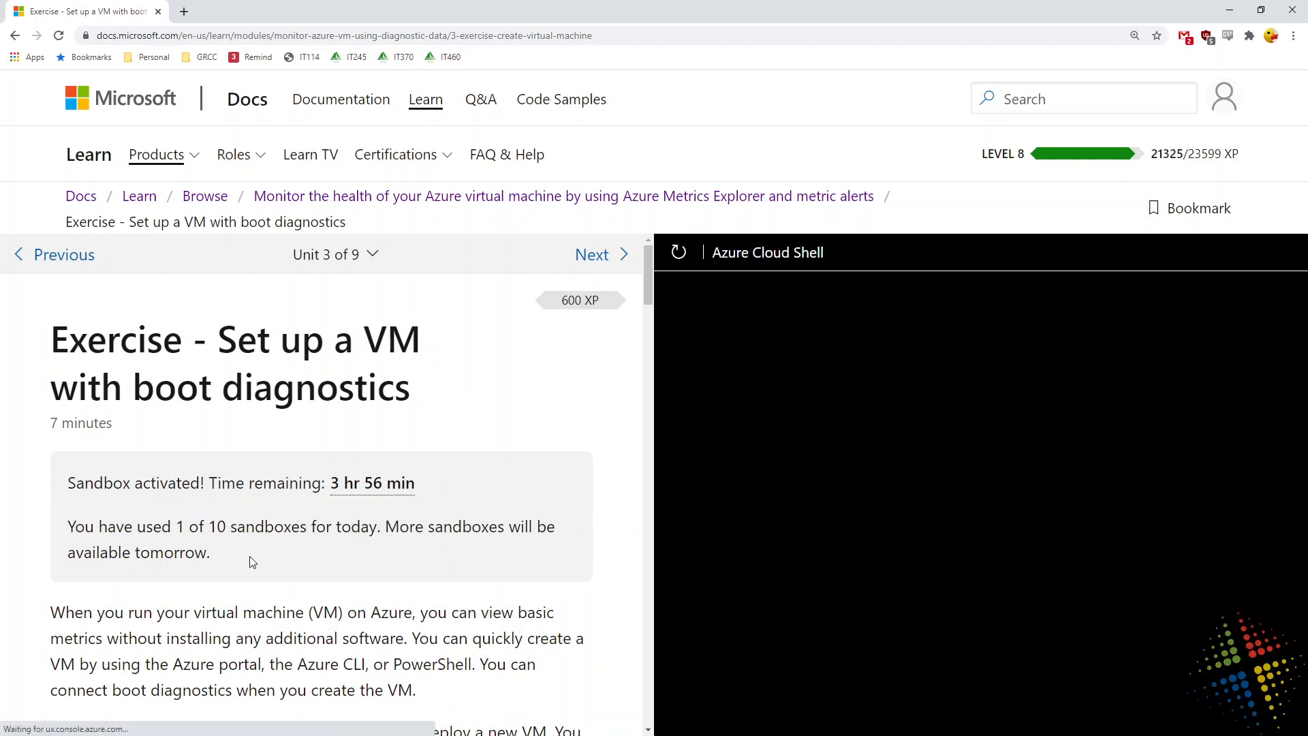
drag(248, 558, 67, 534)
scroll(304, 508, down, 6)
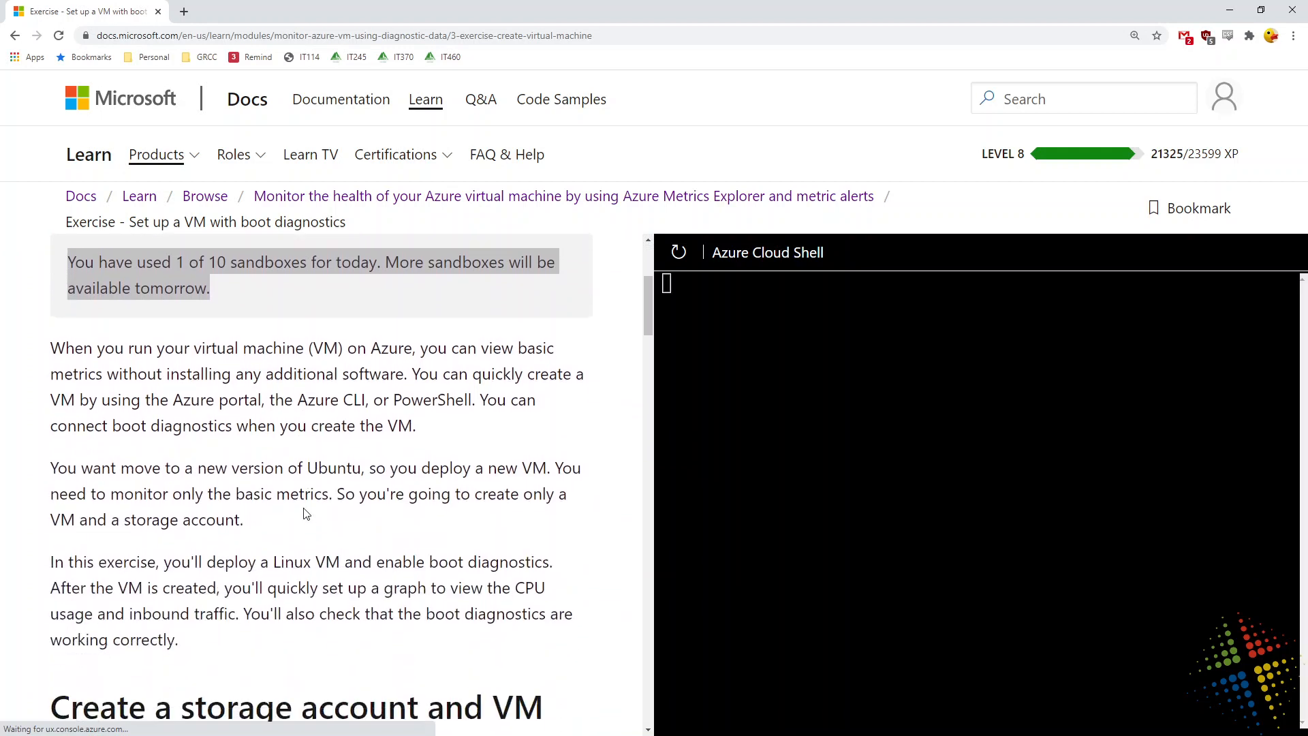
scroll(306, 514, up, 1)
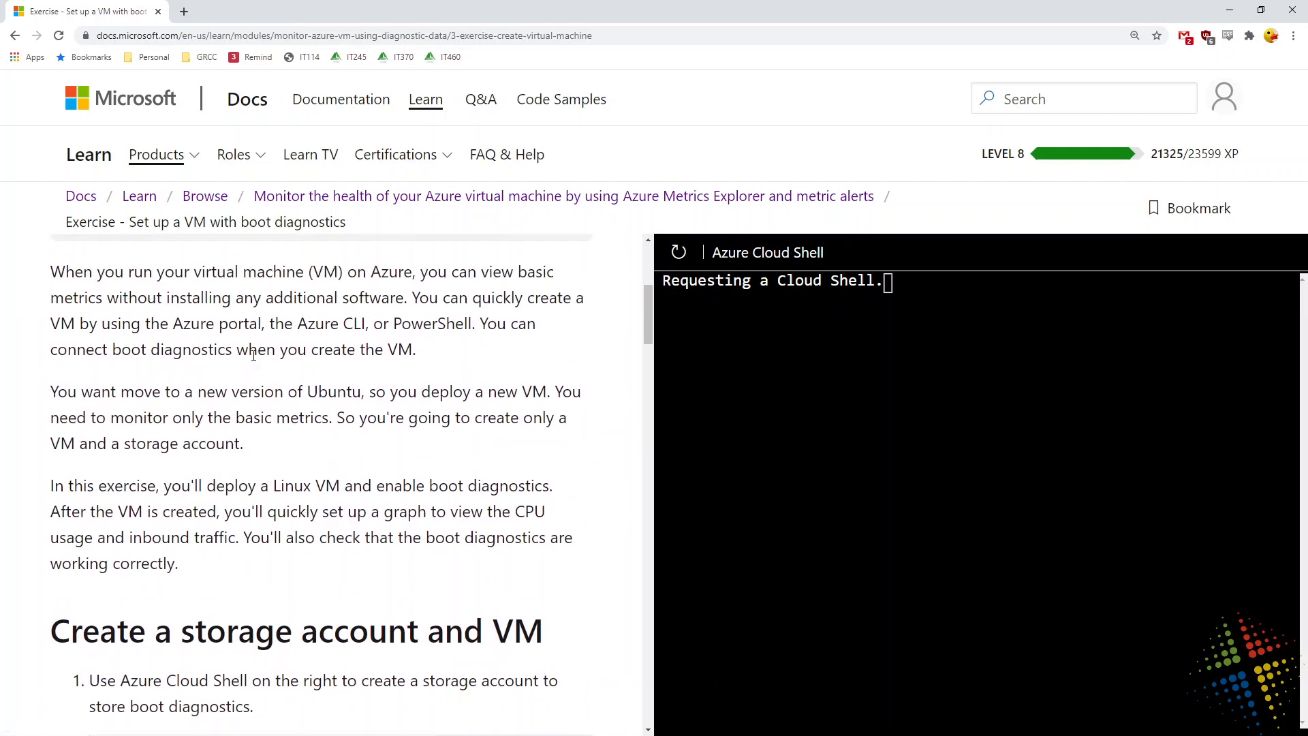
drag(371, 394, 274, 394)
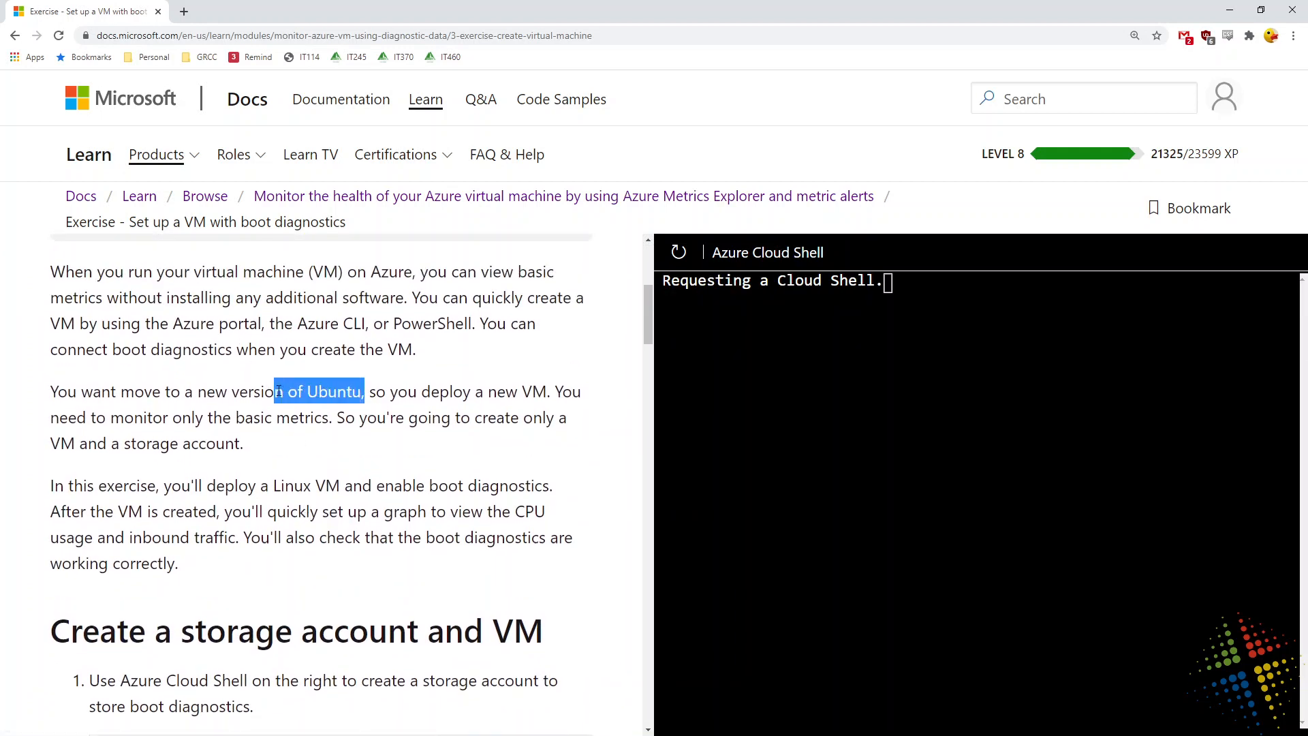
- Copy the az storage account create commands with SKU Standard_LRS and location eastus2 from the exercise into Cloud Shell
scroll(338, 476, down, 3)
scroll(338, 476, down, 3)
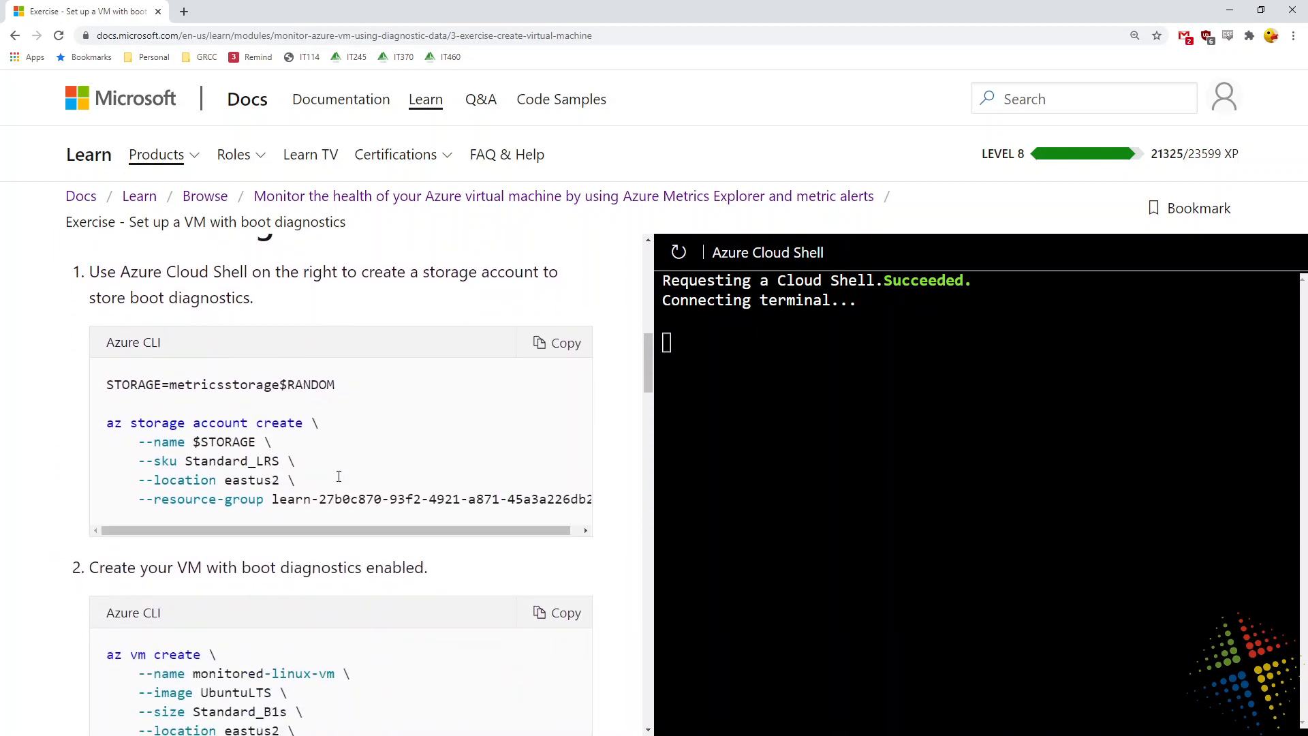
scroll(363, 555, down, 1)
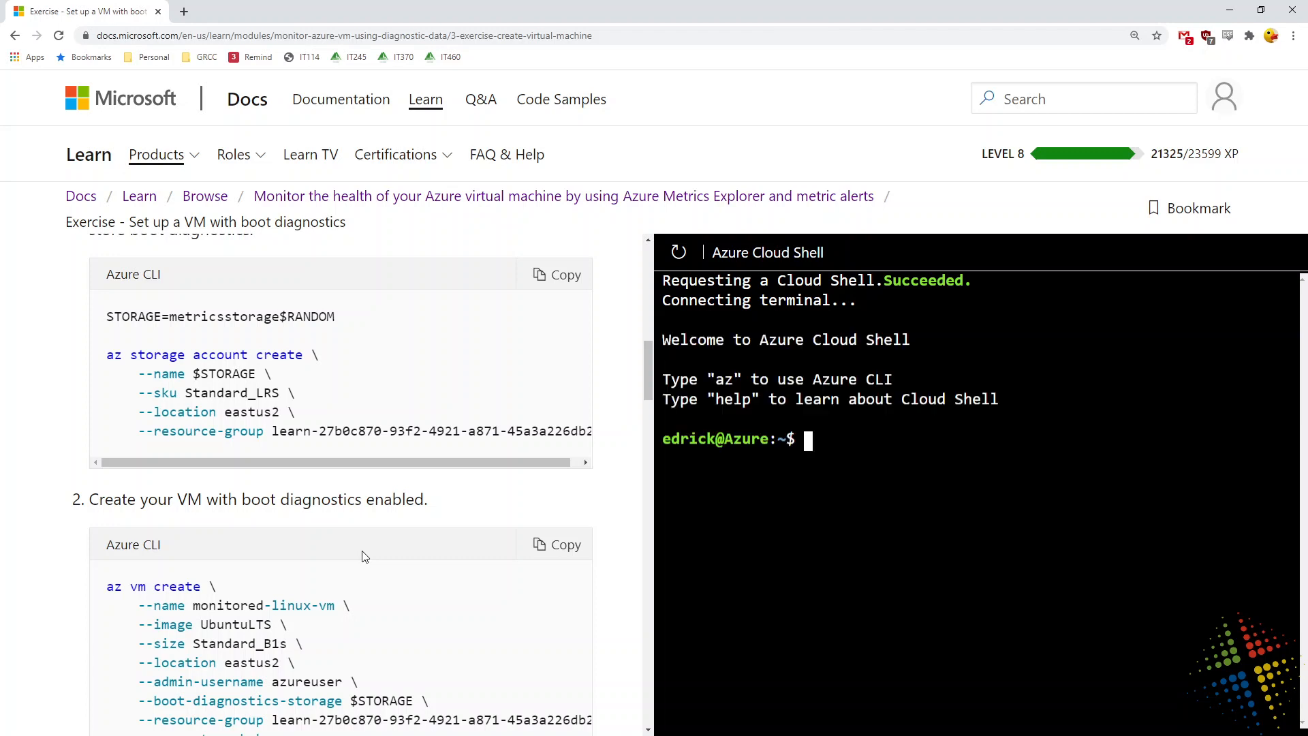
click(560, 276)
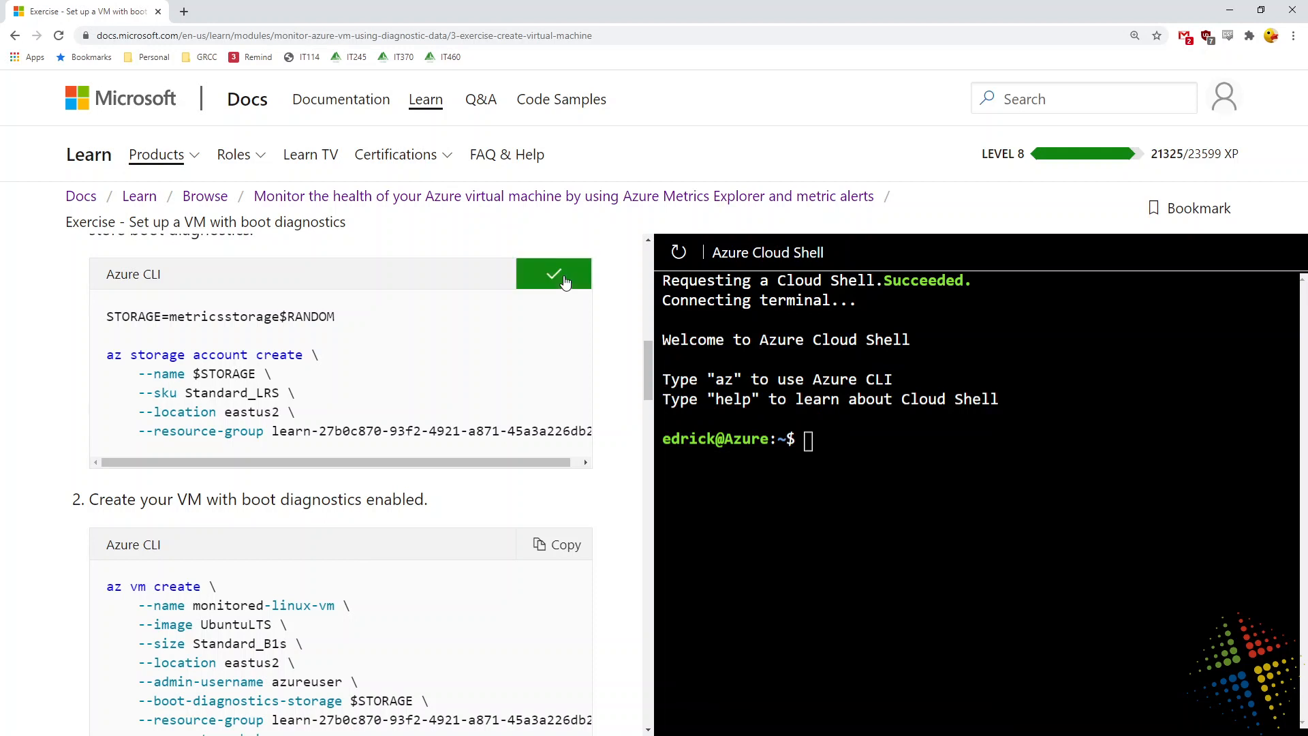
right_click(894, 474)
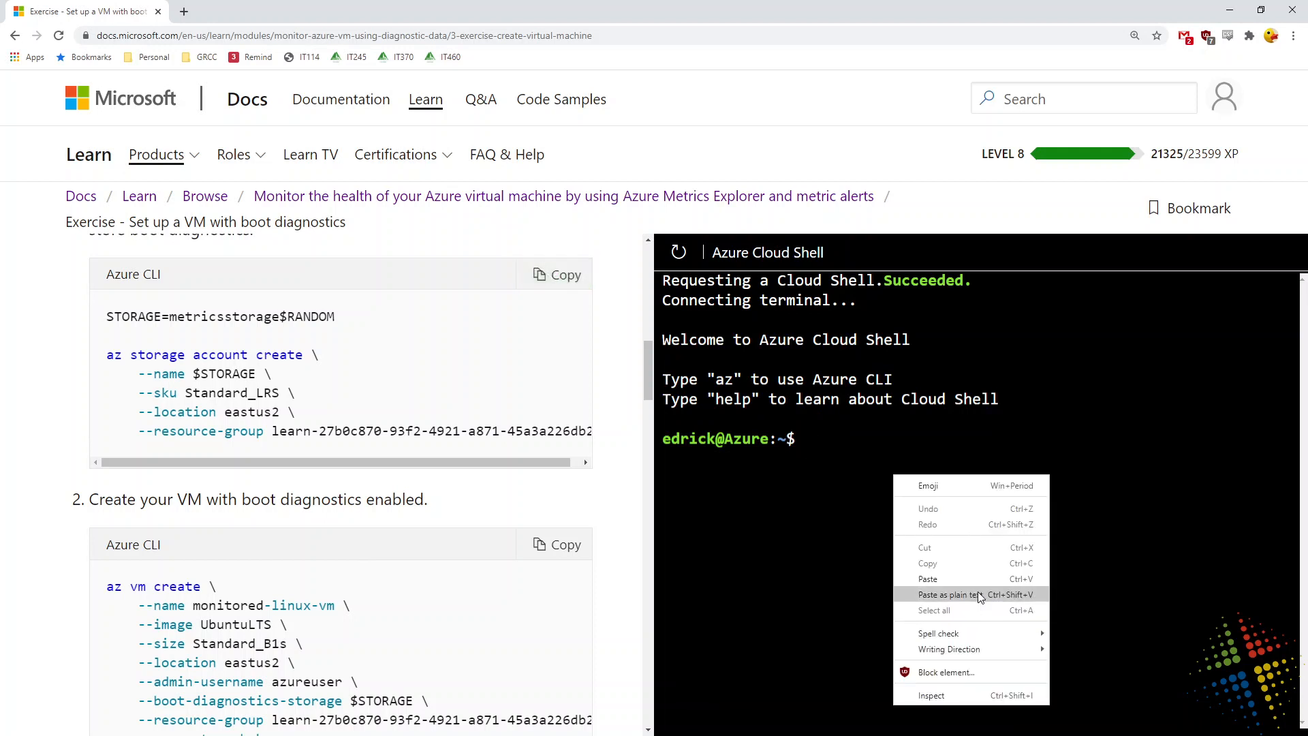
click(954, 595)
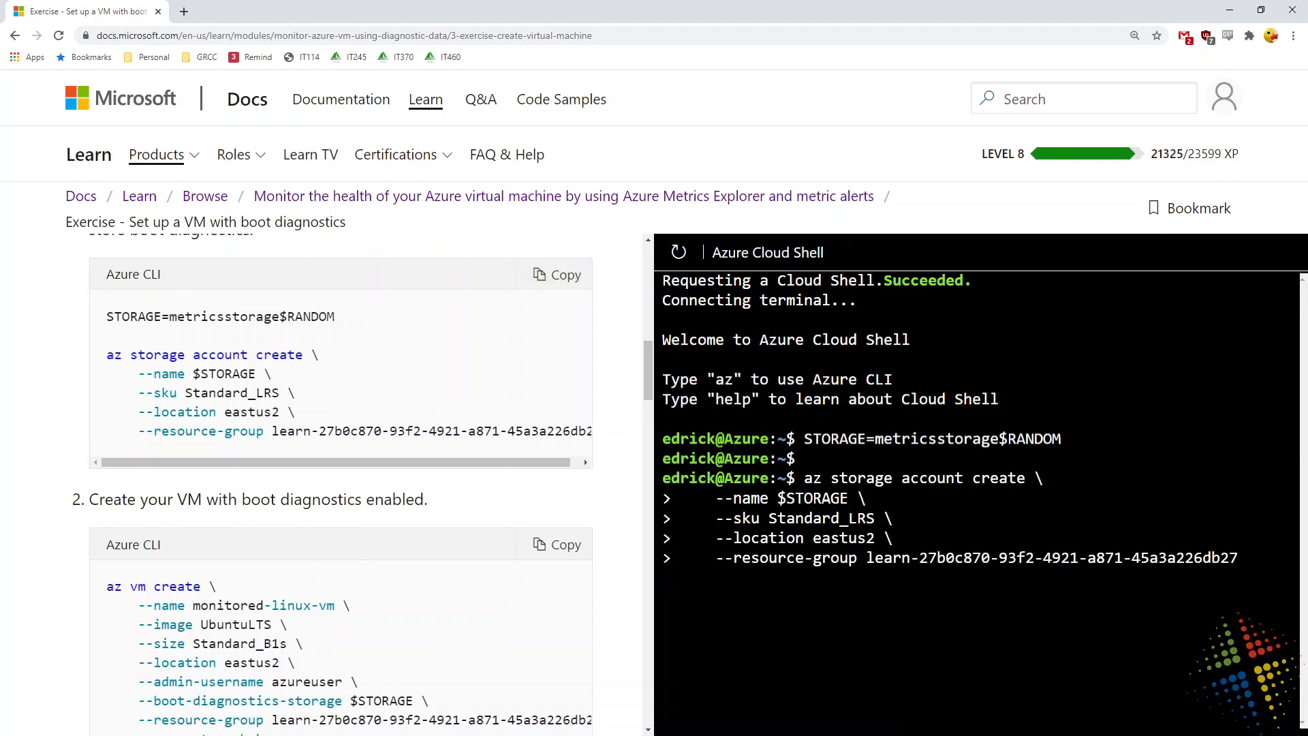
- Copy the az vm create command for monitored-linux-vm (UbuntuLTS, Standard_B1s, eastus2, boot diagnostics on $STORAGE) into Cloud Shell and run it
click(558, 549)
right_click(998, 447)
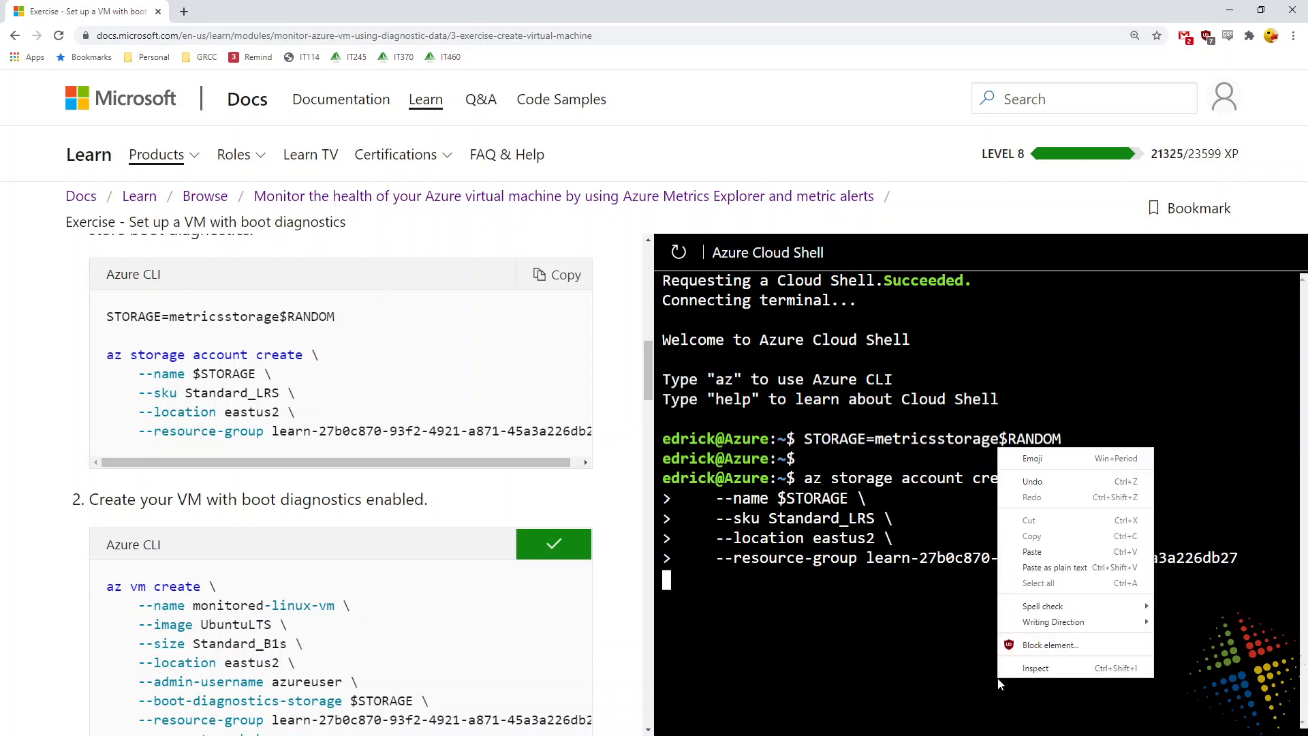
click(1047, 570)
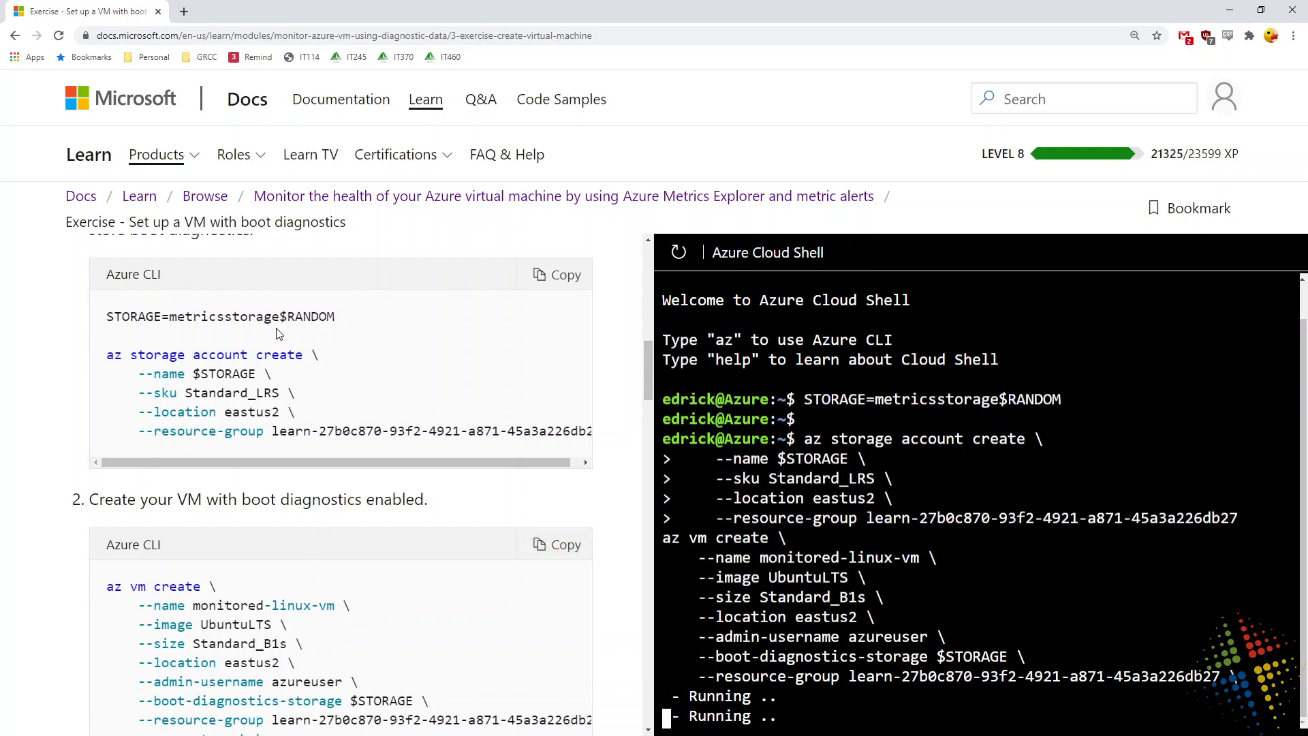
- Examine the storage account code block: the STORAGE variable with $RANDOM, the create command, and its name and SKU arguments
drag(322, 356, 108, 353)
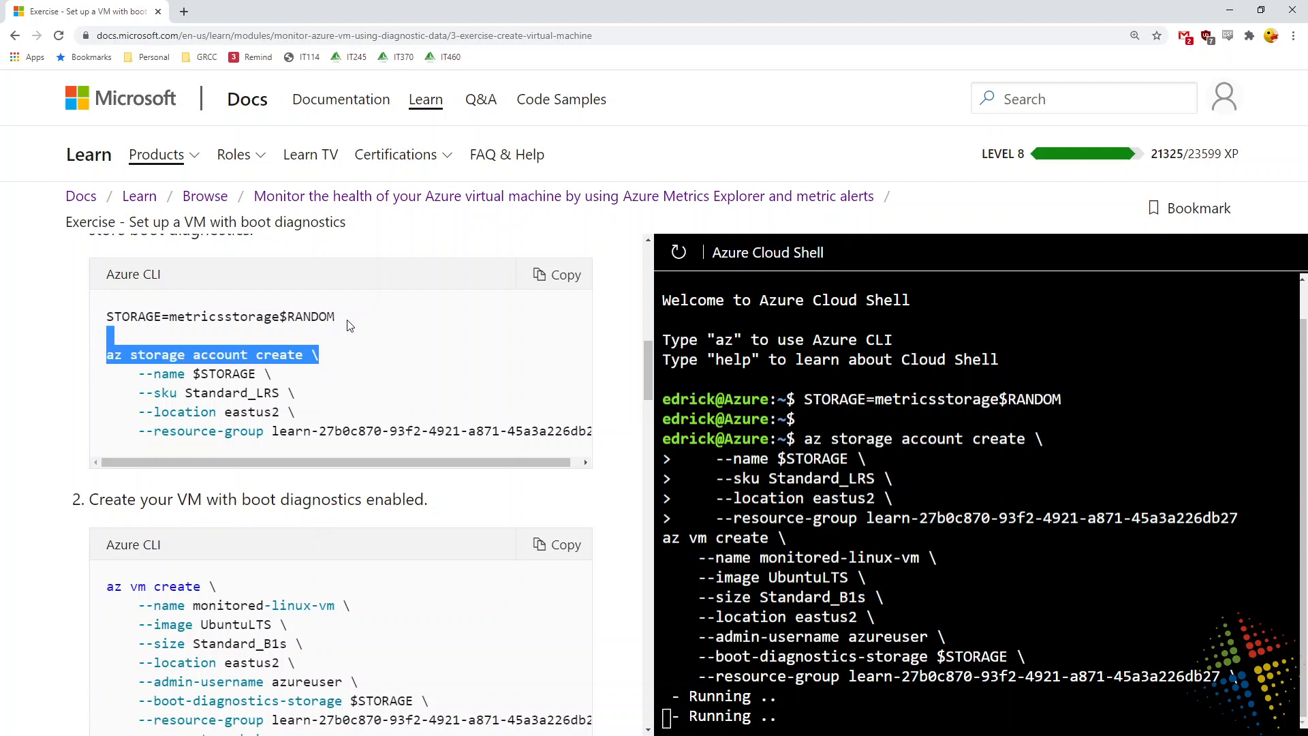
drag(344, 318, 104, 325)
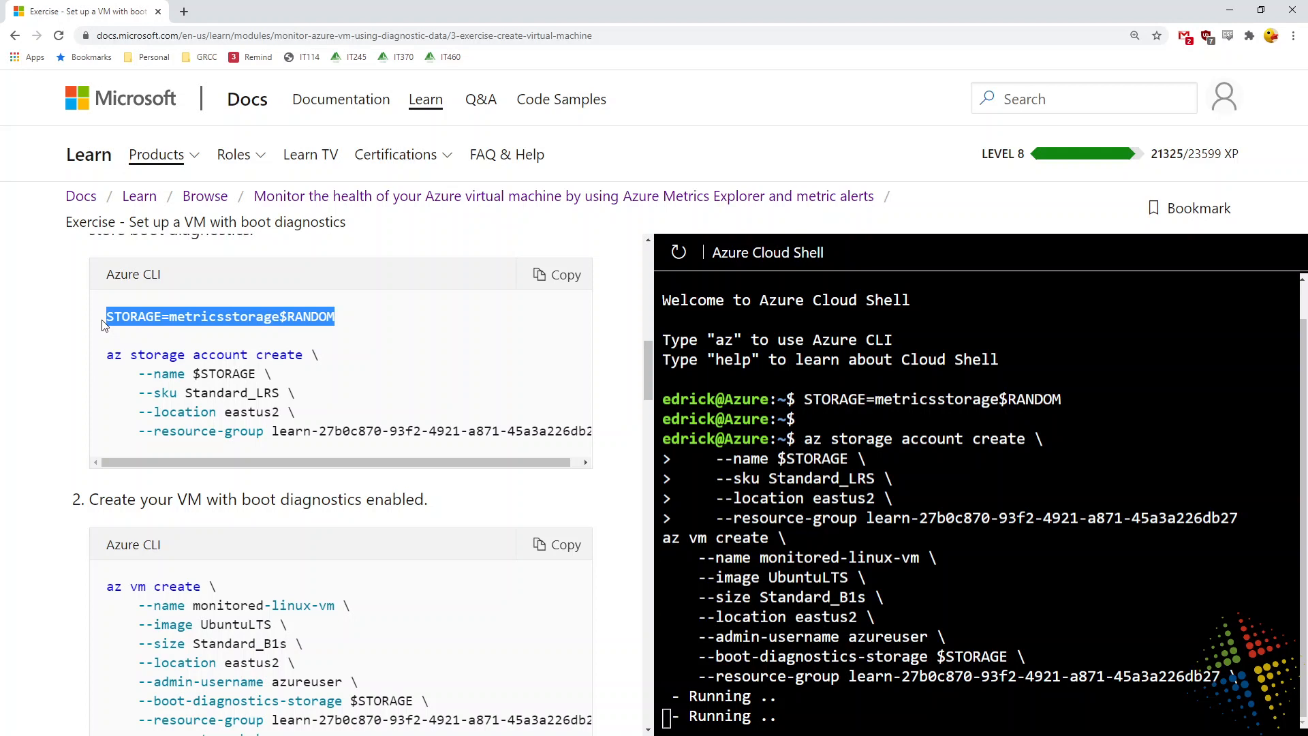
click(169, 317)
drag(169, 318, 336, 317)
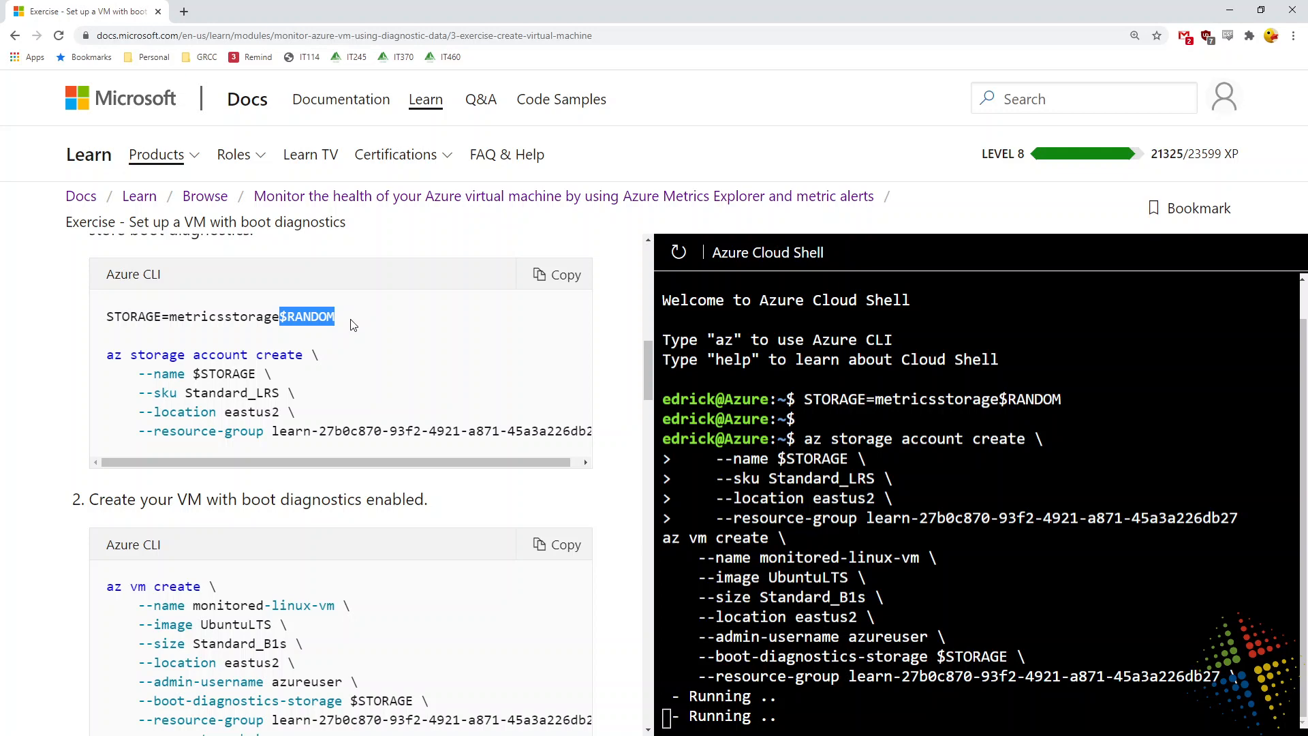
drag(161, 317, 106, 318)
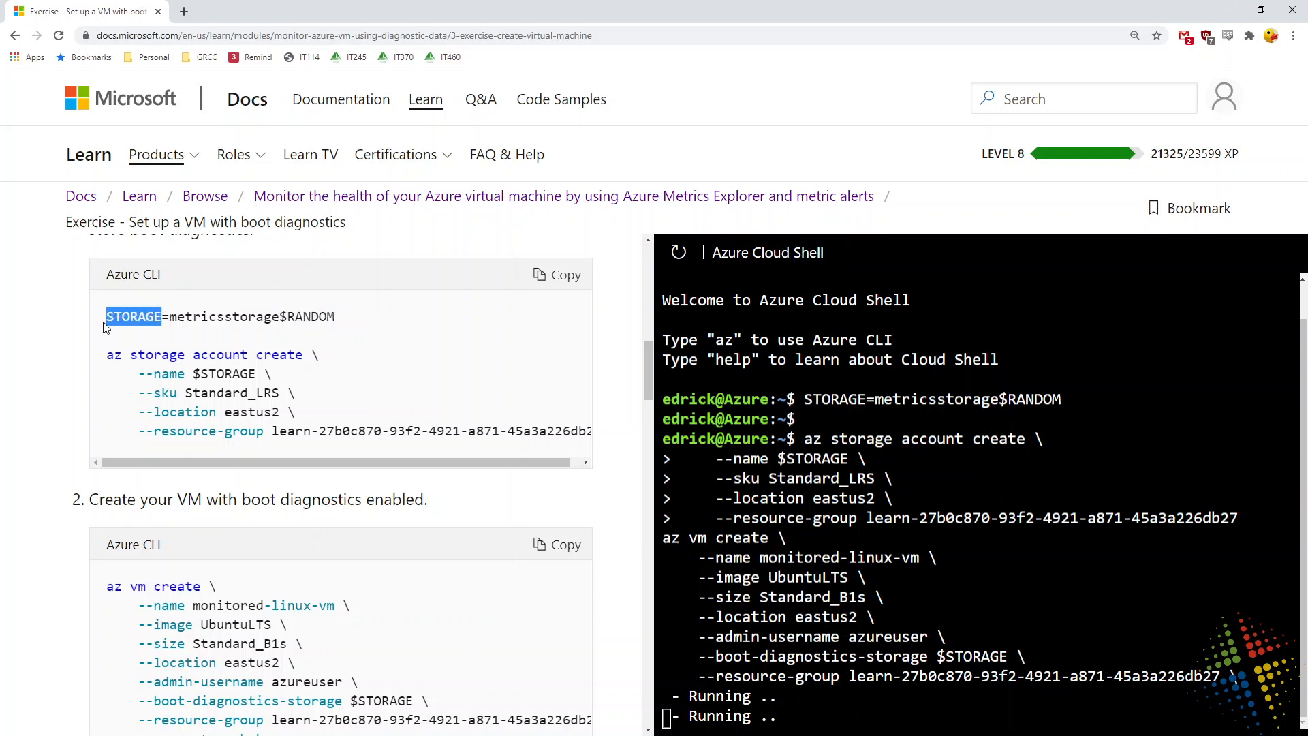
double_click(279, 354)
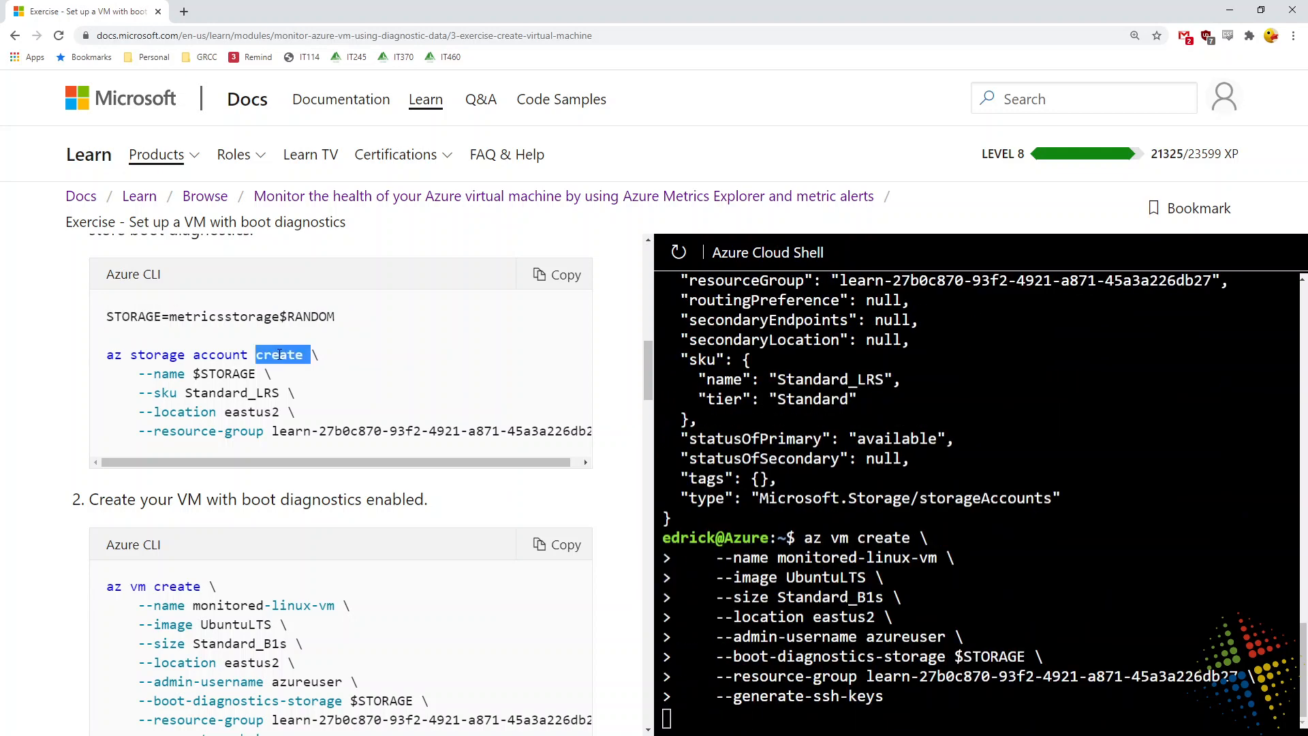
drag(250, 355, 109, 352)
double_click(233, 373)
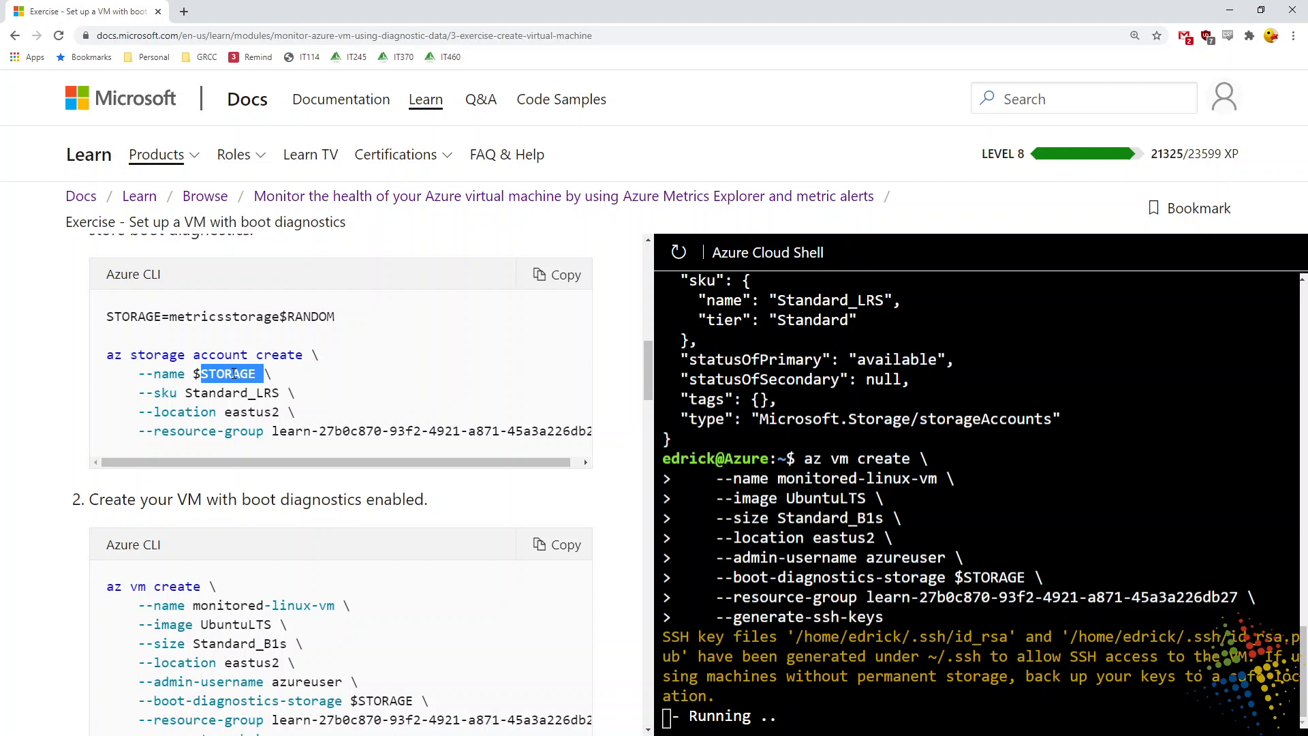
double_click(235, 393)
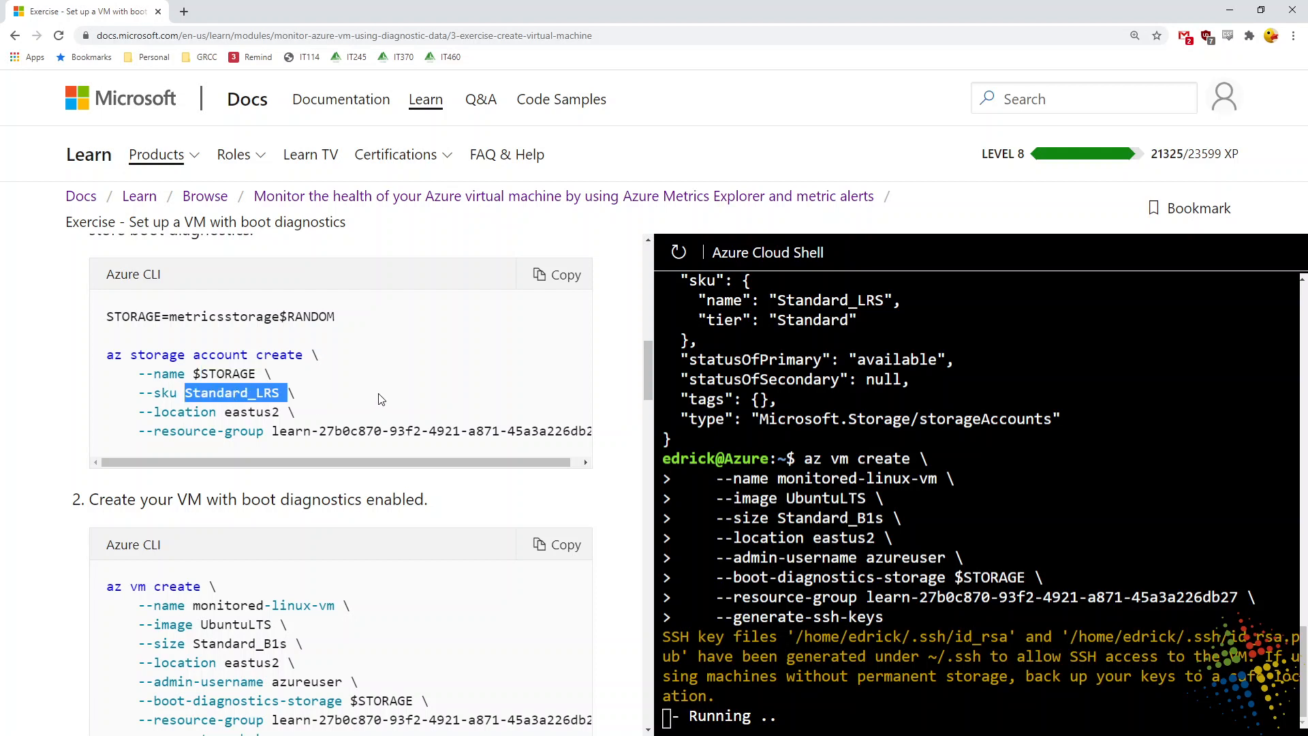
- Examine the storage account's location and the az vm create arguments for name, image, size, location, admin username, boot diagnostics storage and SSH keys
double_click(244, 412)
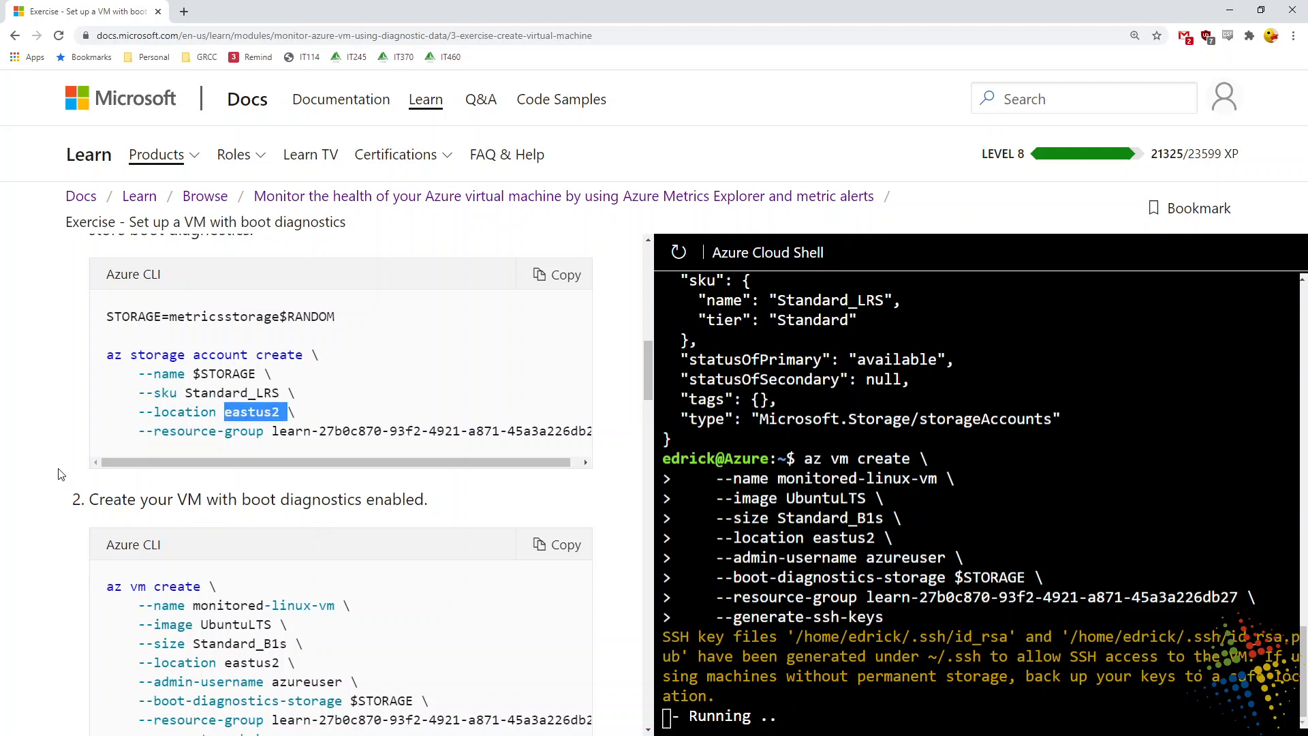
scroll(61, 475, down, 2)
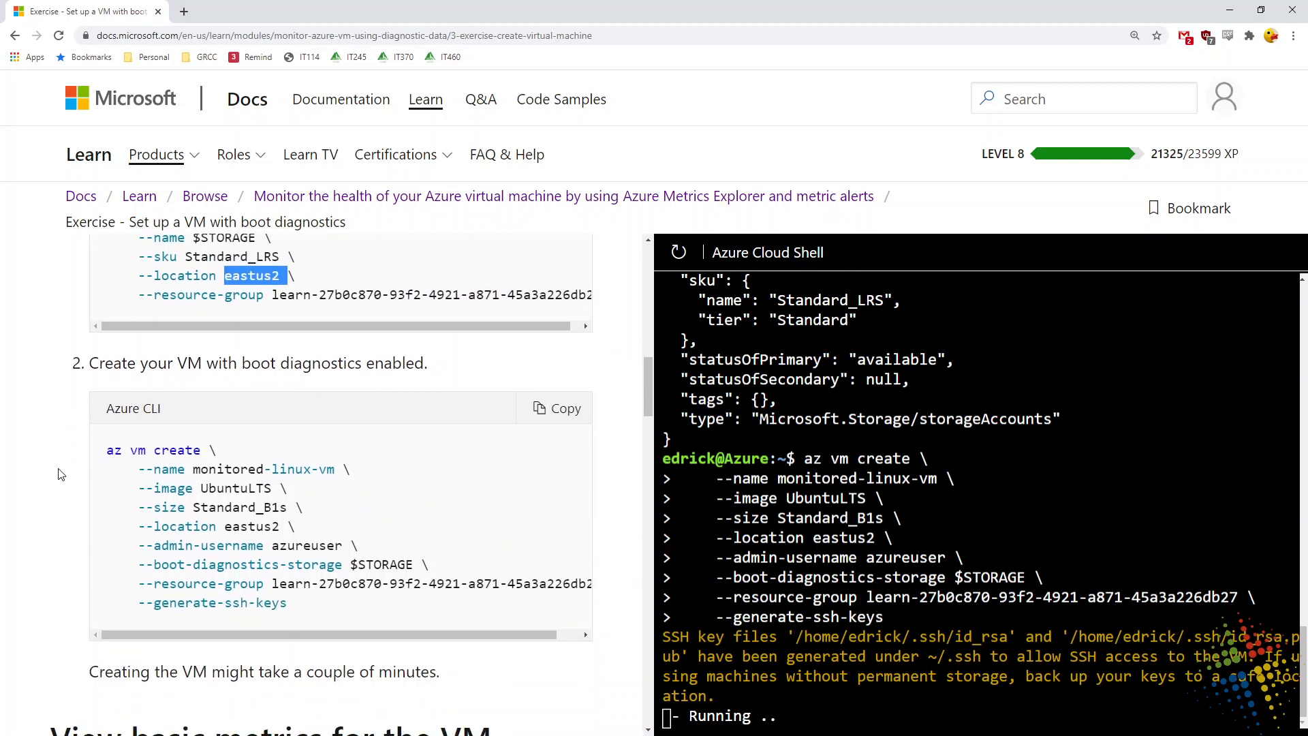
scroll(61, 475, down, 1)
double_click(167, 382)
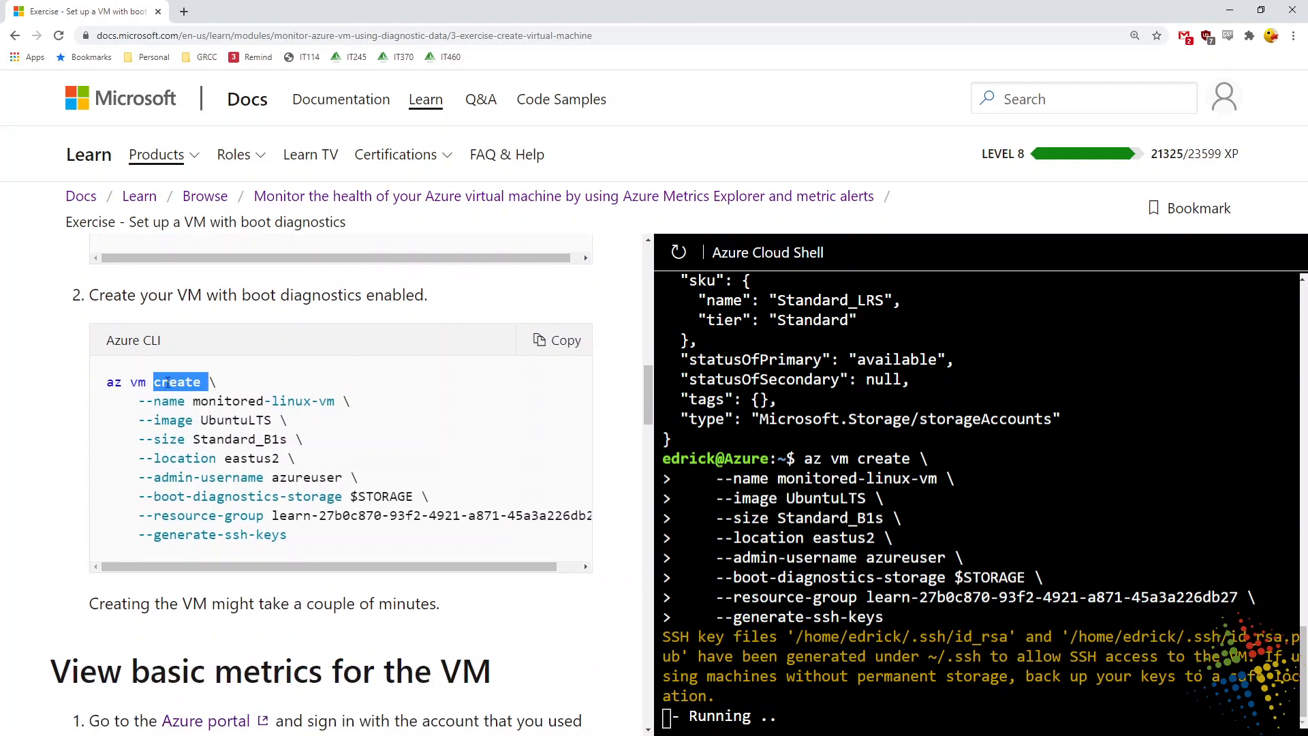
double_click(140, 383)
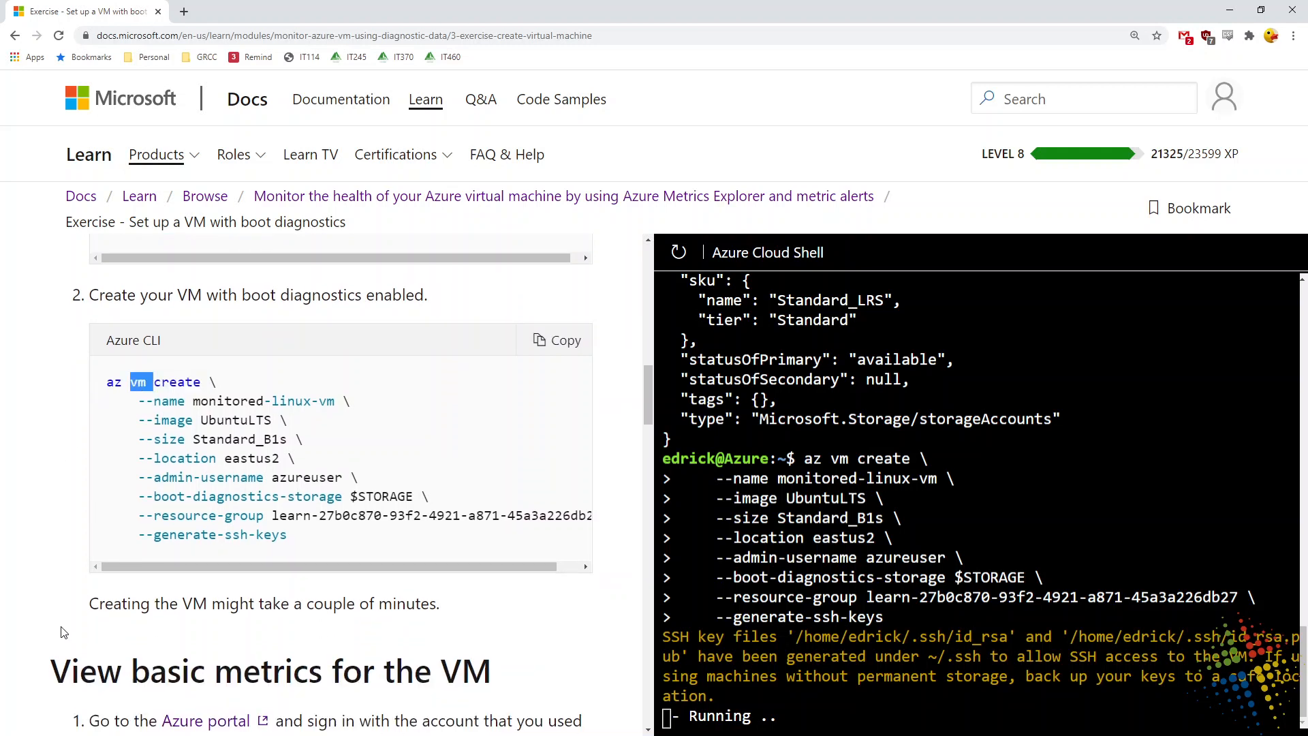
drag(335, 400, 193, 400)
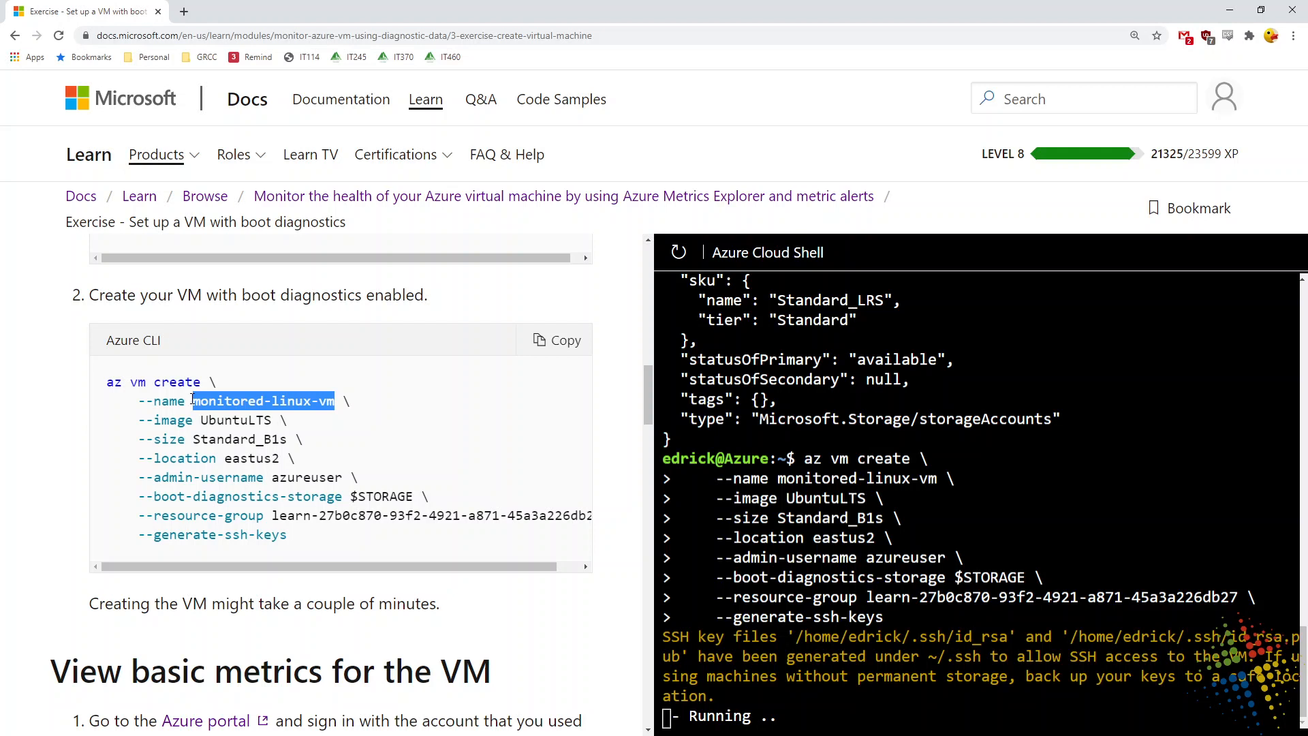
double_click(239, 421)
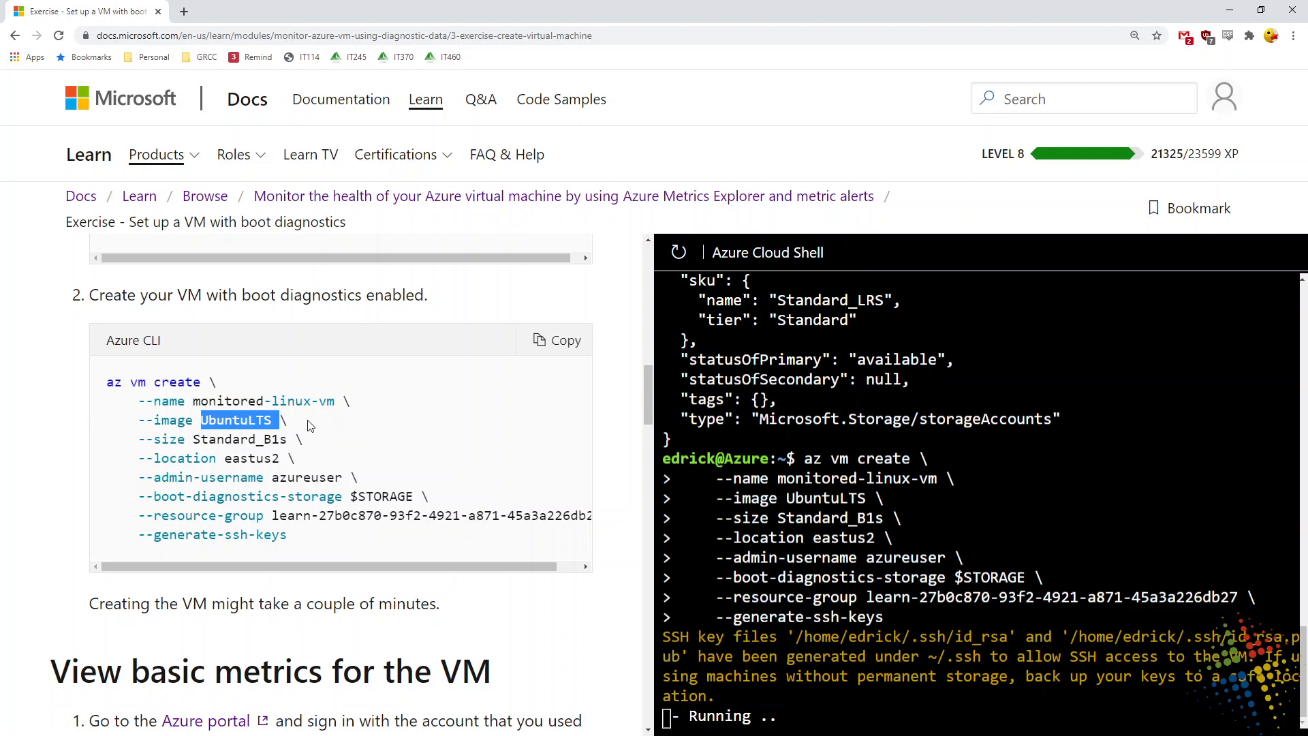
double_click(276, 439)
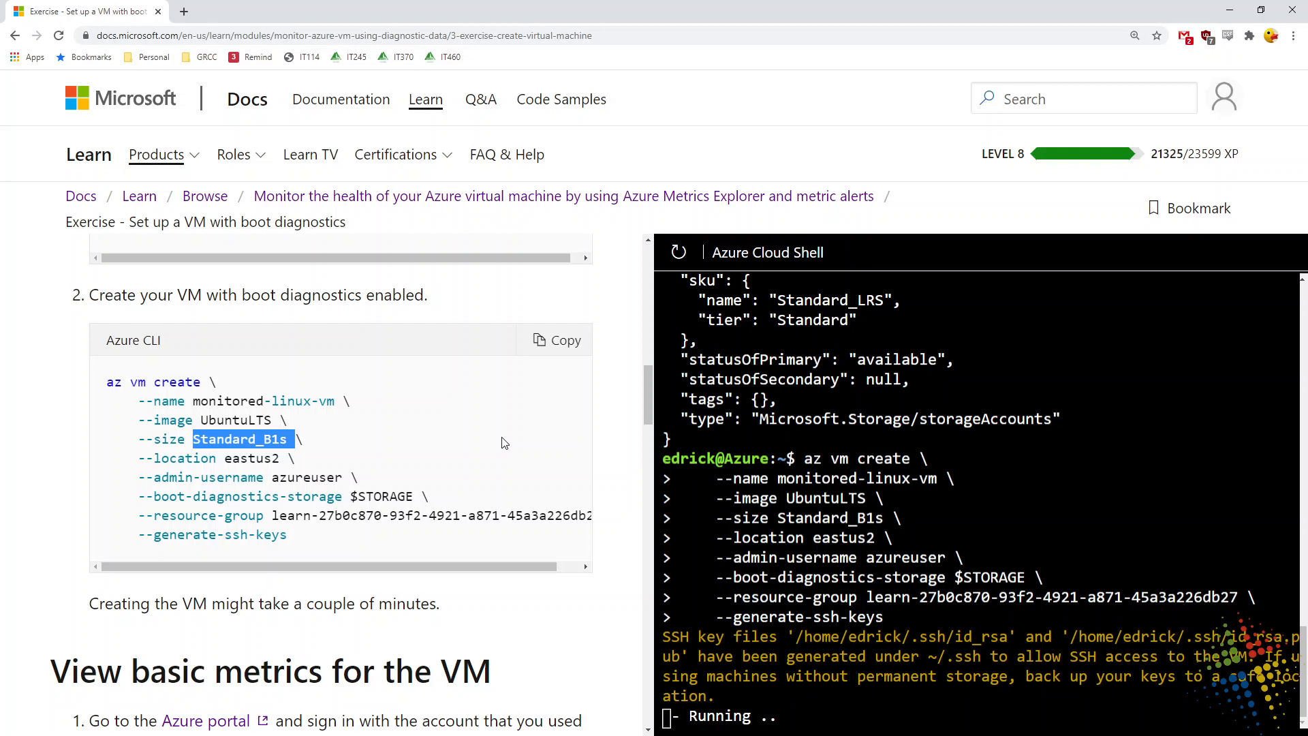
double_click(251, 459)
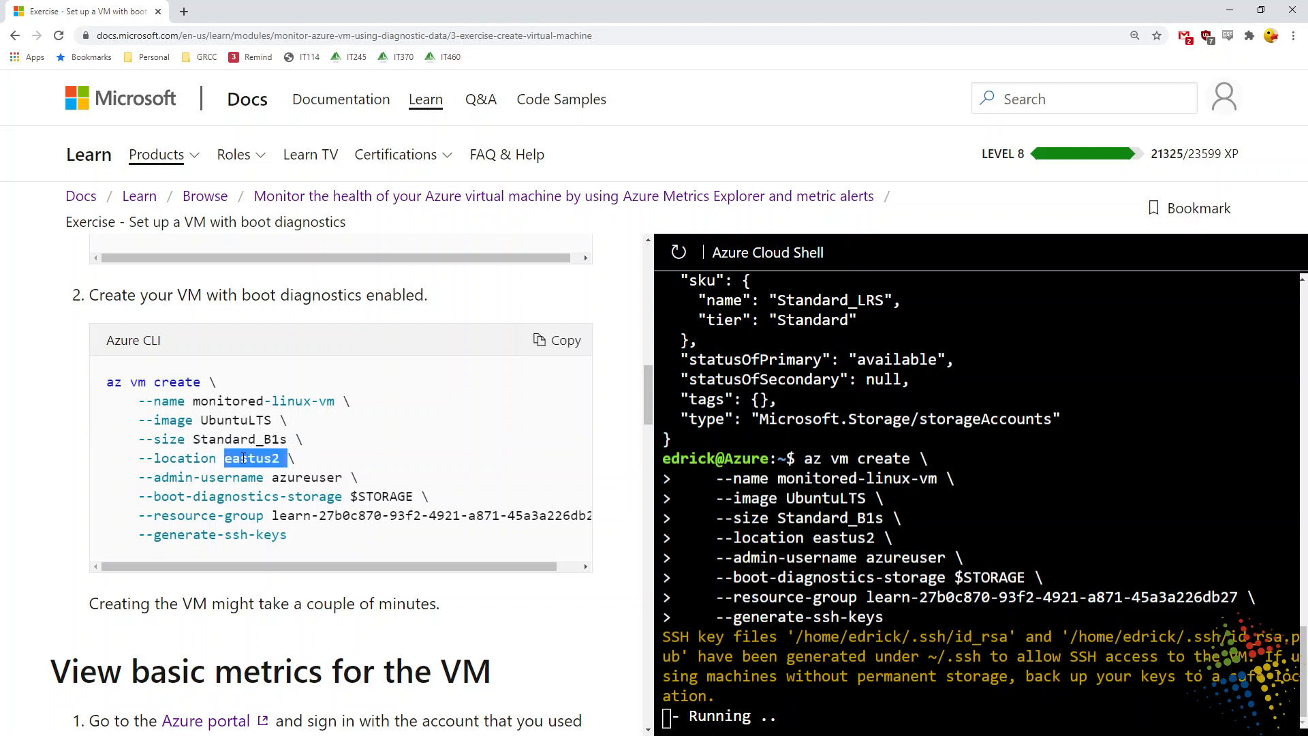
double_click(323, 478)
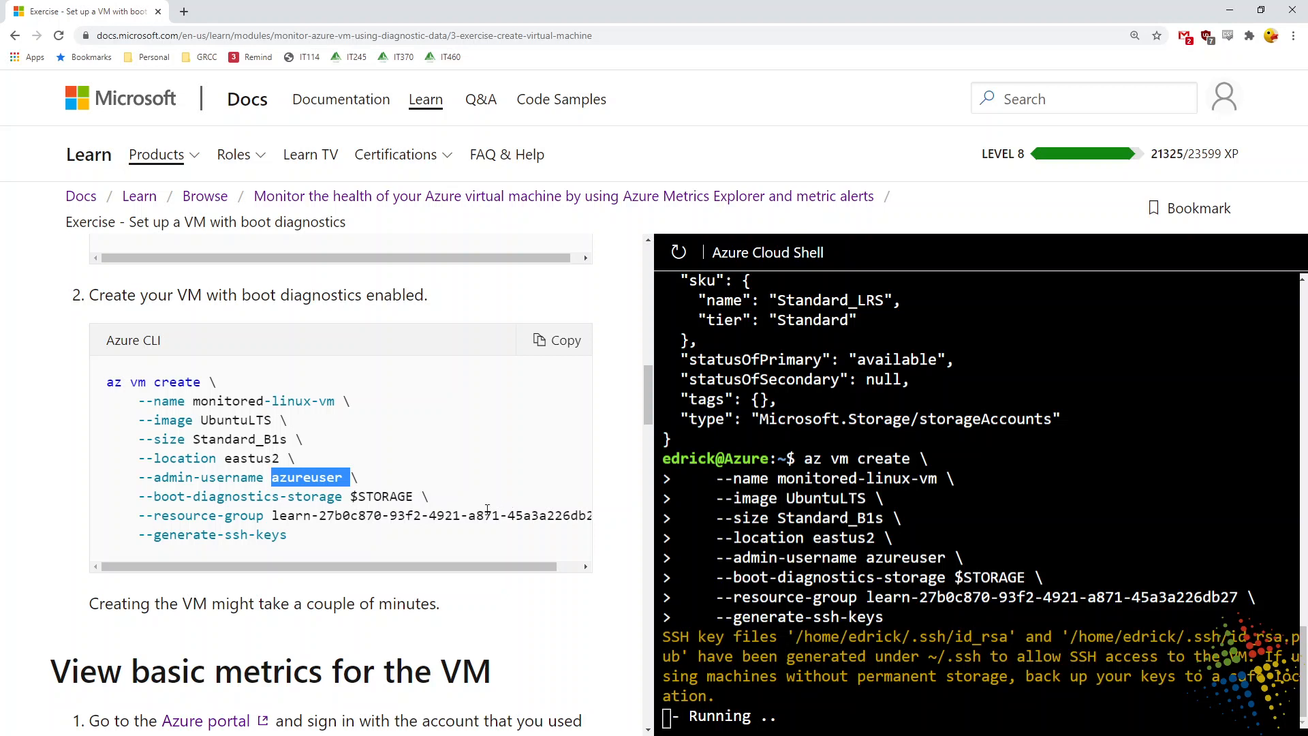
drag(414, 497, 137, 492)
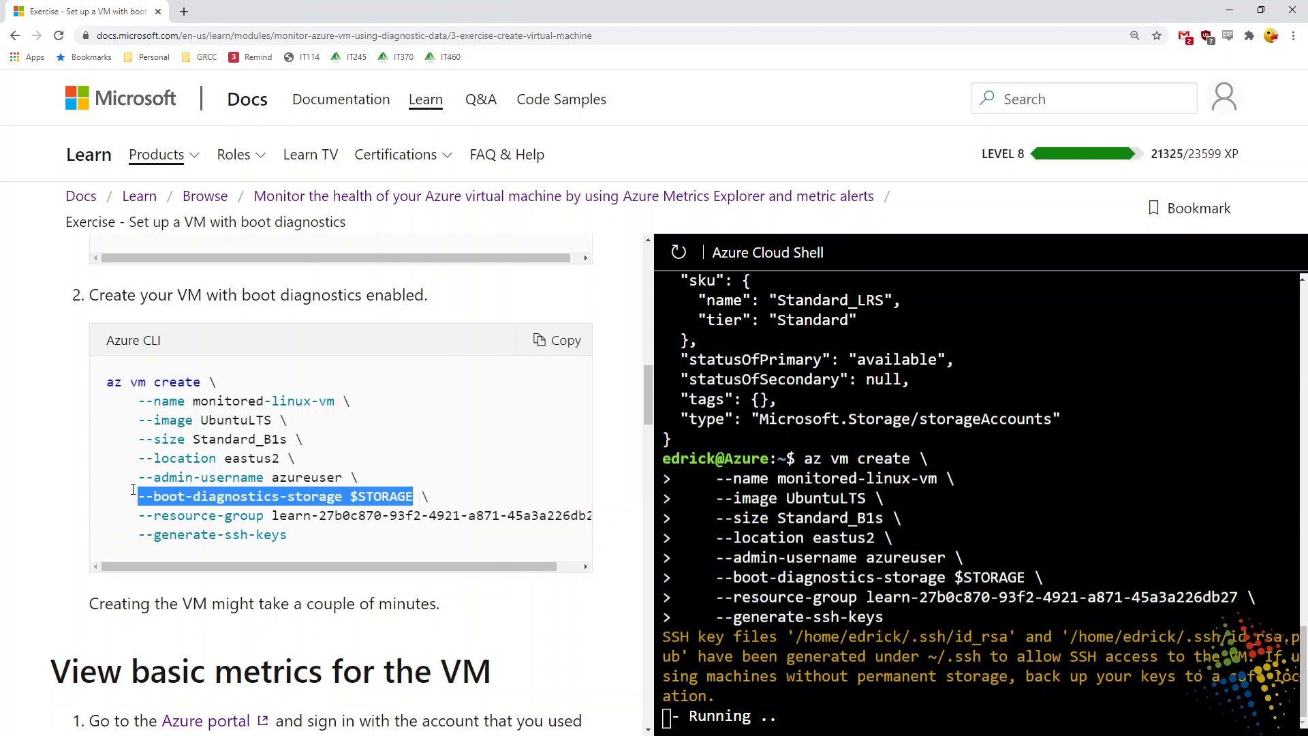
drag(289, 536, 142, 535)
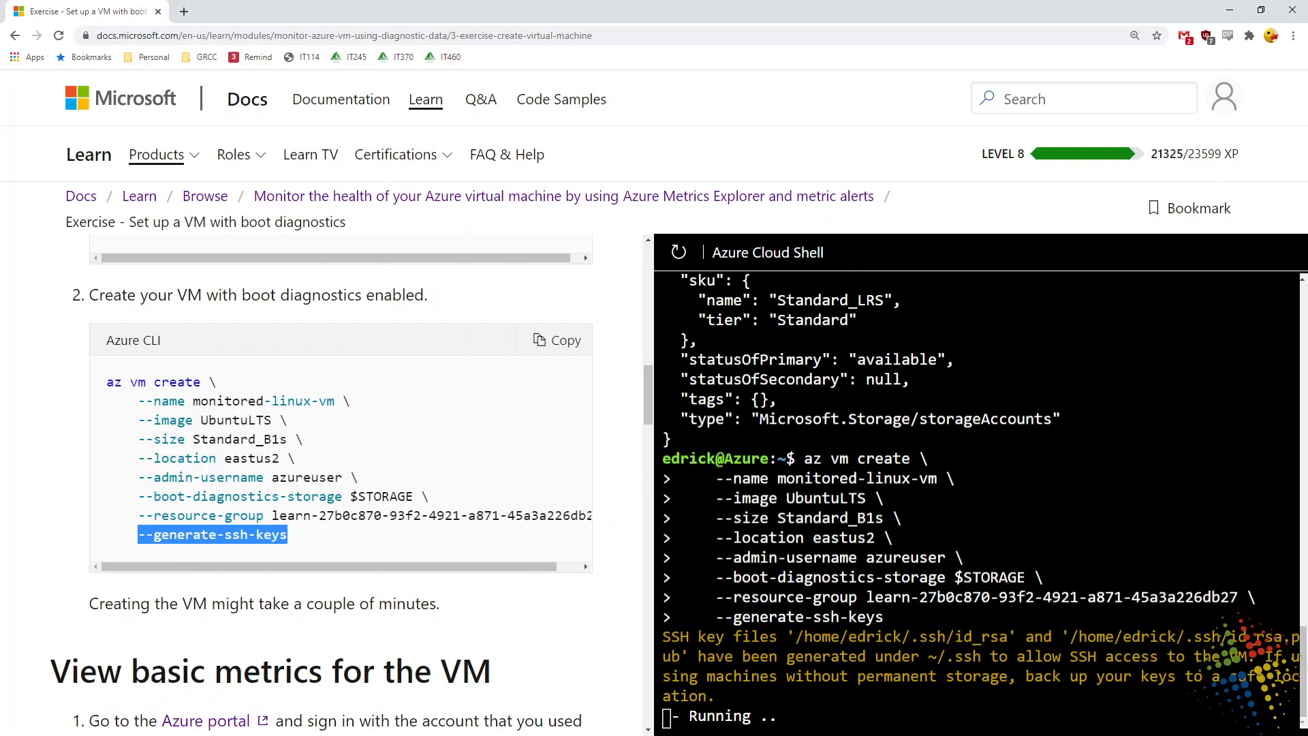
- Open the Azure portal from the exercise's View basic metrics section and list all resources in the sandbox
scroll(445, 586, down, 4)
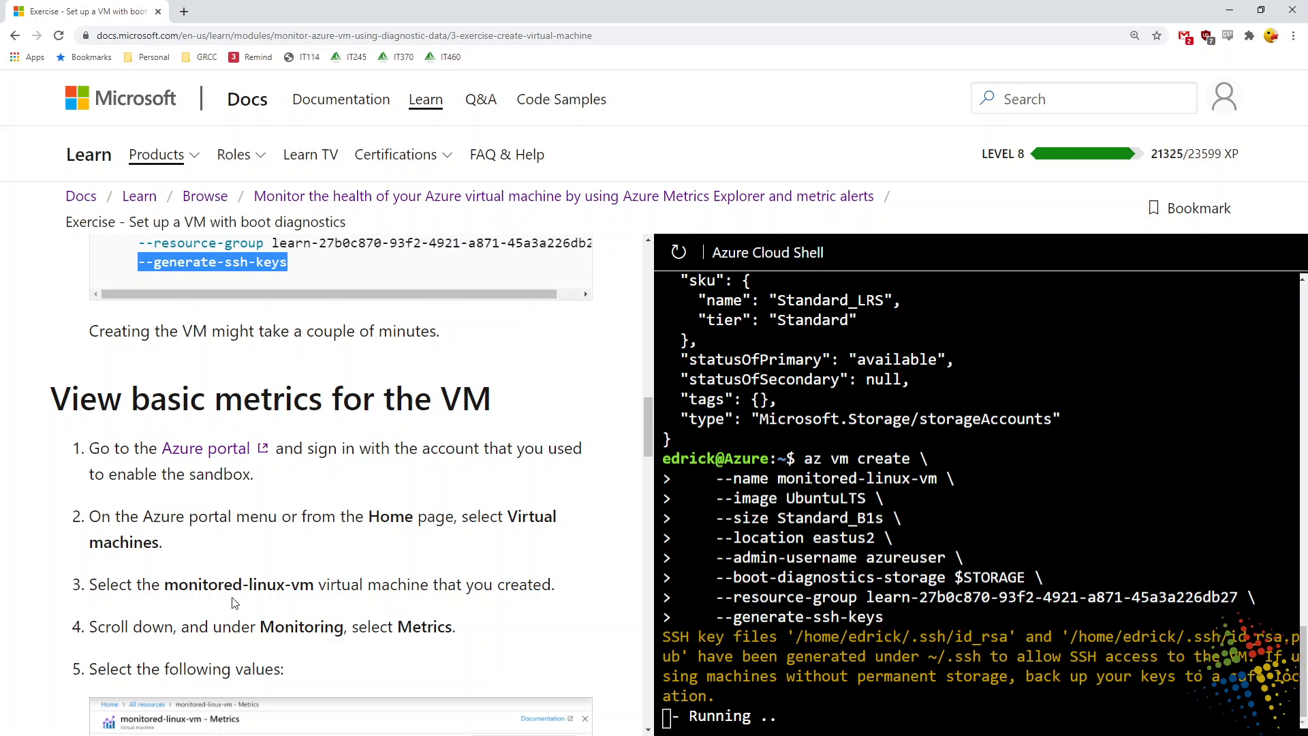
click(215, 451)
click(270, 7)
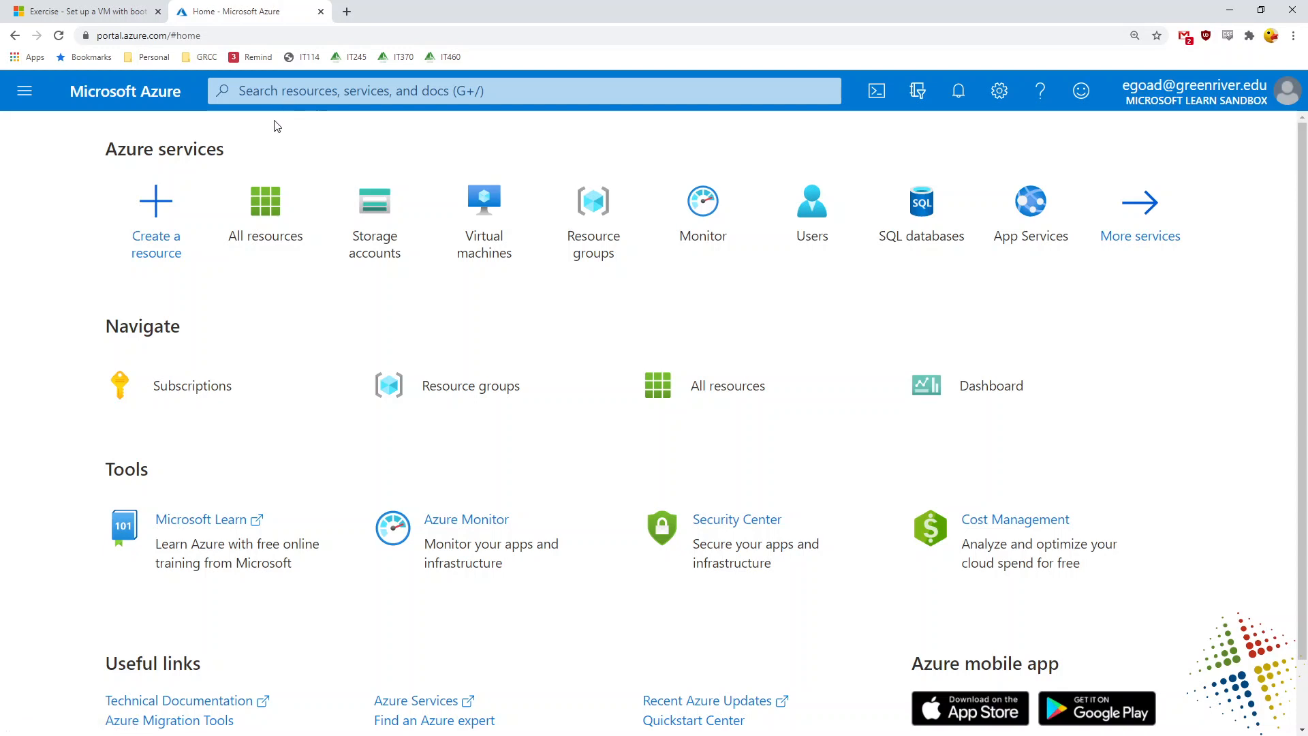
click(268, 214)
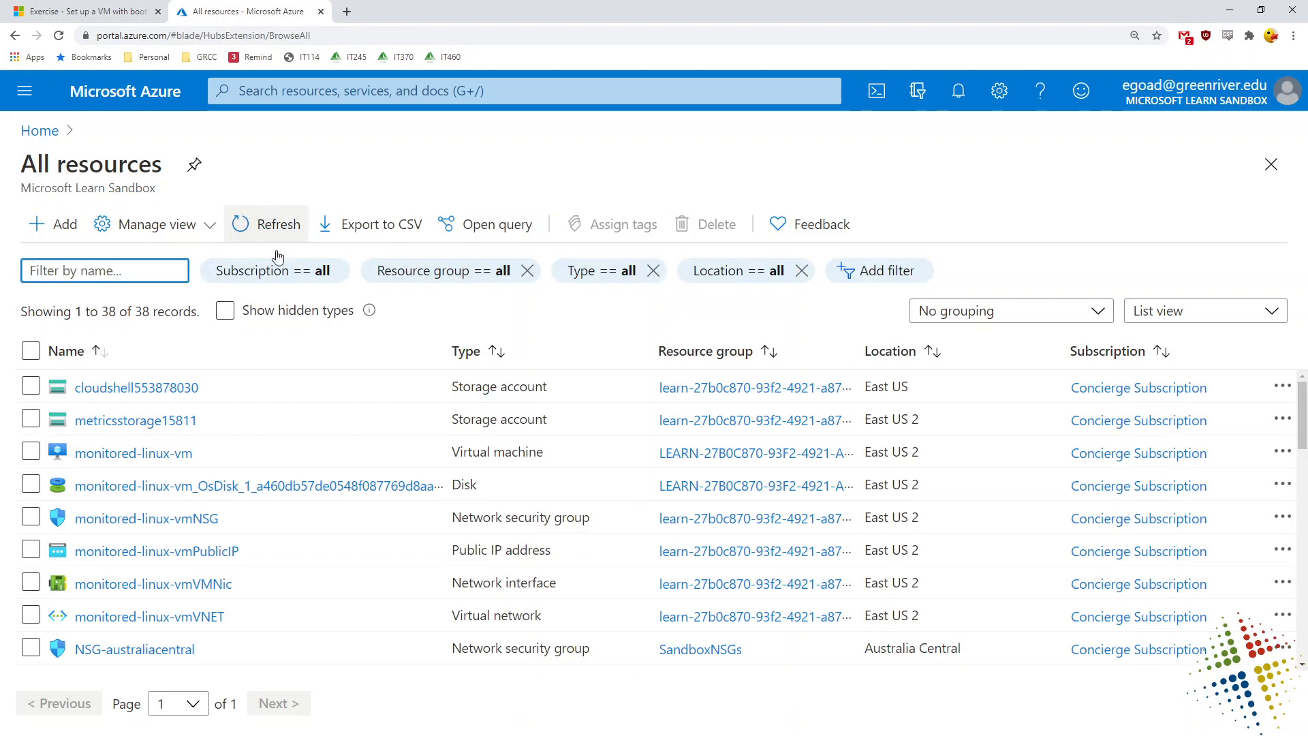
- Review the metrics storage account and the other sandbox resources, and open the monitored-linux-vm virtual machine
drag(603, 419, 71, 422)
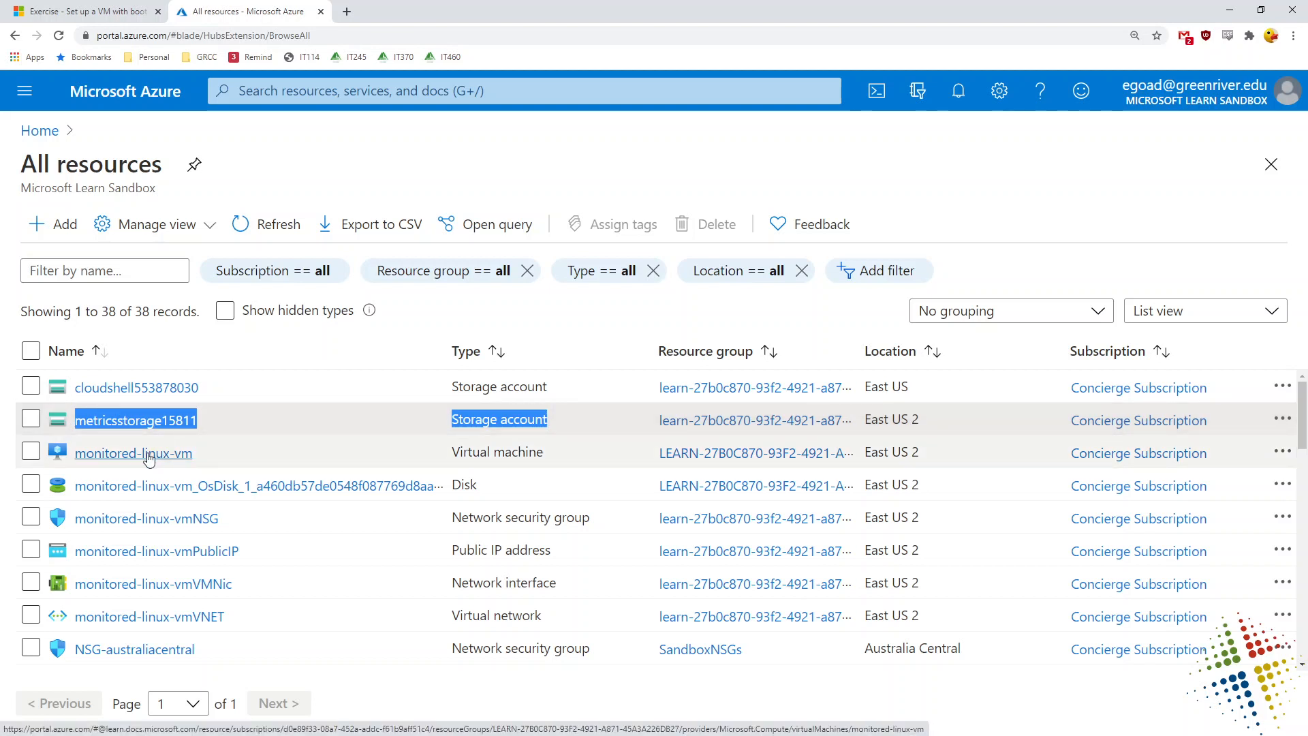
scroll(343, 564, down, 2)
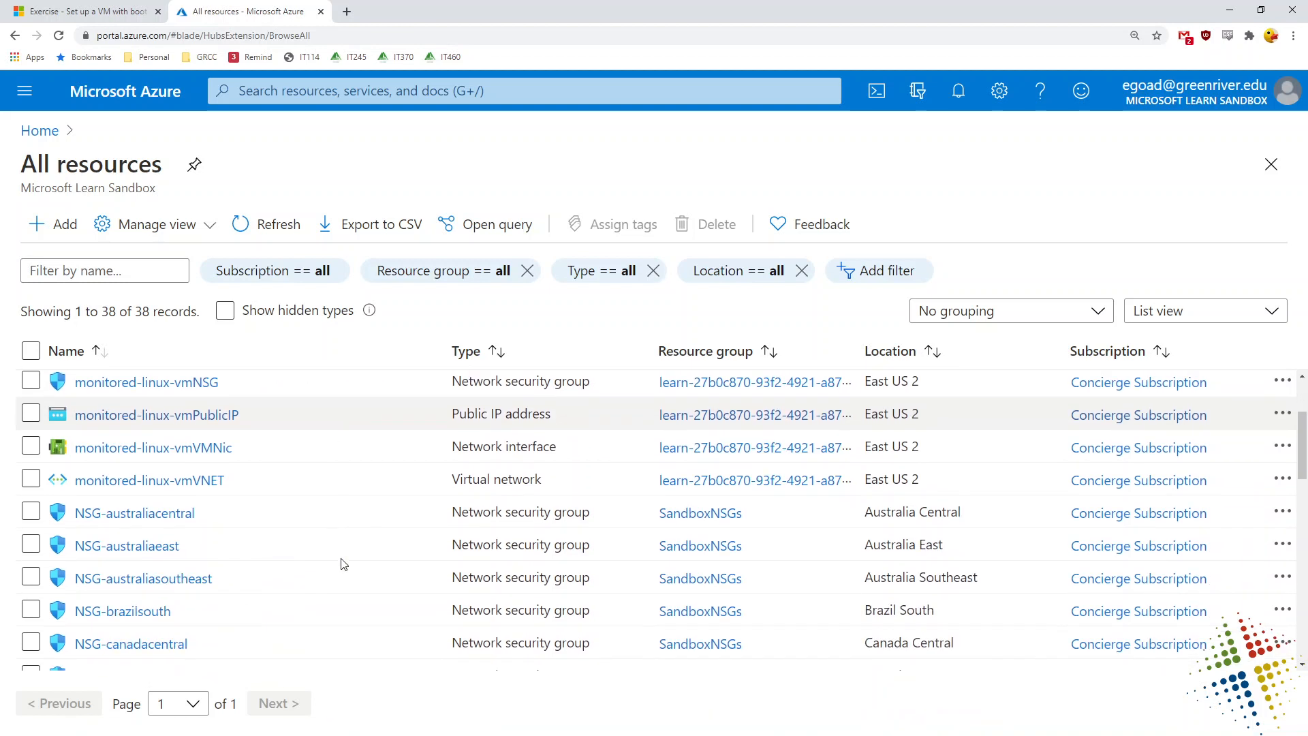
scroll(343, 566, down, 10)
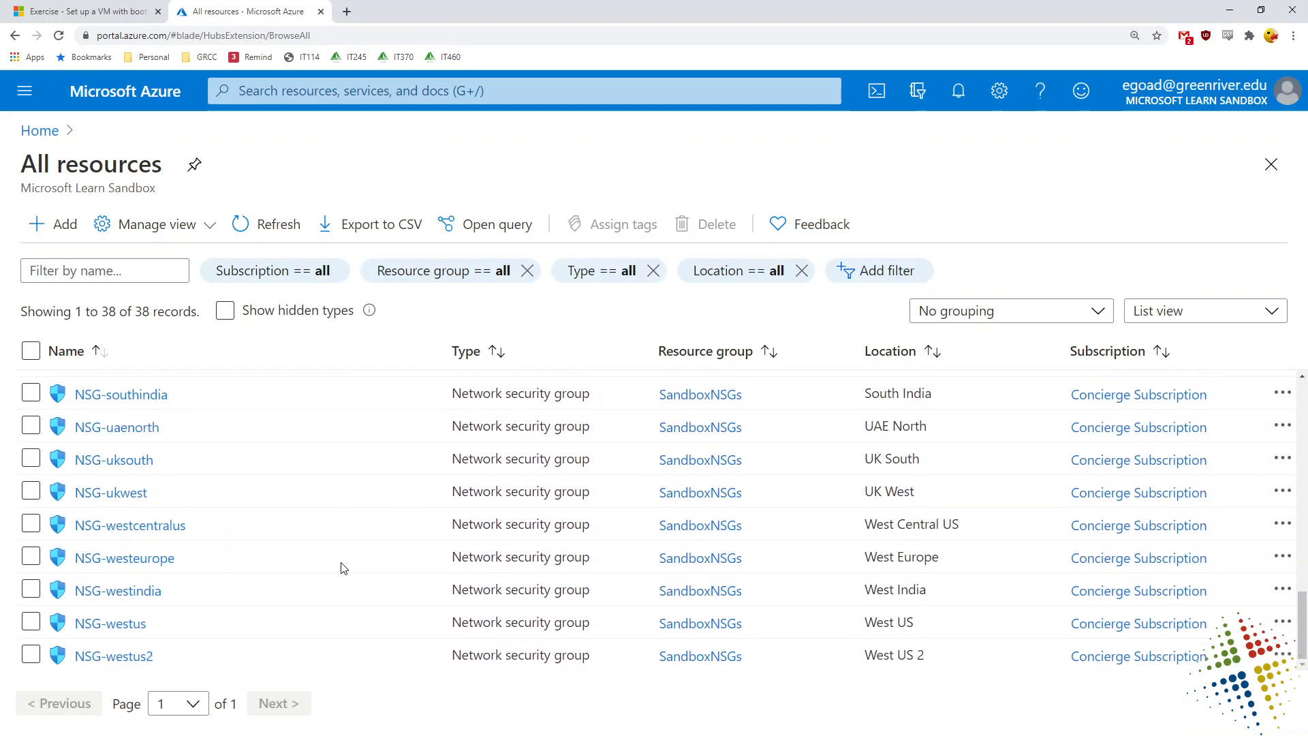
scroll(348, 565, up, 12)
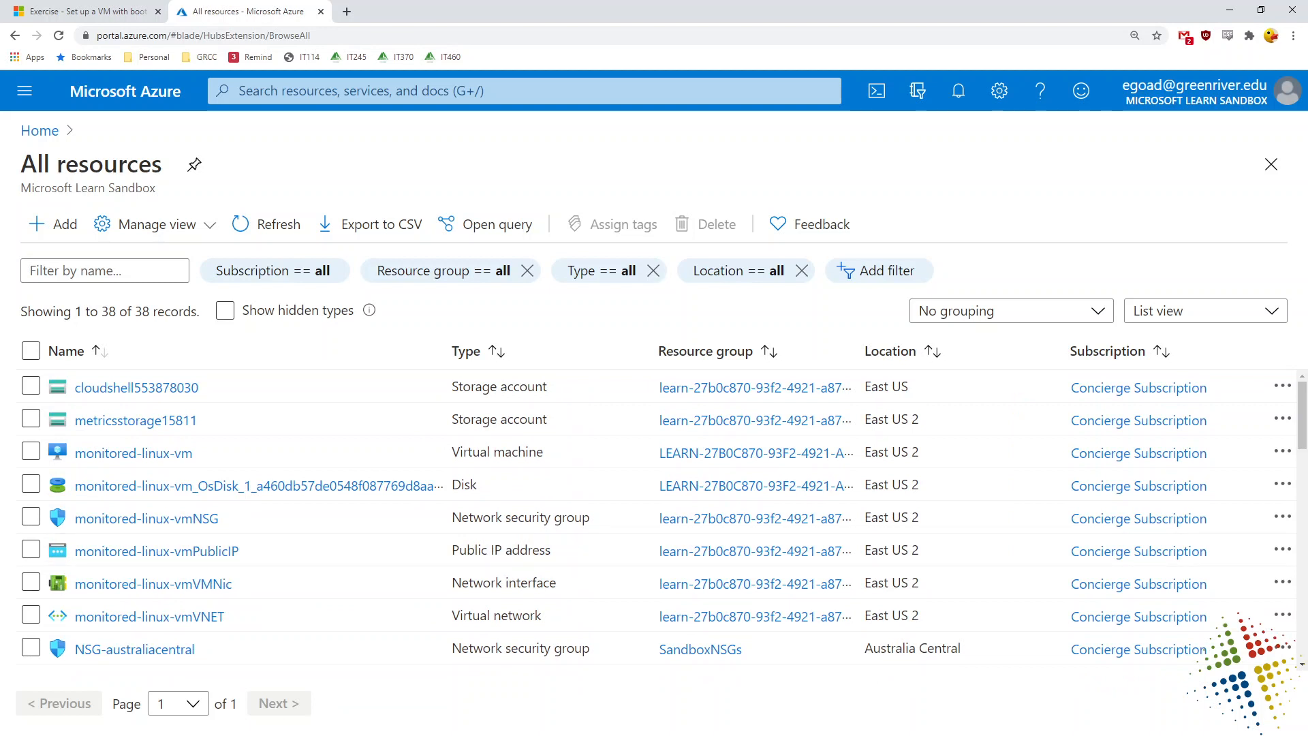
click(136, 456)
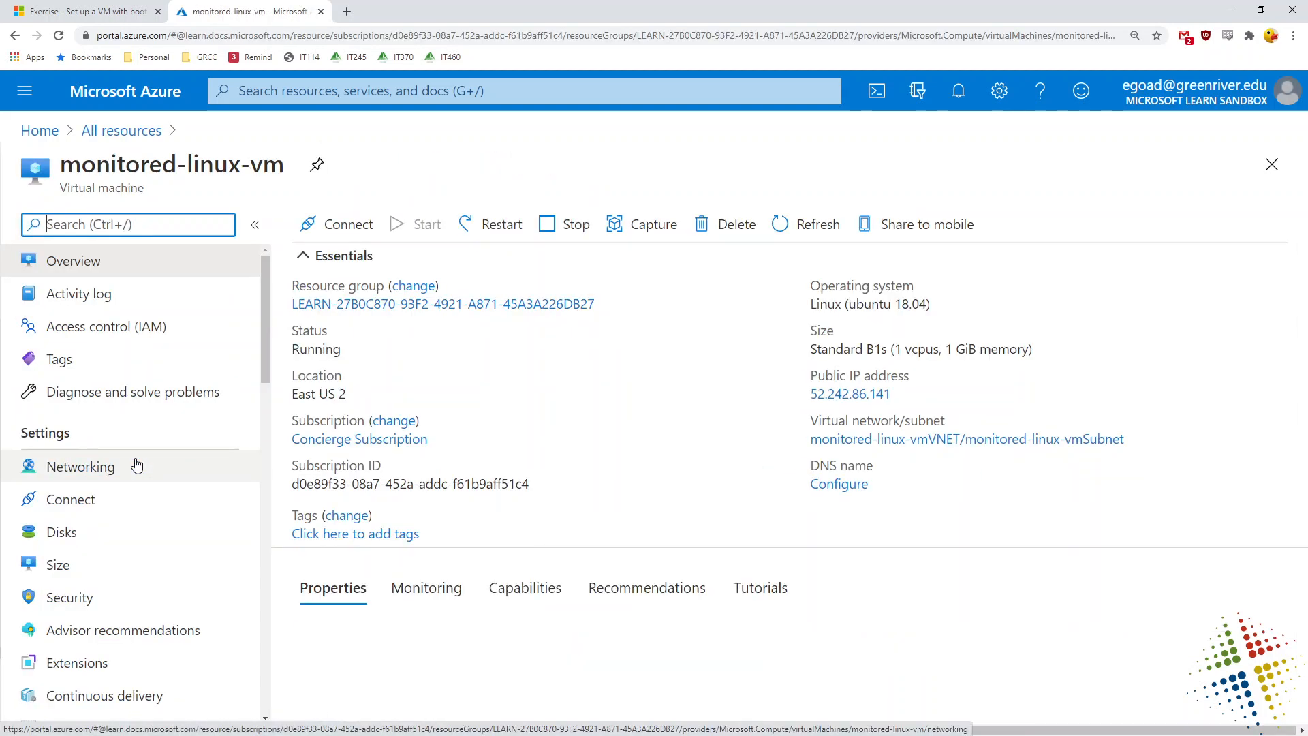
- Go back to the Learn exercise and check the public IP address in Cloud Shell's VM creation output
click(100, 14)
drag(736, 379, 863, 666)
click(863, 666)
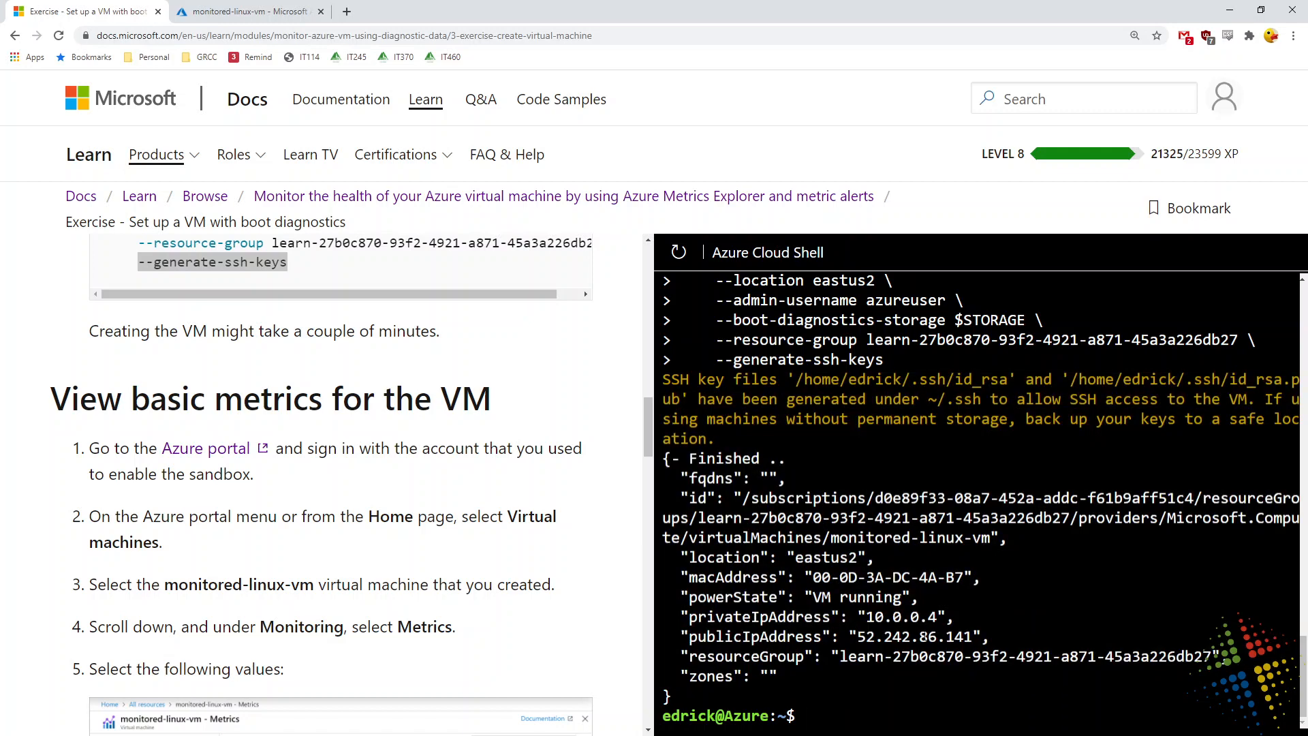
drag(974, 636, 842, 636)
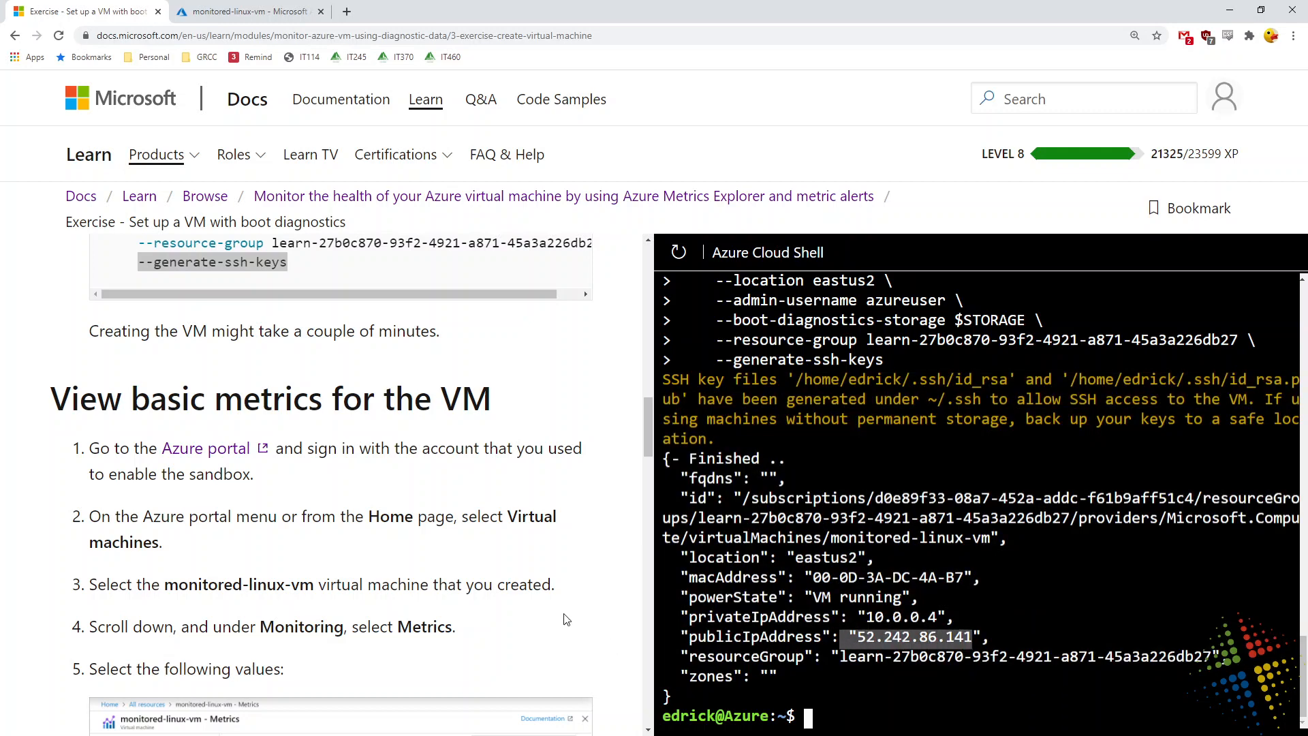
- Return to monitored-linux-vm in the Azure portal and examine its overview properties and the Monitoring key metrics charts
click(222, 6)
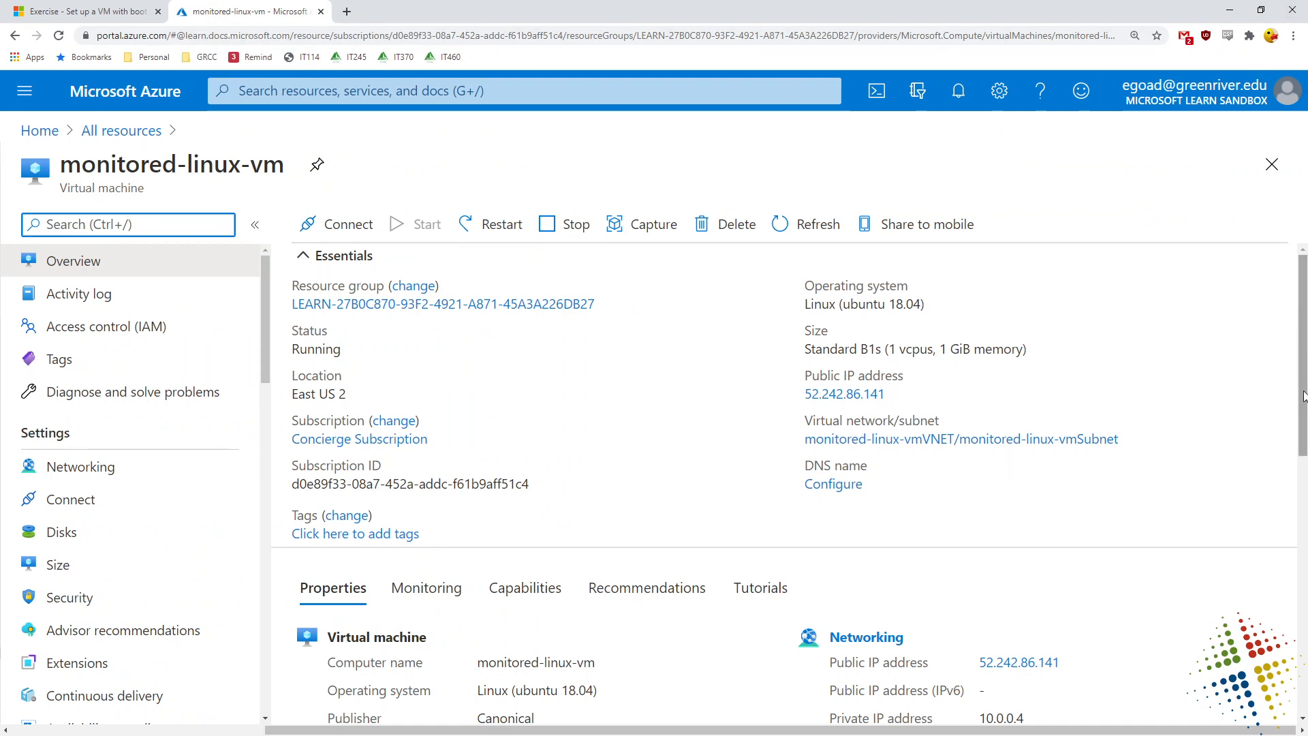
drag(1303, 397, 1304, 510)
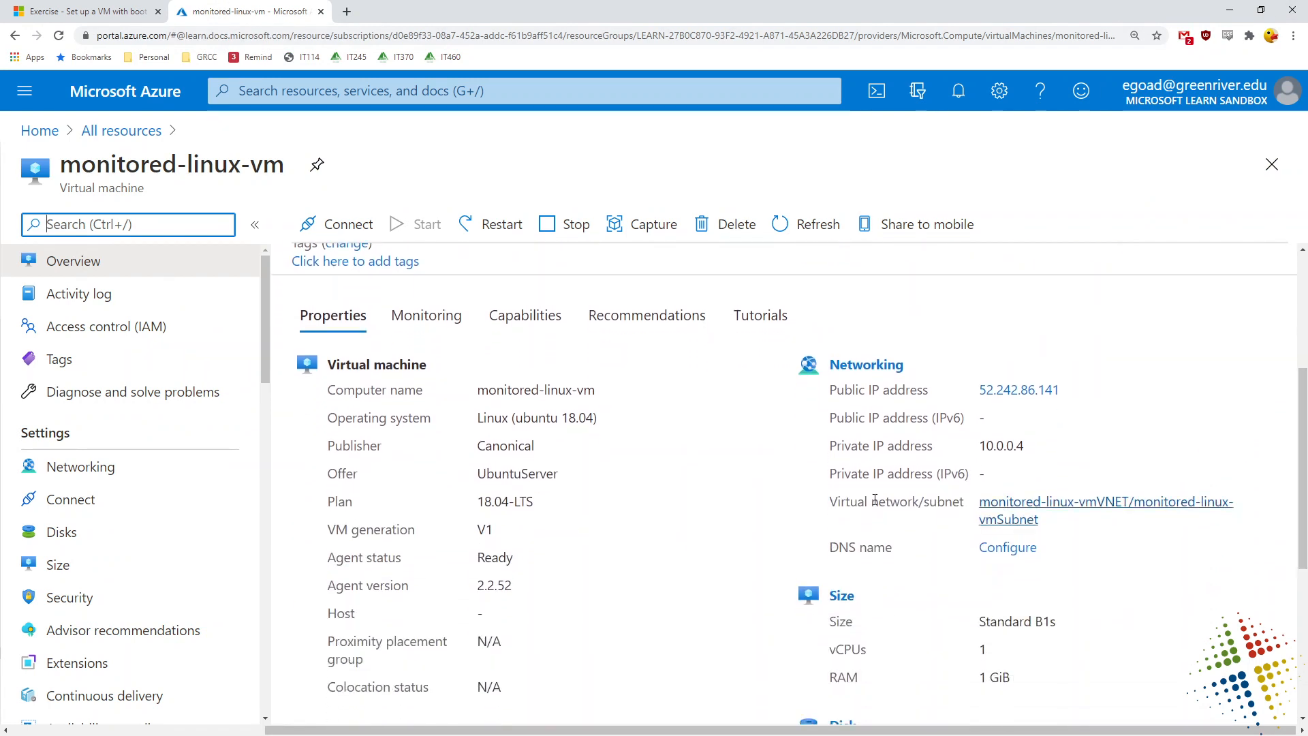
click(443, 330)
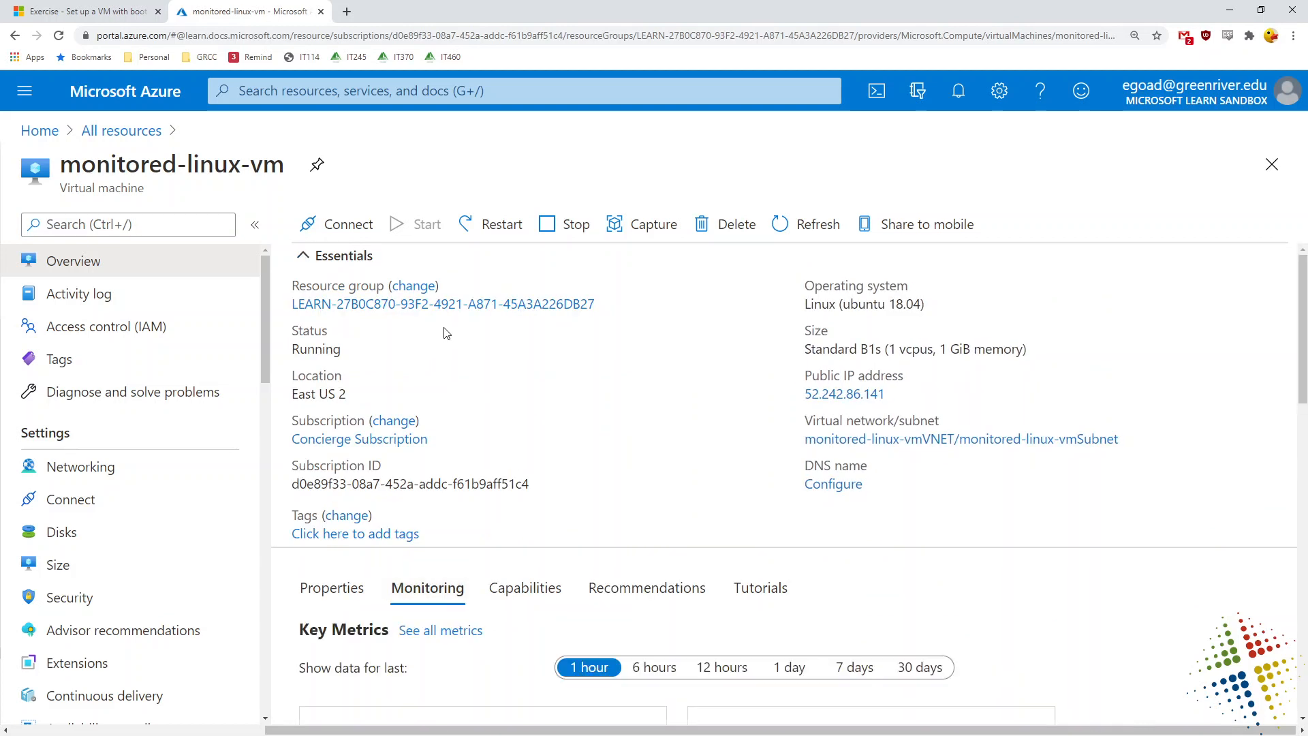
drag(1303, 349, 1304, 488)
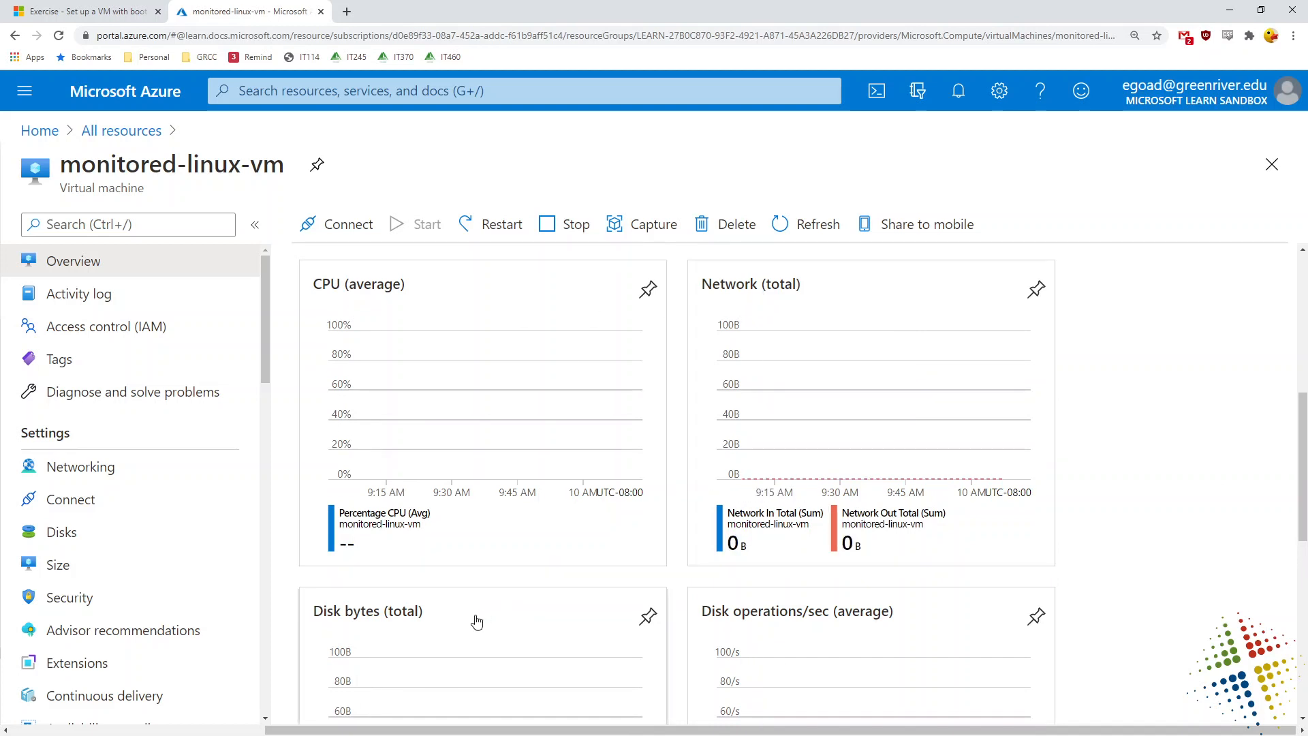
mouse_move(1304, 412)
mouse_down()
mouse_move(1293, 610)
mouse_move(1290, 434)
mouse_up()
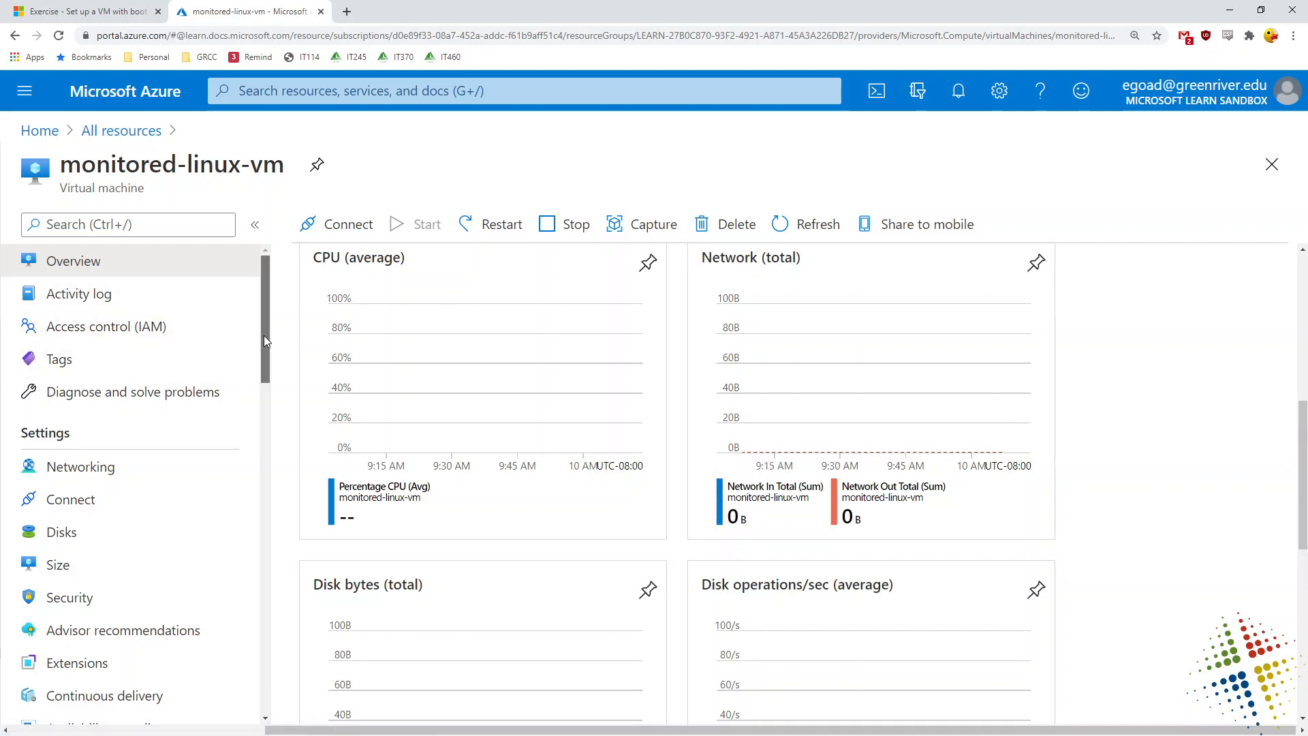
- Open the Metrics page for monitored-linux-vm and reduce the browser zoom so the whole chart area fits
drag(264, 335, 260, 581)
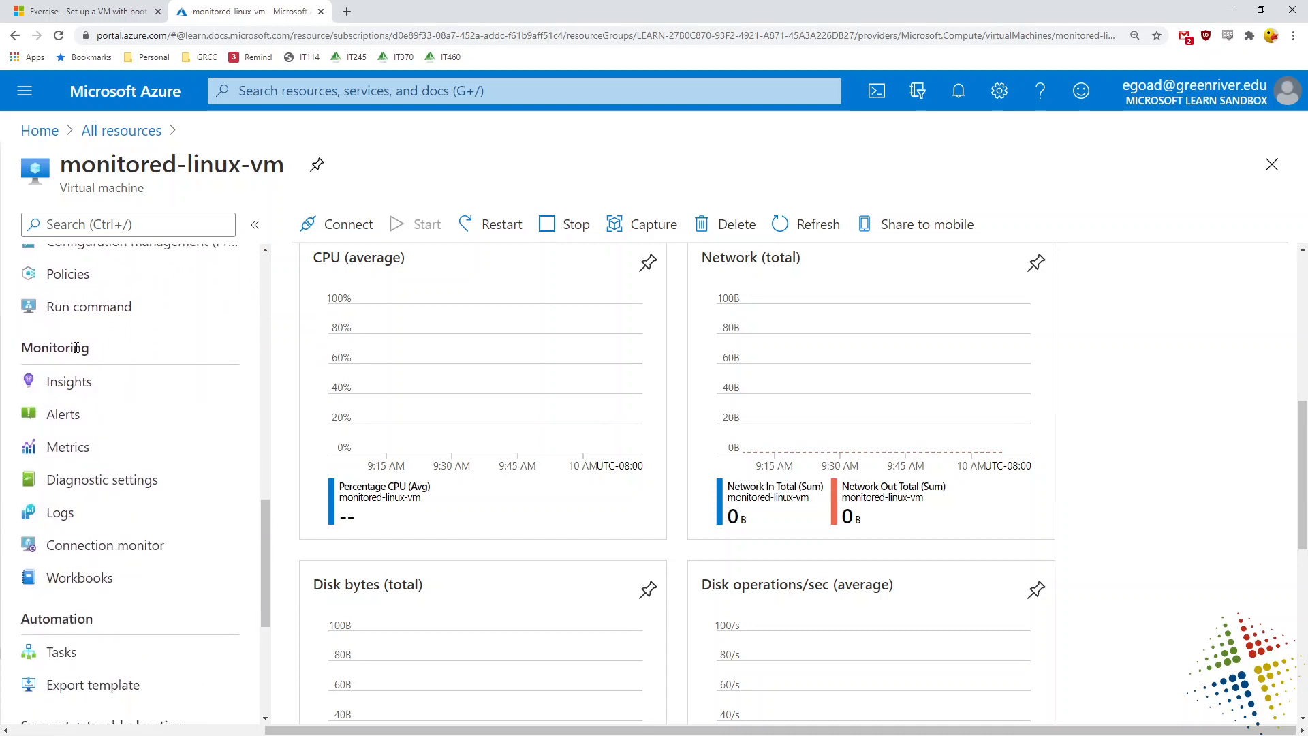
drag(83, 349, 8, 344)
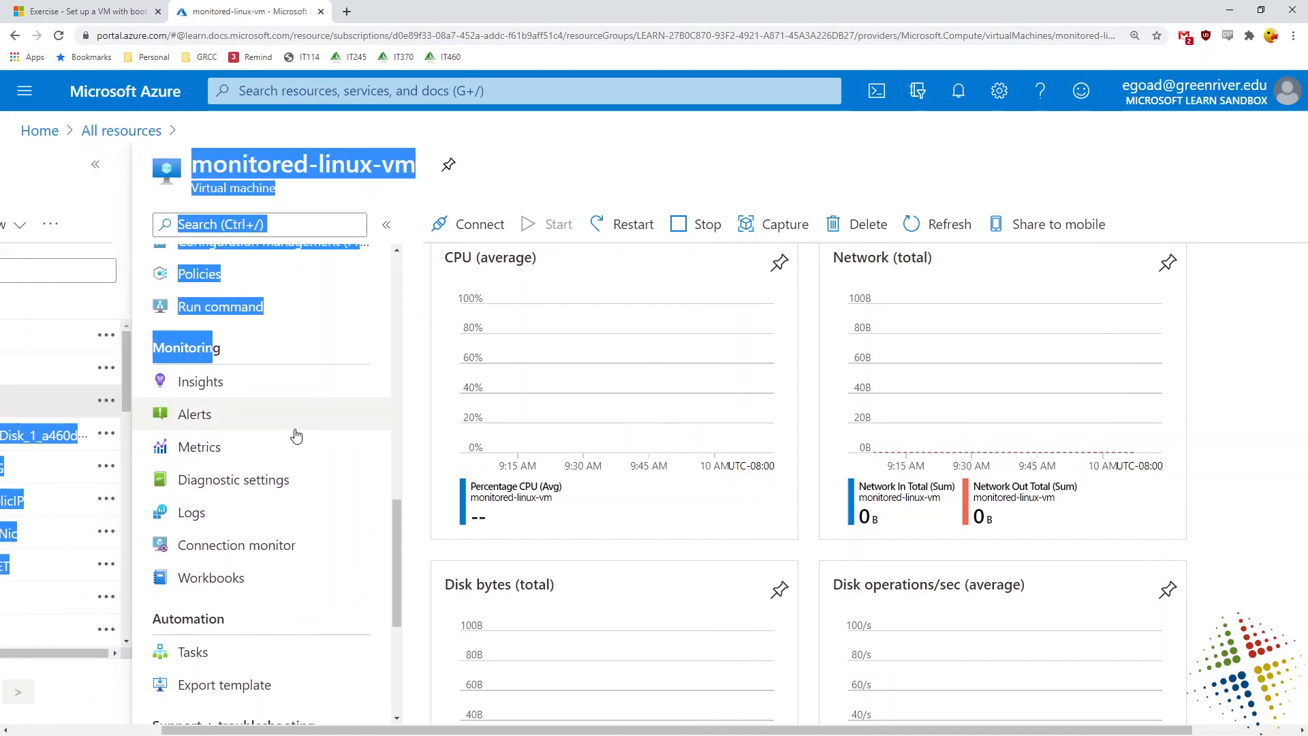
click(213, 460)
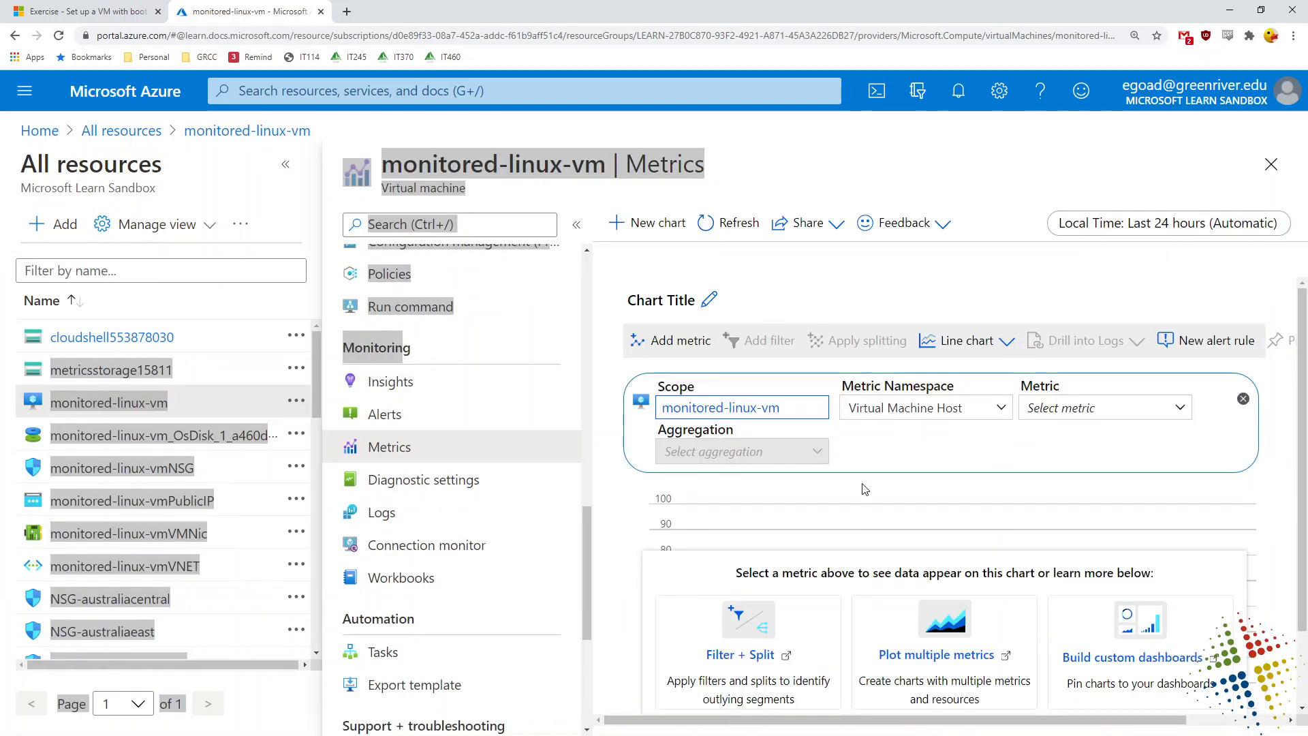
key(ctrl+minus)
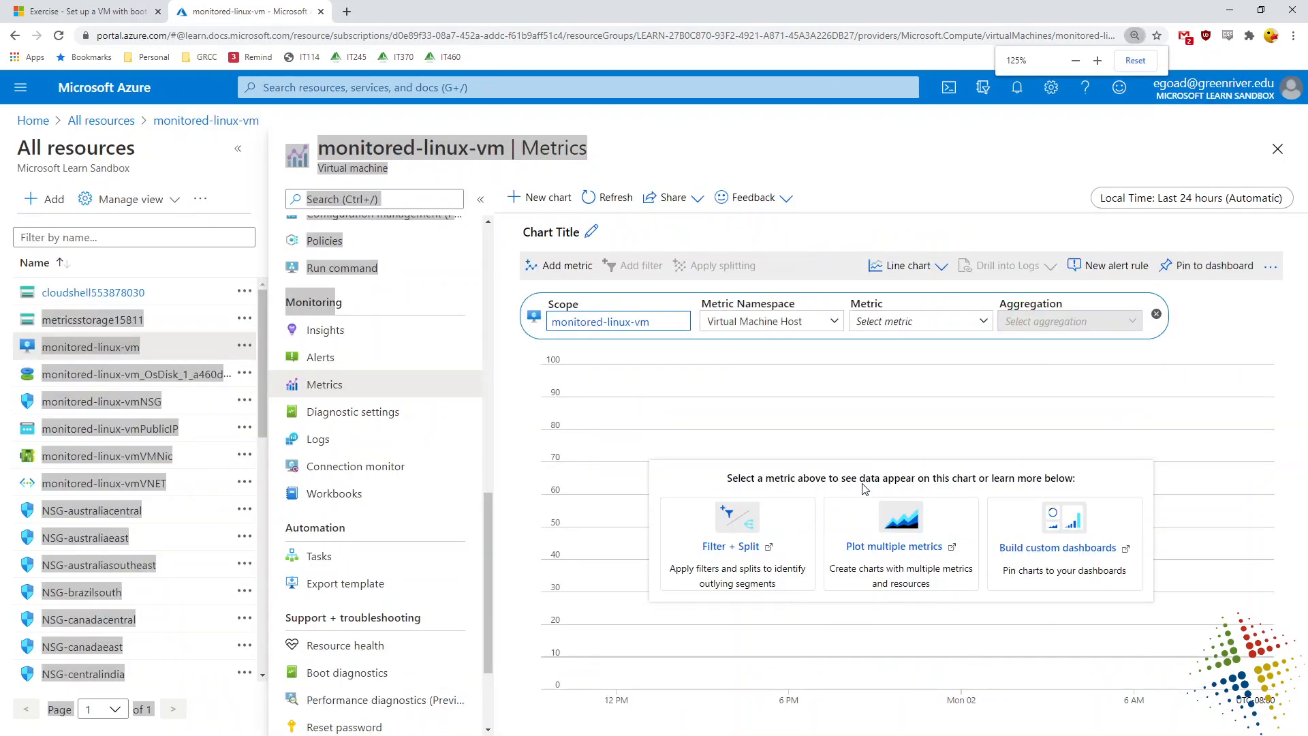
key(ctrl+minus)
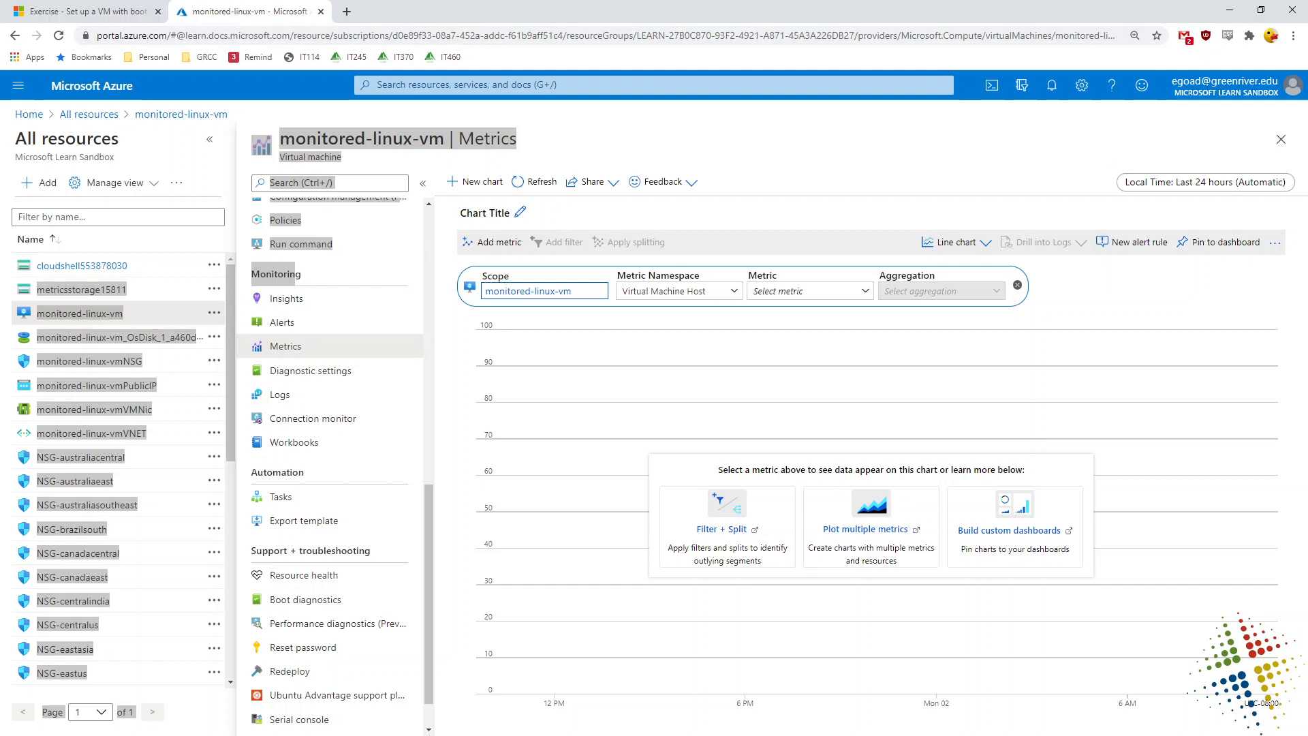
- Chart the Percentage CPU metric for monitored-linux-vm from the Virtual Machine Host namespace with Max aggregation
click(588, 295)
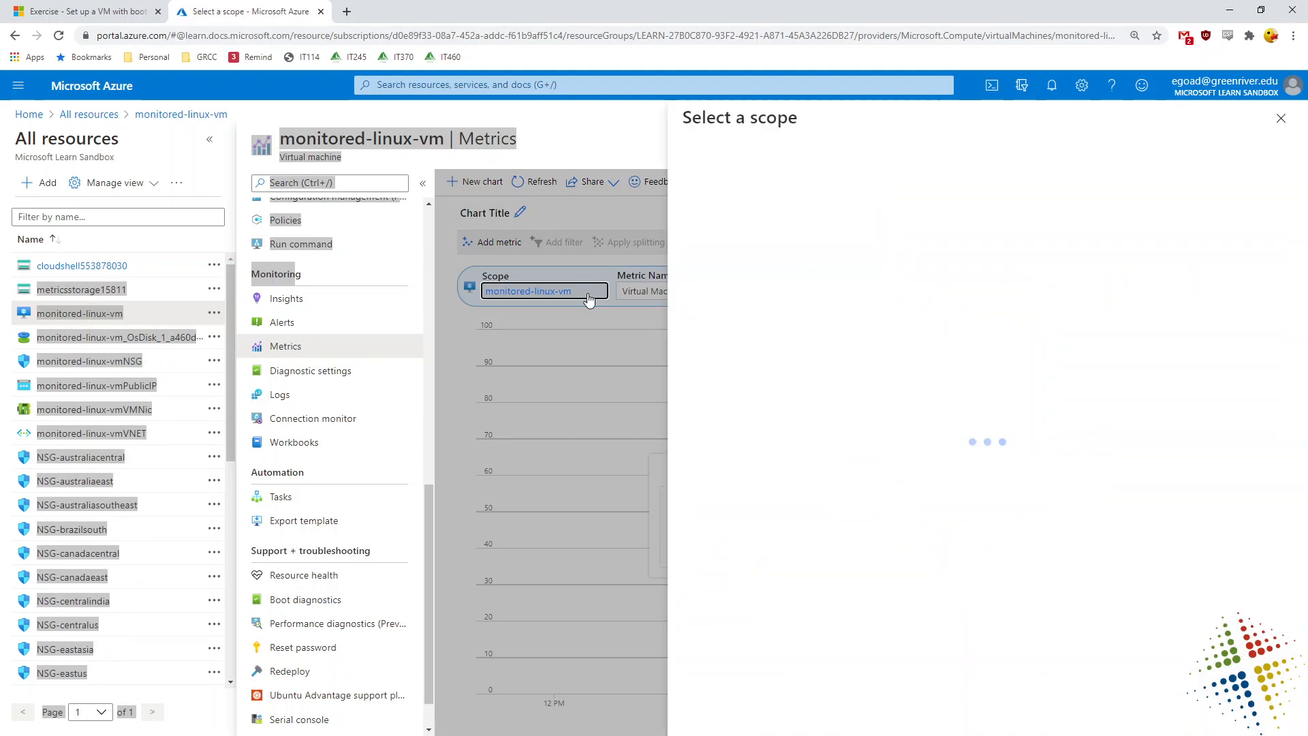
click(1281, 121)
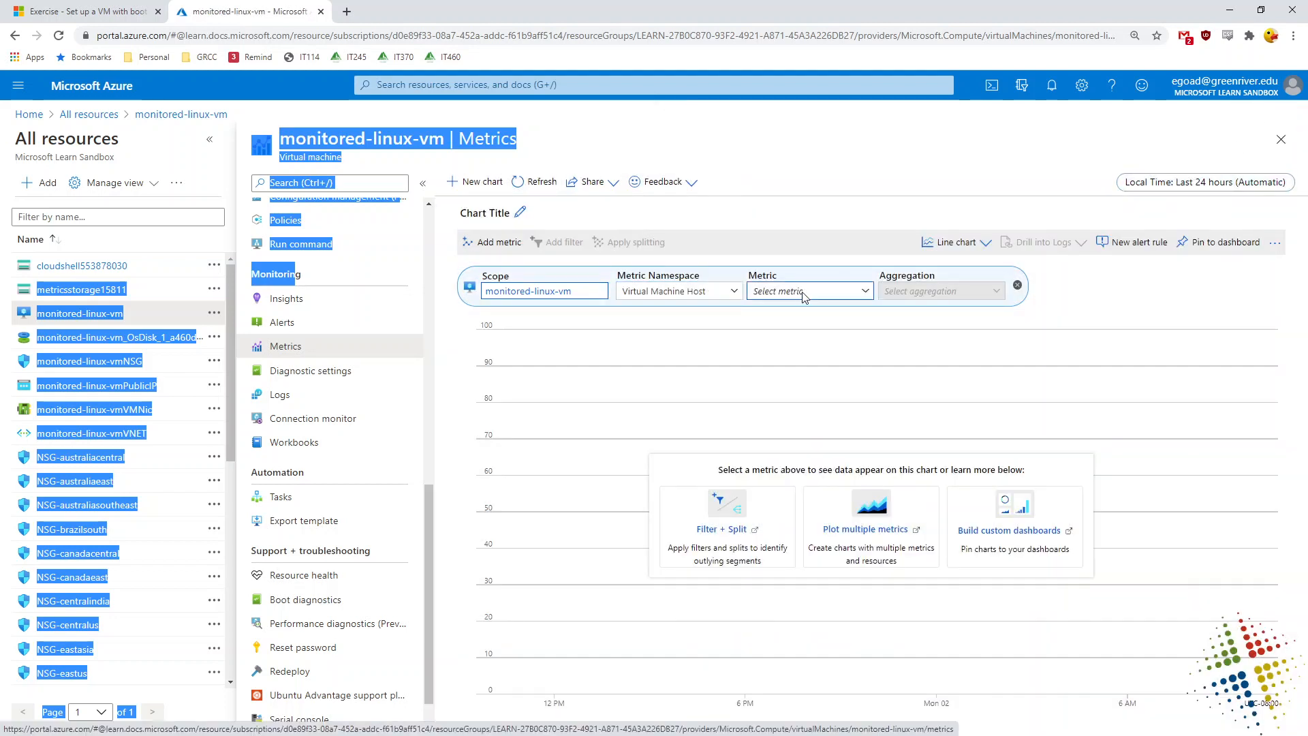
click(841, 293)
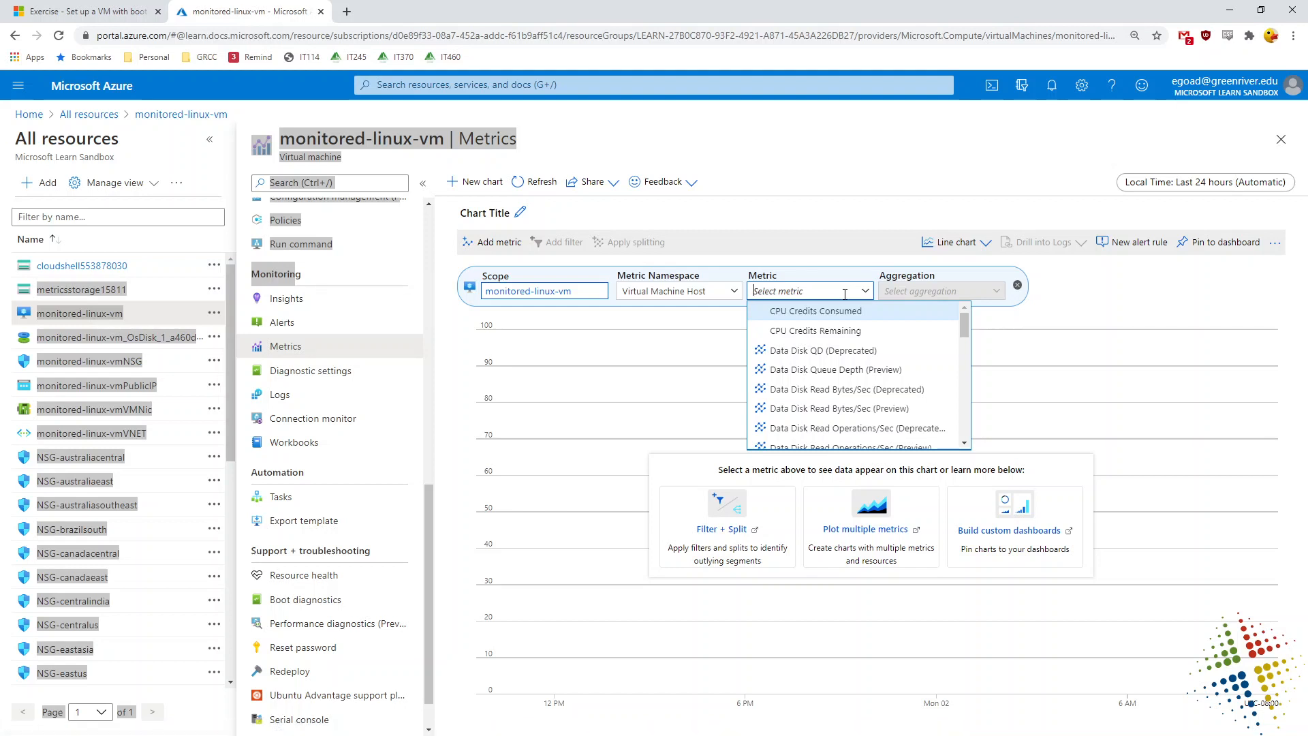
drag(965, 334, 962, 431)
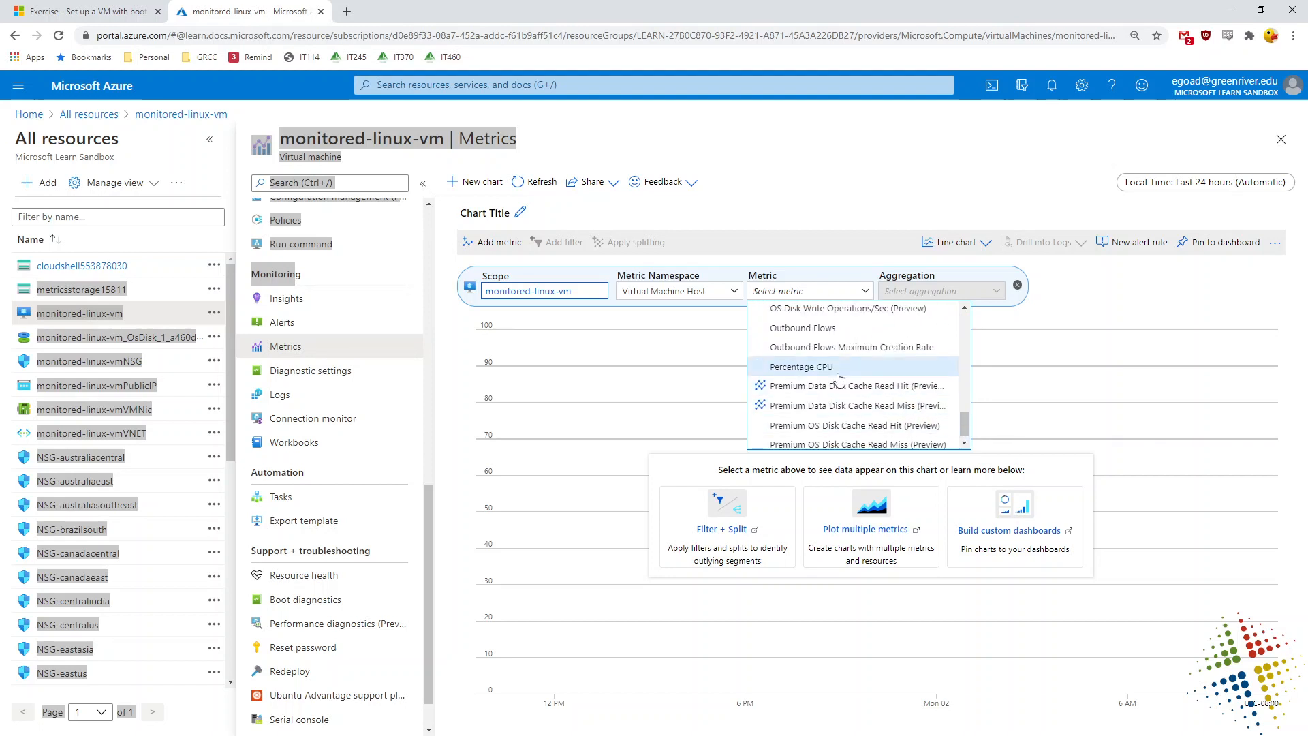
click(804, 367)
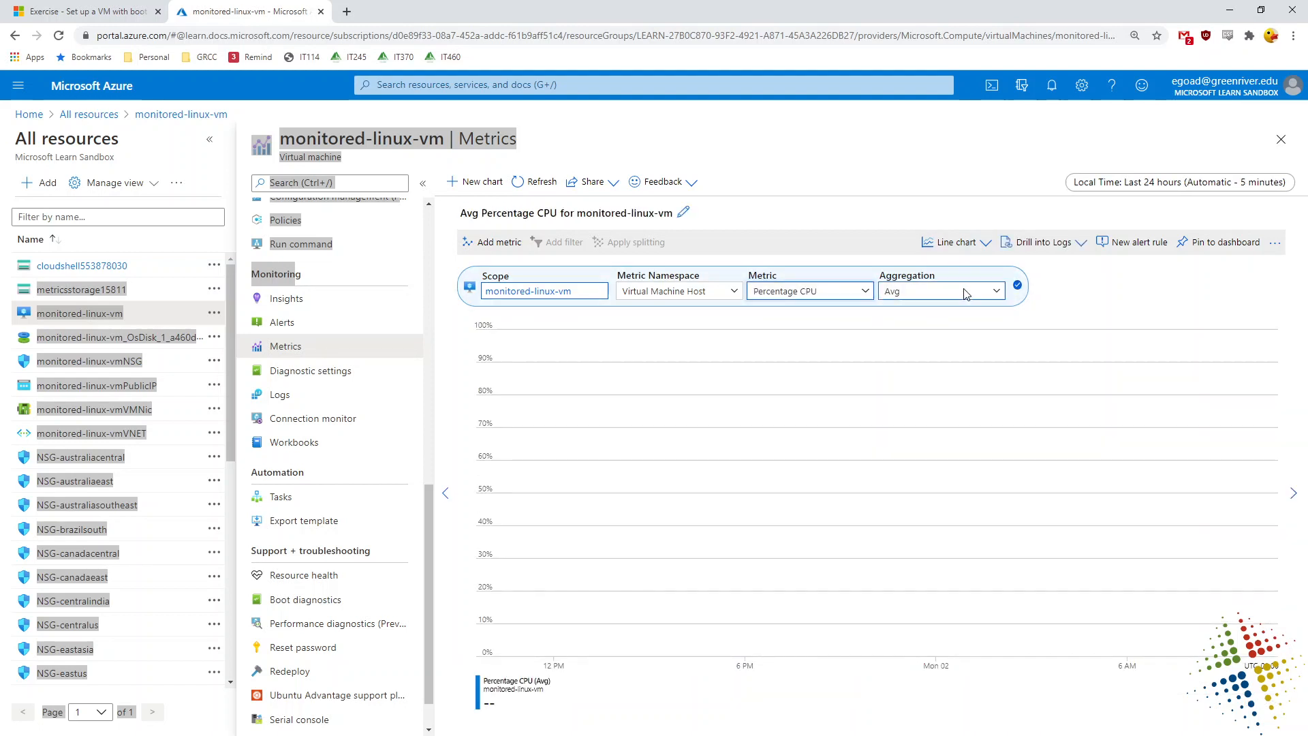
click(997, 293)
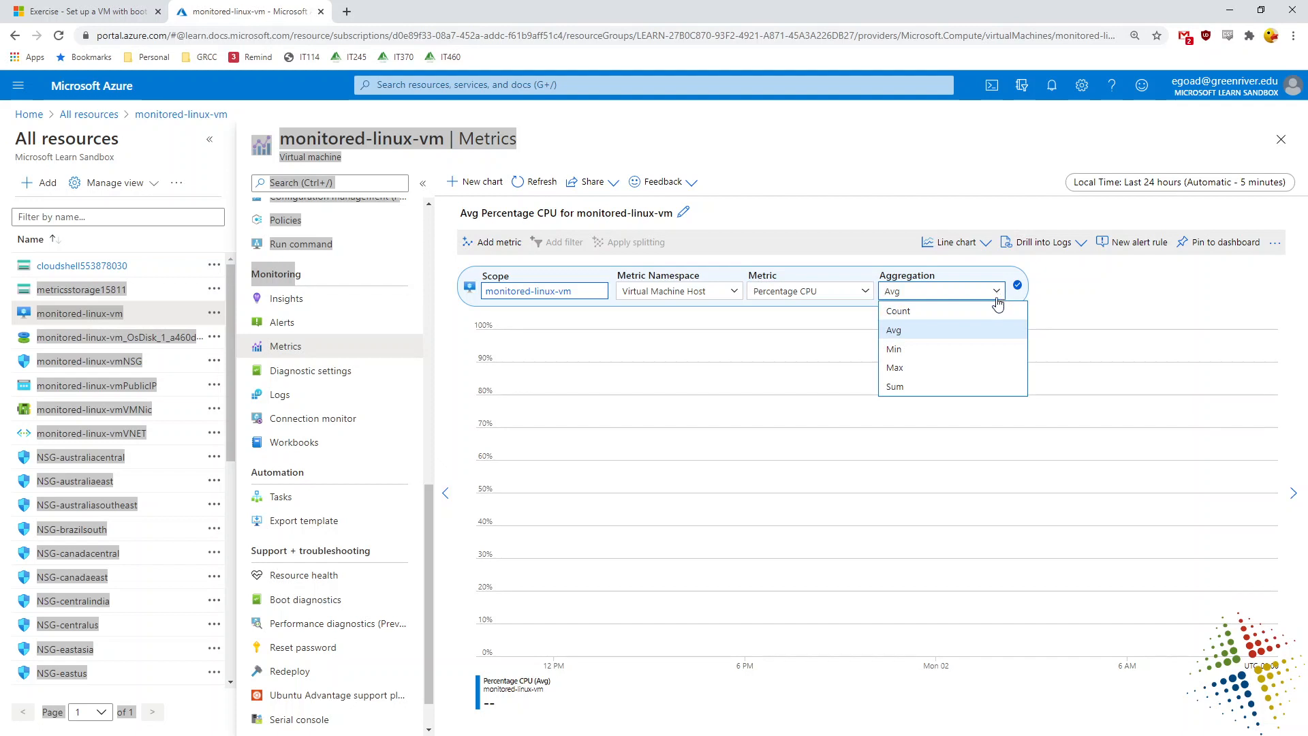
click(981, 370)
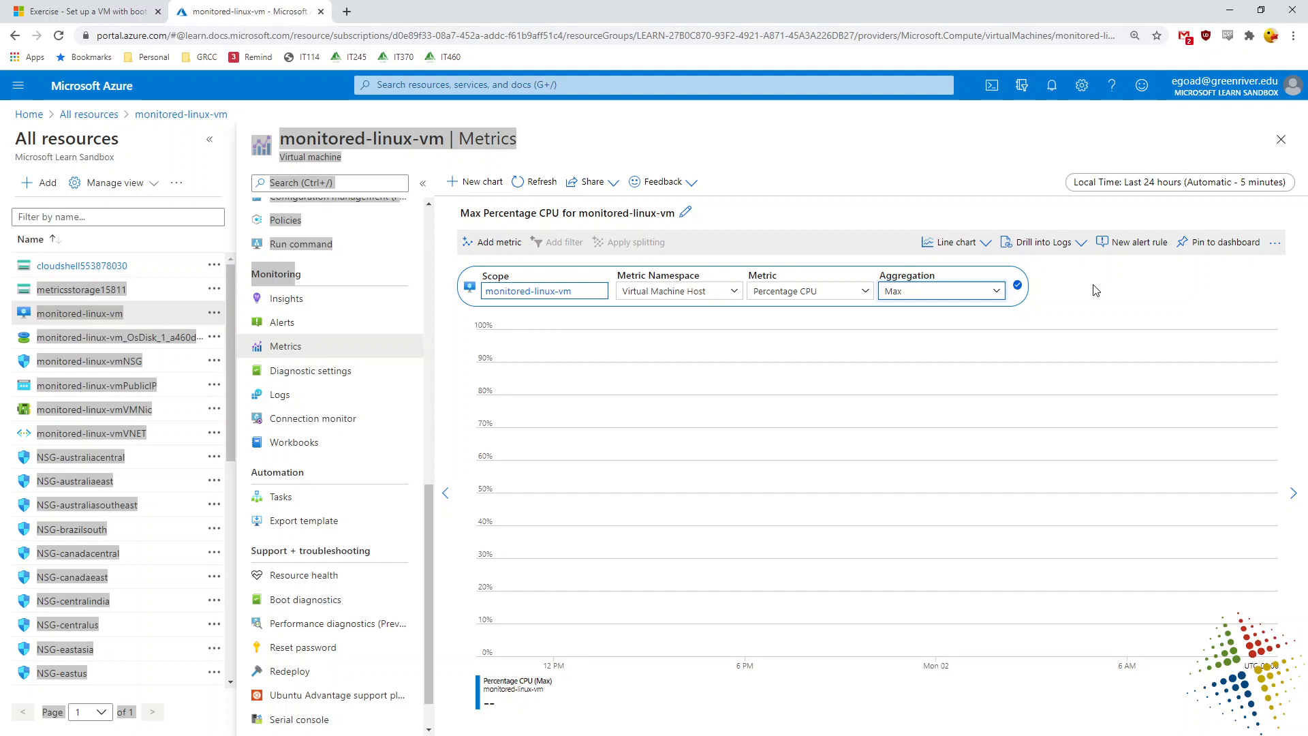
click(1134, 295)
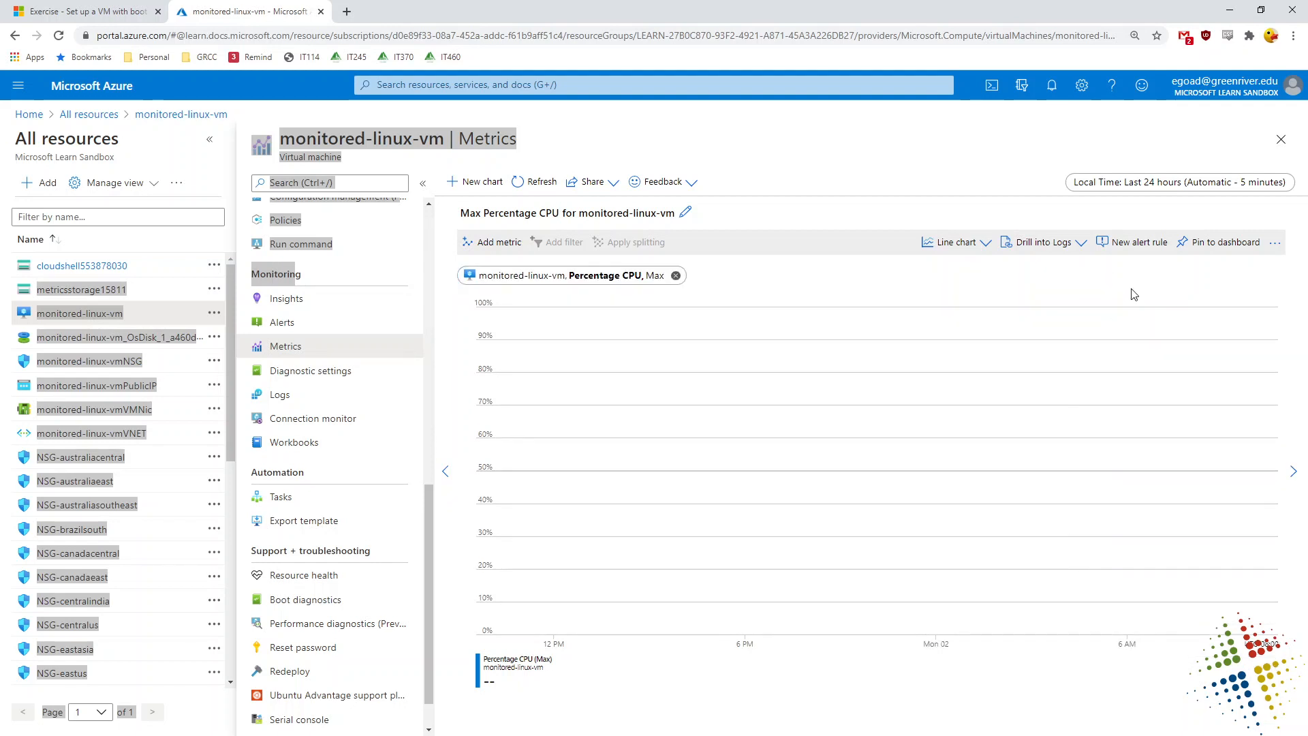
- Add a second metric to the chart, Inbound Flows with Avg aggregation, and finish editing it
click(489, 247)
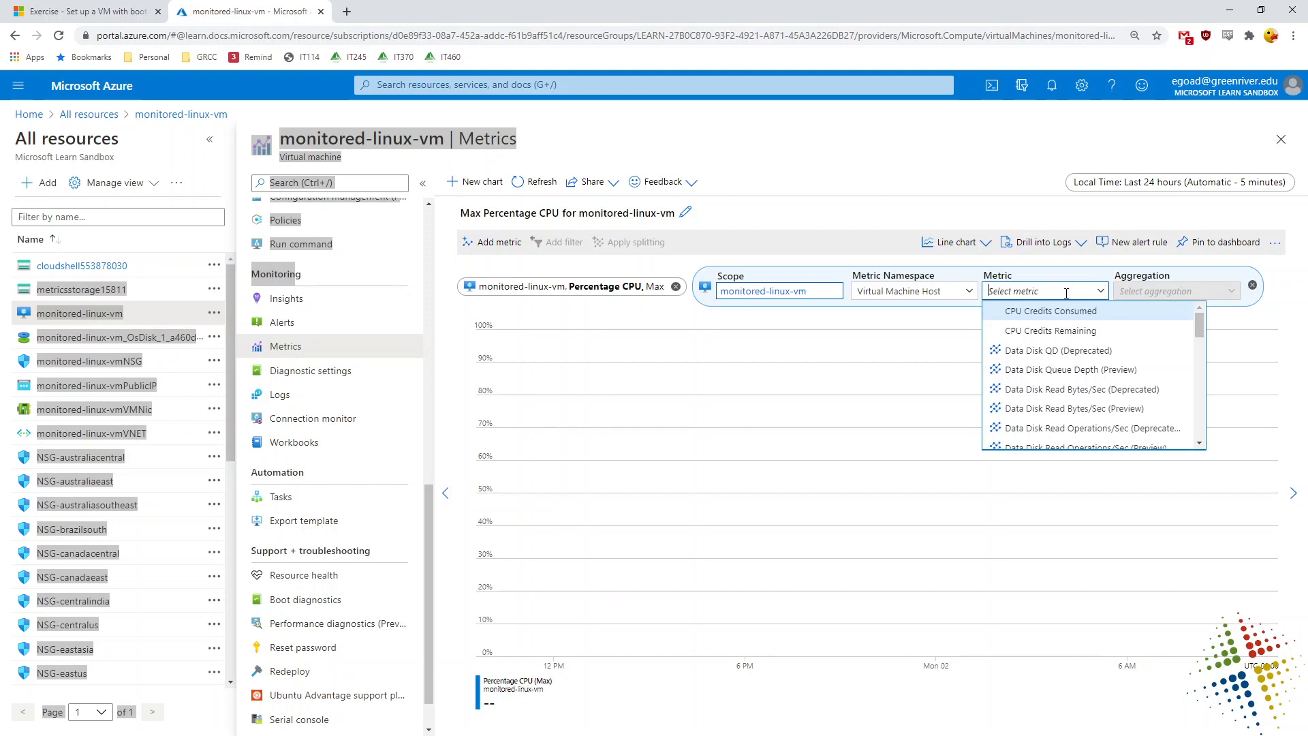
drag(1200, 334, 1202, 384)
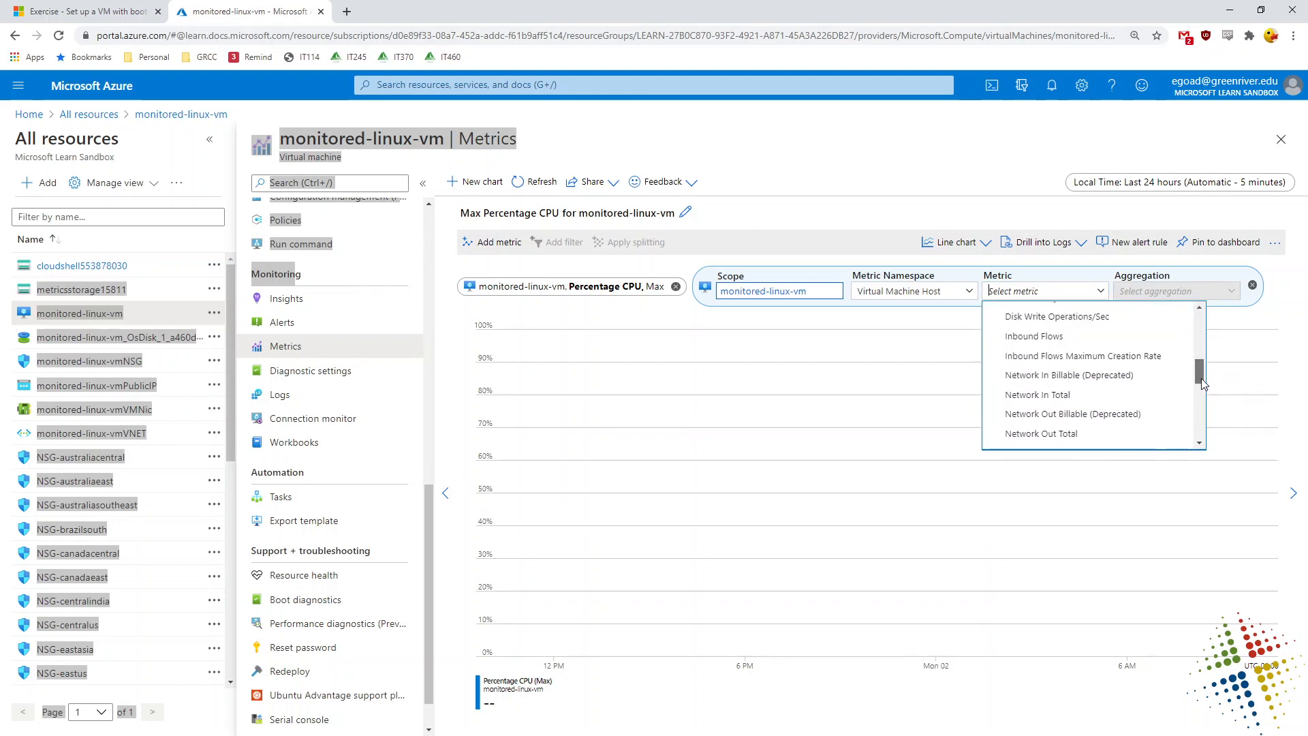
click(1074, 336)
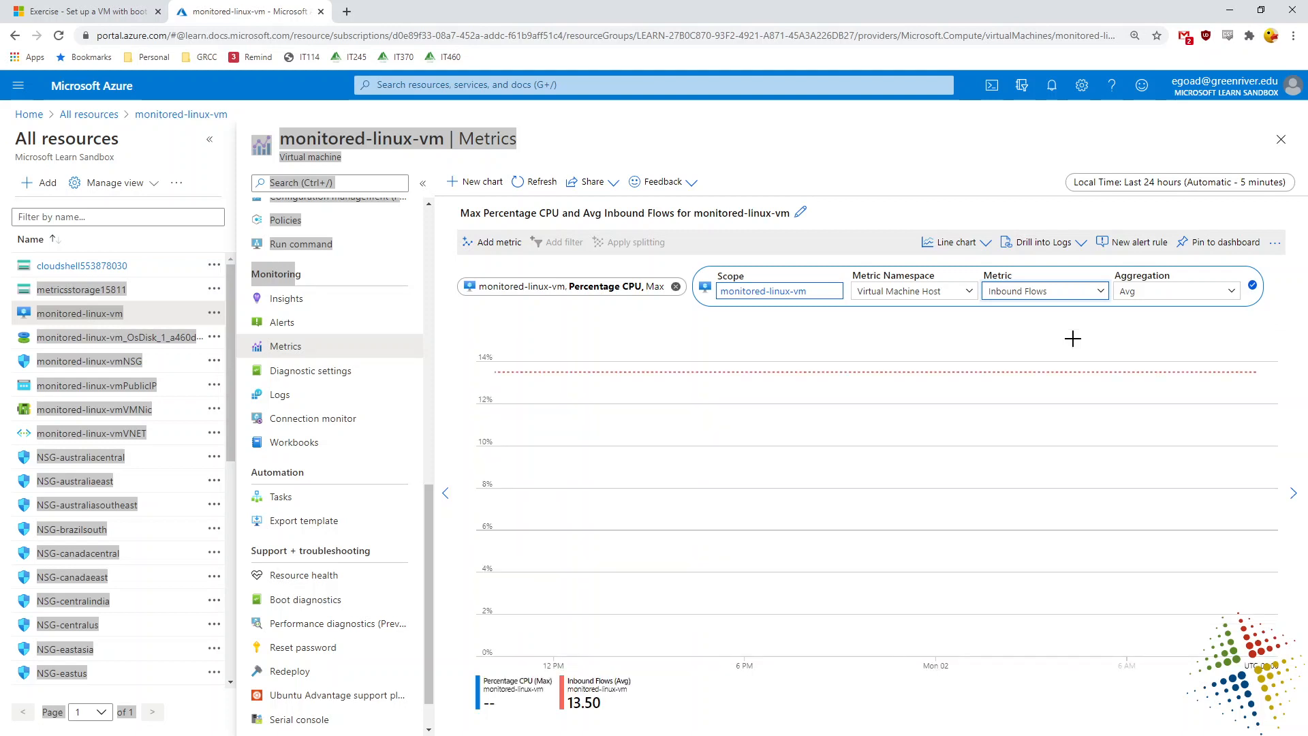
click(1271, 298)
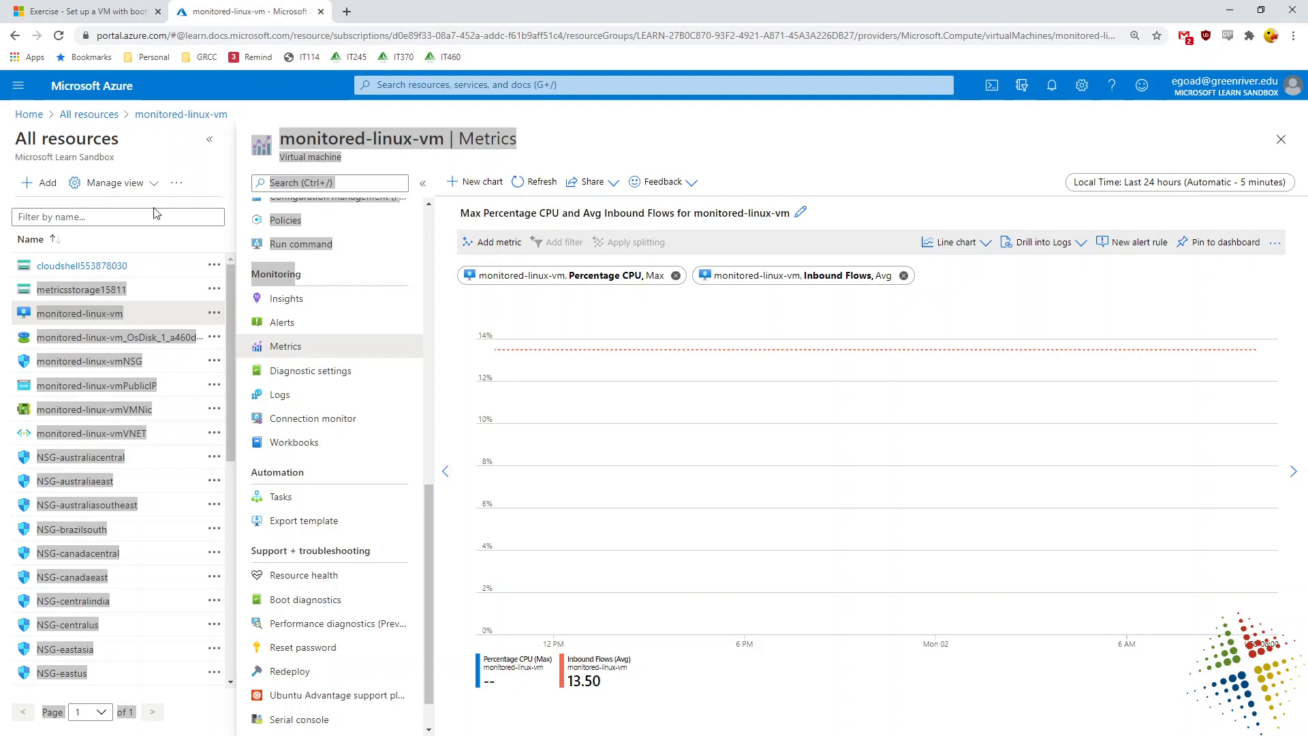
- Refresh the metrics chart and set its time range to the last 30 minutes
click(529, 190)
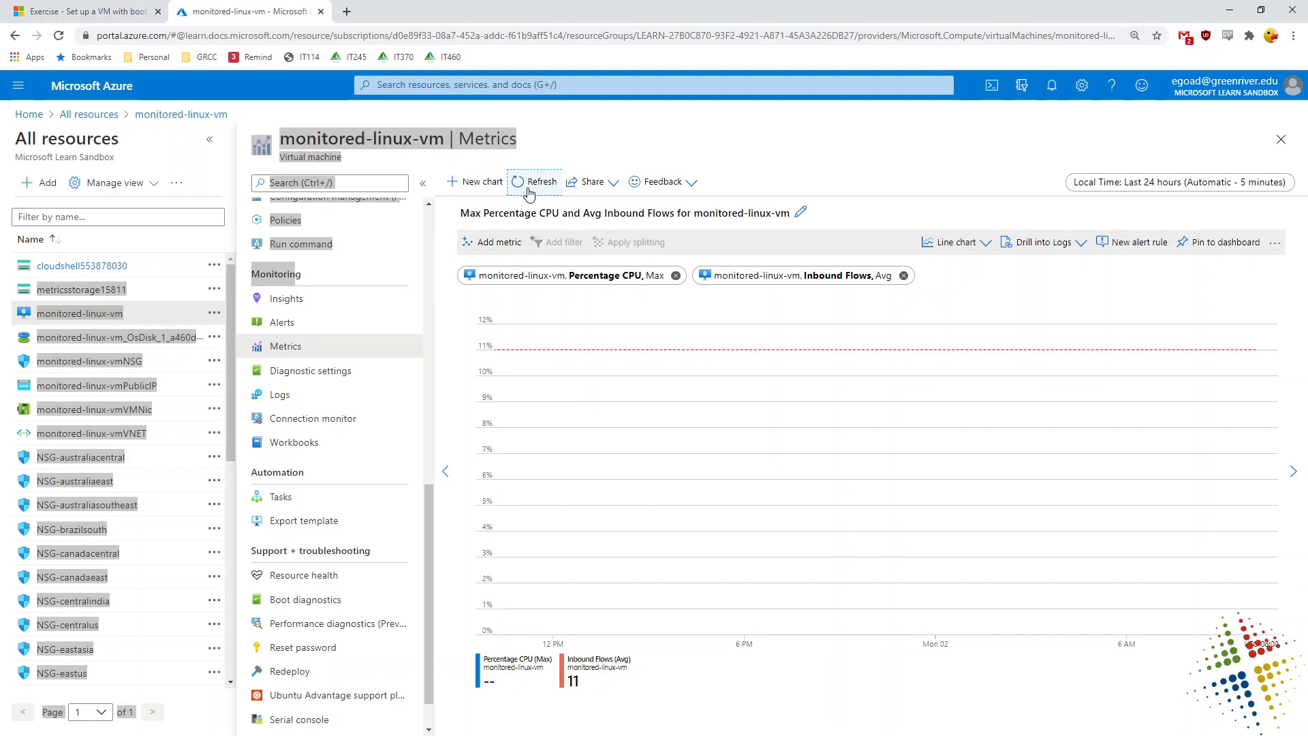
click(529, 193)
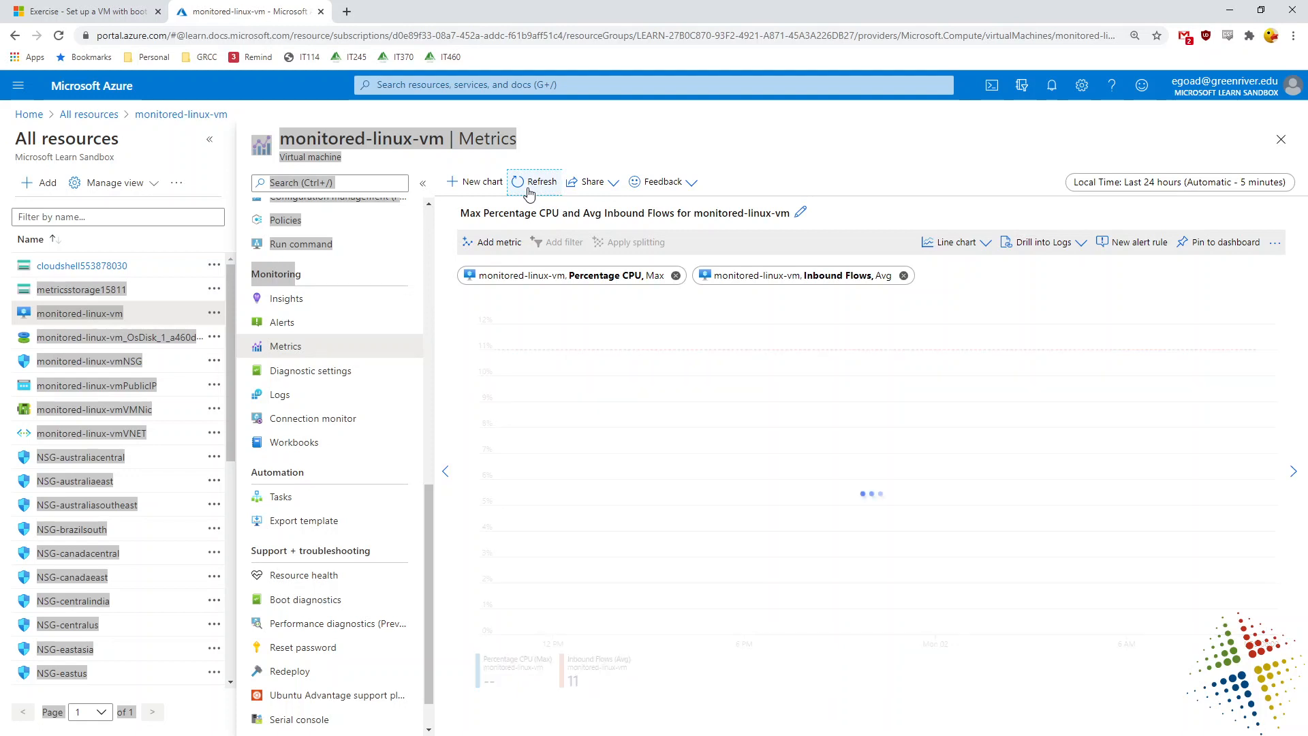
click(1197, 193)
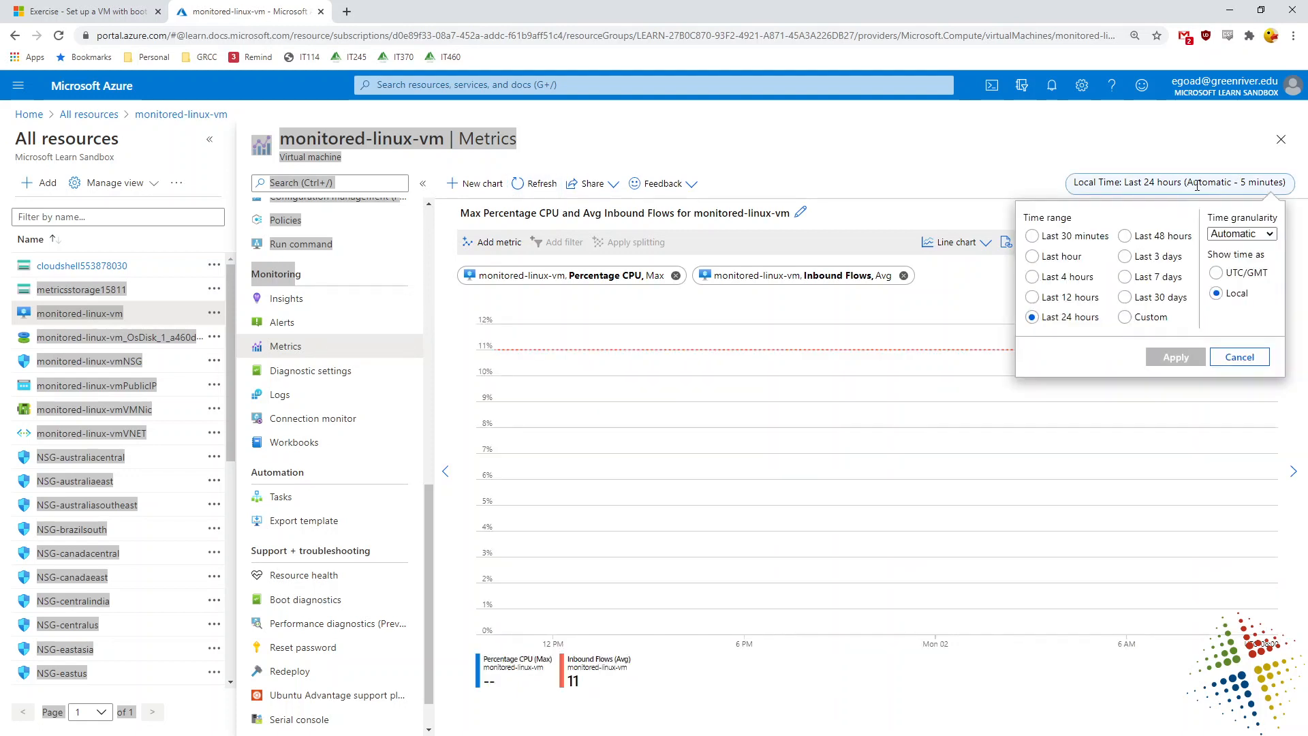
click(1033, 236)
click(1185, 359)
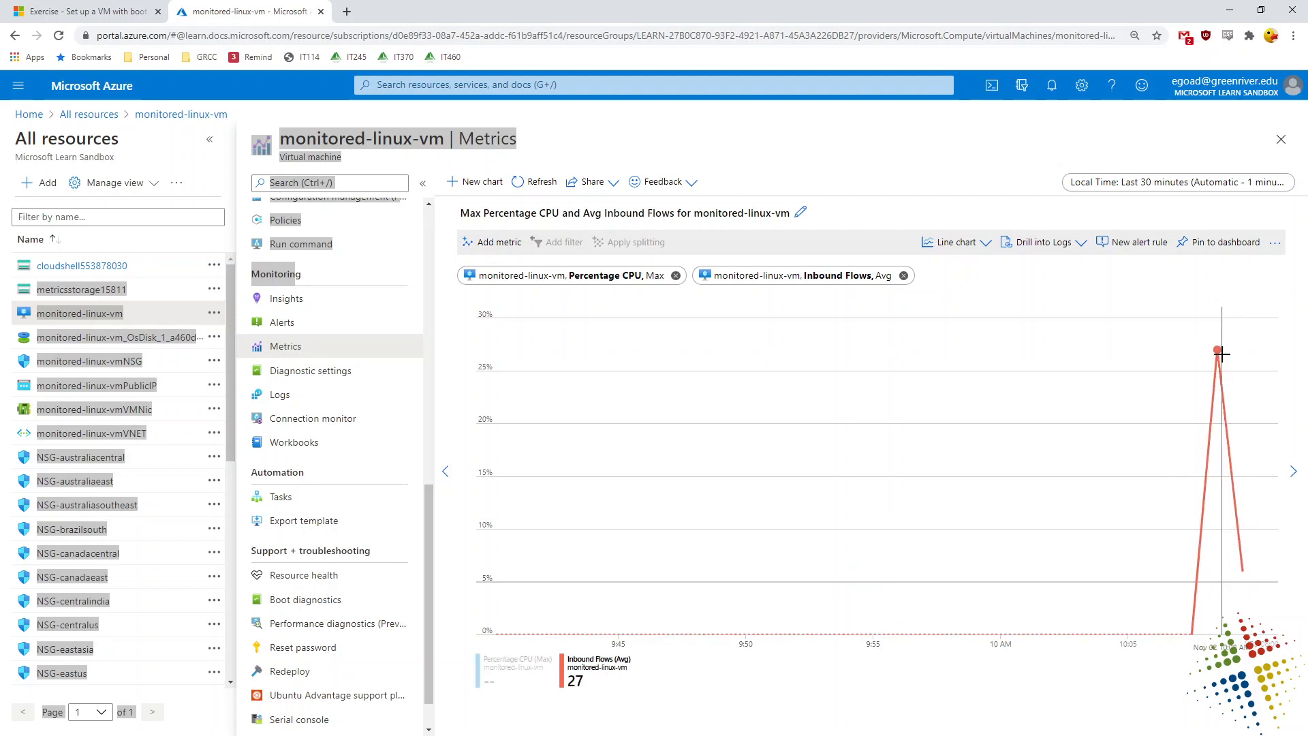
click(507, 670)
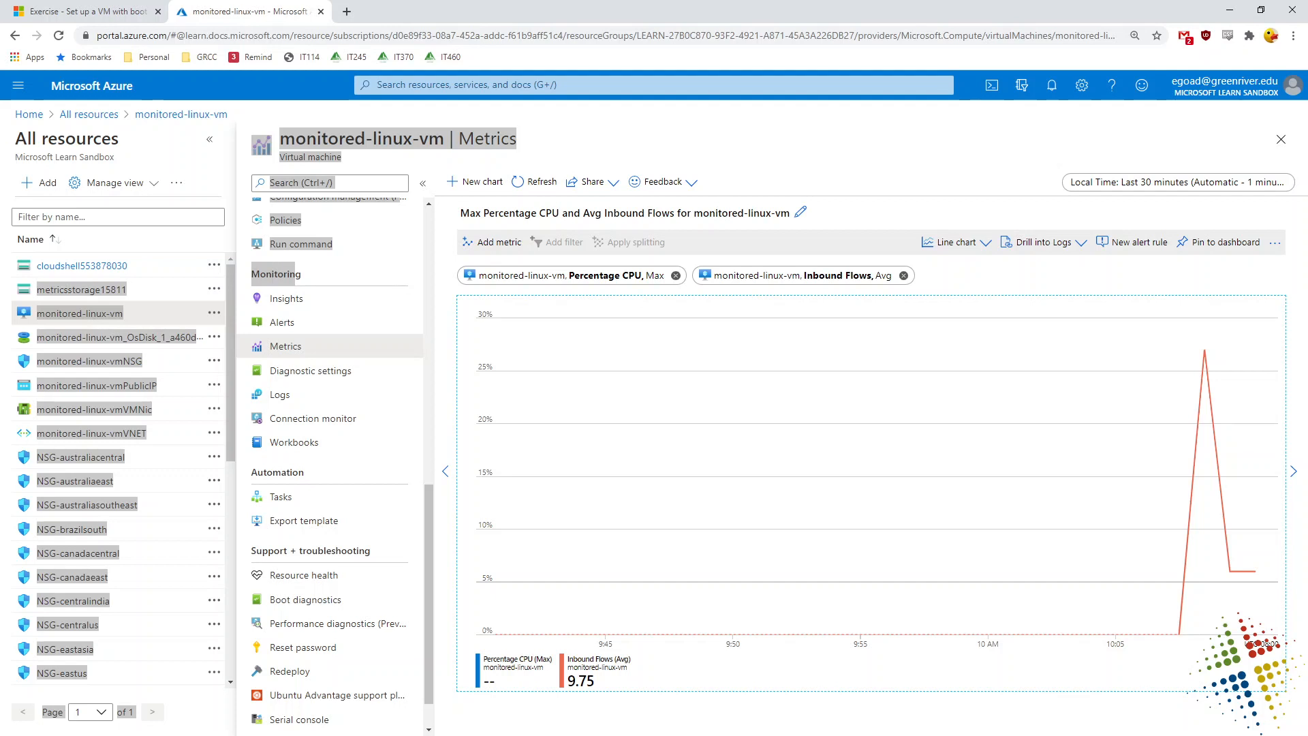
- Open the Boot diagnostics page for monitored-linux-vm and refresh it
double_click(310, 276)
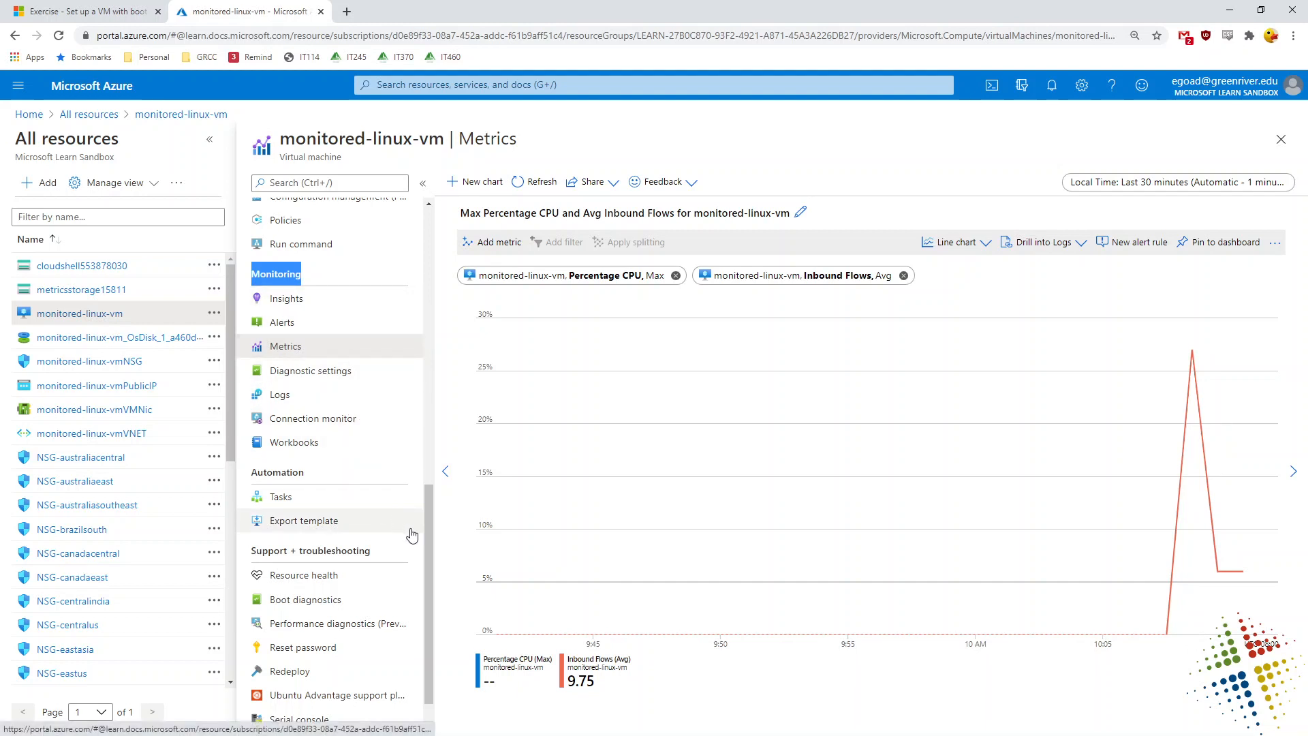
click(369, 550)
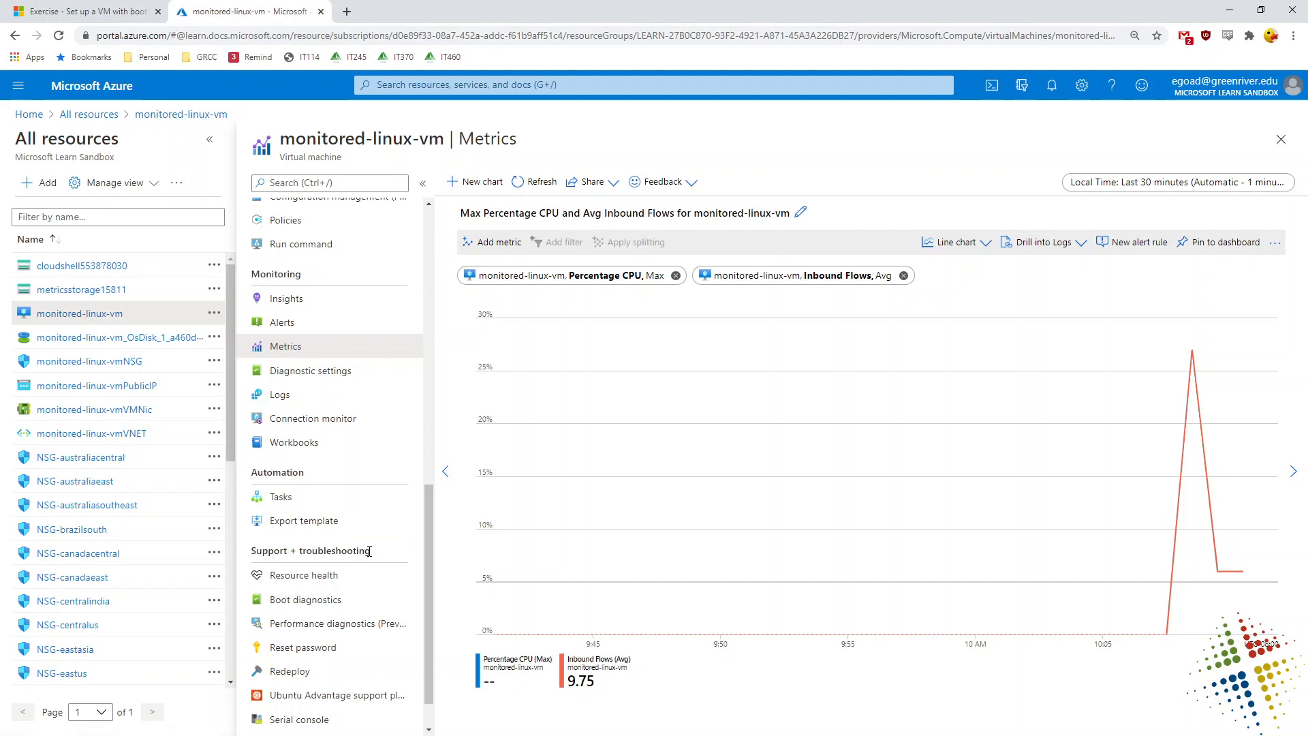
click(306, 601)
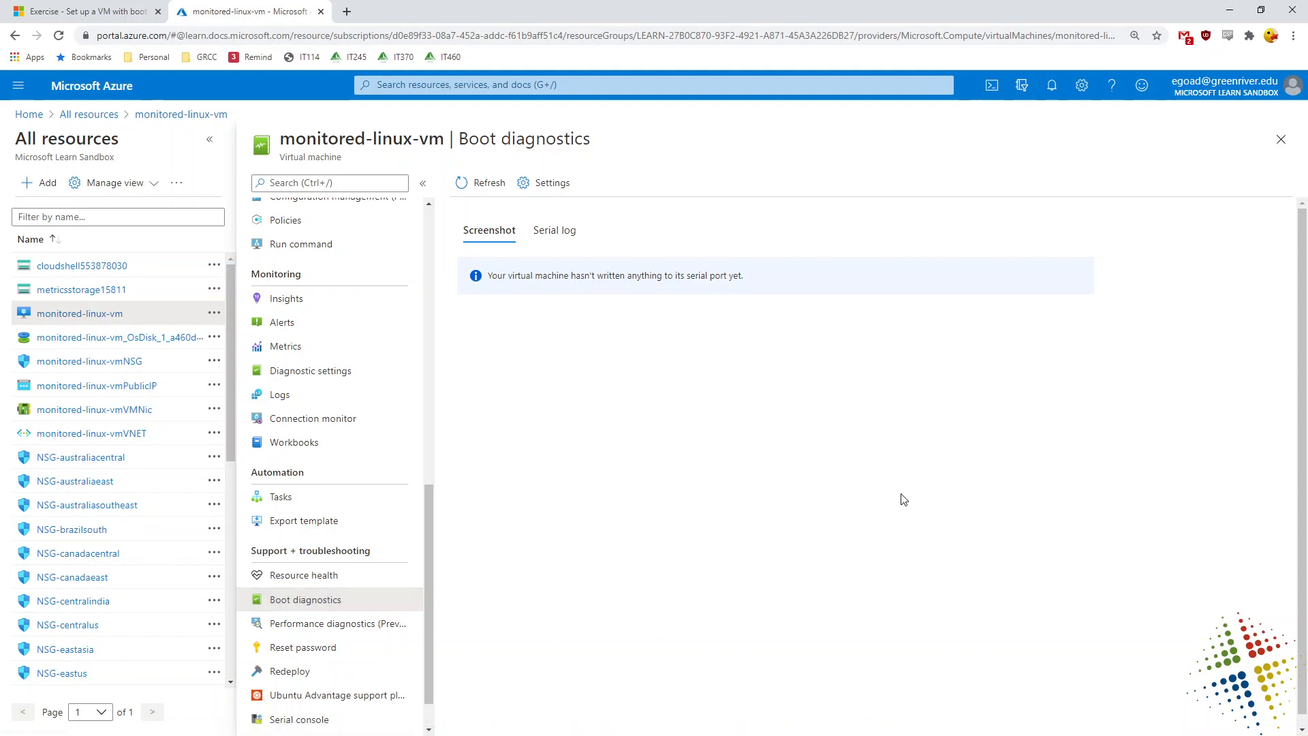
click(477, 185)
- Check the status and diagnostics storage account options in the boot diagnostics settings, and return to the VM without changes
click(543, 183)
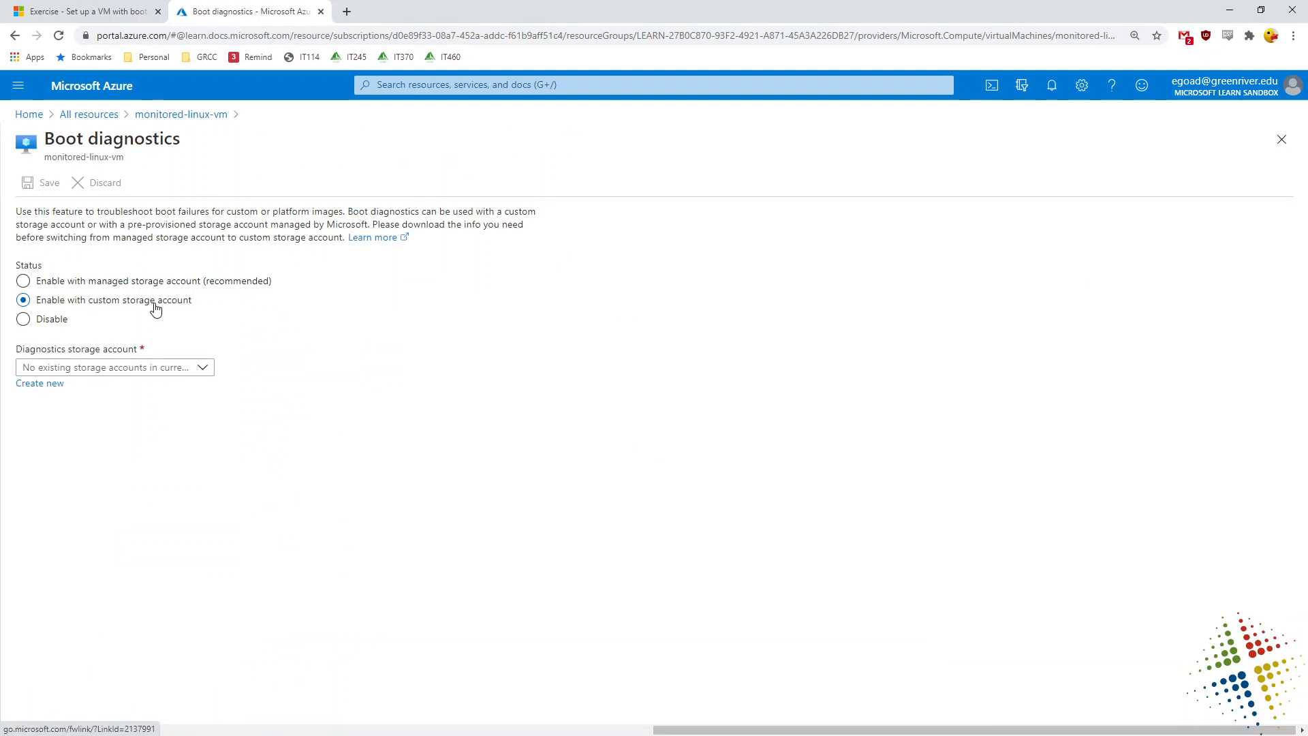
click(203, 368)
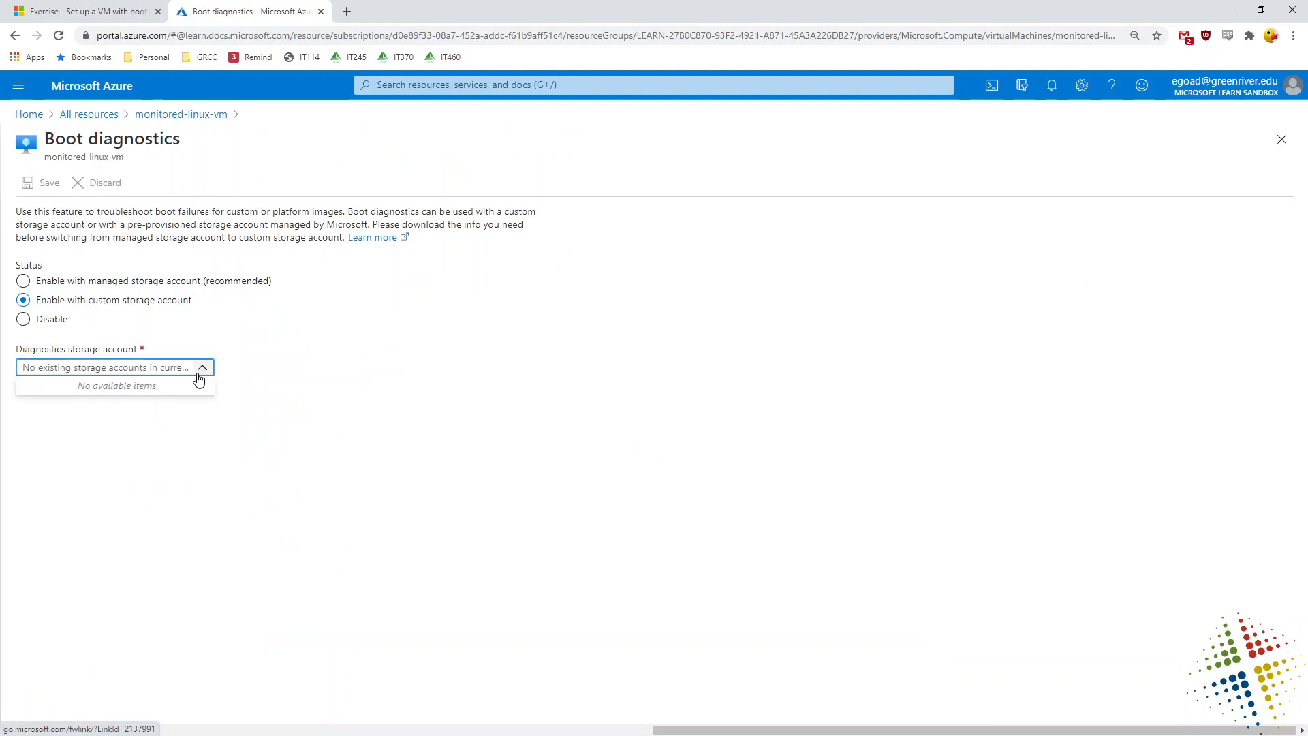
click(398, 376)
click(152, 116)
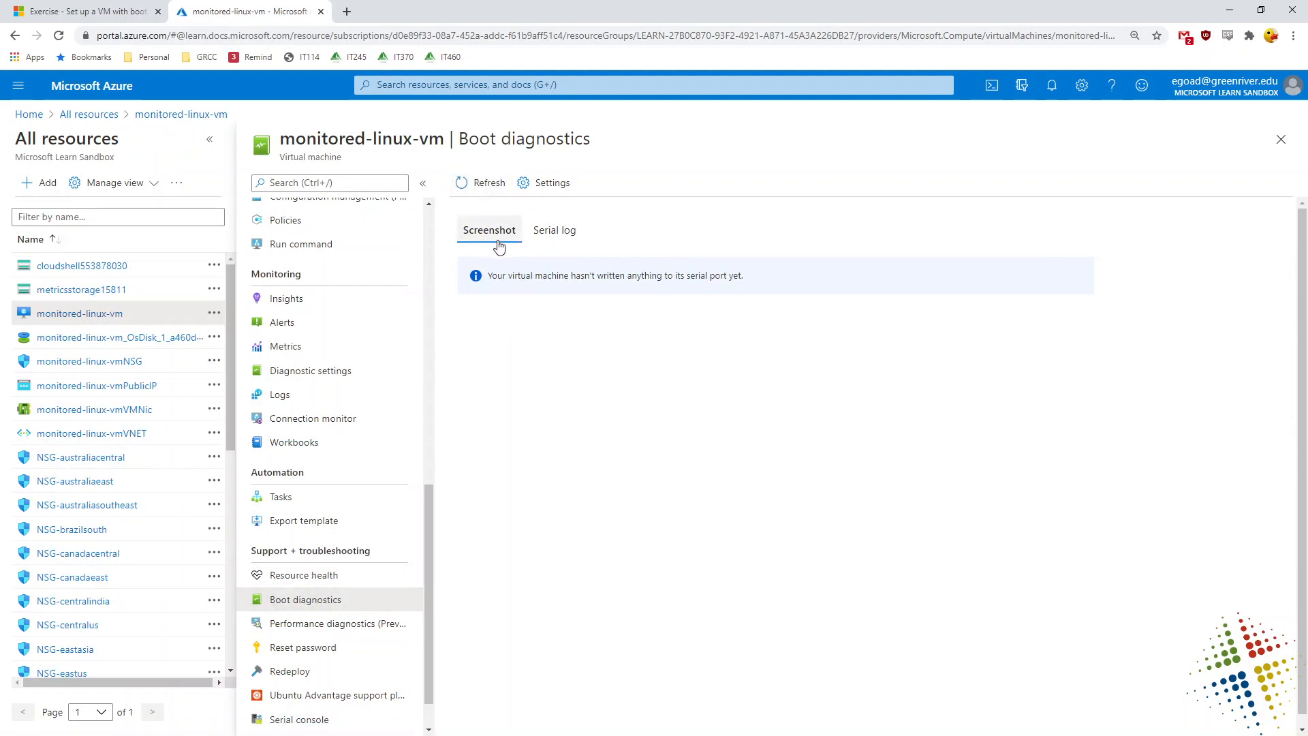
- Check the boot diagnostics serial log and screenshot views, and reload the portal page to read the status message
click(552, 235)
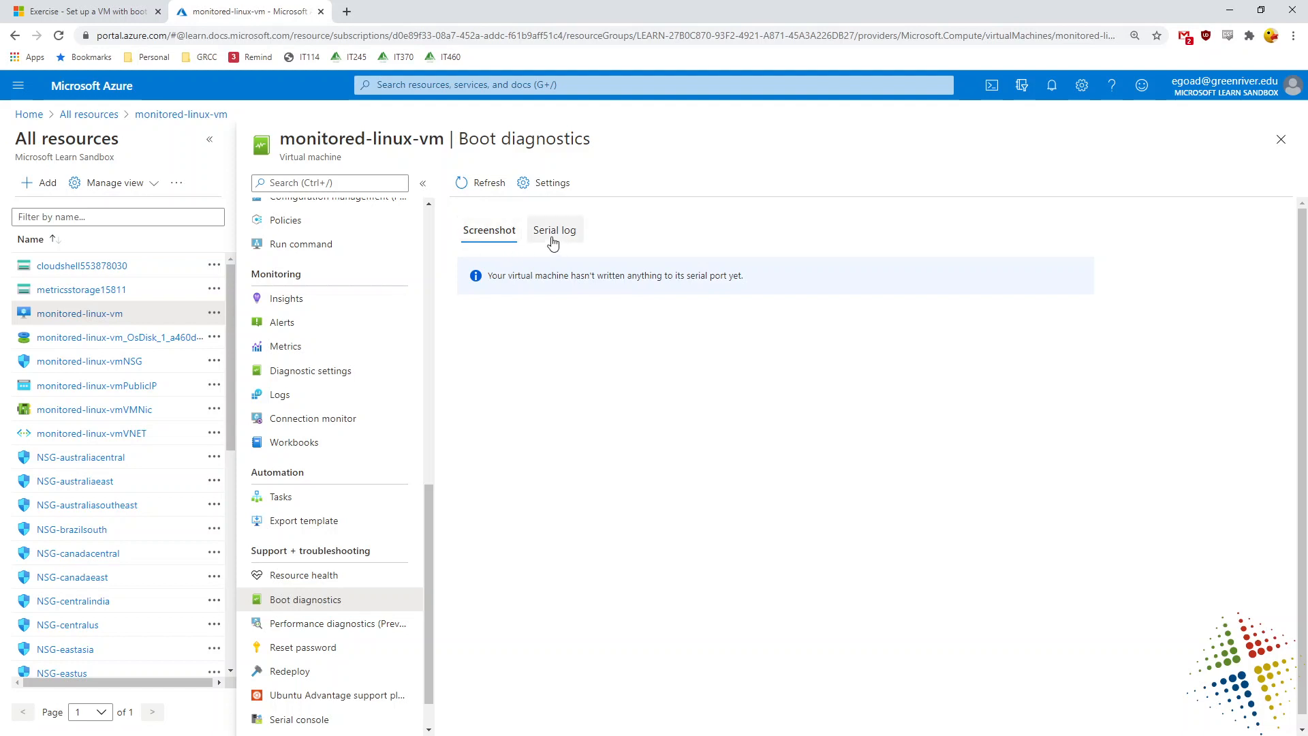
click(488, 235)
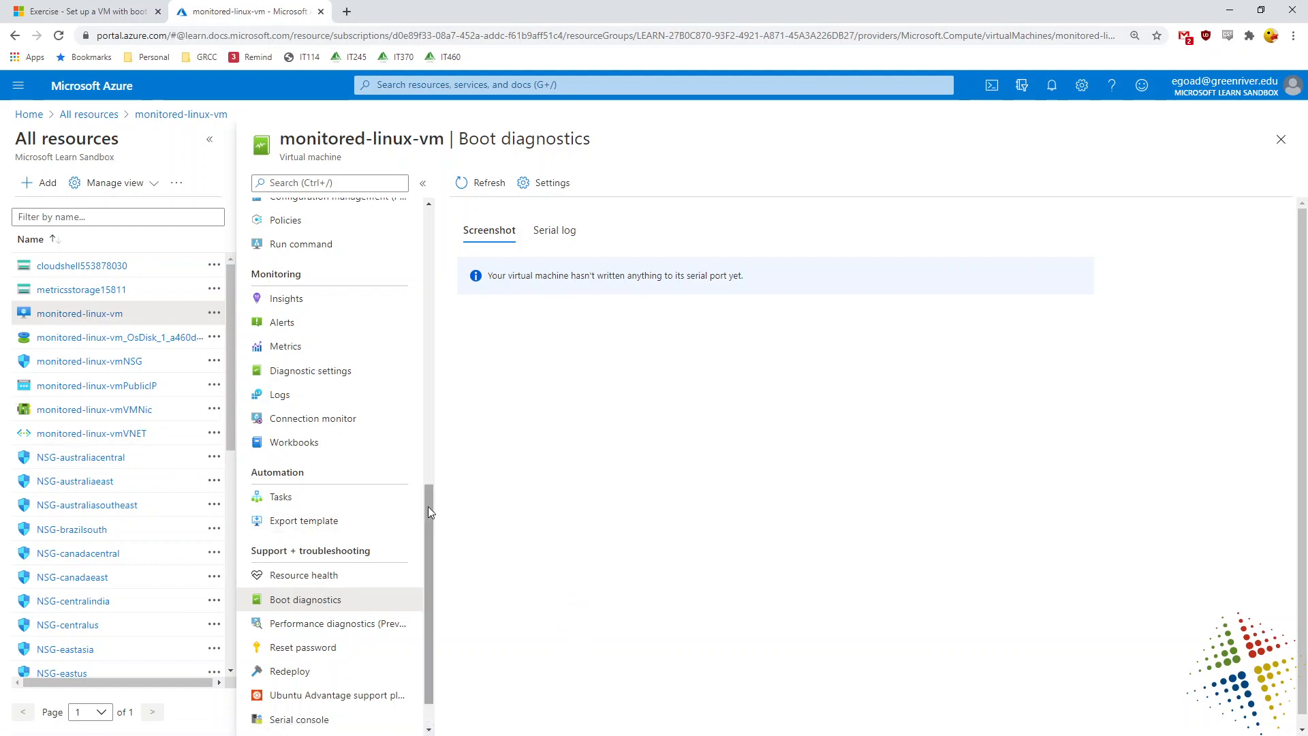
drag(428, 512, 428, 512)
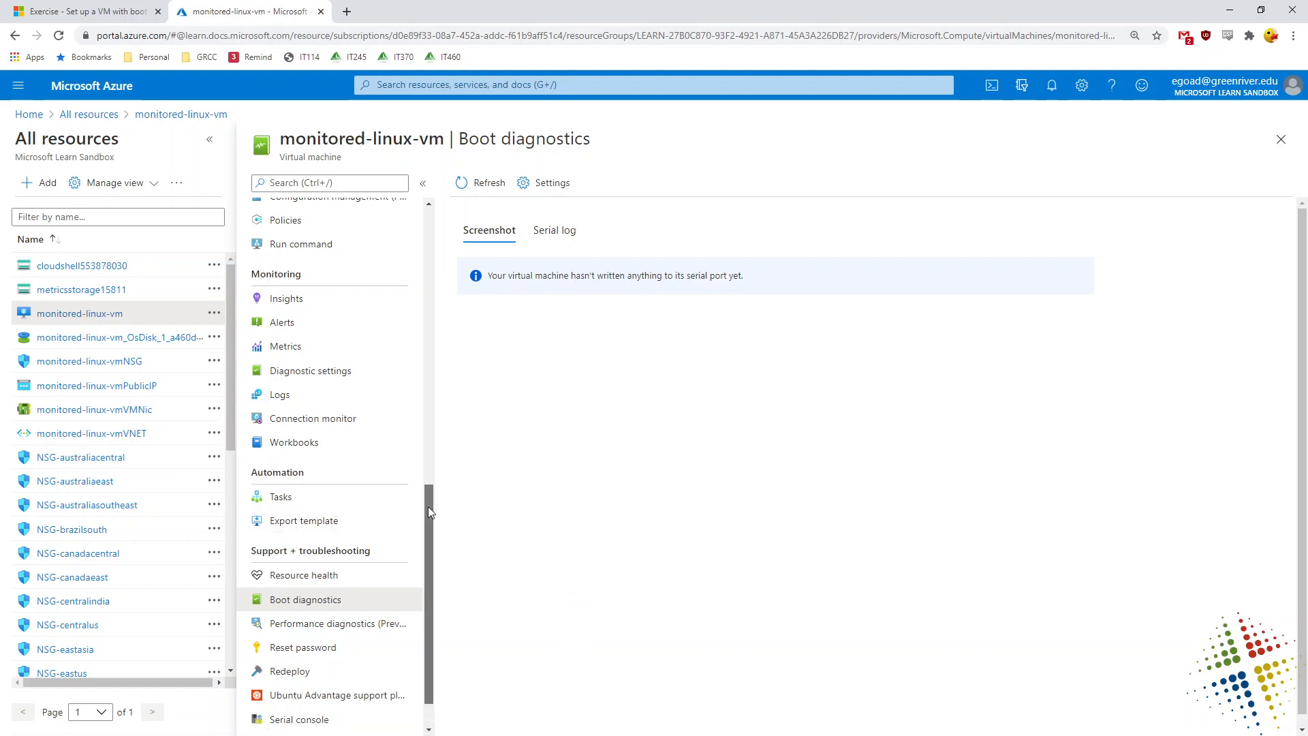
click(58, 37)
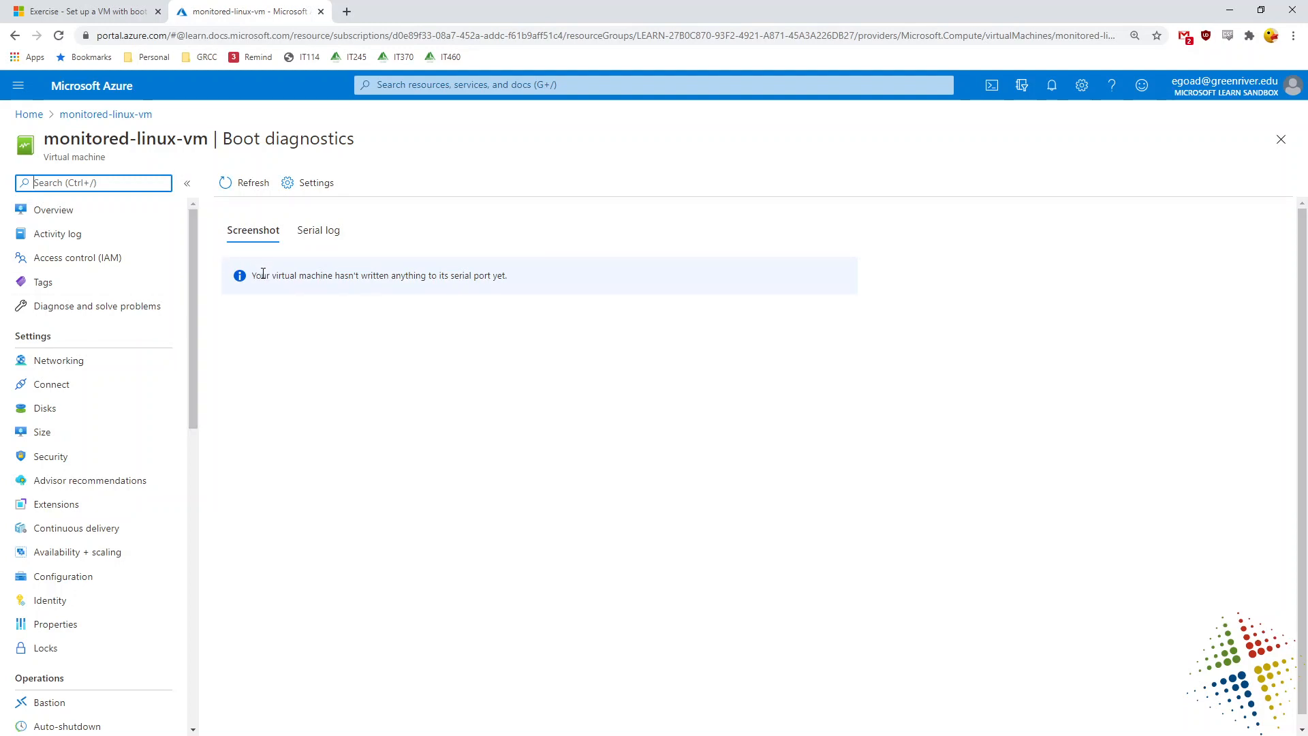
drag(253, 276, 494, 554)
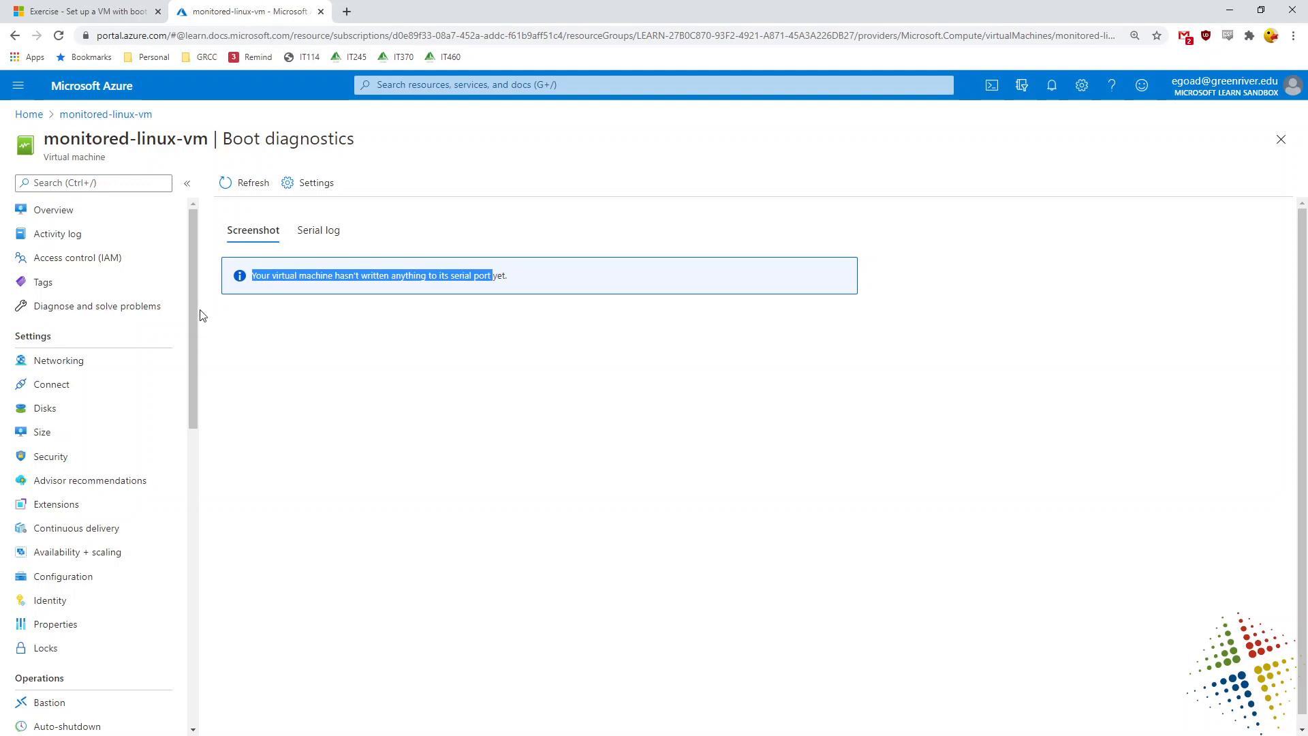
- Reopen the VM's Metrics page briefly and go back to Boot diagnostics to recheck the screenshot view
drag(191, 317, 161, 576)
click(35, 417)
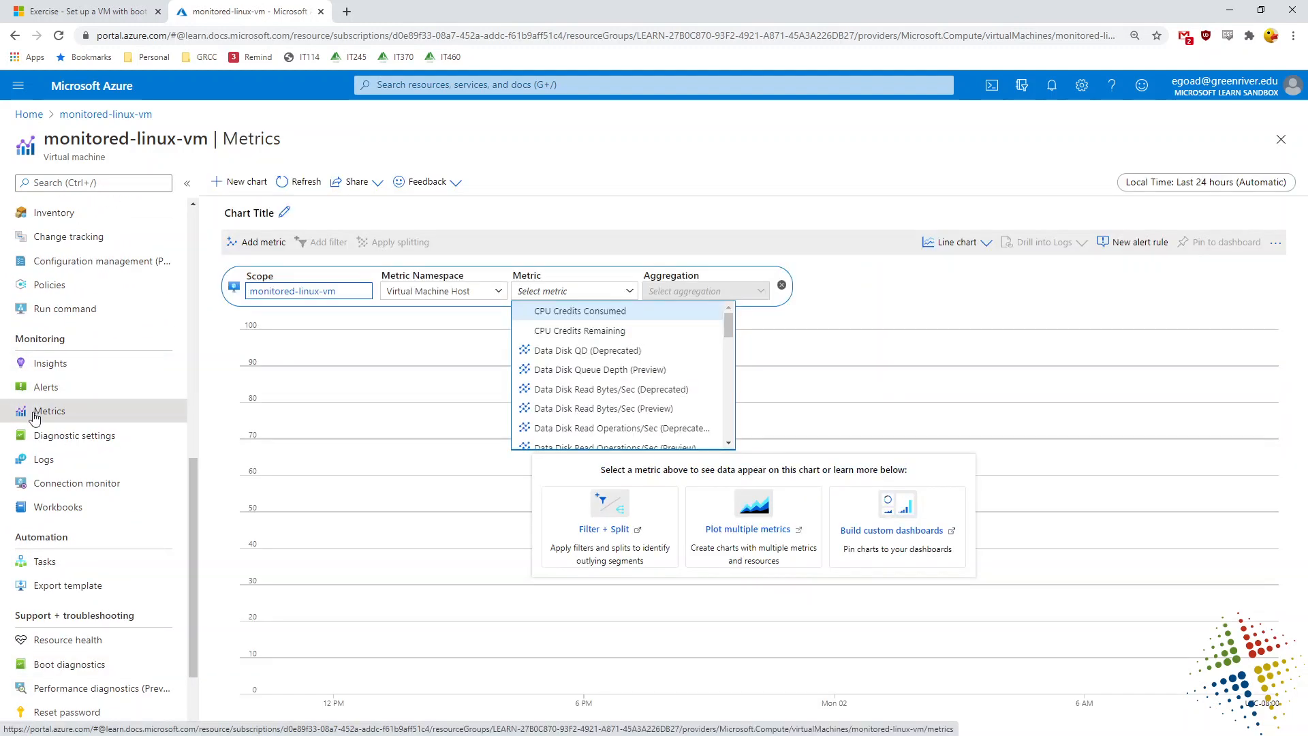
click(77, 666)
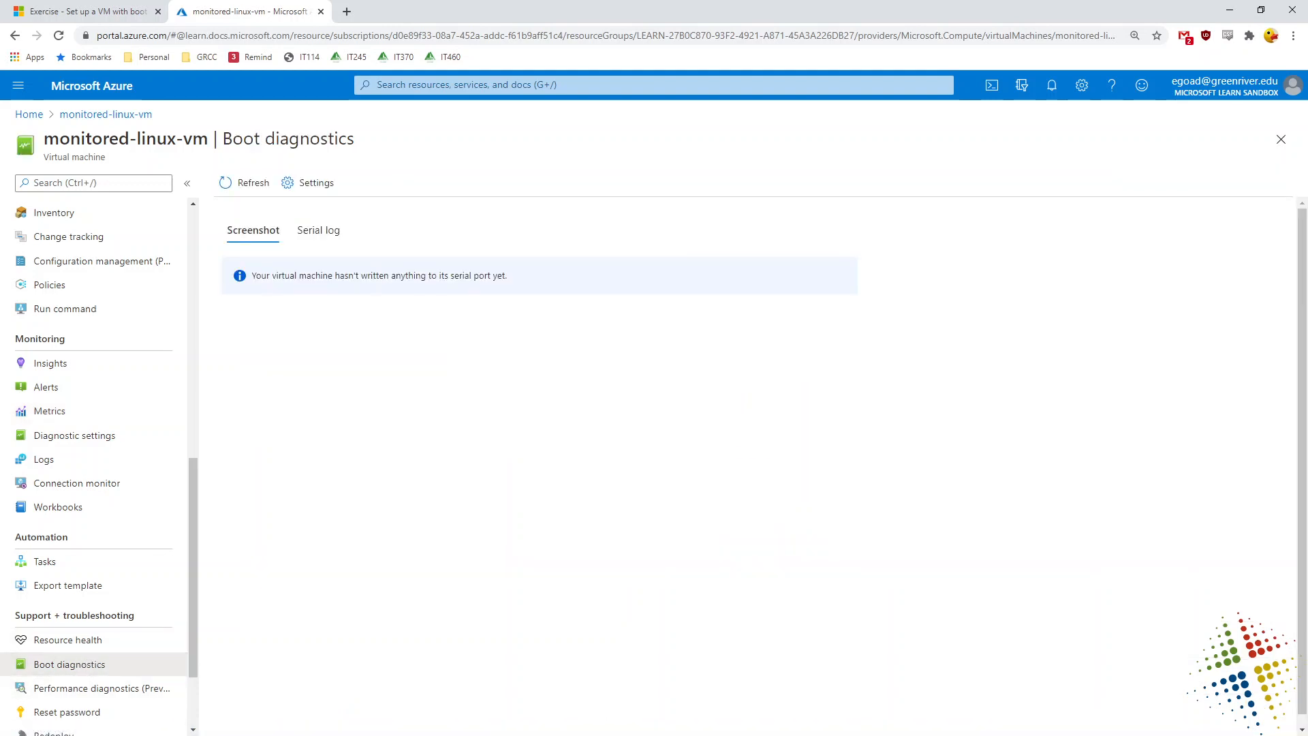
- Return to the Learn exercise, skim its remaining instructions, and continue to the View VM metrics unit
click(125, 7)
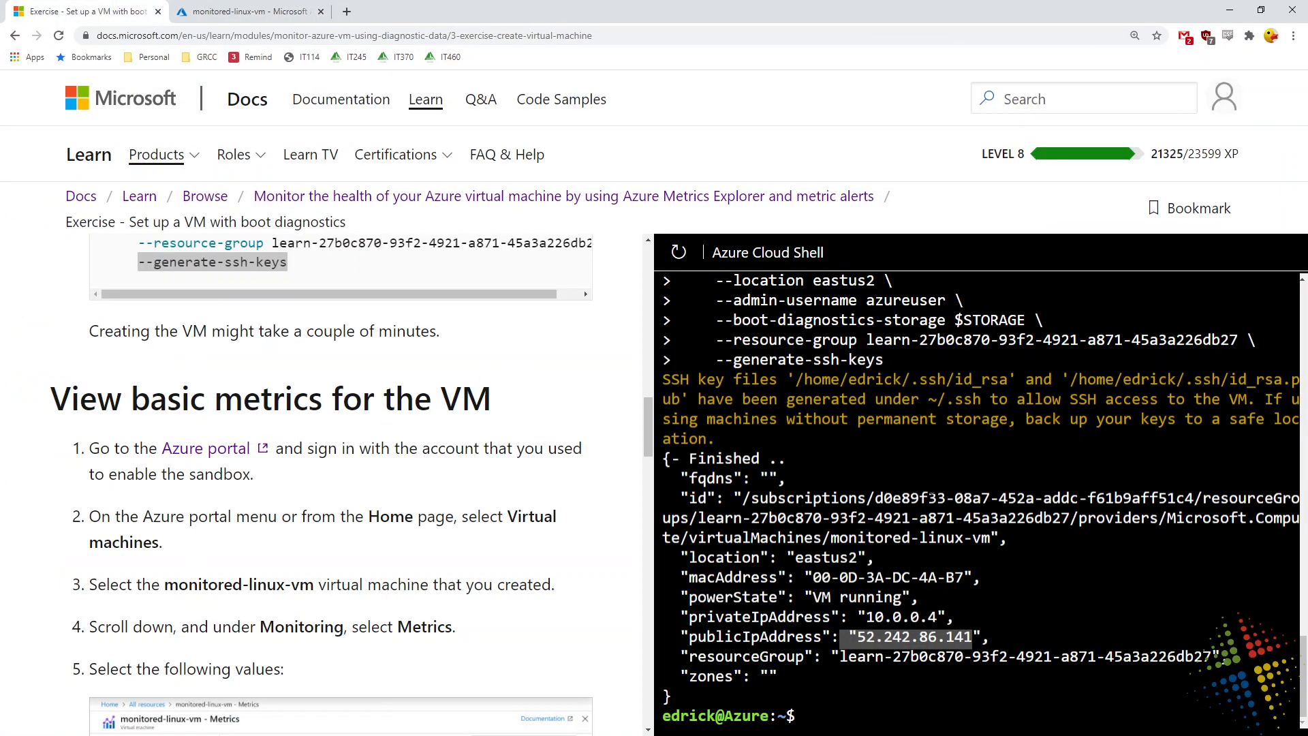
scroll(321, 432, down, 8)
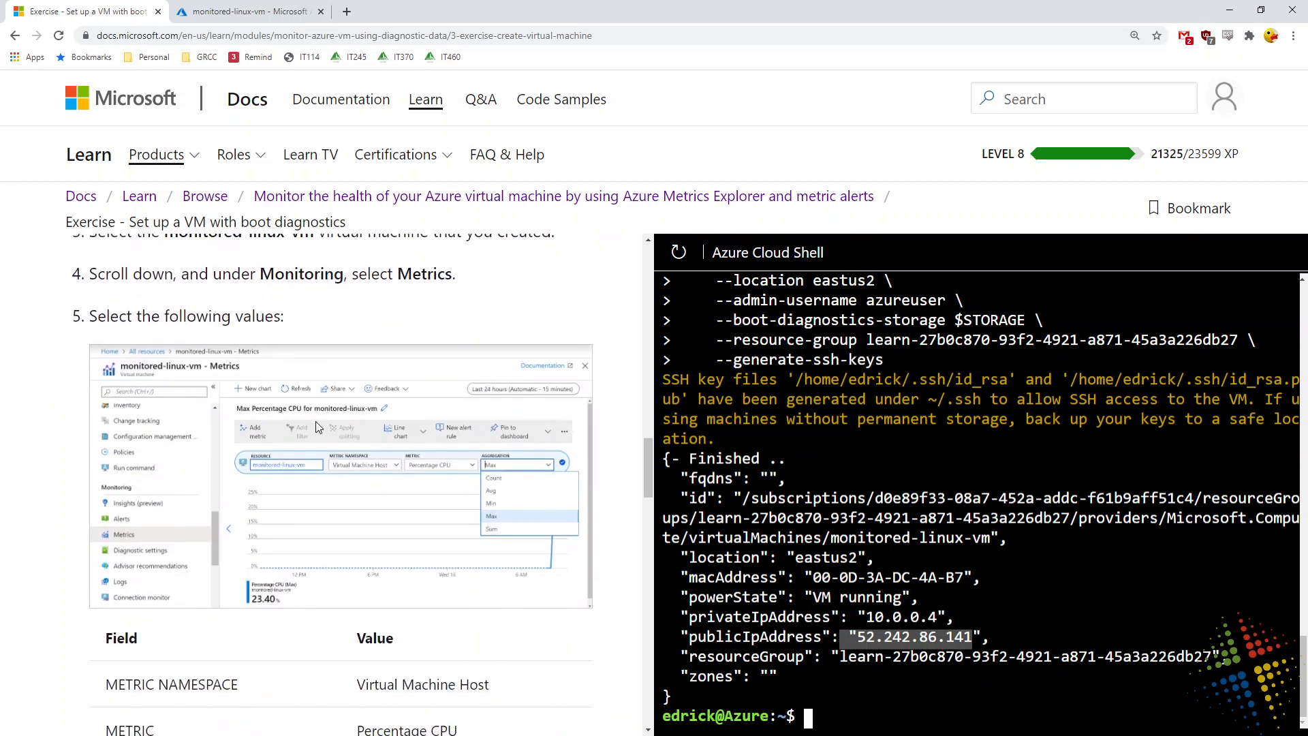
scroll(321, 431, down, 7)
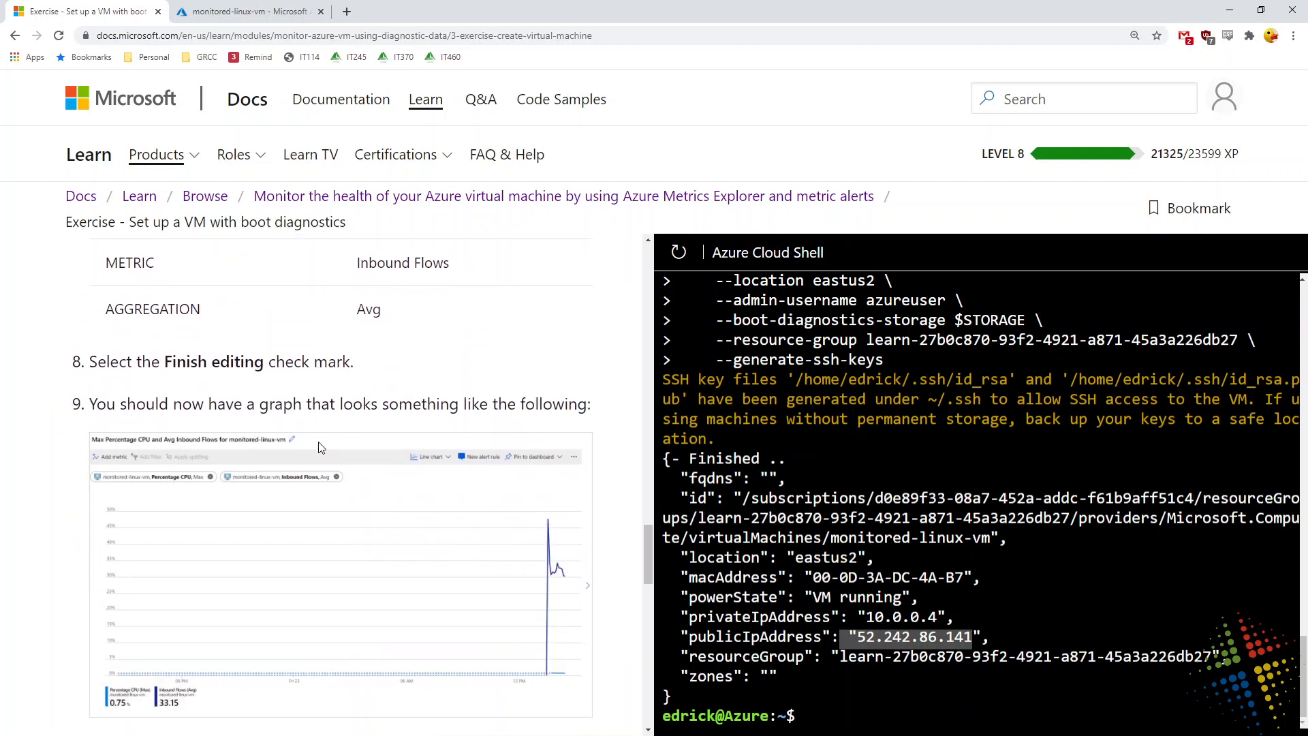
scroll(349, 472, up, 1)
drag(648, 539, 646, 701)
click(142, 371)
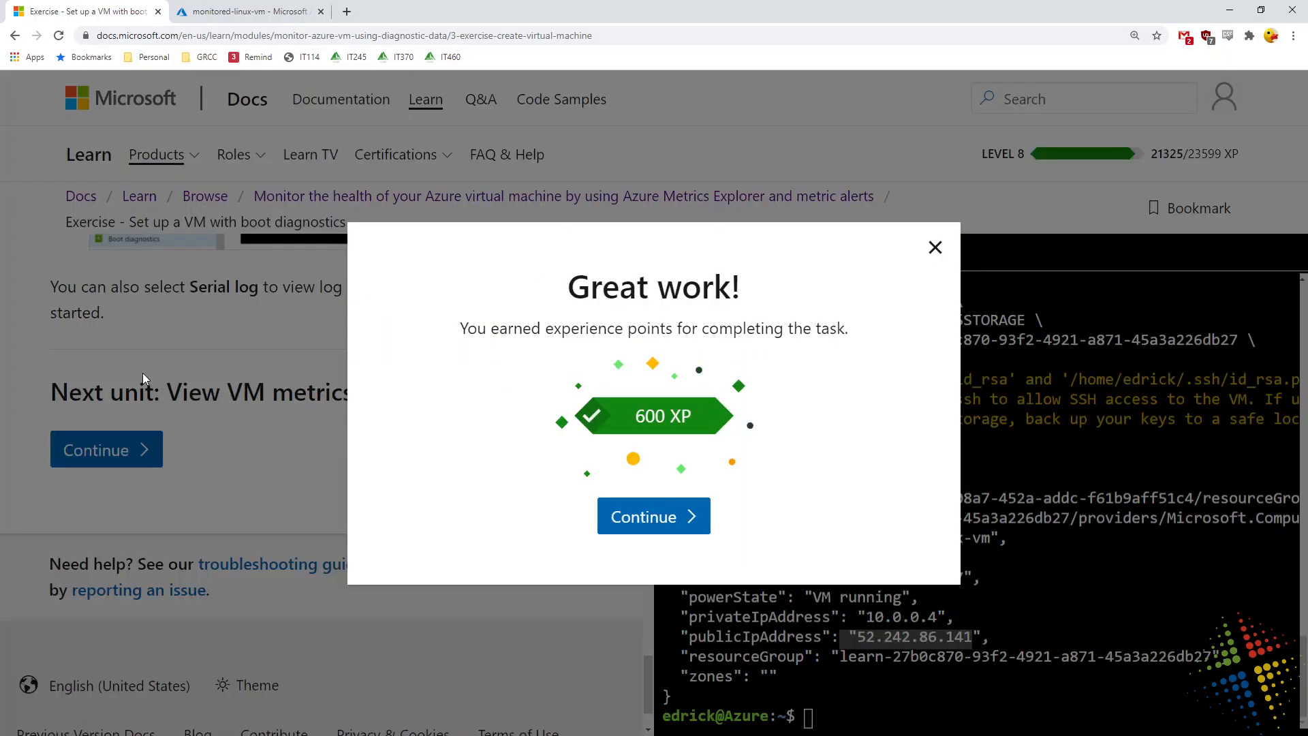
click(652, 513)
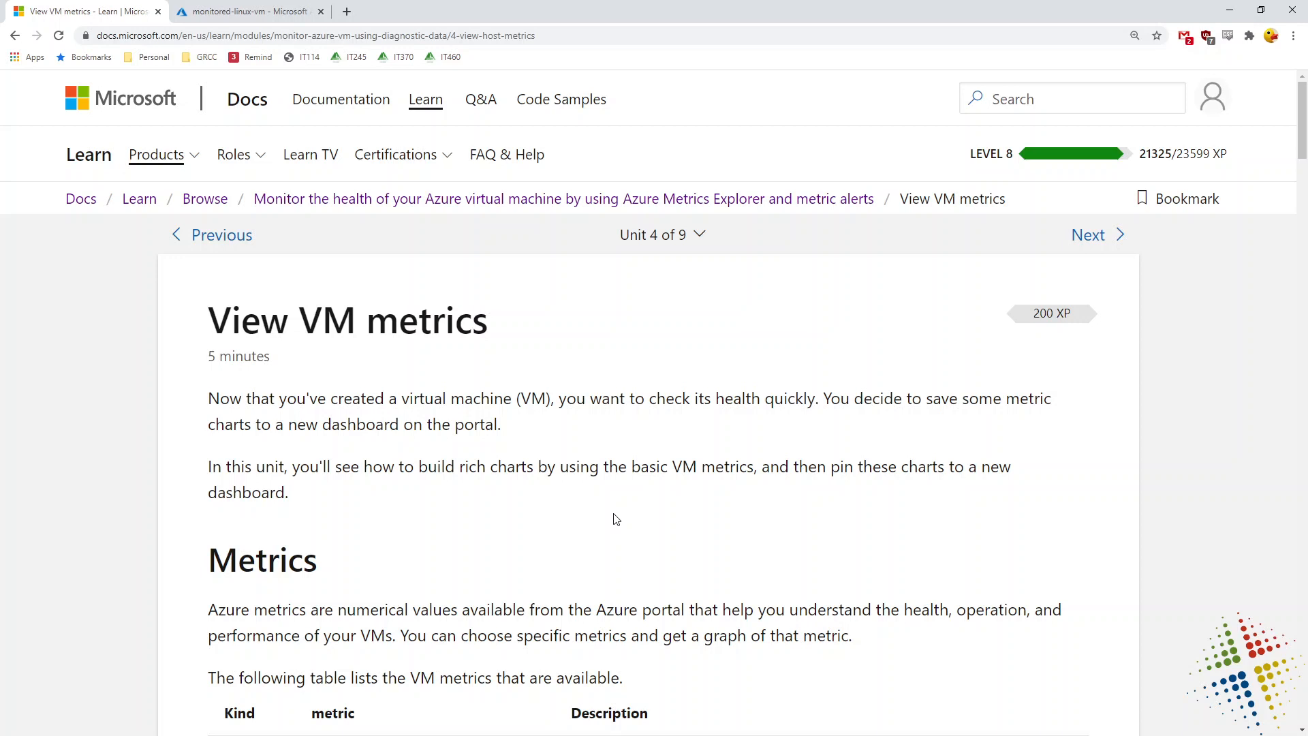
- Read the View VM metrics table's CPU and All Disks rows, examining credits, percentage CPU, bytes and operations per second
scroll(616, 519, down, 3)
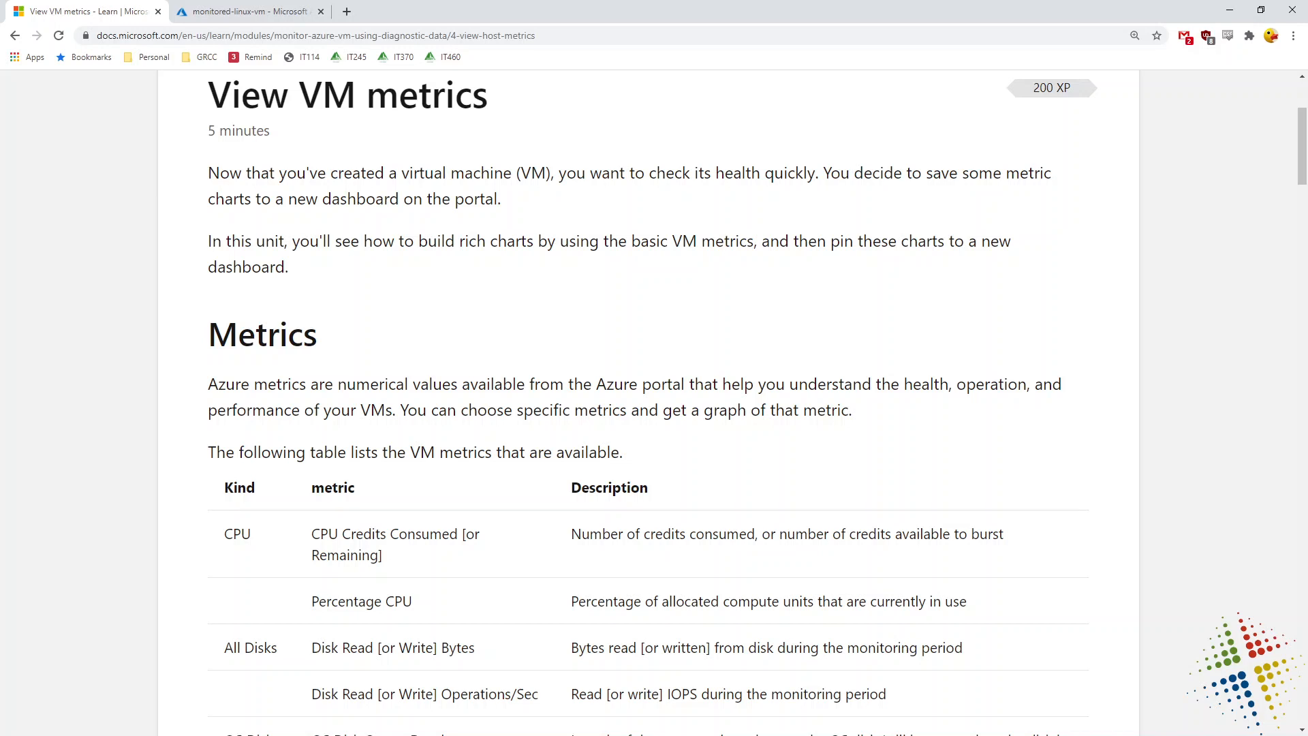
scroll(654, 402, down, 5)
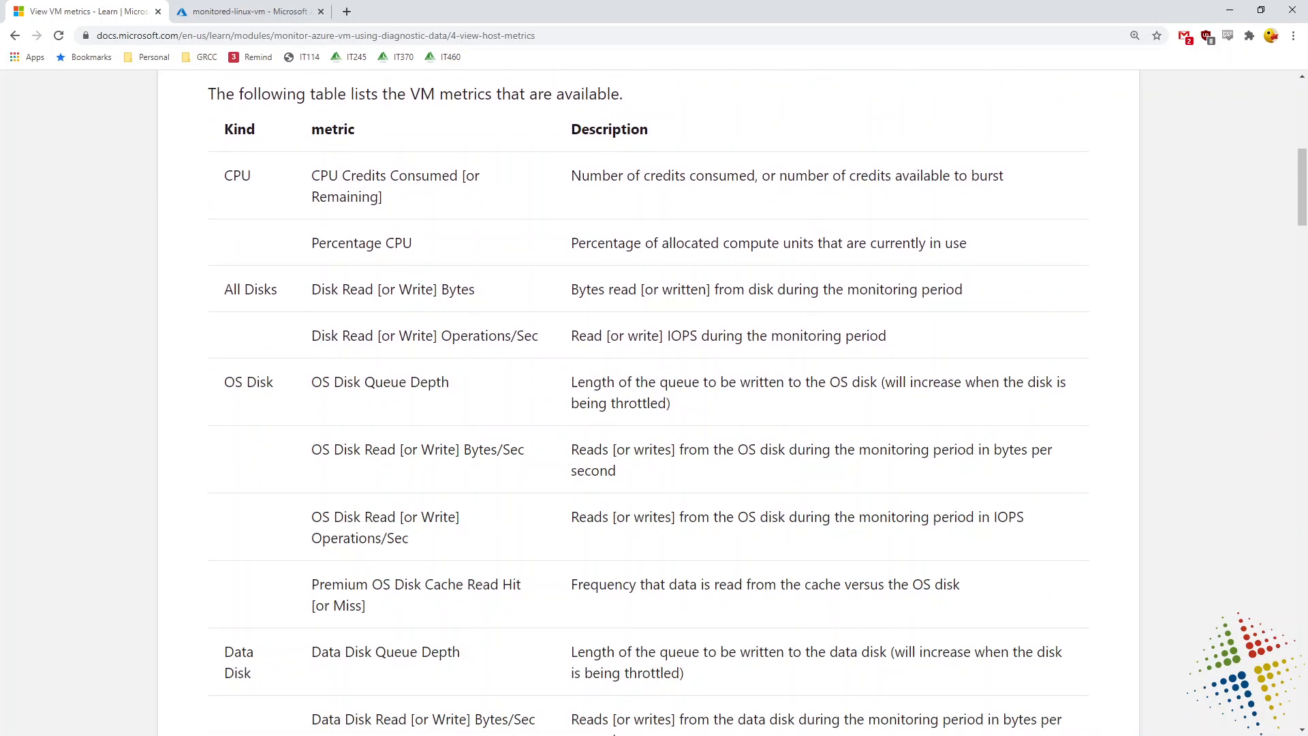
drag(318, 243, 940, 240)
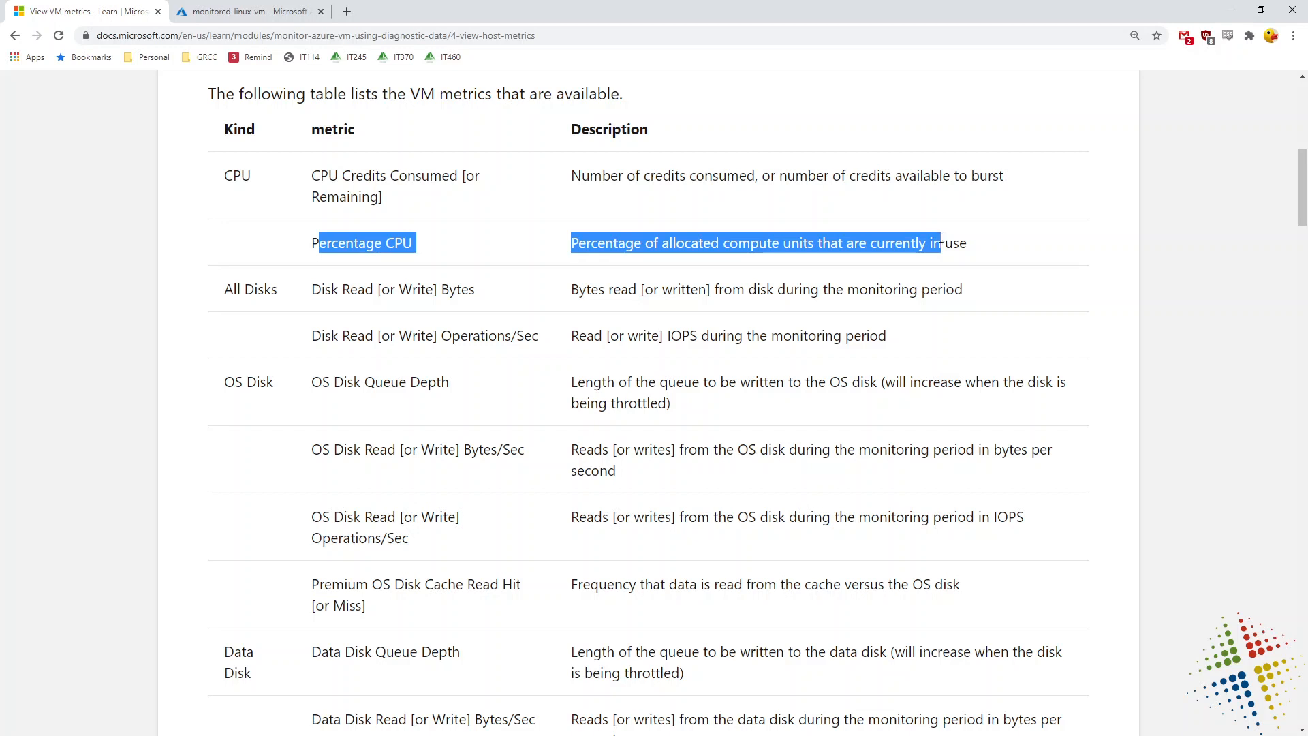
drag(1006, 178, 571, 163)
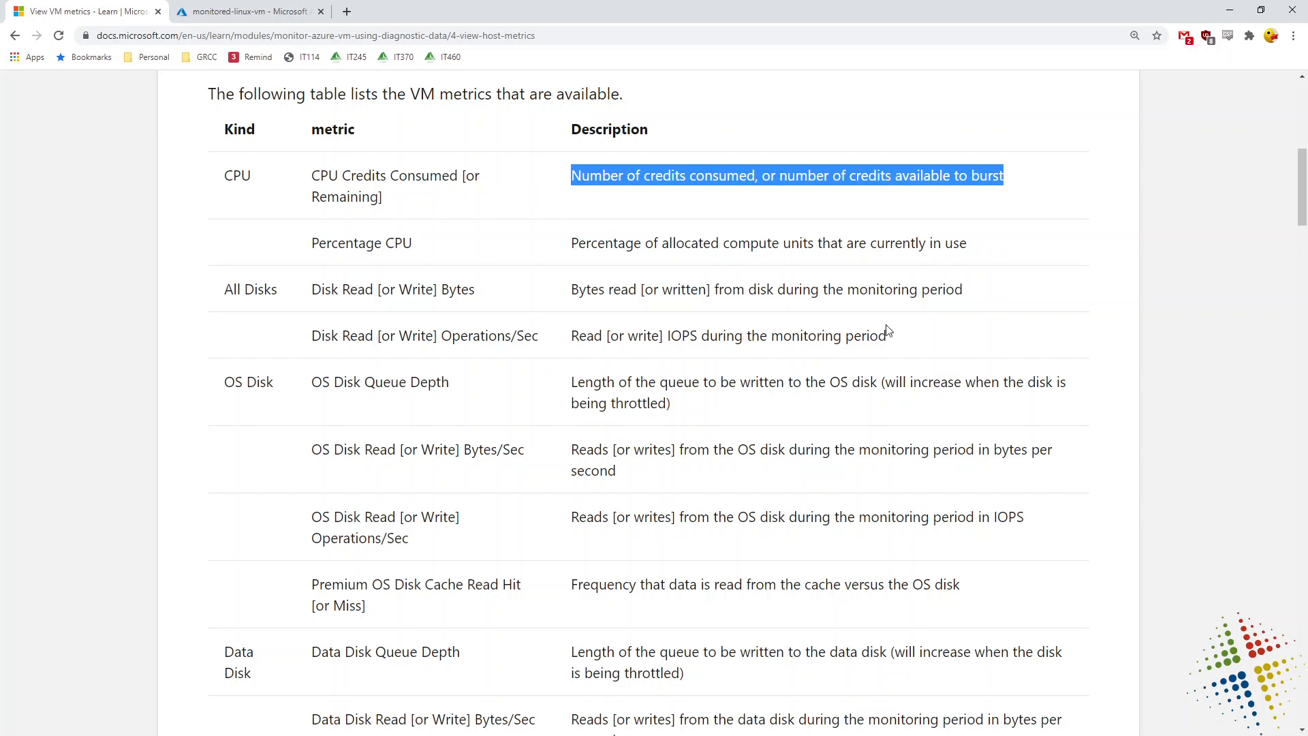
drag(898, 335, 555, 280)
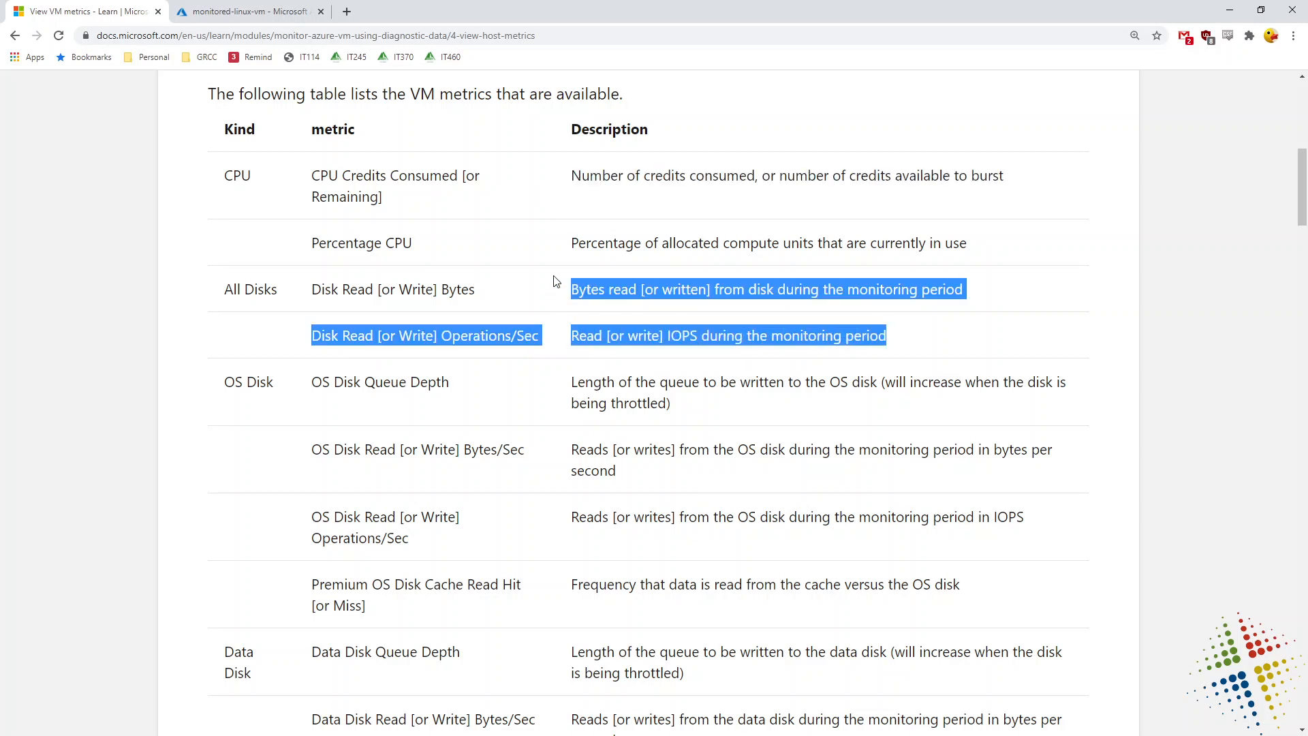
double_click(456, 289)
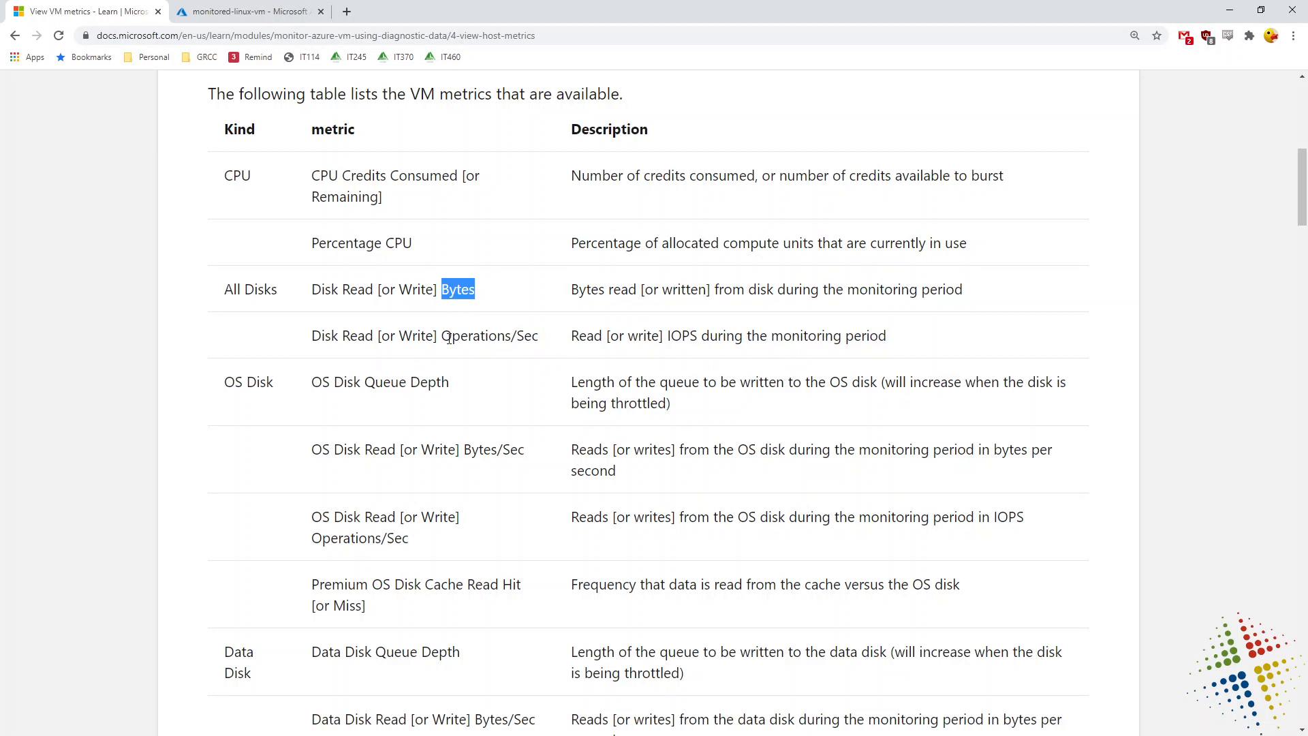
drag(442, 336, 547, 343)
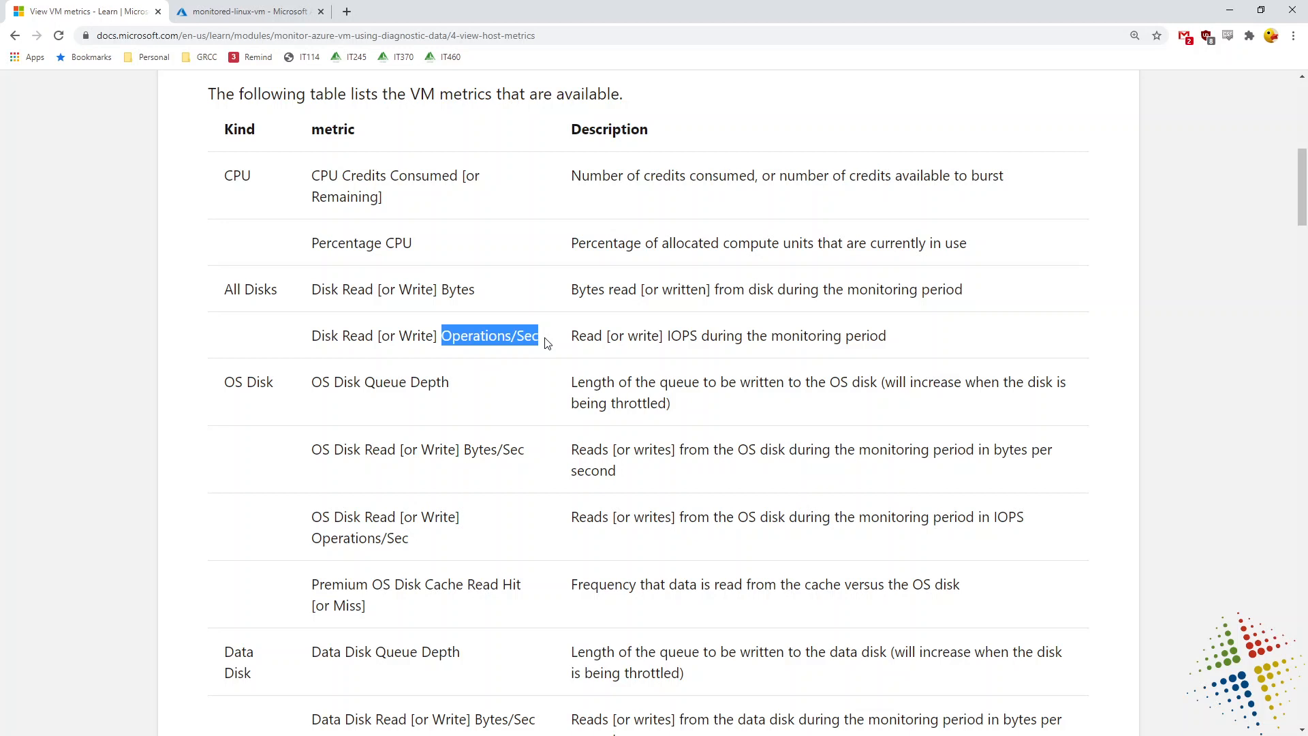
double_click(679, 336)
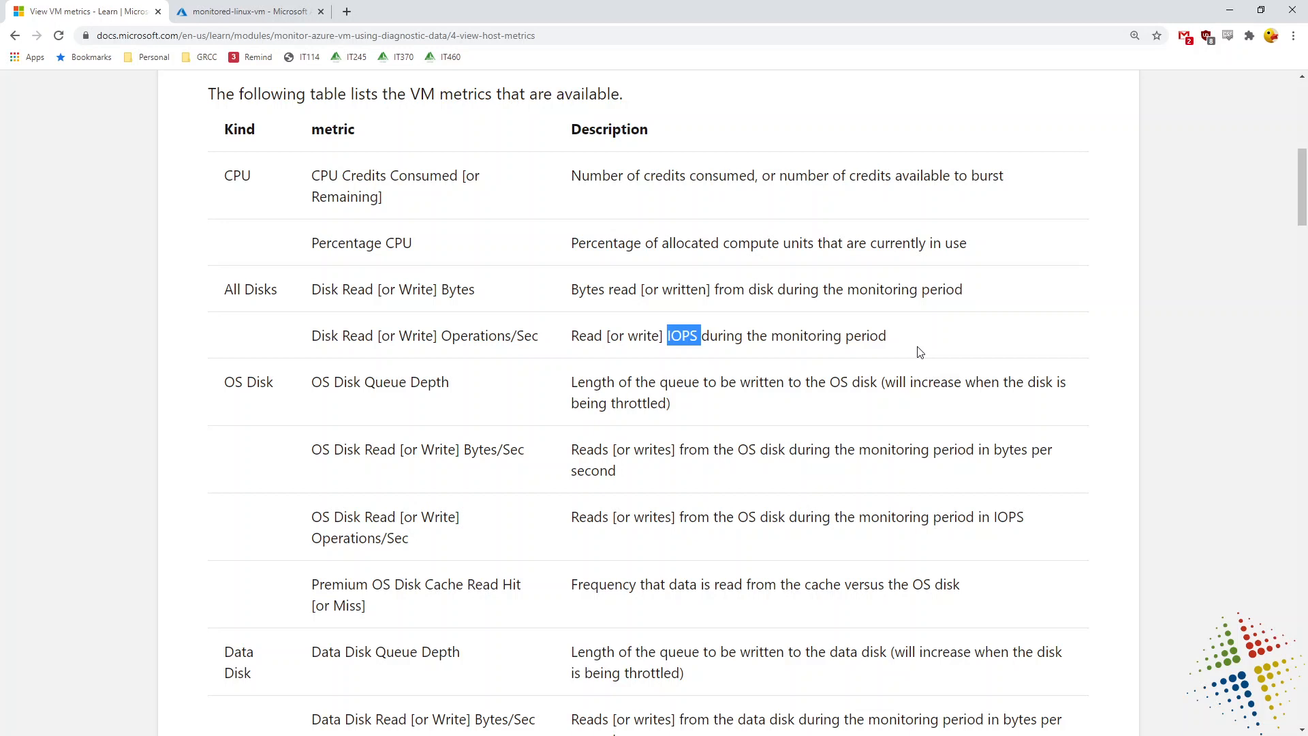
- Examine the OS Disk metrics in the table, covering queue depth, read/write bytes, operations per second and premium cache hits
scroll(919, 351, down, 2)
click(455, 253)
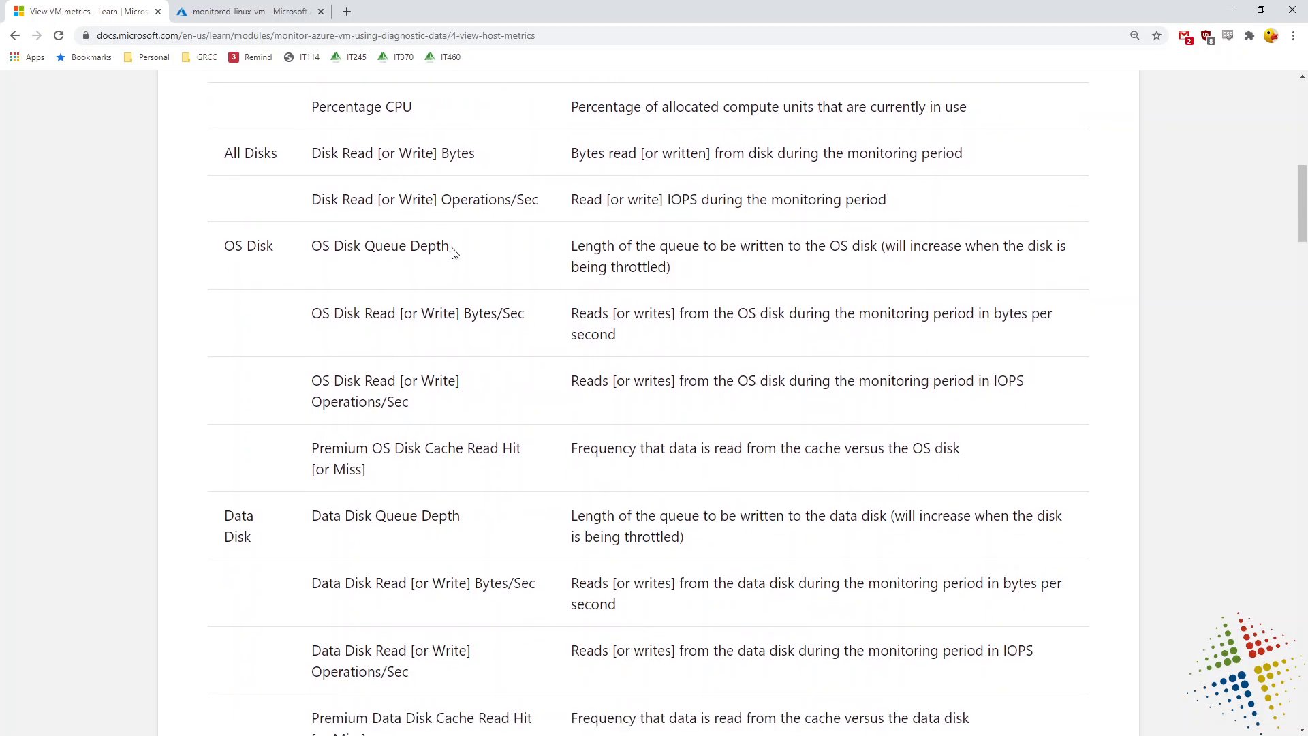
drag(455, 254, 308, 257)
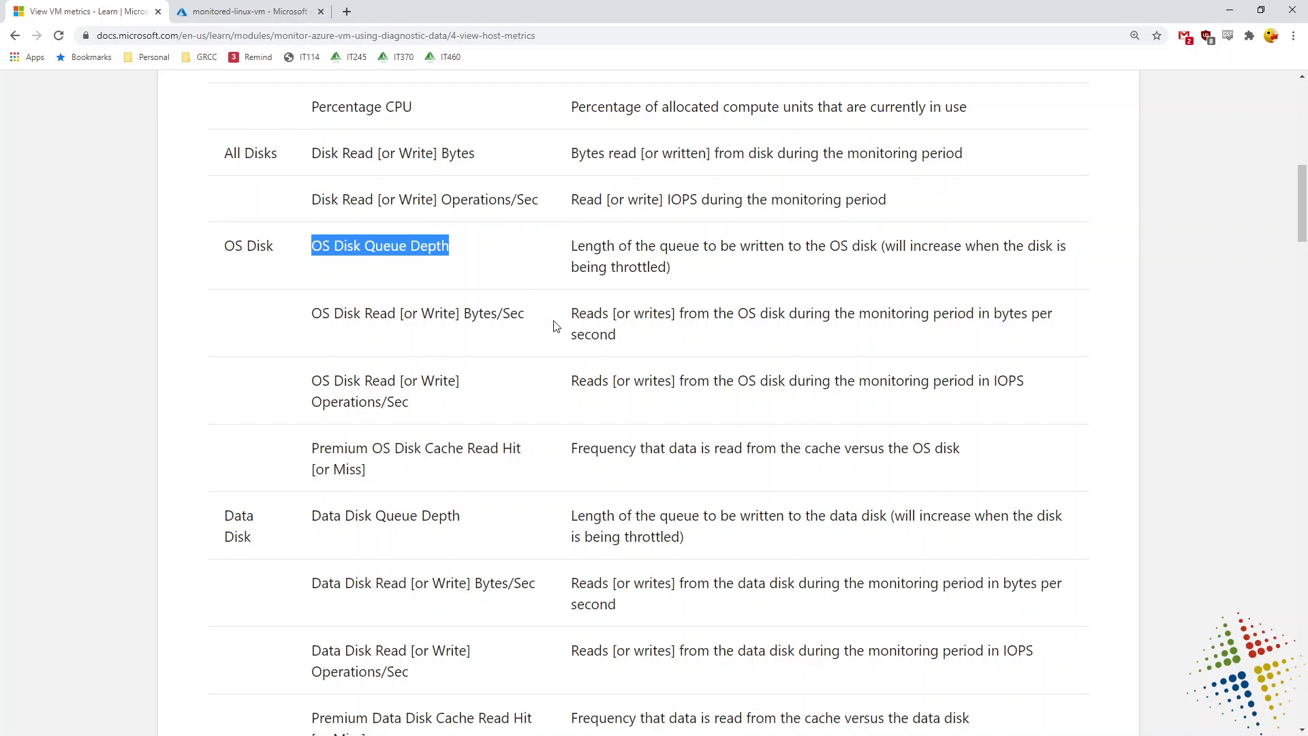
drag(518, 315, 403, 317)
drag(421, 409, 311, 403)
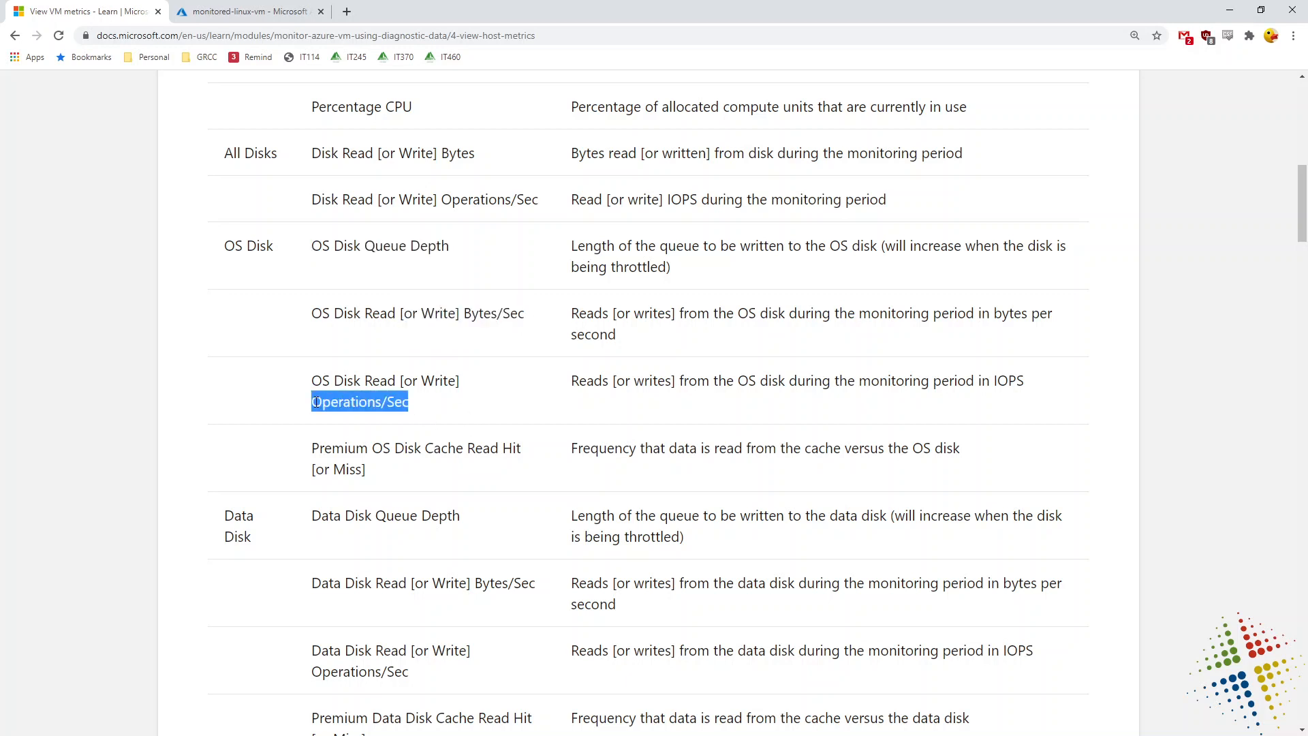
click(492, 451)
drag(492, 451, 380, 448)
scroll(376, 450, down, 3)
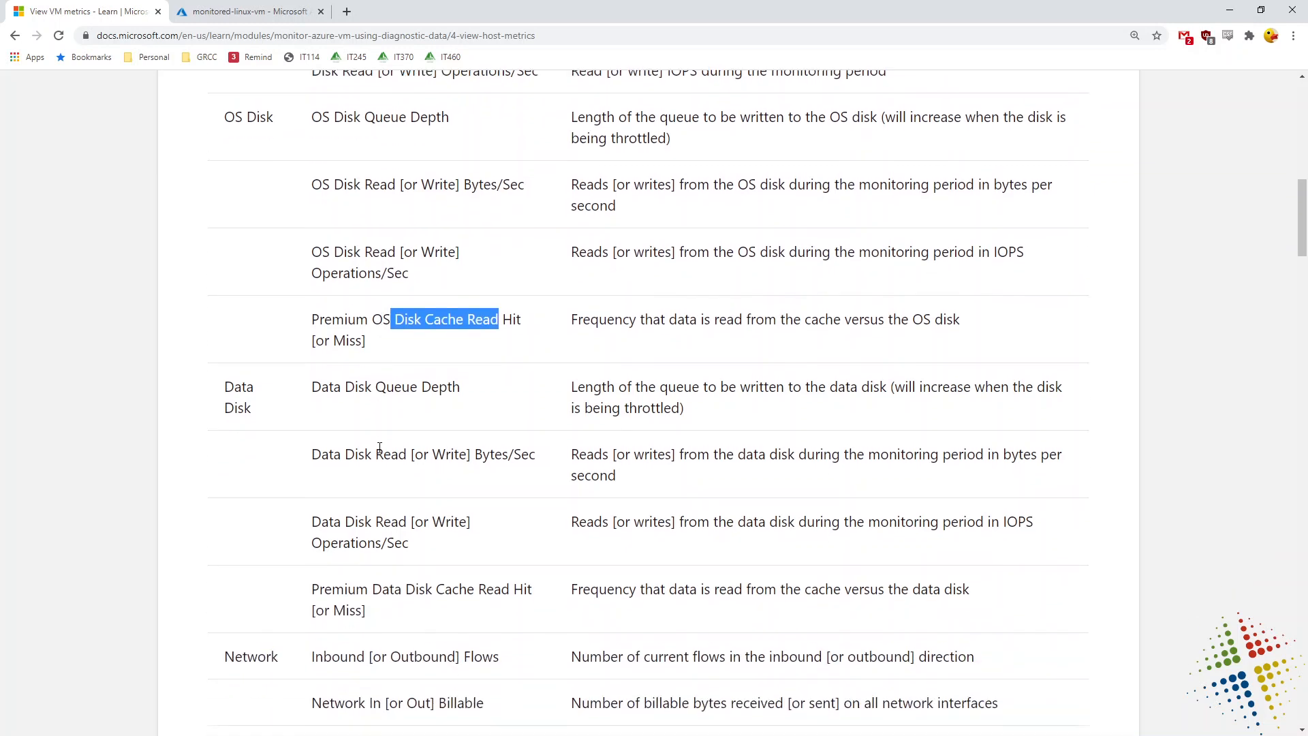
- Examine the Data Disk and Network metric rows, including the billable and total network traffic metrics
drag(322, 312, 444, 538)
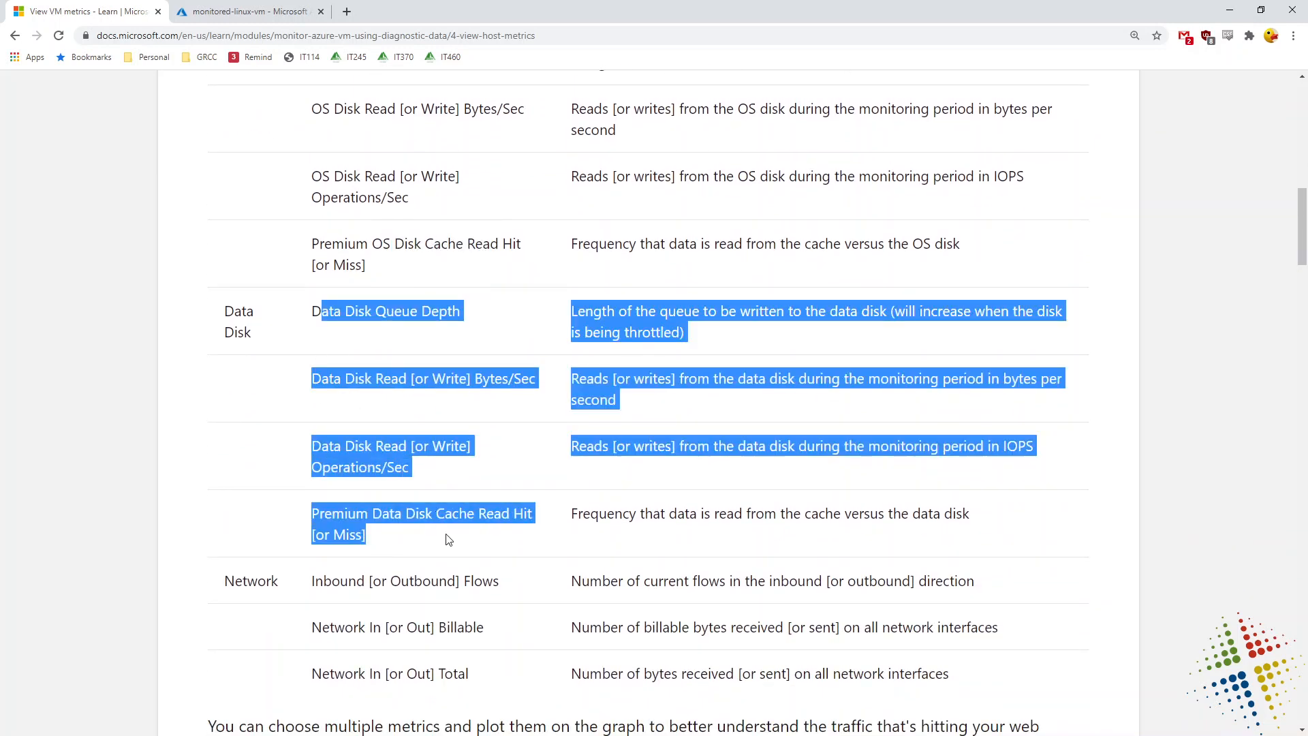
scroll(446, 535, down, 4)
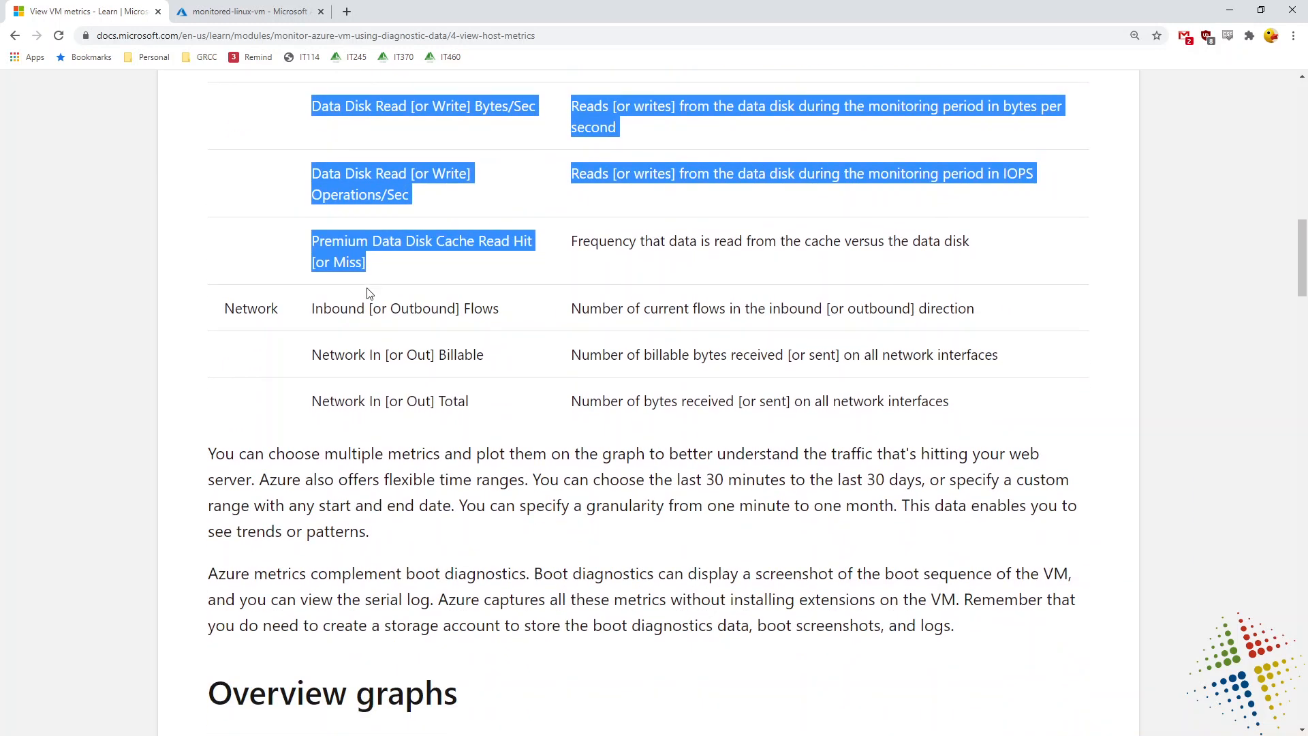
drag(315, 308, 330, 349)
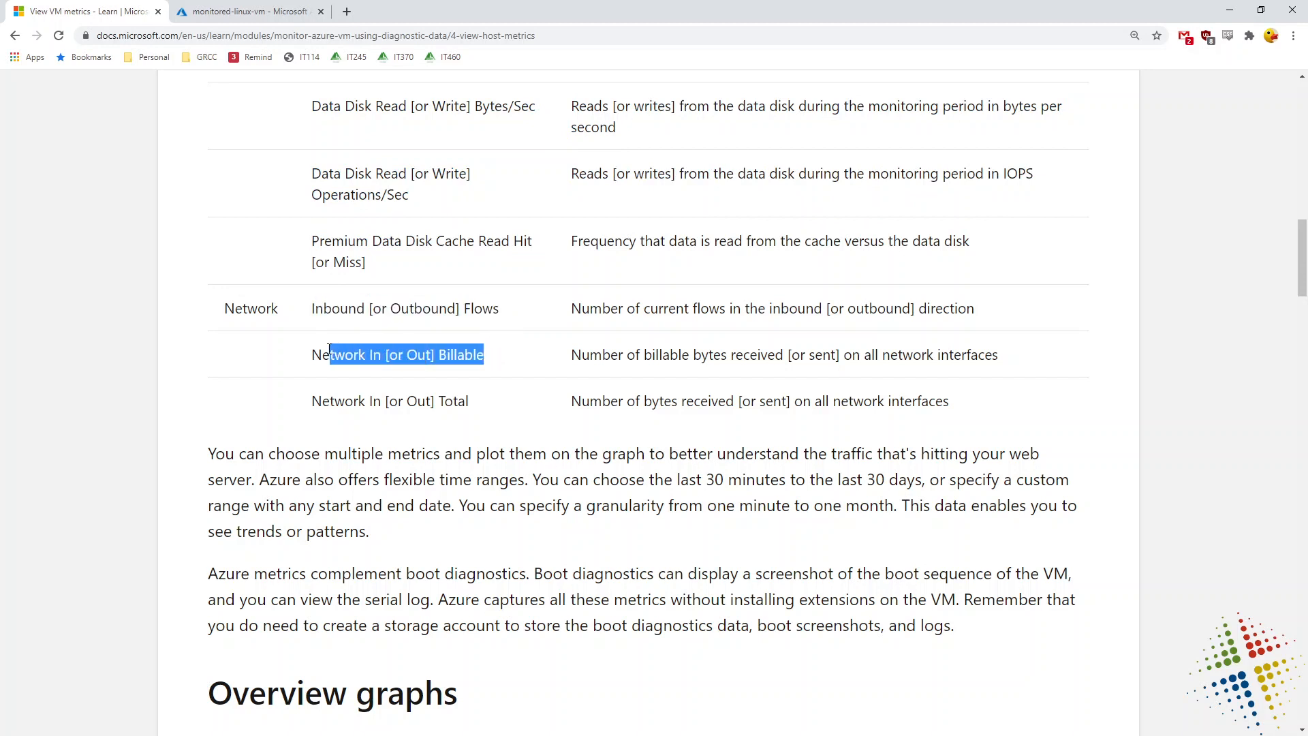
drag(484, 405, 253, 401)
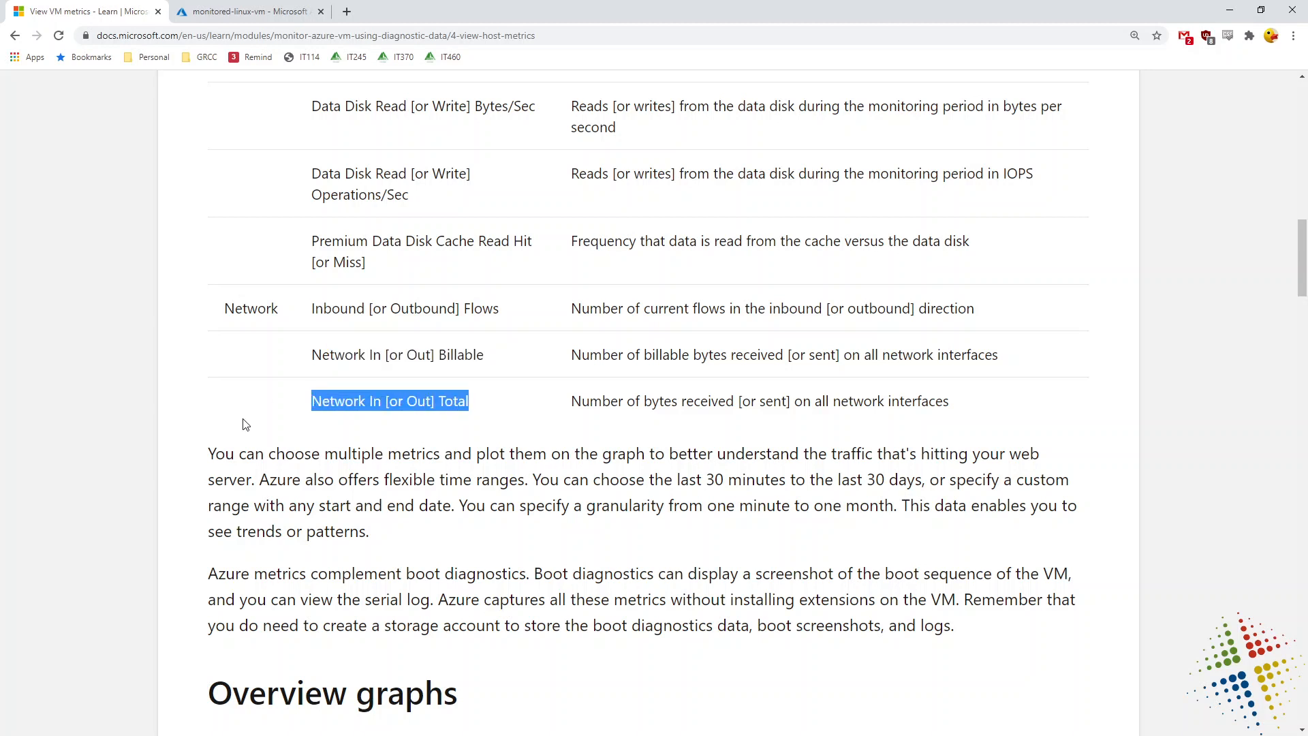
- Read the Overview graphs and KPI dashboard sections, including how to create a maximum CPU graph and pin it to a shared dashboard
scroll(246, 425, down, 8)
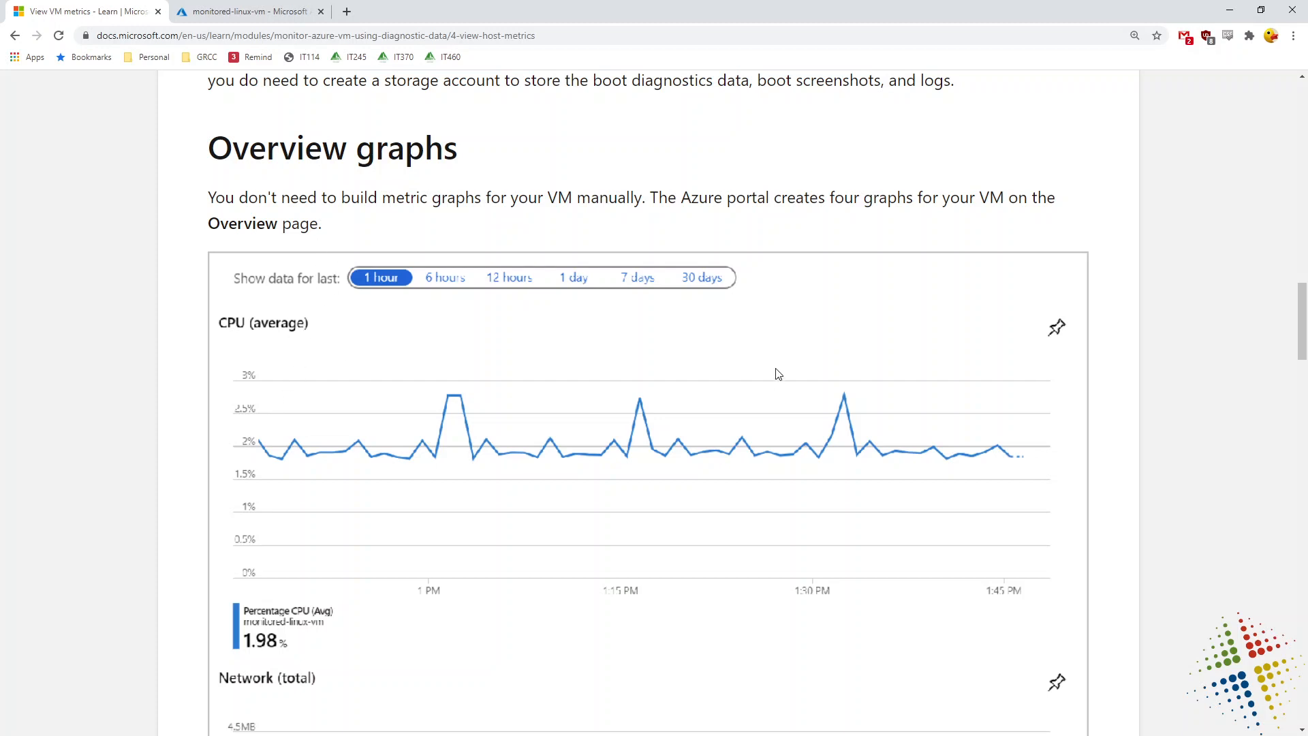
scroll(627, 362, down, 5)
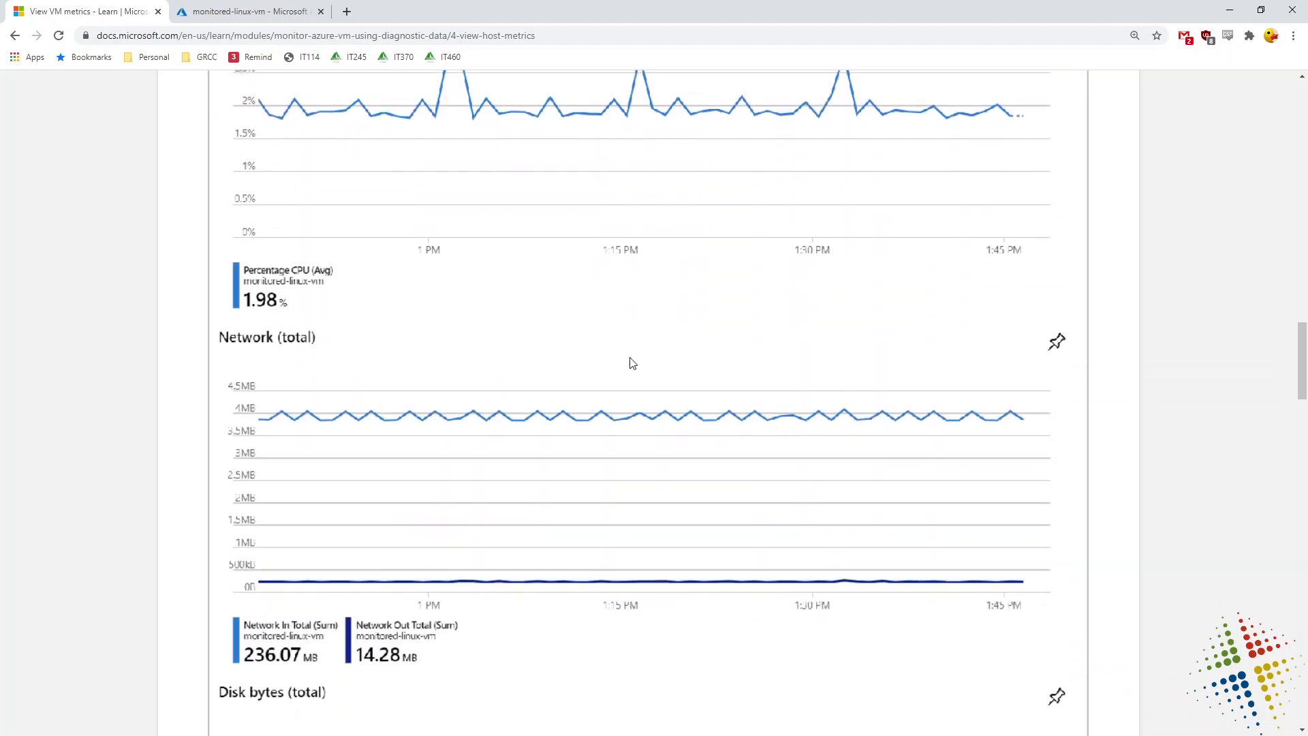
scroll(632, 363, down, 12)
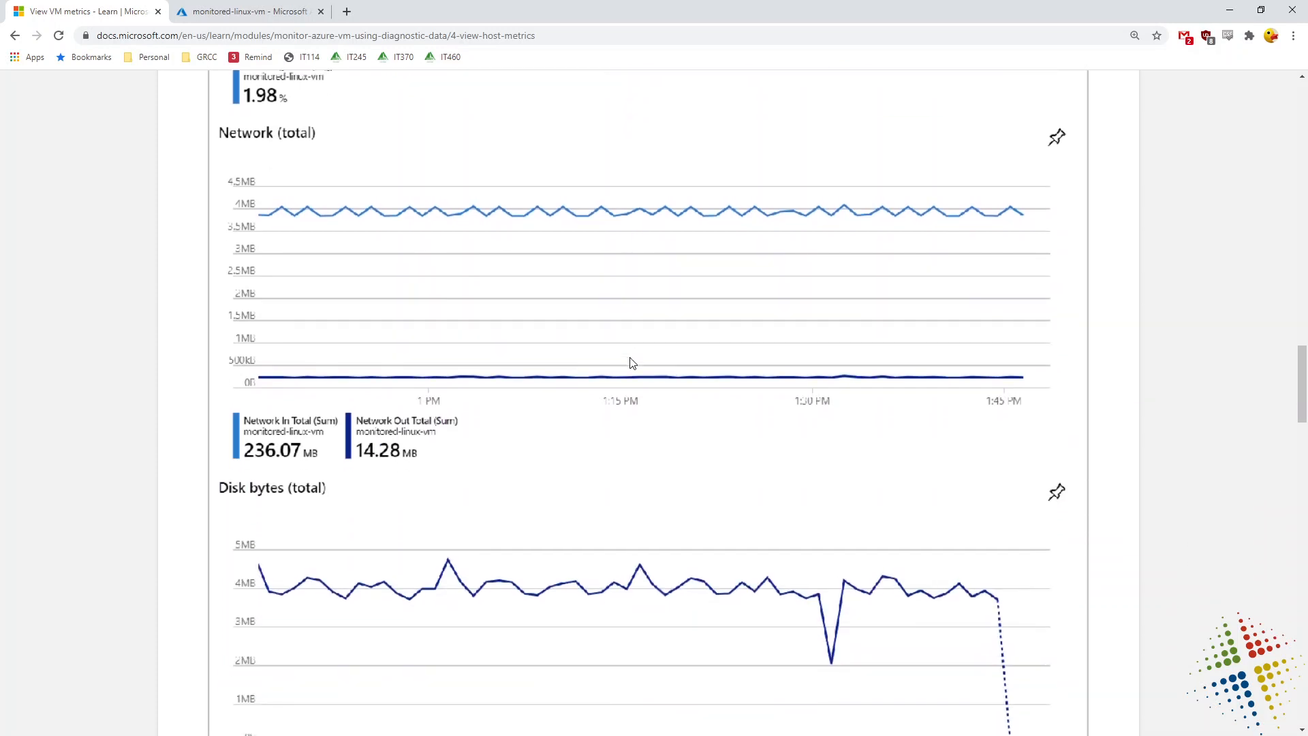
scroll(632, 363, down, 10)
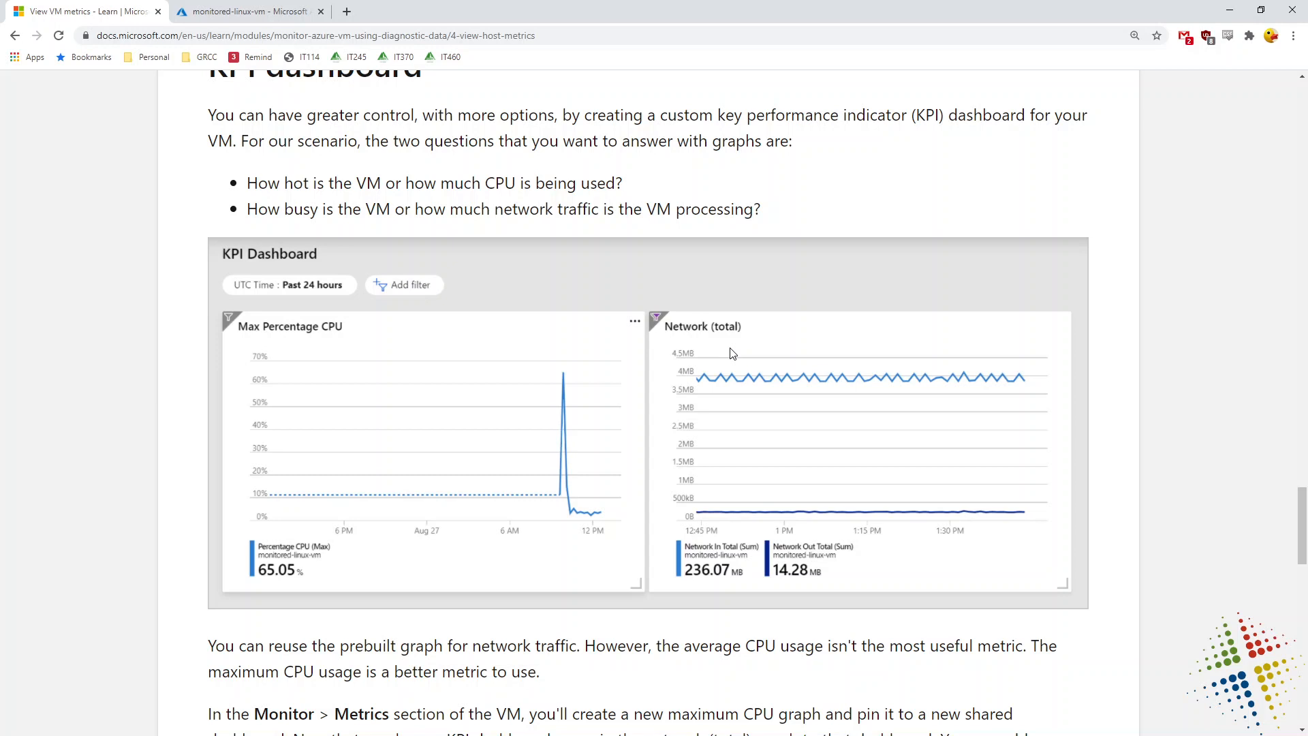
scroll(732, 353, down, 7)
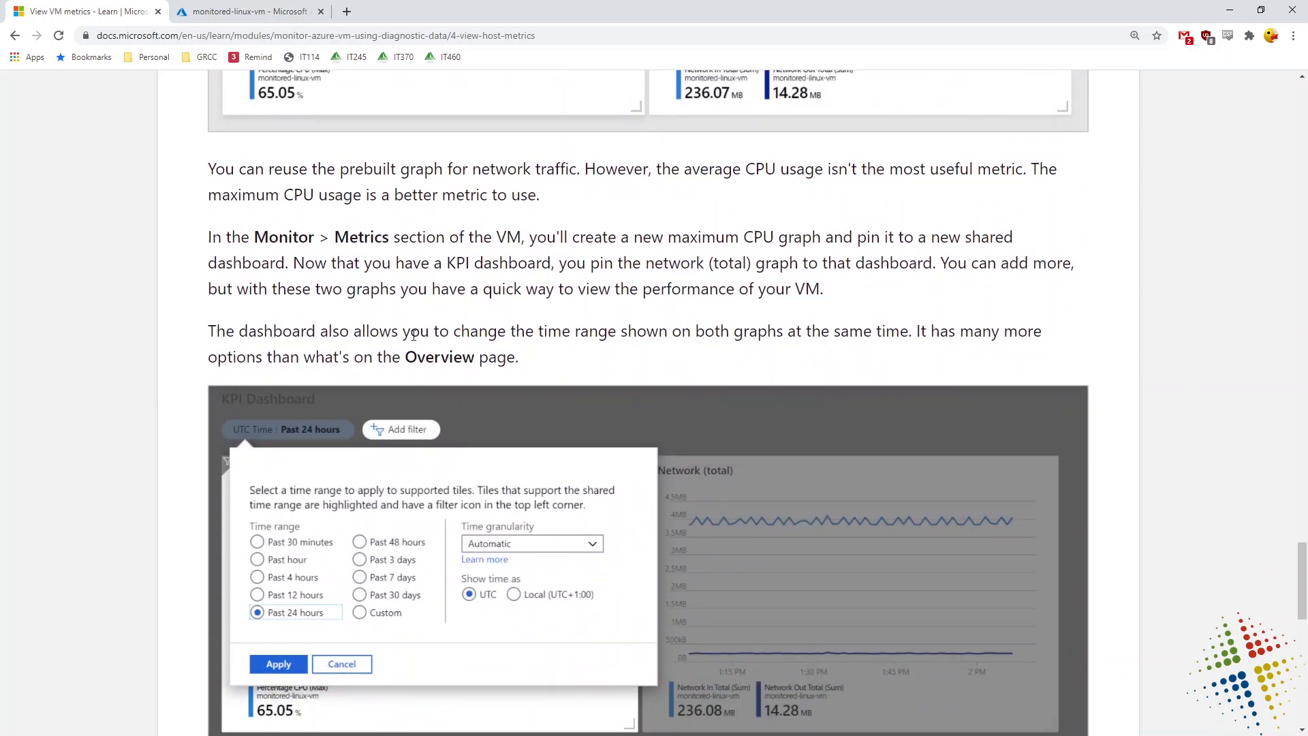
drag(280, 236, 752, 278)
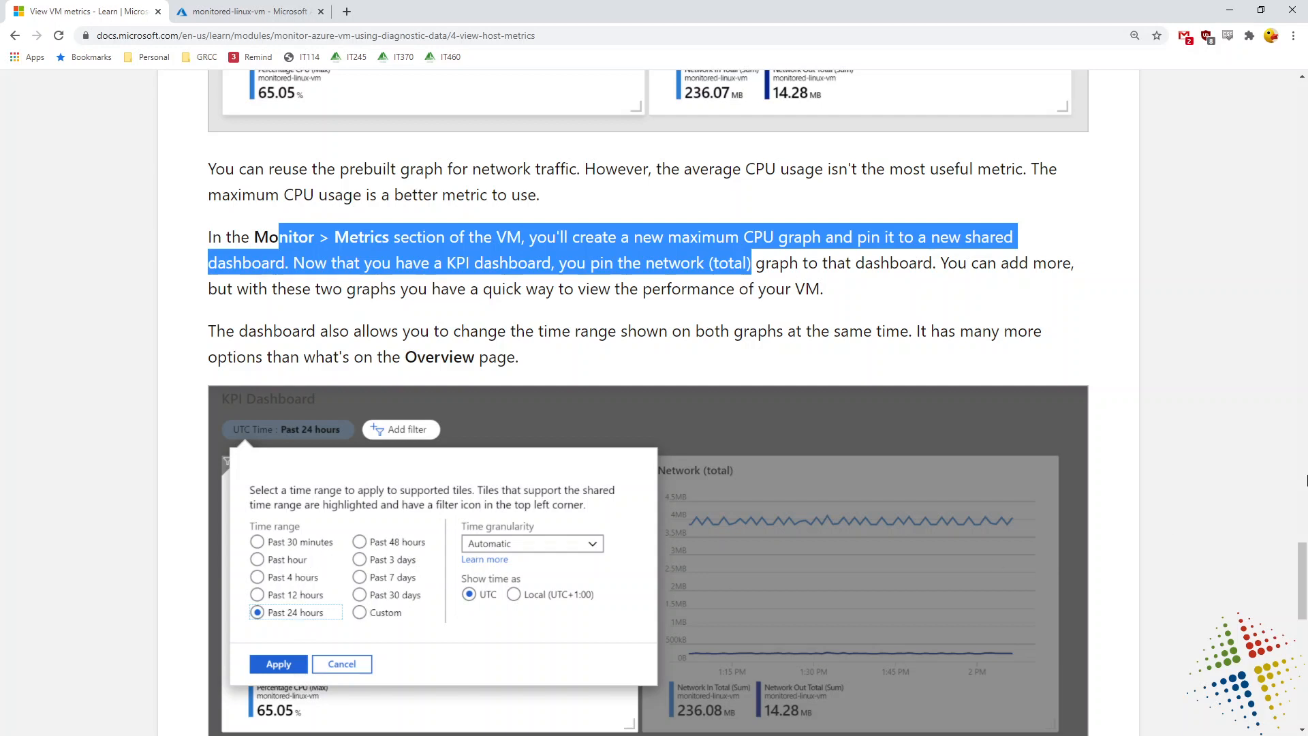
- Answer the knowledge check with viewing metrics on the Overview page over the last seven days and "An Azure storage account", and submit it
scroll(1231, 408, down, 10)
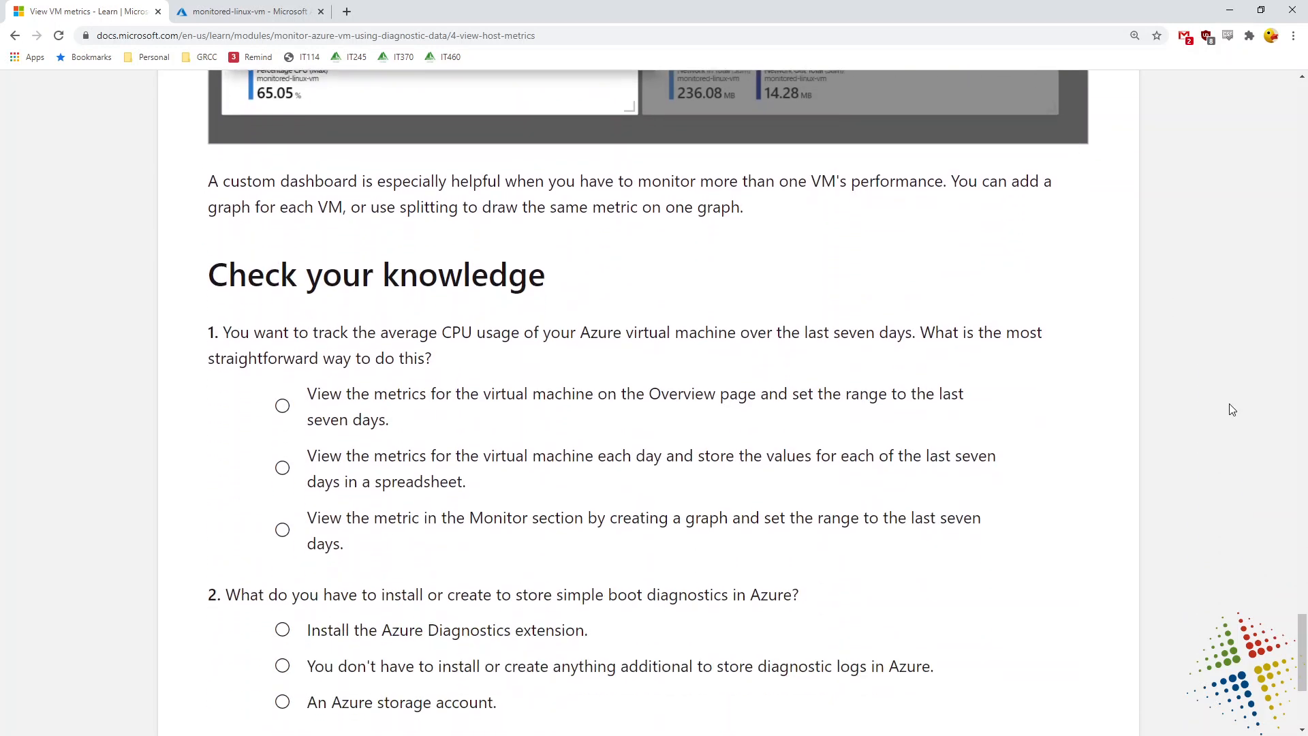
scroll(1232, 409, down, 2)
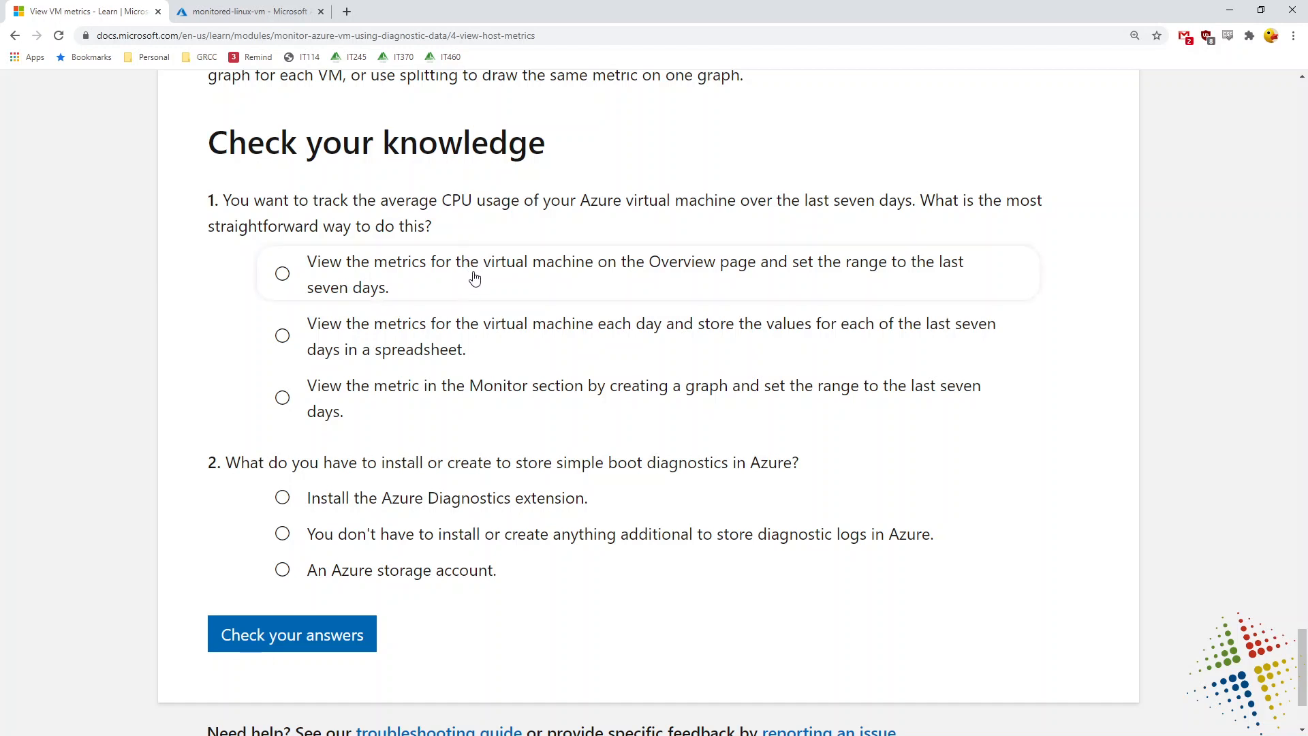
drag(471, 273, 477, 277)
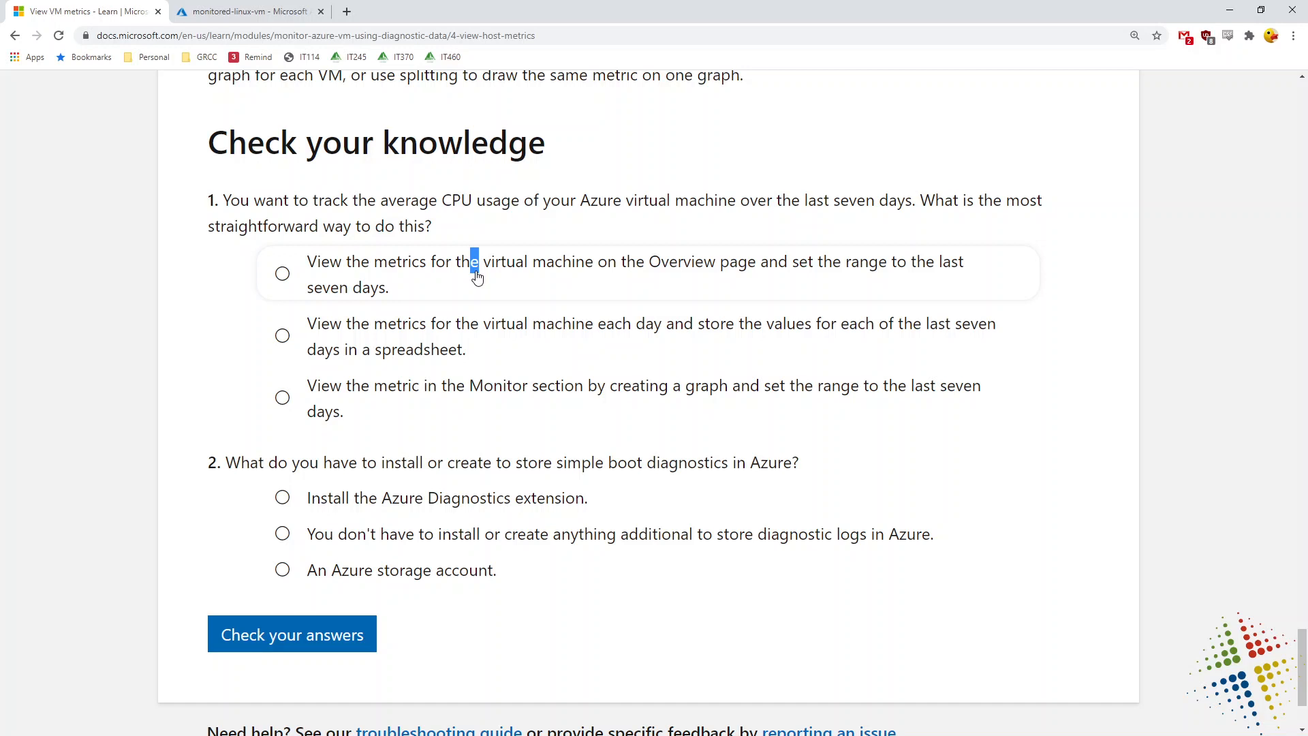
click(280, 278)
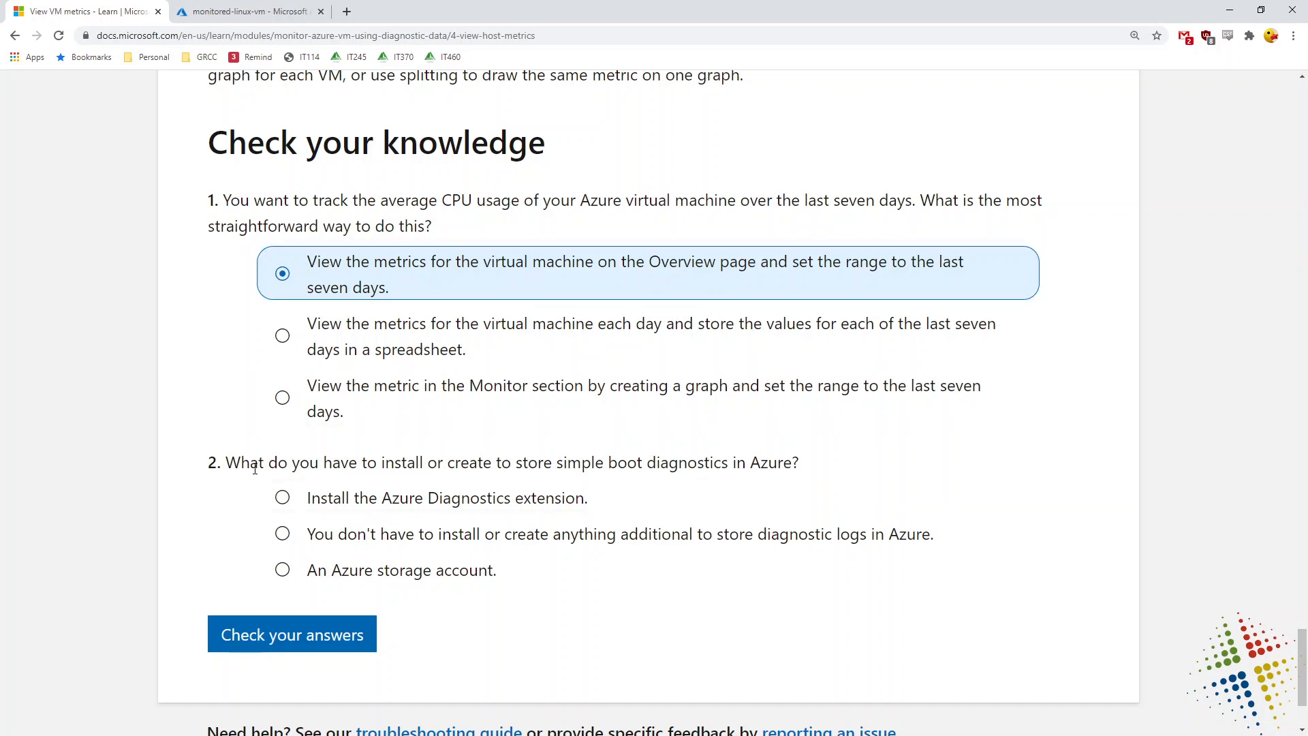
drag(255, 469, 653, 469)
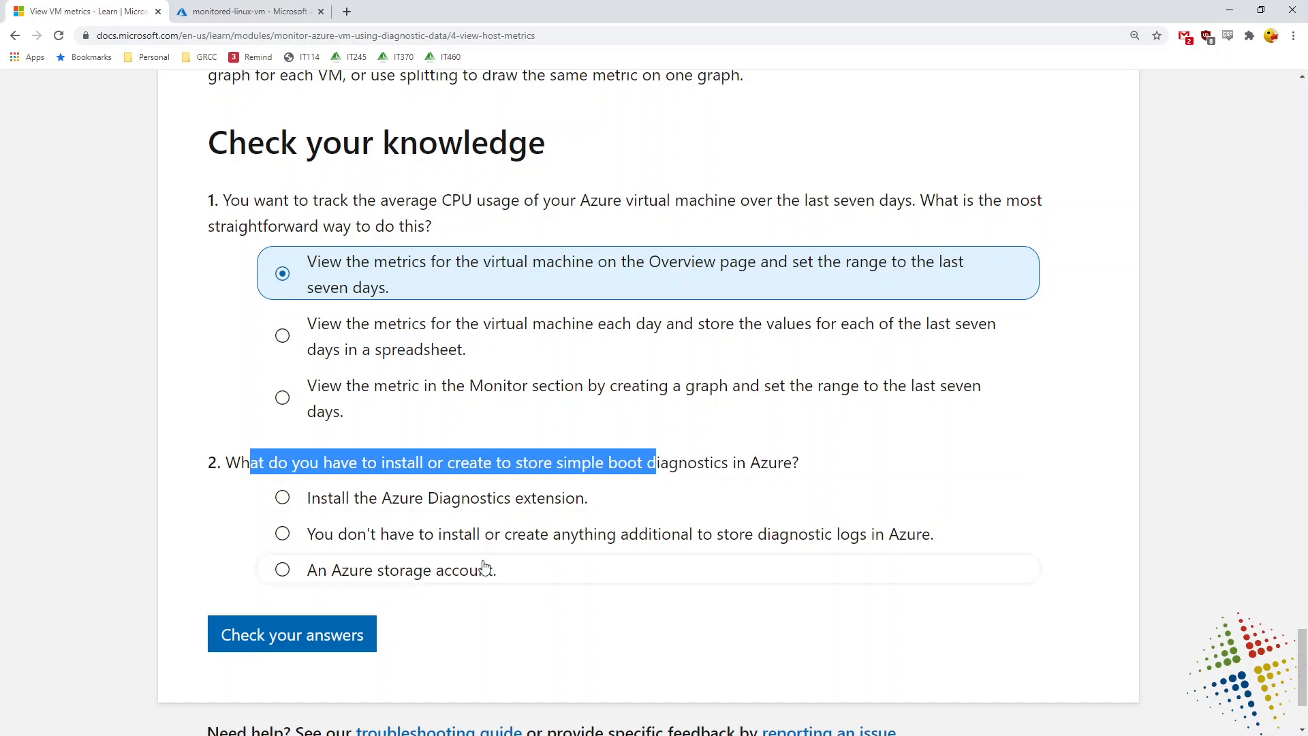
click(416, 569)
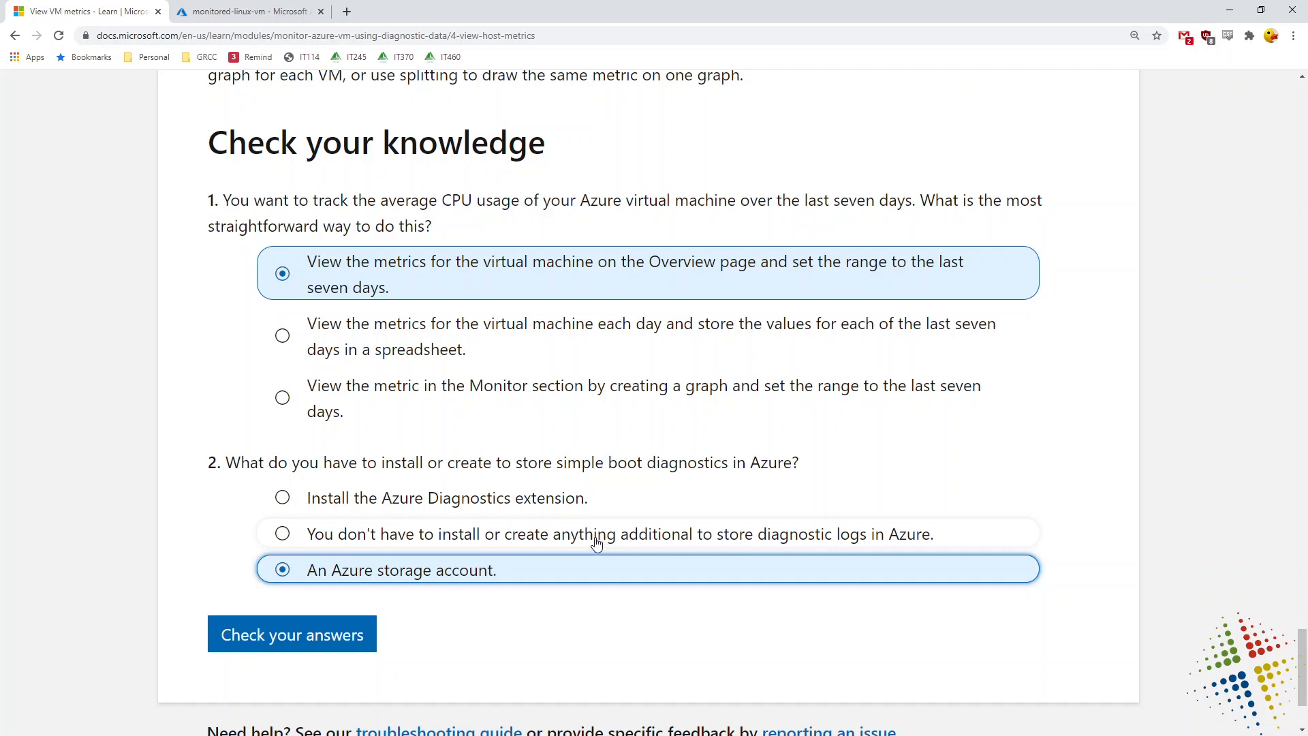
click(268, 640)
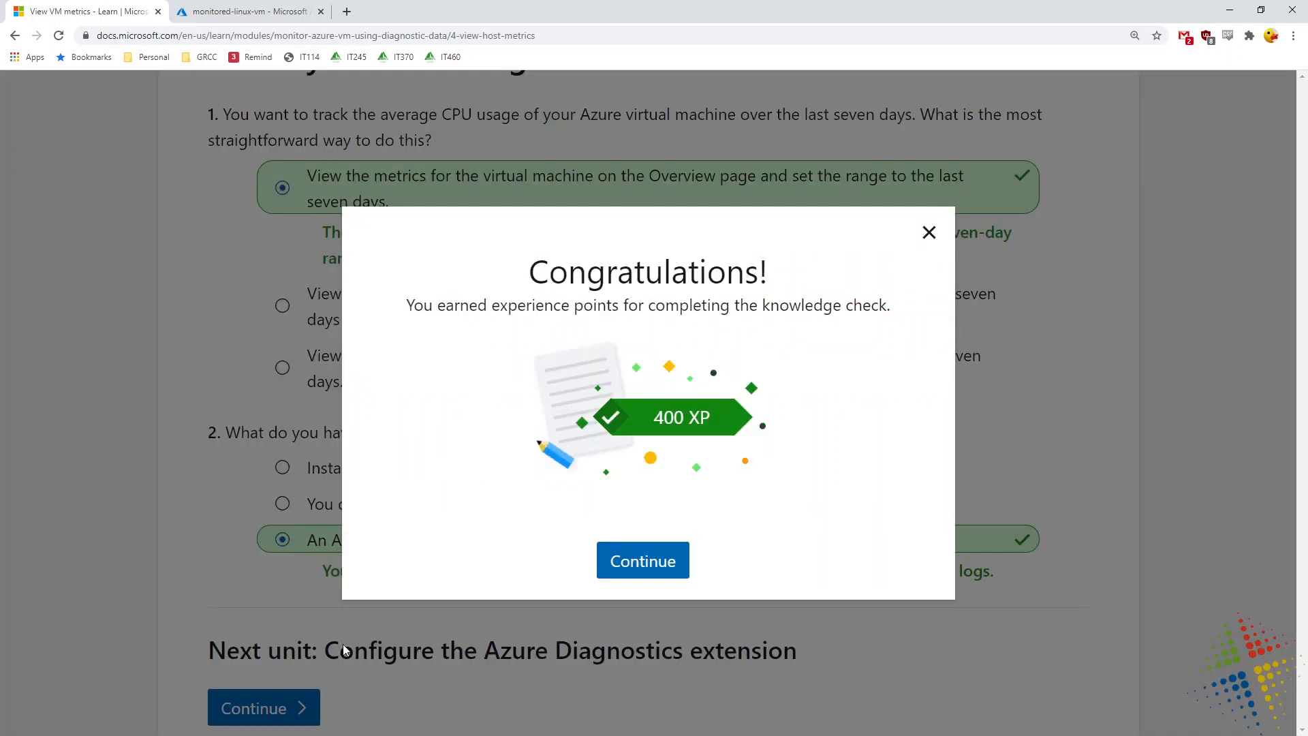
- Continue to the Configure the Azure Diagnostics extension unit and read how to install the extension on new and existing VMs
click(627, 564)
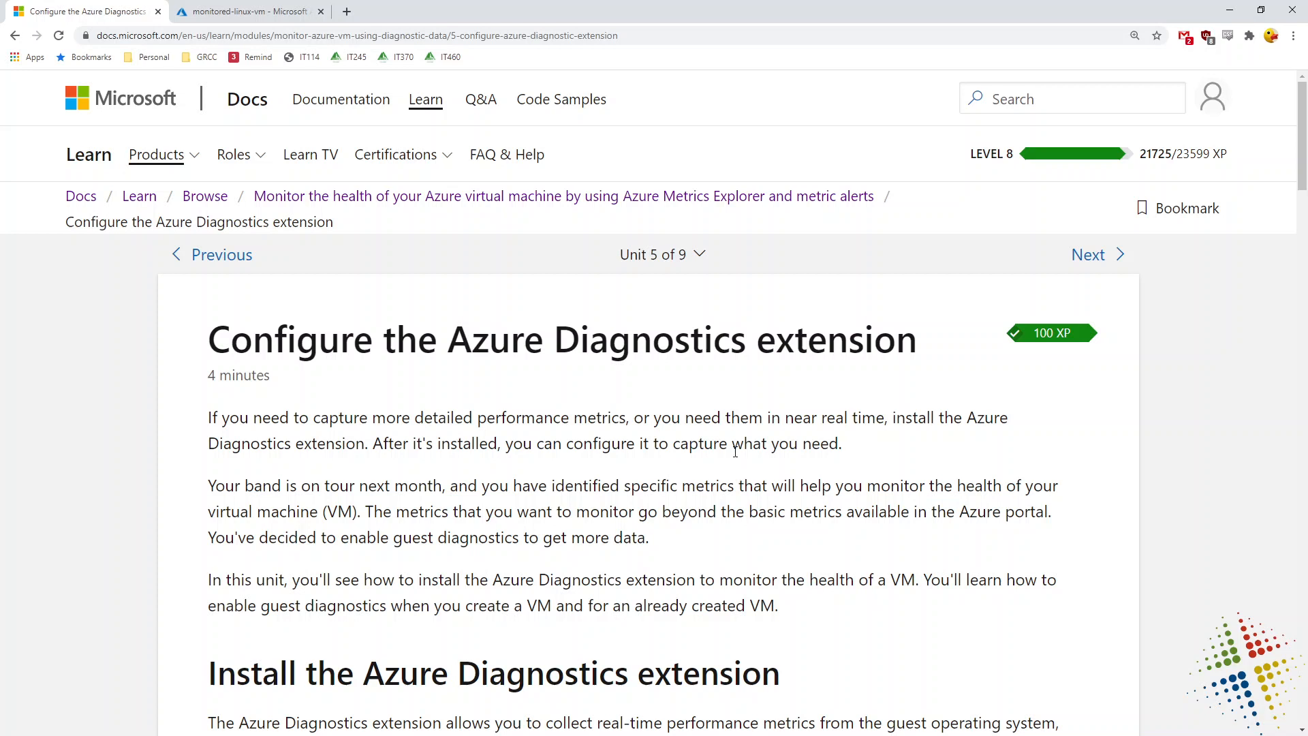
scroll(735, 448, down, 3)
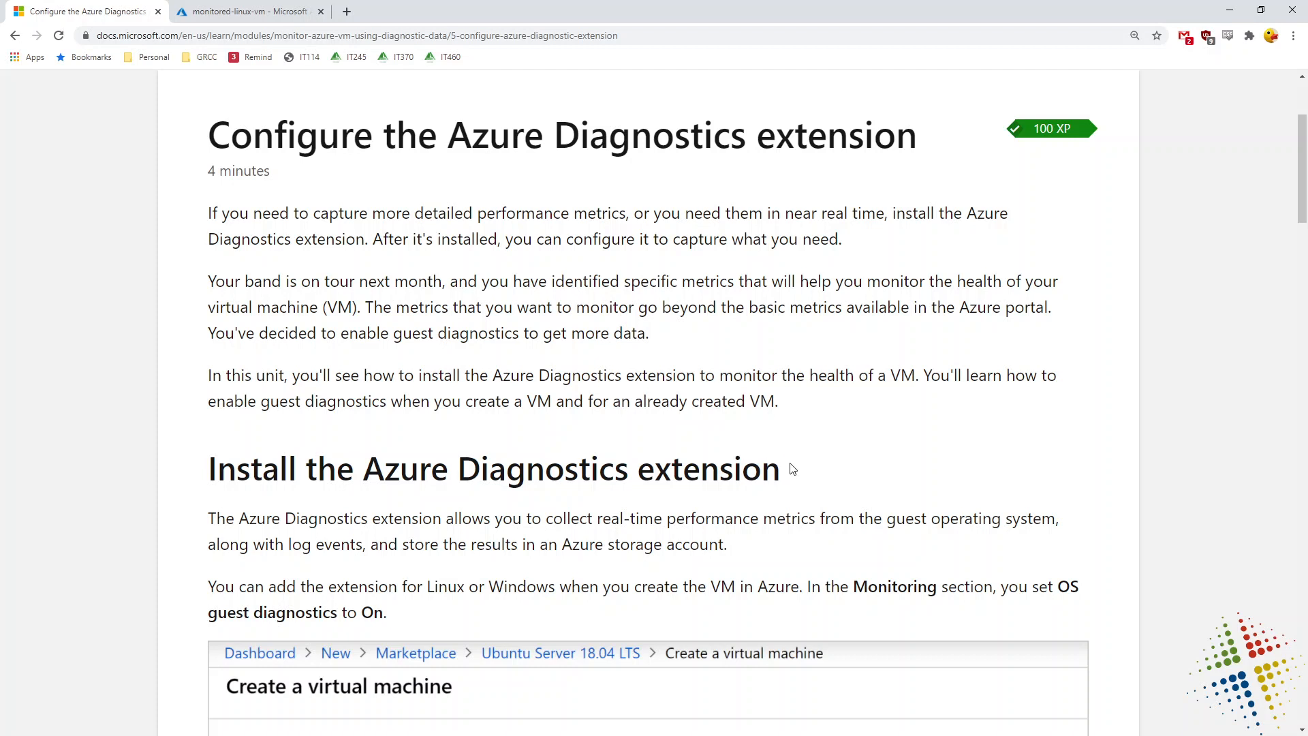
drag(790, 469, 368, 462)
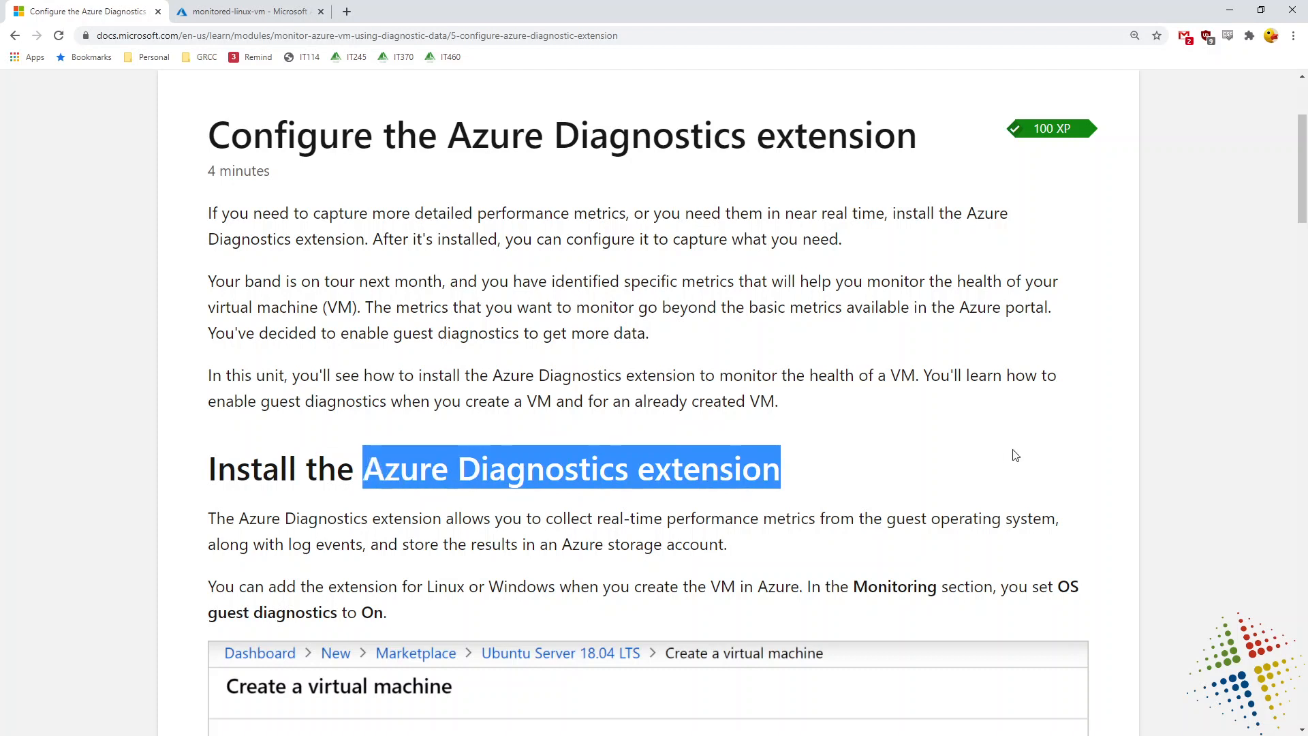
scroll(1014, 453, down, 2)
scroll(1013, 453, down, 5)
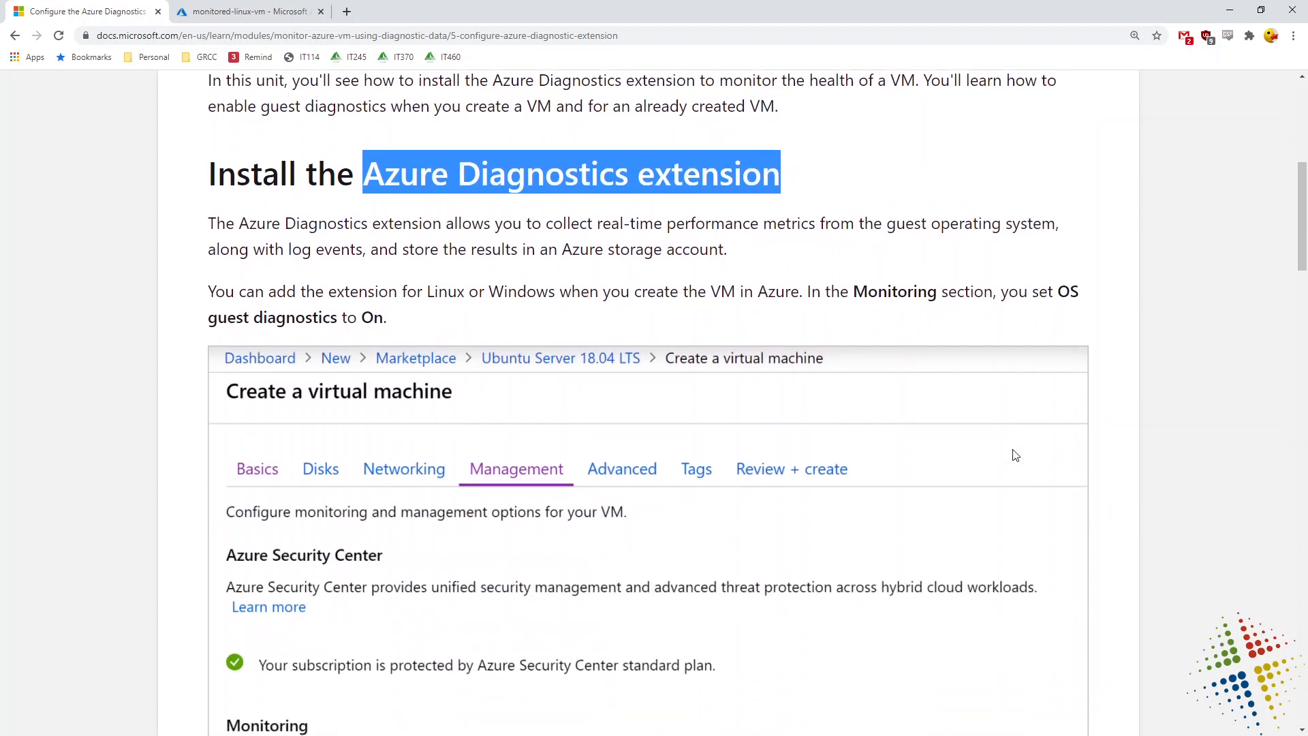
scroll(1015, 453, down, 1)
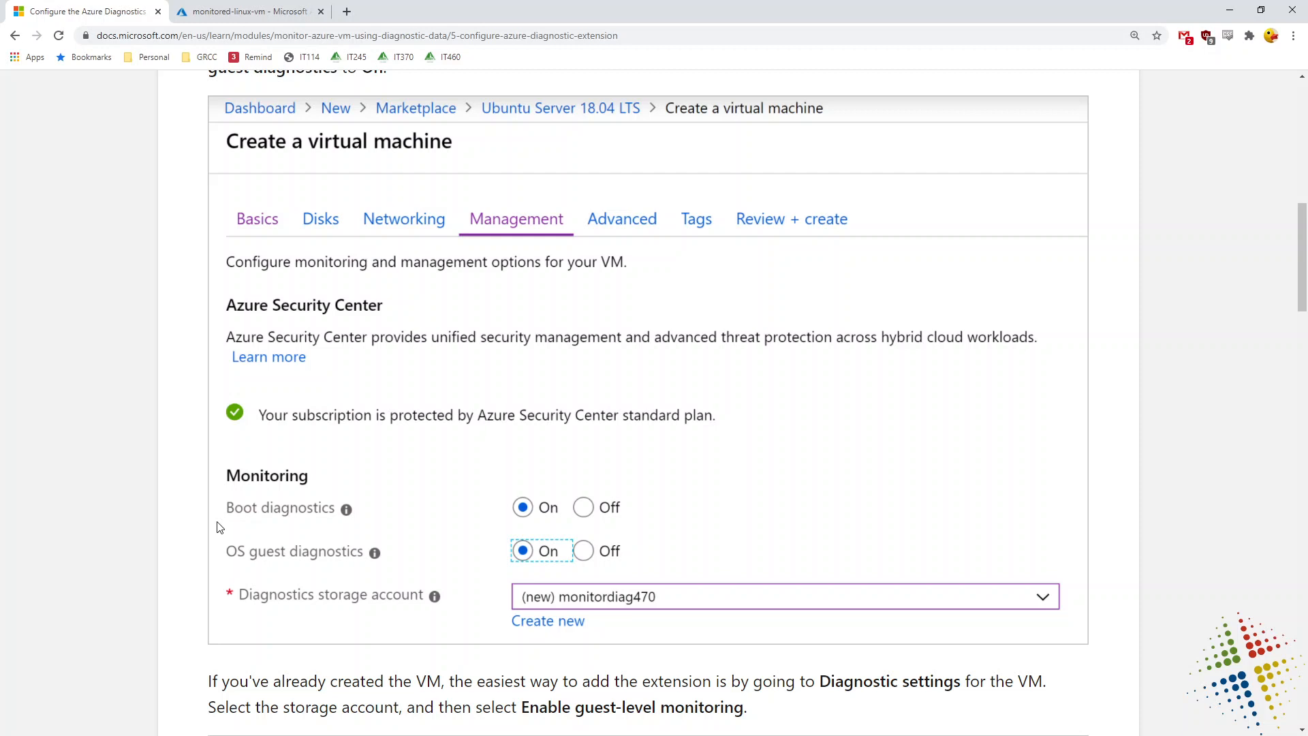
scroll(218, 527, down, 7)
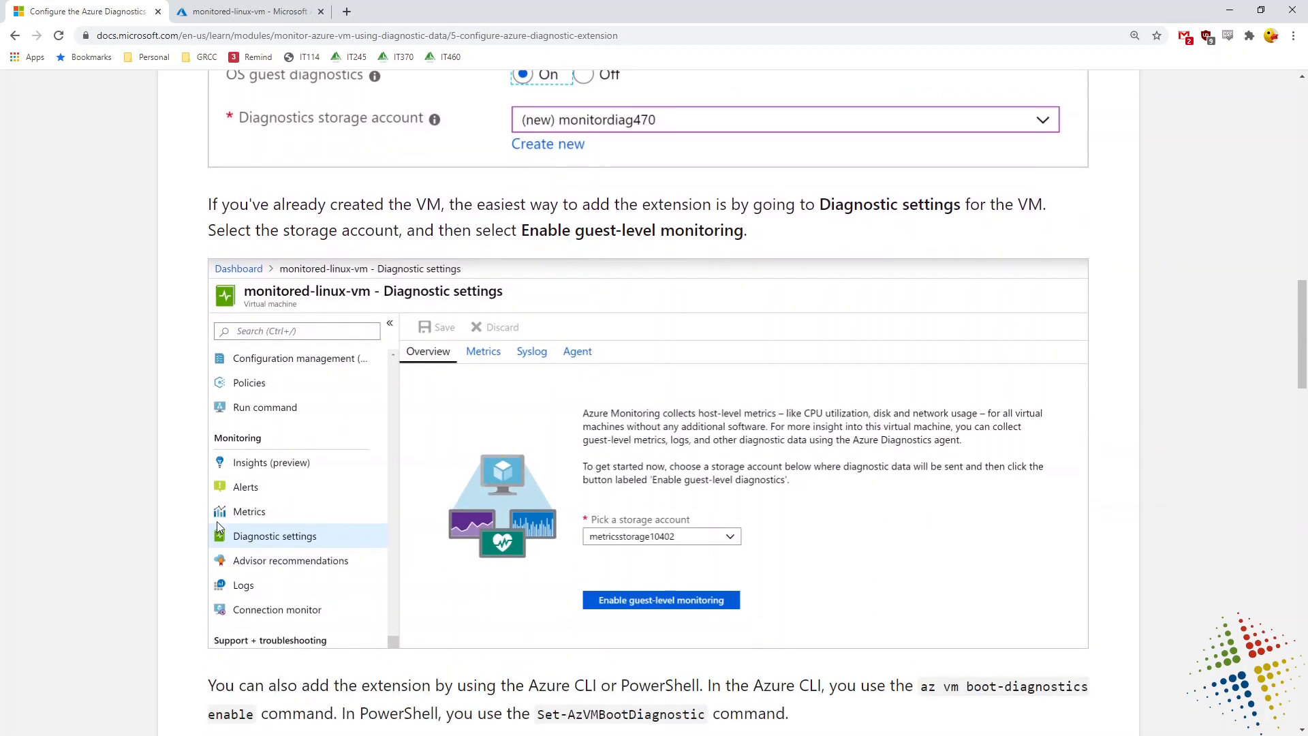
- Review the Windows options in the Configure the extension table, marking the performance counters, logs, crash dumps and sink data
scroll(218, 527, down, 1)
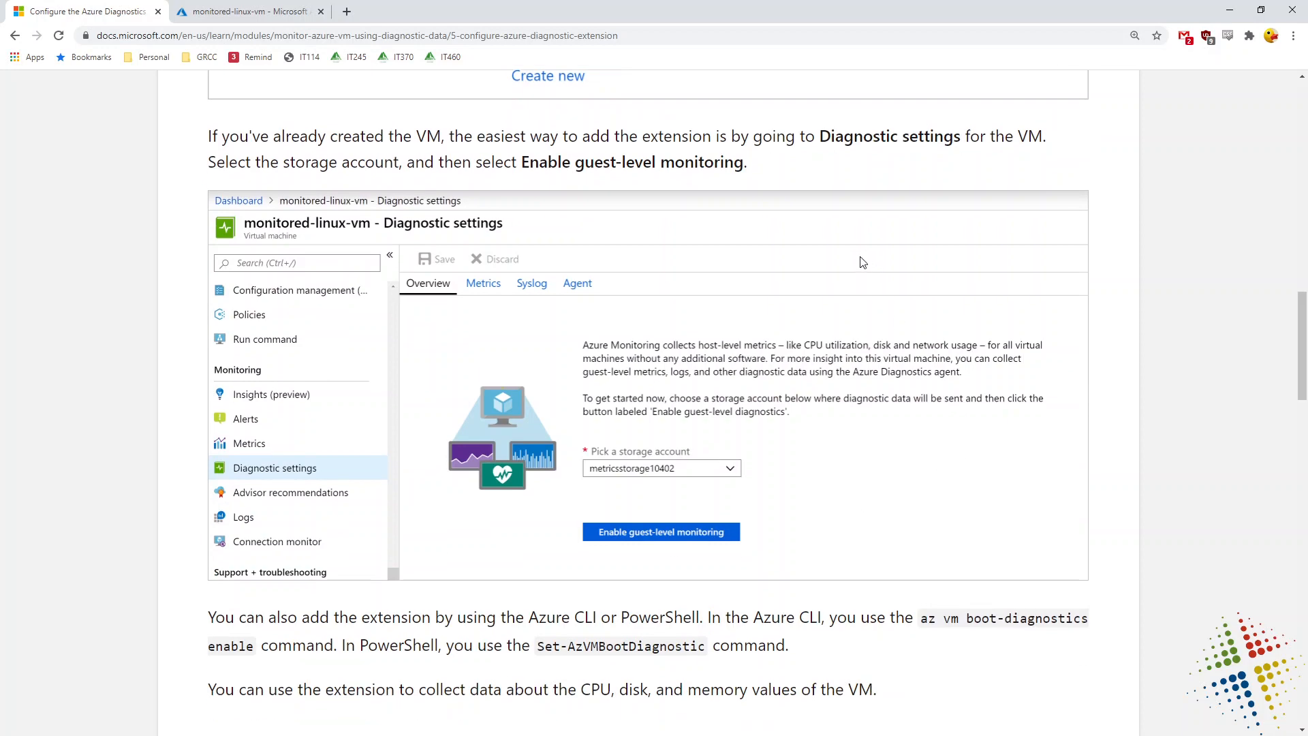
scroll(616, 443, down, 9)
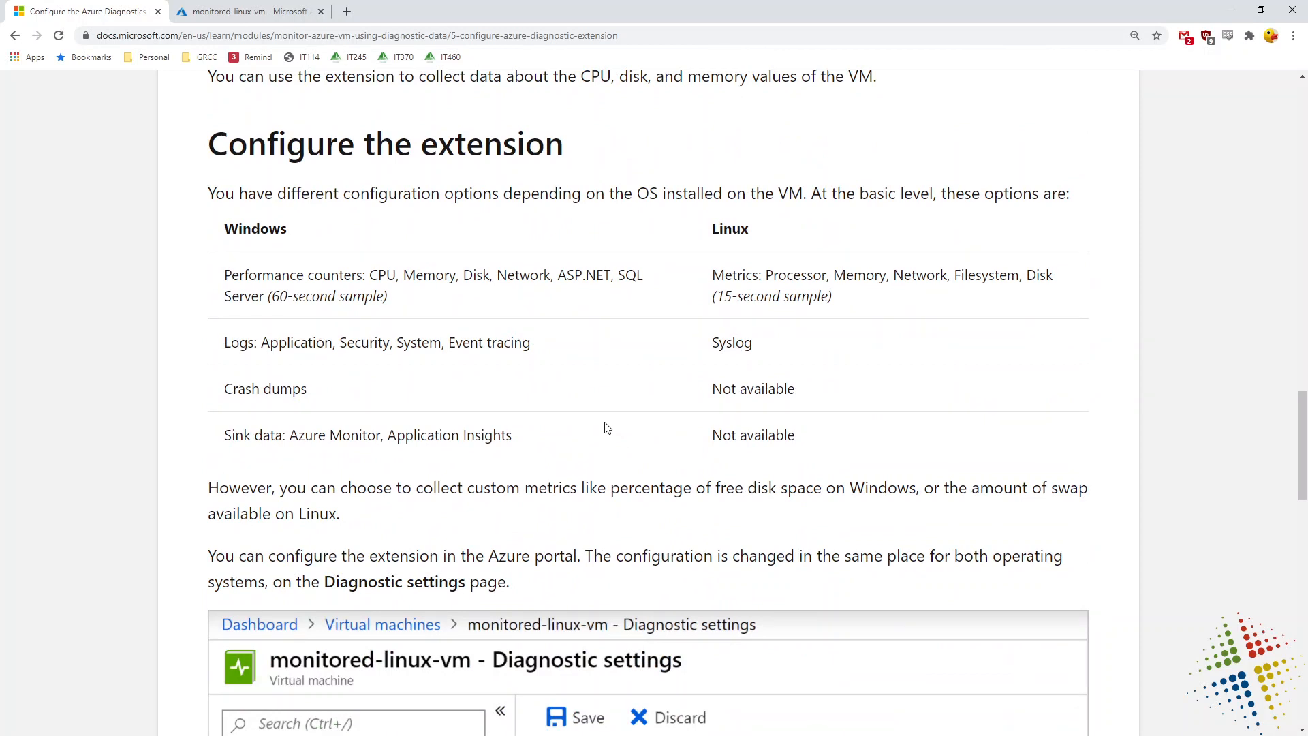
mouse_move(684, 216)
mouse_down()
mouse_move(664, 484)
mouse_move(461, 223)
mouse_move(204, 269)
mouse_move(306, 470)
mouse_move(682, 468)
mouse_up()
drag(225, 285, 402, 284)
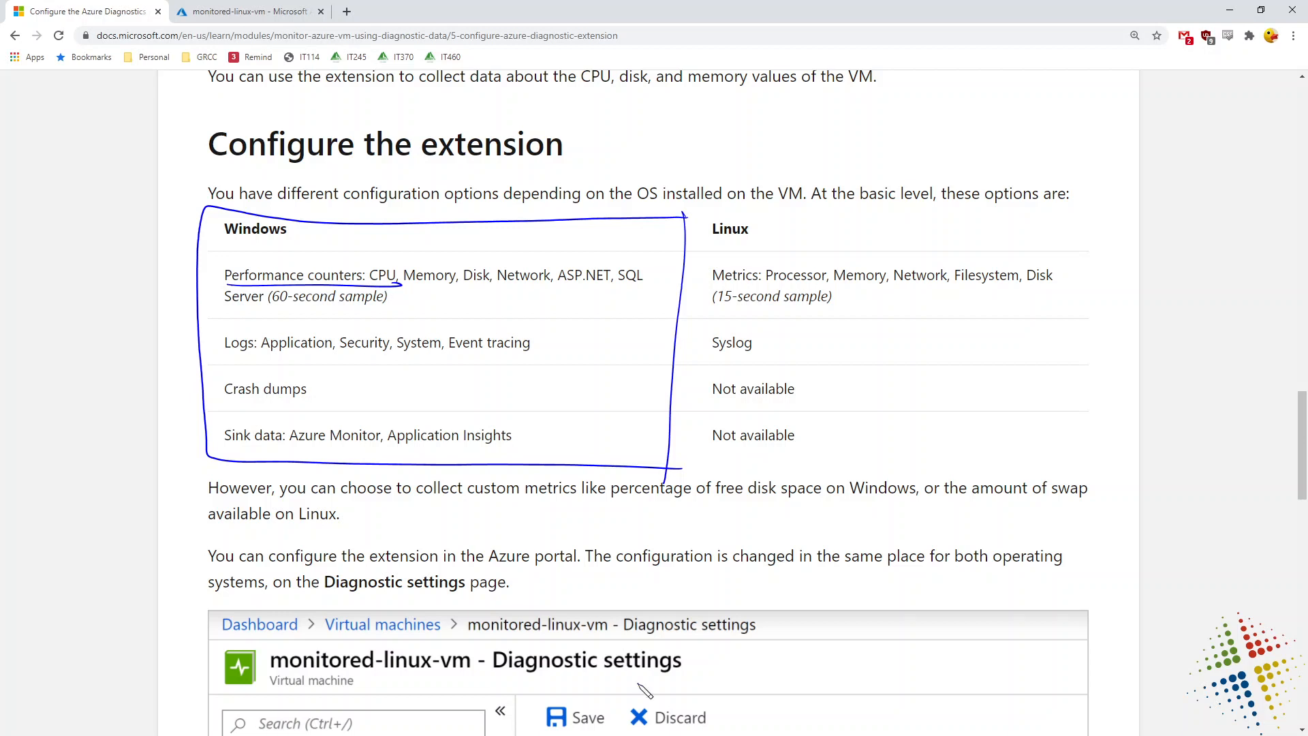
drag(539, 287, 387, 289)
drag(564, 289, 617, 288)
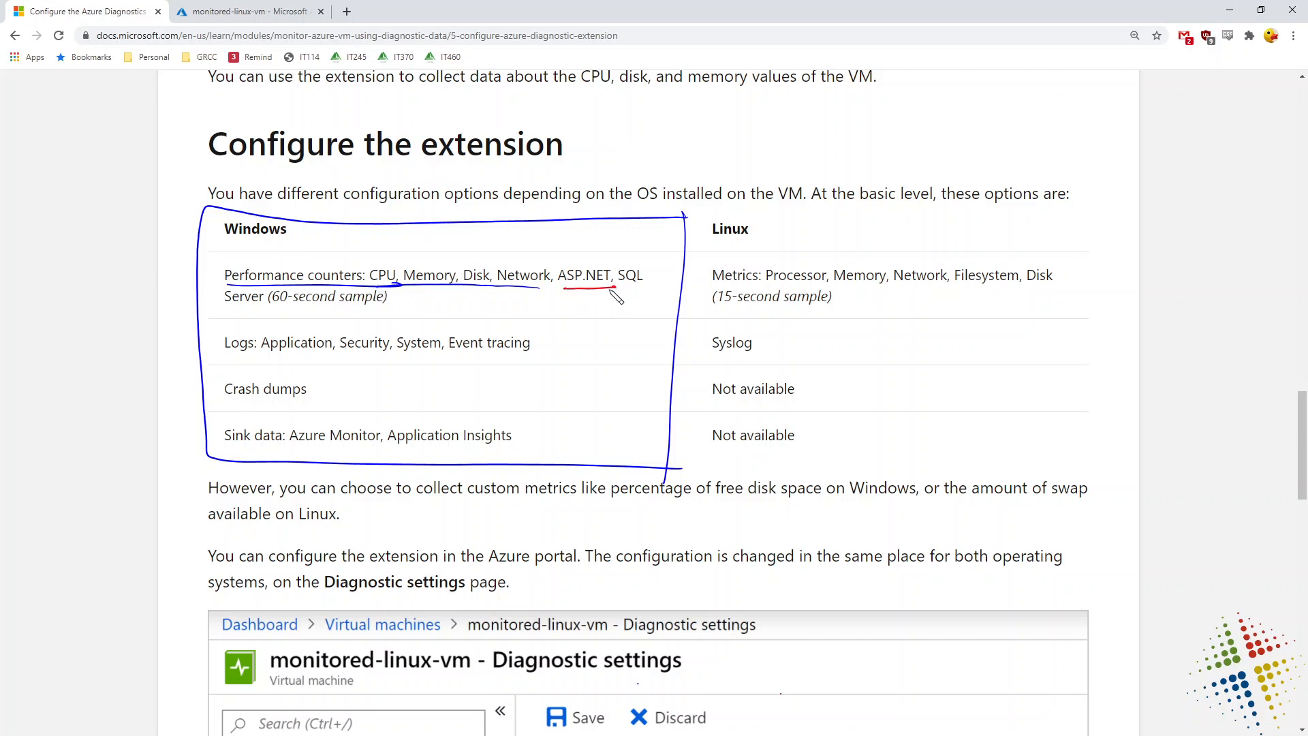
drag(626, 291, 649, 287)
drag(262, 355, 545, 356)
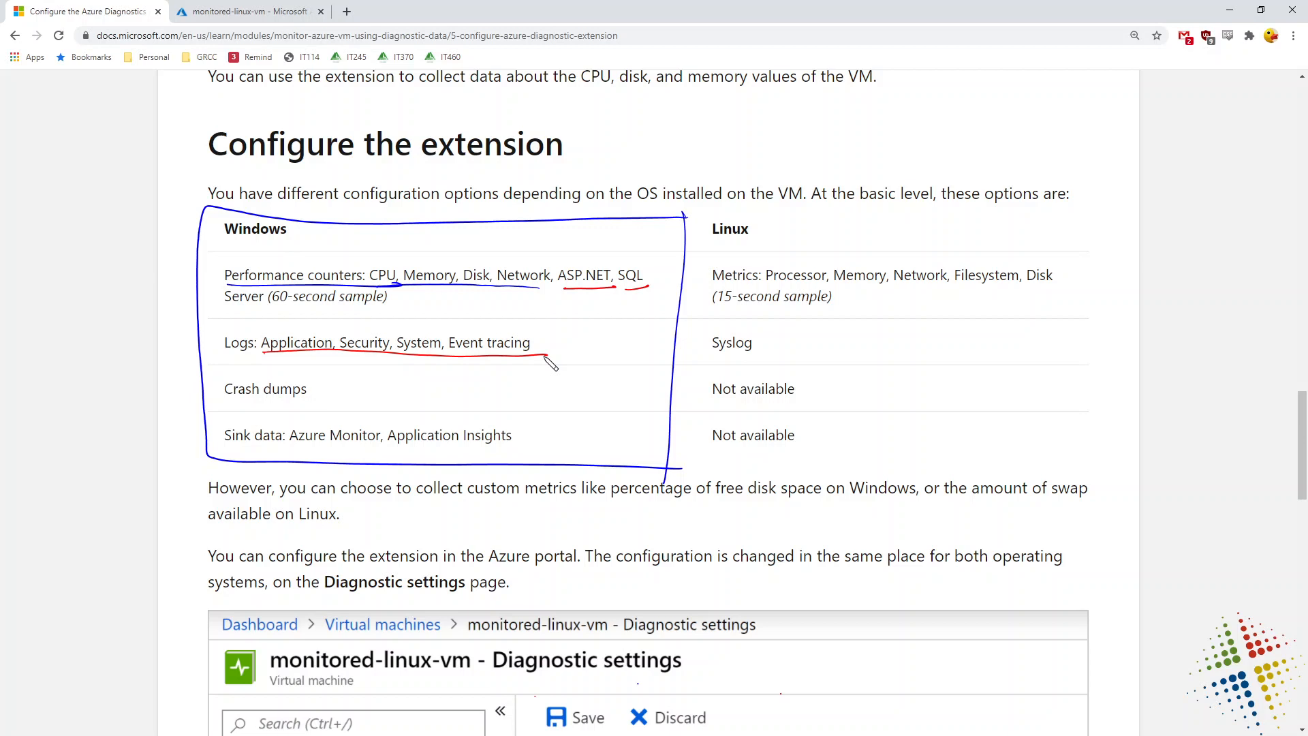
drag(303, 402, 220, 407)
drag(223, 446, 505, 449)
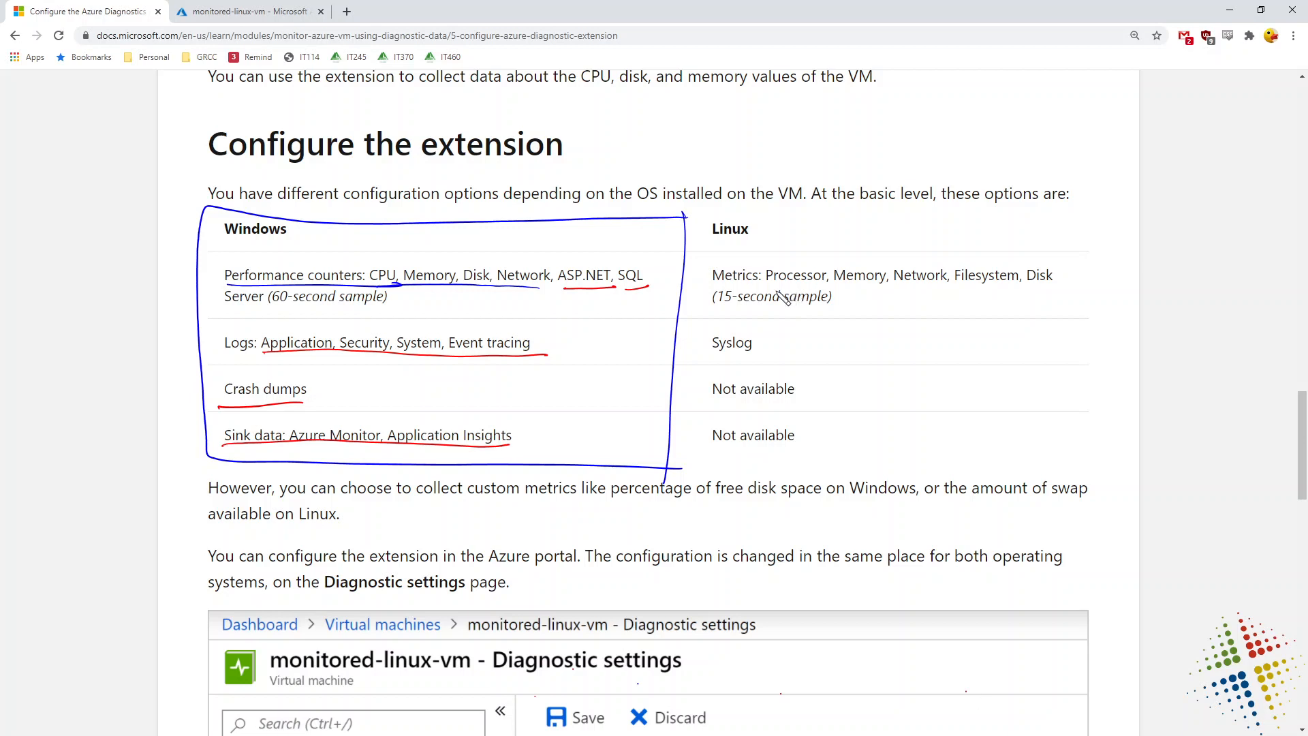
- Mark the Linux metrics and Syslog entries in the configuration options table, then clear all the markings
mouse_move(765, 287)
mouse_down()
mouse_move(952, 289)
mouse_move(949, 264)
mouse_move(1062, 263)
mouse_move(1065, 292)
mouse_move(965, 293)
mouse_up()
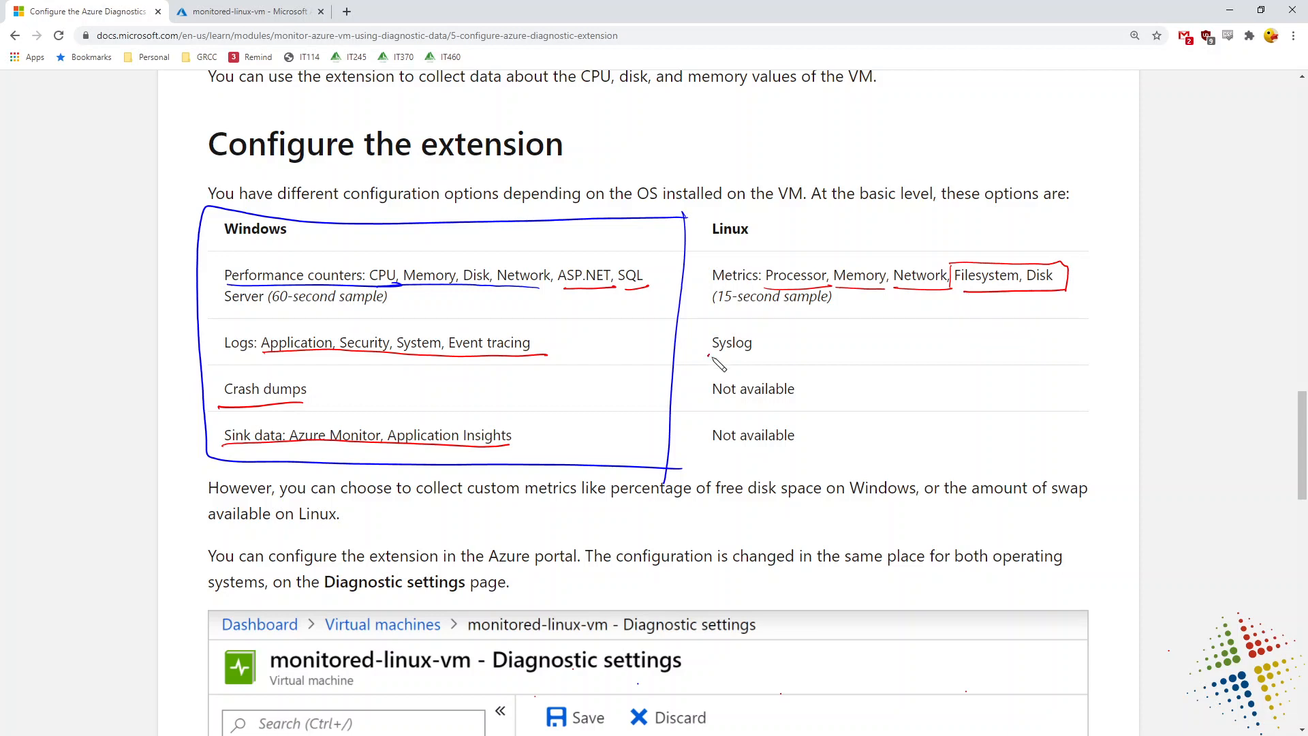
drag(708, 355, 761, 353)
key(Escape)
- Read the custom metrics paragraph, highlighting free disk space on Windows and amount of swap, and skim the rest of the unit
scroll(648, 403, down, 5)
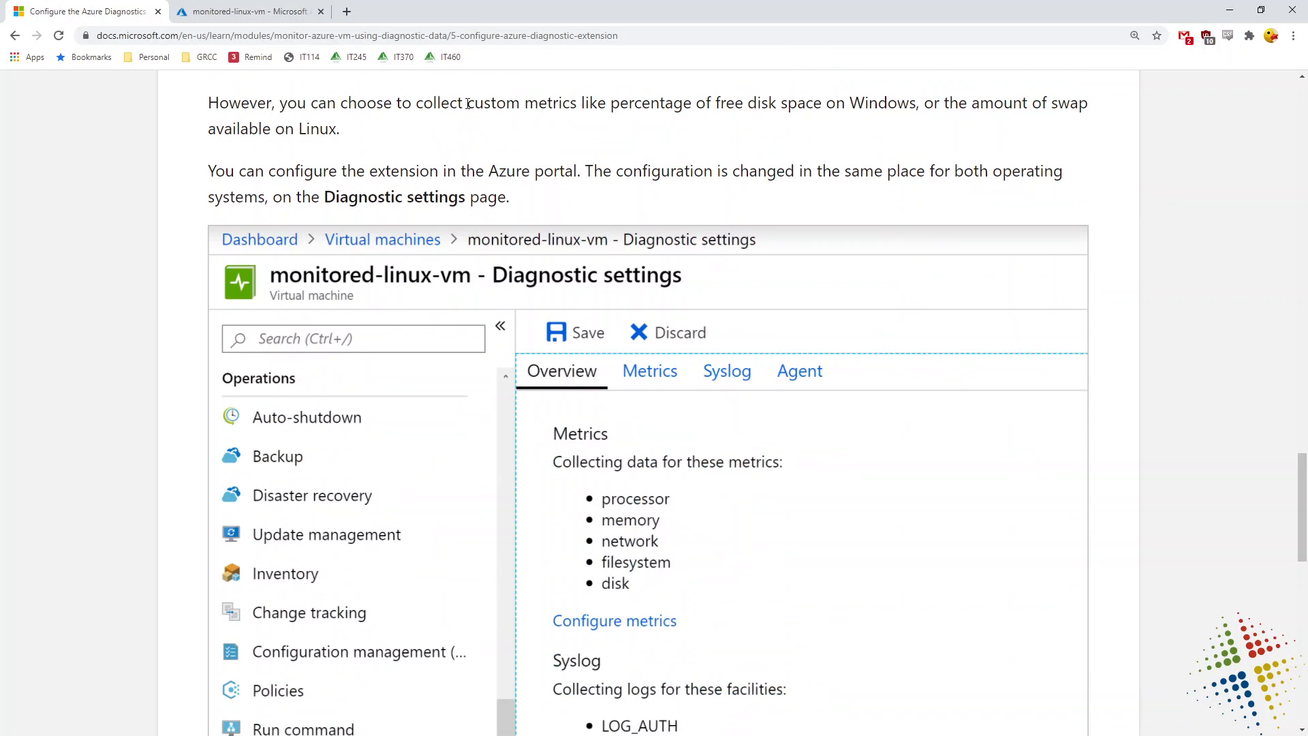
drag(467, 109, 579, 111)
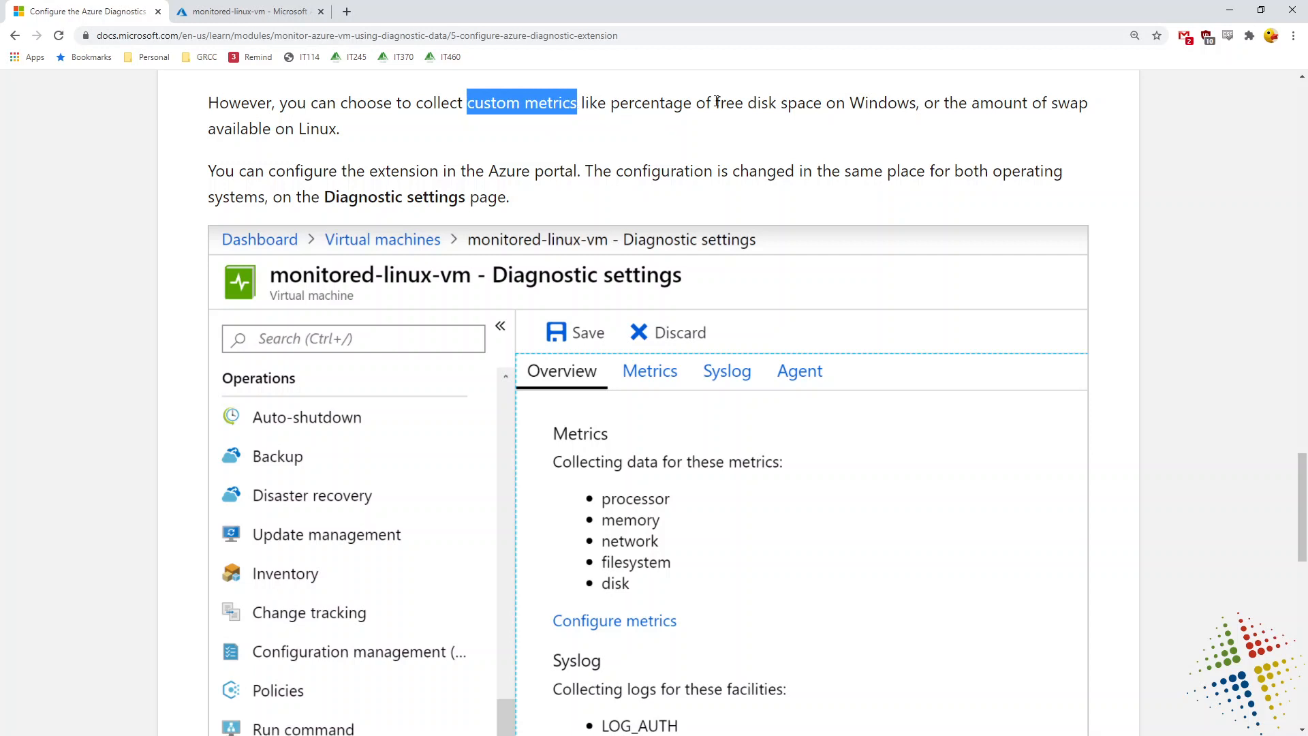
drag(717, 104, 913, 119)
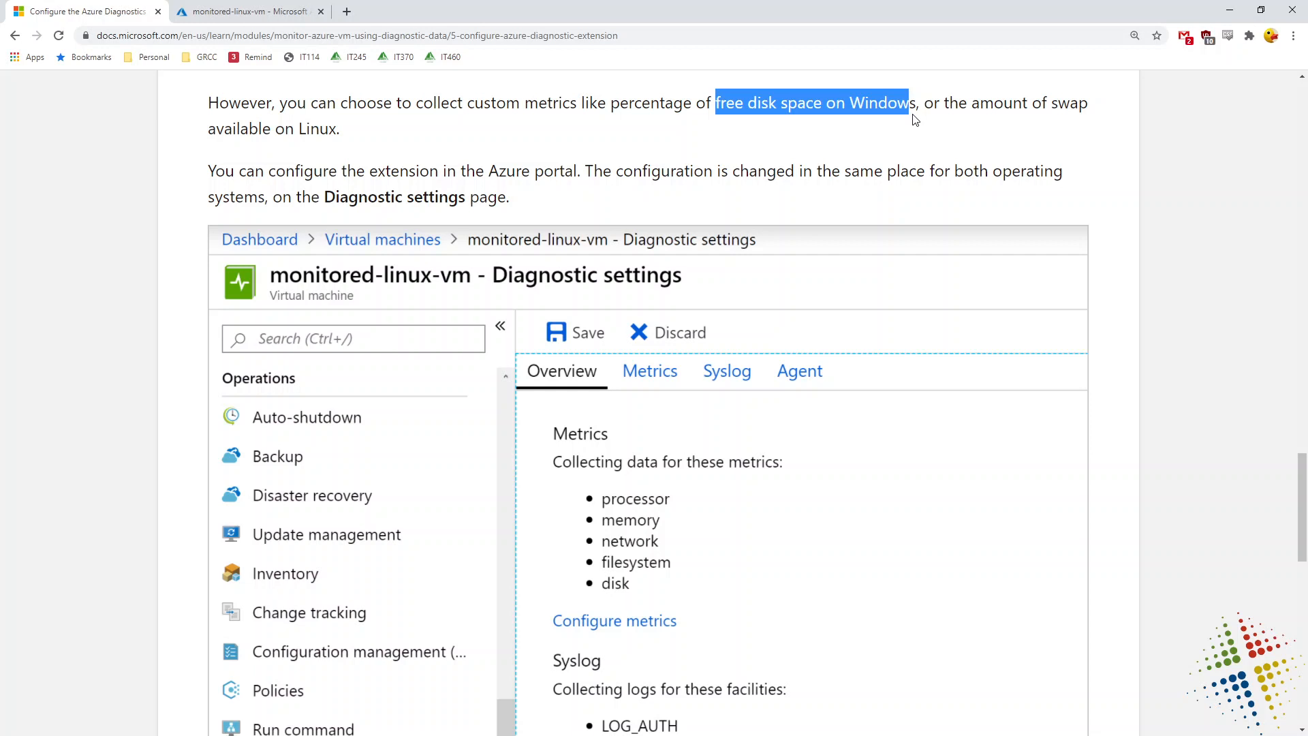
drag(973, 104, 1088, 99)
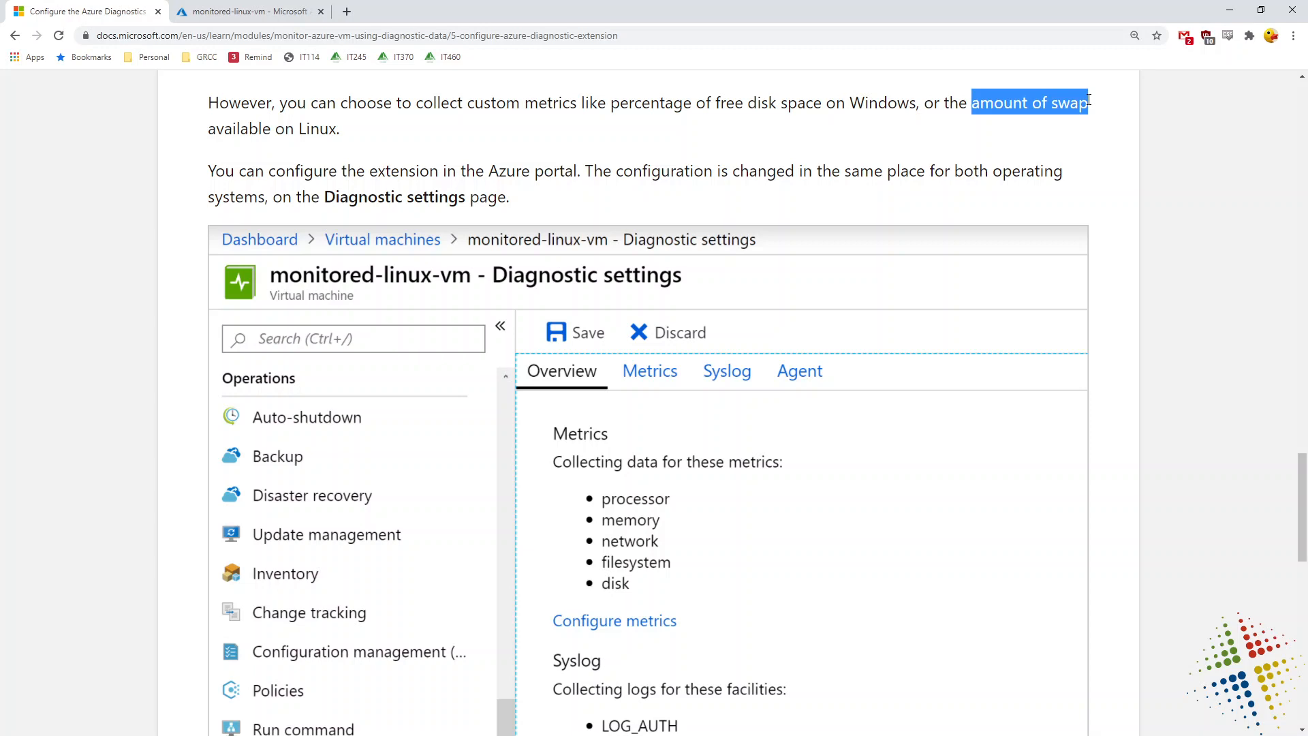
scroll(1089, 187, down, 10)
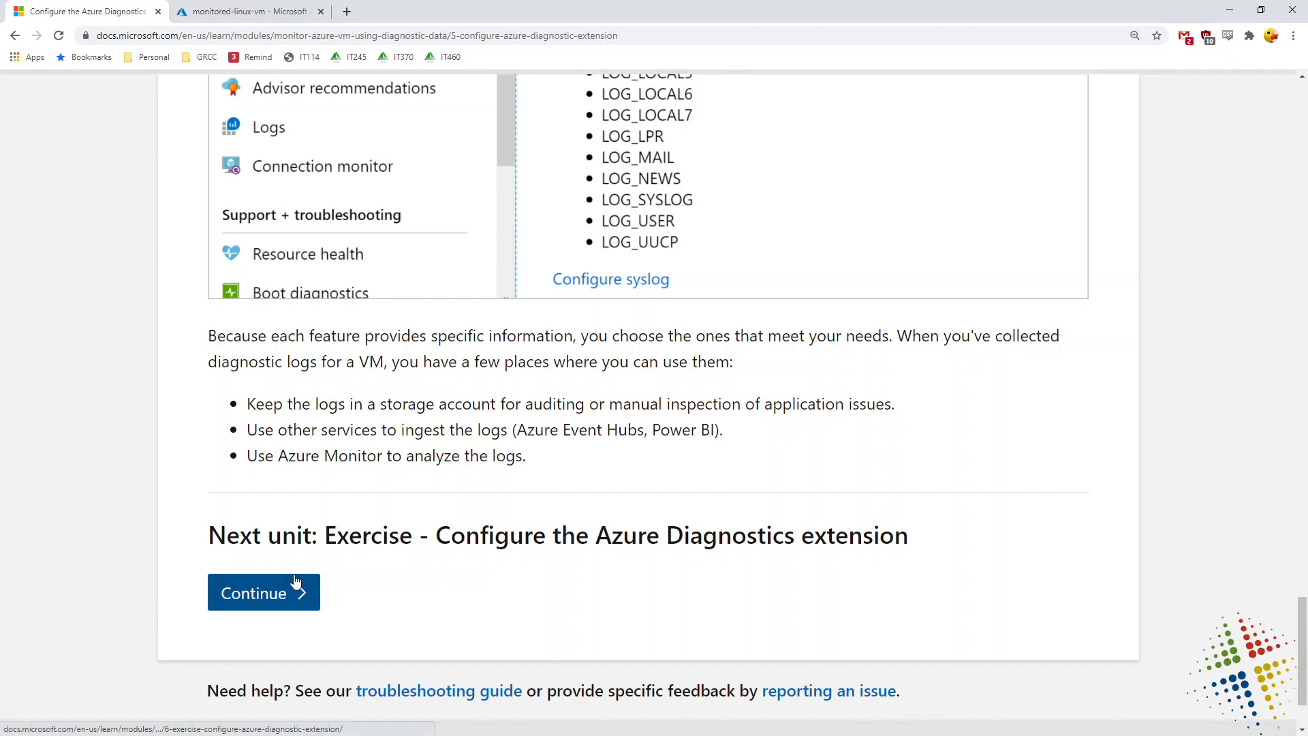
- Continue to the Configure the Azure Diagnostics extension exercise and read the steps for installing the extension
click(295, 581)
scroll(295, 572, down, 5)
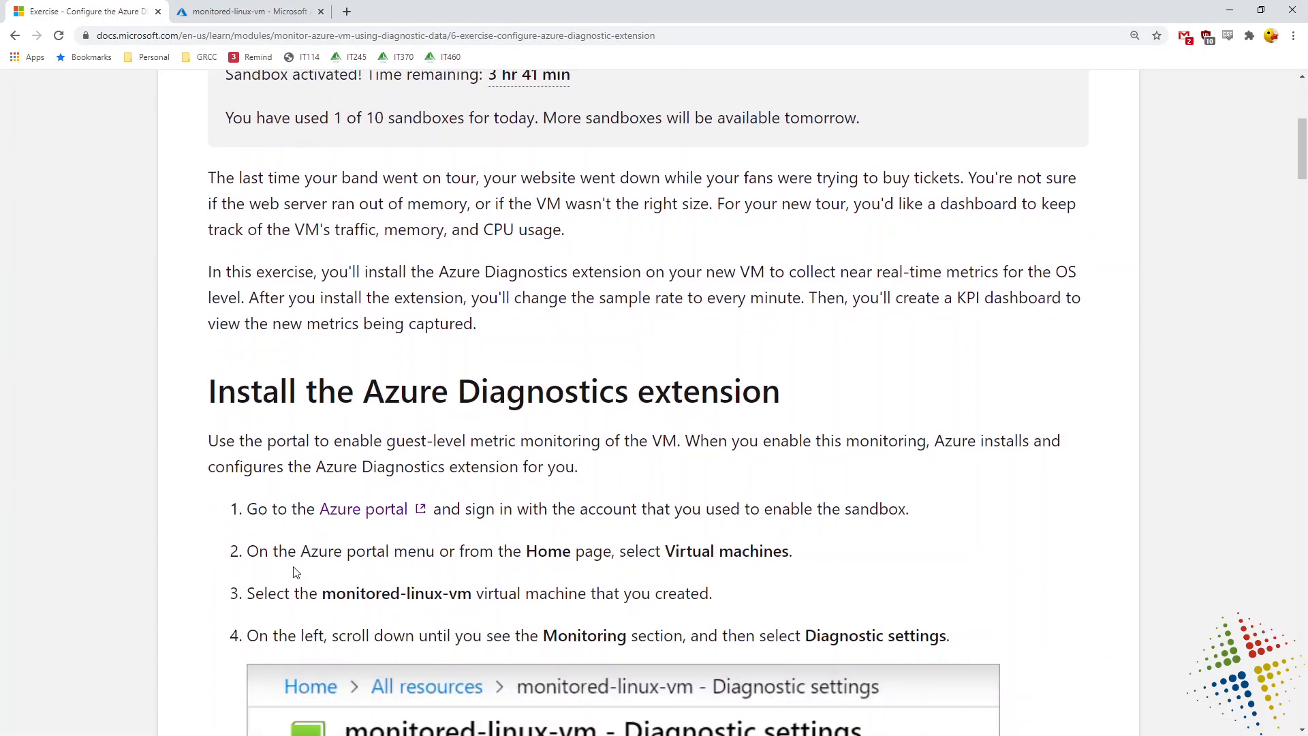
scroll(295, 572, down, 3)
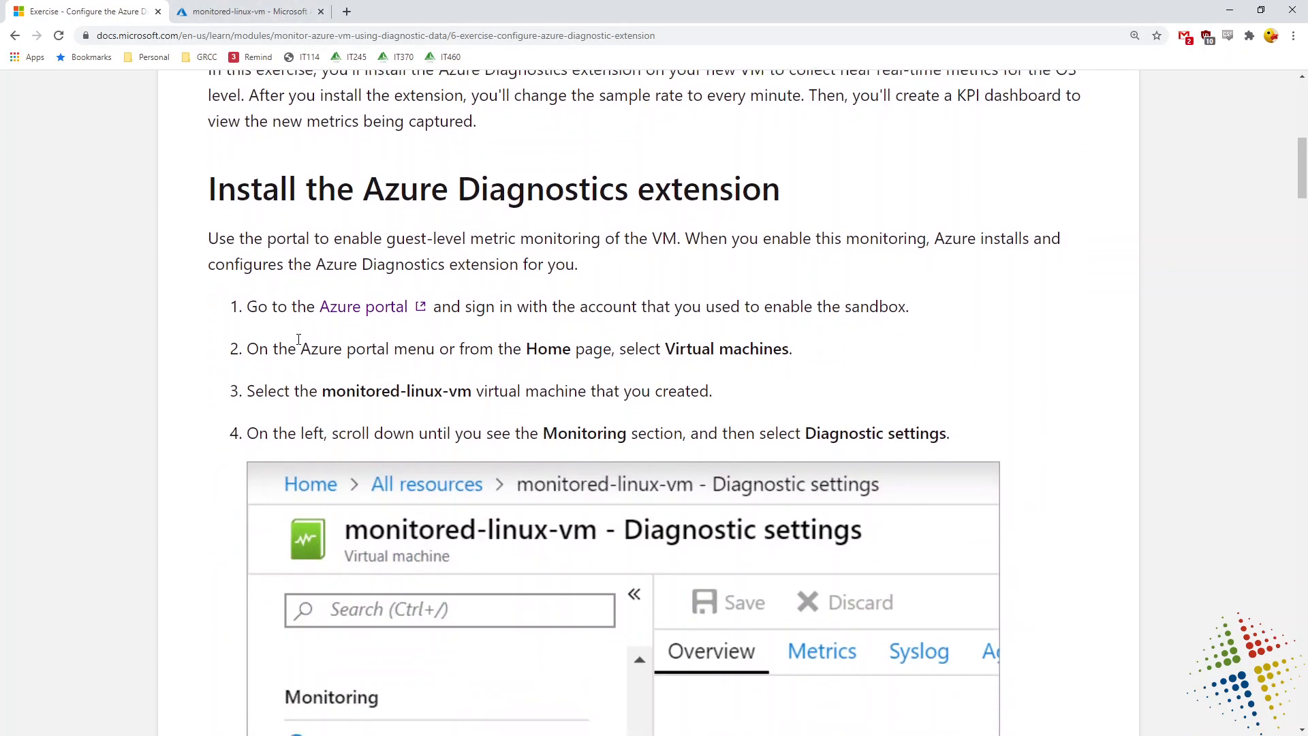
scroll(299, 339, down, 2)
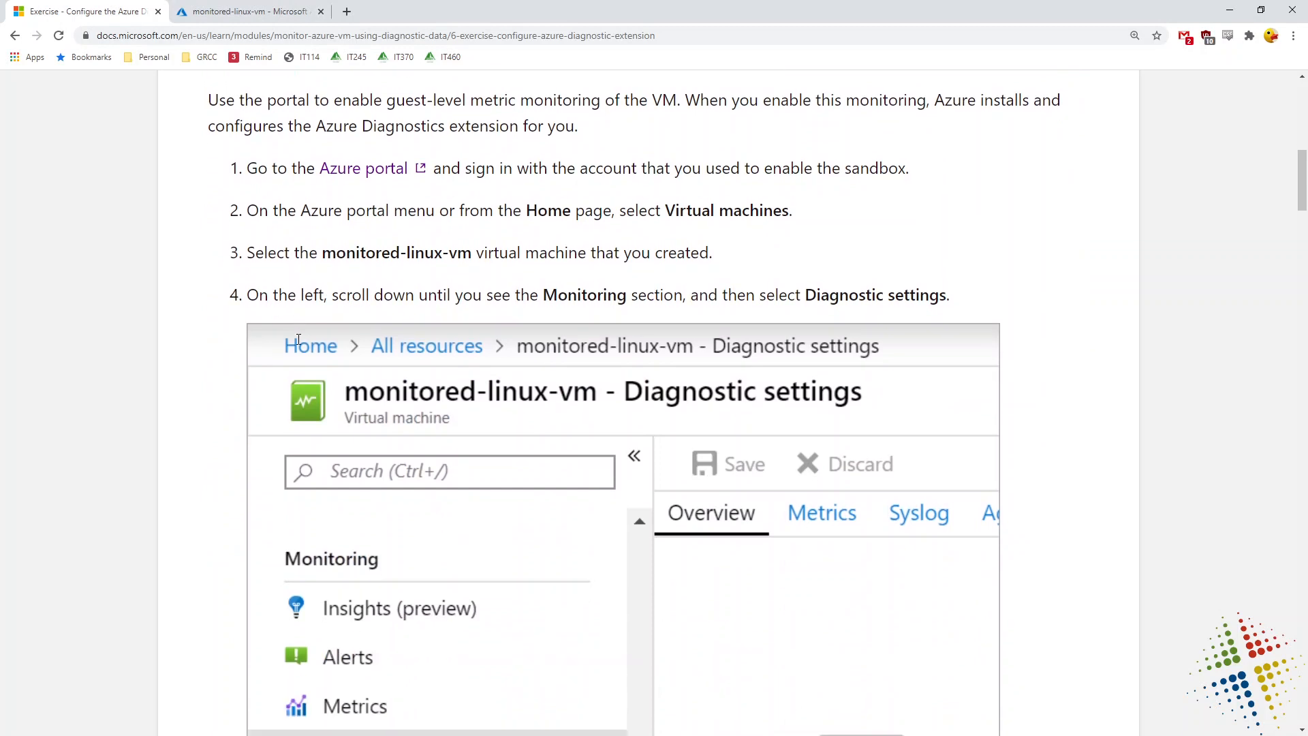
- Switch to the Azure portal and open the Diagnostic settings of monitored-linux-vm
click(264, 8)
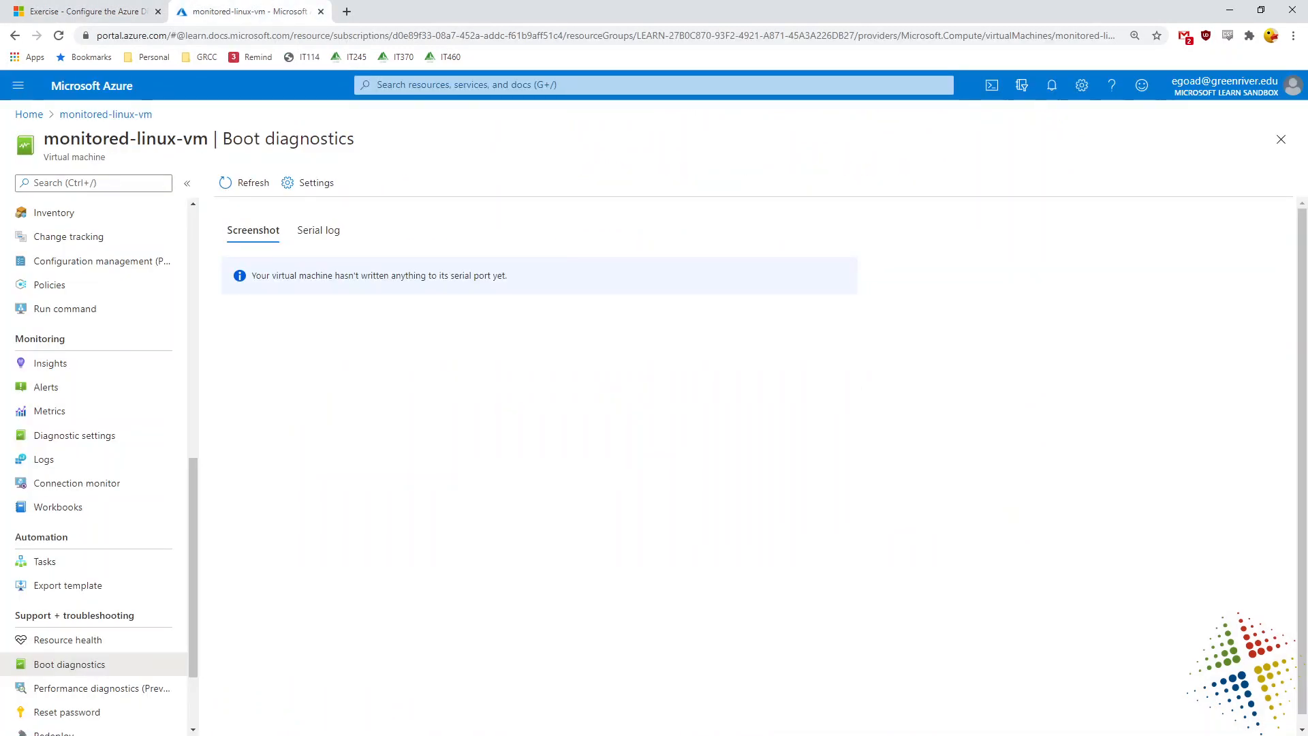
click(77, 114)
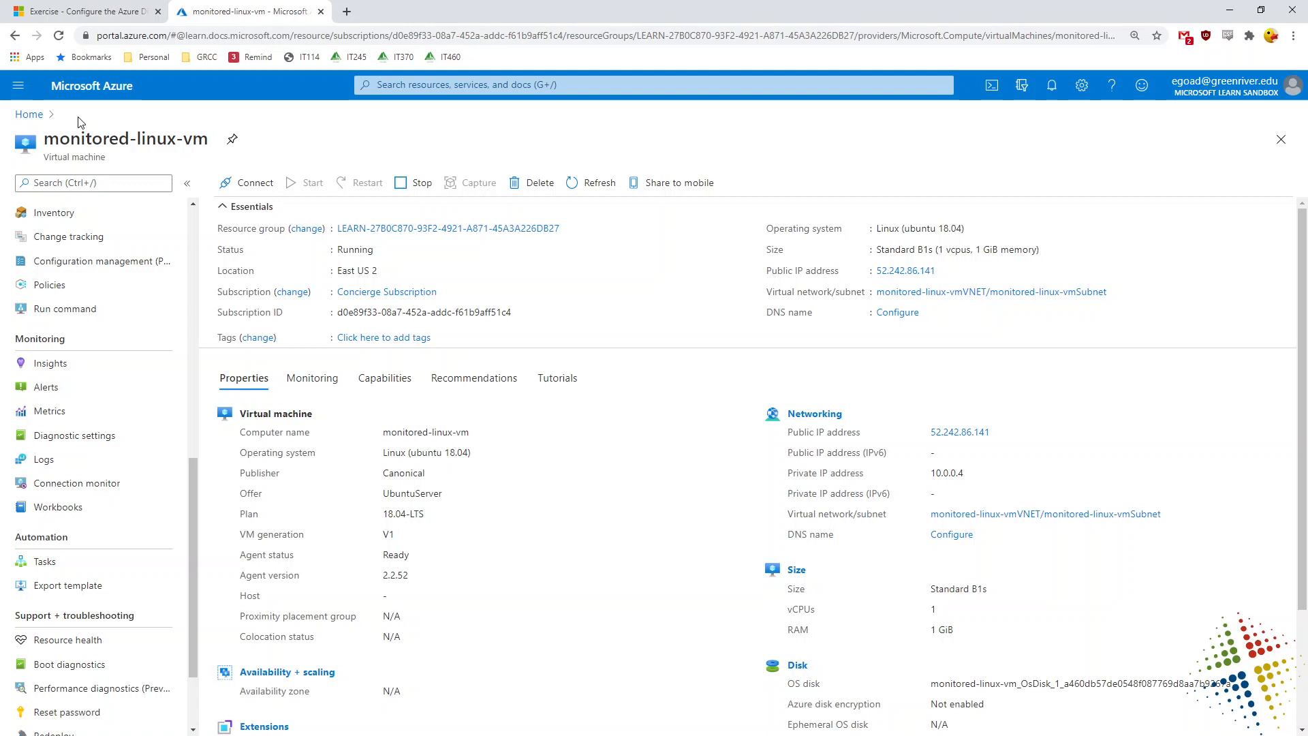
double_click(44, 339)
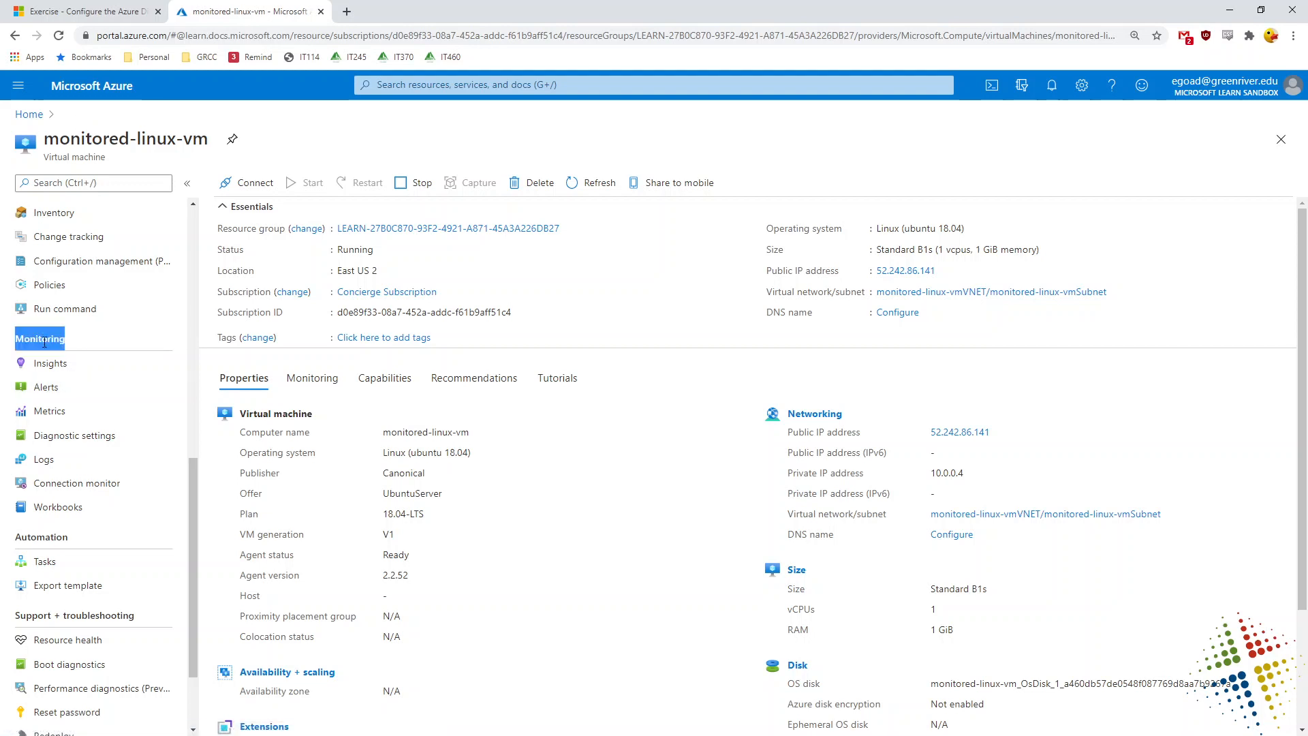
click(110, 442)
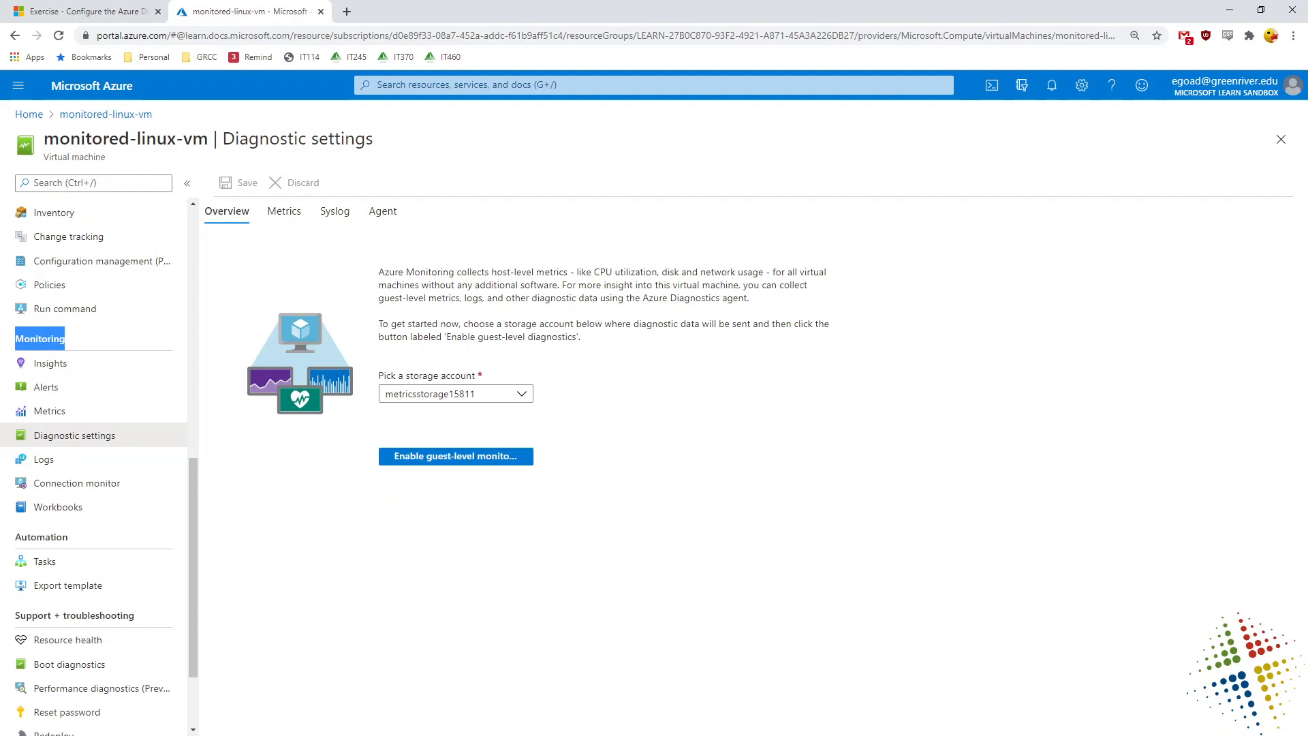
- Enable guest-level monitoring with the storage account metricsstorage15811 and check the update's progress in the notifications
click(499, 401)
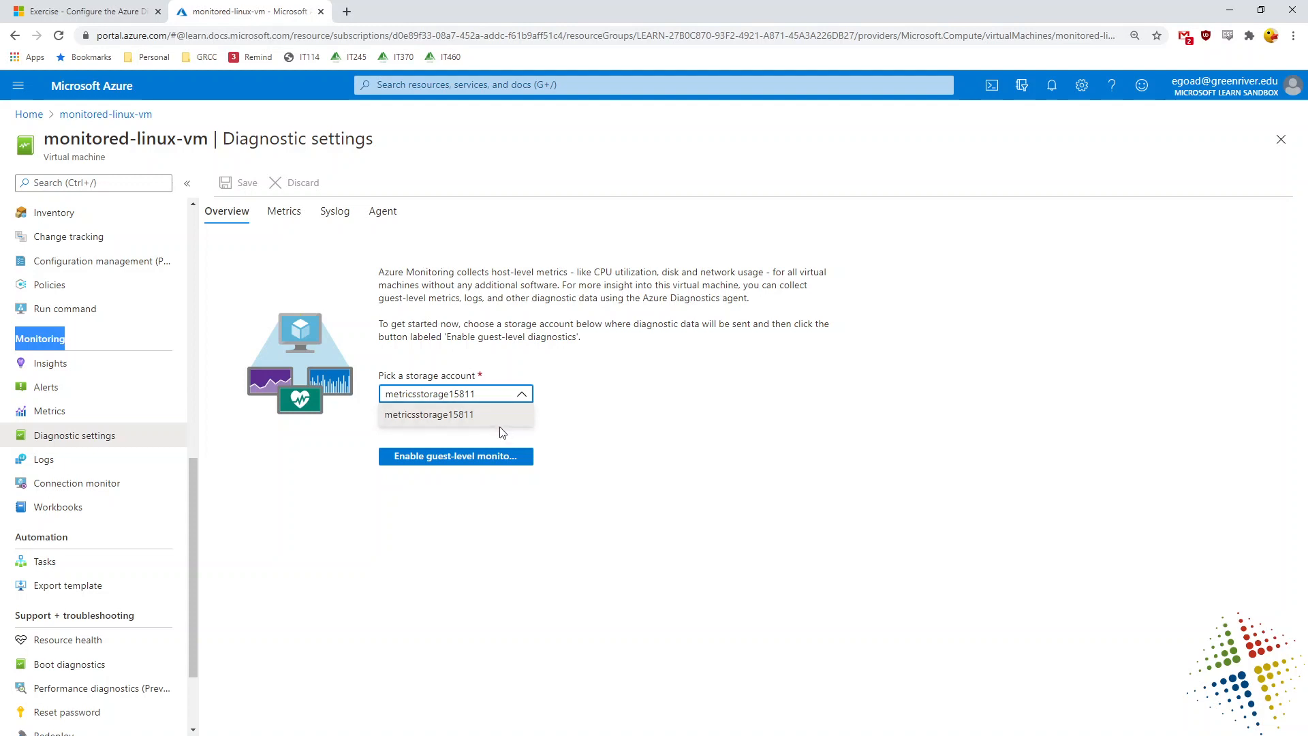
click(701, 427)
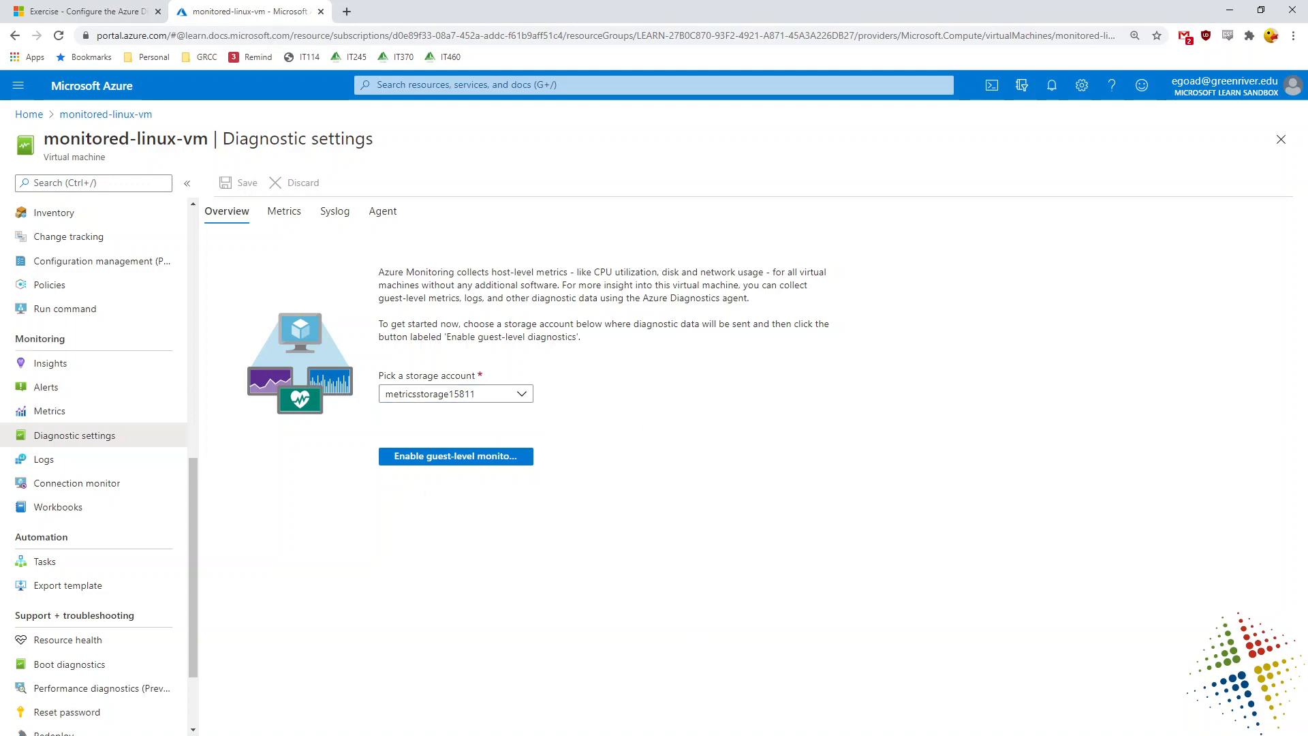
click(459, 470)
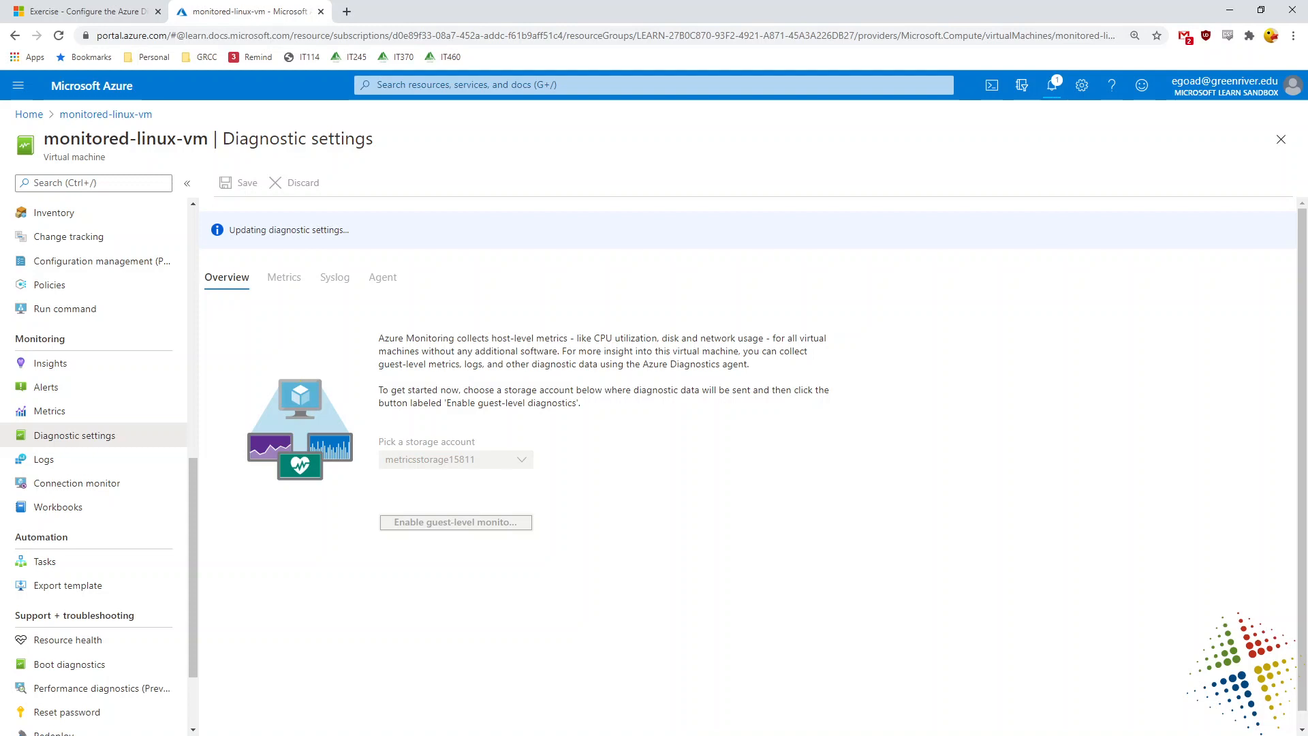
click(1052, 87)
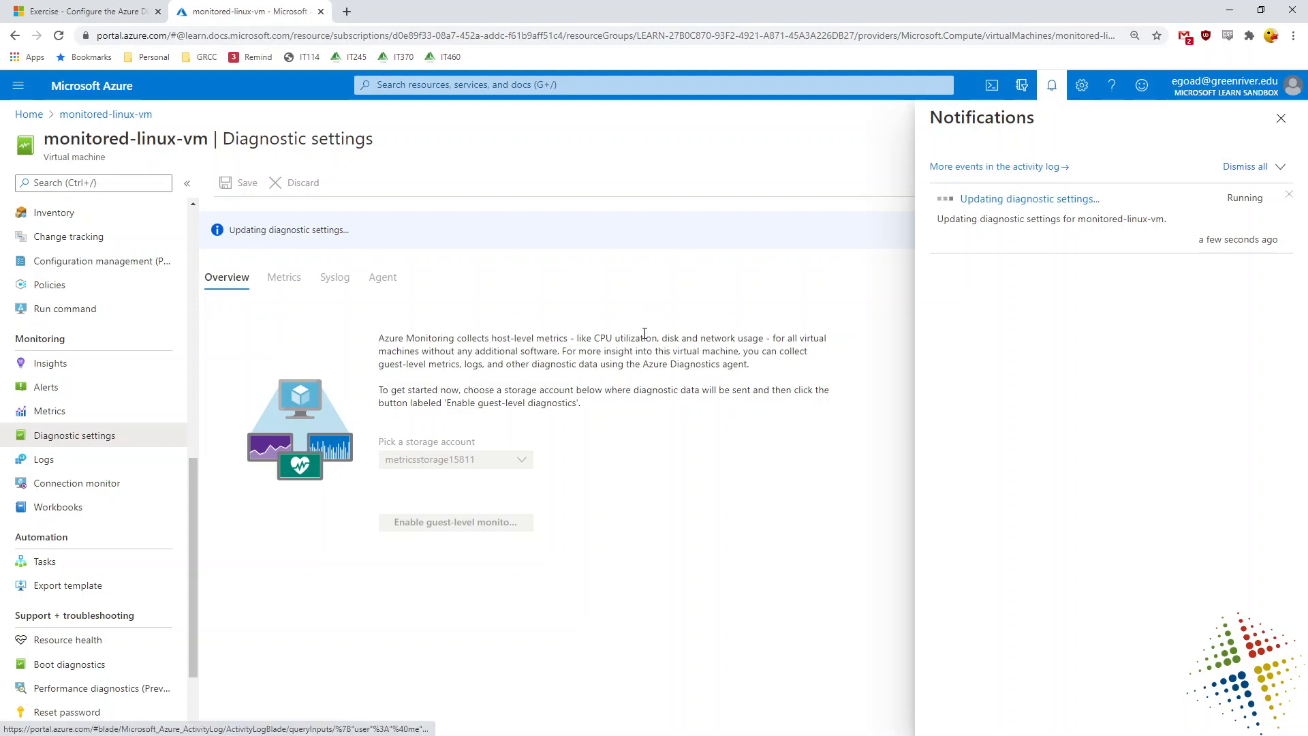
- Chart the Percentage CPU metric of monitored-linux-vm with the Max aggregation
click(83, 419)
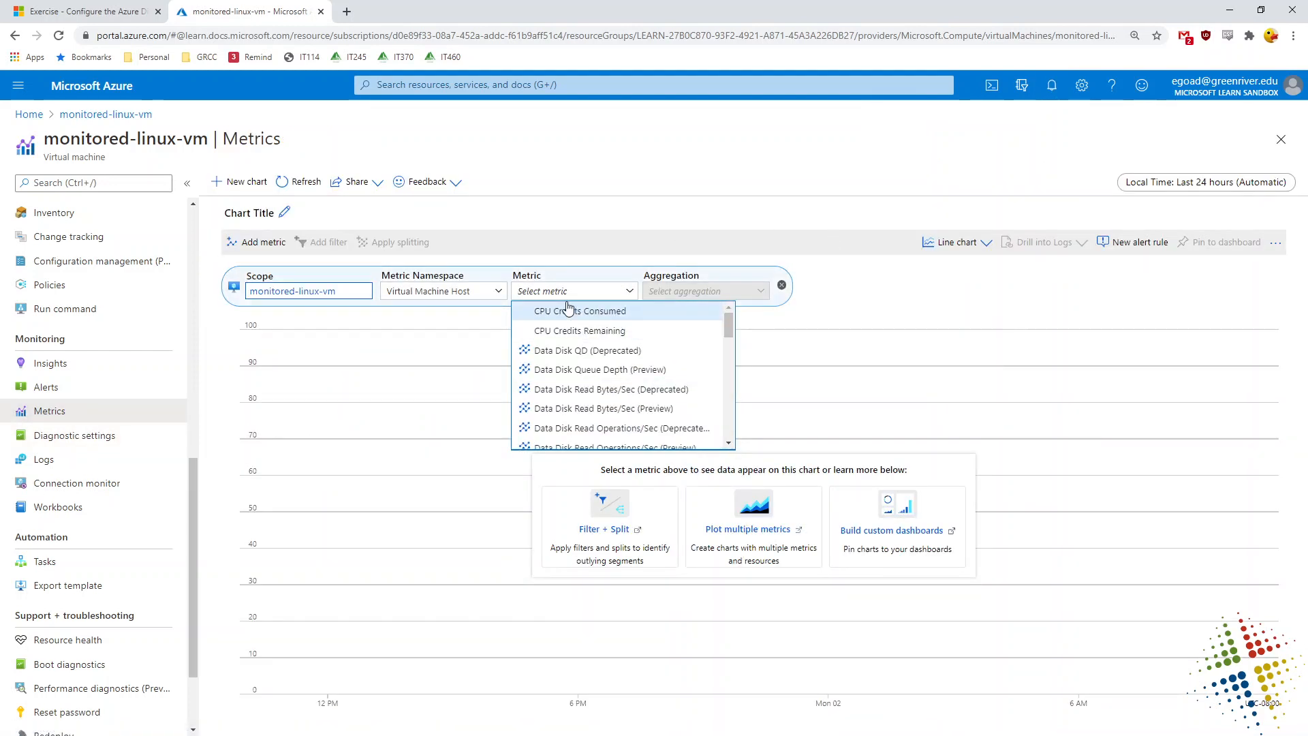
drag(729, 328, 725, 430)
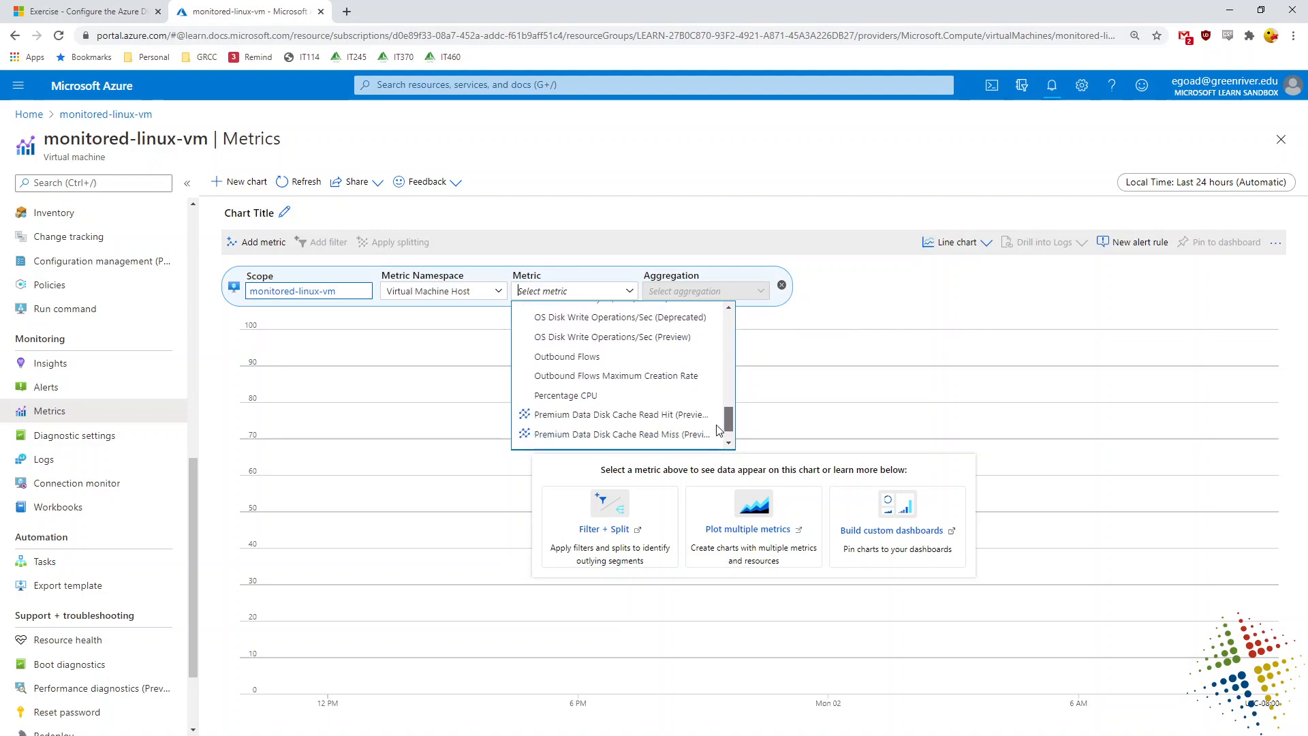
click(668, 396)
click(758, 290)
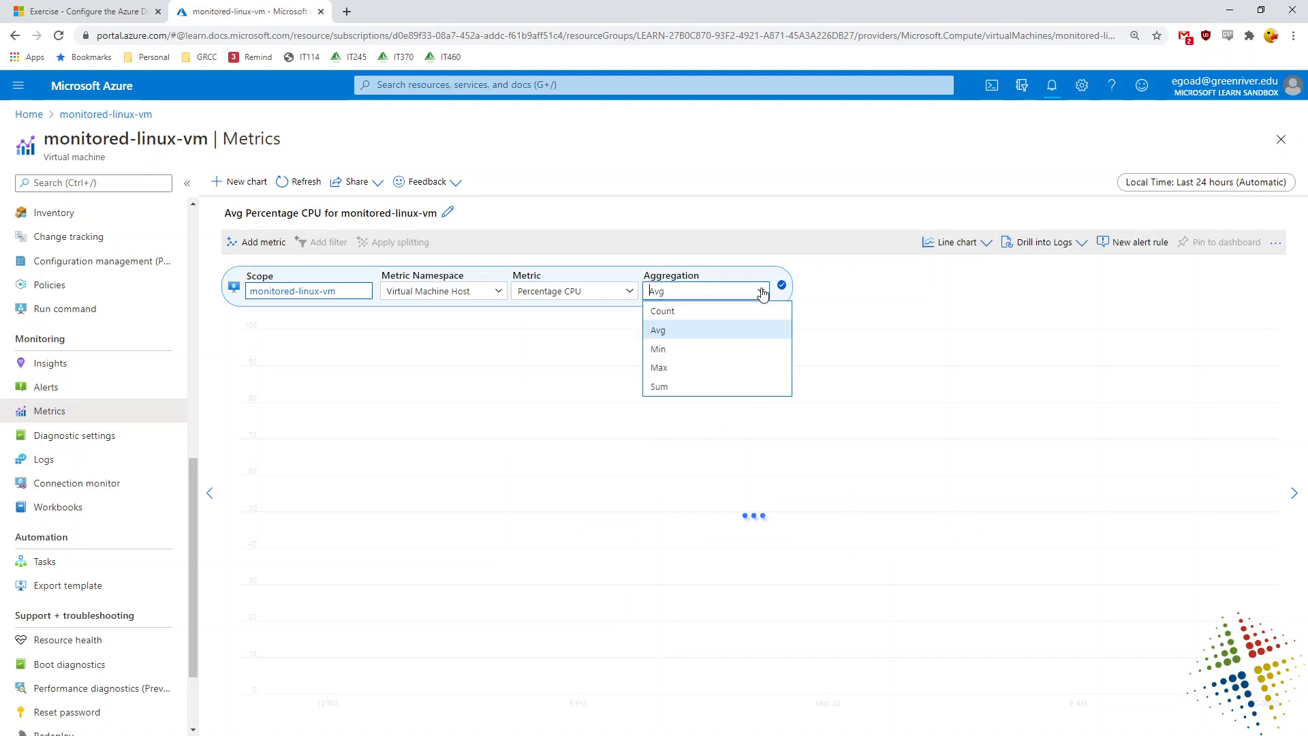
click(677, 368)
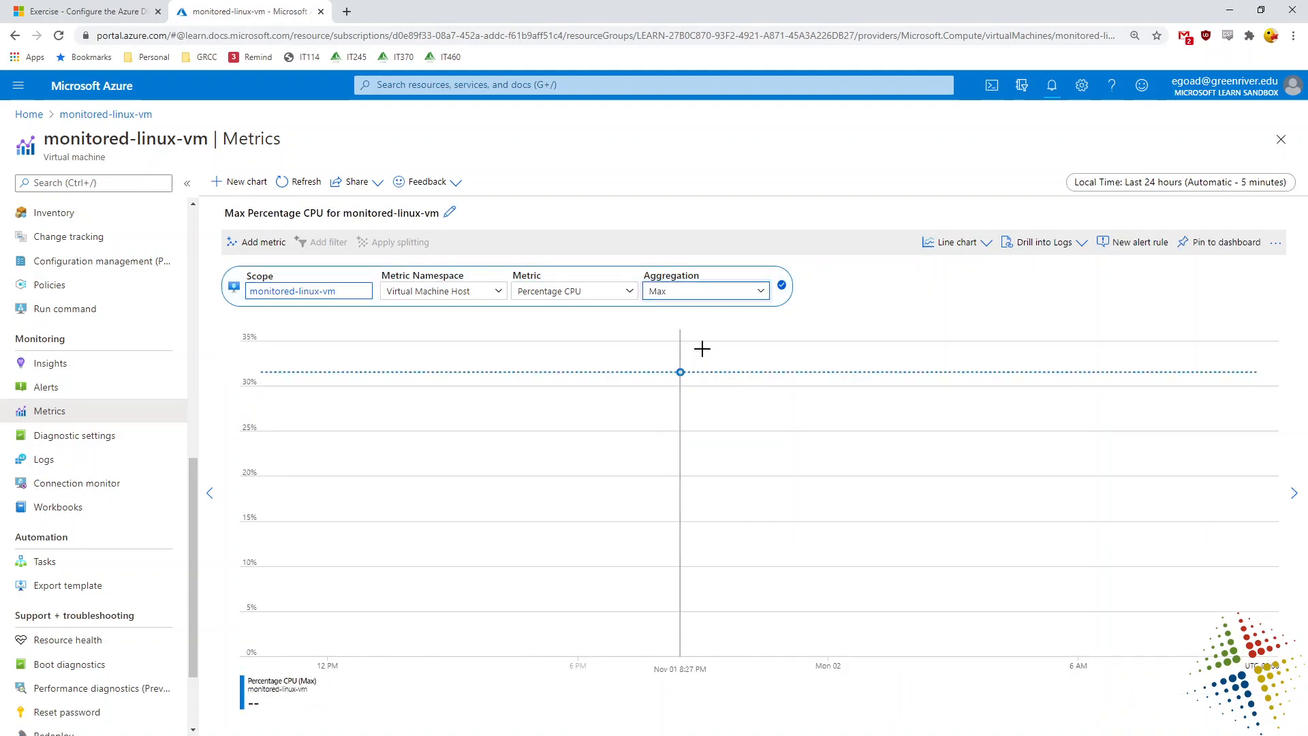
- Set the metrics chart's time range to the last 30 minutes
click(1253, 182)
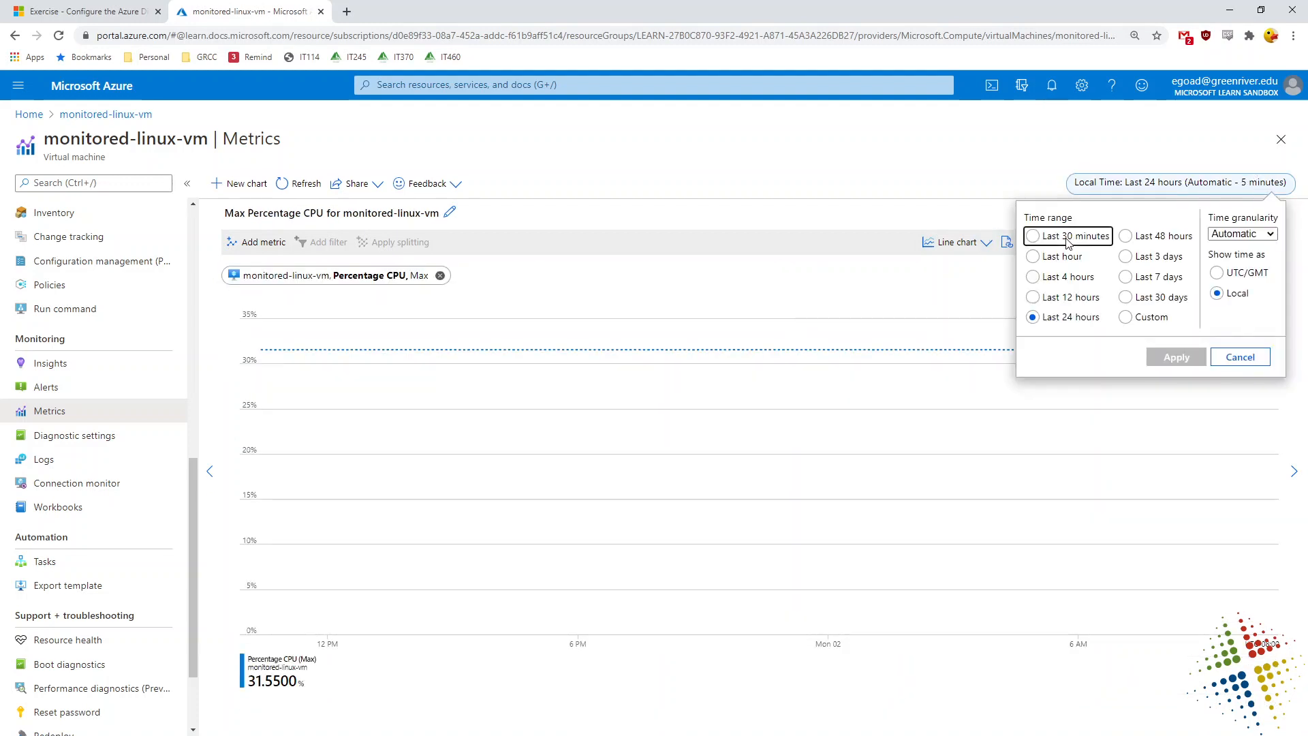
click(1067, 237)
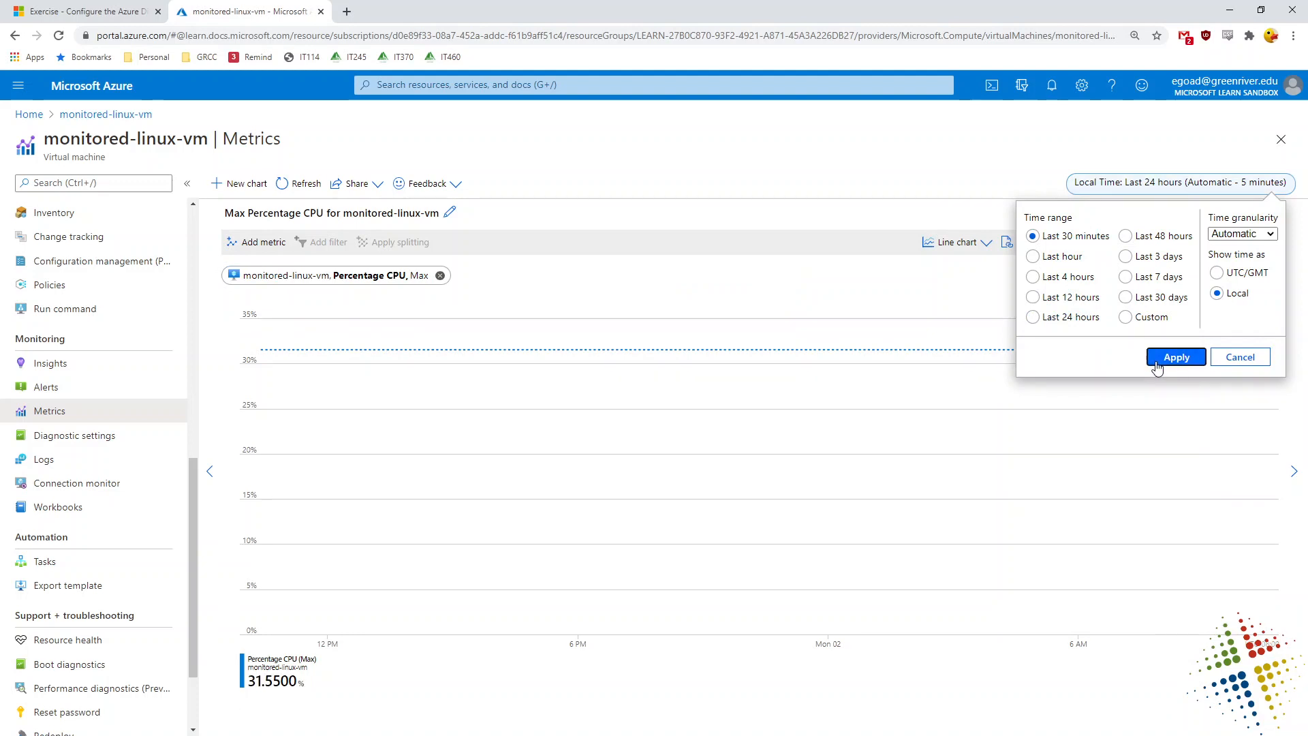
click(1176, 357)
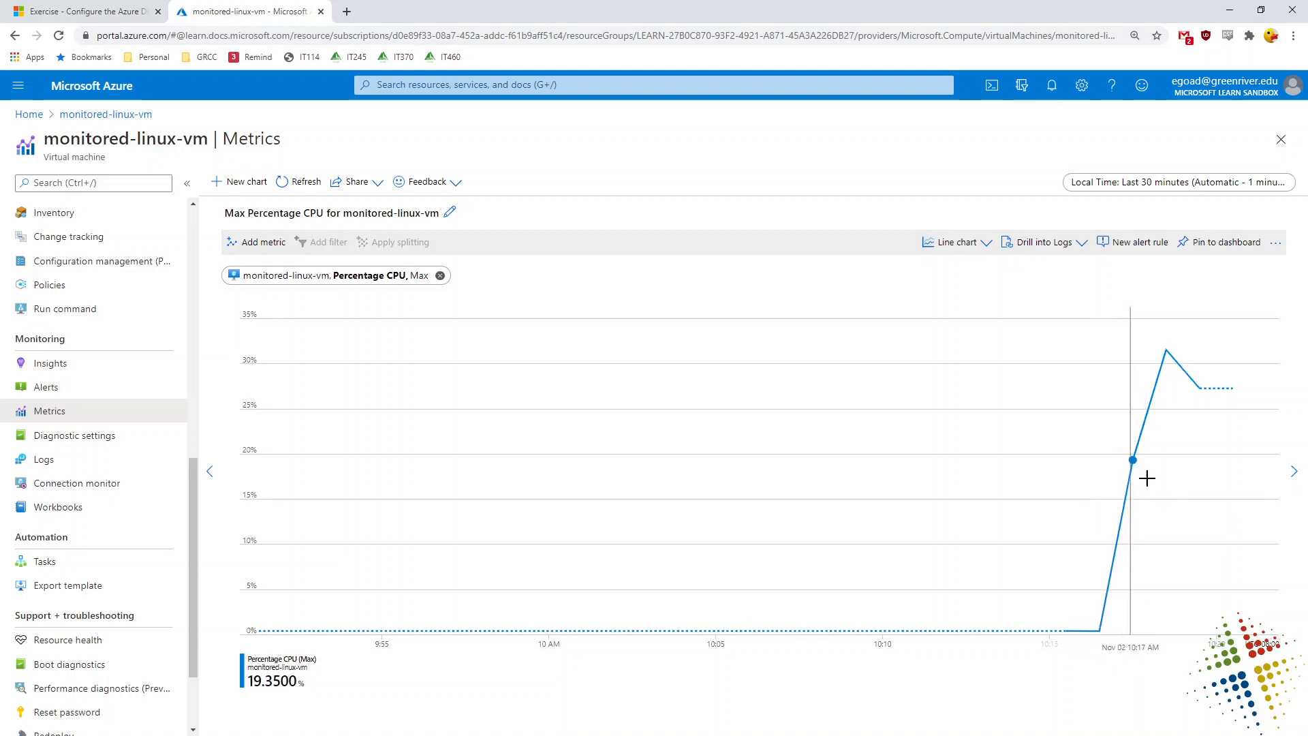
- Add the Inbound Flows and Data Disk Read Bytes/Sec (Preview) metrics to the chart with the Avg aggregation
click(276, 243)
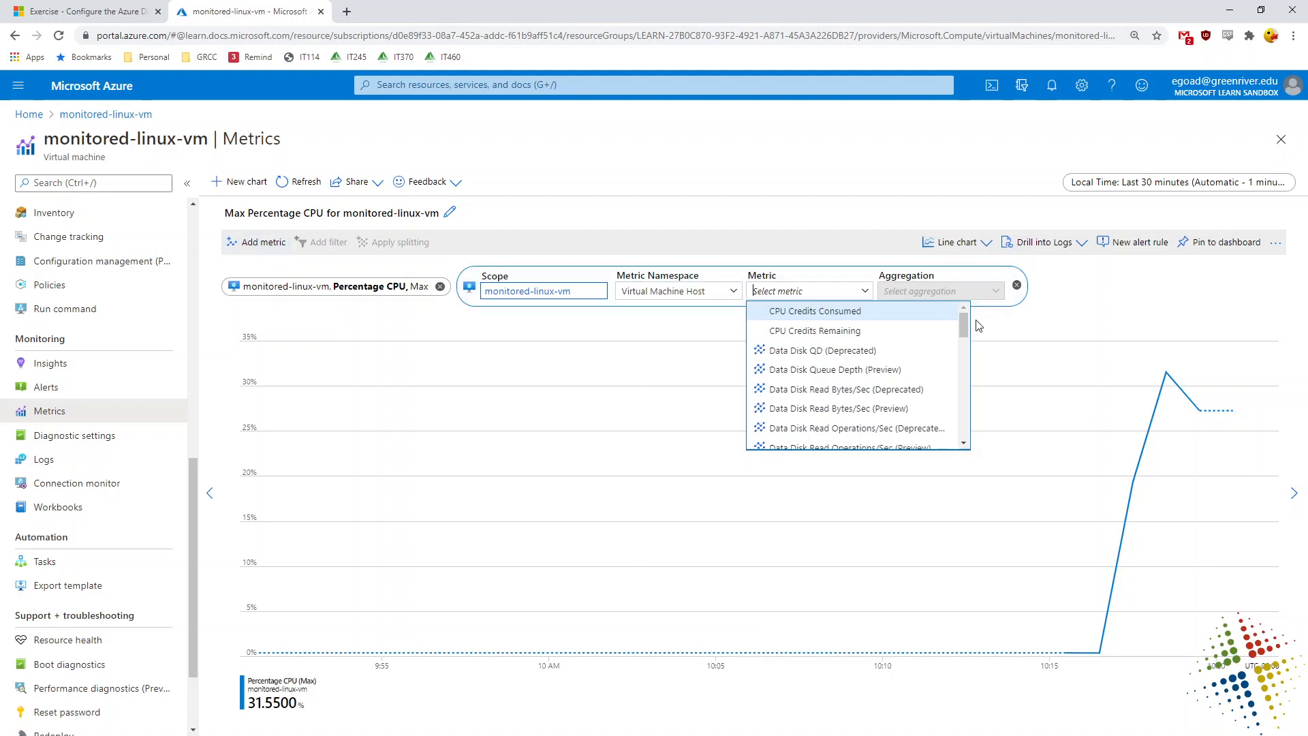
drag(964, 329, 966, 386)
click(940, 350)
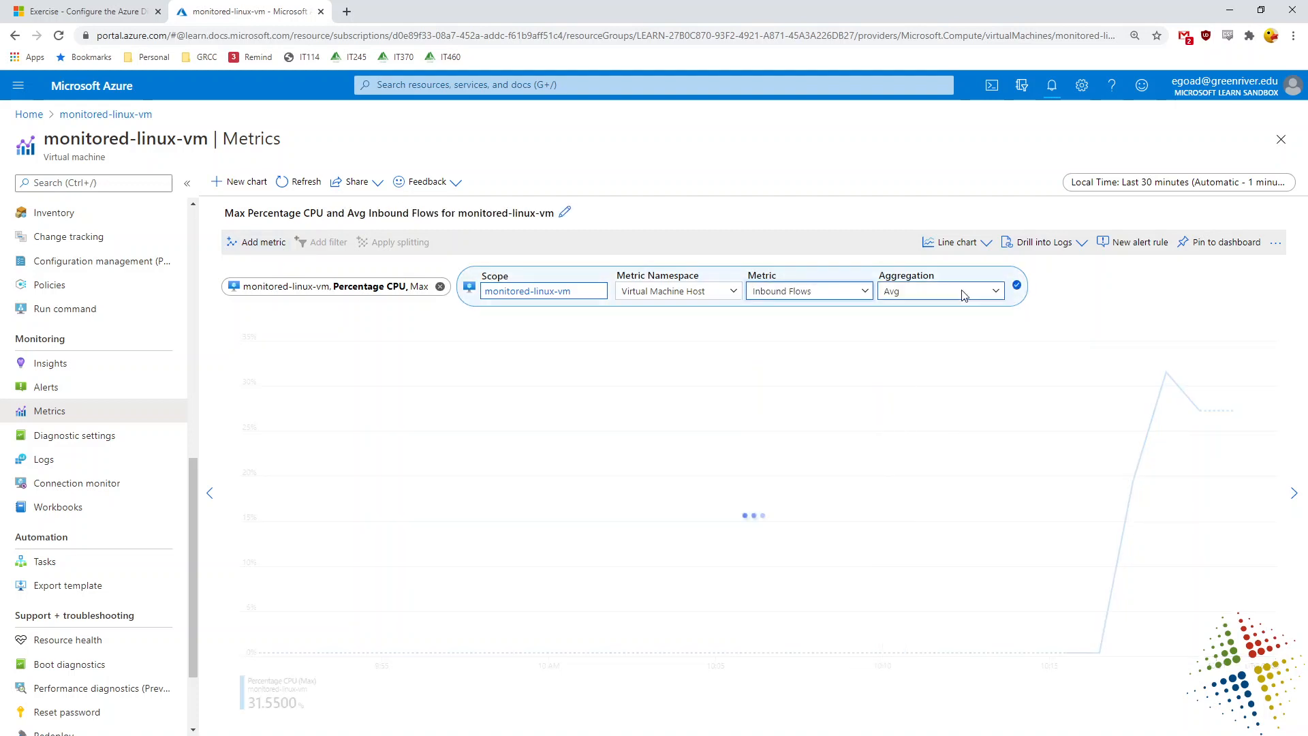
click(1116, 278)
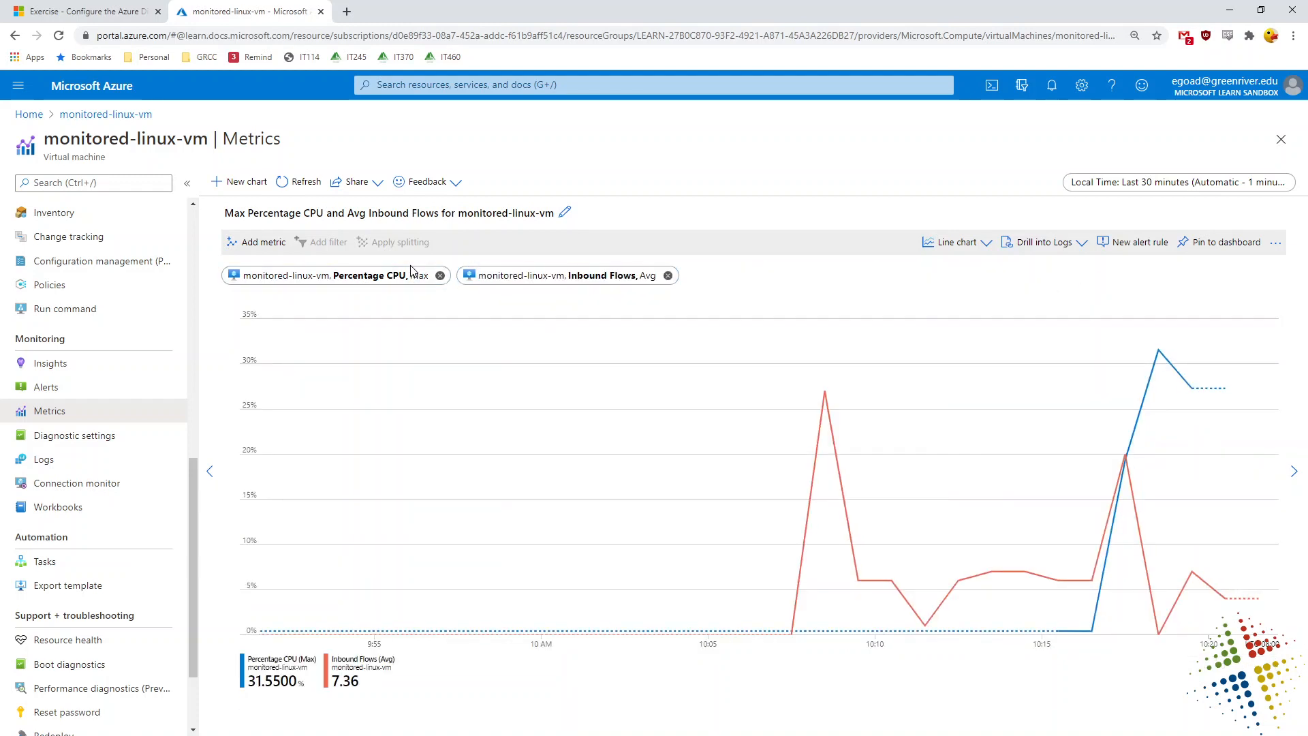
click(275, 245)
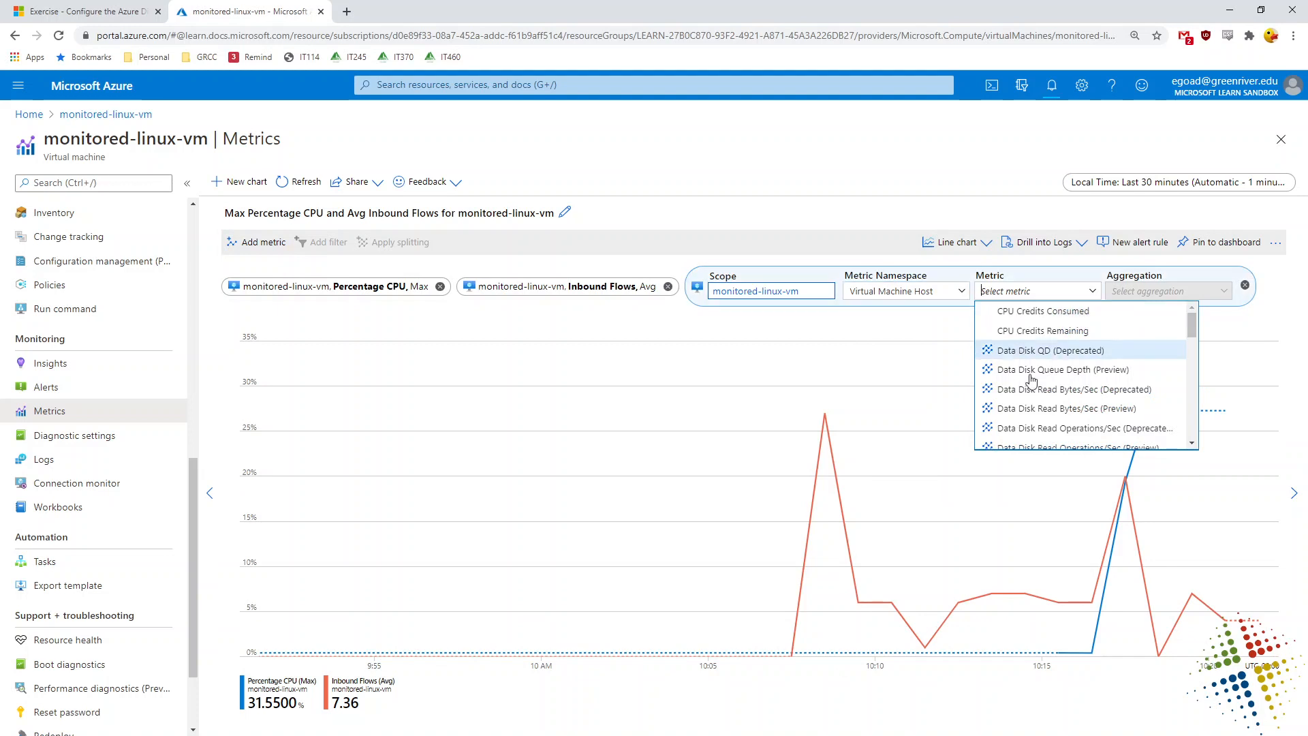
click(1052, 409)
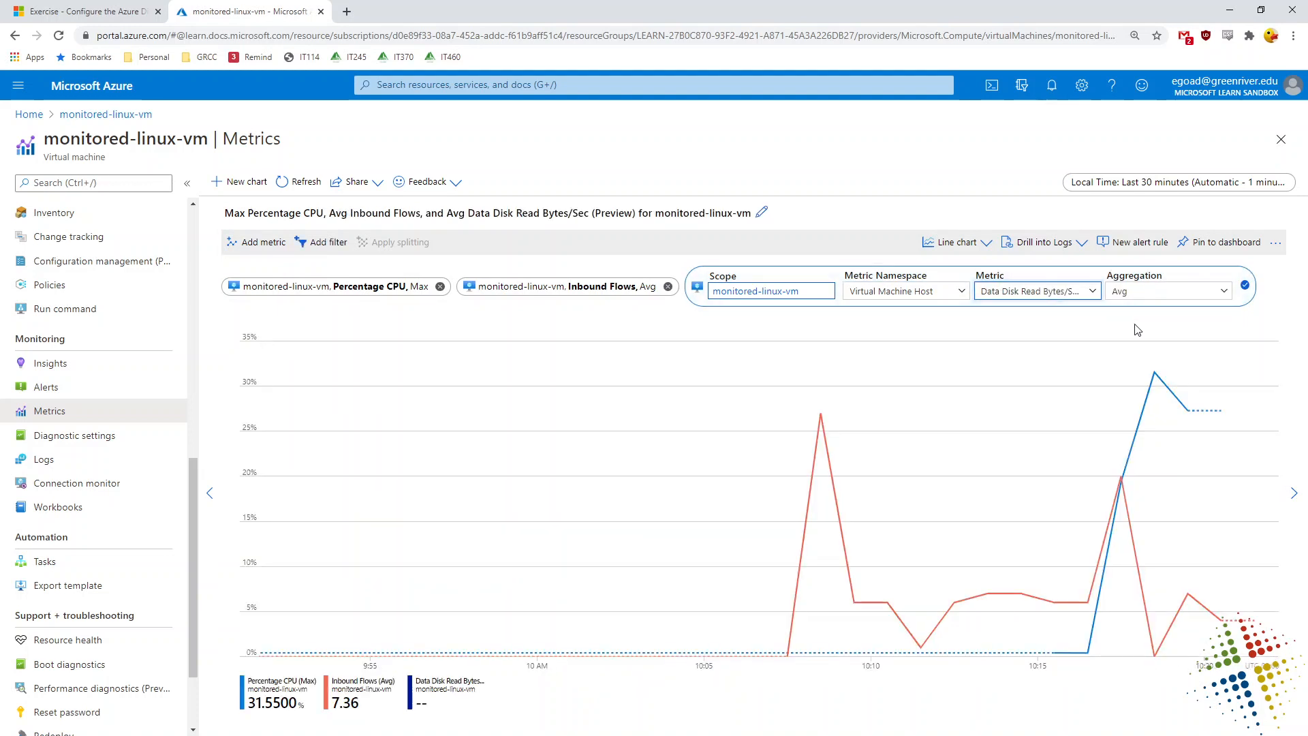
- Replace the Data Disk Read Bytes/Sec (Preview) metric on the chart with Data Disk Queue Depth (Preview), keeping the Avg aggregation
click(1091, 294)
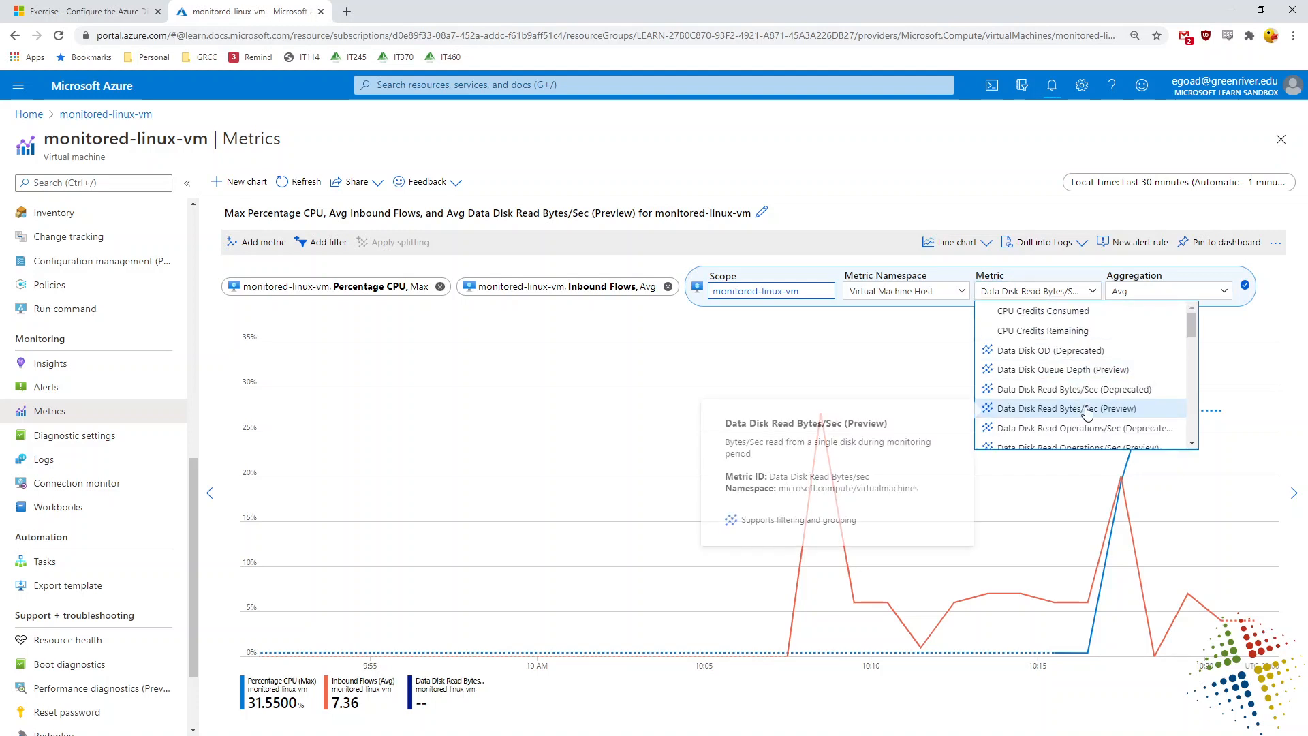
click(1089, 375)
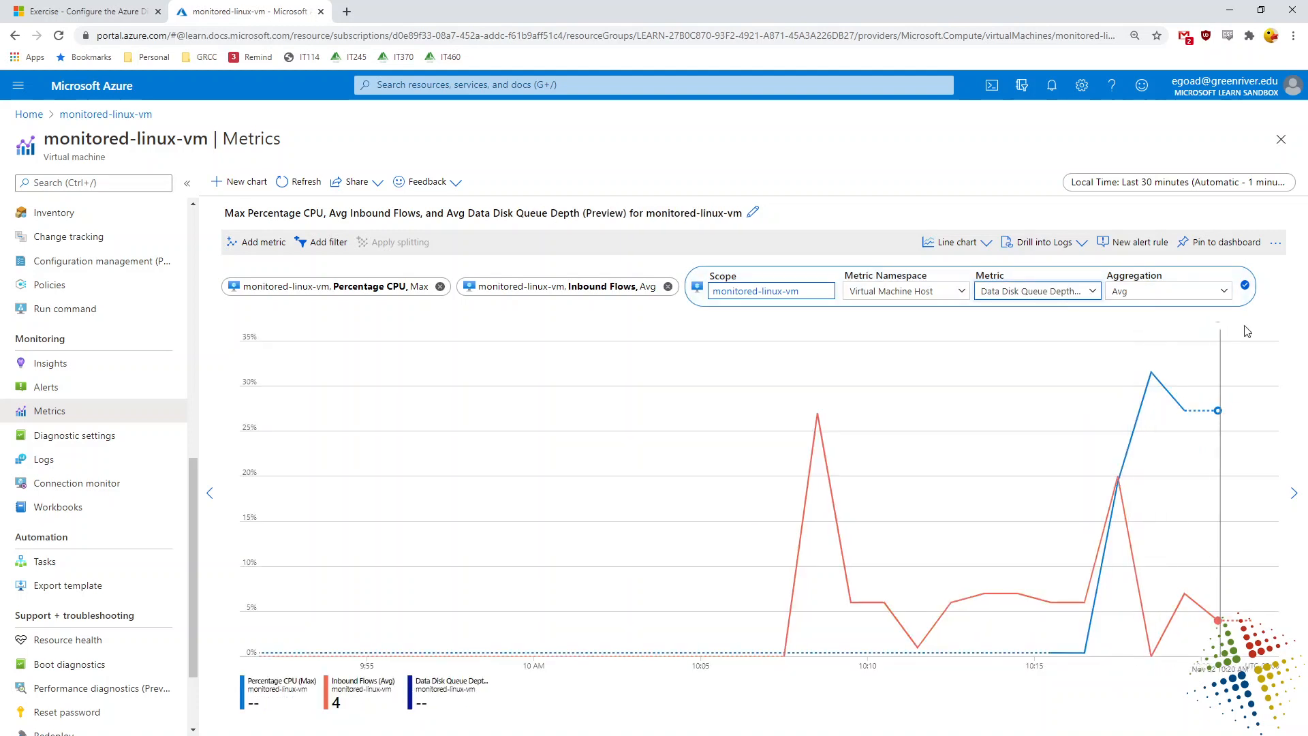
click(1274, 316)
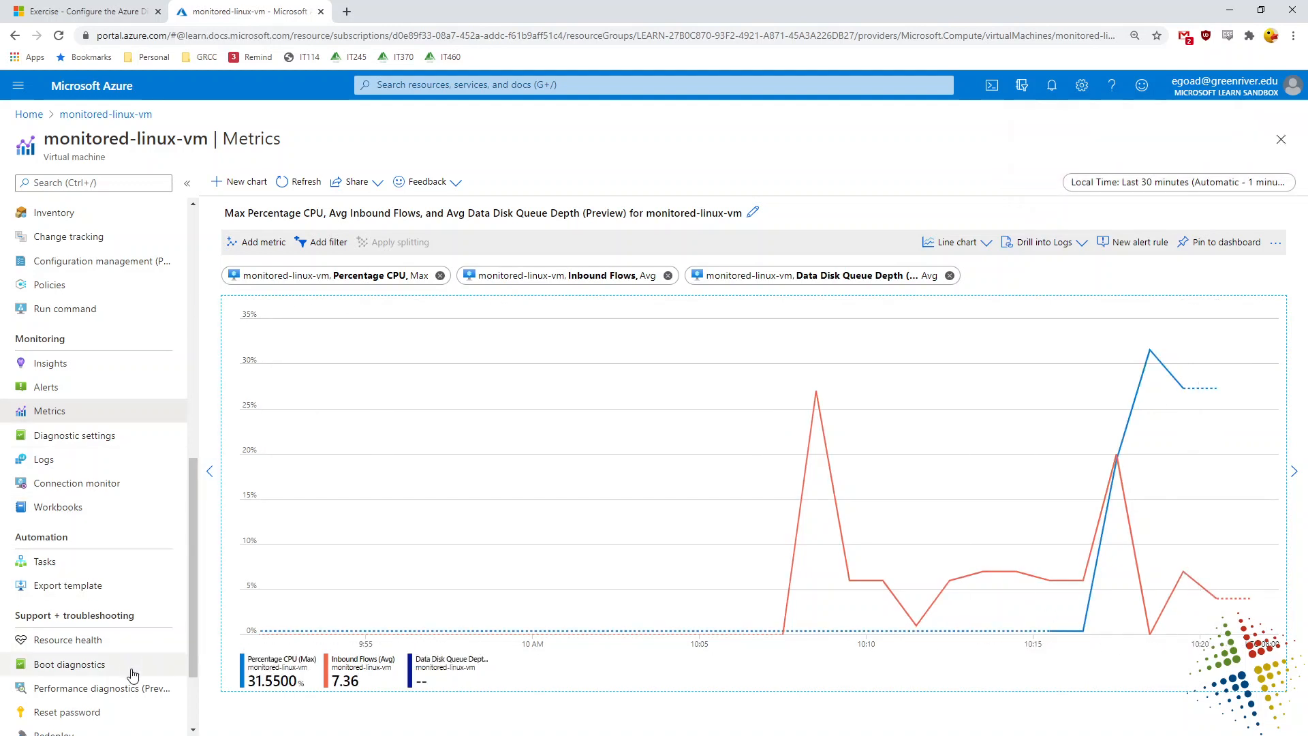
- View the console screenshot in the boot diagnostics of monitored-linux-vm
click(86, 672)
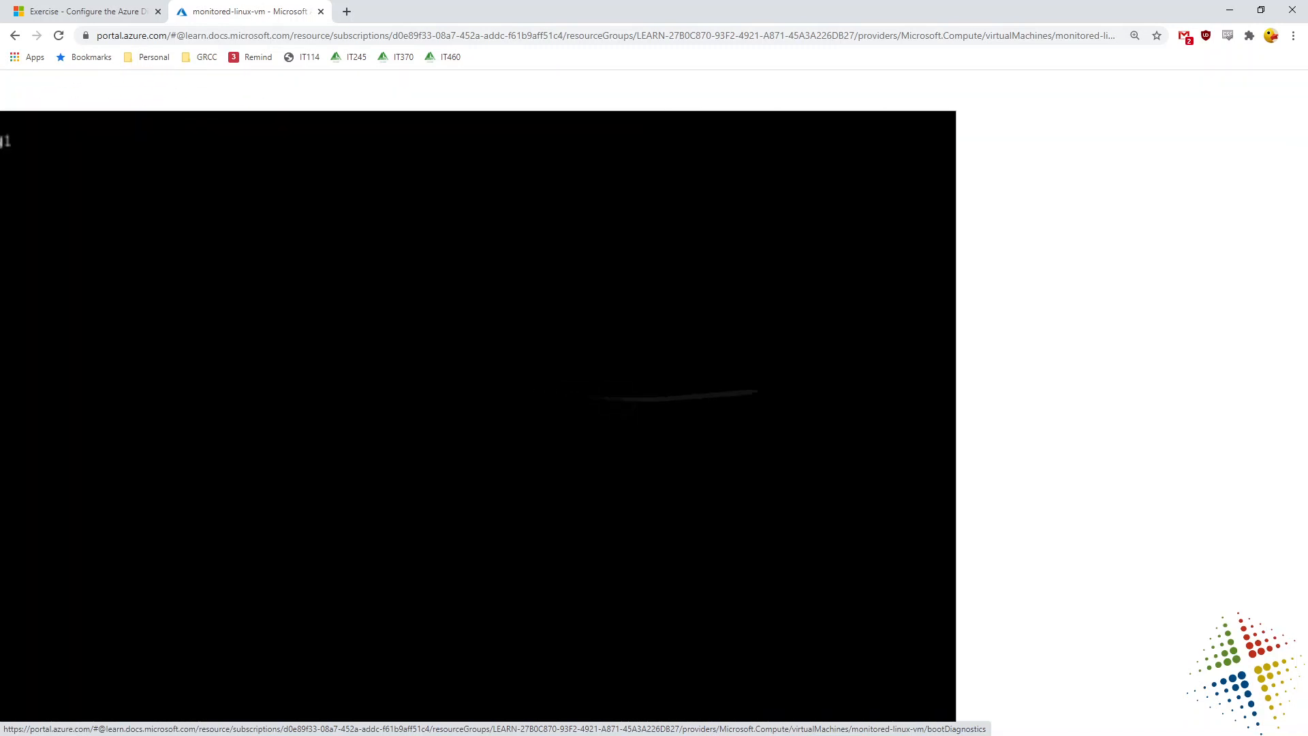
drag(664, 262, 821, 401)
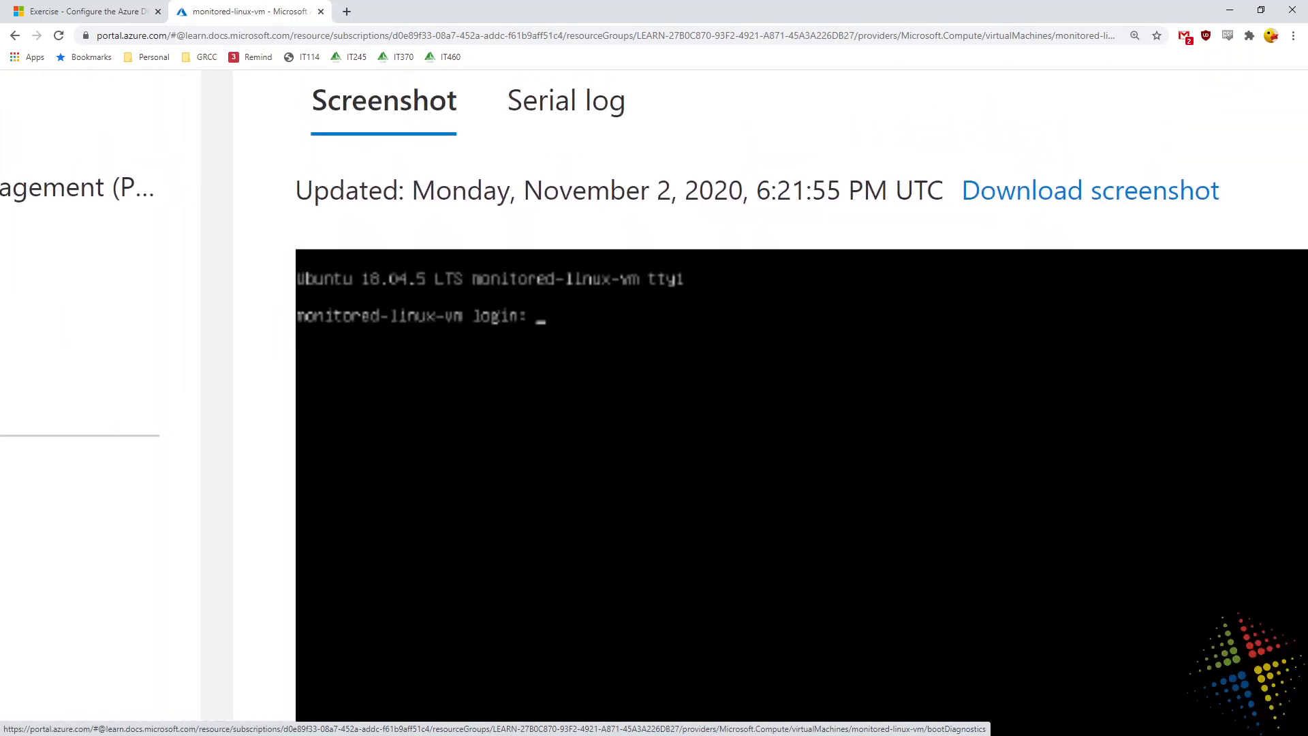
scroll(419, 256, up, 3)
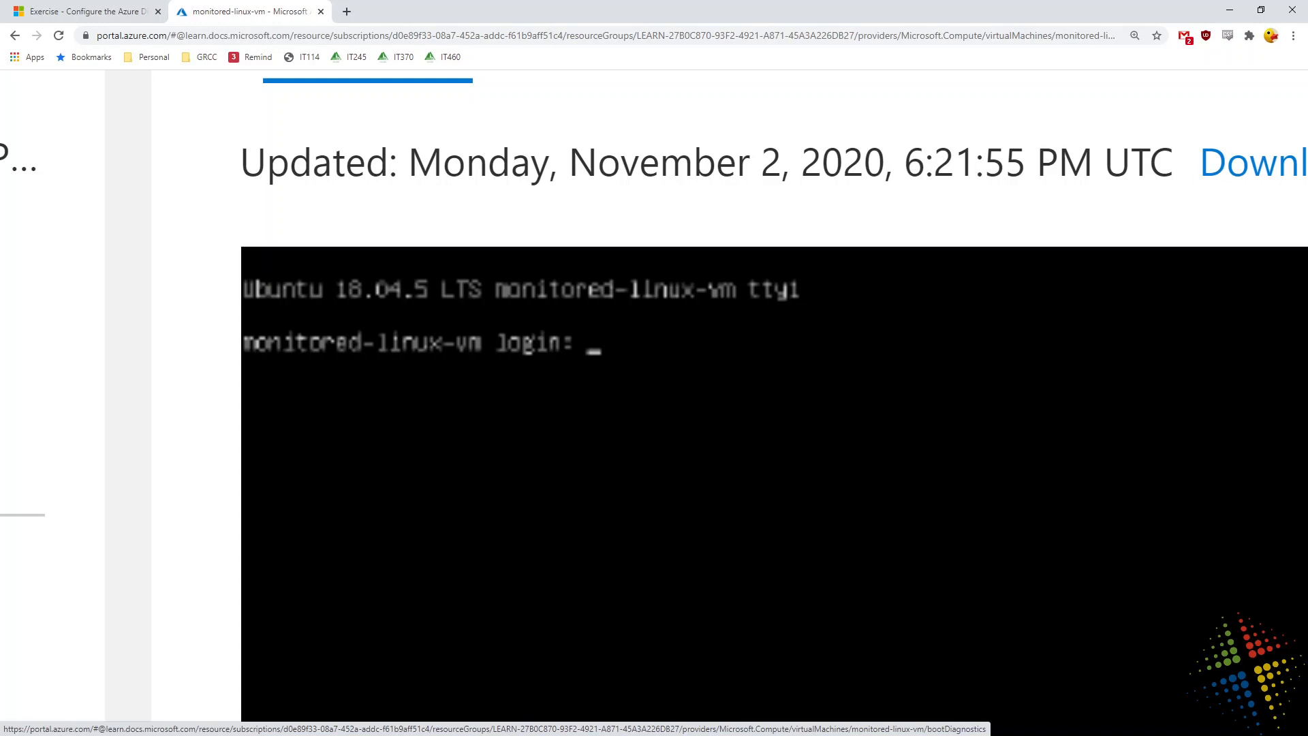
scroll(654, 402, down, 5)
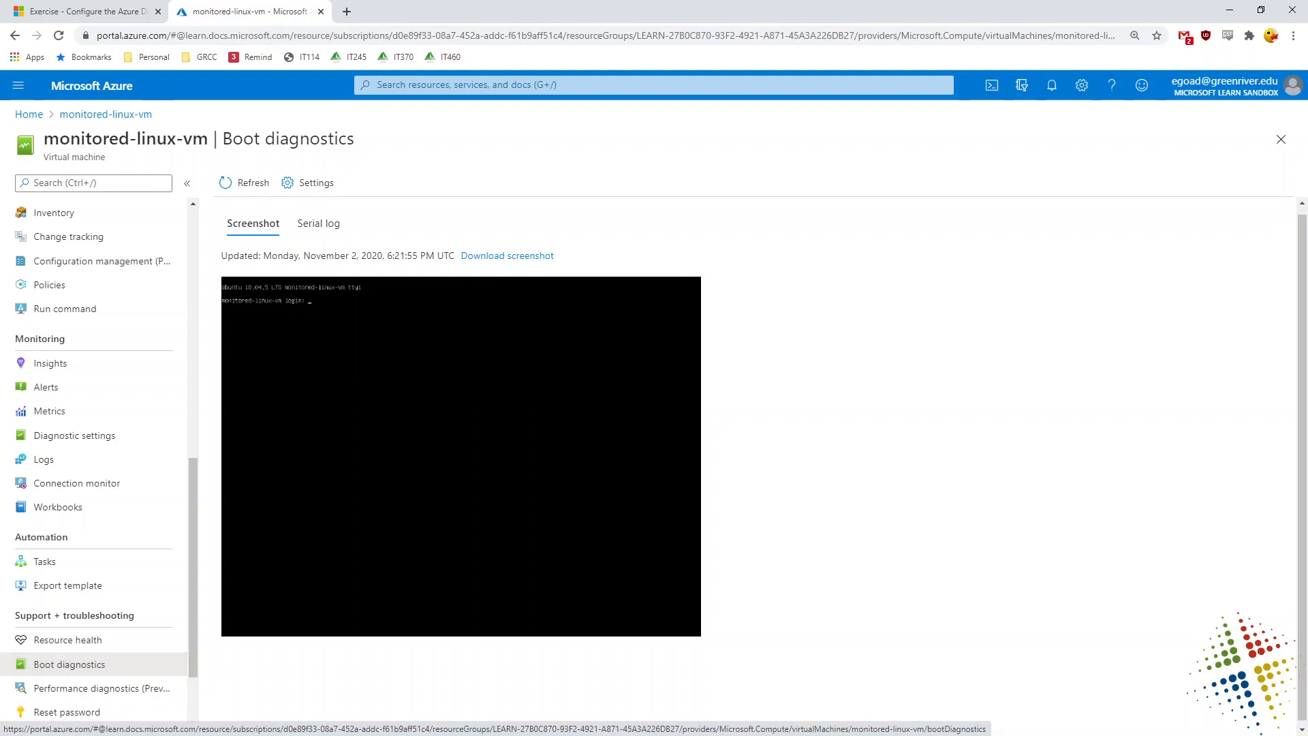
- Follow the diagnostic settings update notification to monitored-linux-vm and open the VM's diagnostic settings
click(1051, 85)
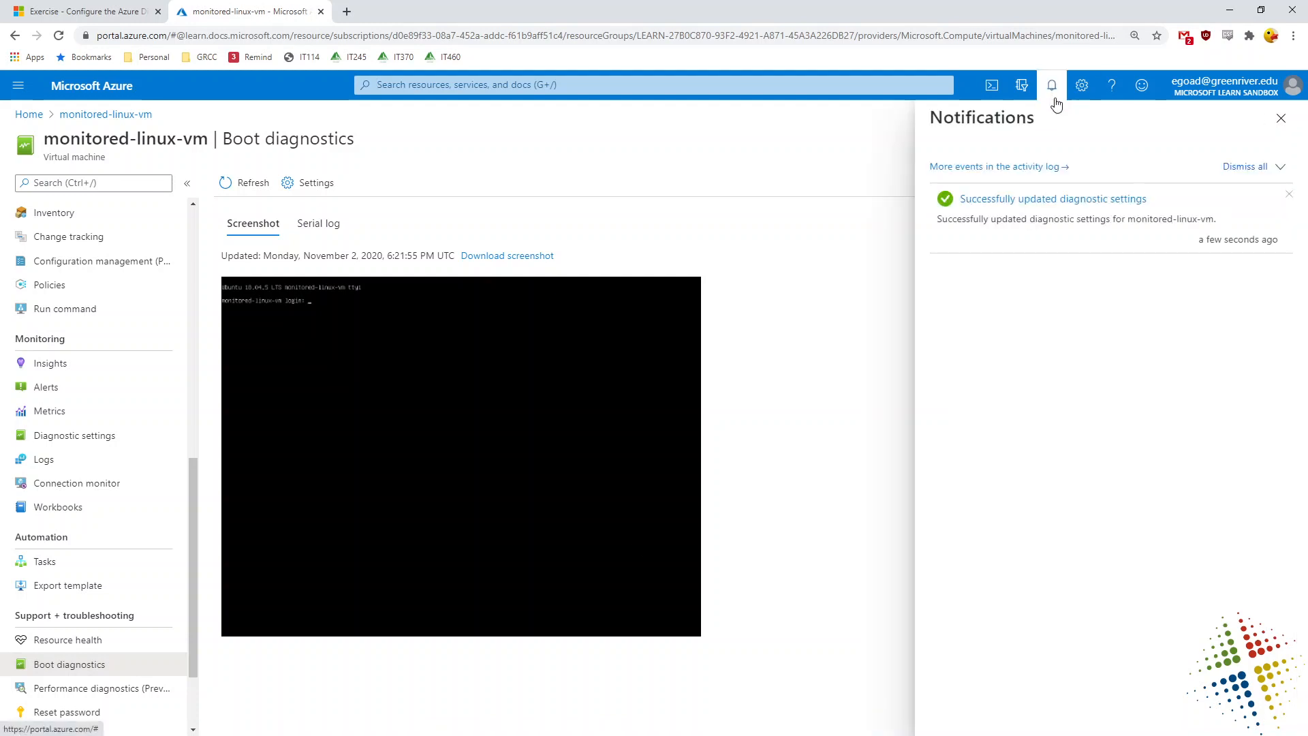
click(991, 209)
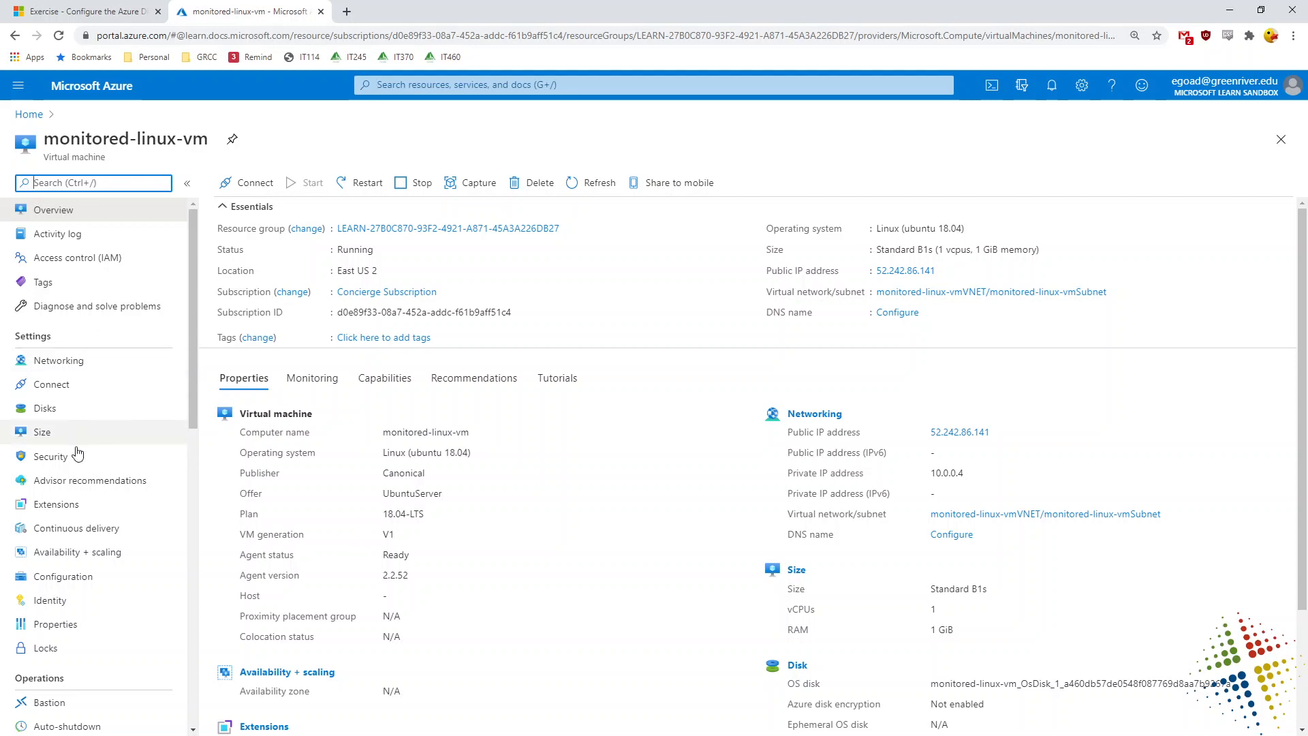
drag(194, 368, 187, 603)
click(81, 478)
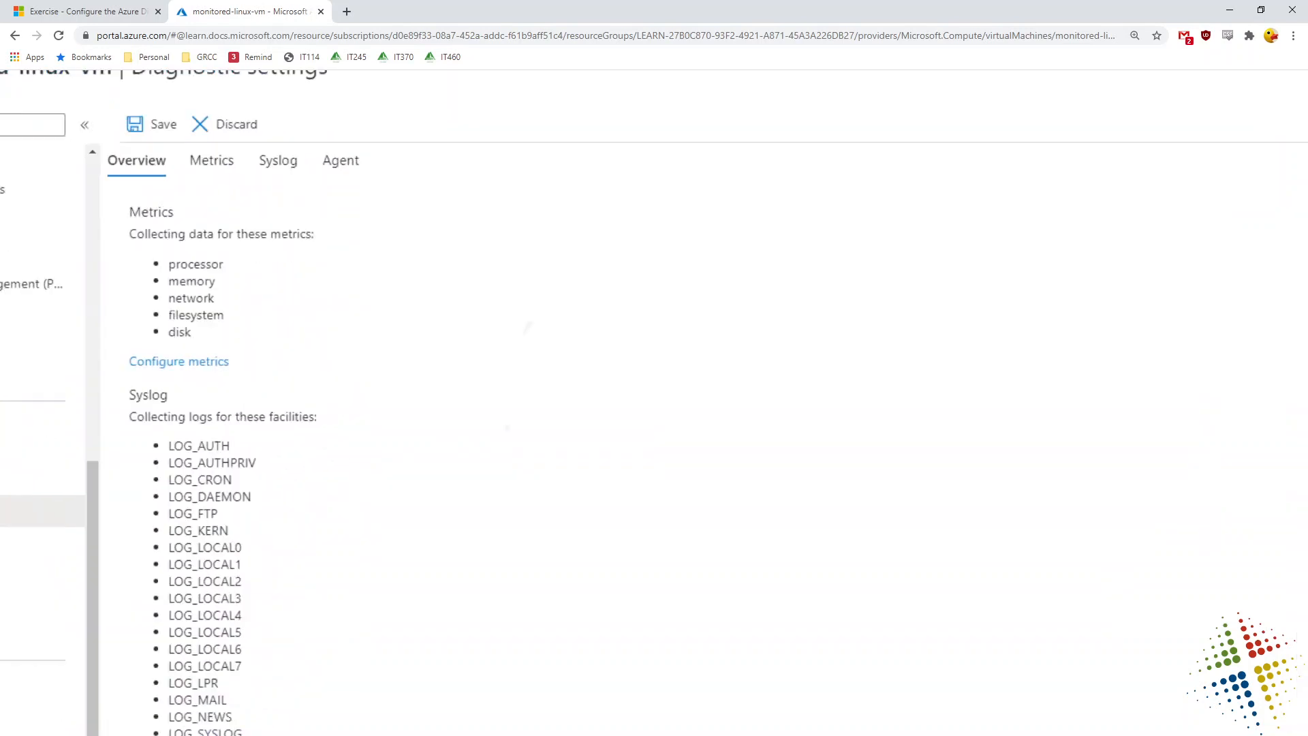
- Examine the diagnostic settings overview for the collected metrics, syslog facilities, agent storage account and boot diagnostics status
scroll(654, 401, left, 1)
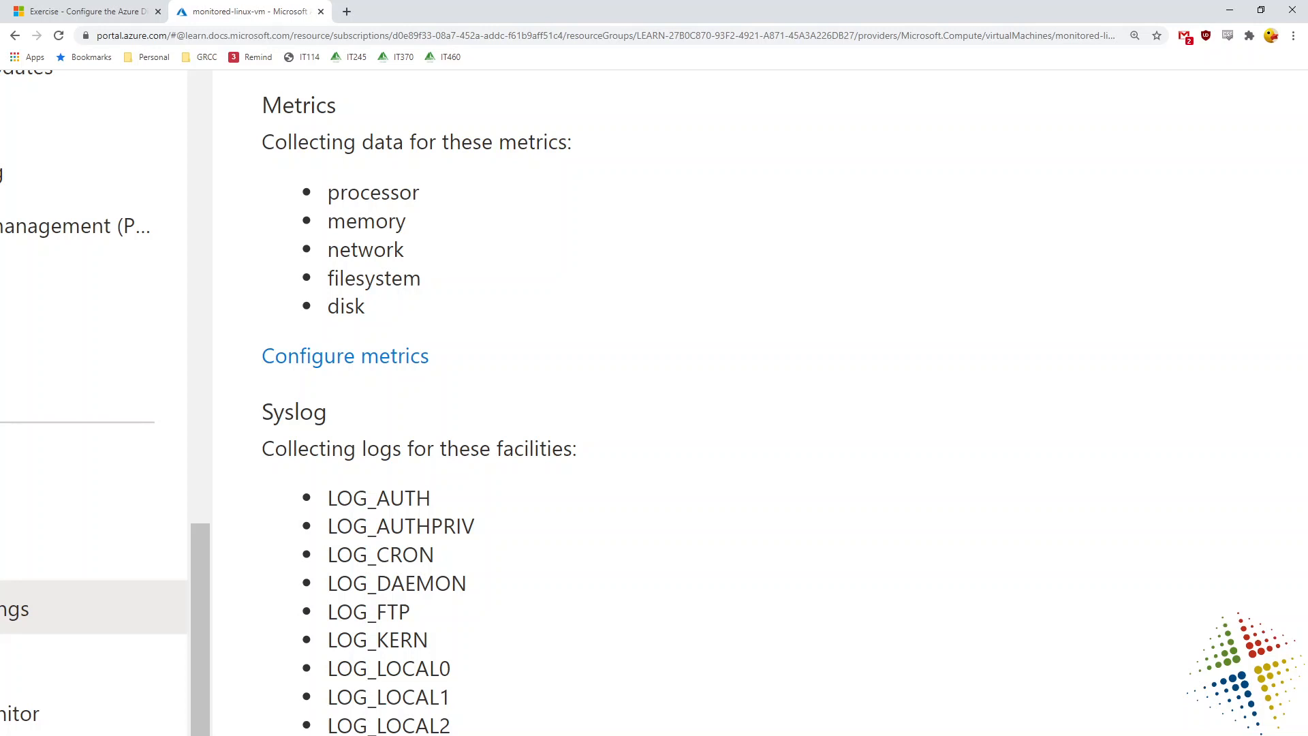
scroll(607, 402, down, 5)
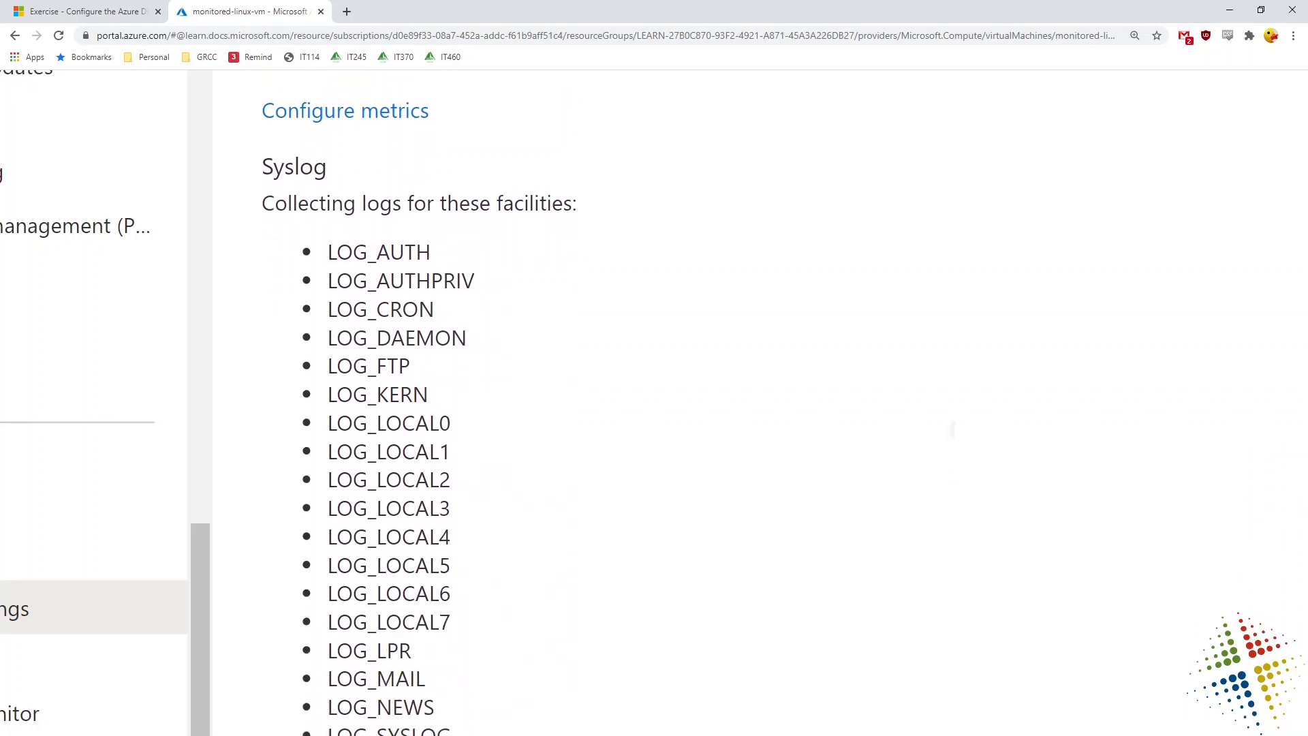
scroll(419, 402, down, 1)
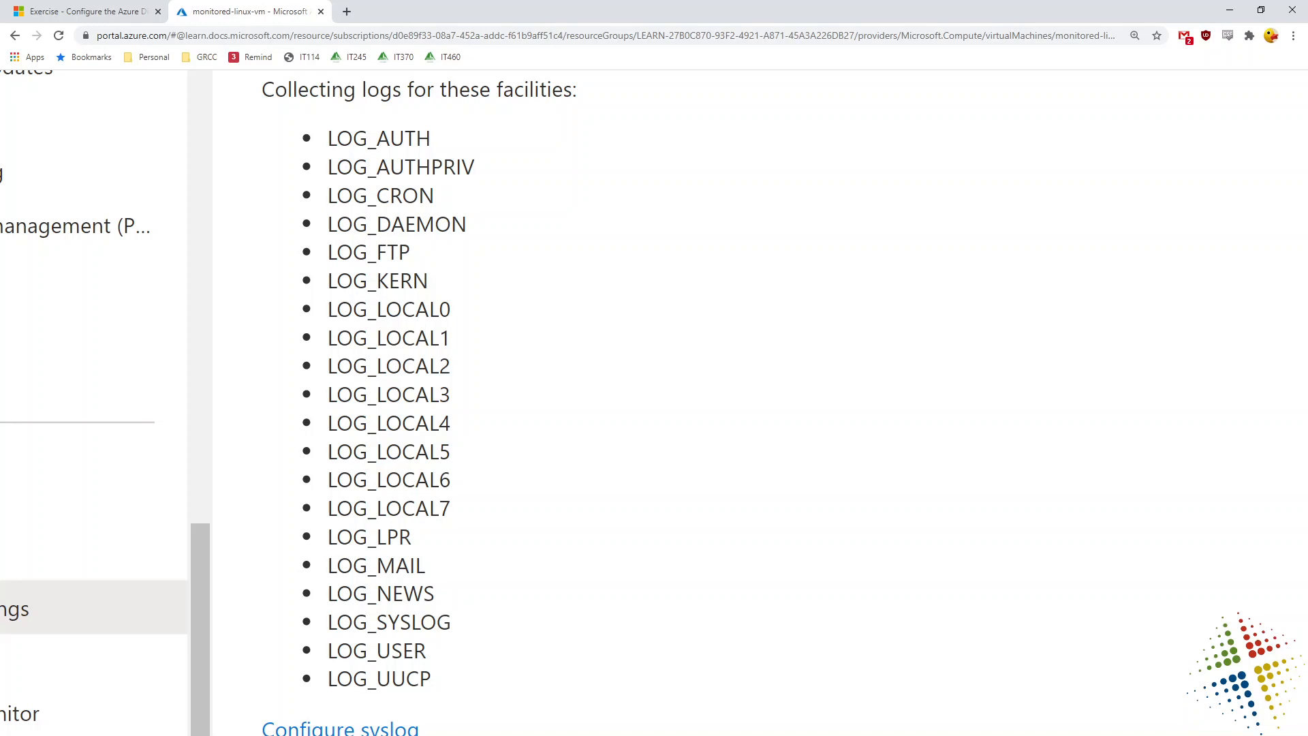
drag(432, 138, 328, 144)
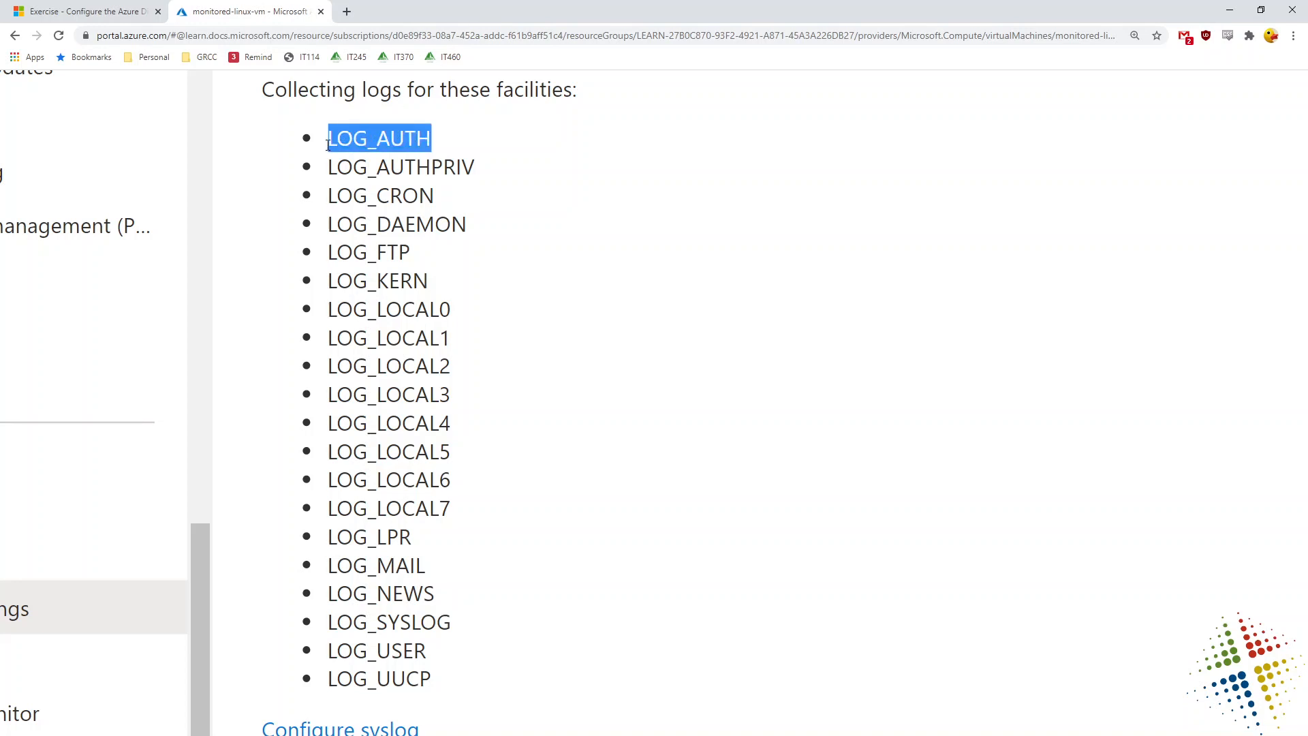
drag(434, 195, 329, 192)
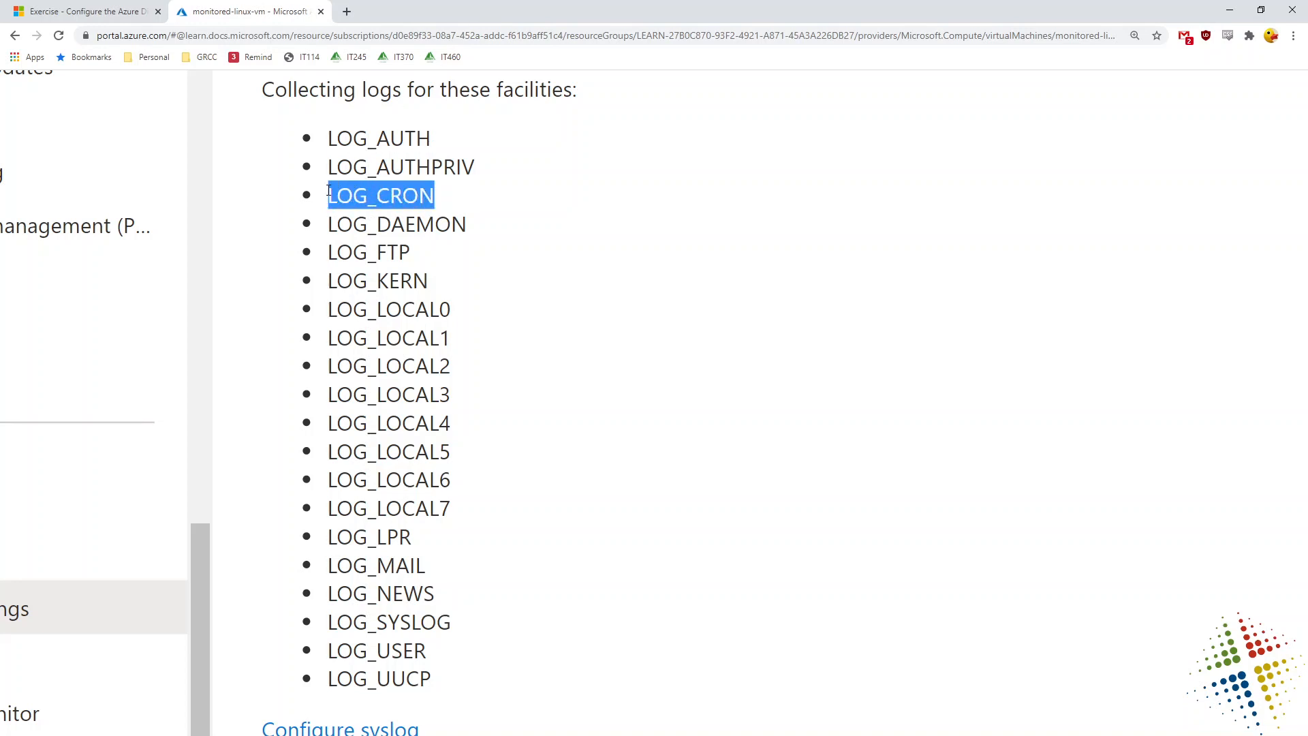
drag(475, 228, 292, 219)
drag(417, 264, 325, 260)
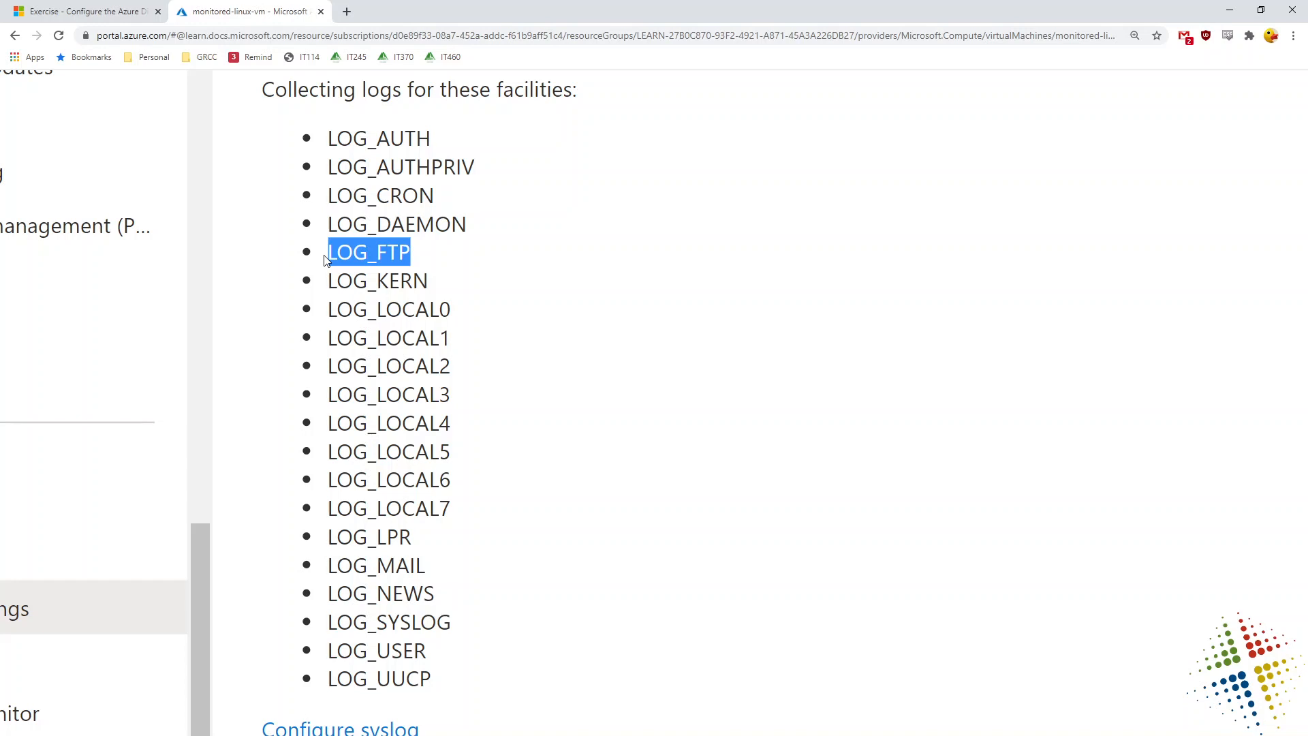
scroll(326, 261, down, 5)
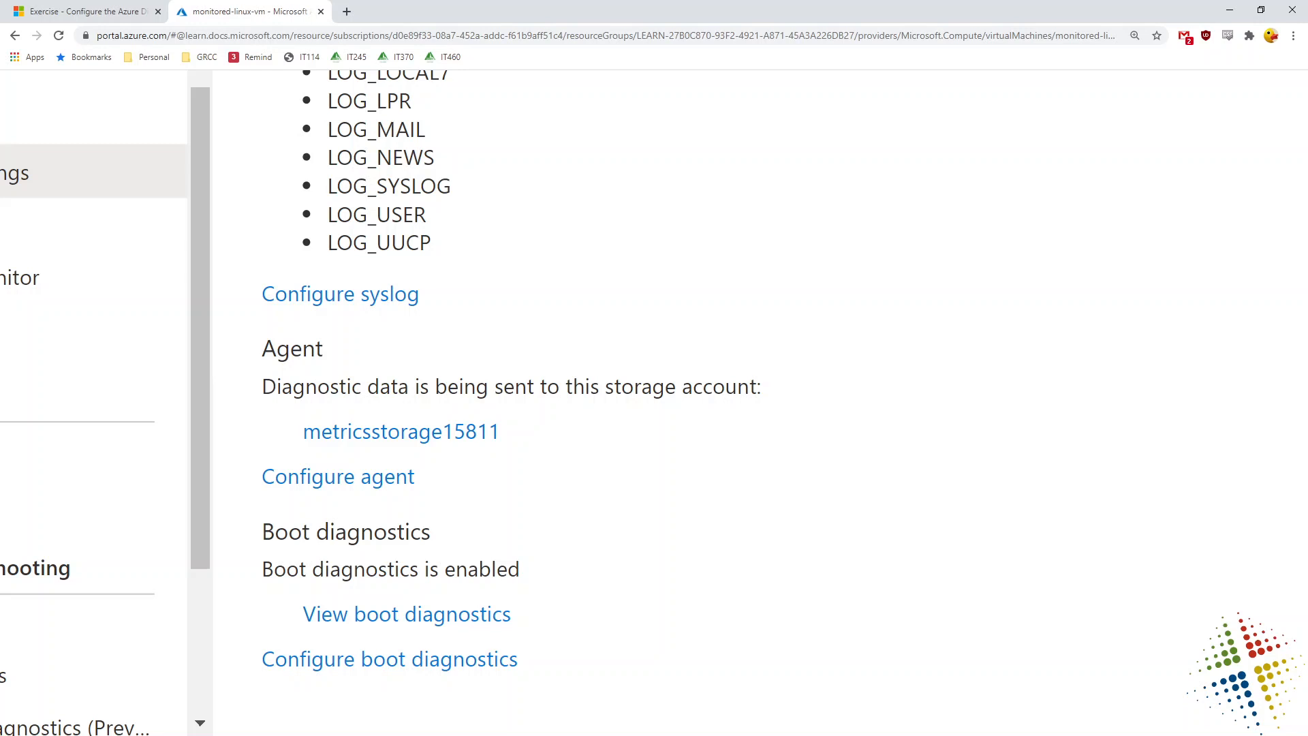
scroll(733, 330, up, 5)
scroll(733, 330, down, 5)
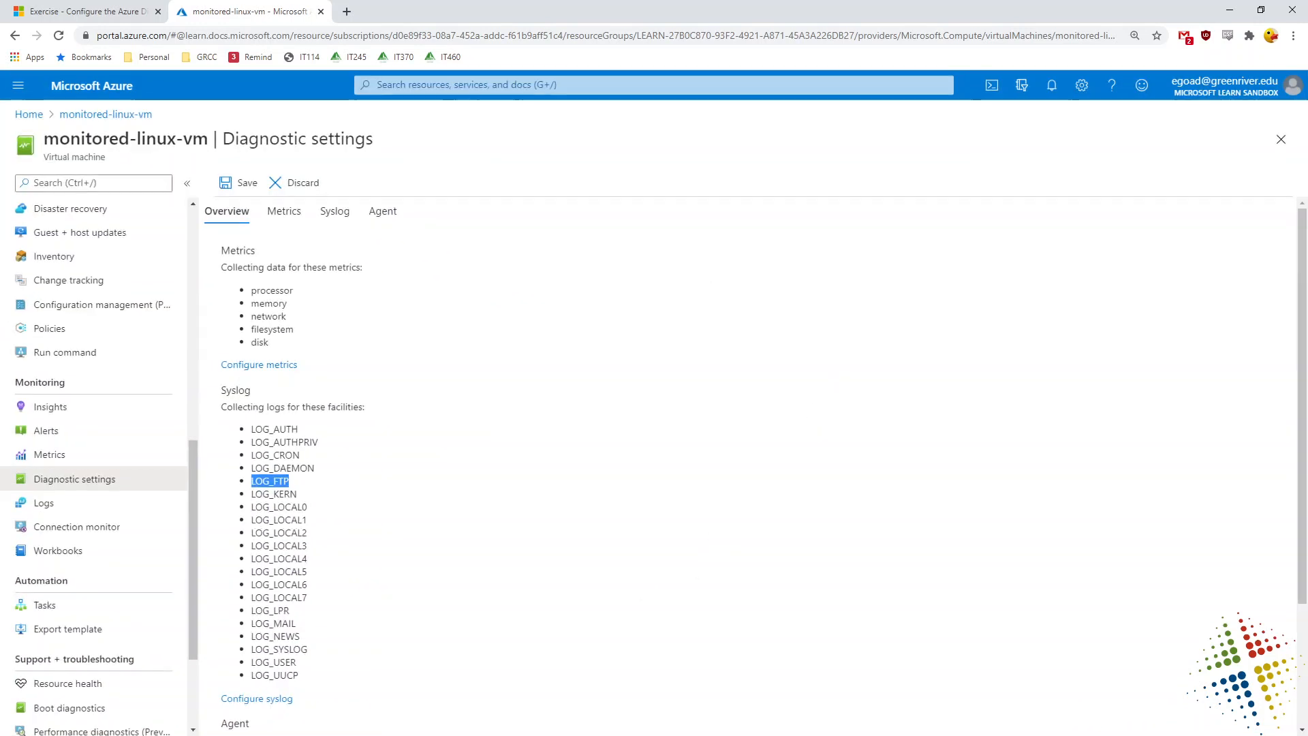
- Set the sample rate of the Processor, Memory and Network metrics to 60 seconds in the diagnostic settings
click(284, 211)
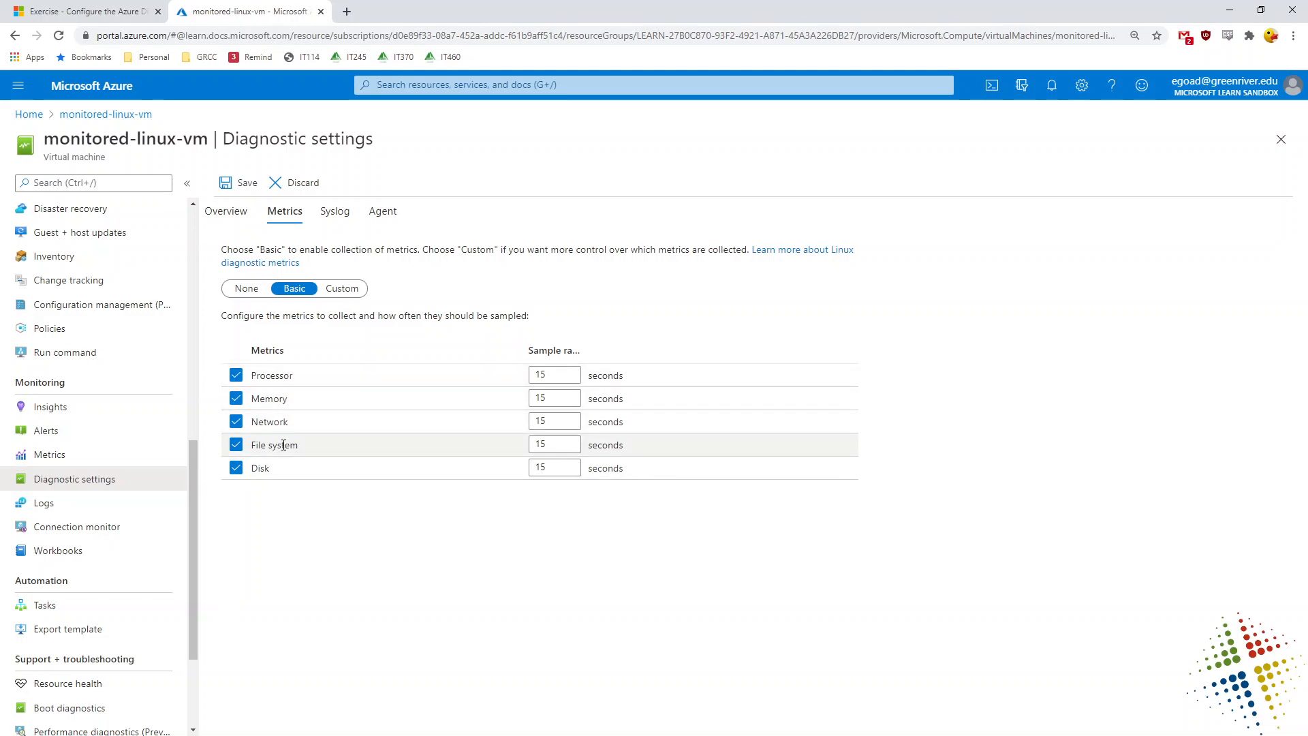
double_click(559, 375)
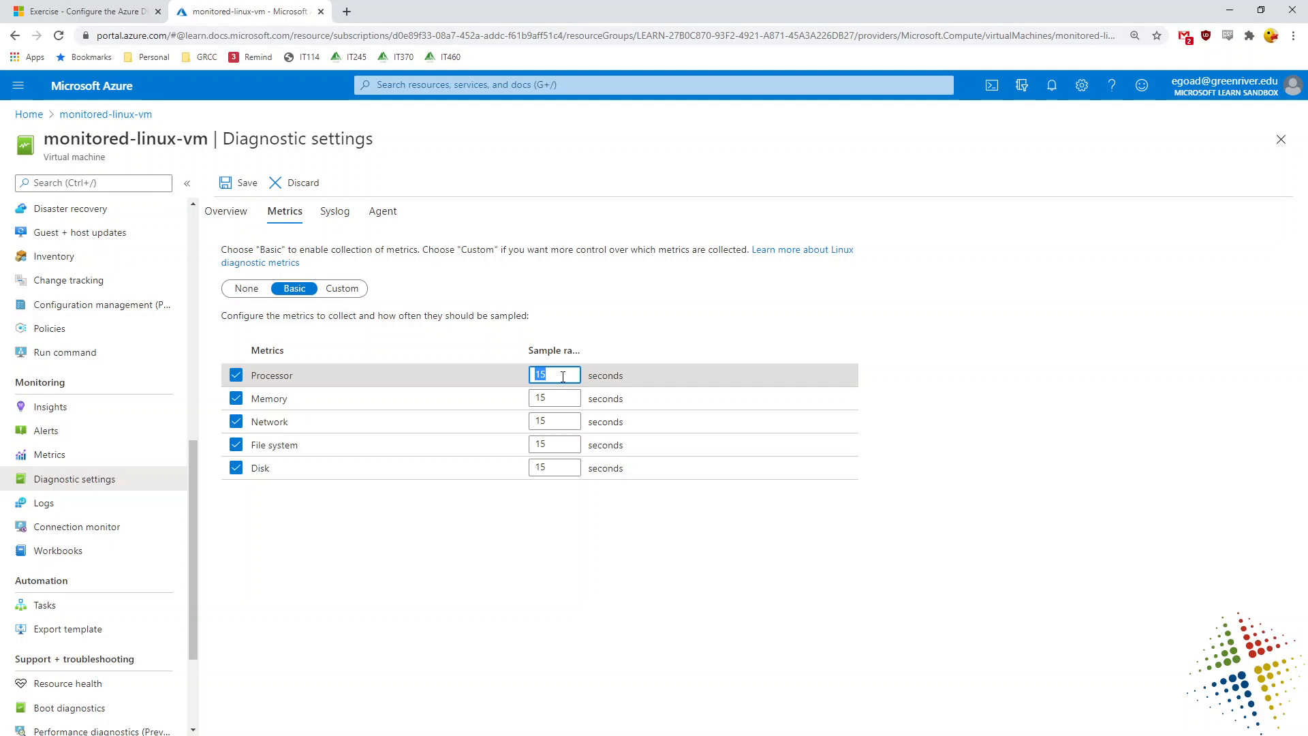
text(60)
double_click(548, 395)
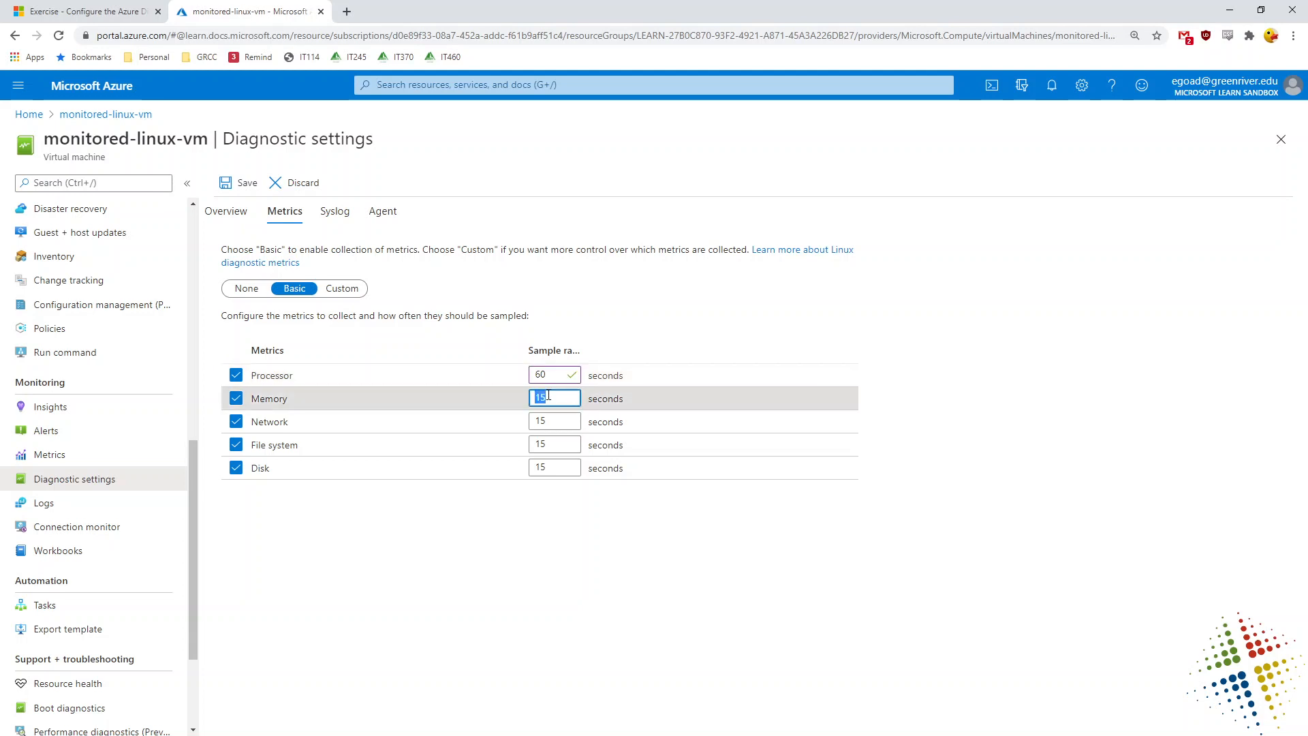
text(6)
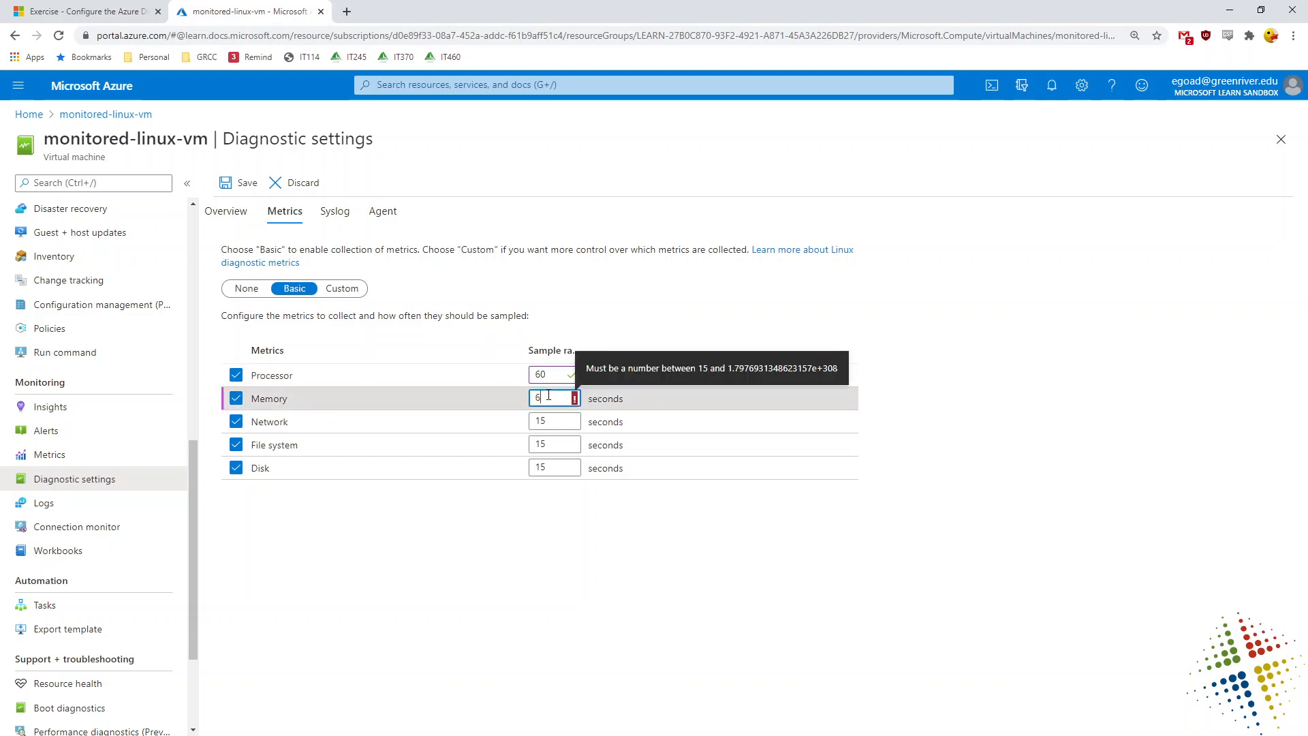
text(0)
click(551, 417)
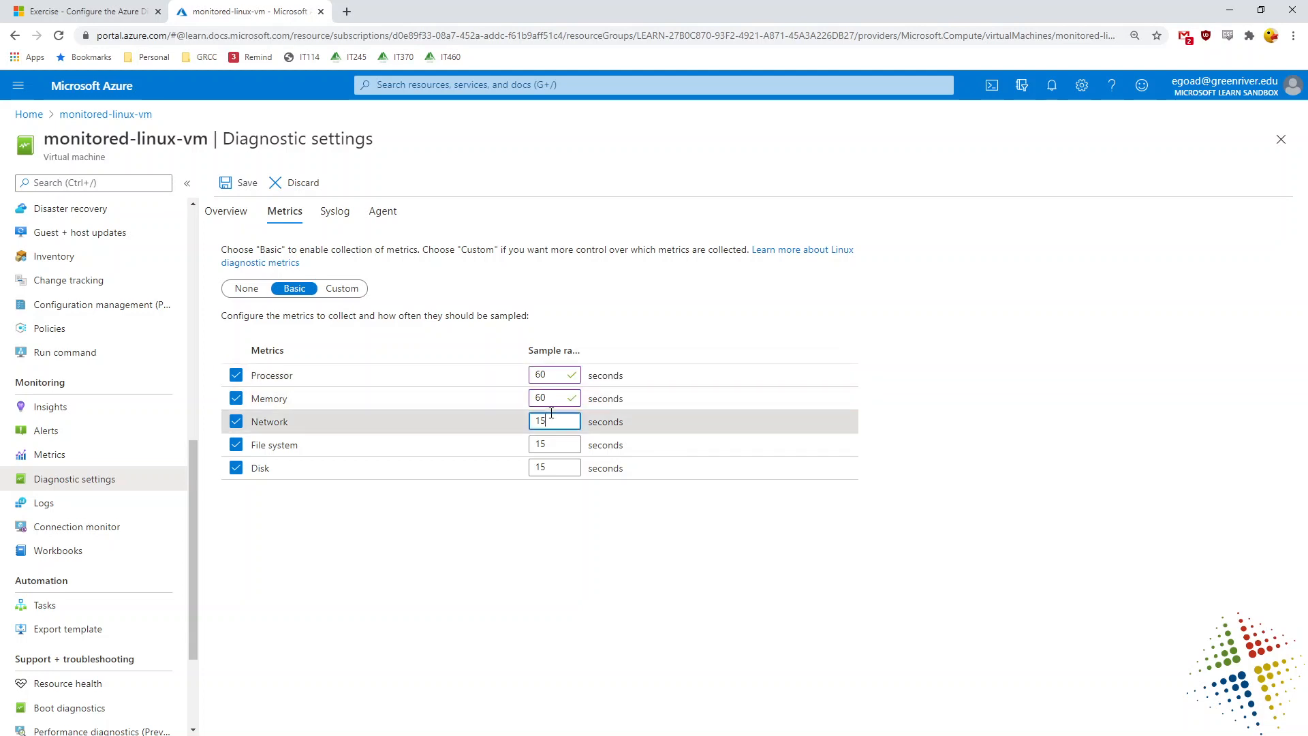
key(BackSpace)
key(BackSpace)
text(60)
- Set the File system and Disk metrics' sample rate to 60 seconds and save the diagnostic settings
double_click(548, 443)
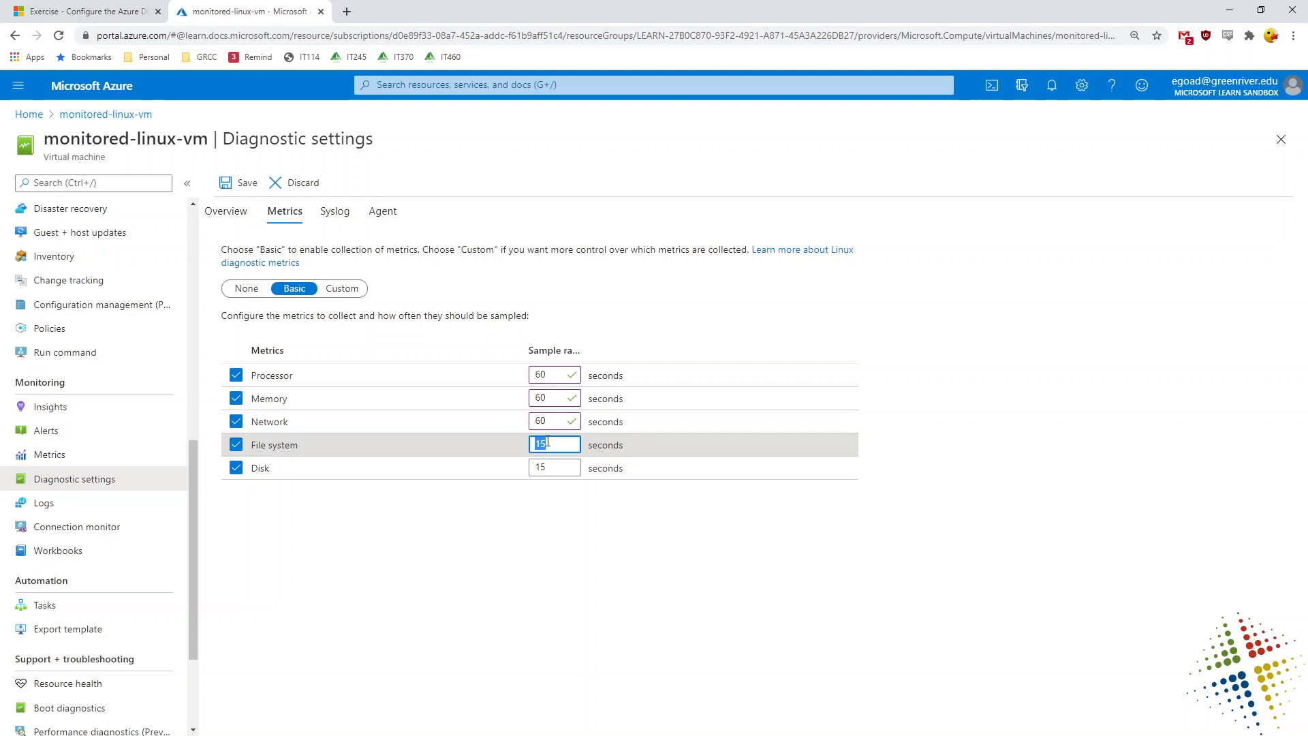
text(6)
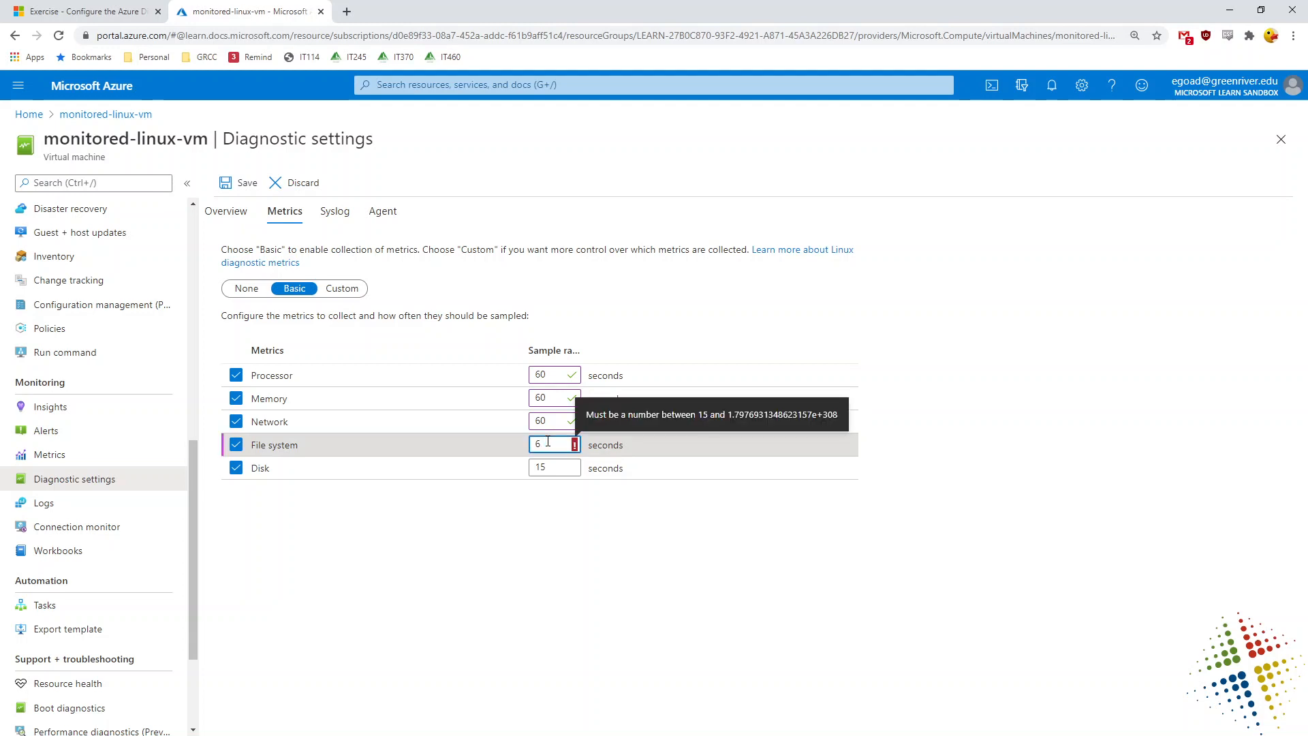
text(0)
click(562, 468)
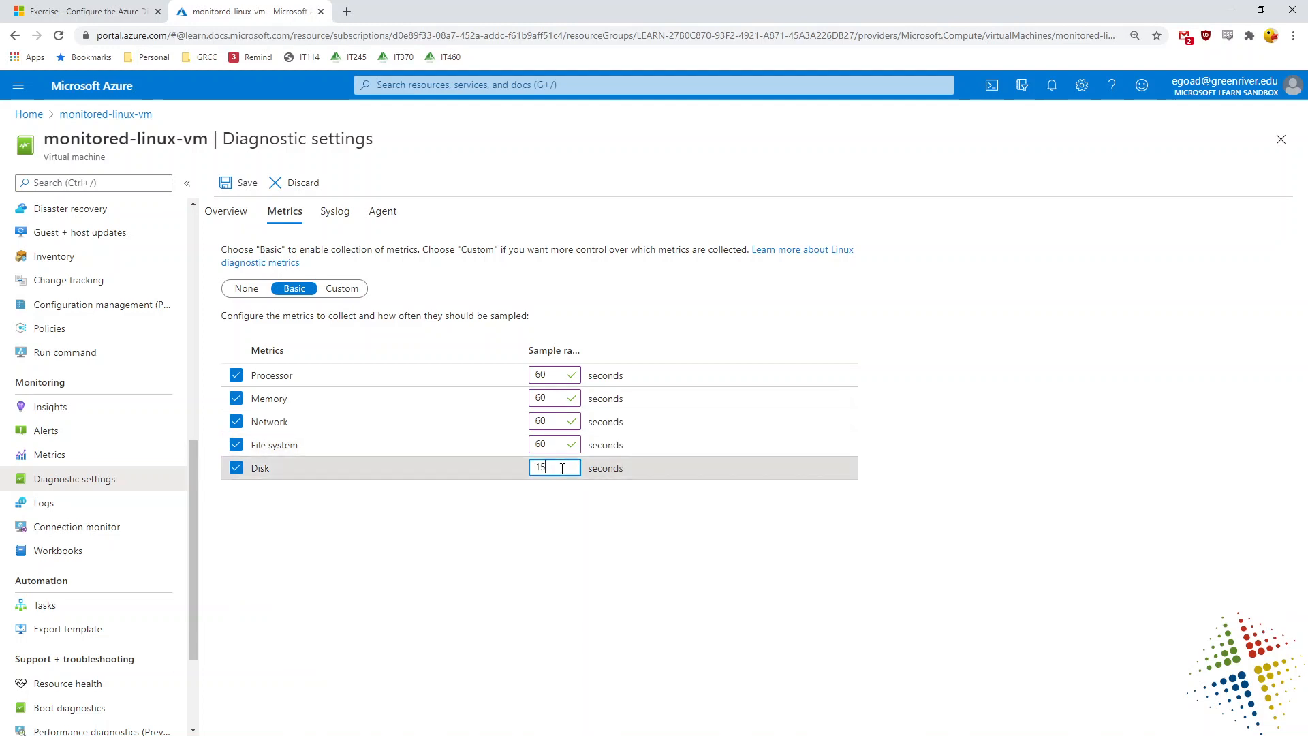
double_click(562, 468)
text(60)
click(601, 536)
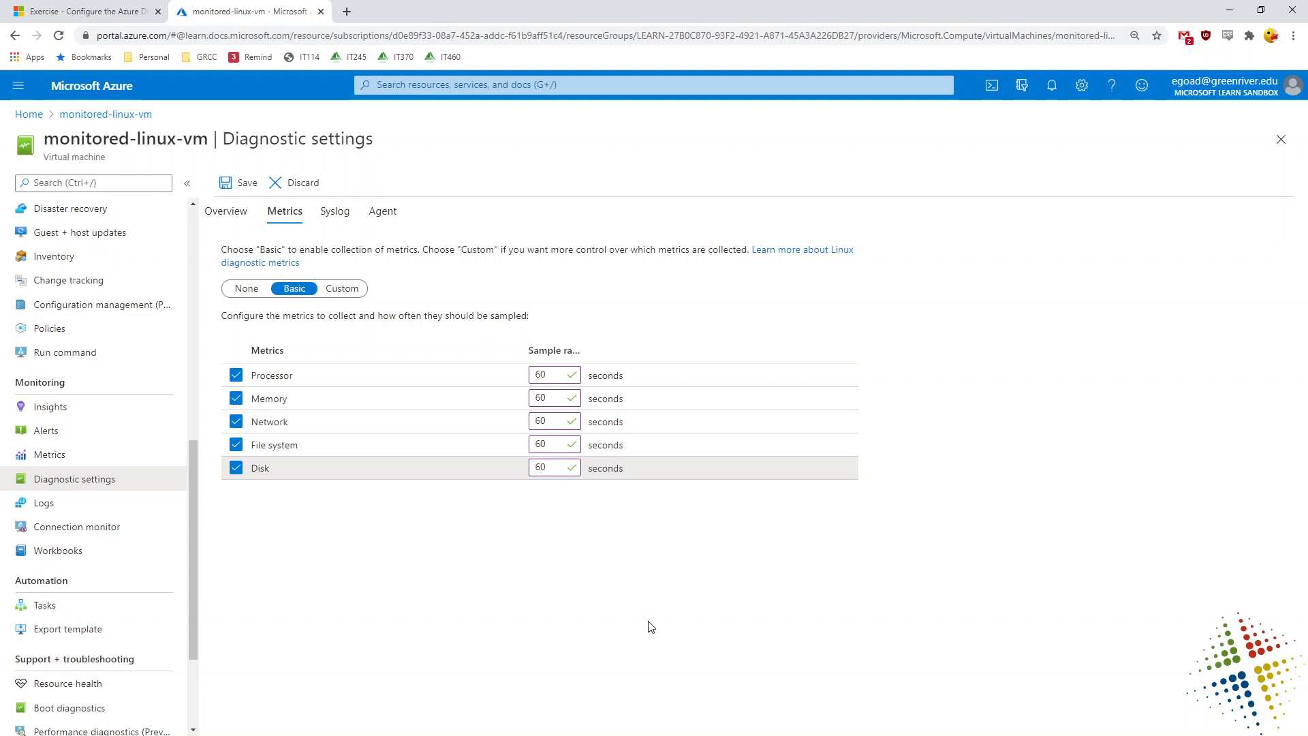
click(230, 190)
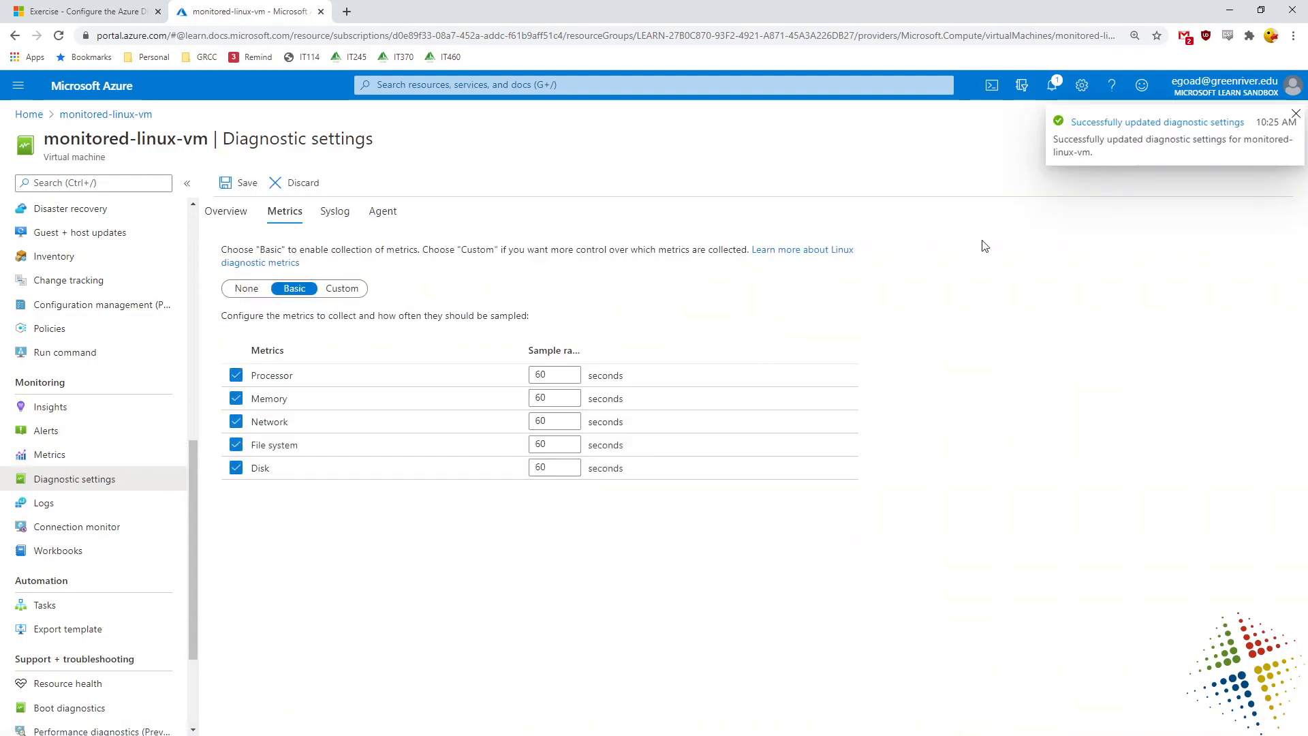
- Review the syslog collection settings and the minimum log level options available for LOG_AUTH
click(321, 216)
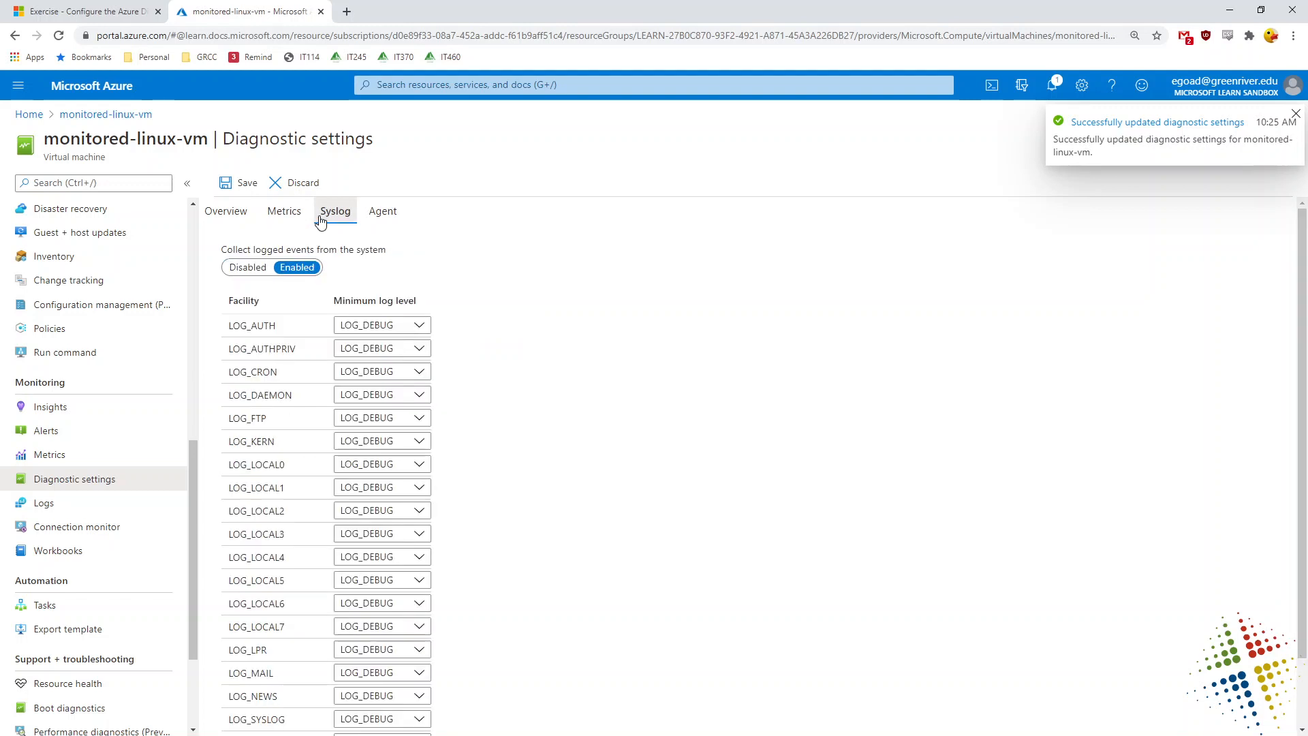
click(609, 325)
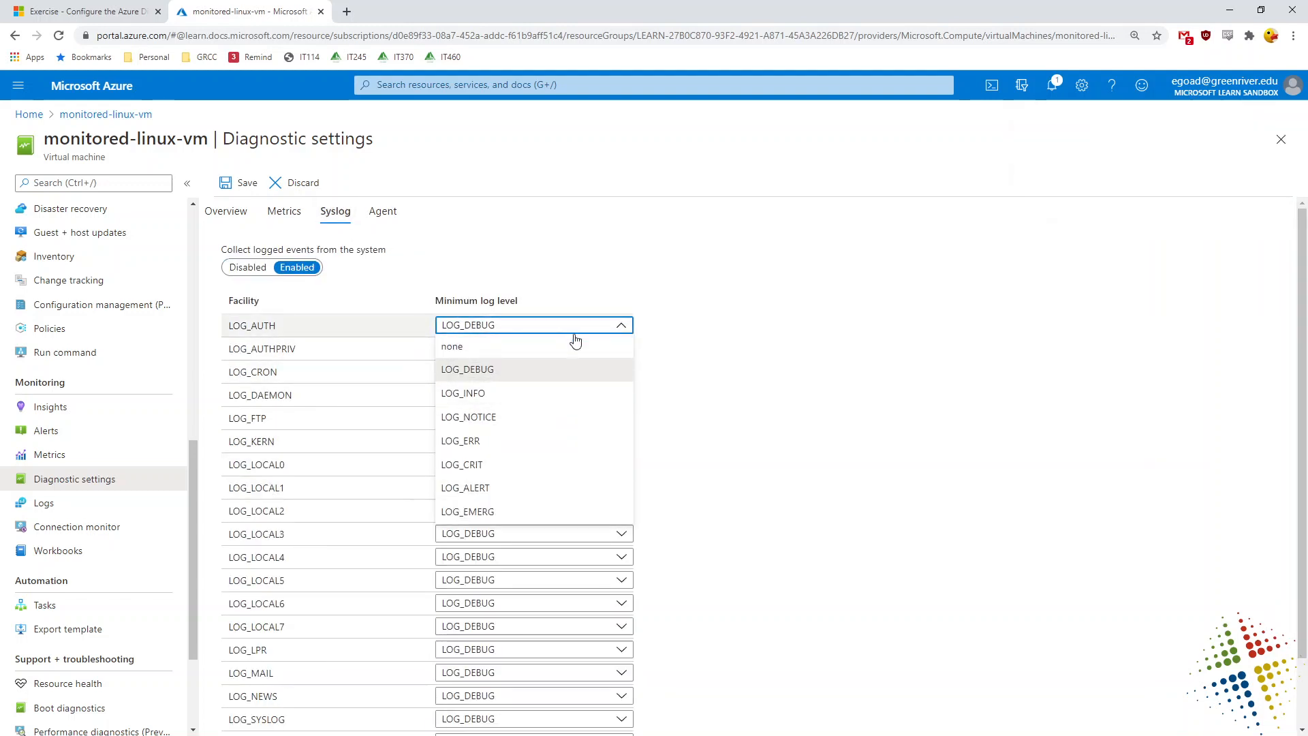
click(981, 429)
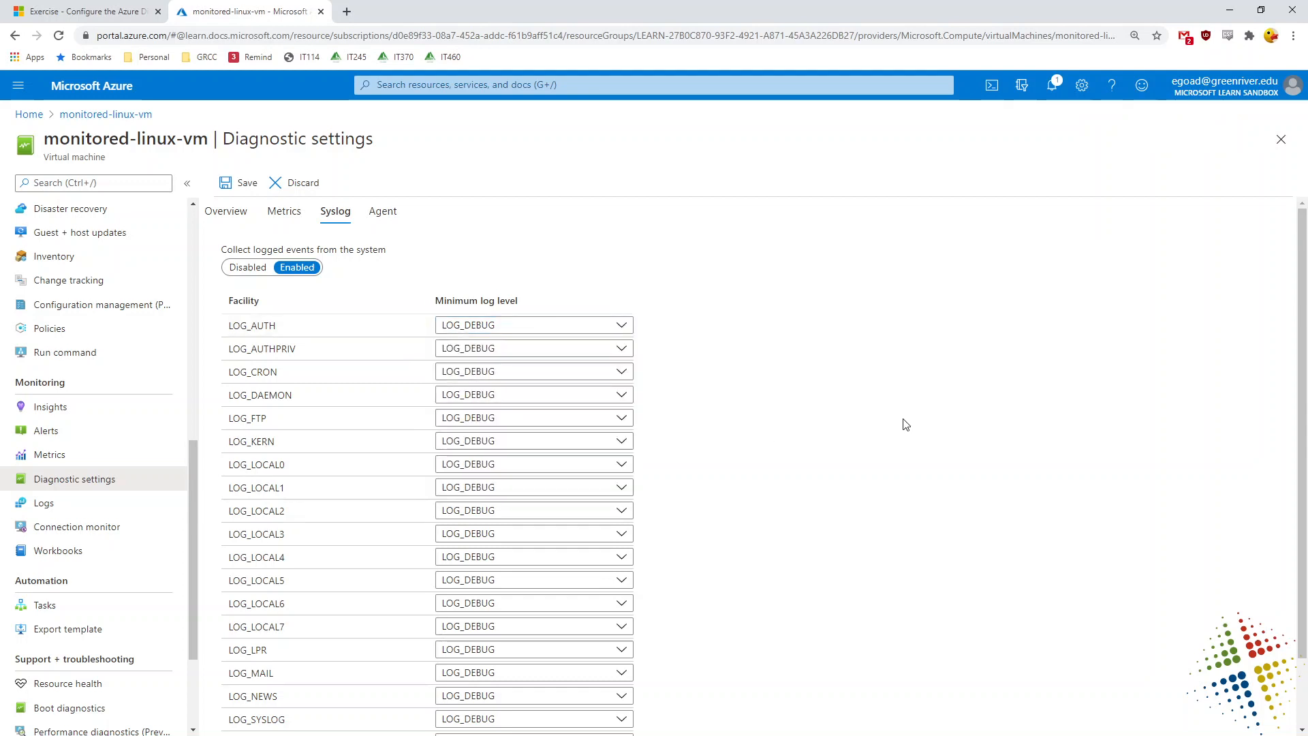
- Review the VM's diagnostic agent options and the Custom list of collected metrics in its diagnostic settings
click(383, 212)
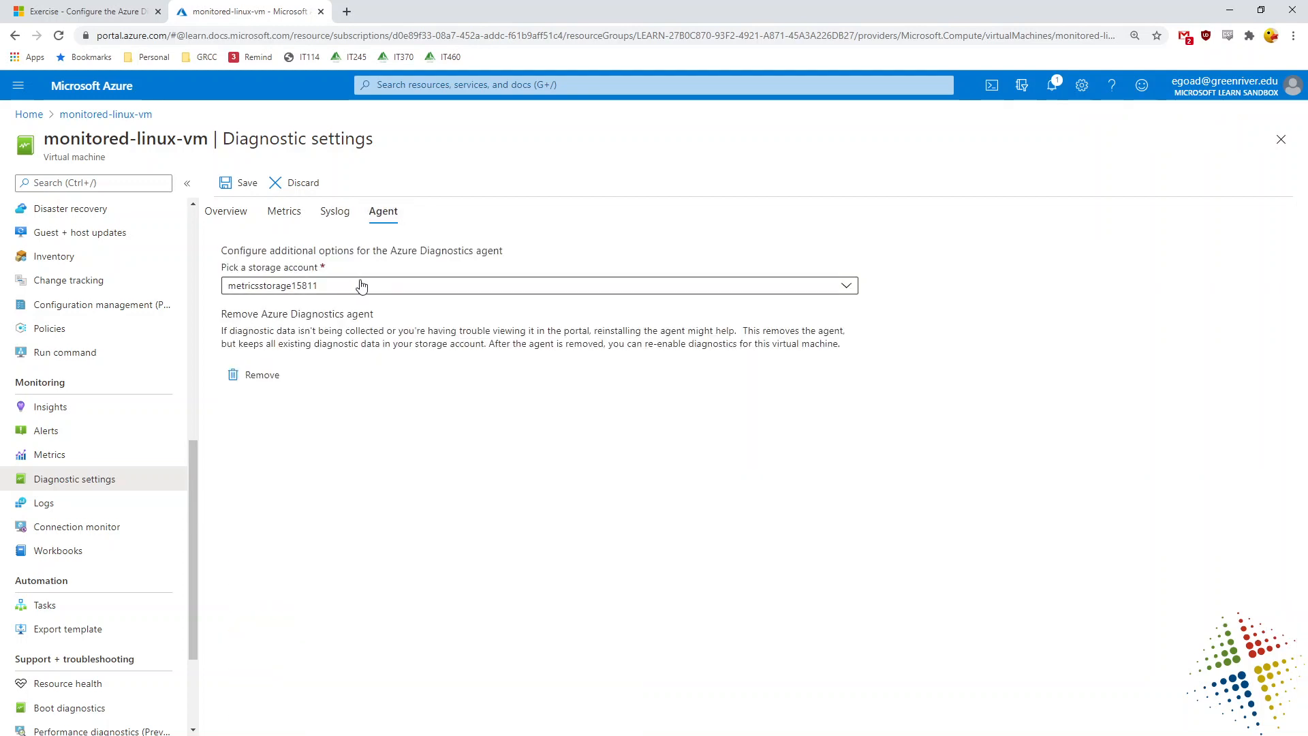
click(281, 217)
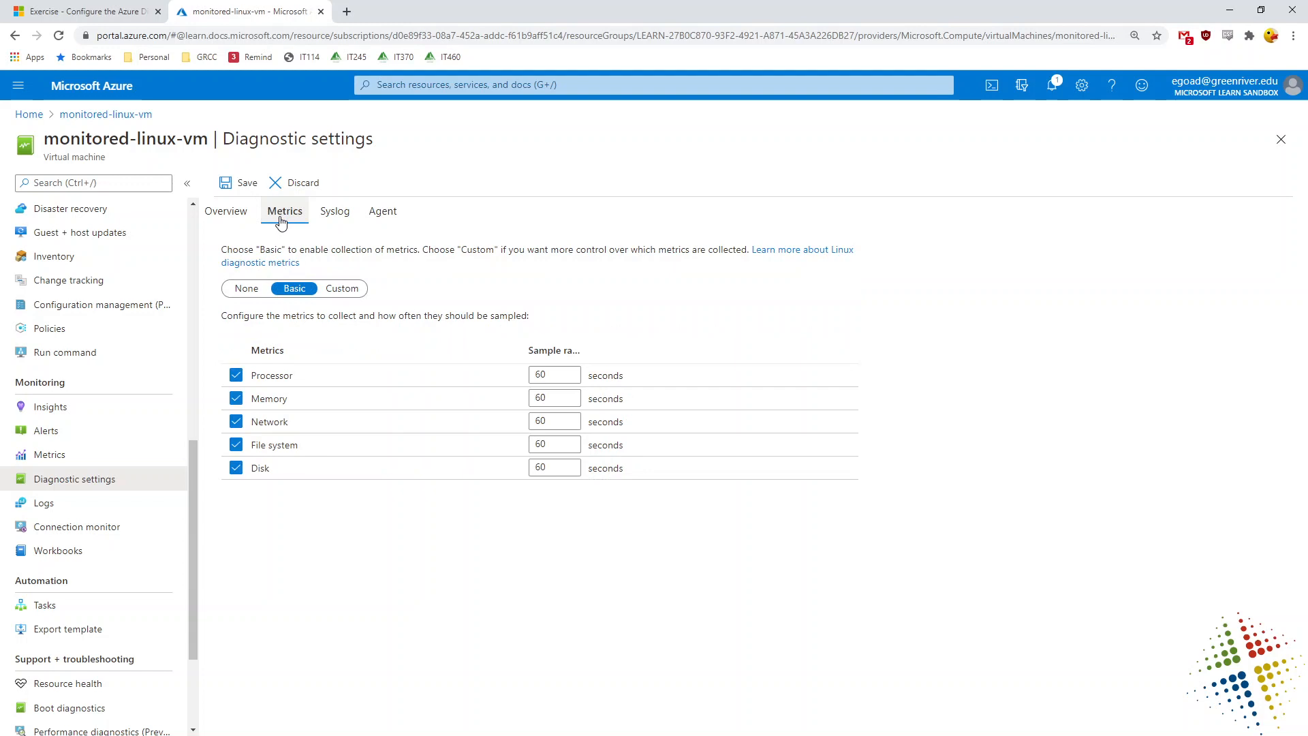
click(344, 289)
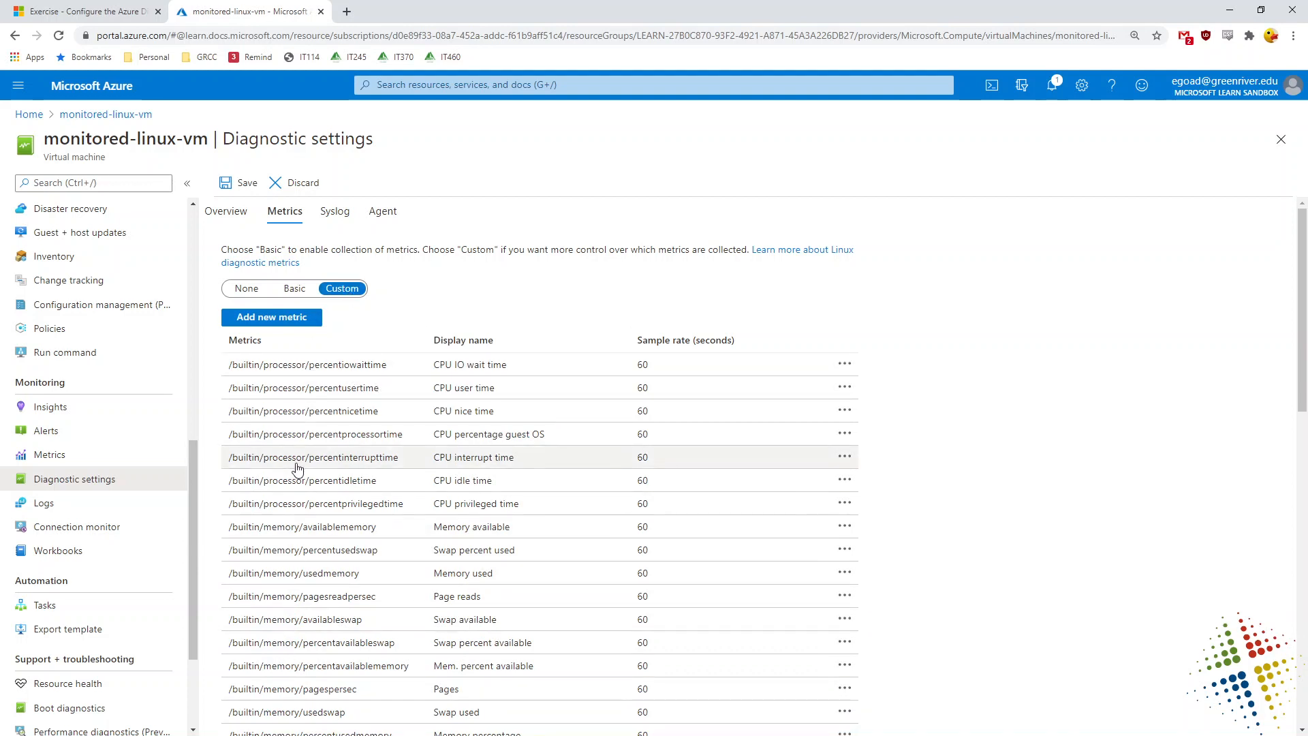
scroll(300, 468, down, 12)
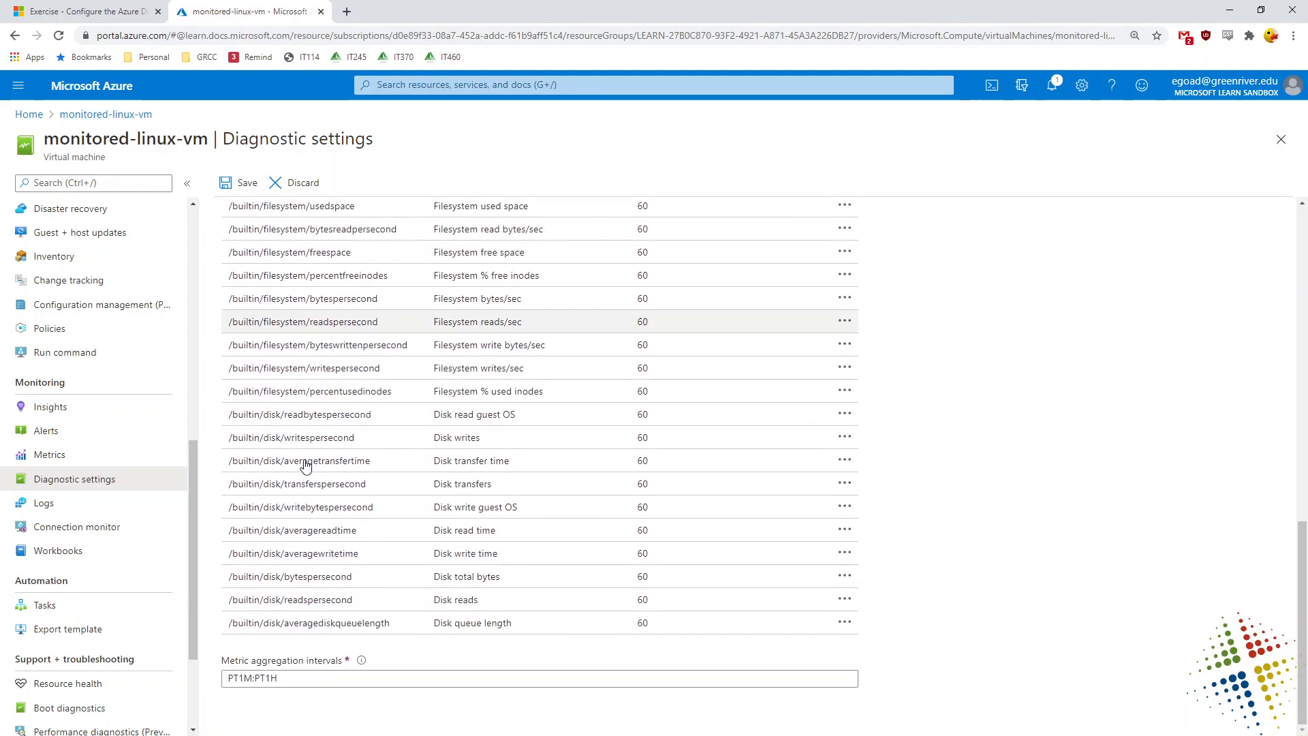
scroll(532, 656, up, 15)
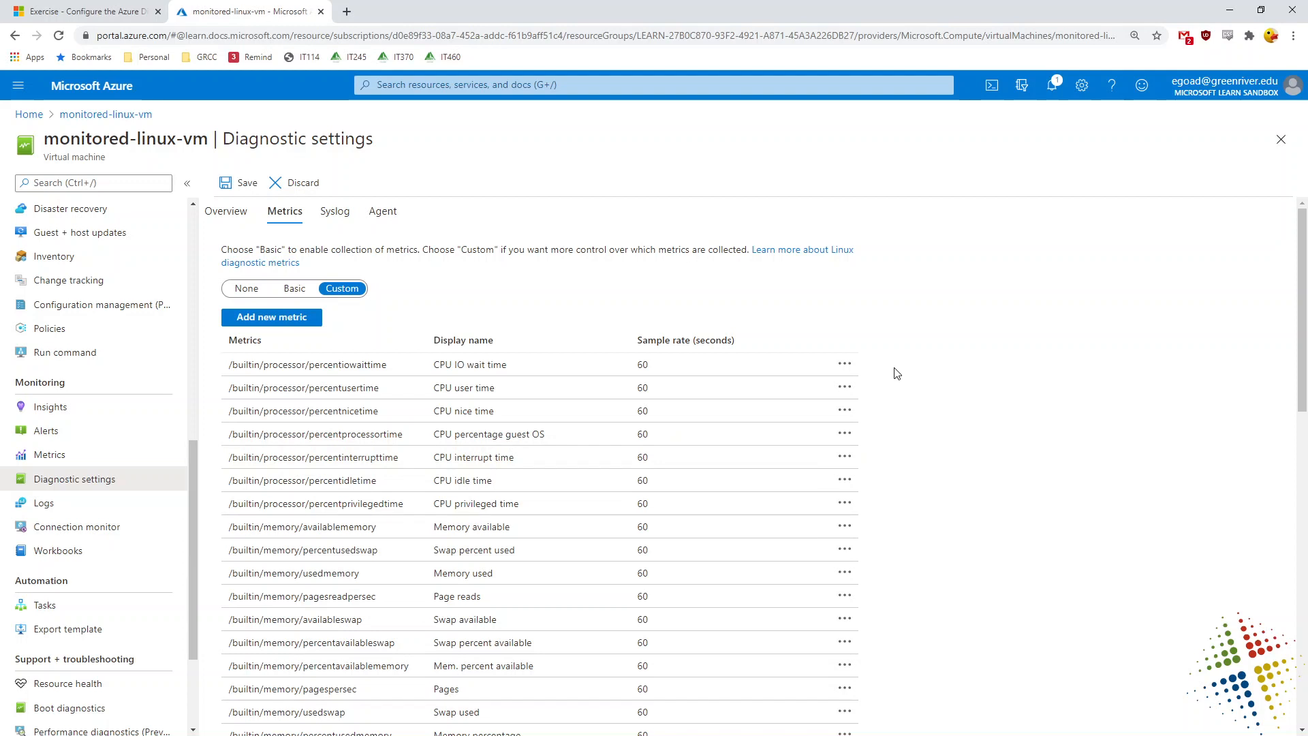
- Chart the VM's Network in guest OS metric from the Guest (classic) namespace with Max aggregation
double_click(45, 384)
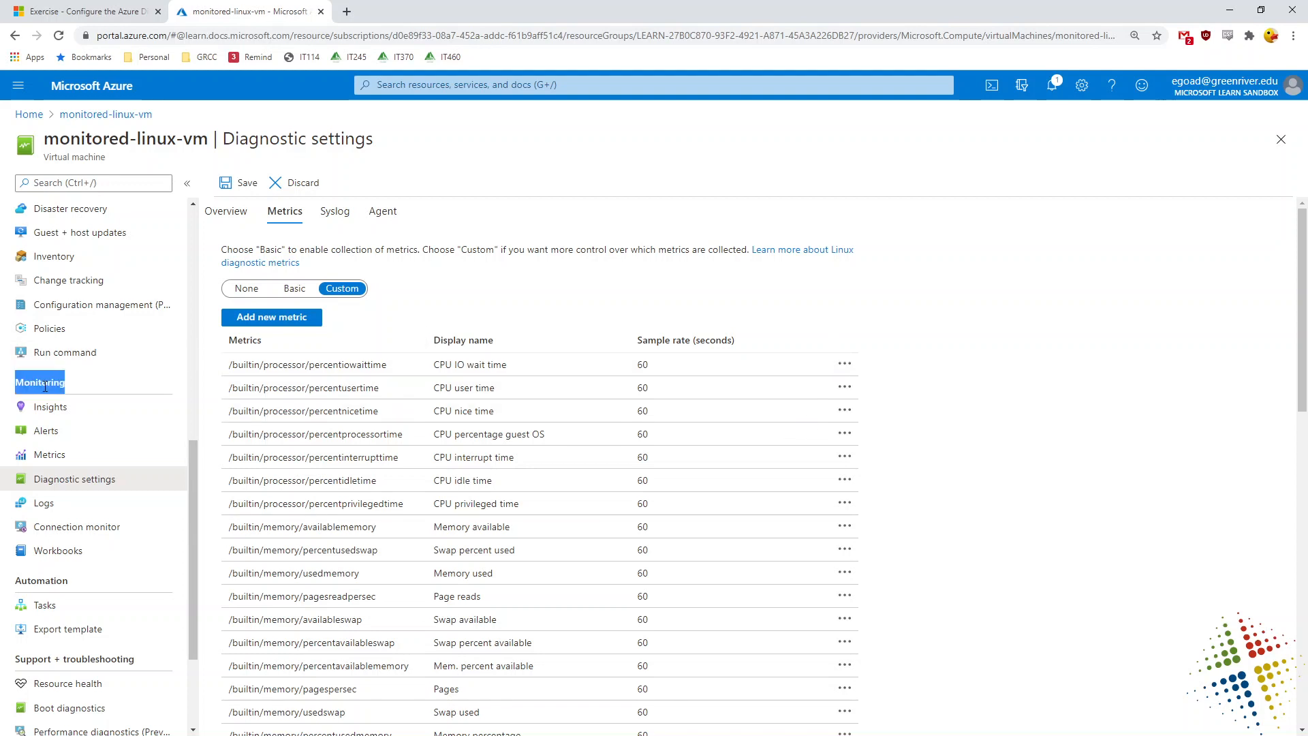
click(71, 463)
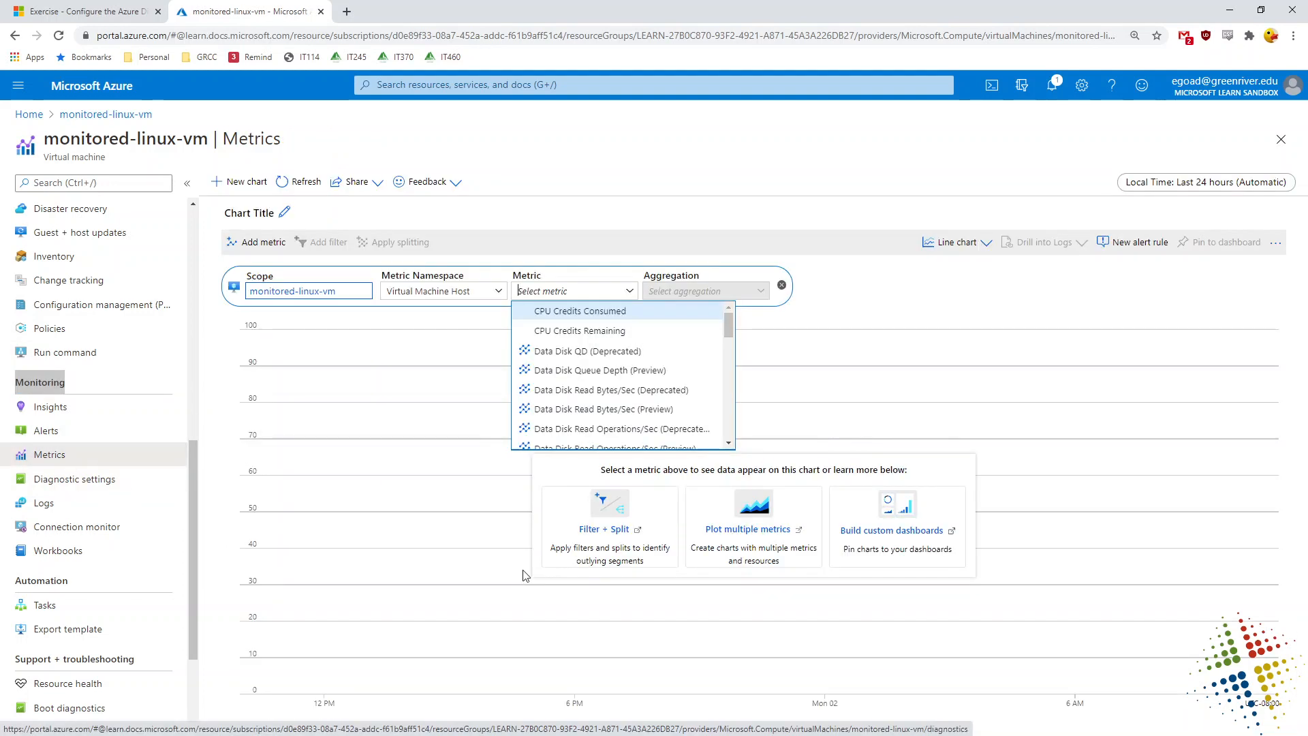
click(495, 293)
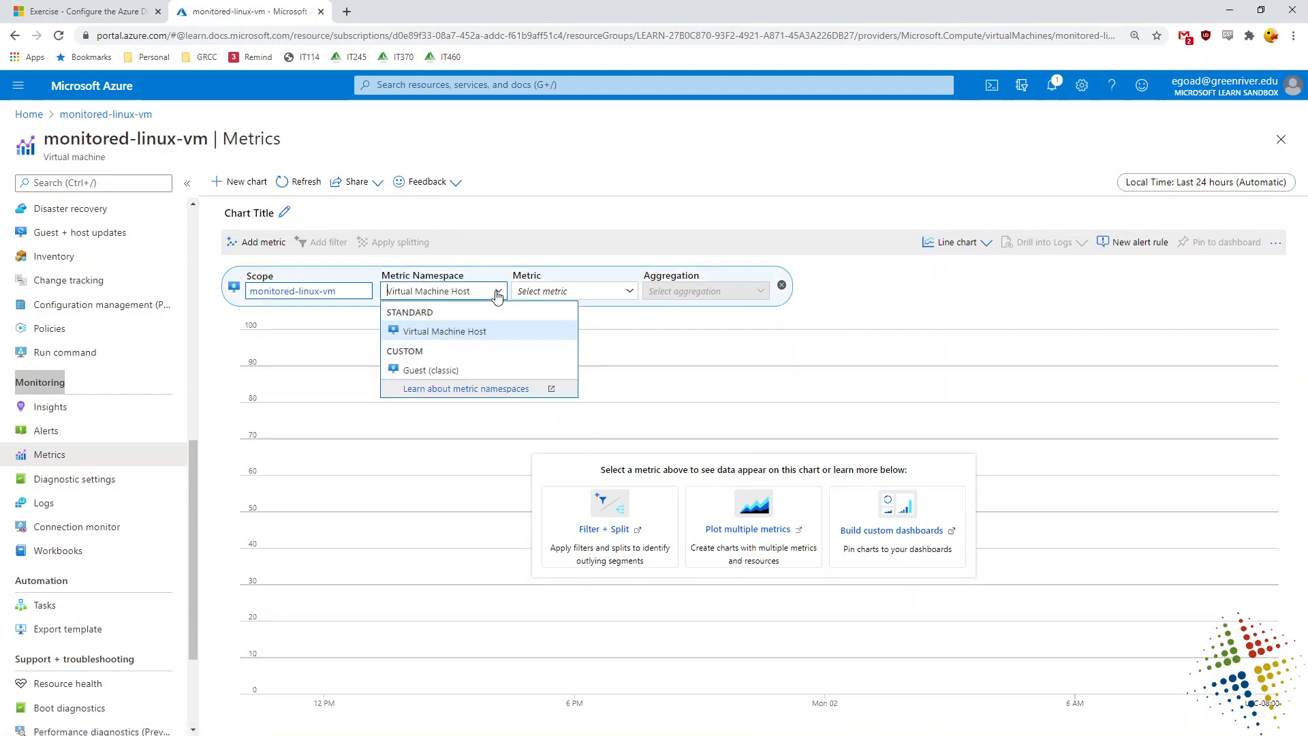
click(457, 371)
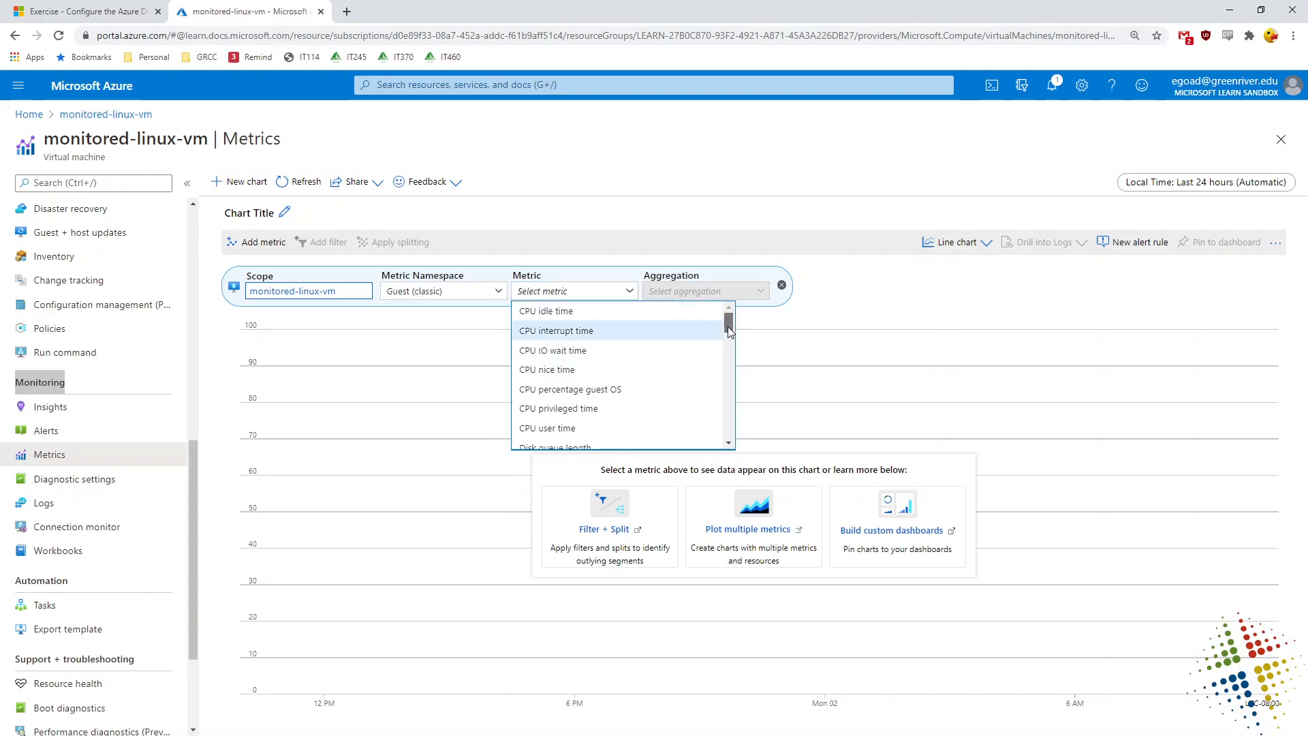
drag(728, 325, 726, 412)
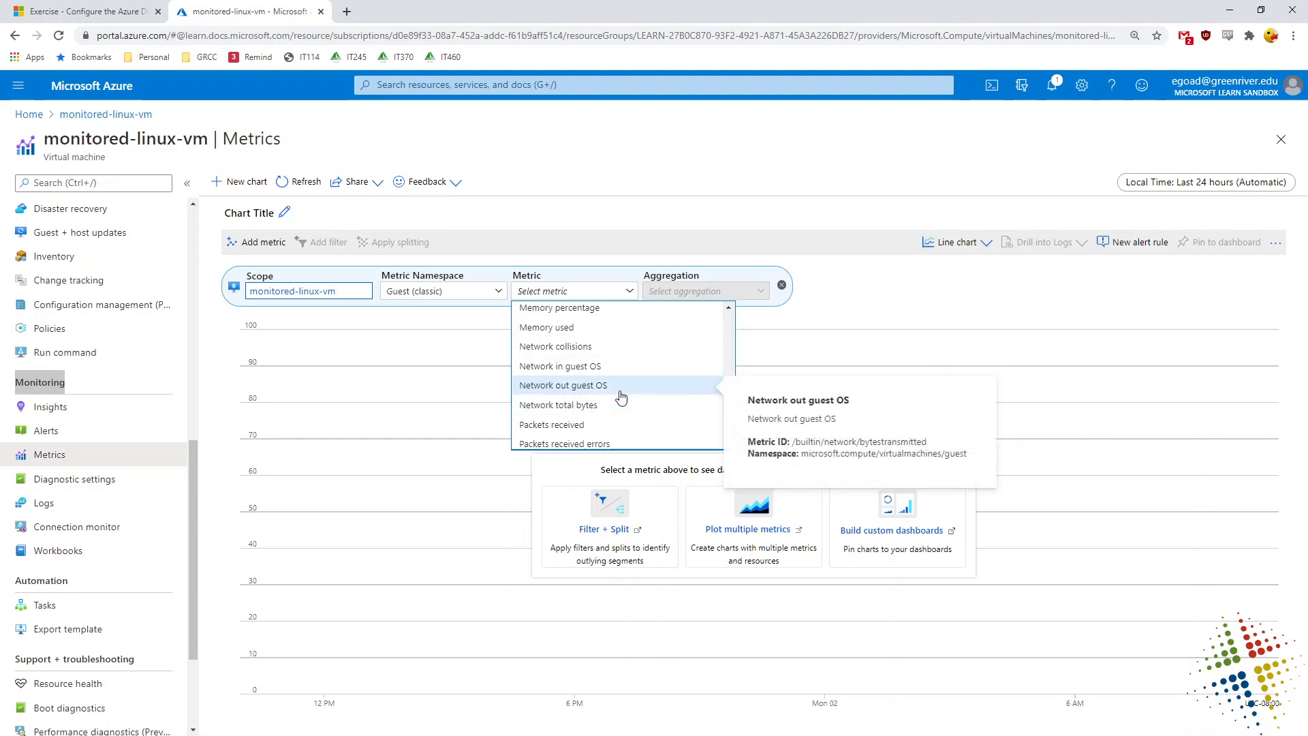
click(624, 369)
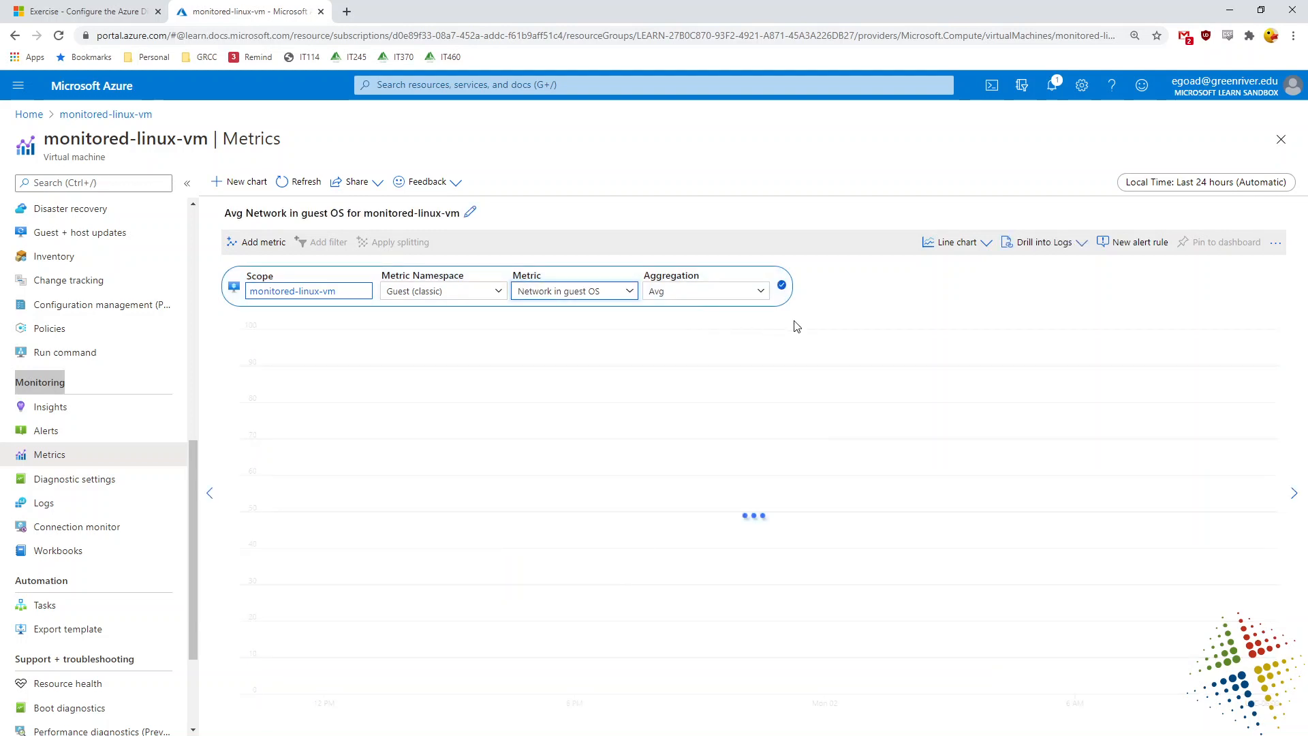
click(753, 291)
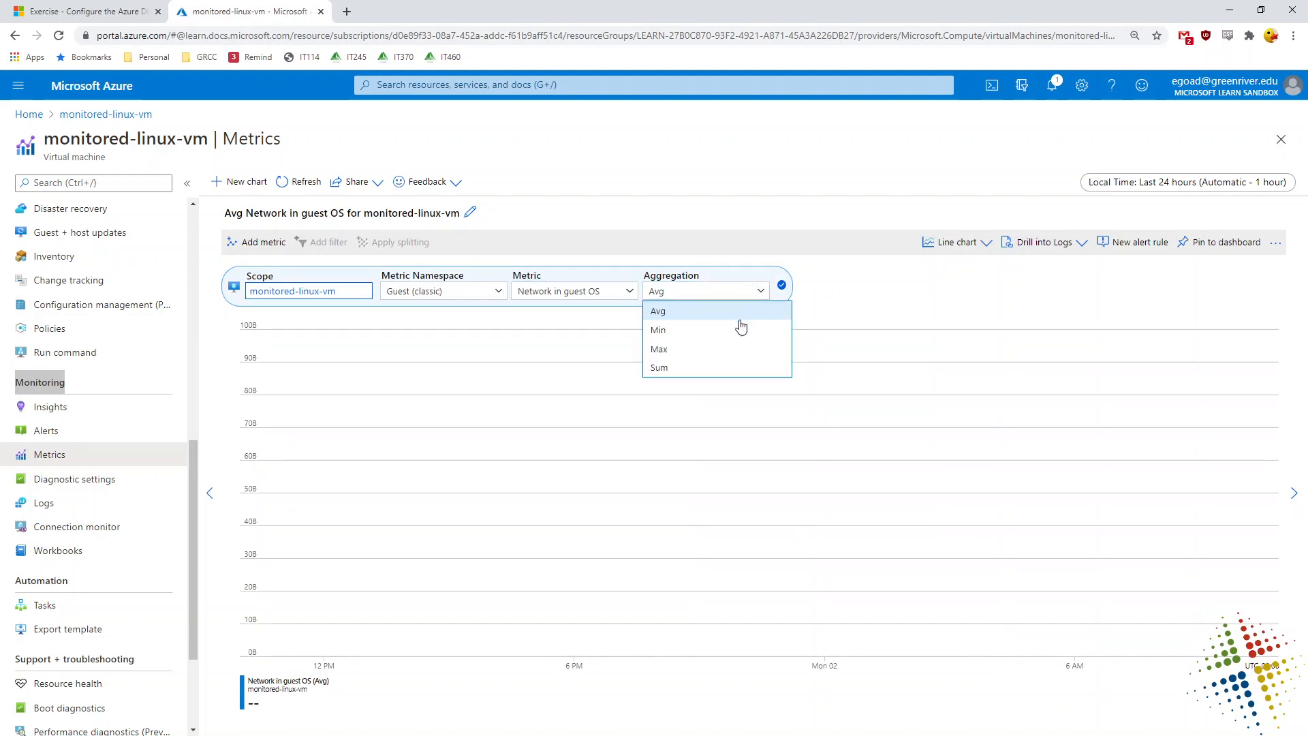
click(747, 348)
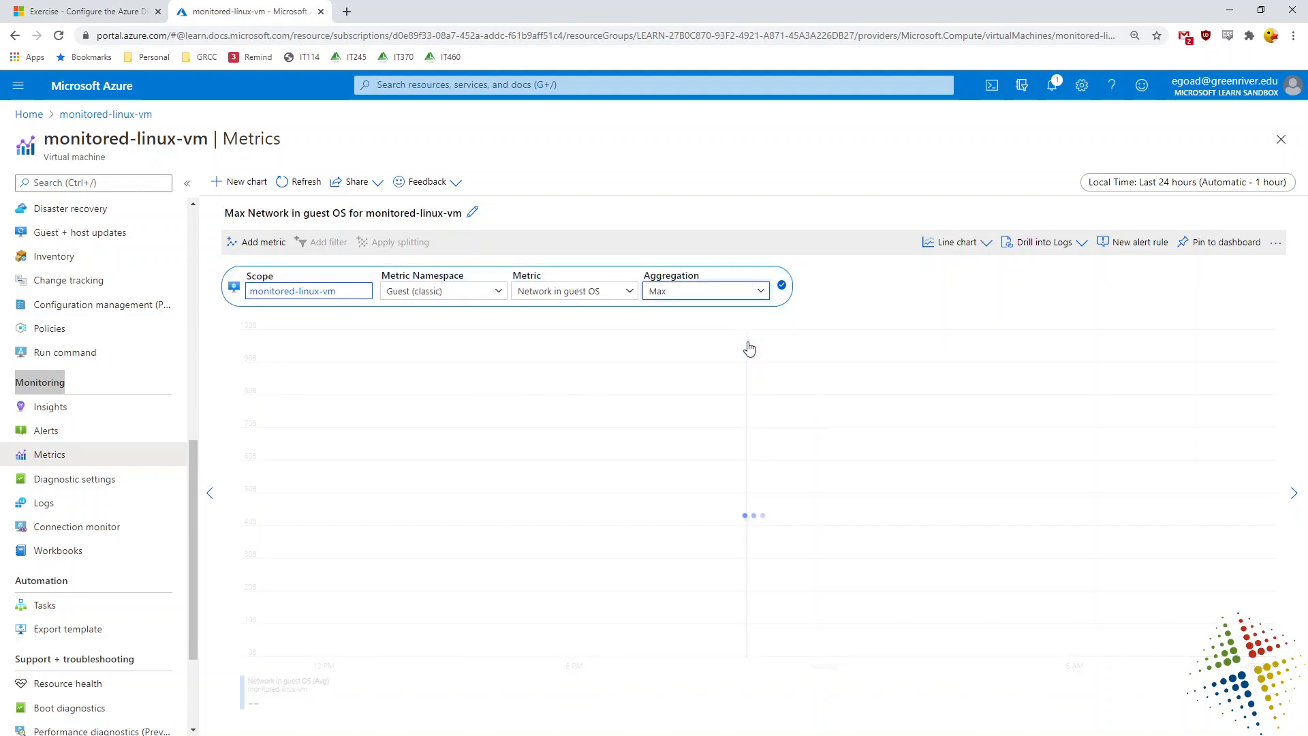
click(875, 281)
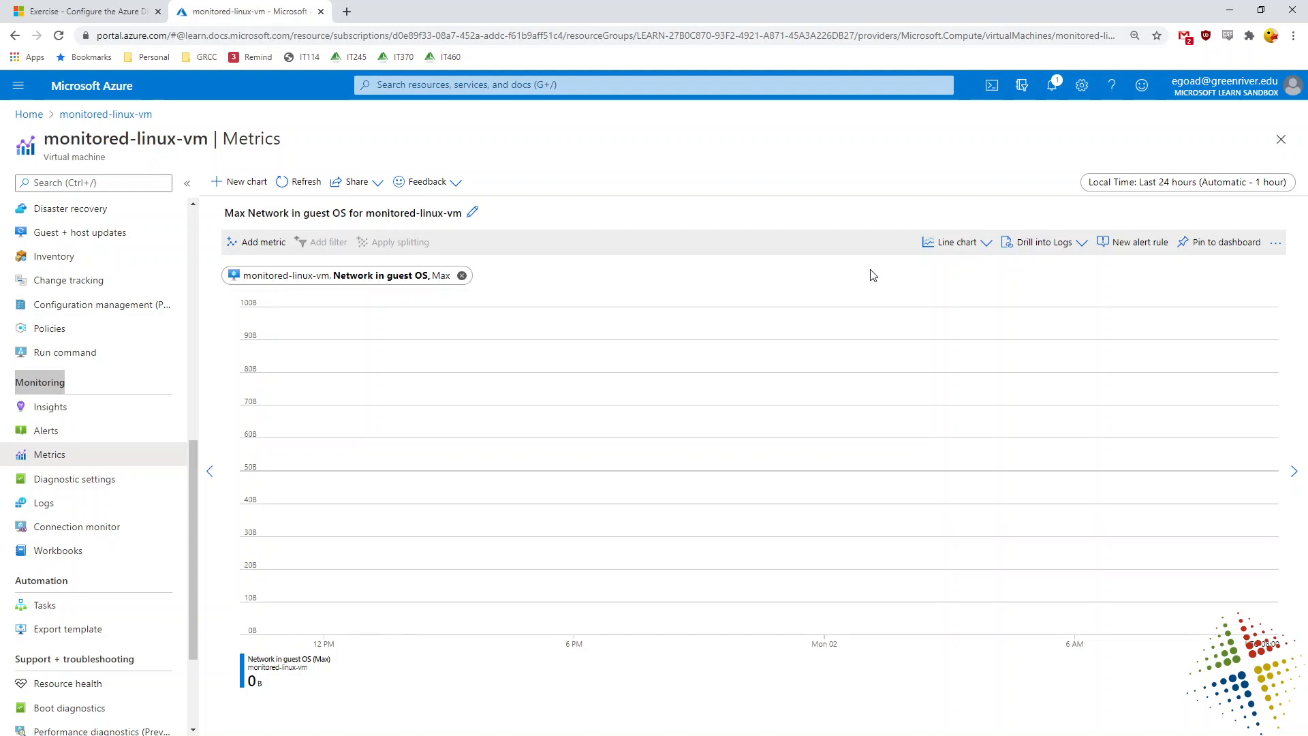
click(1275, 243)
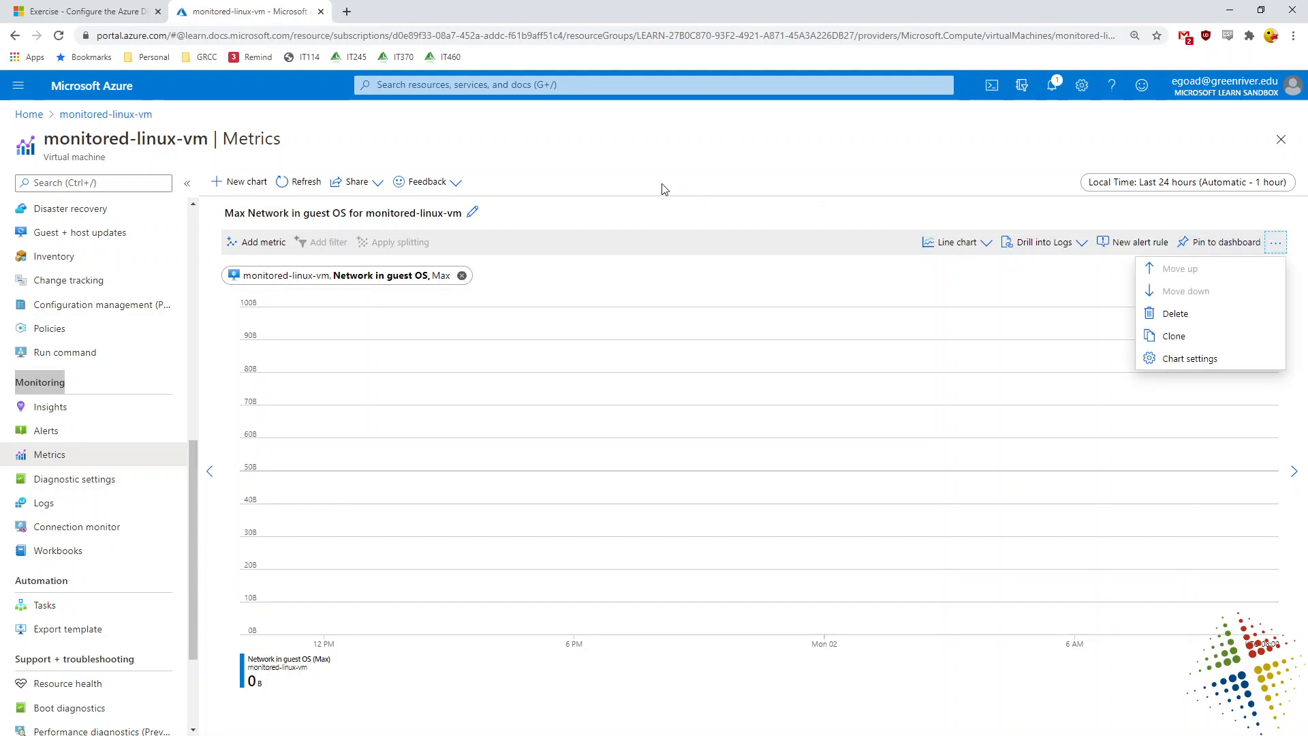
click(661, 217)
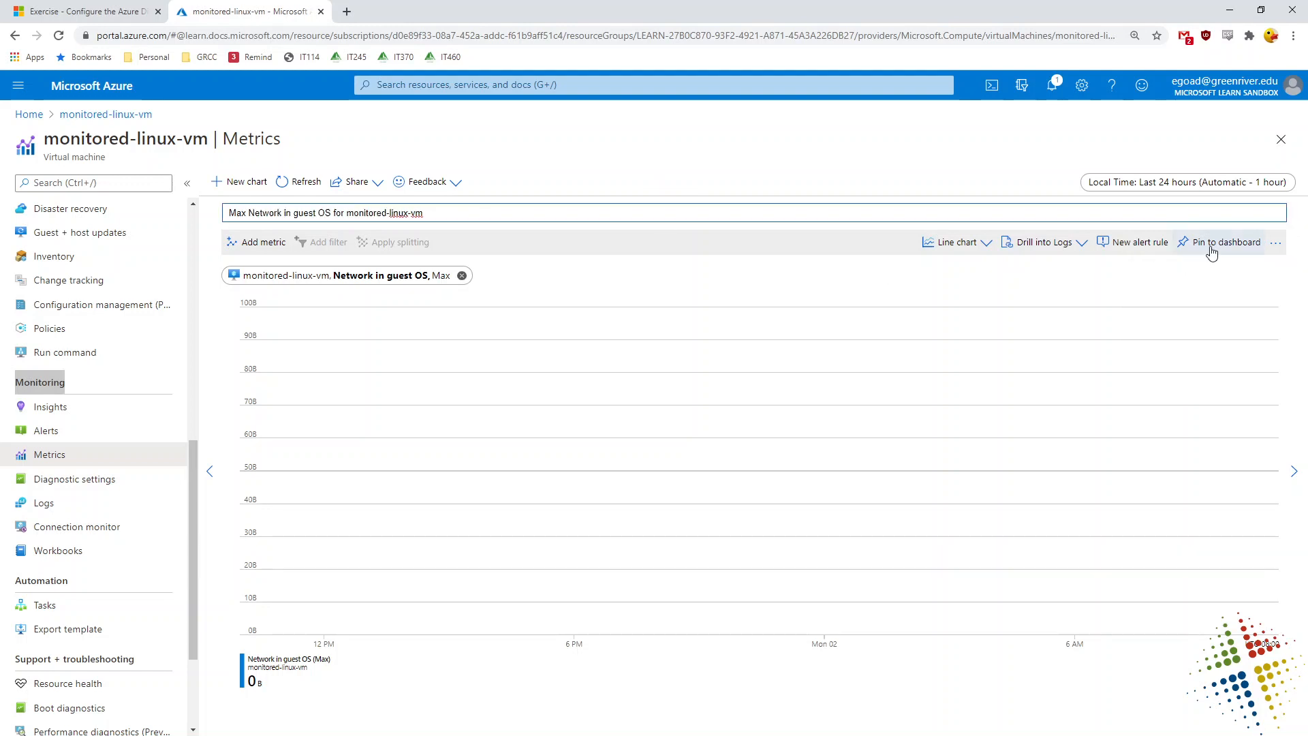
click(1197, 295)
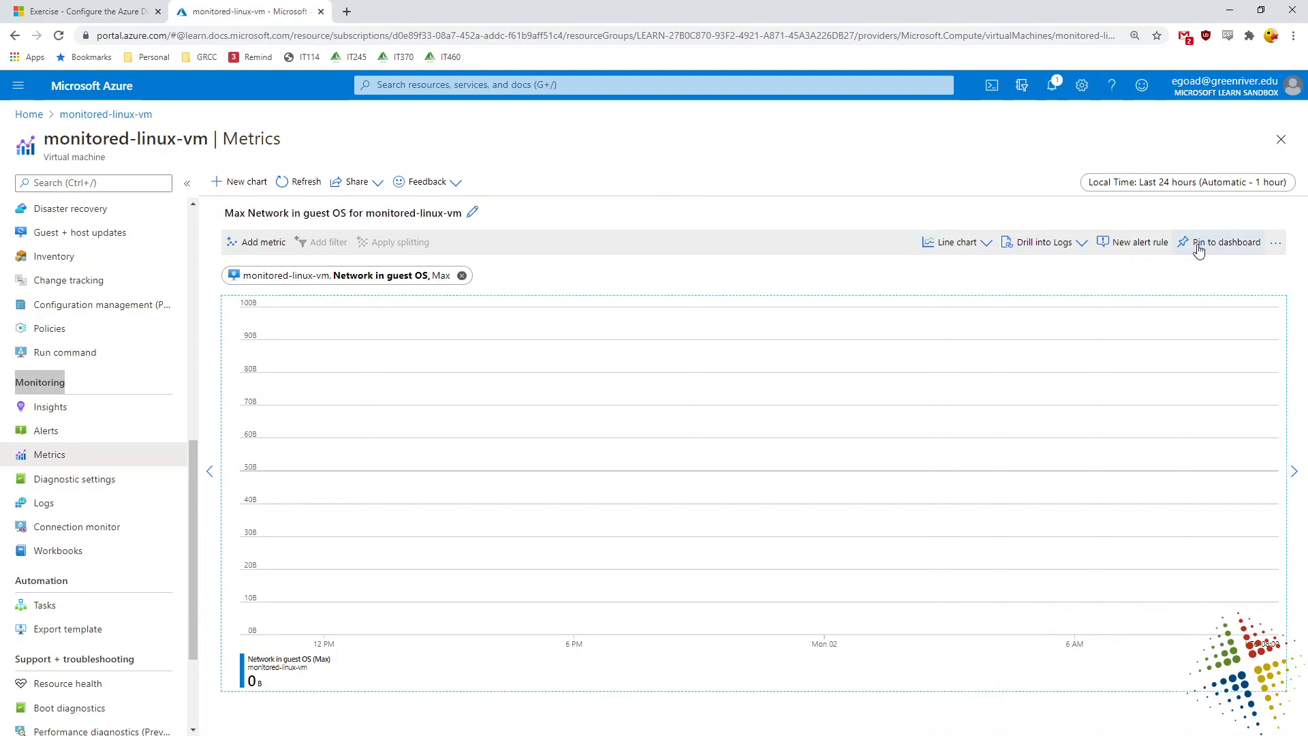
- Start pinning the Network in guest OS chart to a dashboard and check the existing private dashboards
click(1199, 244)
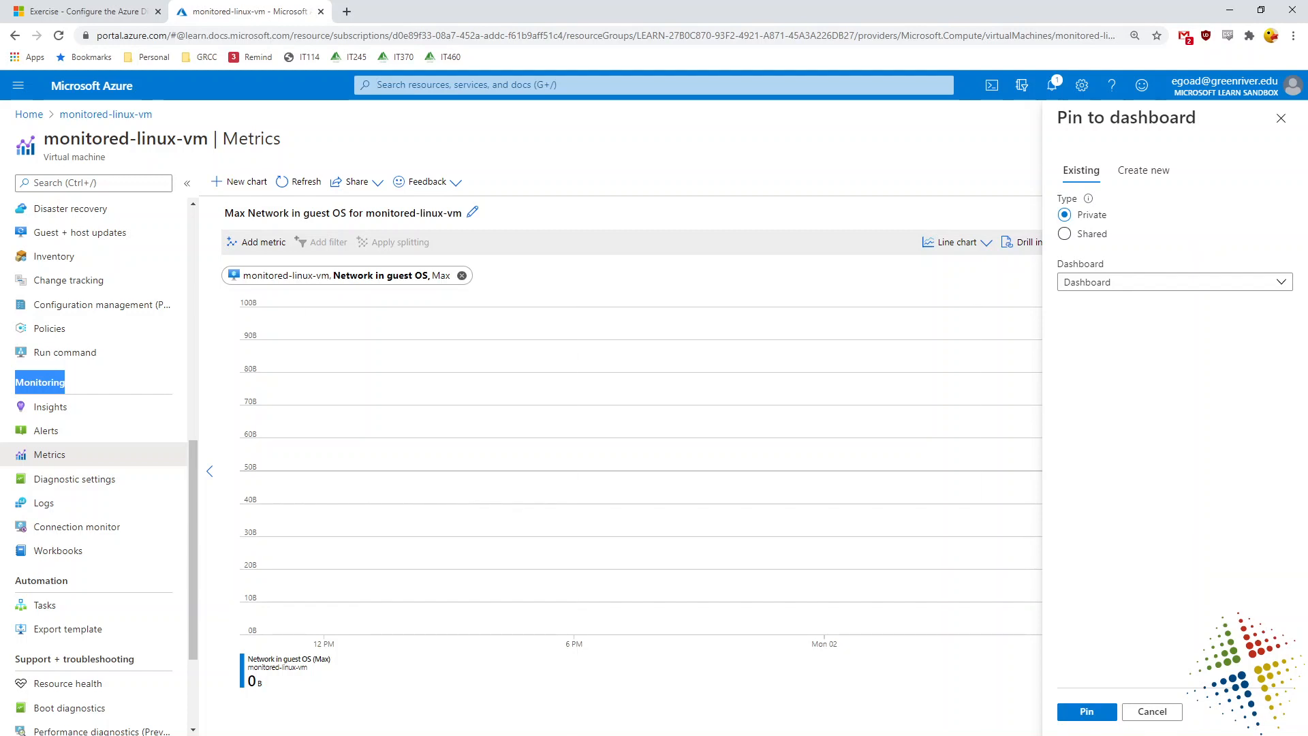
click(1109, 286)
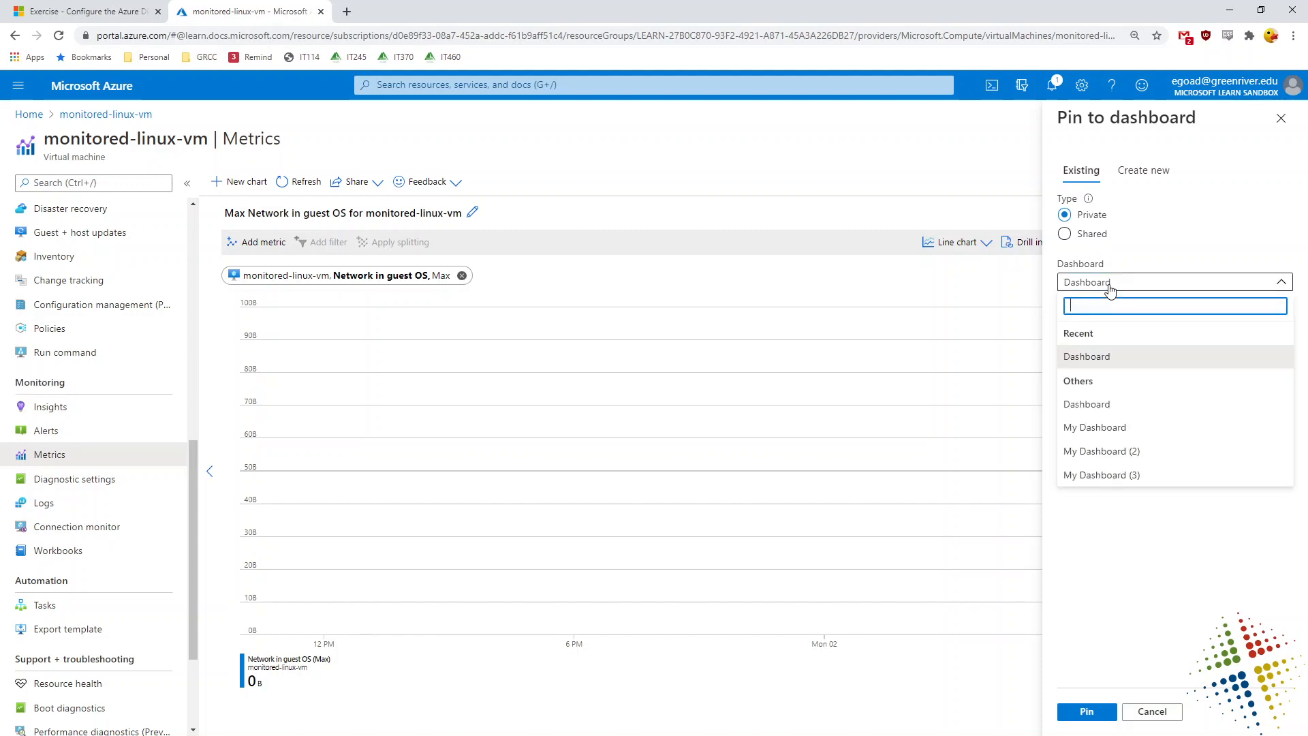
click(1109, 286)
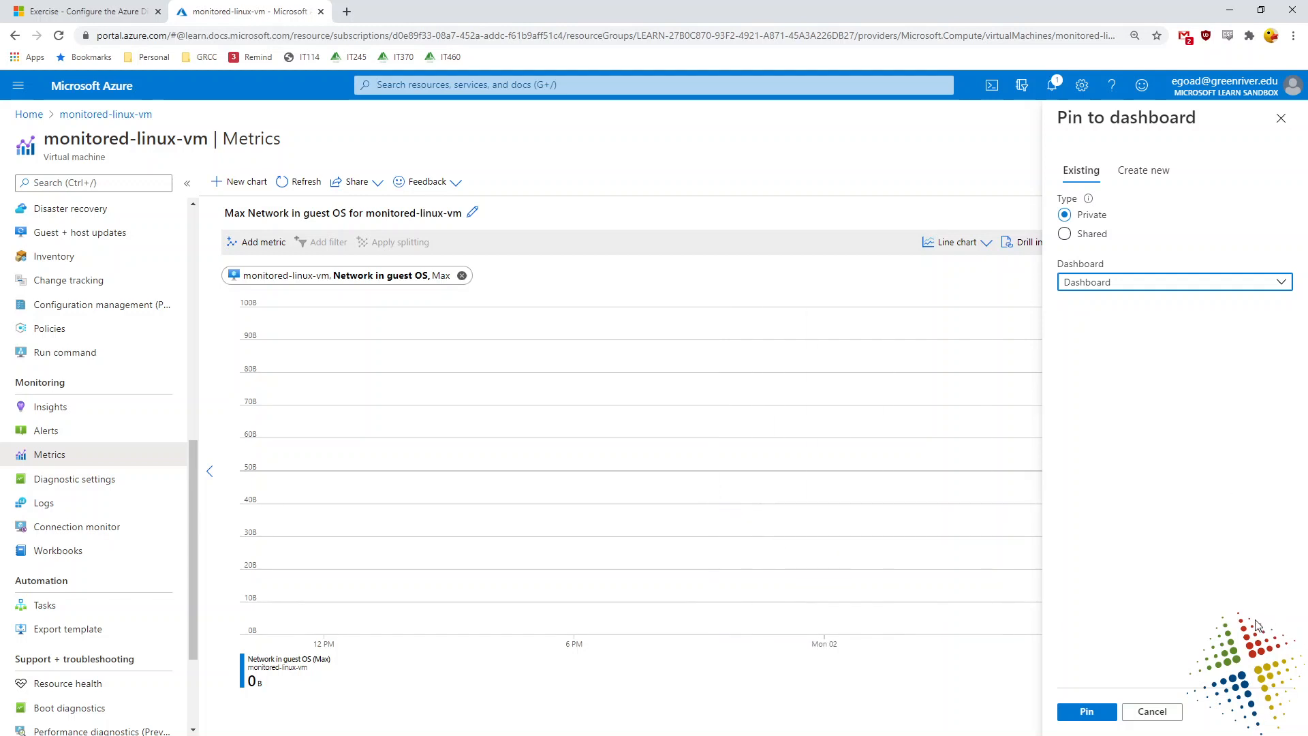
click(1173, 284)
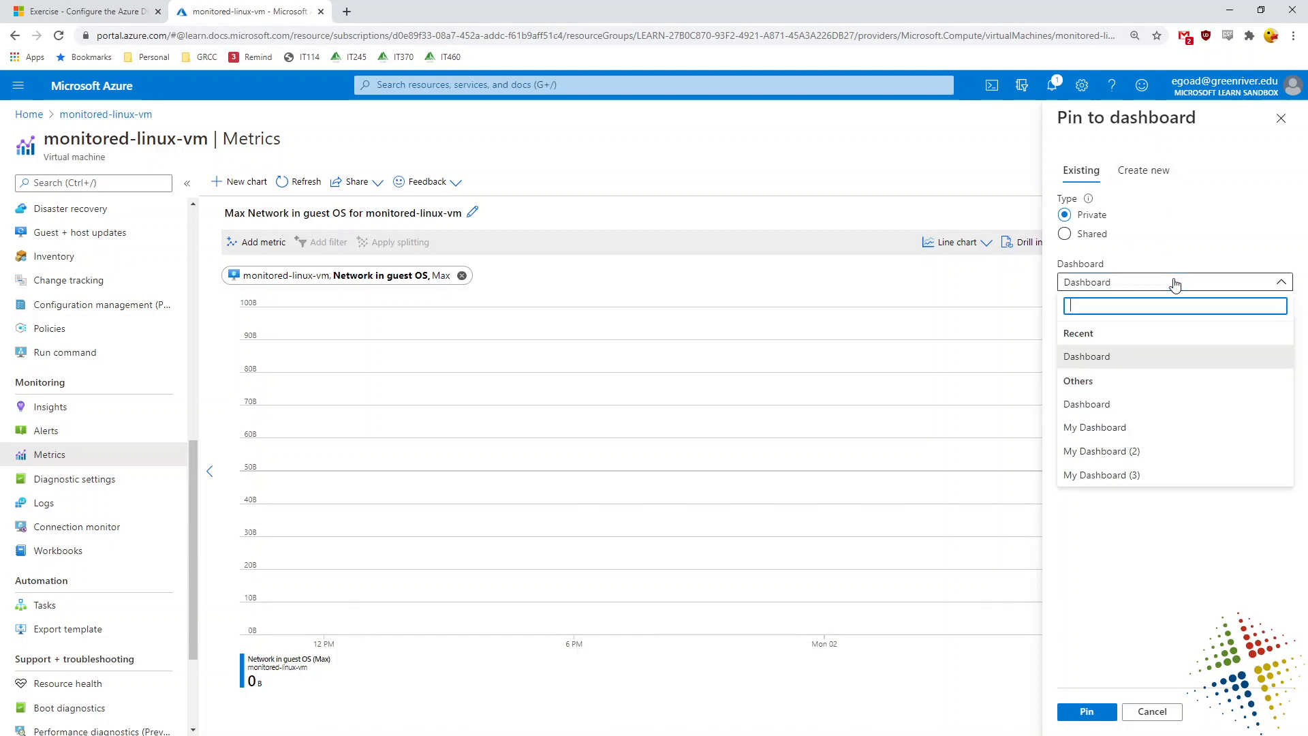
click(1174, 283)
- Create a new private dashboard named "KPI Dashboard" and pin the Network in guest OS chart to it
click(1151, 170)
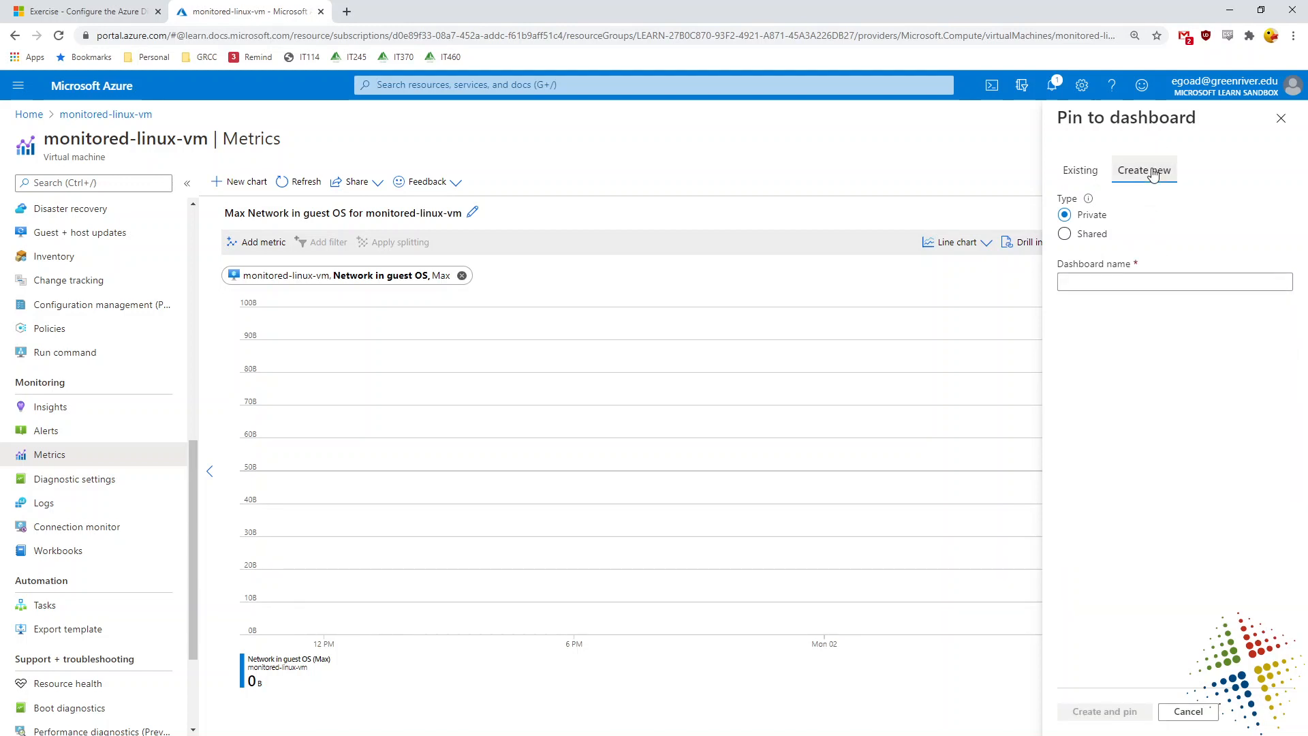
click(1141, 281)
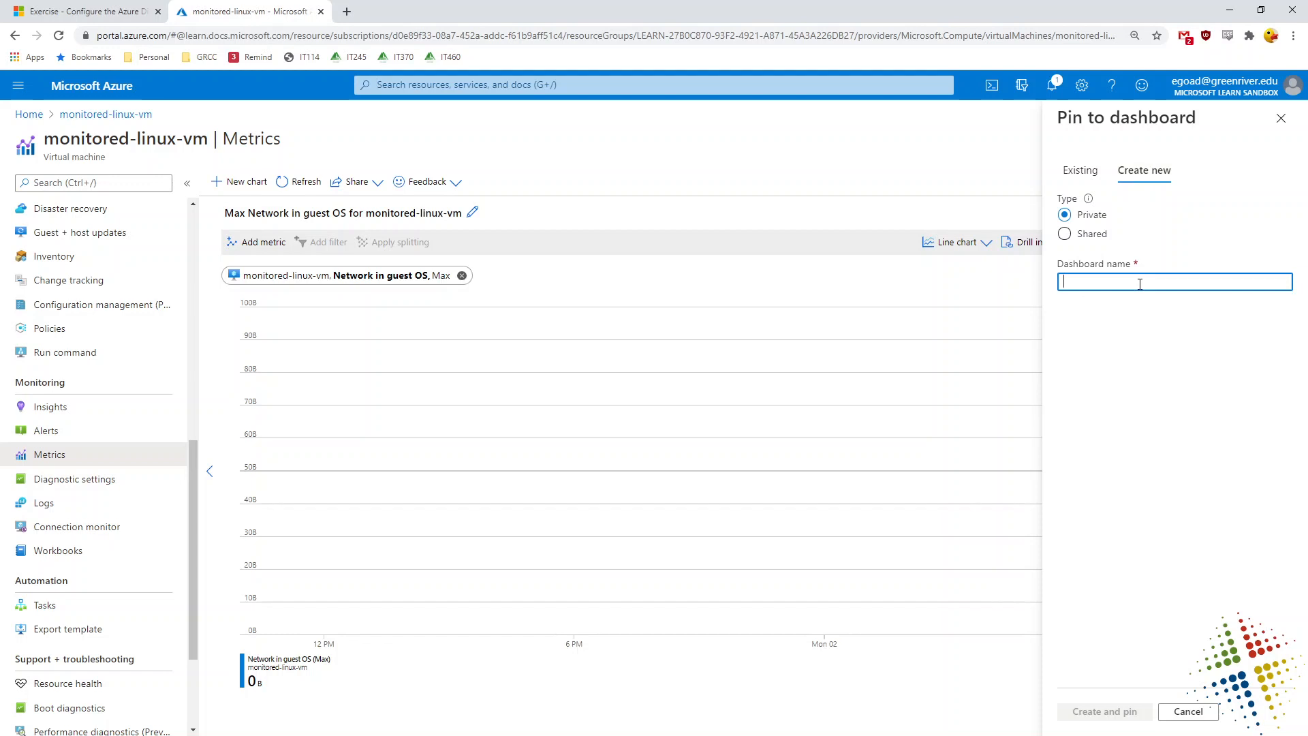
text(kpi d)
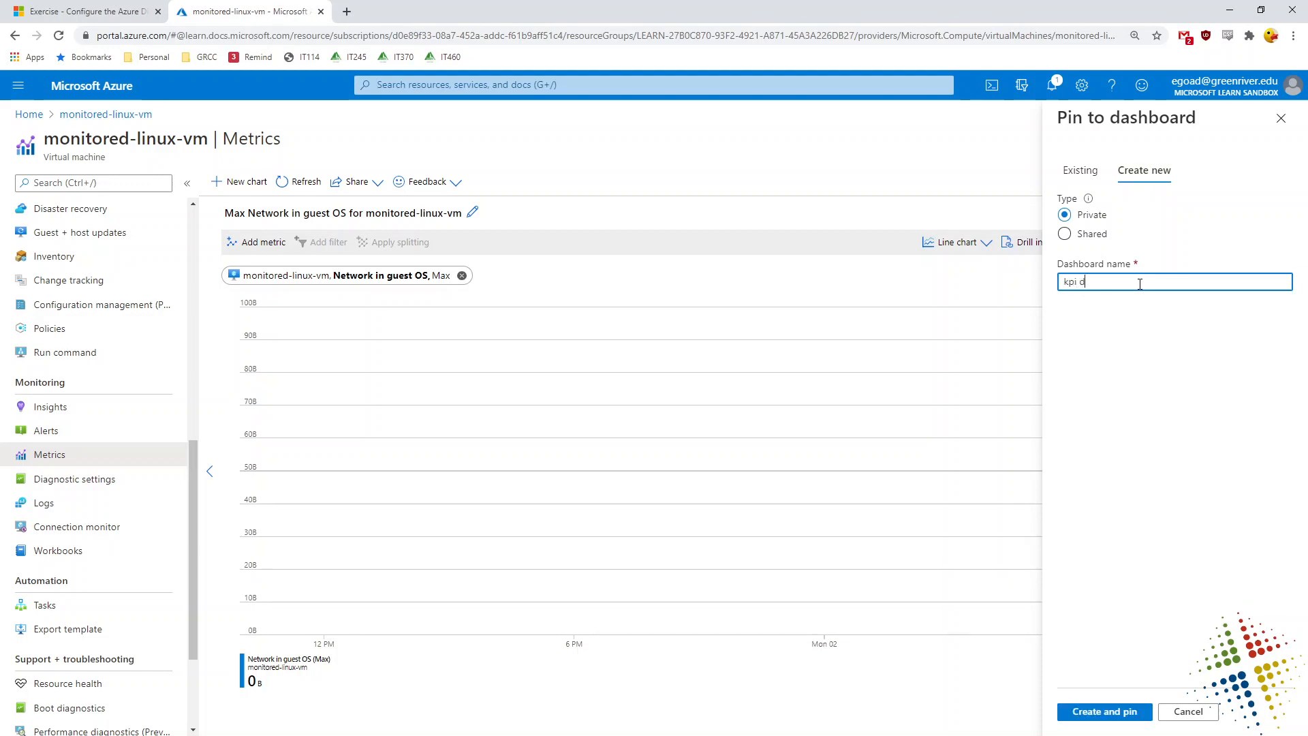
text(A)
key(BackSpace)
key(BackSpace)
key(BackSpace)
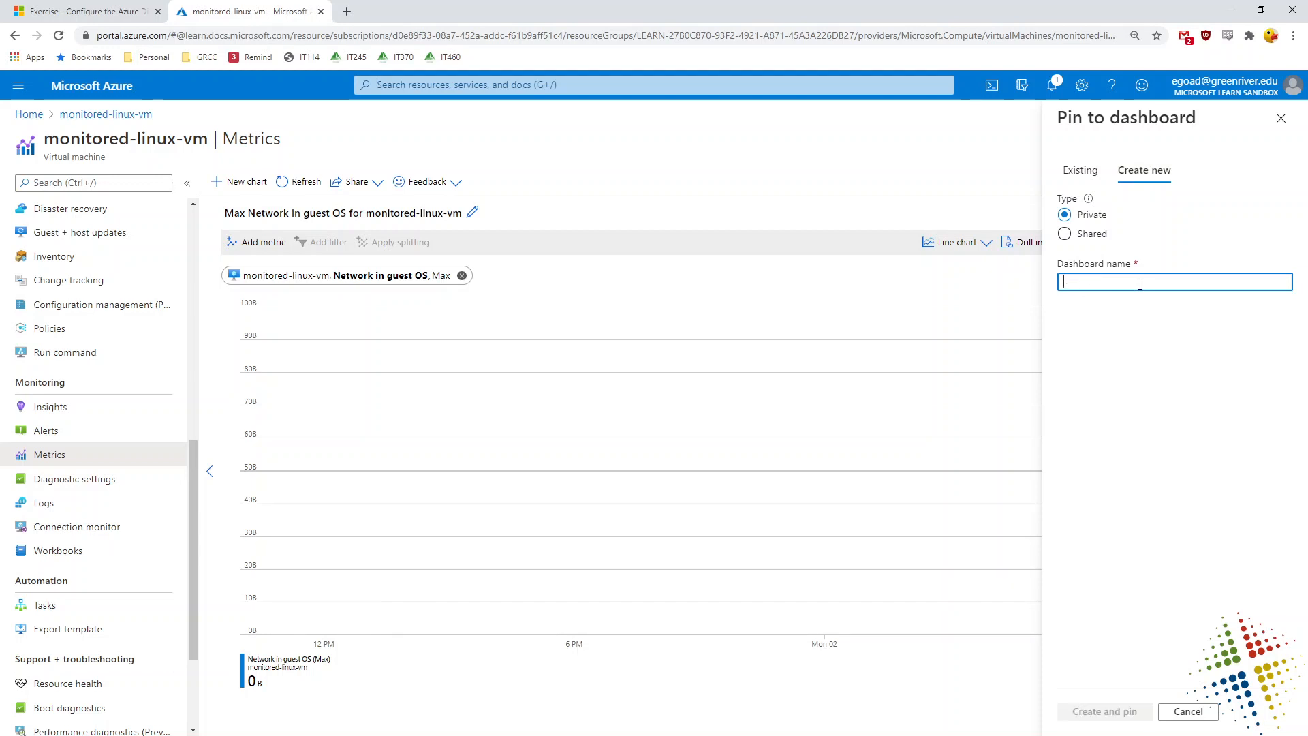
text(KPR)
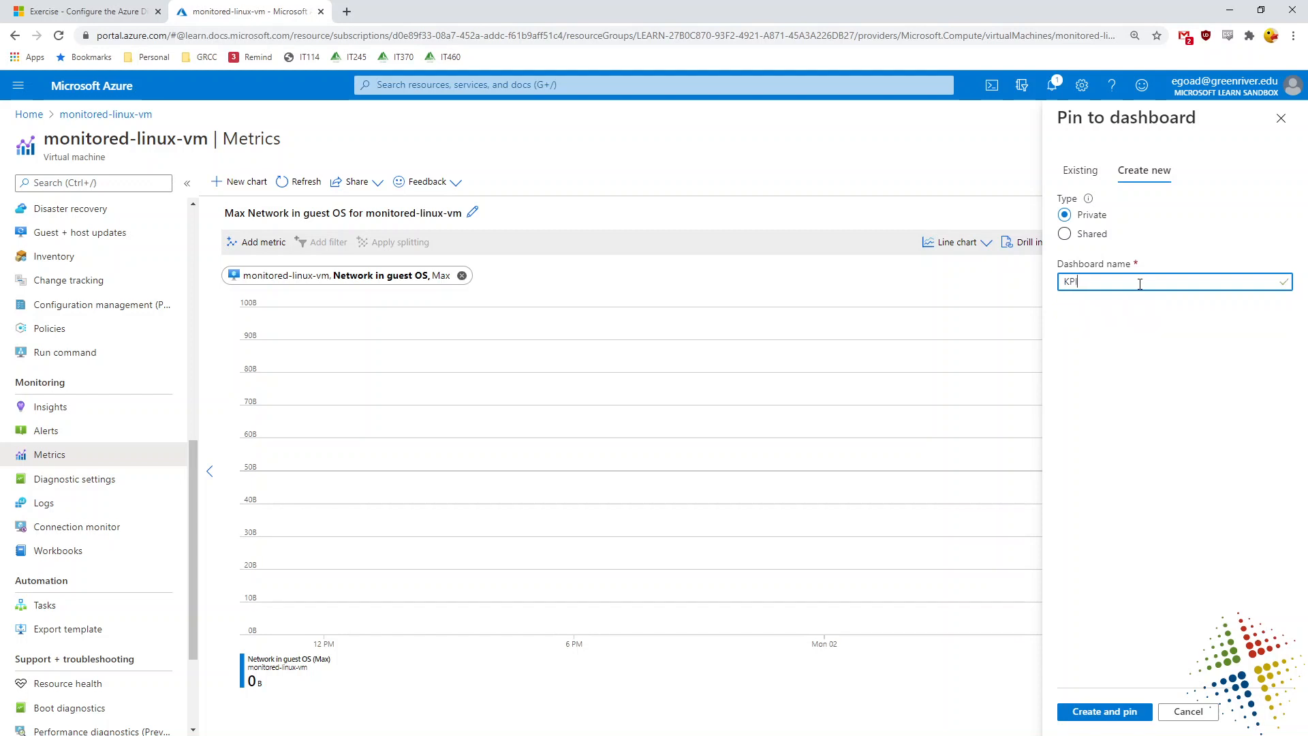
text( Dashboard)
click(1121, 712)
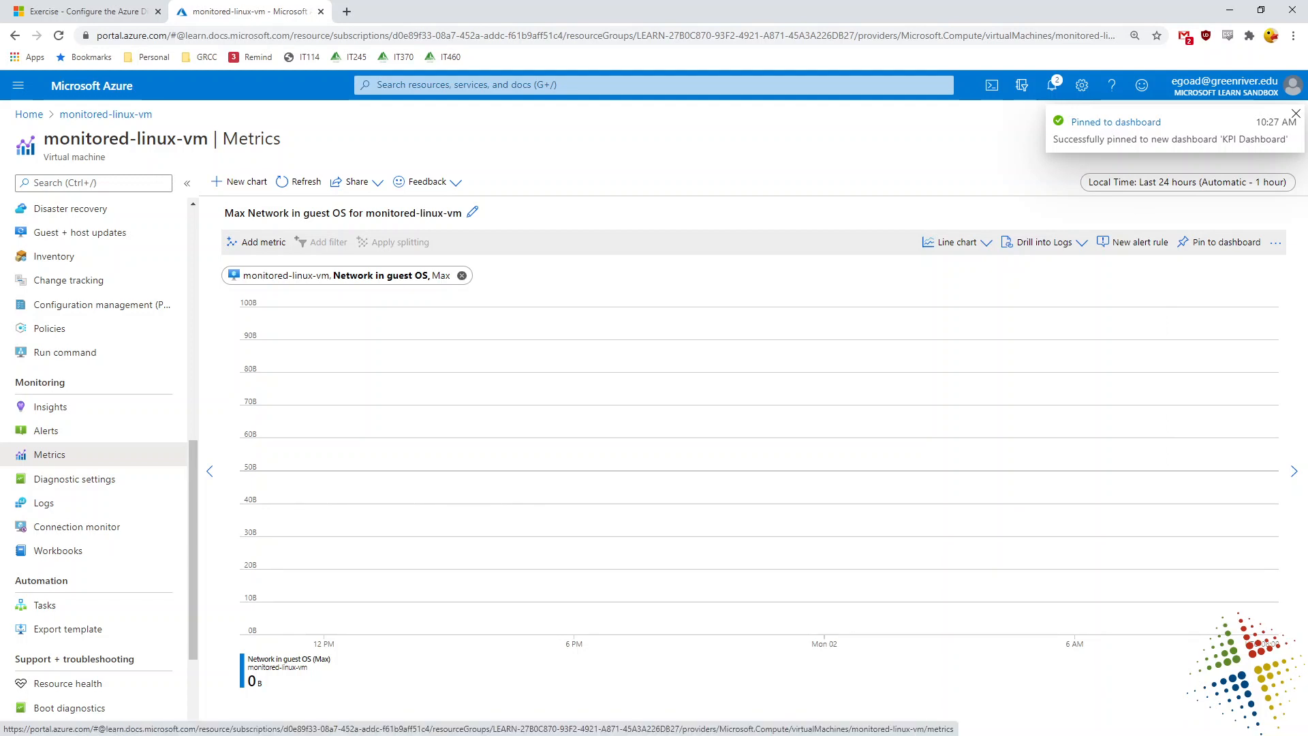
- Add a new chart of Mem. percent available from the Guest (classic) namespace with Max aggregation
click(265, 182)
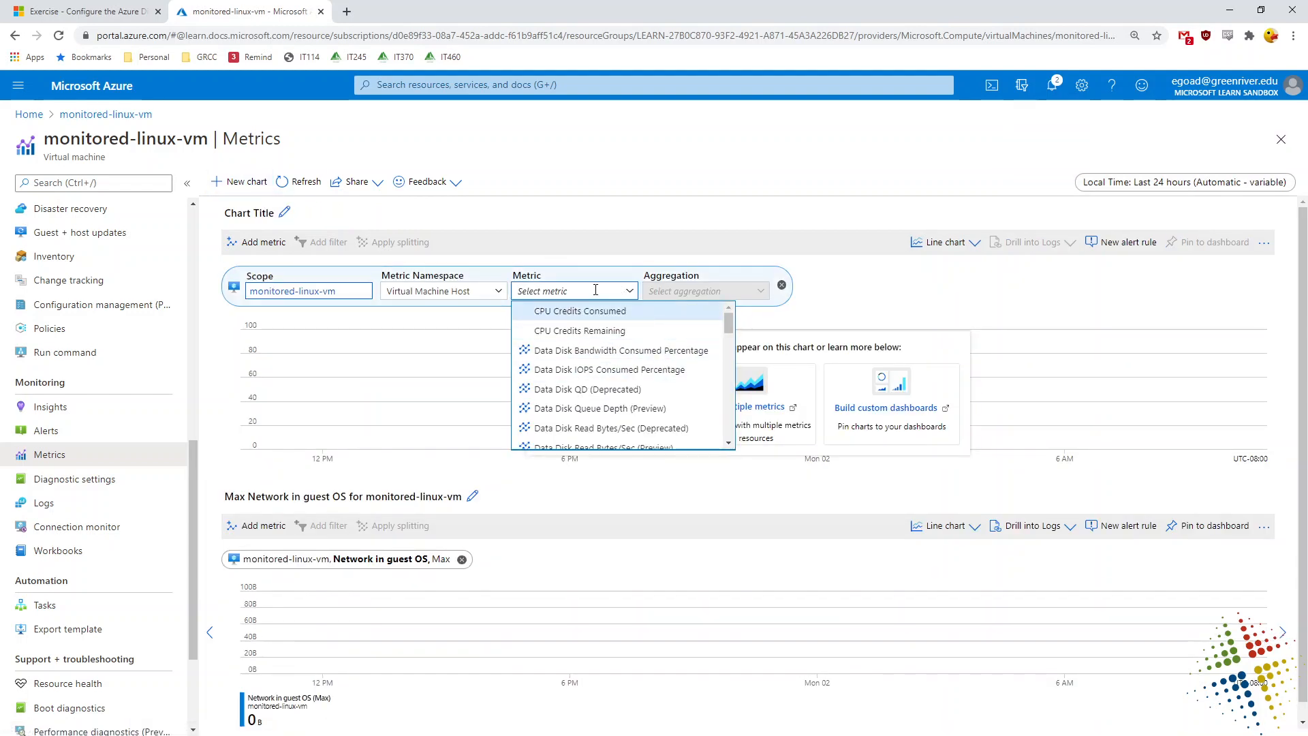
click(477, 291)
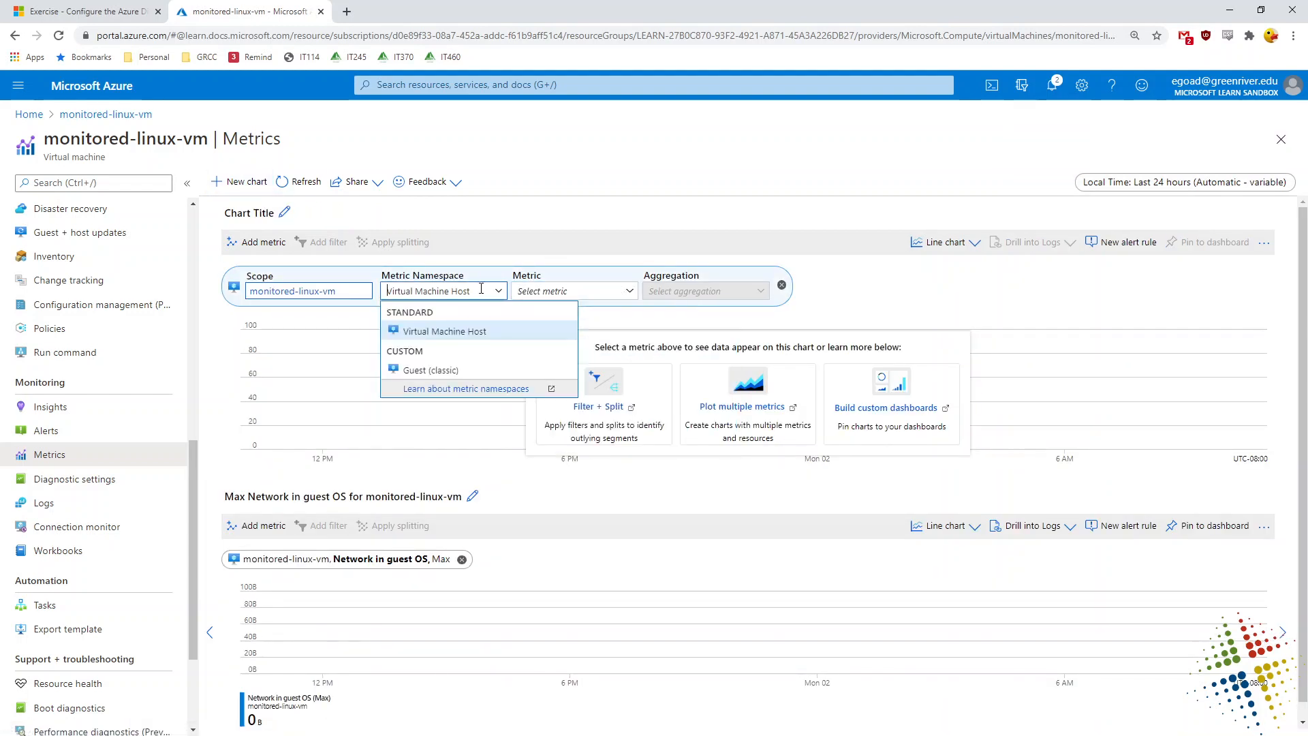
click(459, 368)
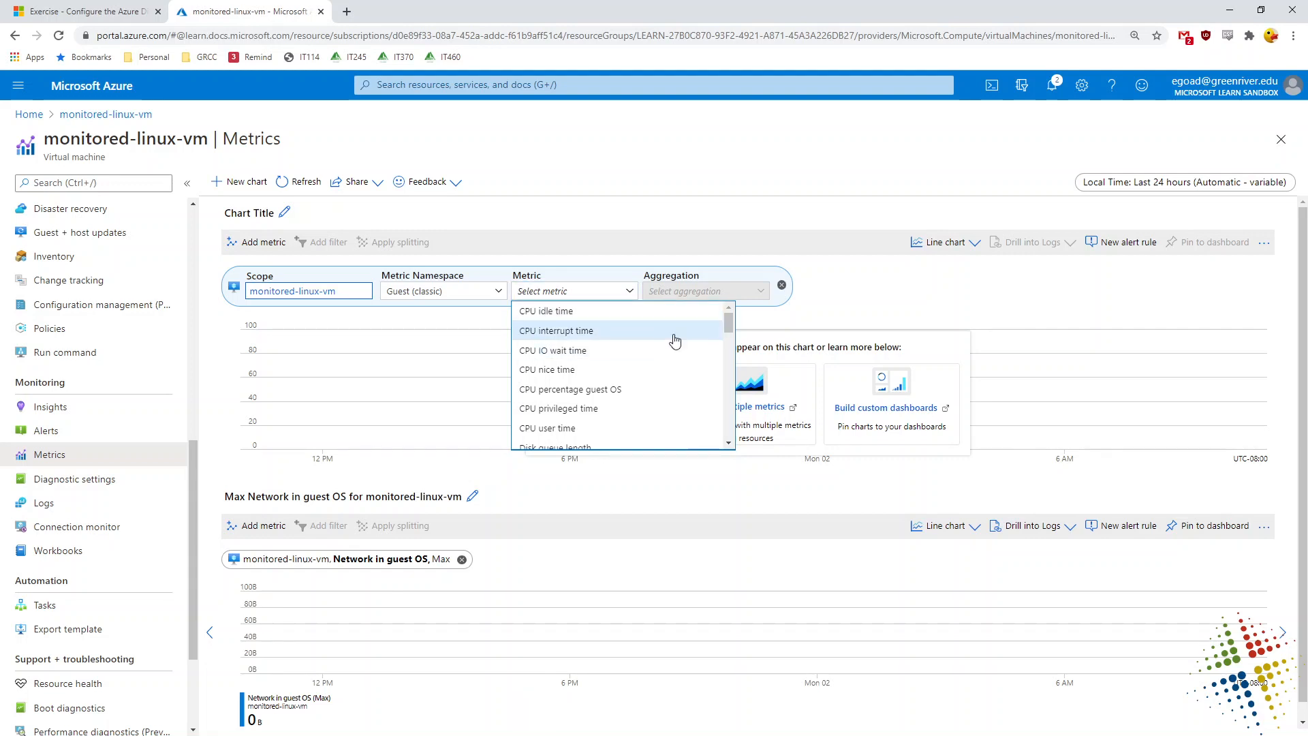
drag(728, 330, 726, 408)
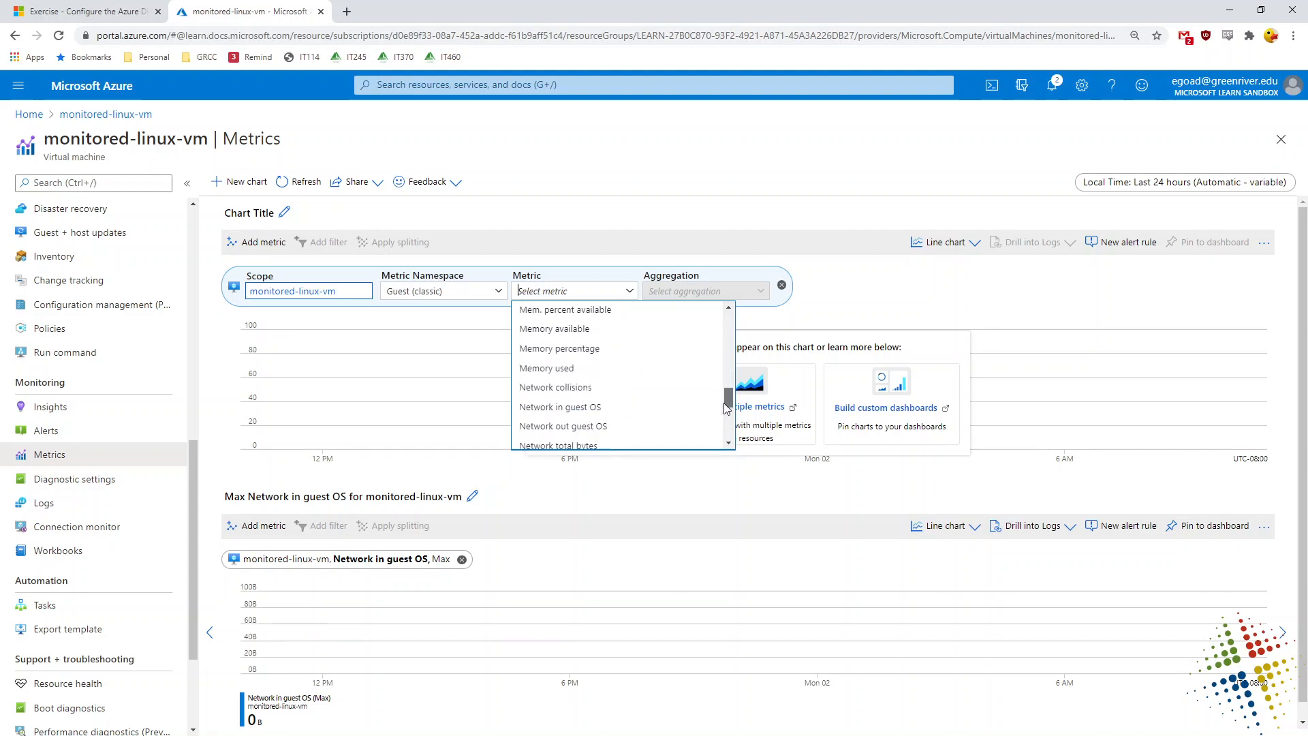
scroll(657, 365, up, 2)
click(657, 354)
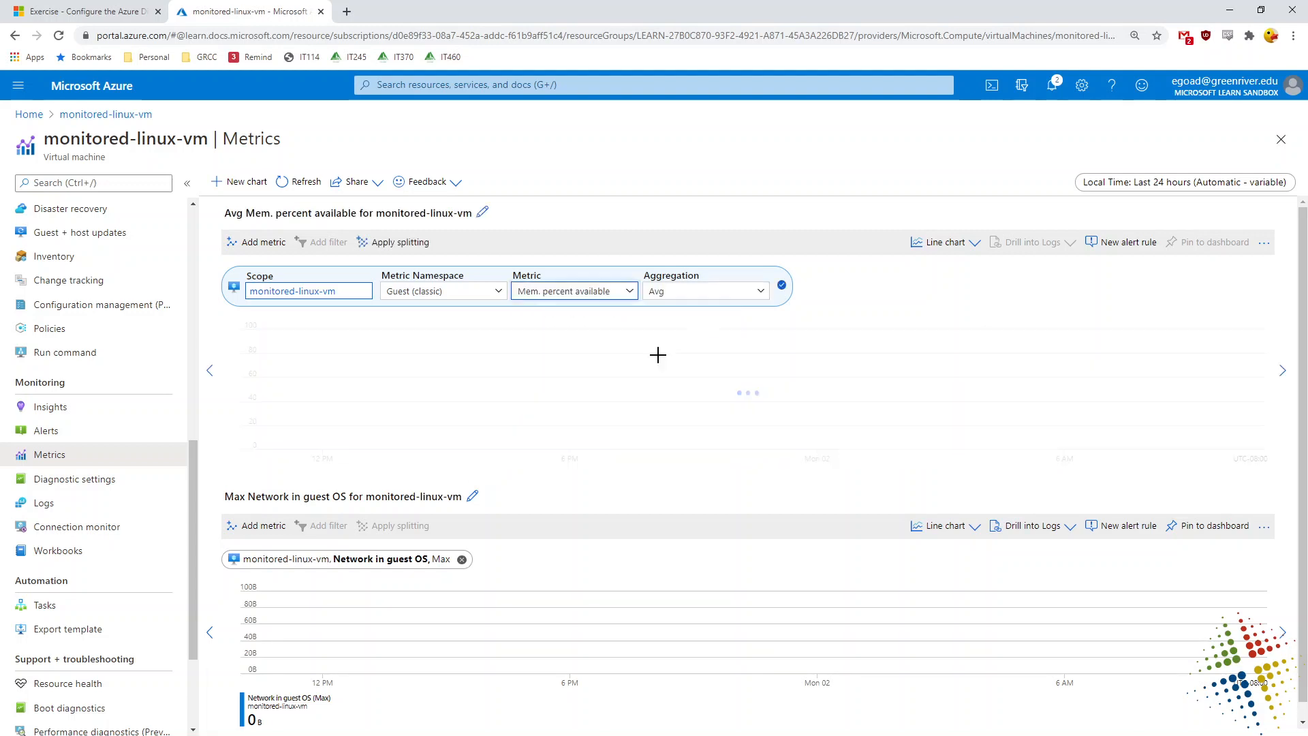
click(696, 294)
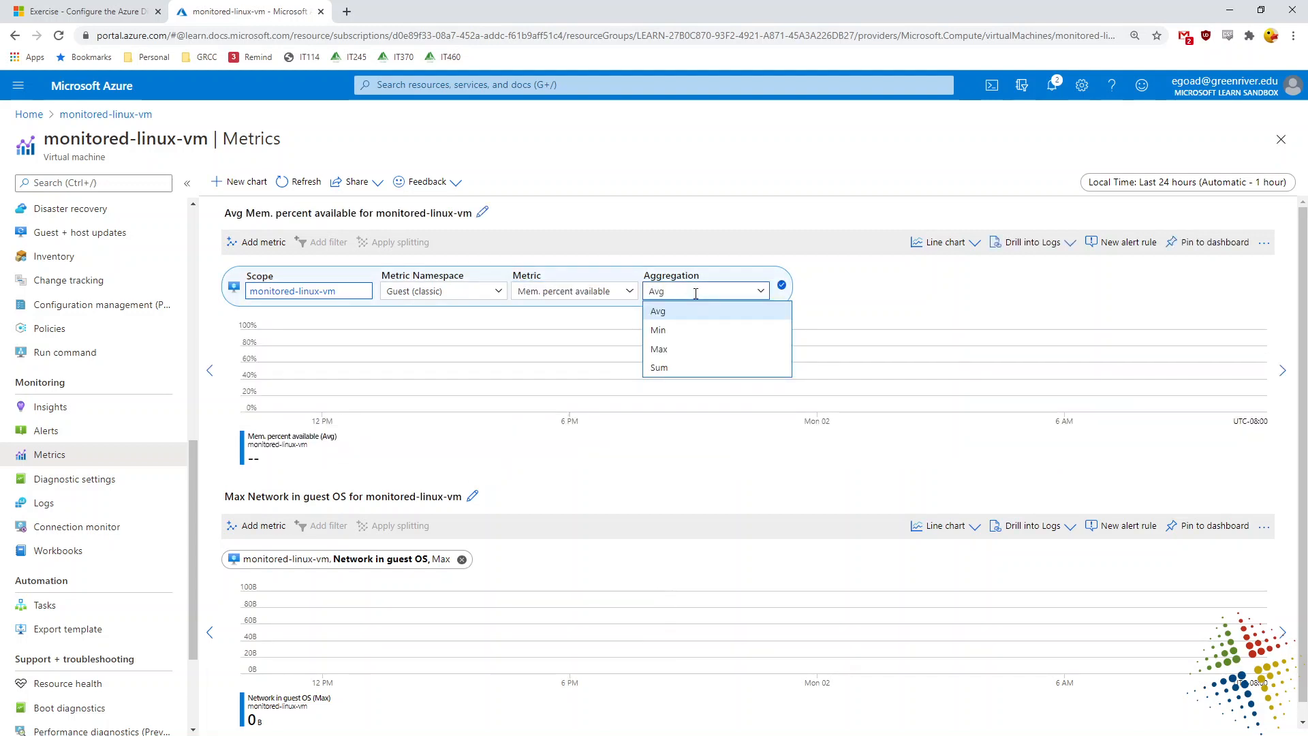
click(706, 359)
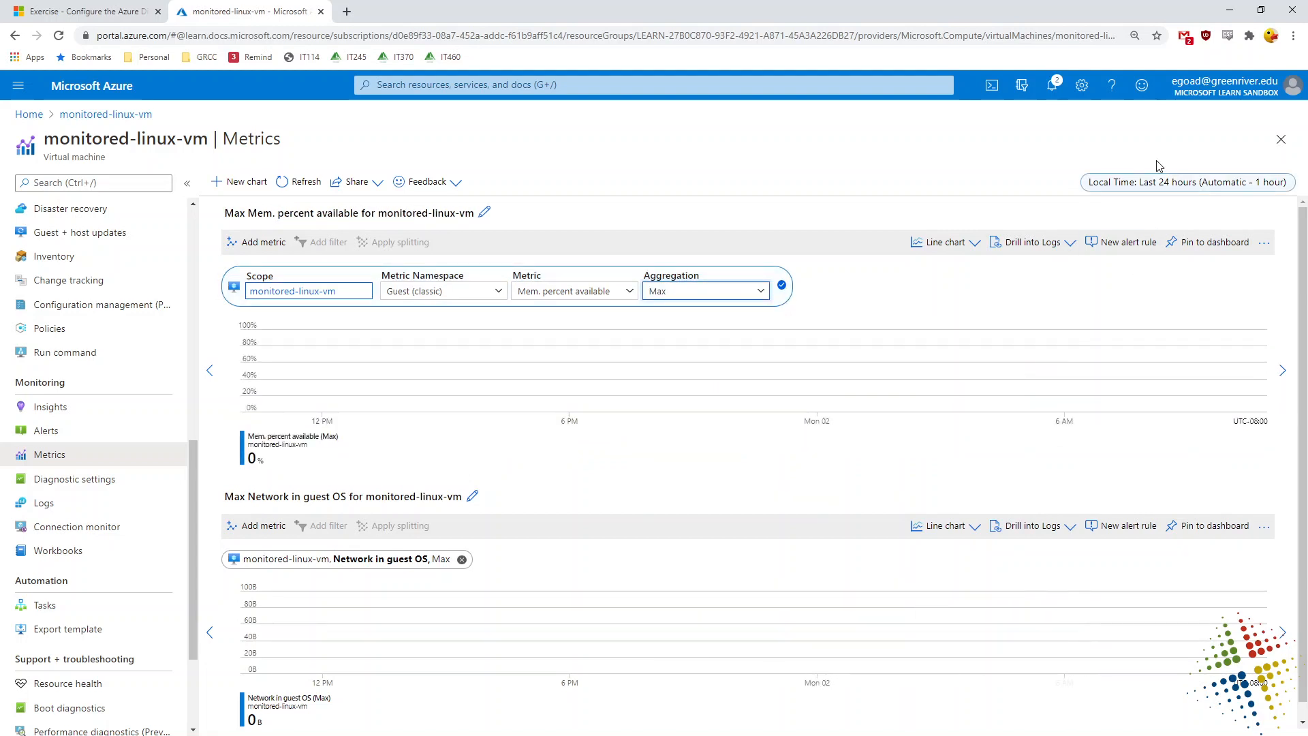
- Pin the Mem. percent available chart to the existing private KPI Dashboard
click(1191, 245)
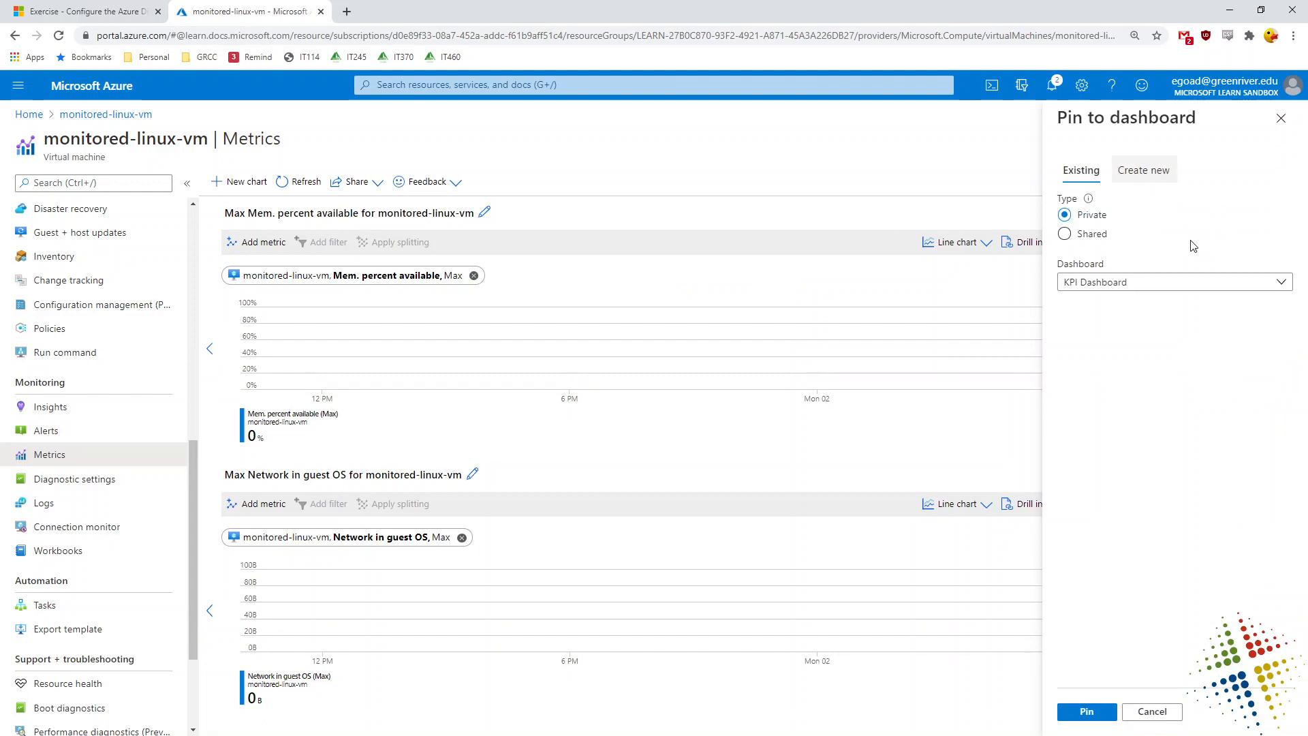
click(1088, 713)
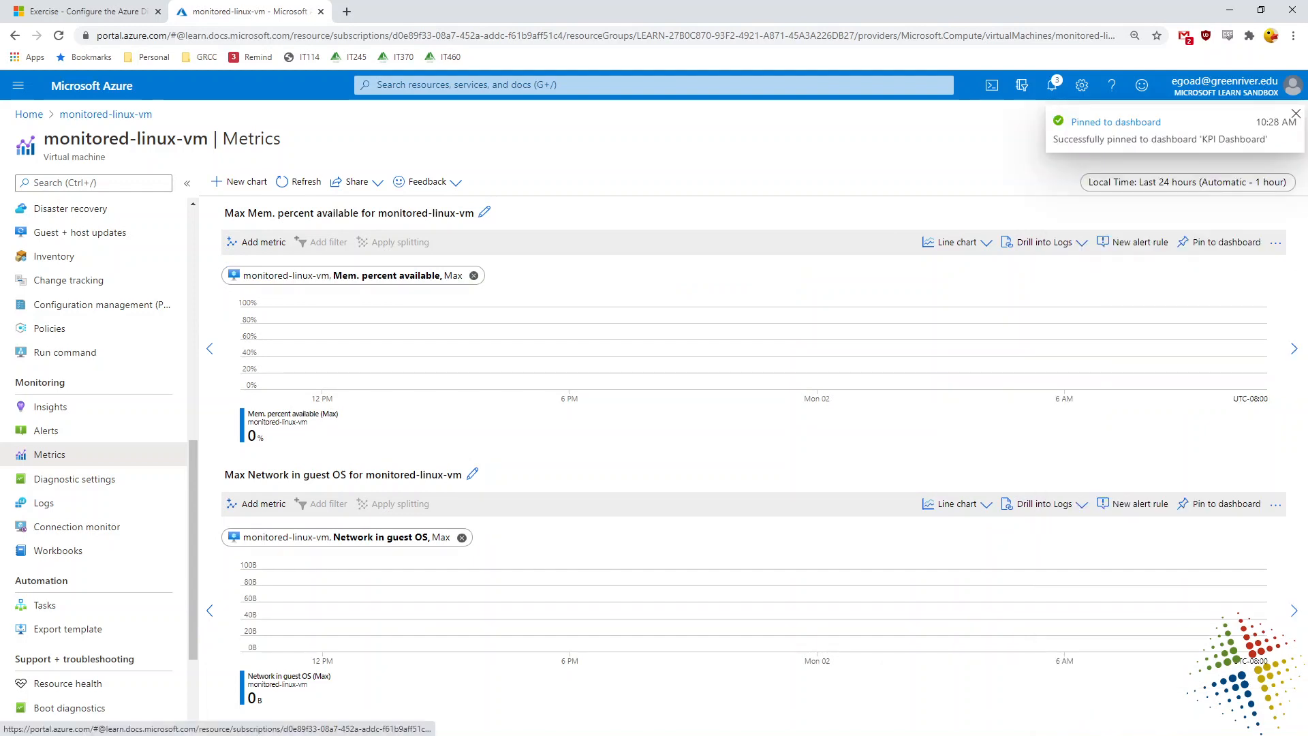
- Add a chart of CPU percentage guest OS from the Guest (classic) namespace with Max aggregation and pin it to the KPI Dashboard
click(236, 182)
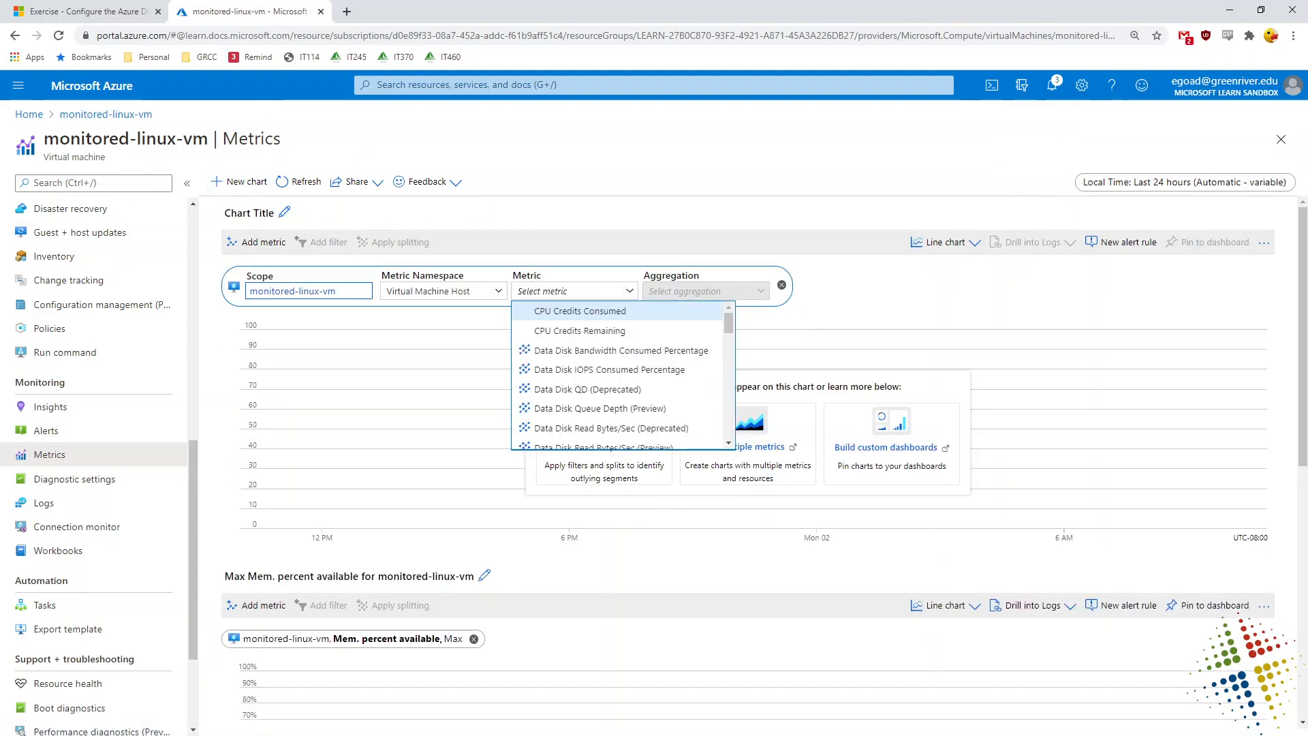
click(473, 291)
click(487, 374)
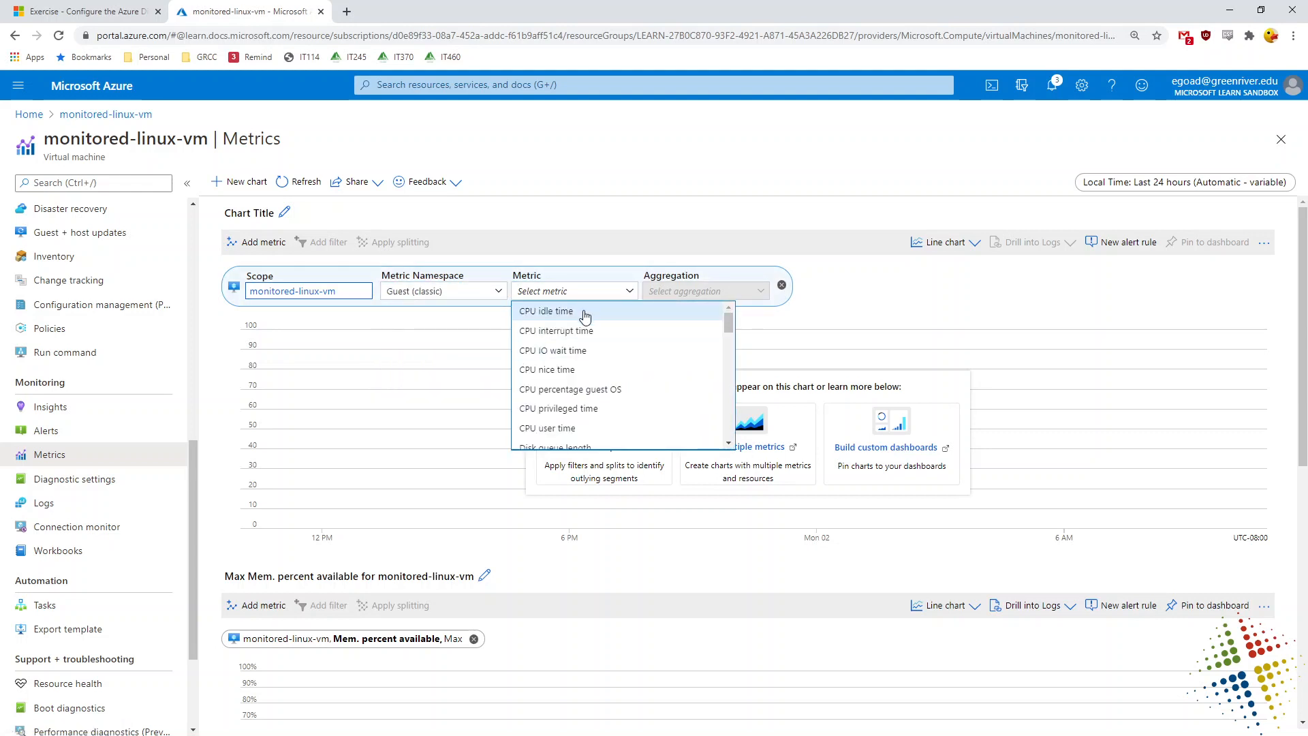
mouse_move(586, 320)
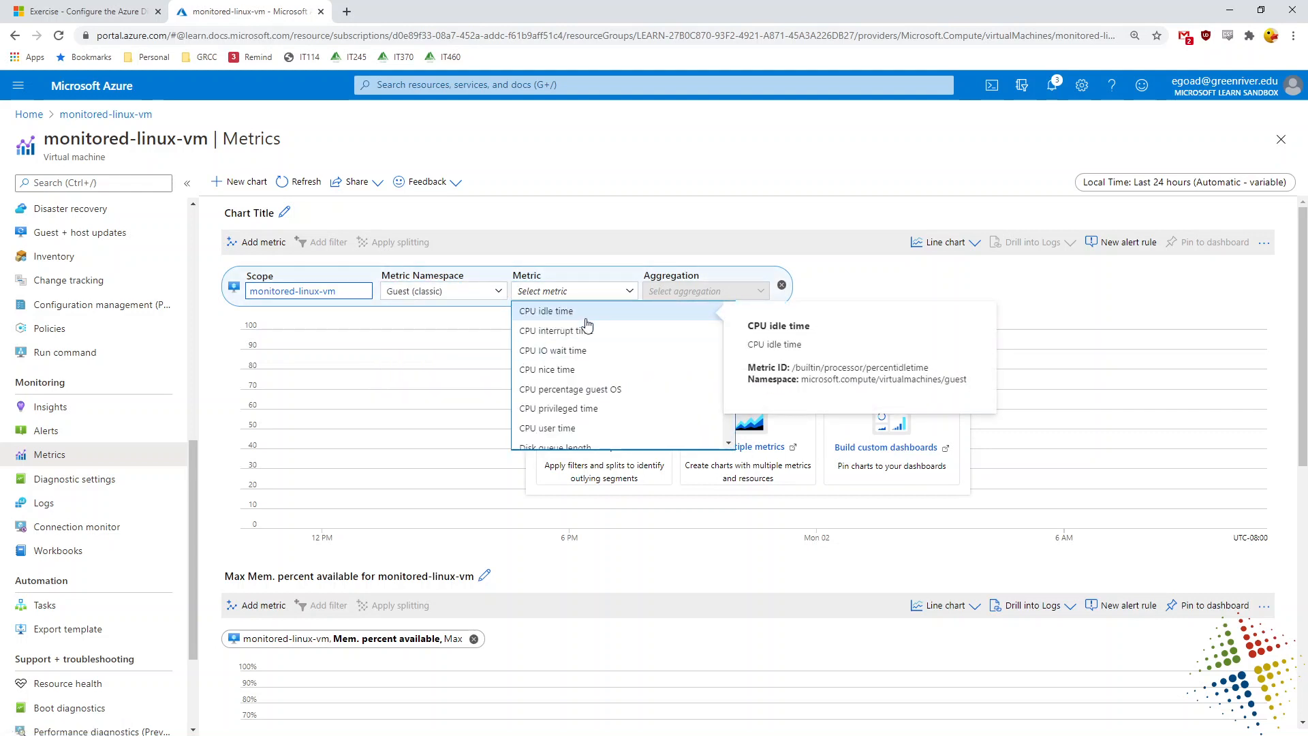
click(614, 390)
click(706, 300)
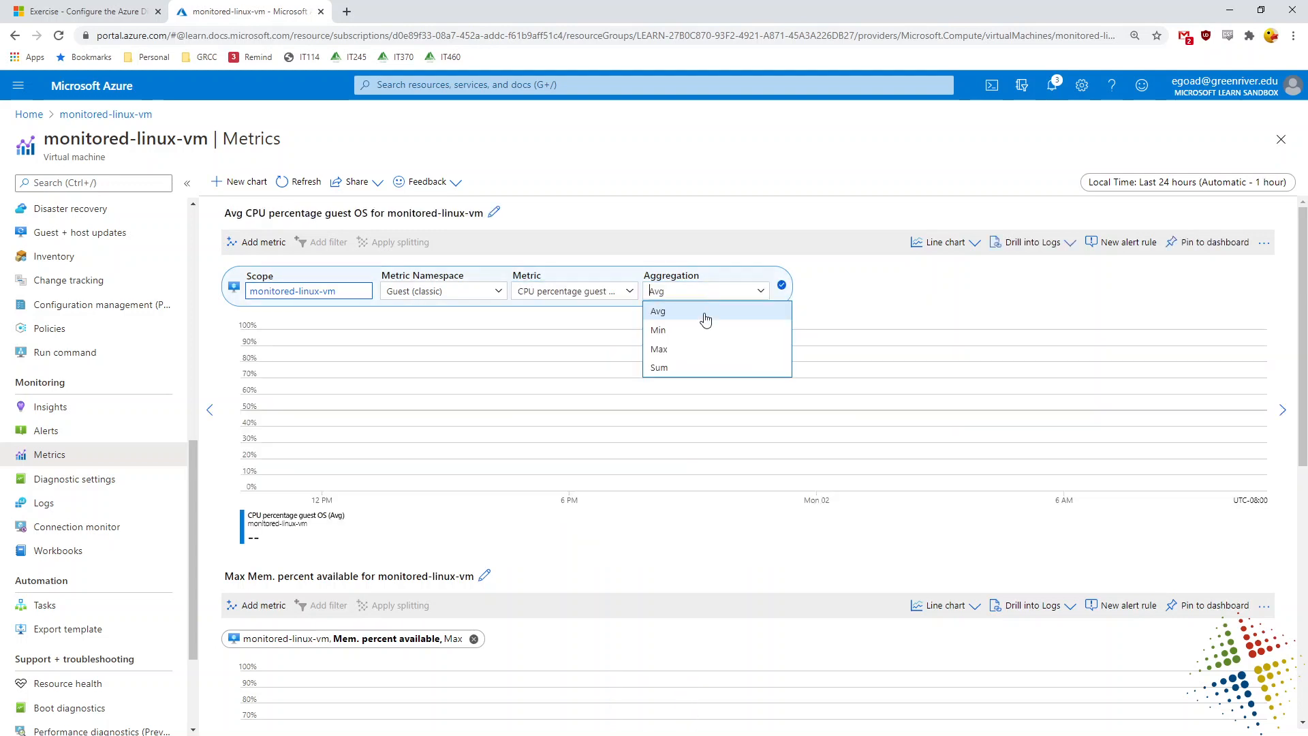
click(702, 350)
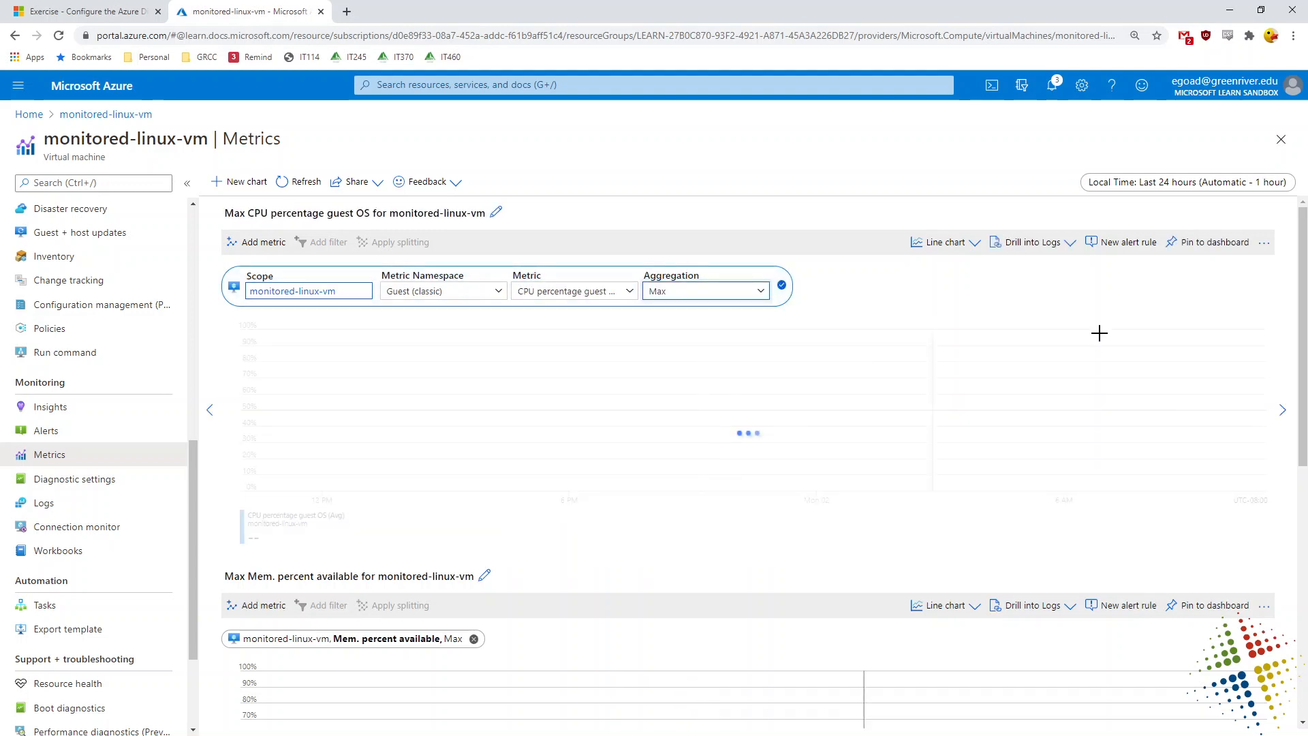
click(1203, 243)
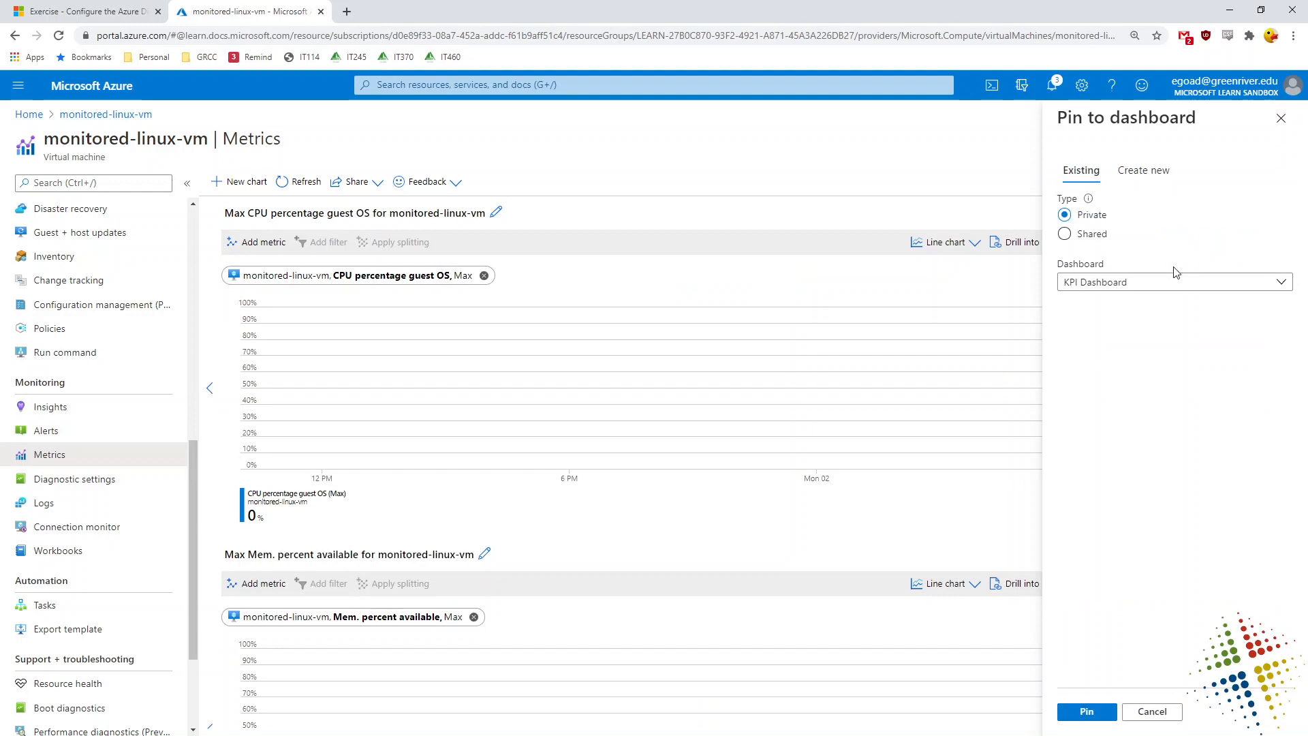
click(1086, 712)
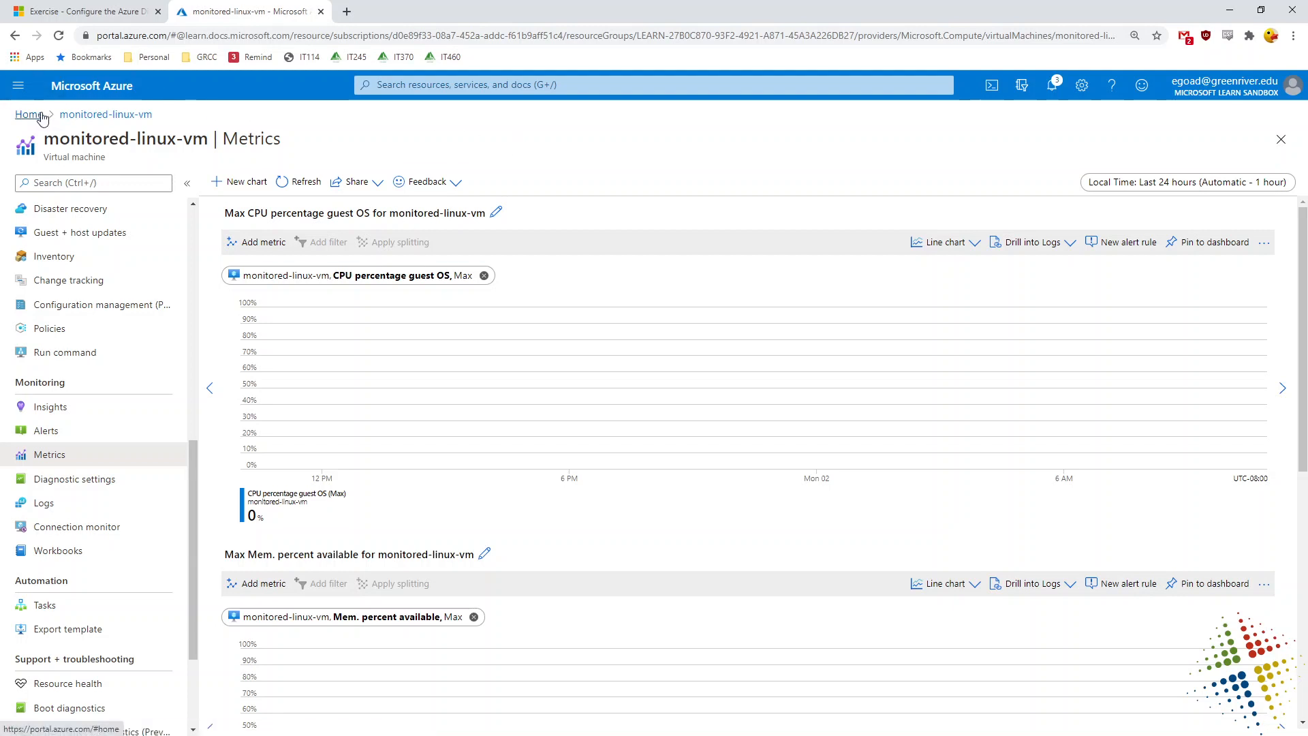
- Go to the portal's dashboards, switch to the KPI Dashboard and look over its pinned charts
click(21, 90)
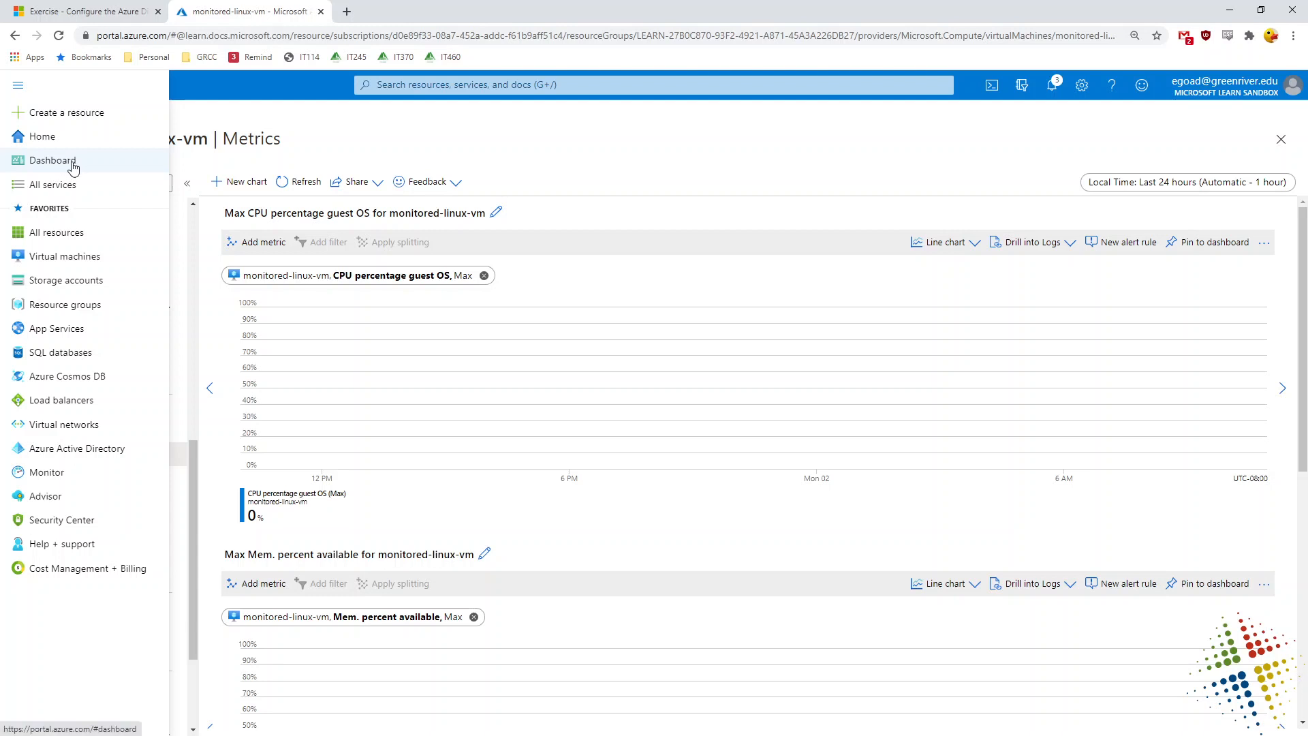
click(19, 87)
click(19, 87)
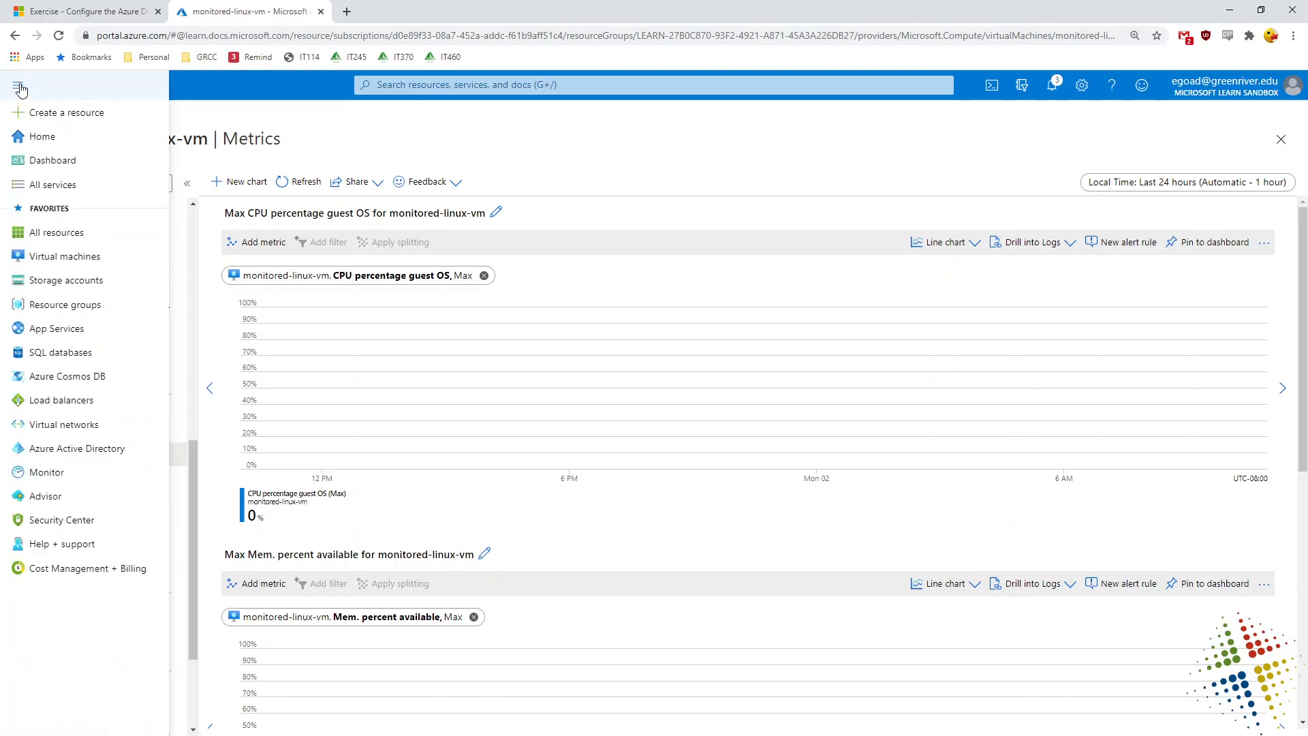
click(38, 163)
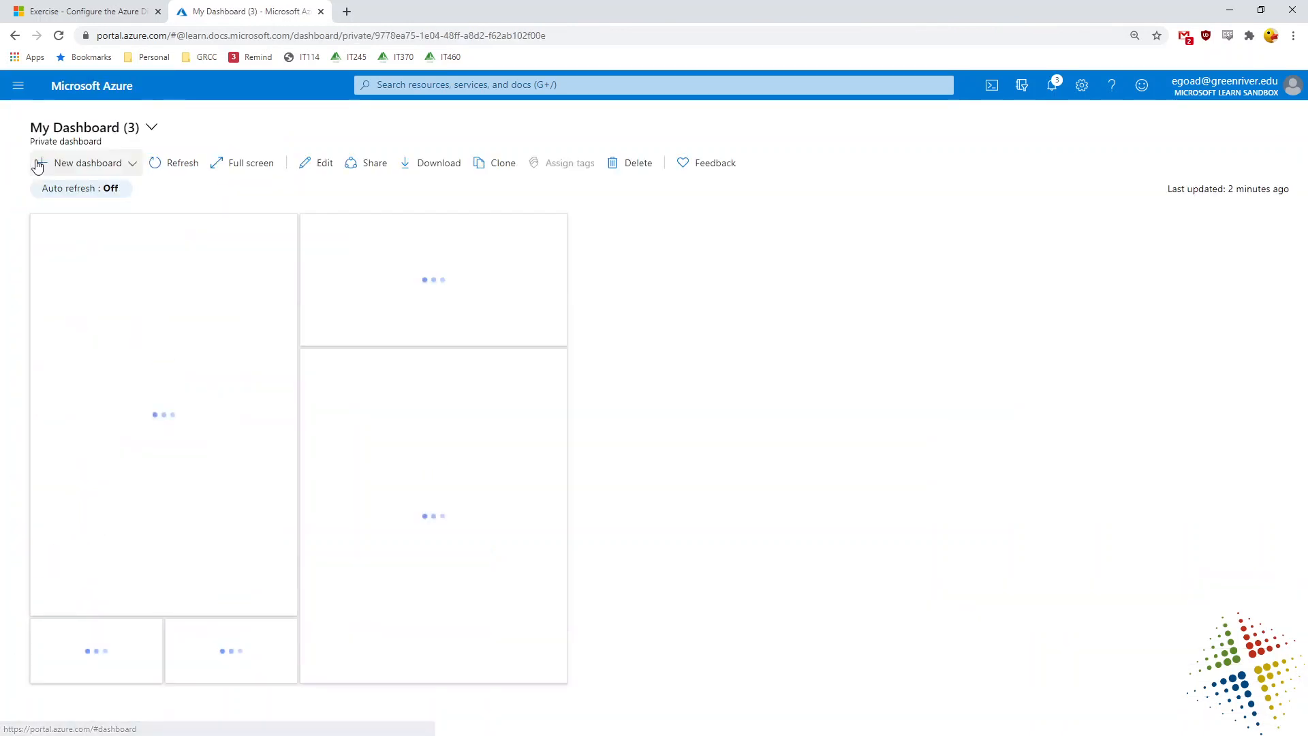
click(151, 129)
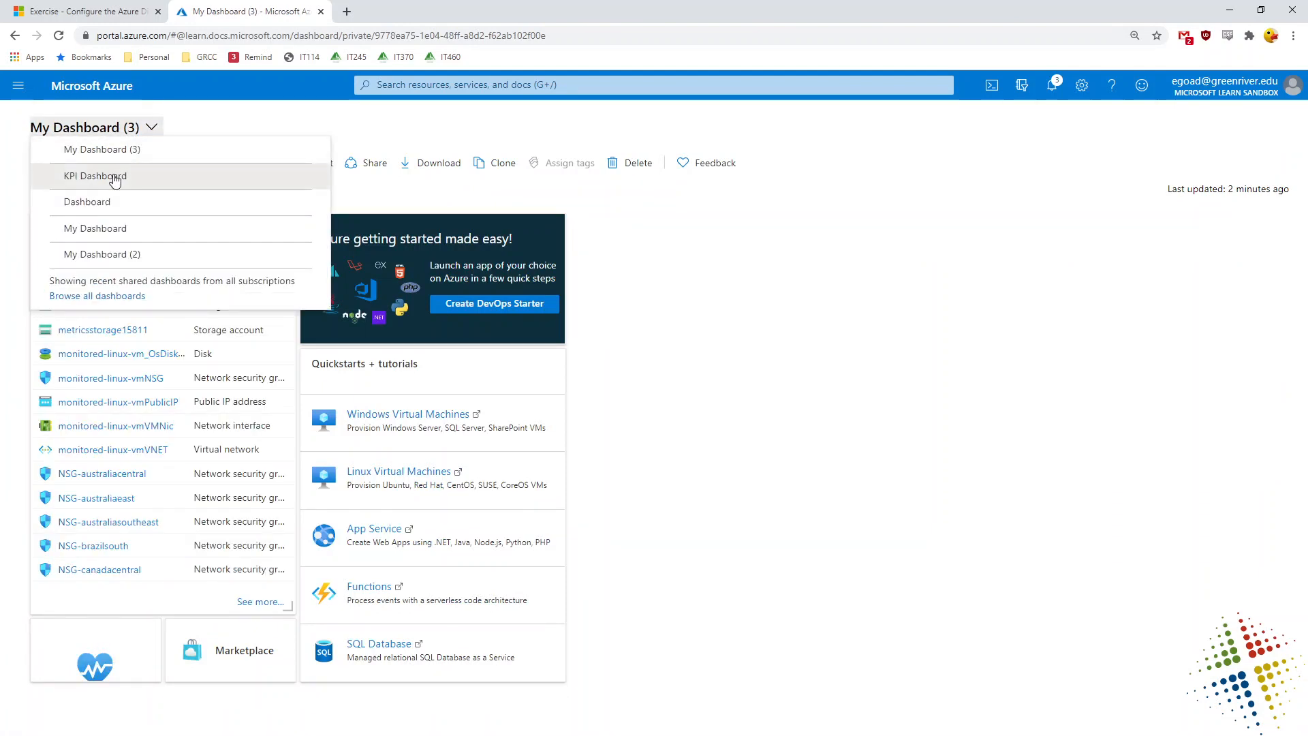
click(114, 178)
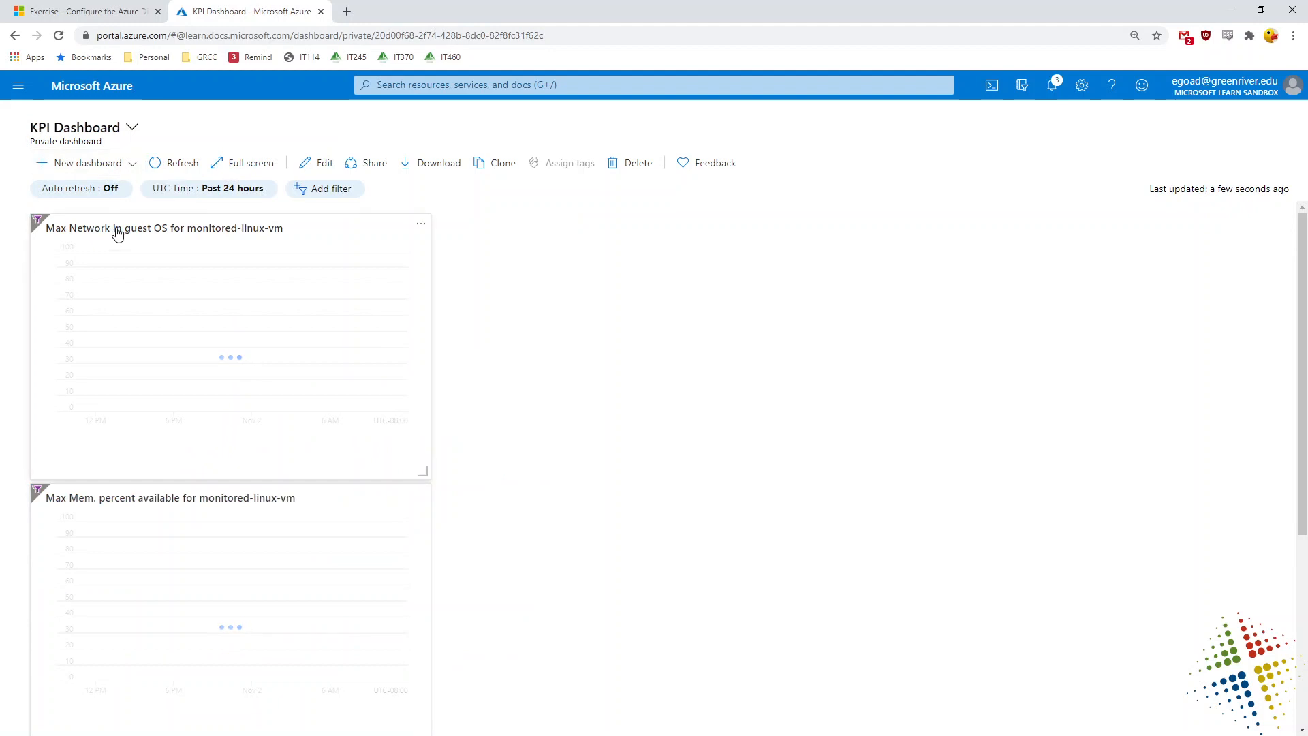
scroll(385, 452, down, 5)
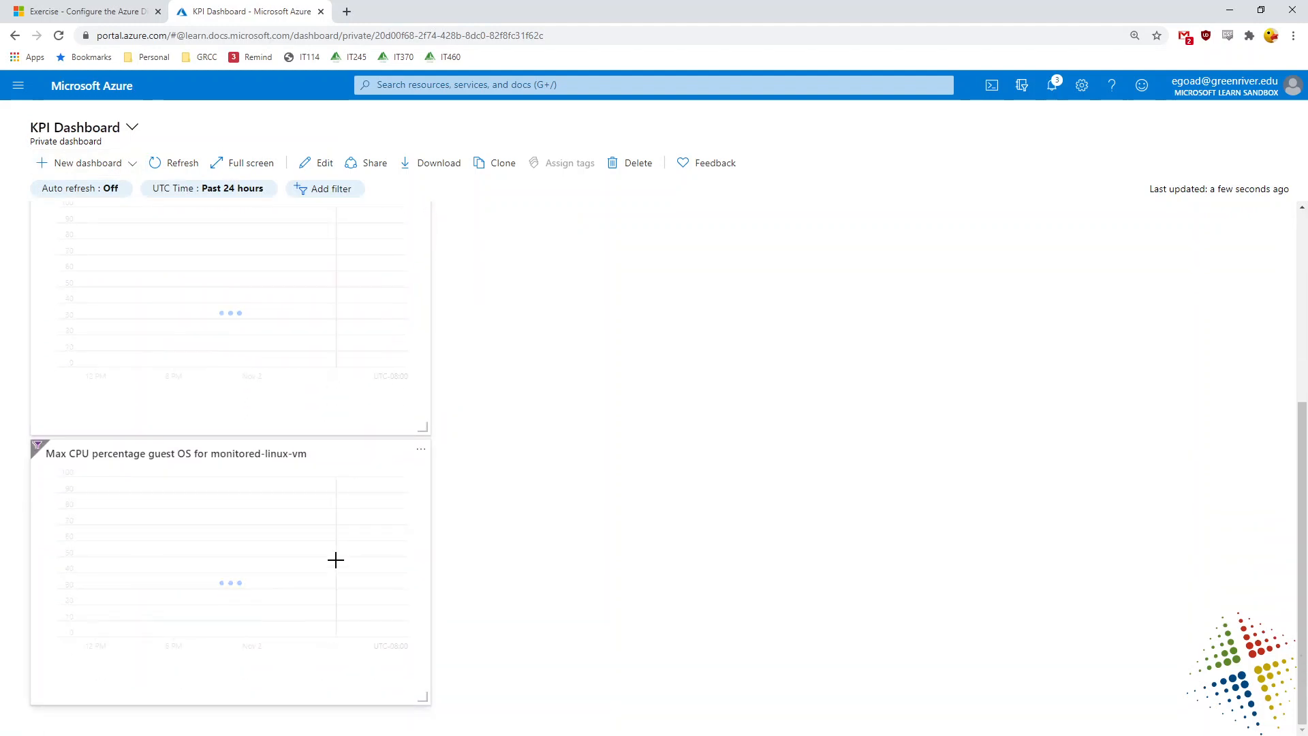
scroll(335, 560, up, 5)
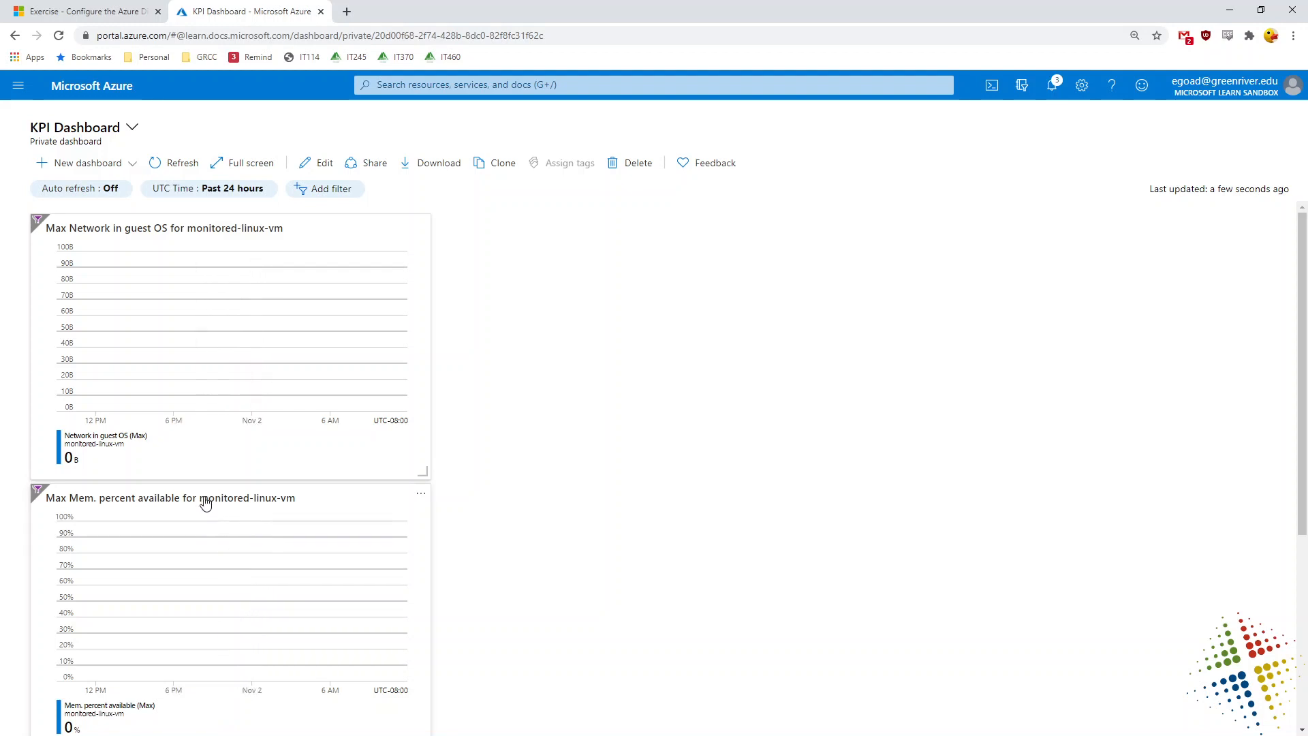
- Customize the KPI Dashboard by moving the Mem. percent available tile beside the Network in guest OS tile
drag(204, 500, 672, 554)
click(573, 535)
scroll(500, 644, down, 3)
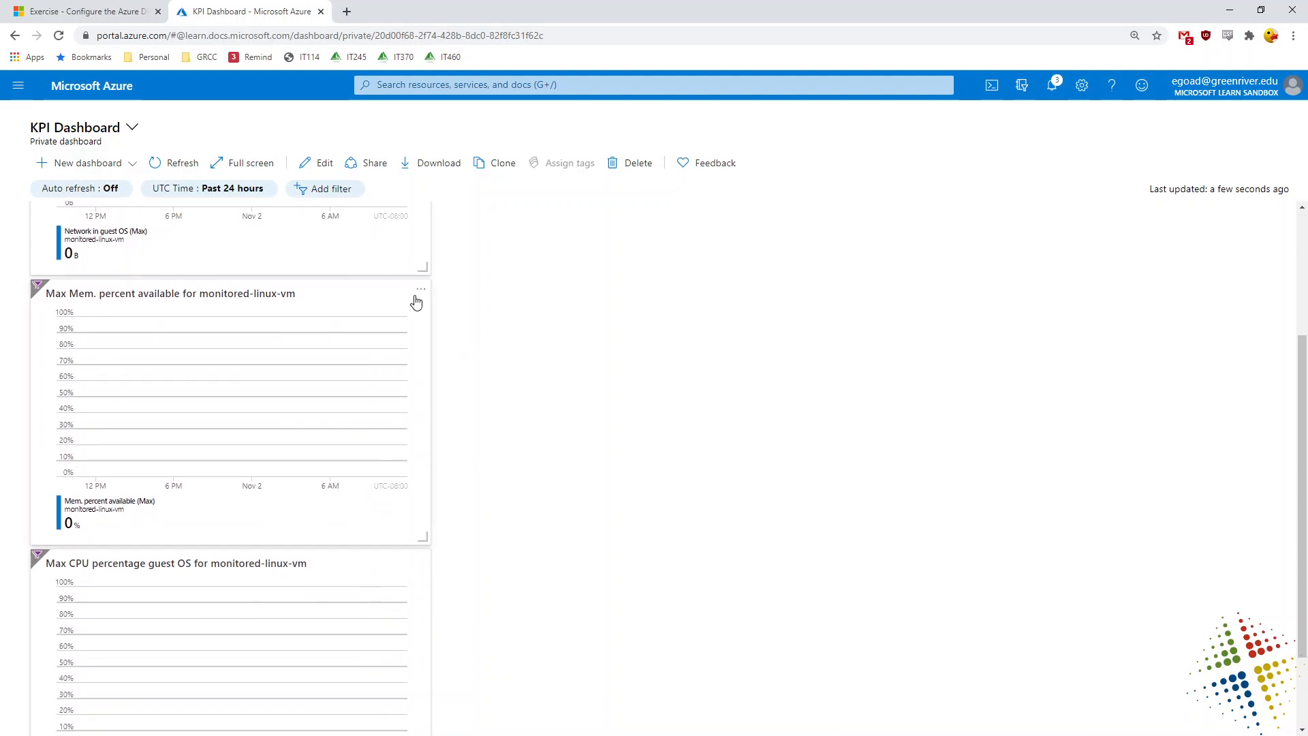
click(422, 290)
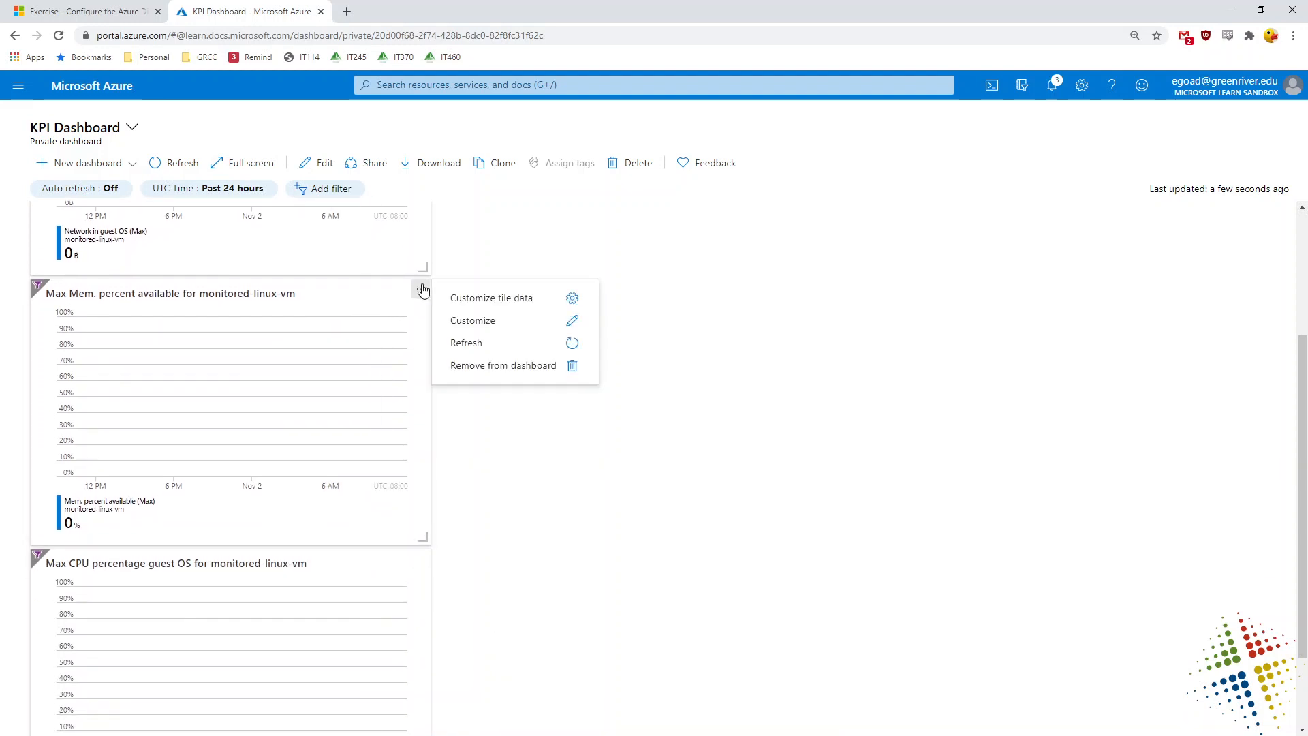
click(470, 320)
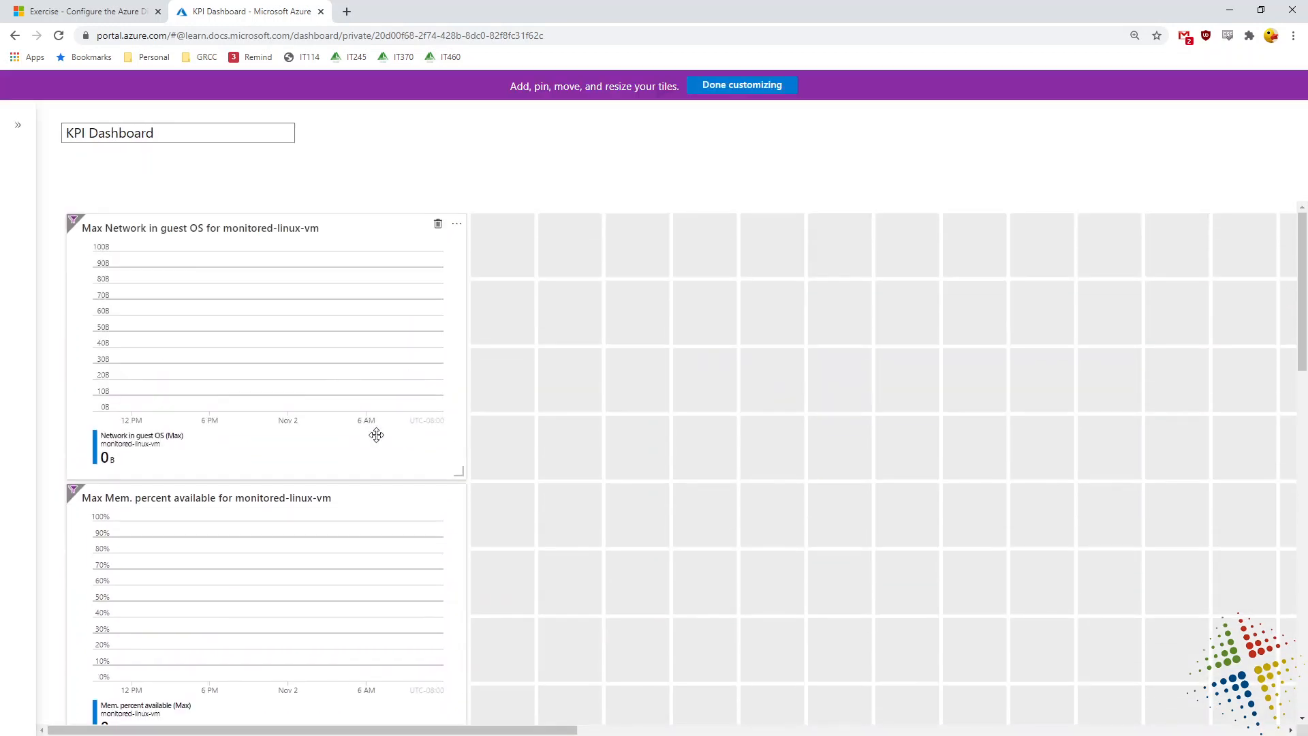
drag(240, 514, 655, 229)
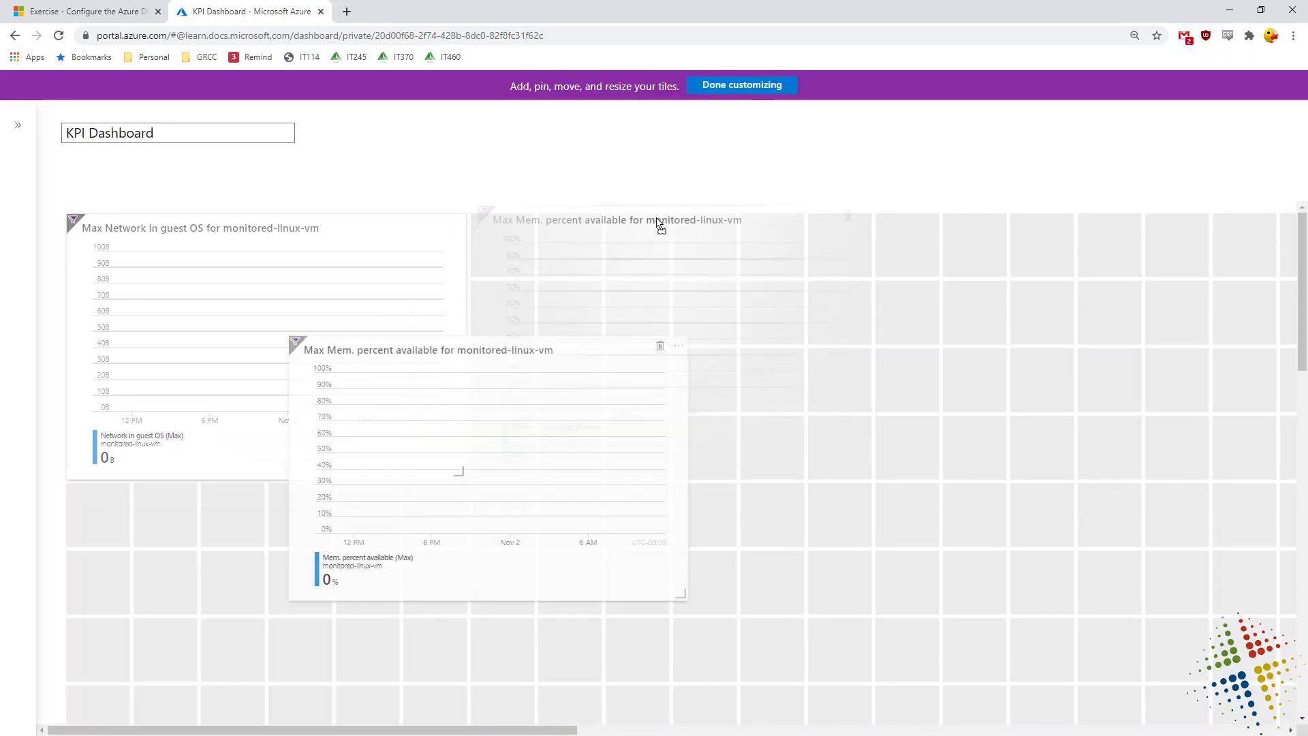
- Move the CPU percentage guest OS tile directly below the Network in guest OS tile and save the dashboard layout
scroll(576, 459, down, 6)
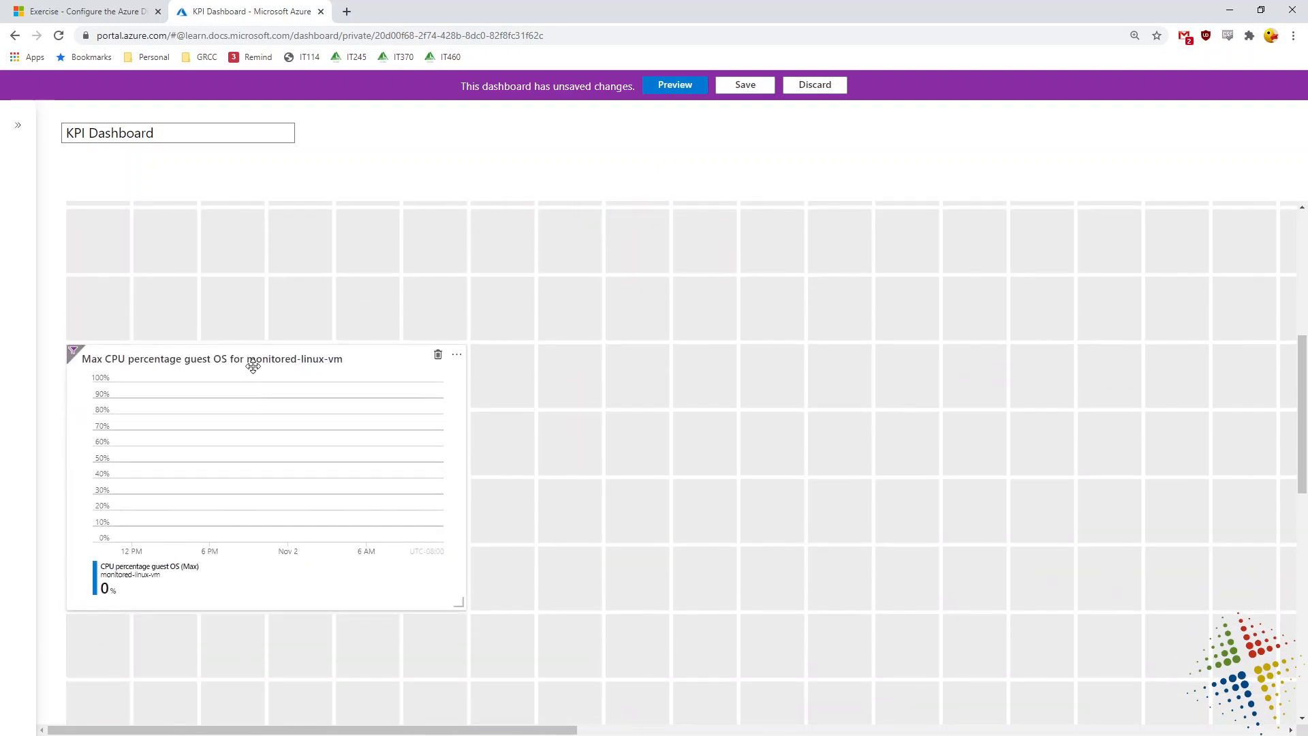
mouse_move(252, 362)
mouse_down()
mouse_move(269, 315)
mouse_move(264, 228)
mouse_move(254, 502)
mouse_move(265, 368)
mouse_up()
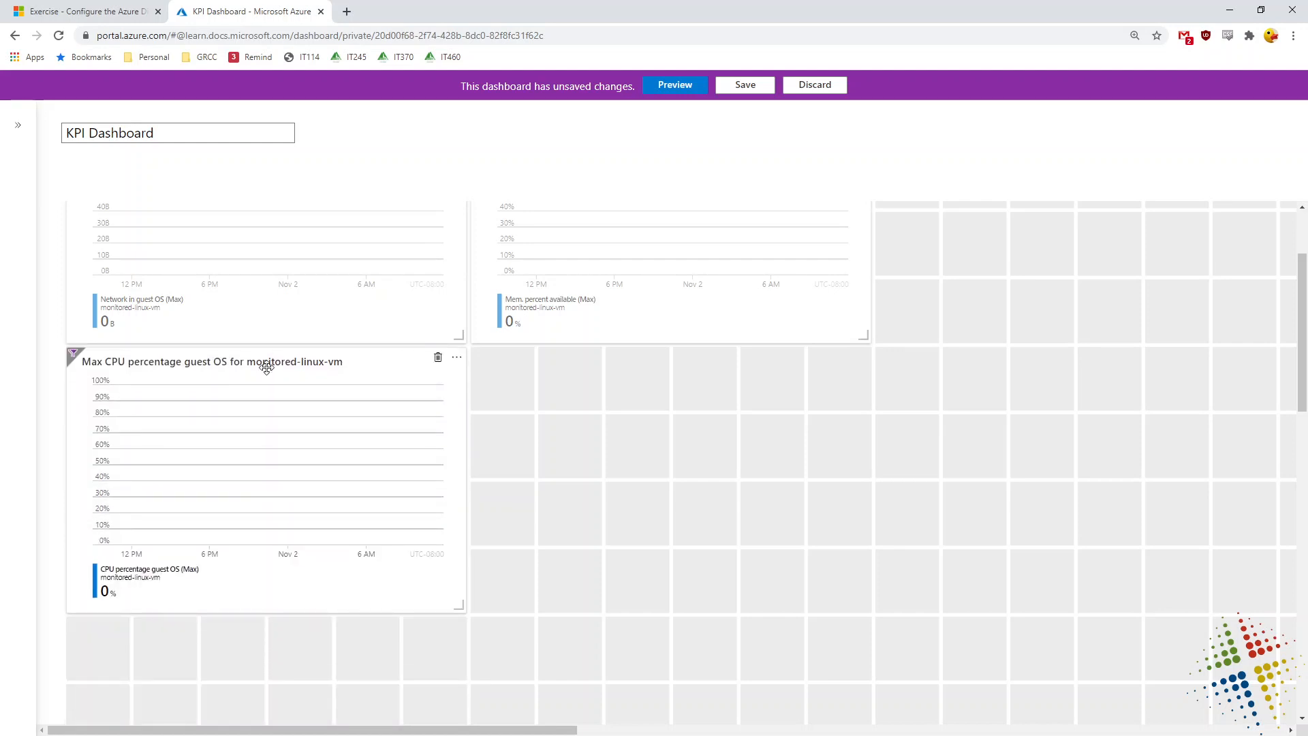
click(745, 84)
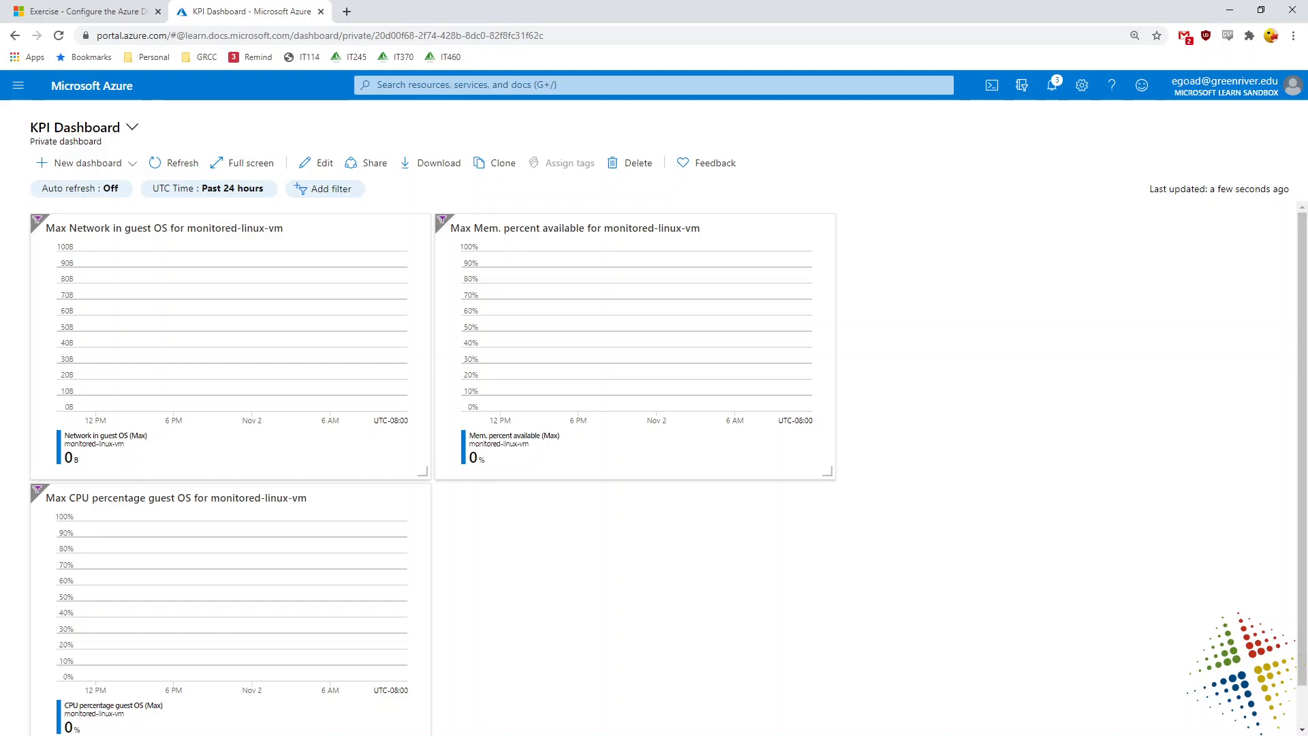
- Return to the Microsoft Learn exercise and continue to the next unit, Diagnostic data case studies
click(121, 12)
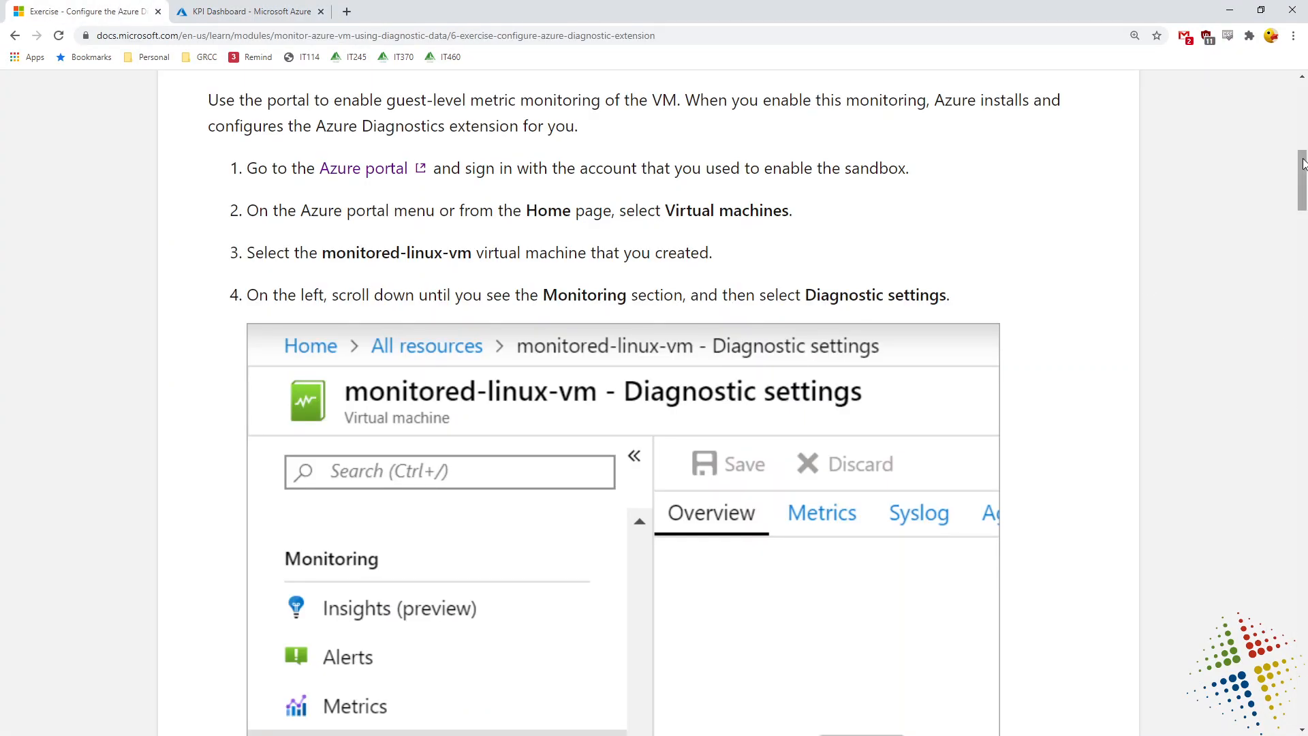
drag(1301, 178, 1304, 678)
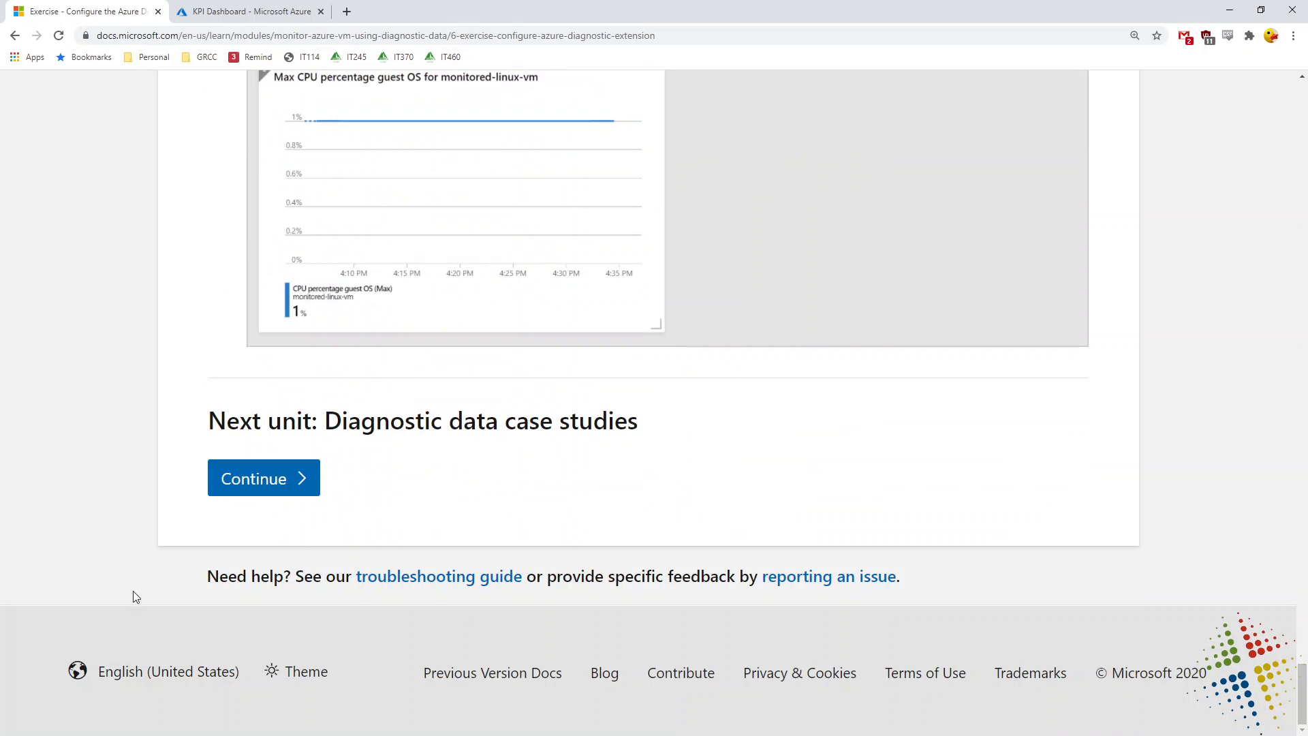
click(258, 488)
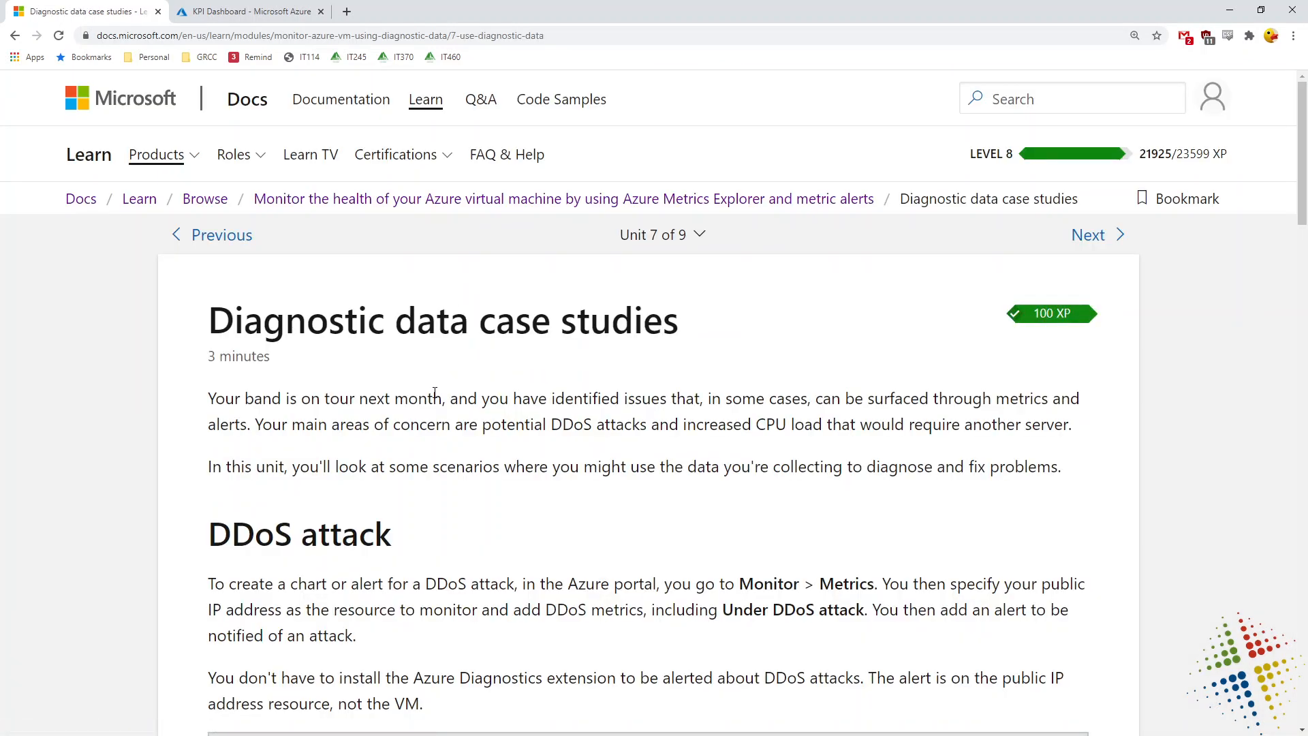
- Read the unit's introduction and its DDoS attack section, highlighting the main concerns, the Monitor > Metrics path and the Under DDoS attack metric
drag(441, 393, 222, 389)
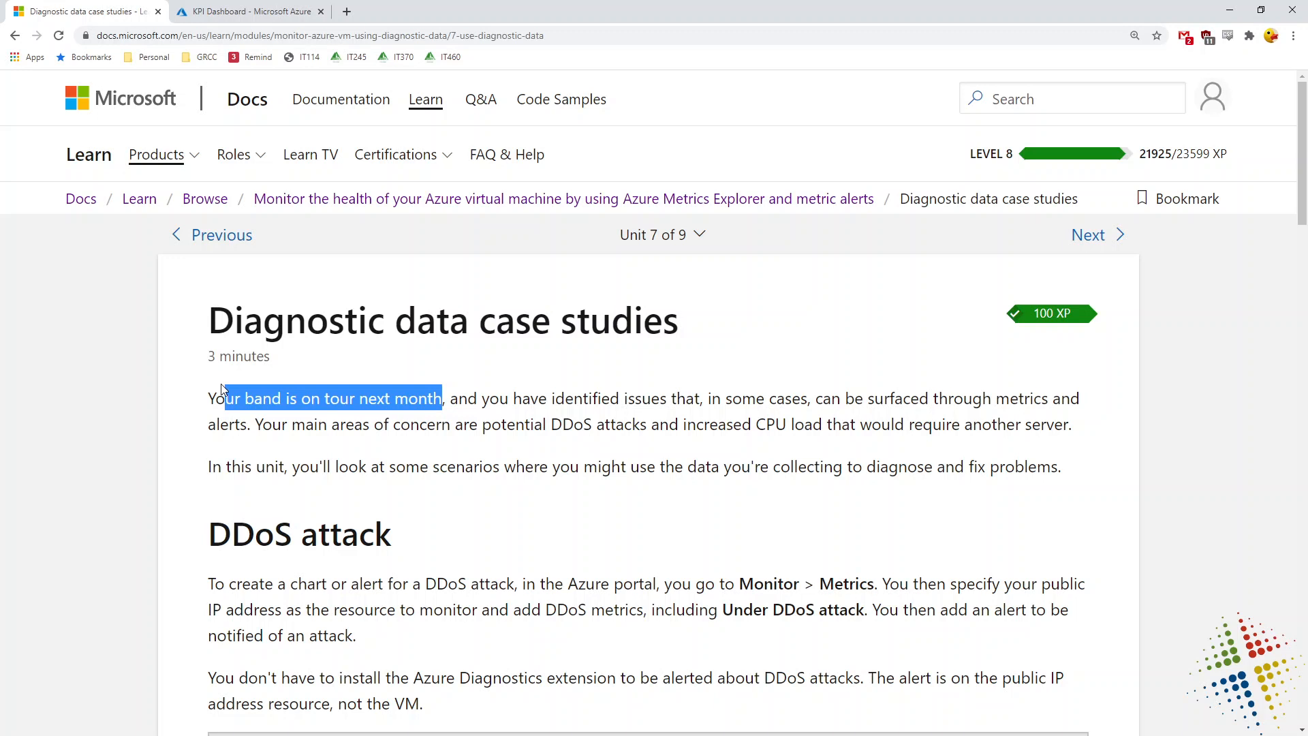
click(260, 423)
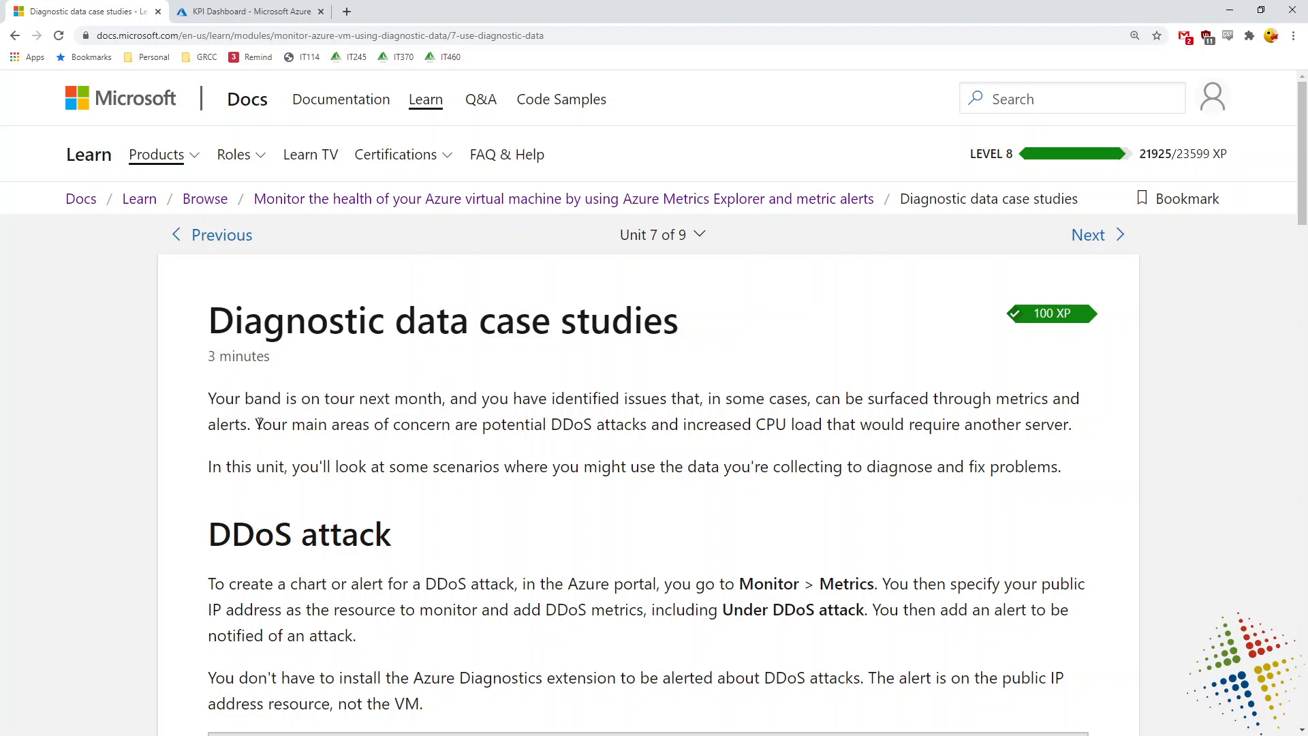
drag(260, 423, 648, 423)
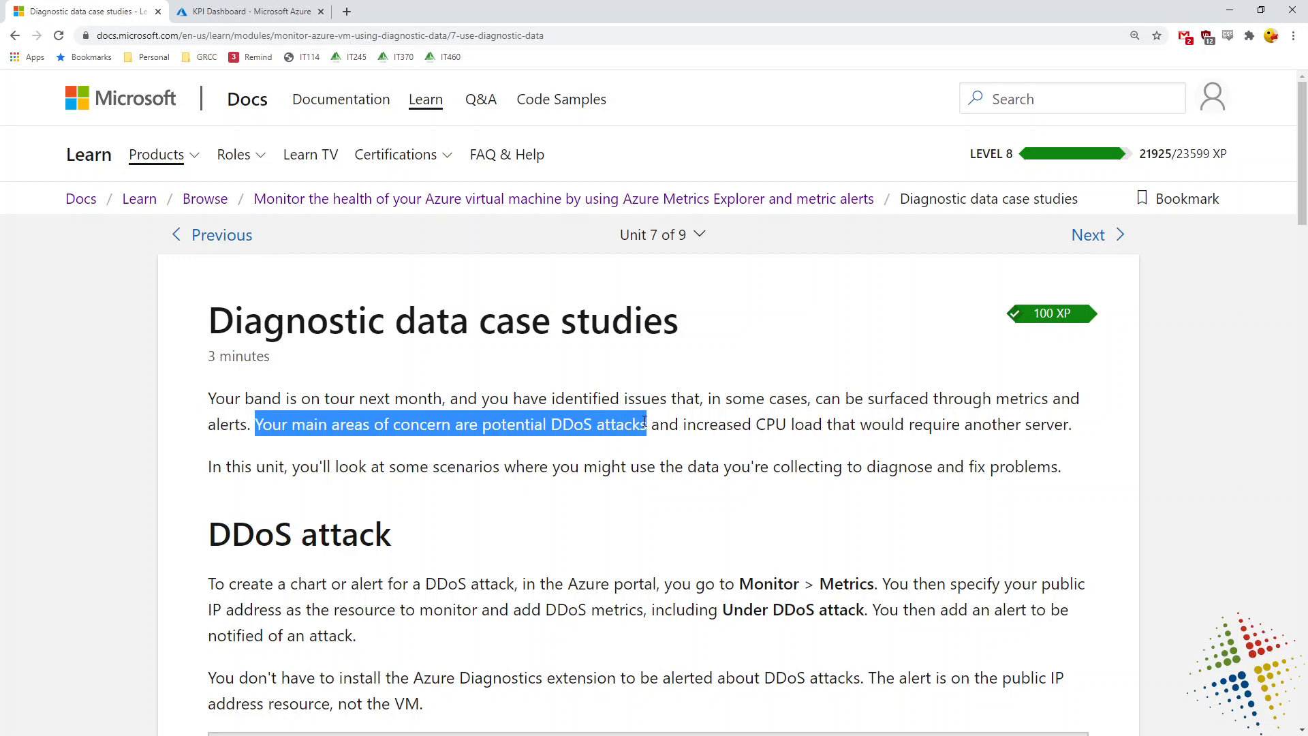
drag(755, 423, 1083, 434)
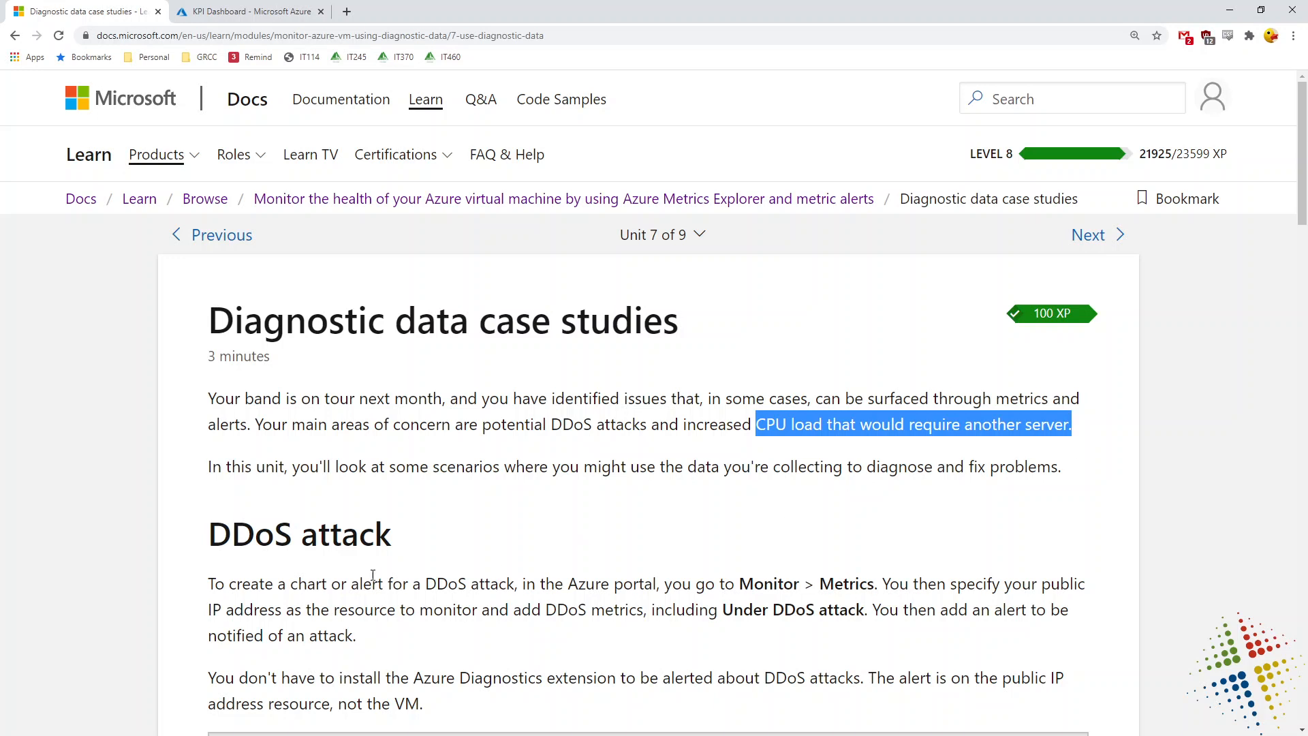
drag(390, 533, 202, 531)
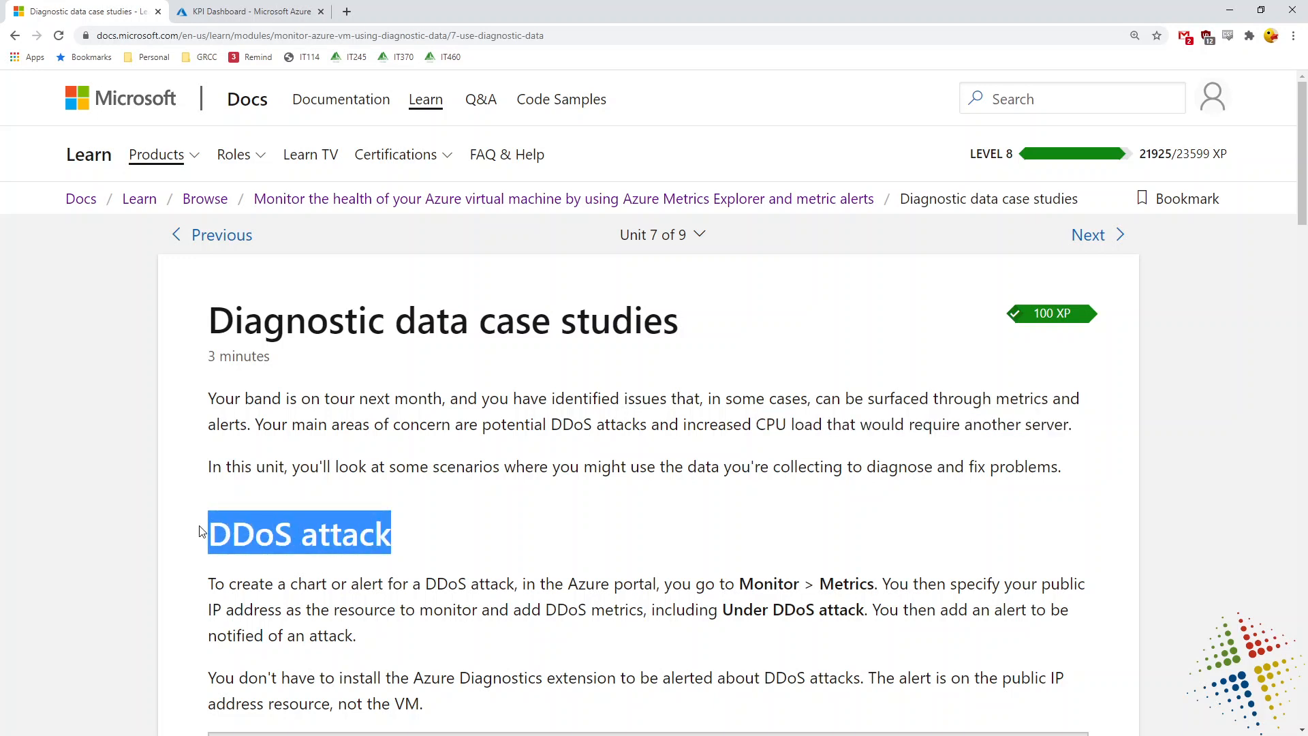
scroll(201, 531, down, 4)
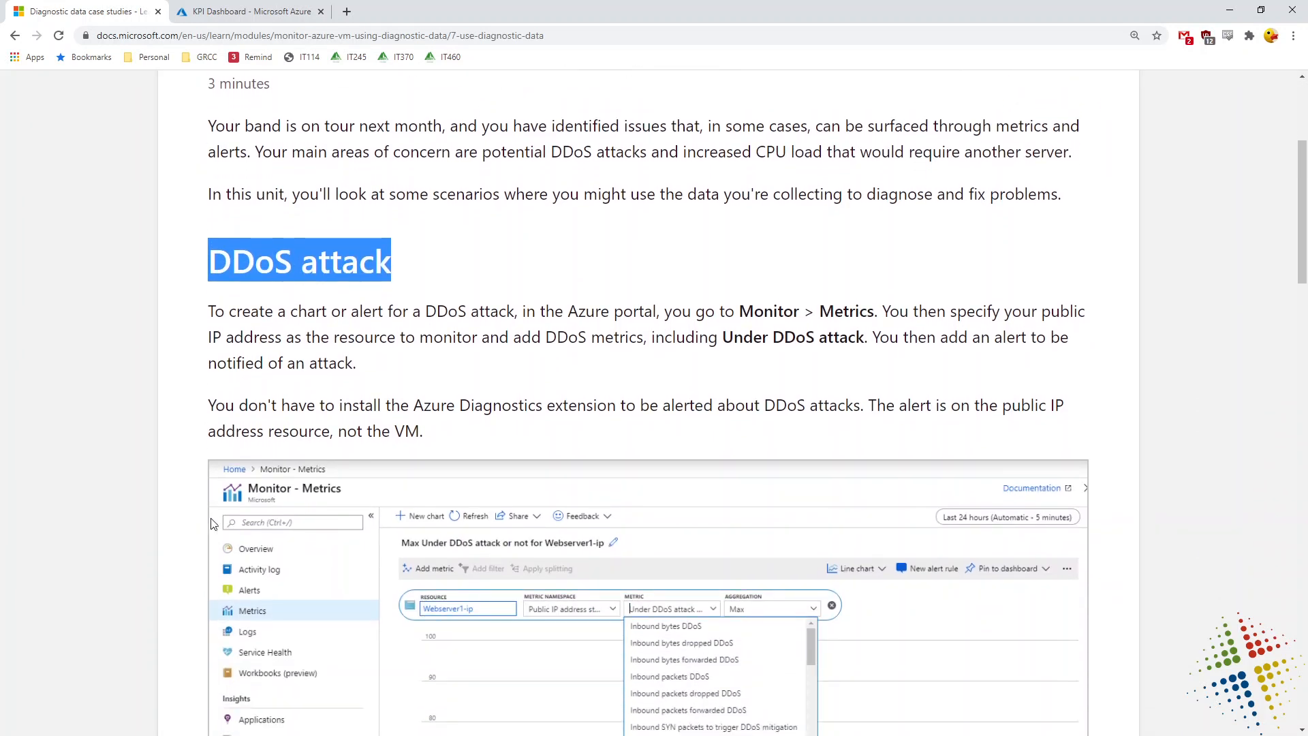
scroll(646, 297, down, 1)
click(759, 244)
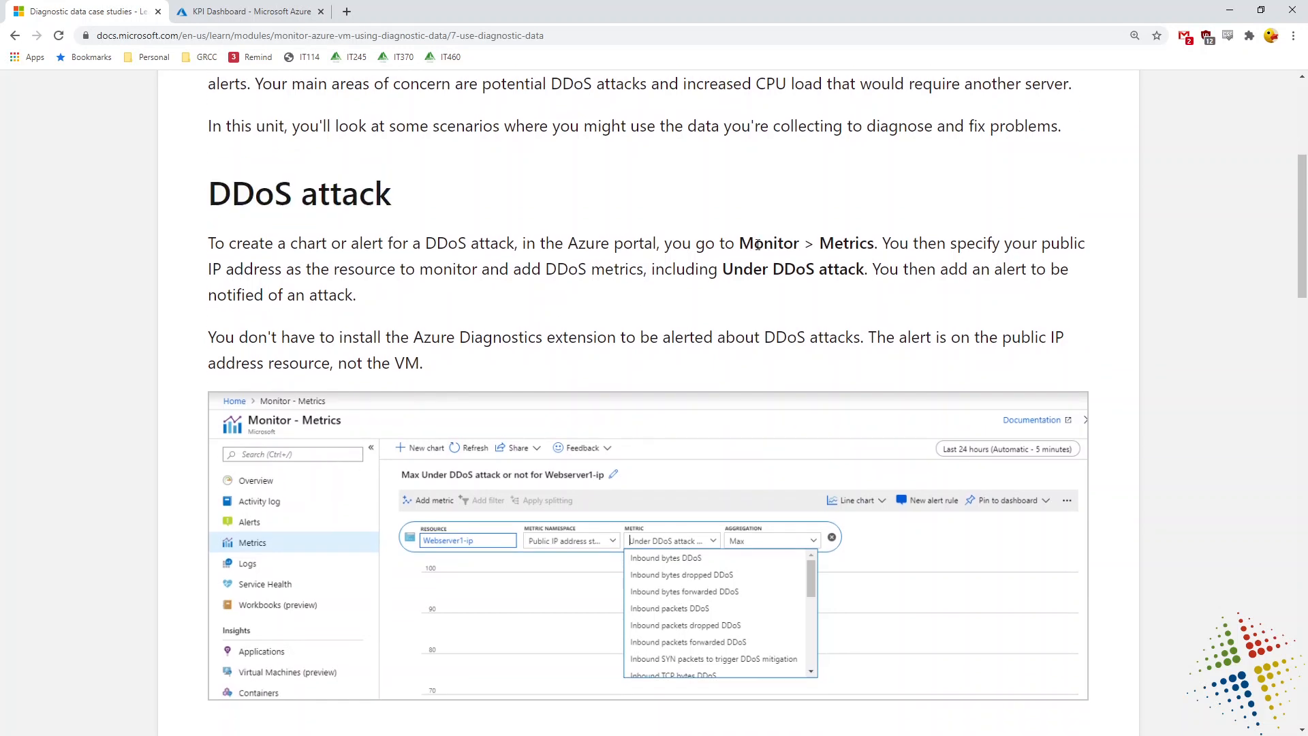
drag(758, 244, 900, 244)
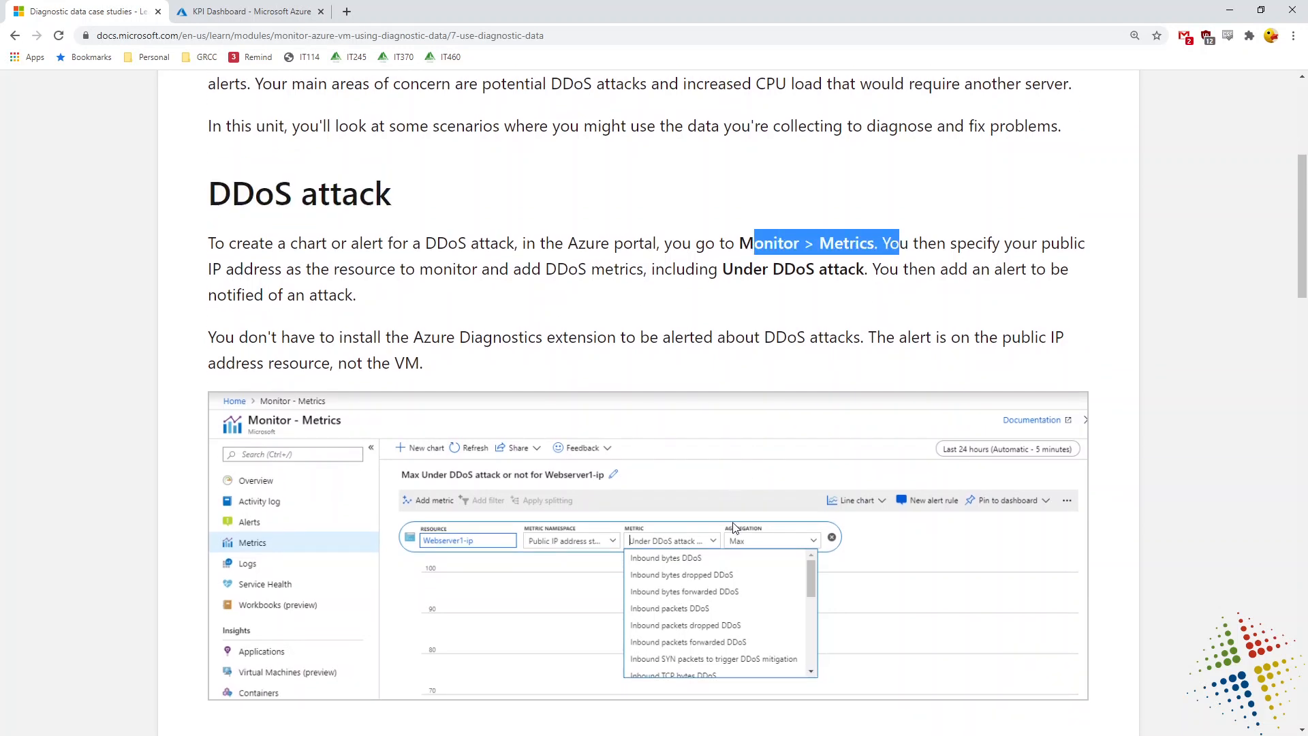
drag(864, 270, 724, 268)
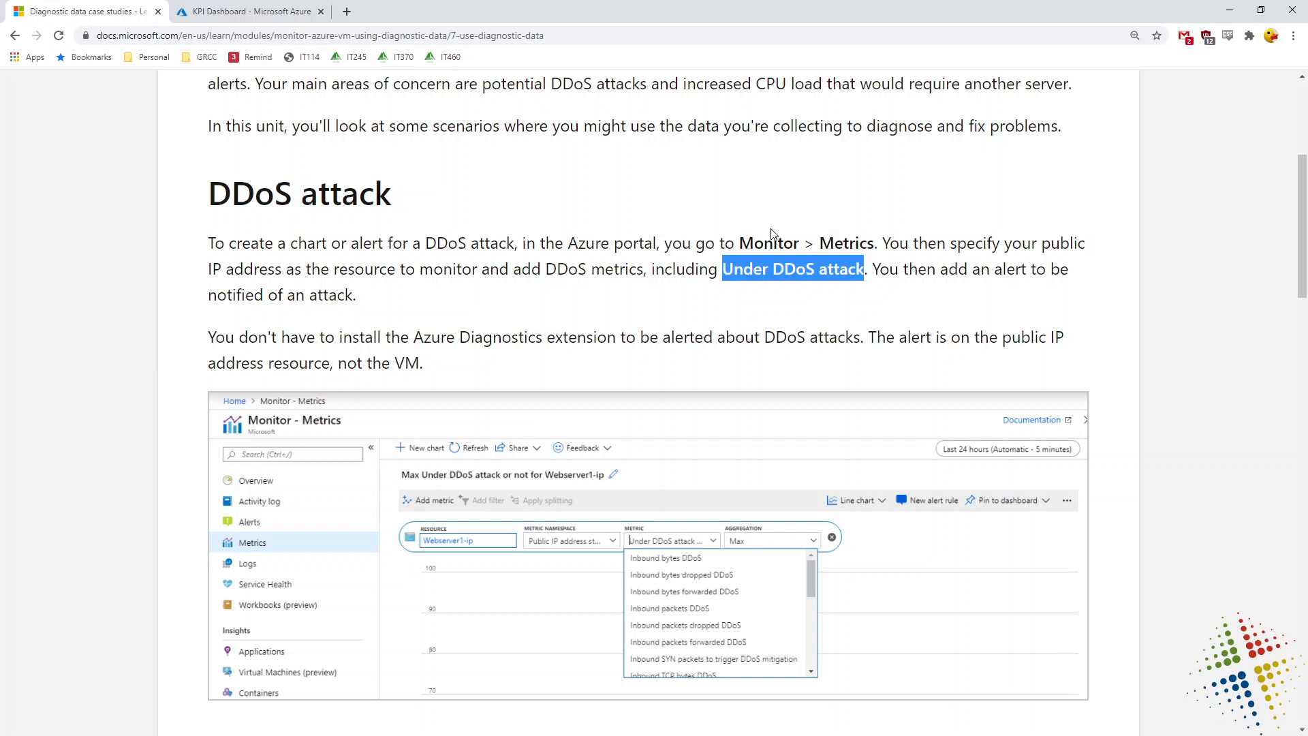
- Read the Increased CPU load section through its signal logic, alert logic and action group examples
scroll(772, 233, down, 7)
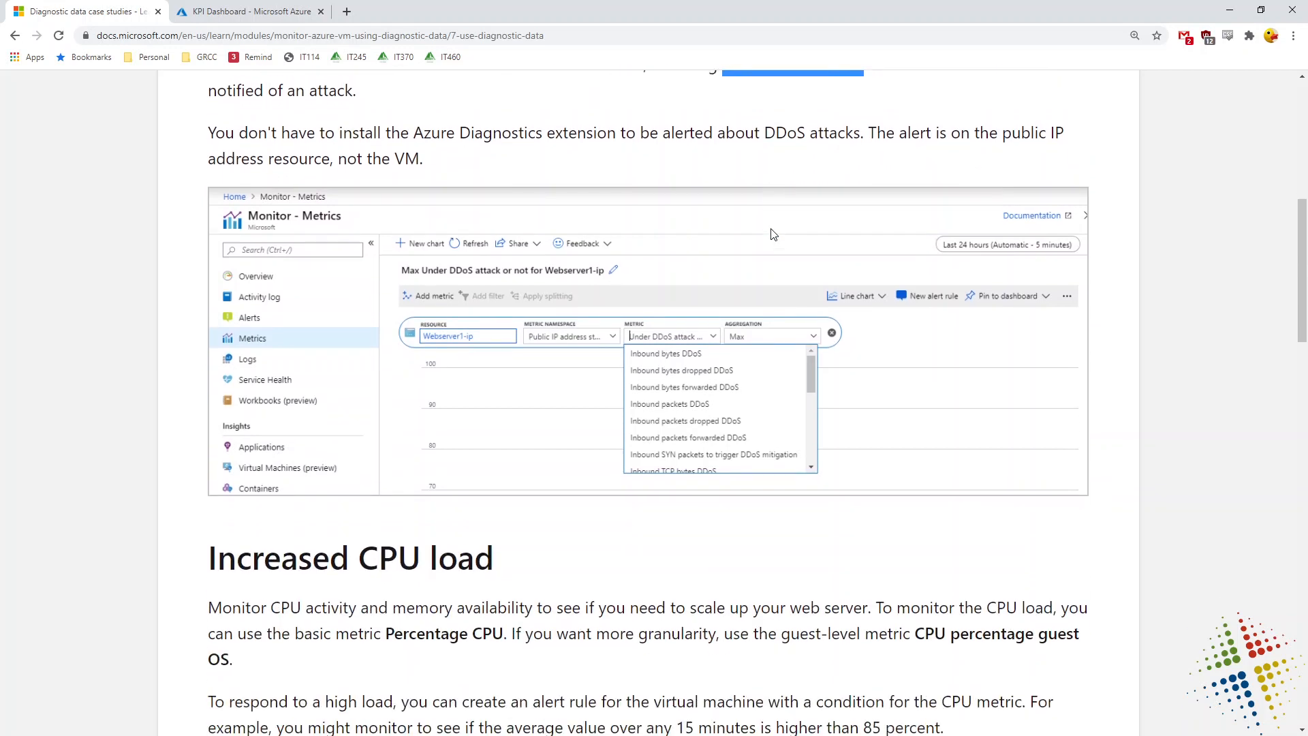
scroll(773, 234, down, 3)
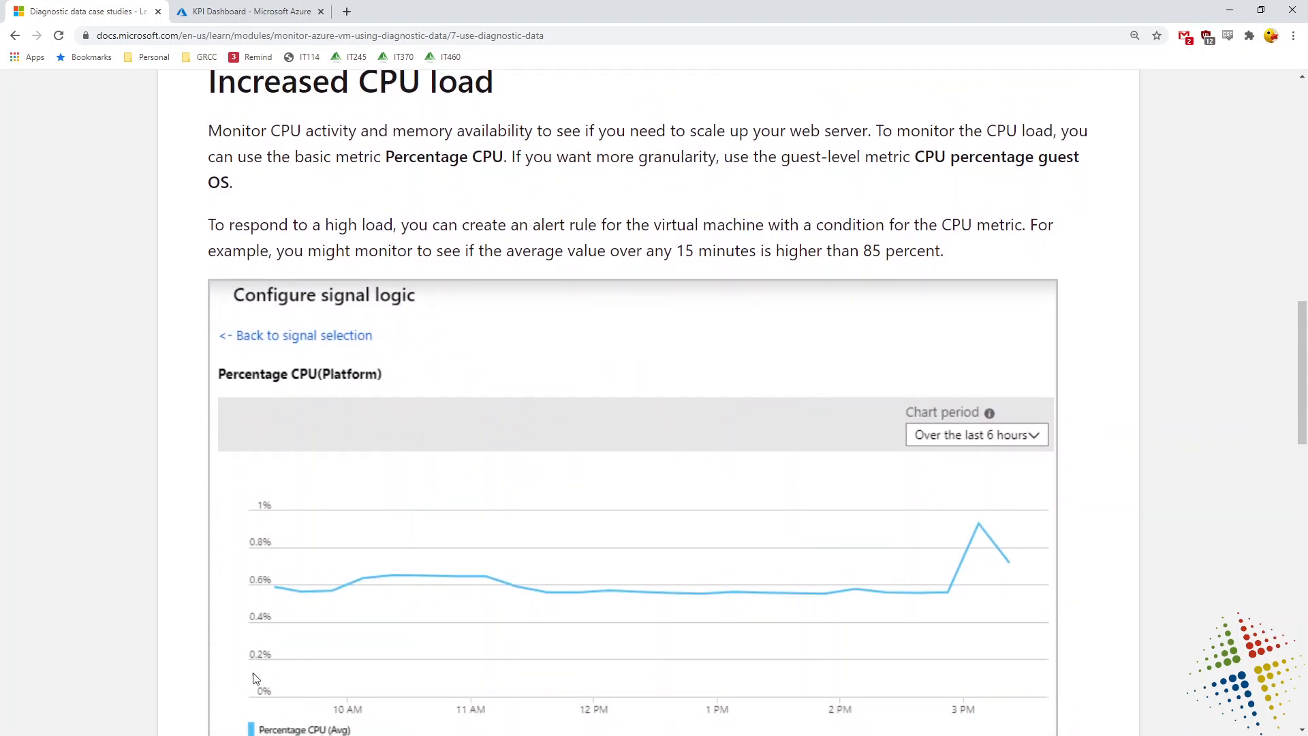
scroll(335, 530, down, 2)
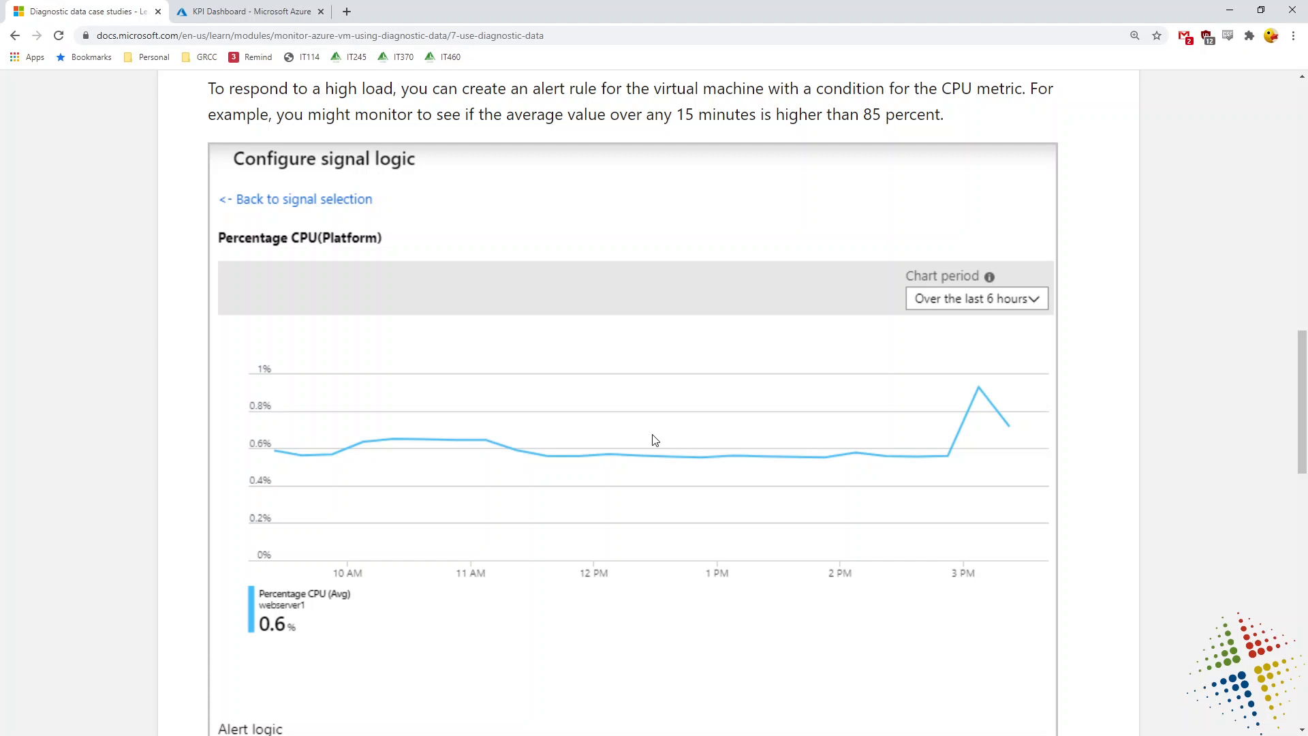
scroll(652, 439, down, 8)
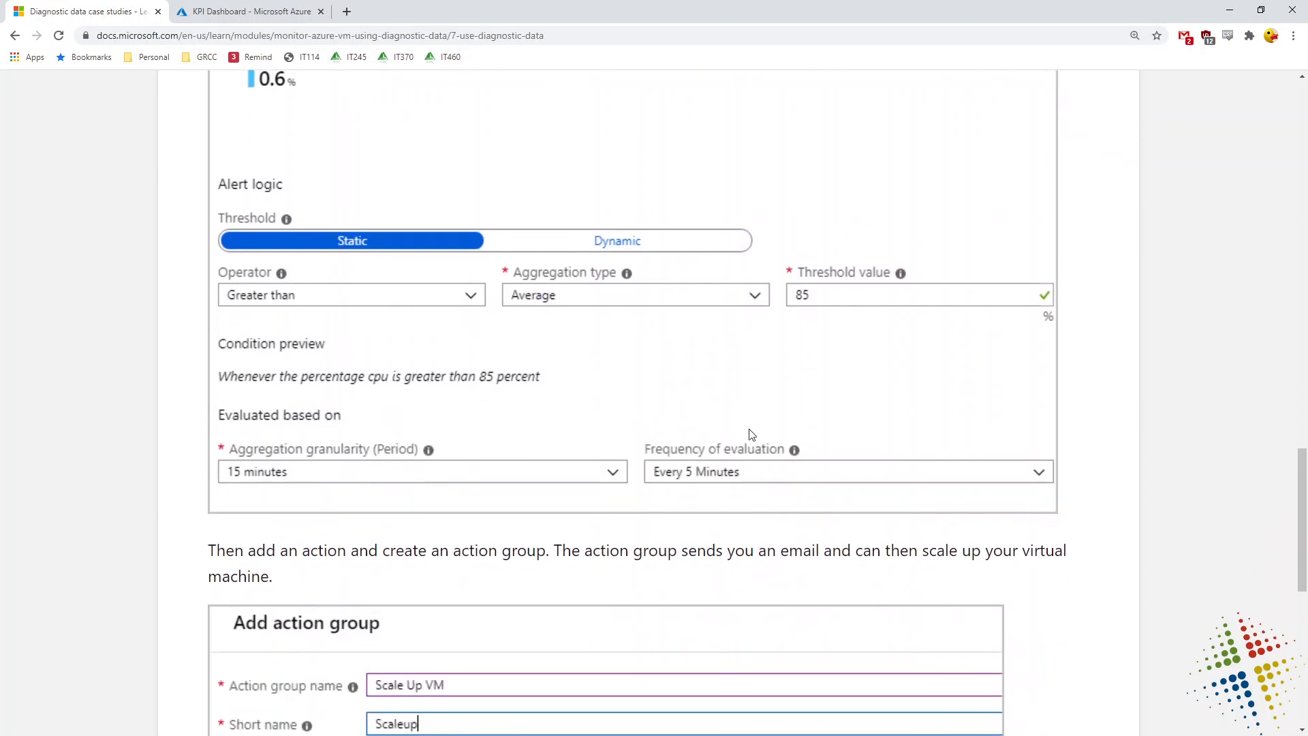
scroll(964, 464, down, 9)
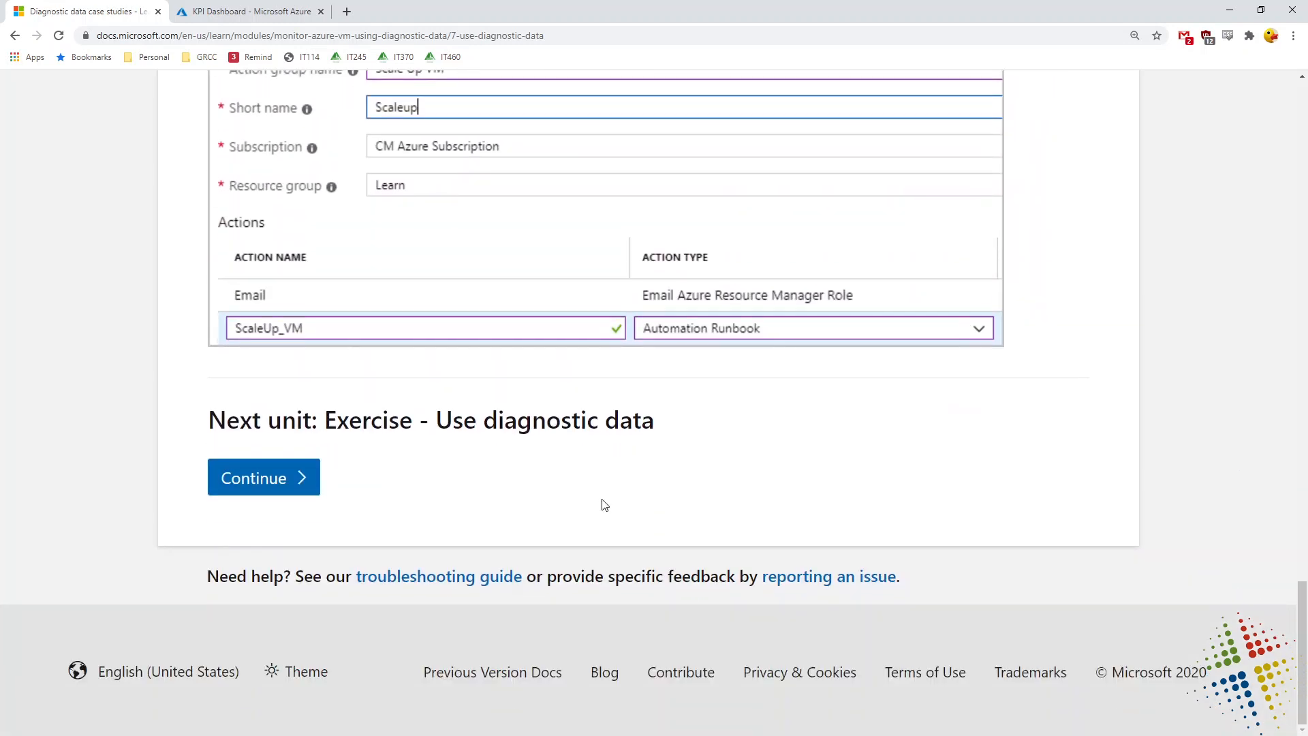
- Continue to the unit Exercise - Use diagnostic data and read its steps for creating an alert based on CPU usage
click(263, 480)
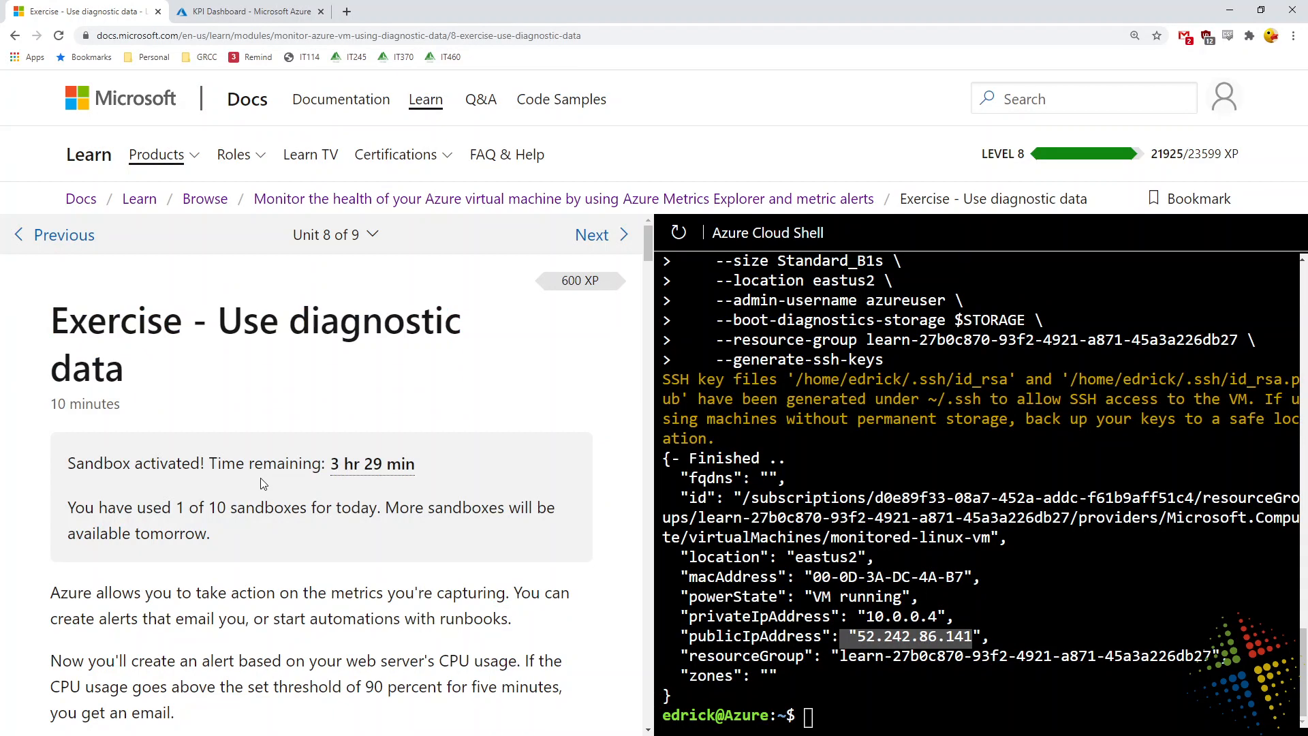
scroll(263, 484, down, 5)
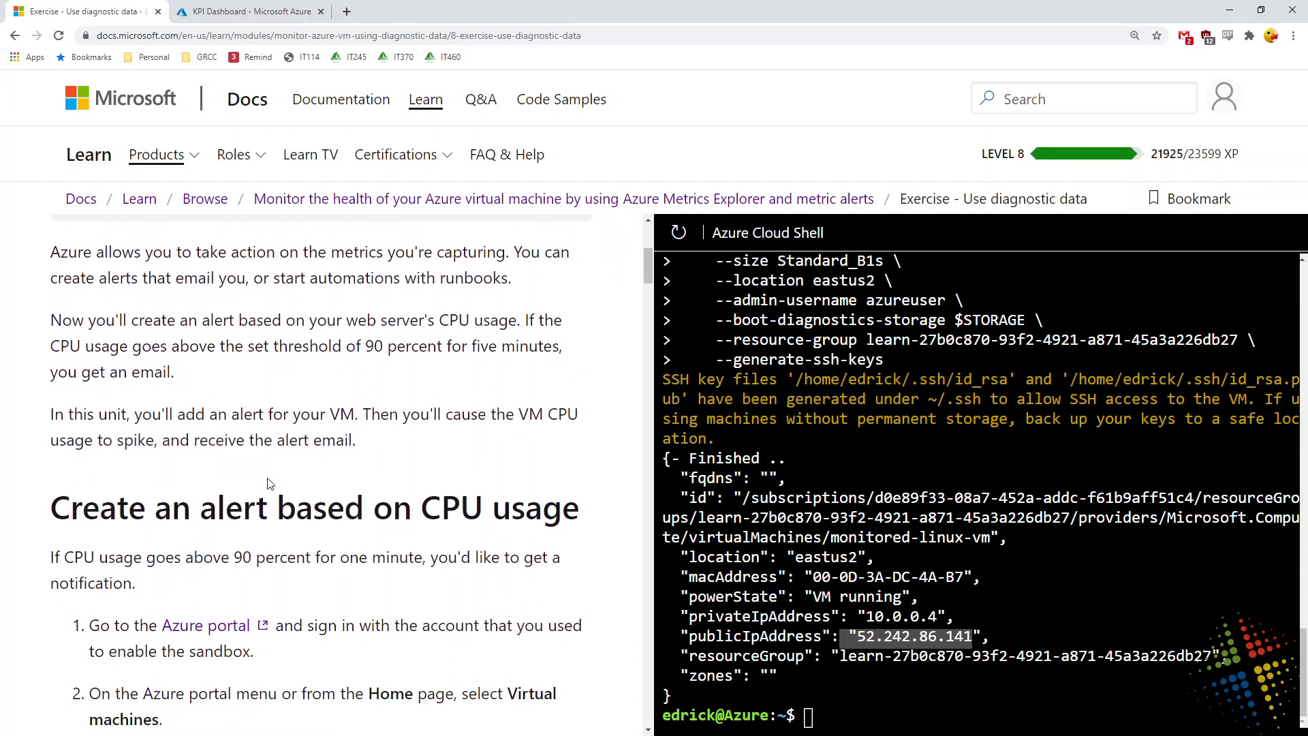
mouse_move(648, 269)
mouse_down()
mouse_move(643, 316)
mouse_move(643, 286)
mouse_up()
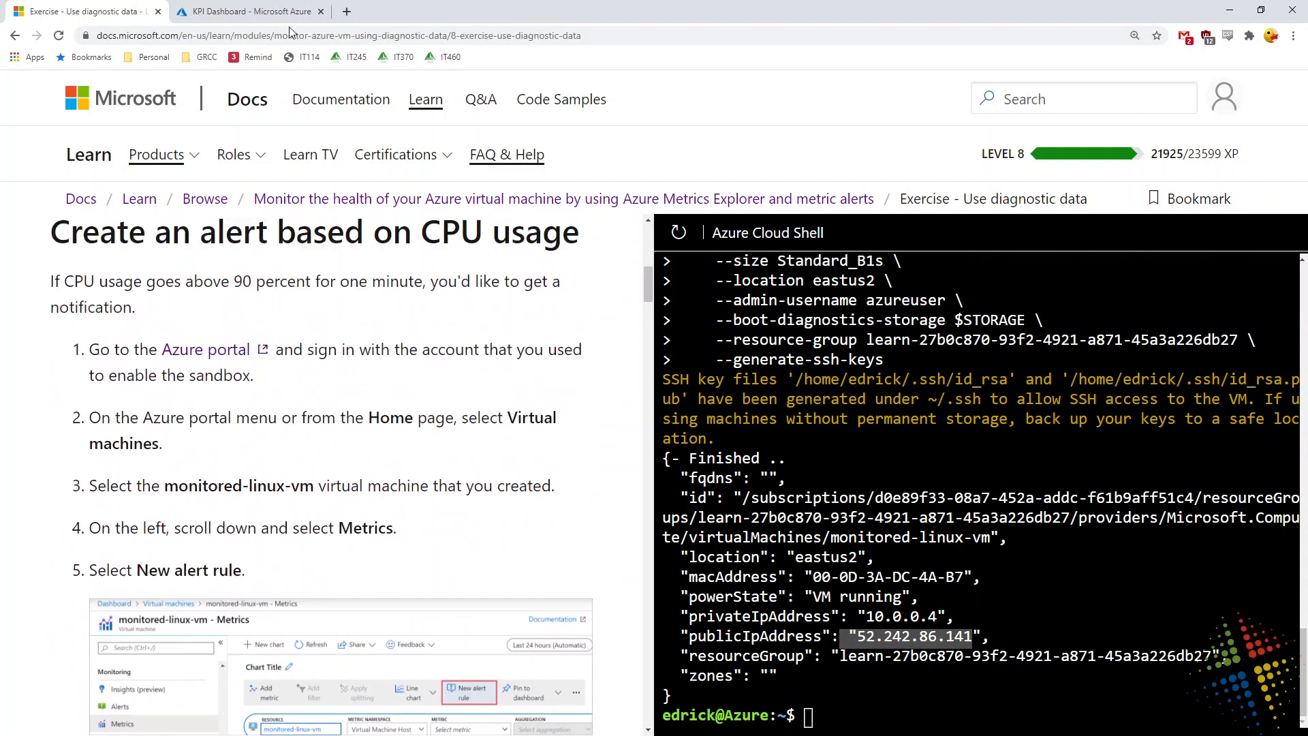
- Switch to the Azure portal and open the monitored-linux-vm virtual machine from the list of all resources
click(216, 11)
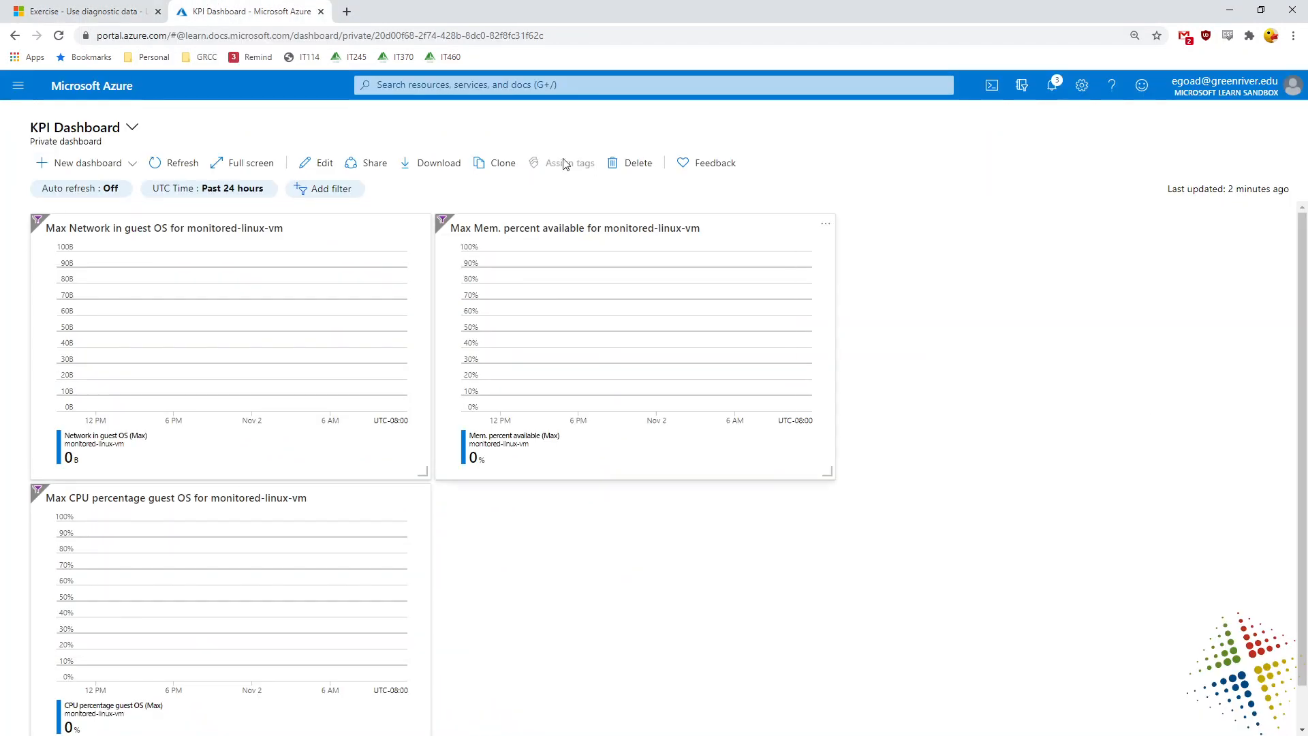
click(18, 86)
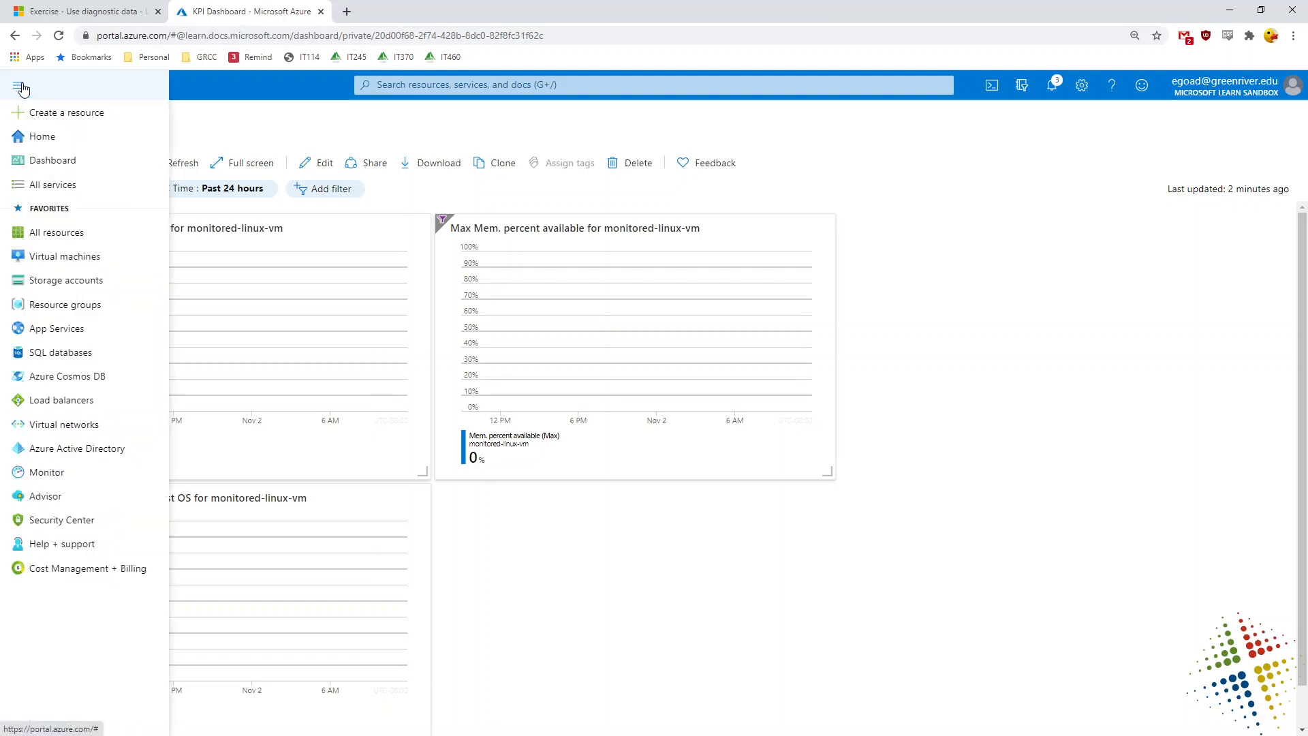
click(47, 184)
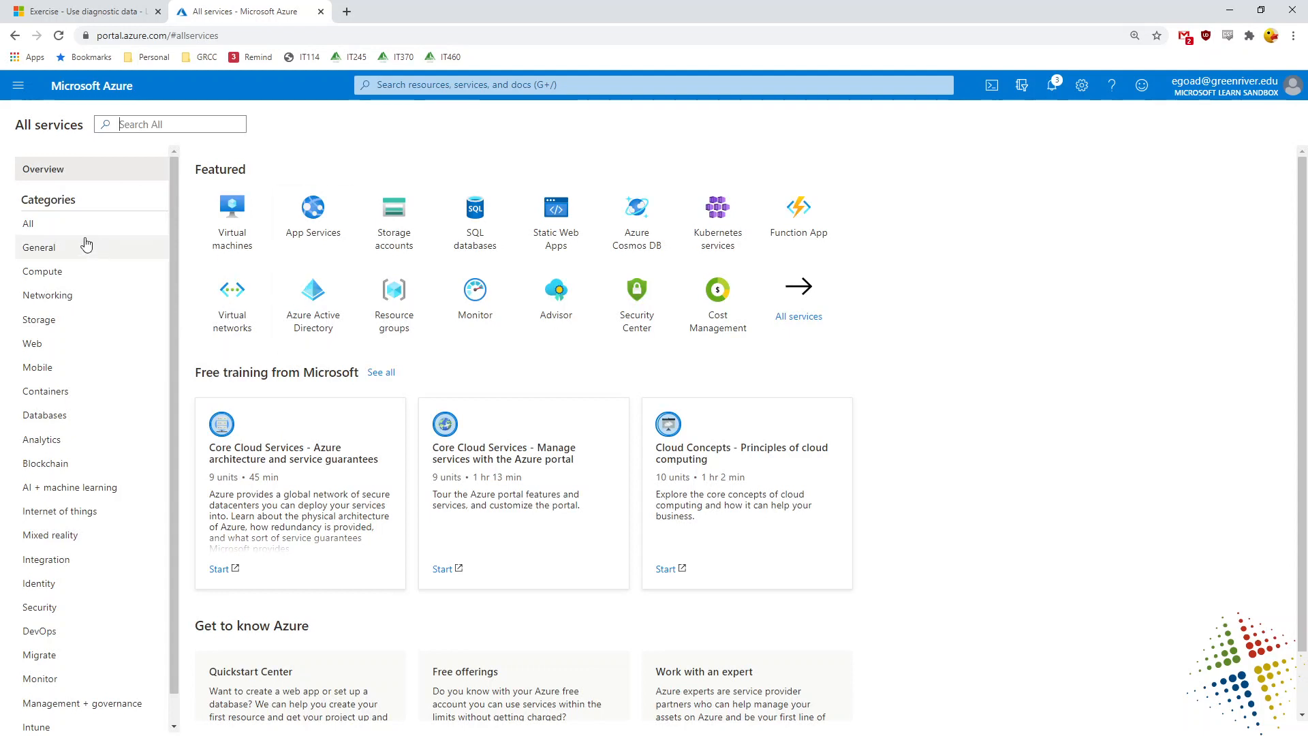
click(17, 92)
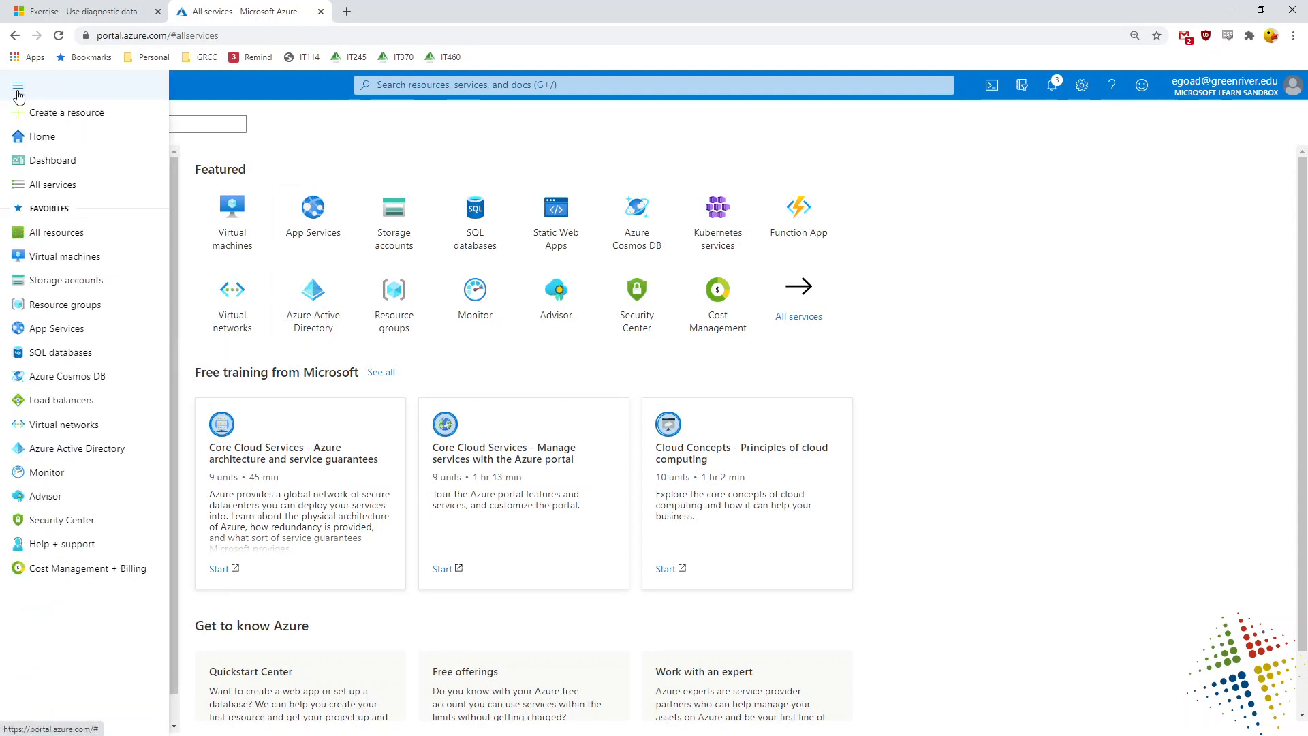
click(55, 232)
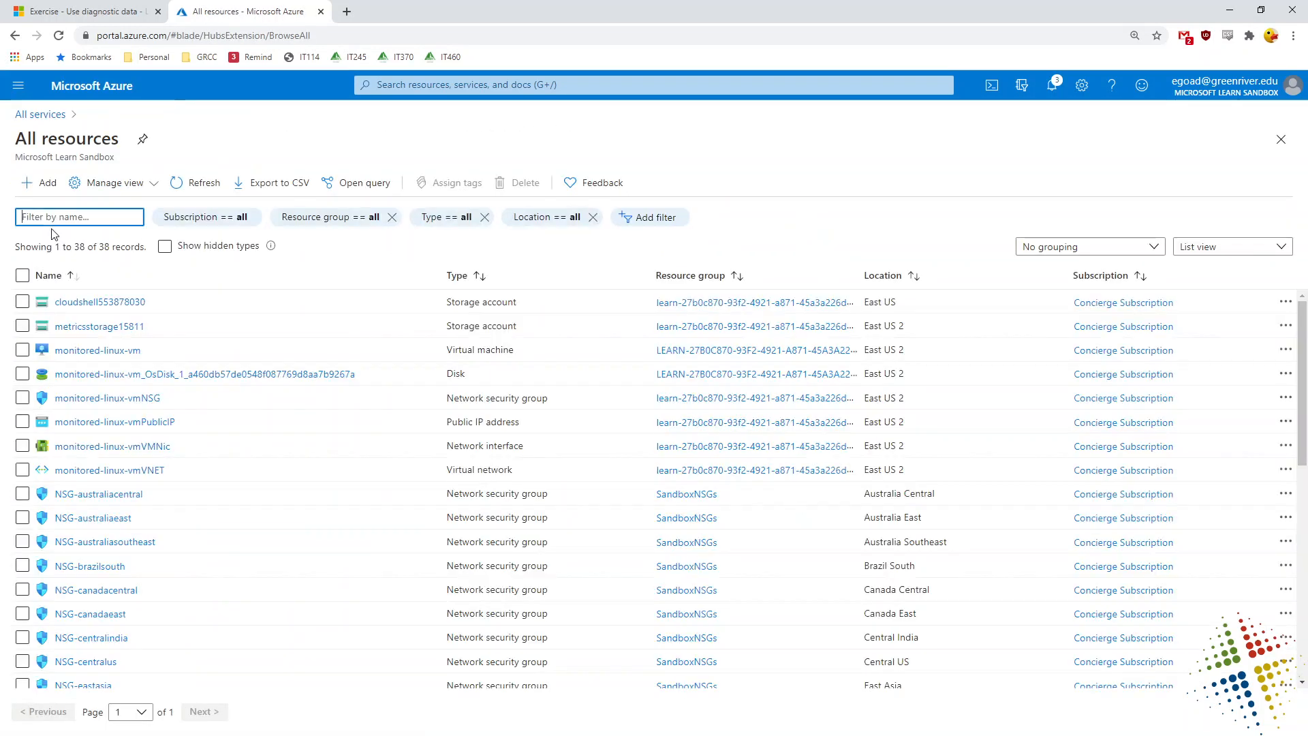
click(76, 349)
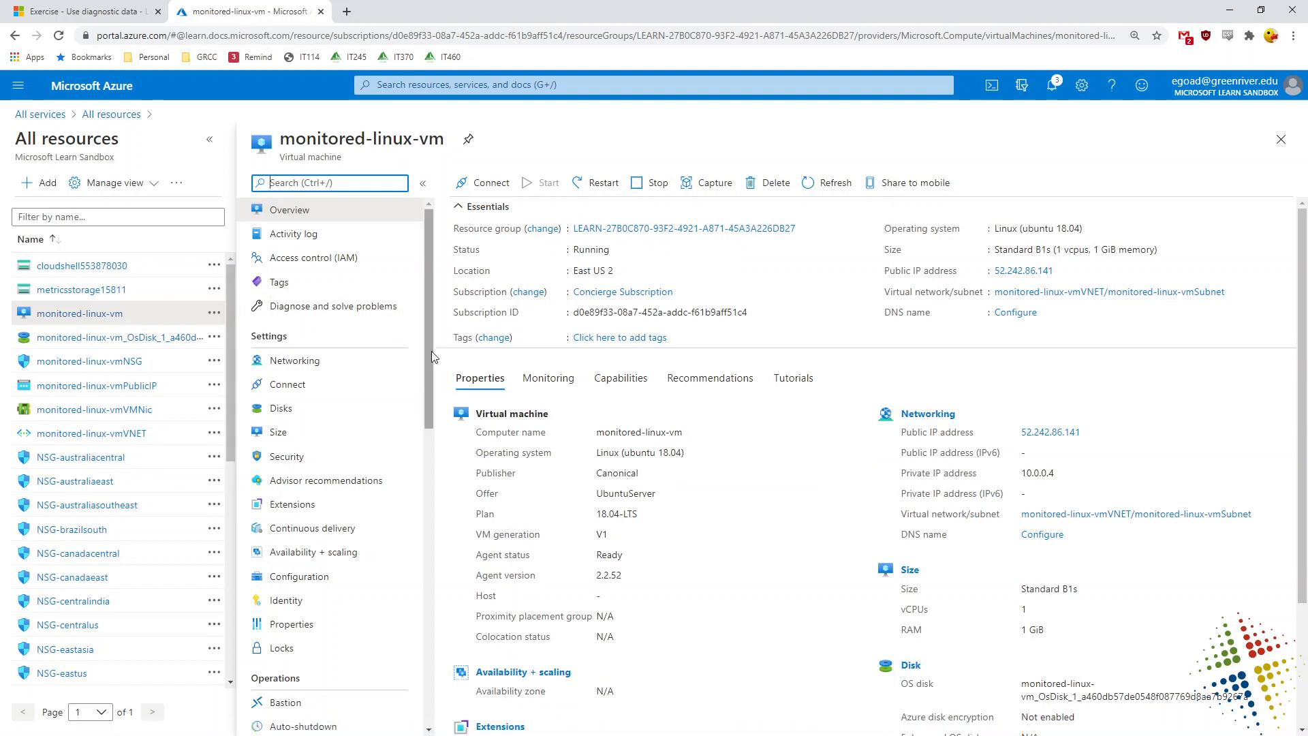
- Start a new alert rule from the Metrics page of monitored-linux-vm and open the resource selection for its scope
drag(431, 350, 405, 472)
scroll(405, 472, down, 5)
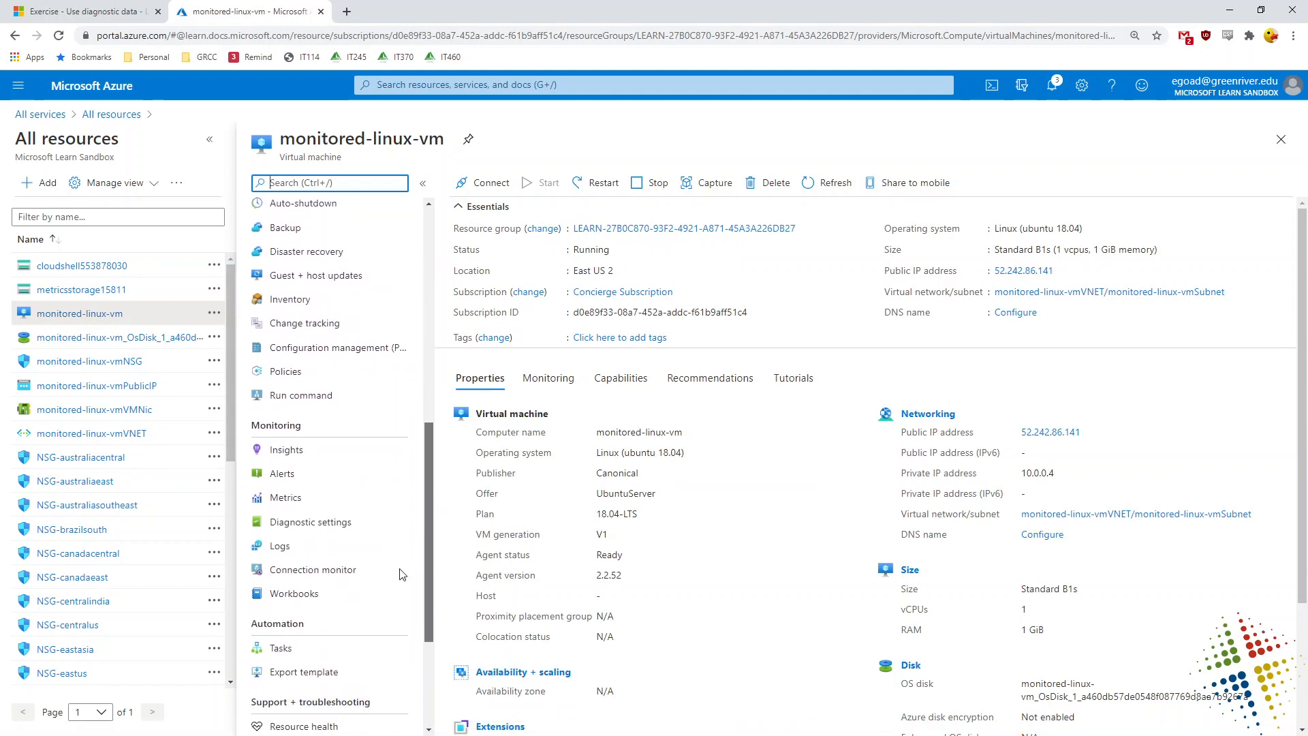
double_click(291, 374)
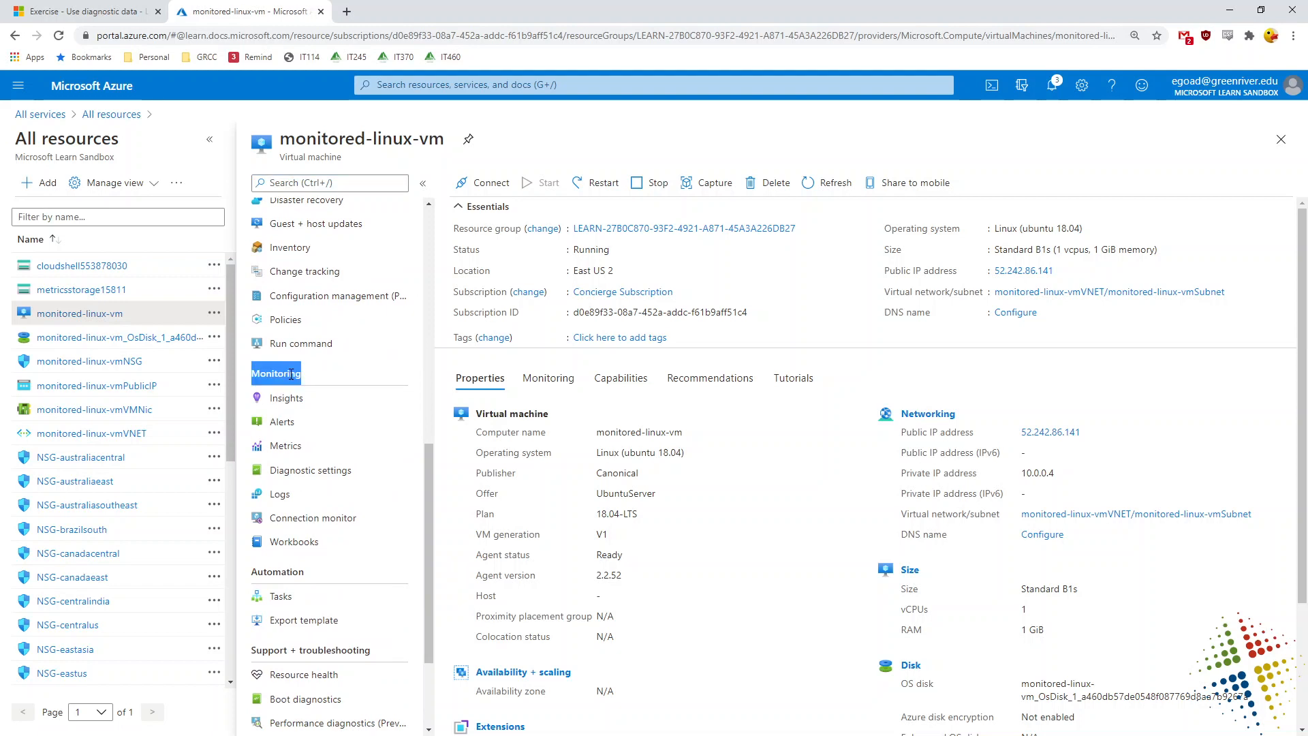
click(291, 447)
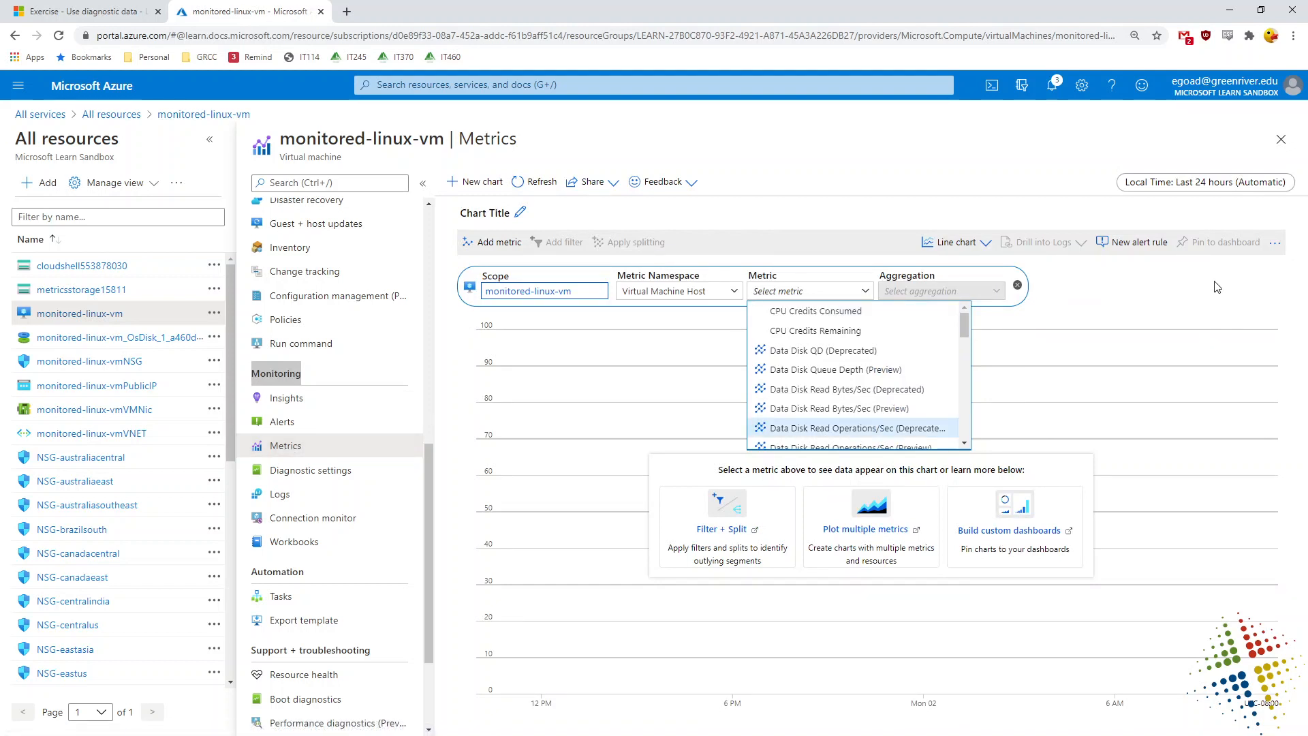
click(1140, 244)
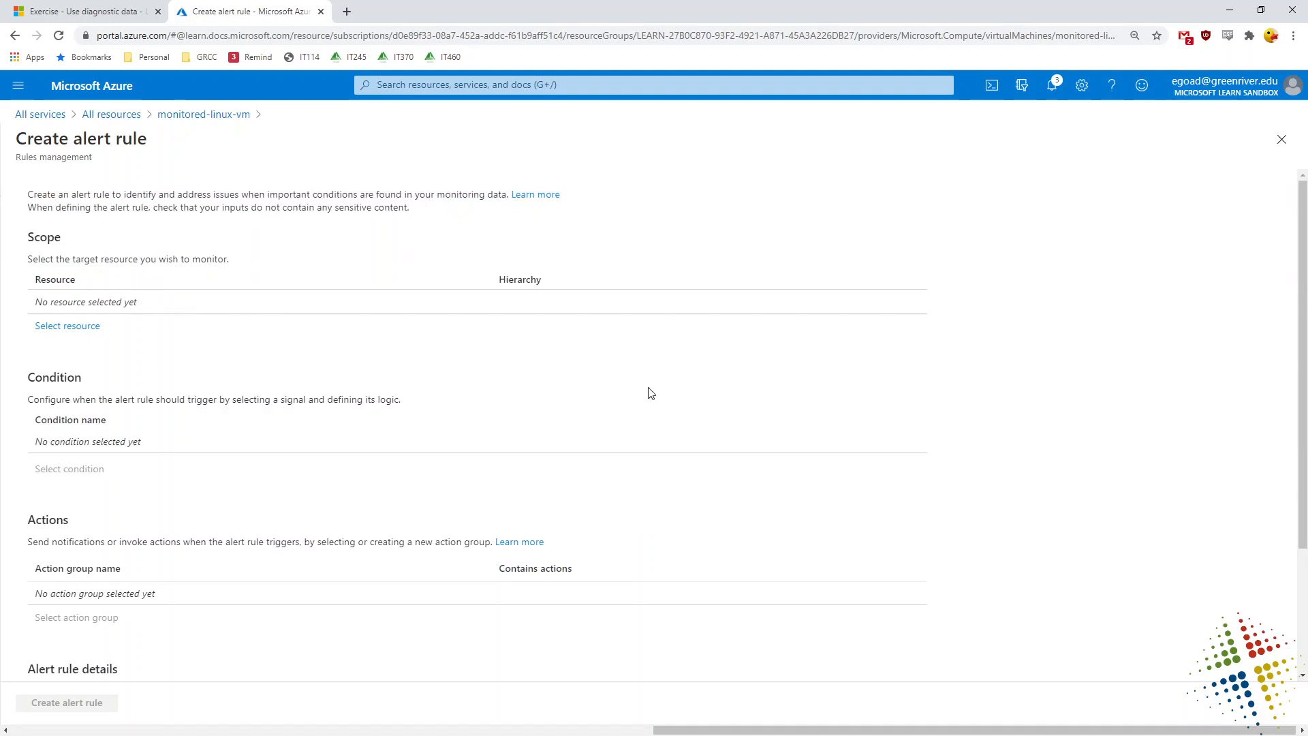
key(ctrl+plus)
key(ctrl+plus)
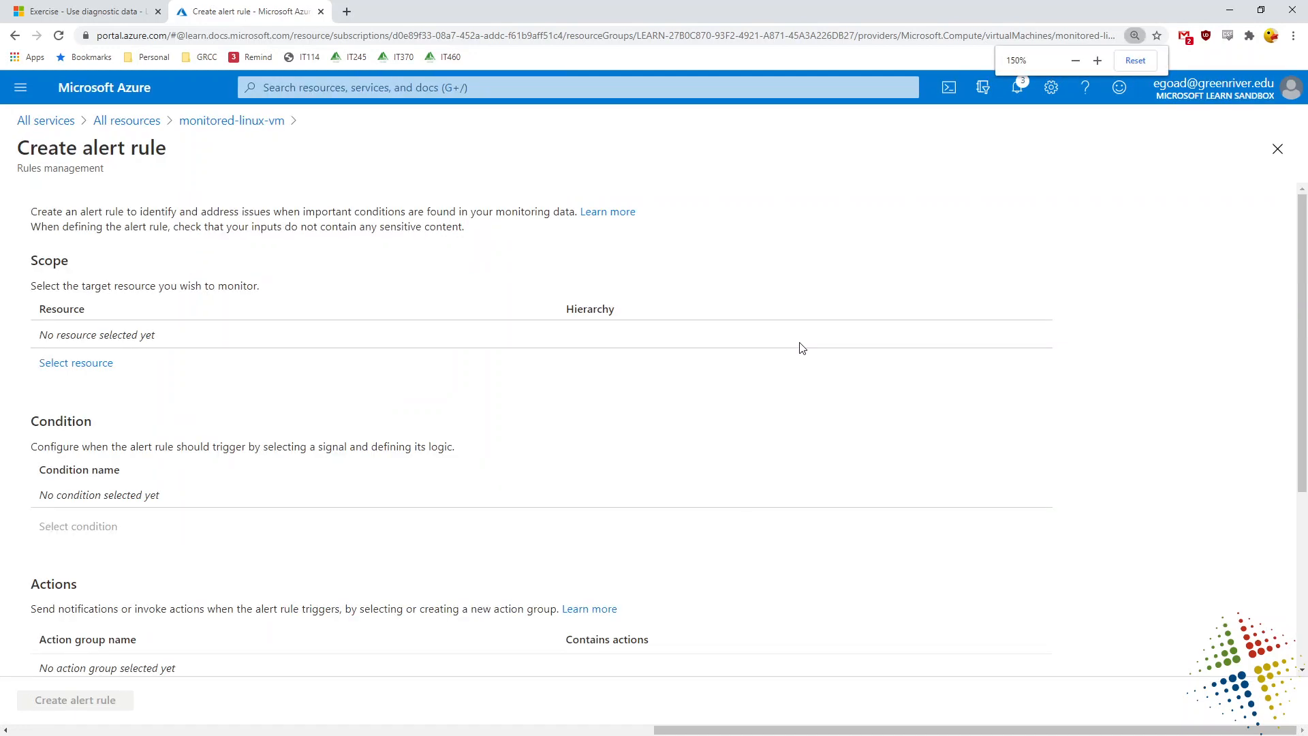
click(86, 421)
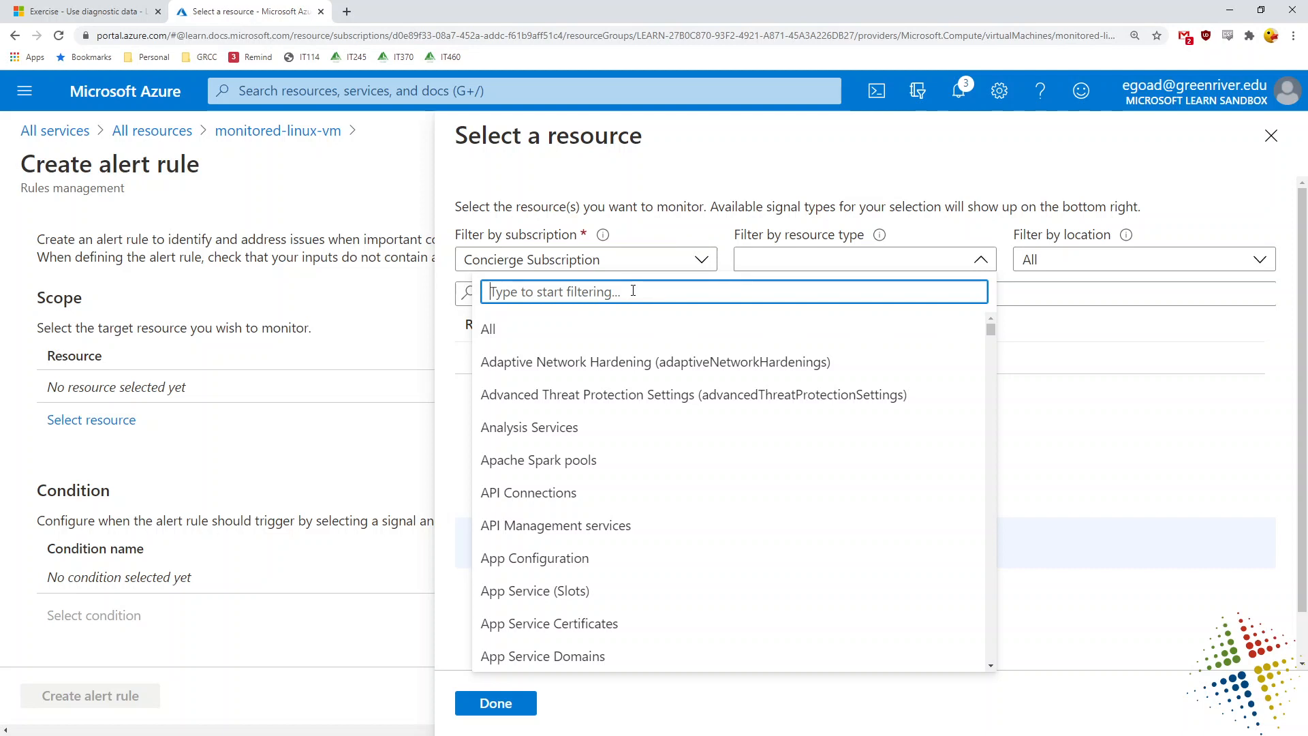
text(moni)
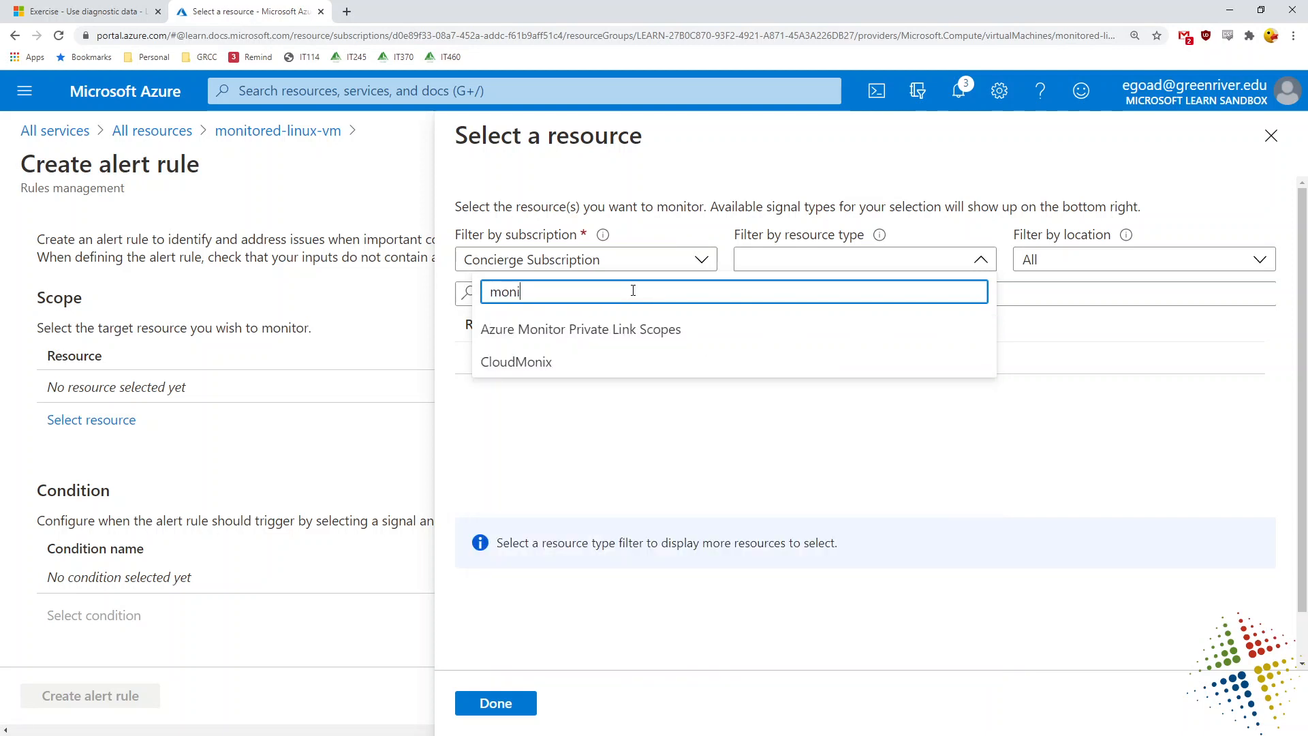
click(935, 419)
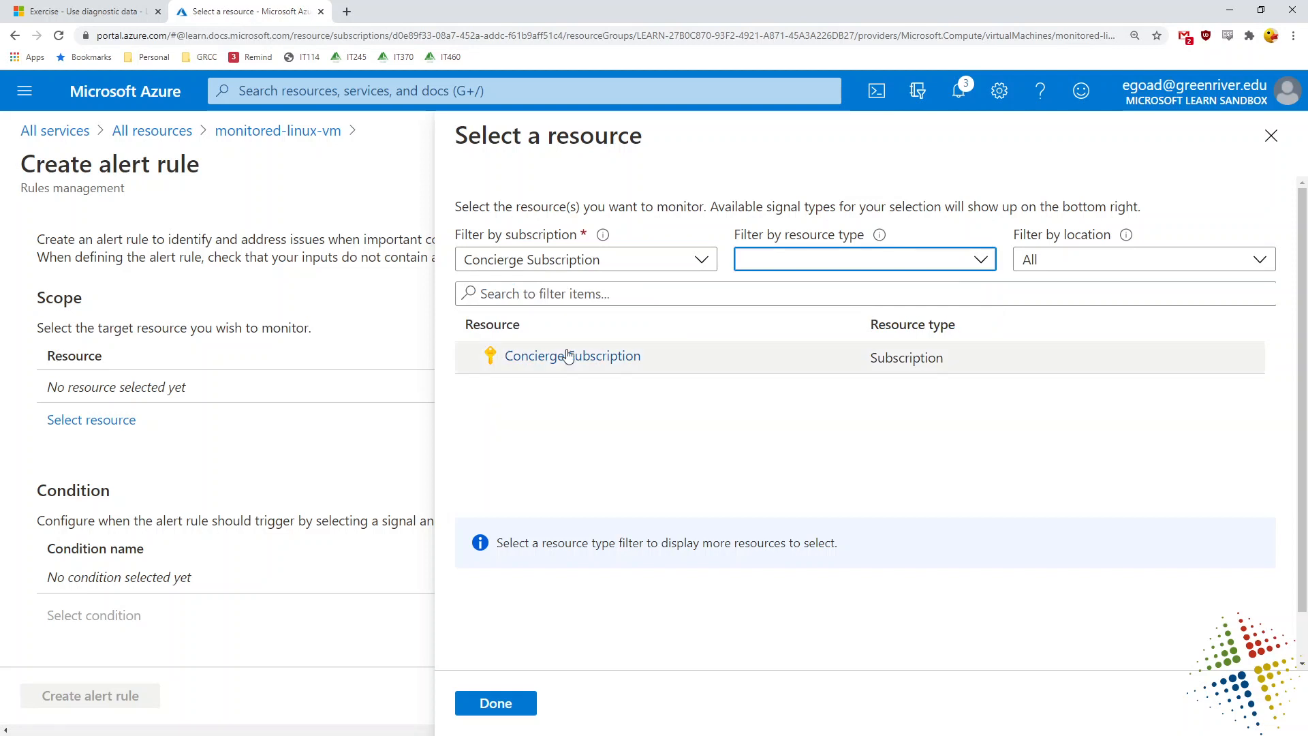
click(569, 361)
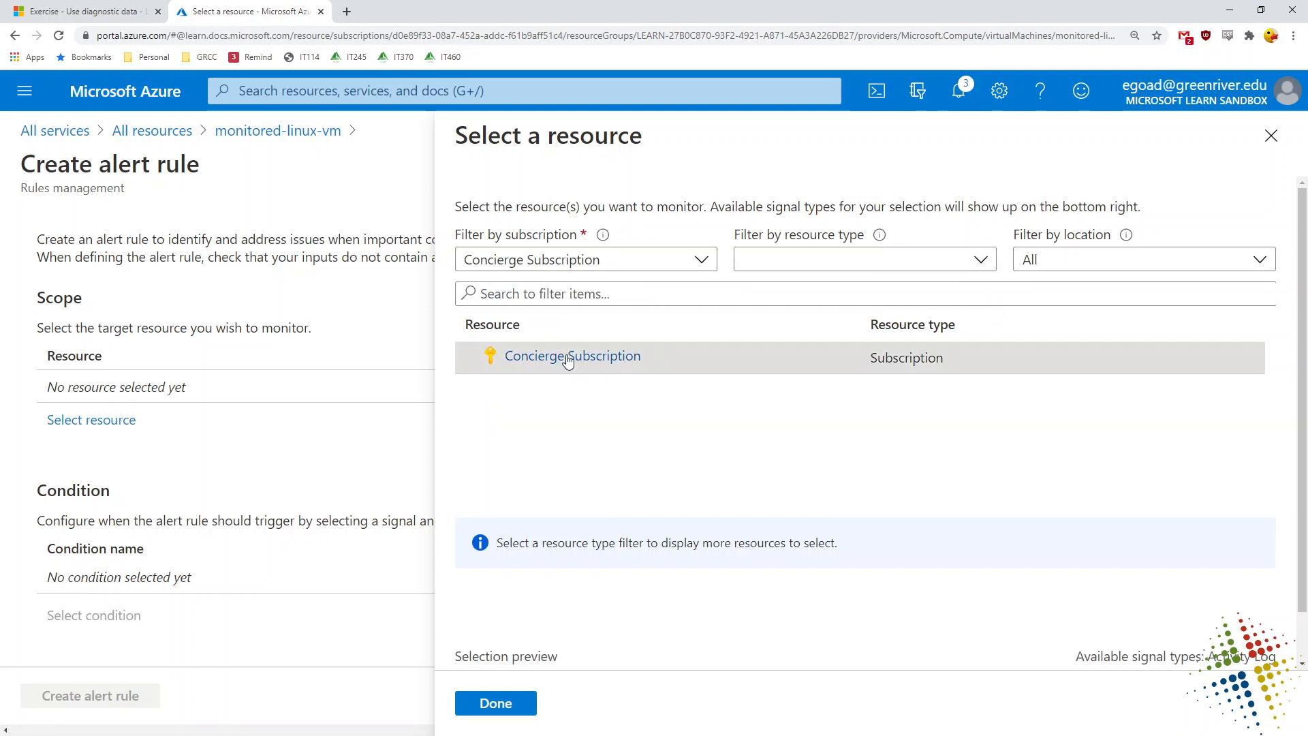
click(874, 269)
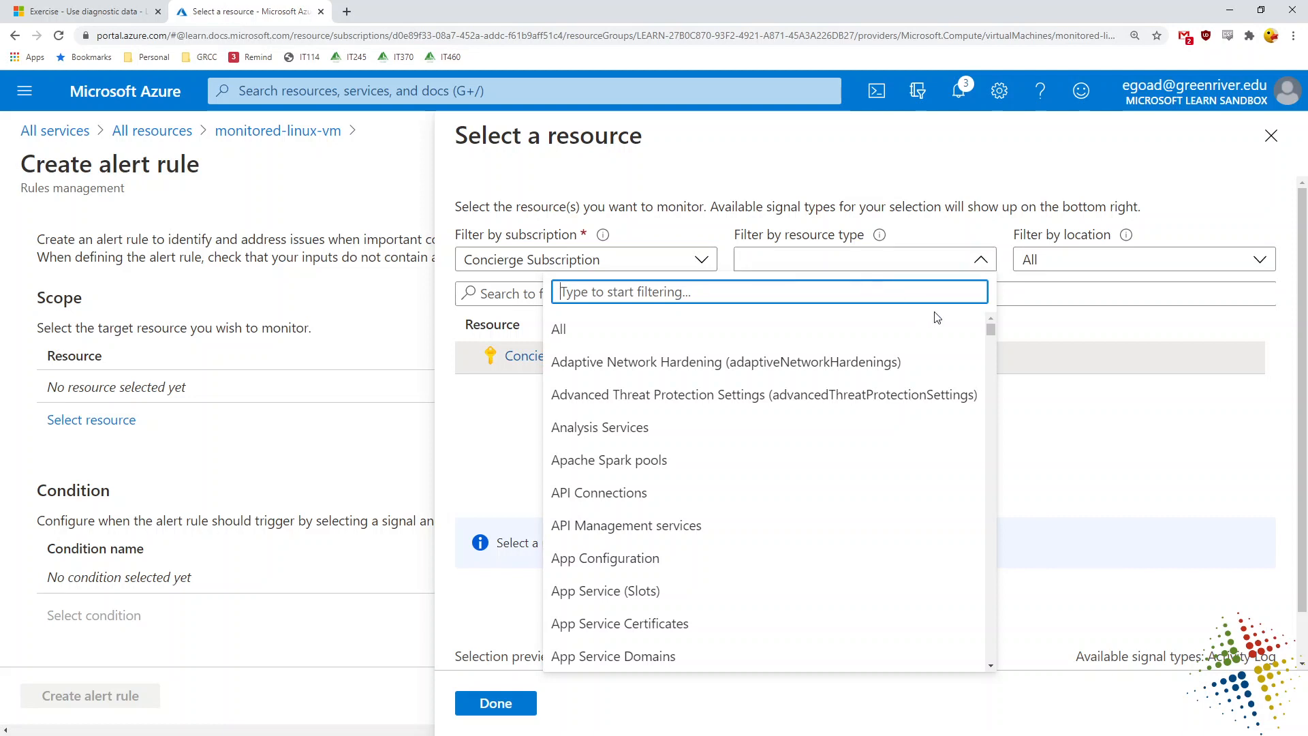
key(Escape)
key(Escape)
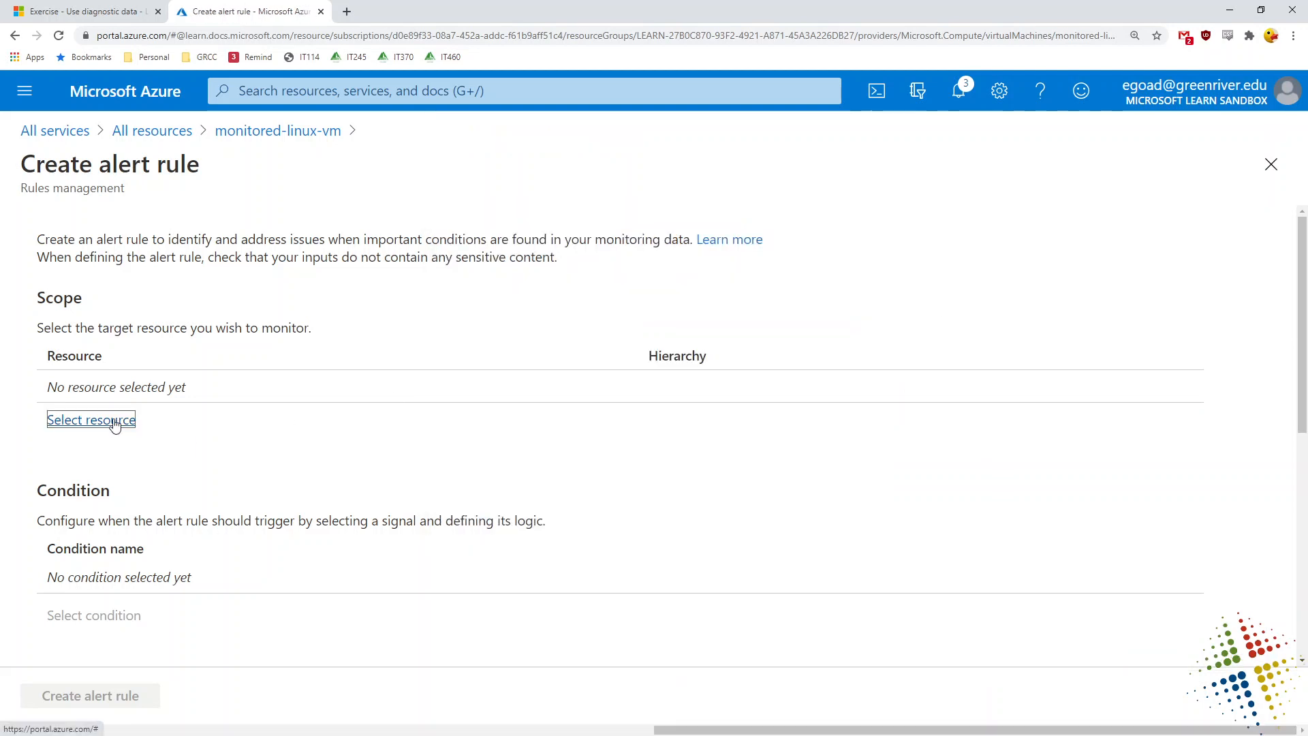
click(114, 420)
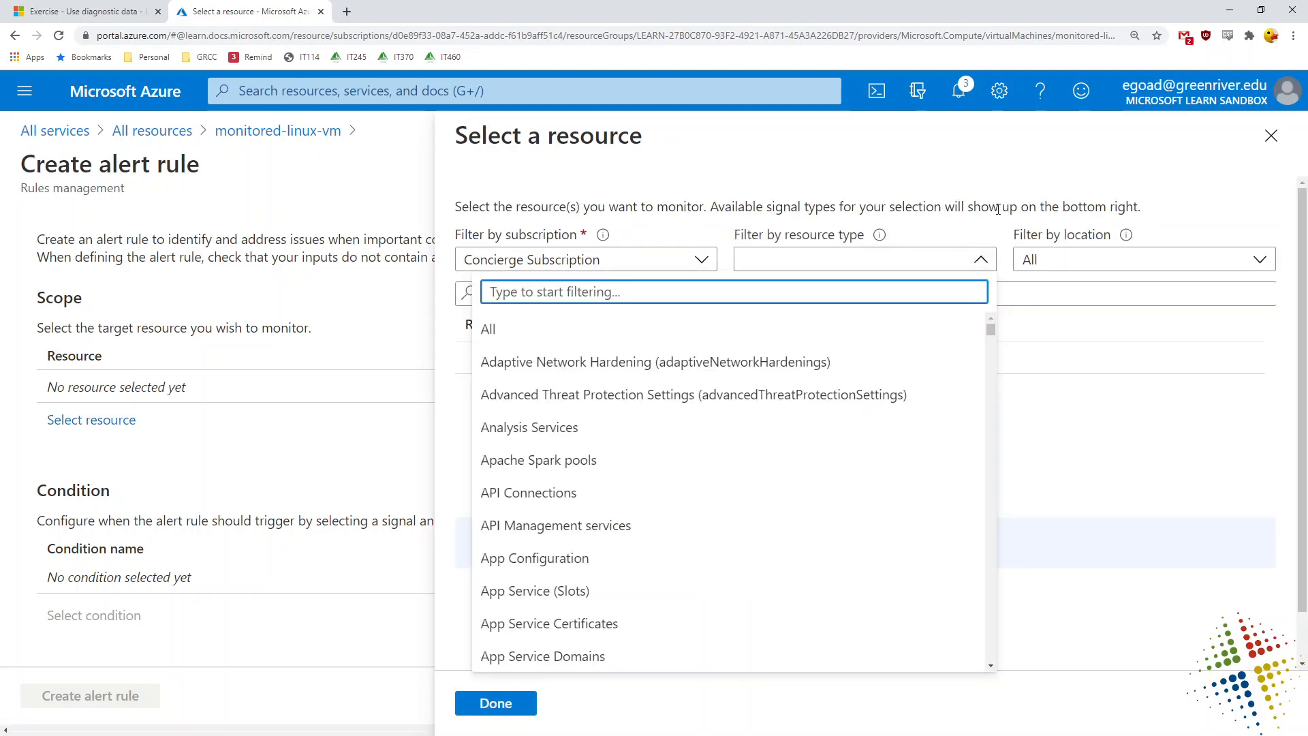
click(997, 209)
click(604, 295)
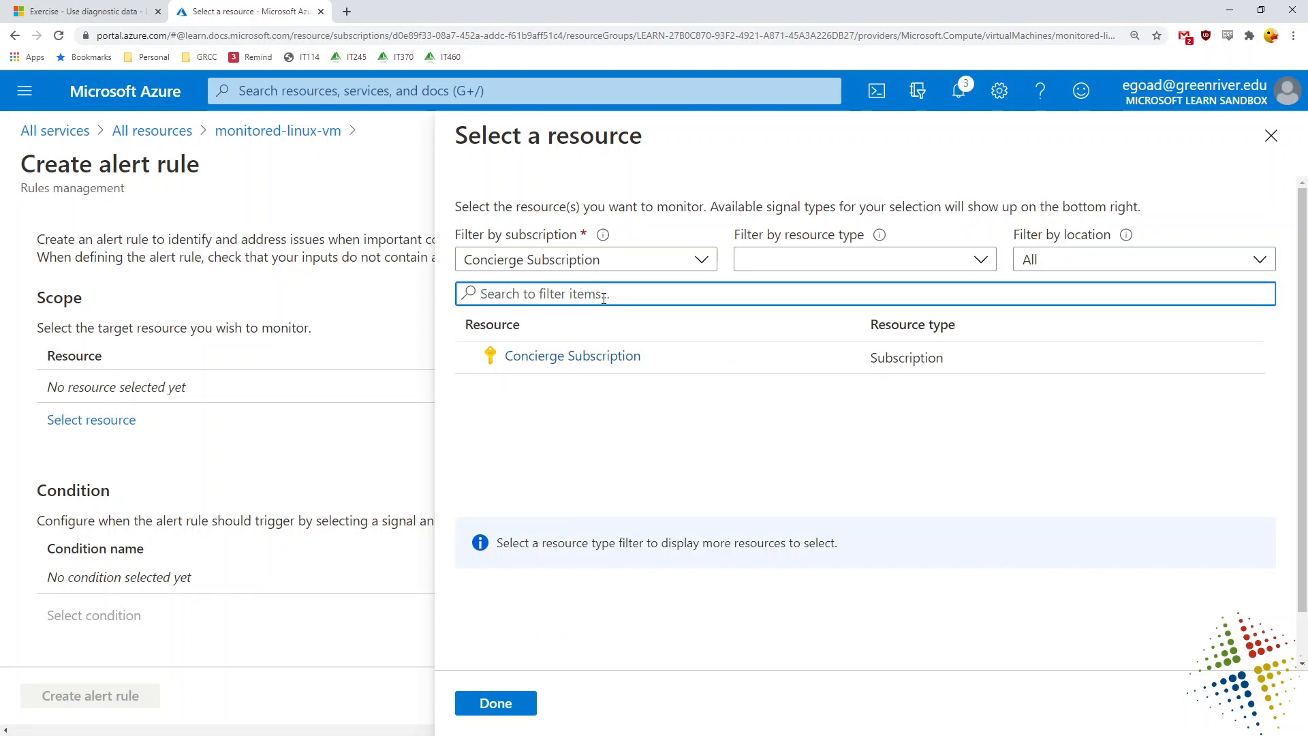
text(moni)
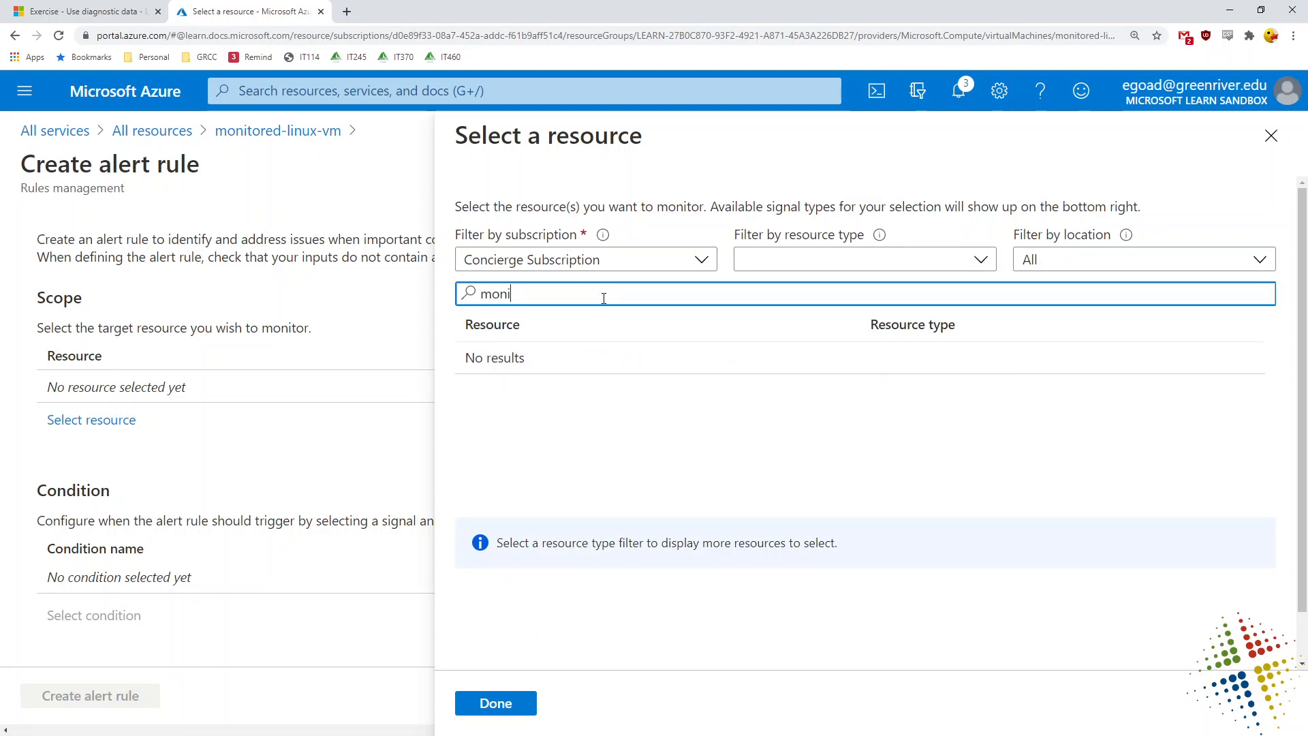
key(BackSpace)
key(BackSpace)
key(BackSpace)
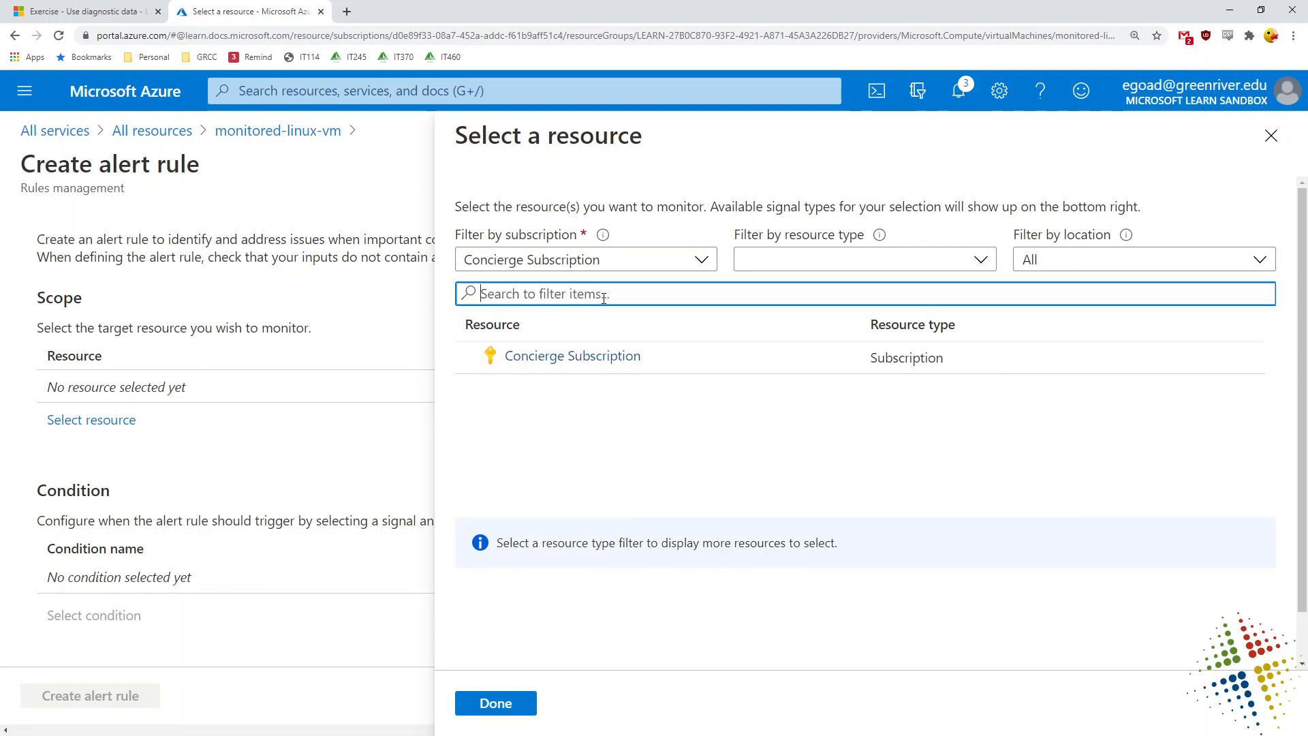
- Show all resource types and set the virtual machine monitored-linux-vm as the alert rule's scope
click(967, 263)
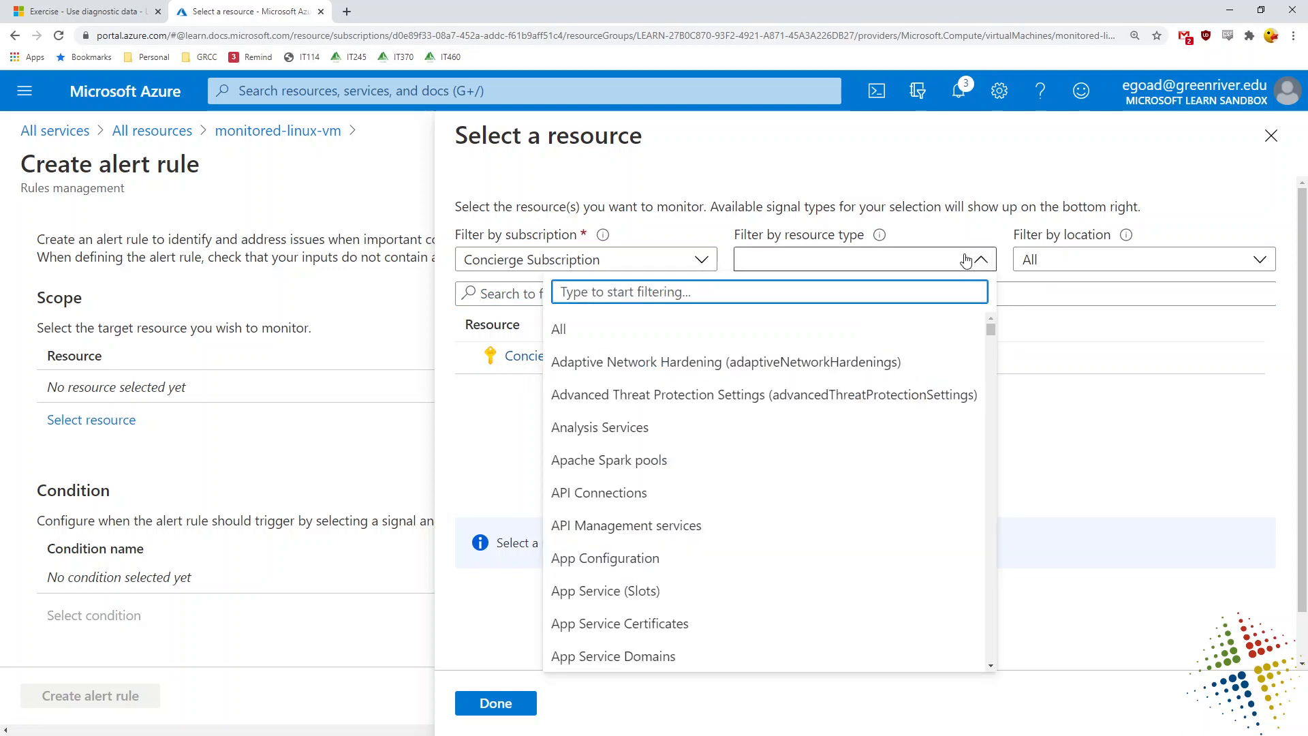
click(648, 328)
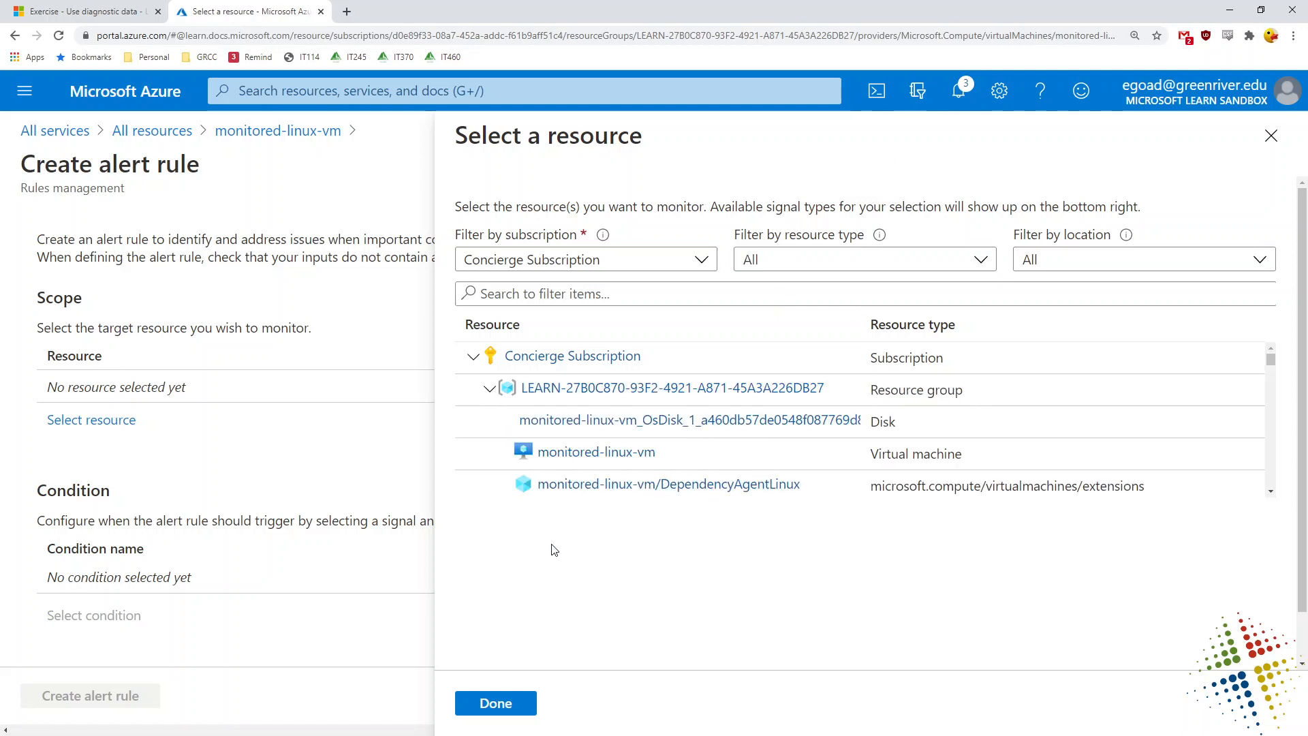
click(608, 459)
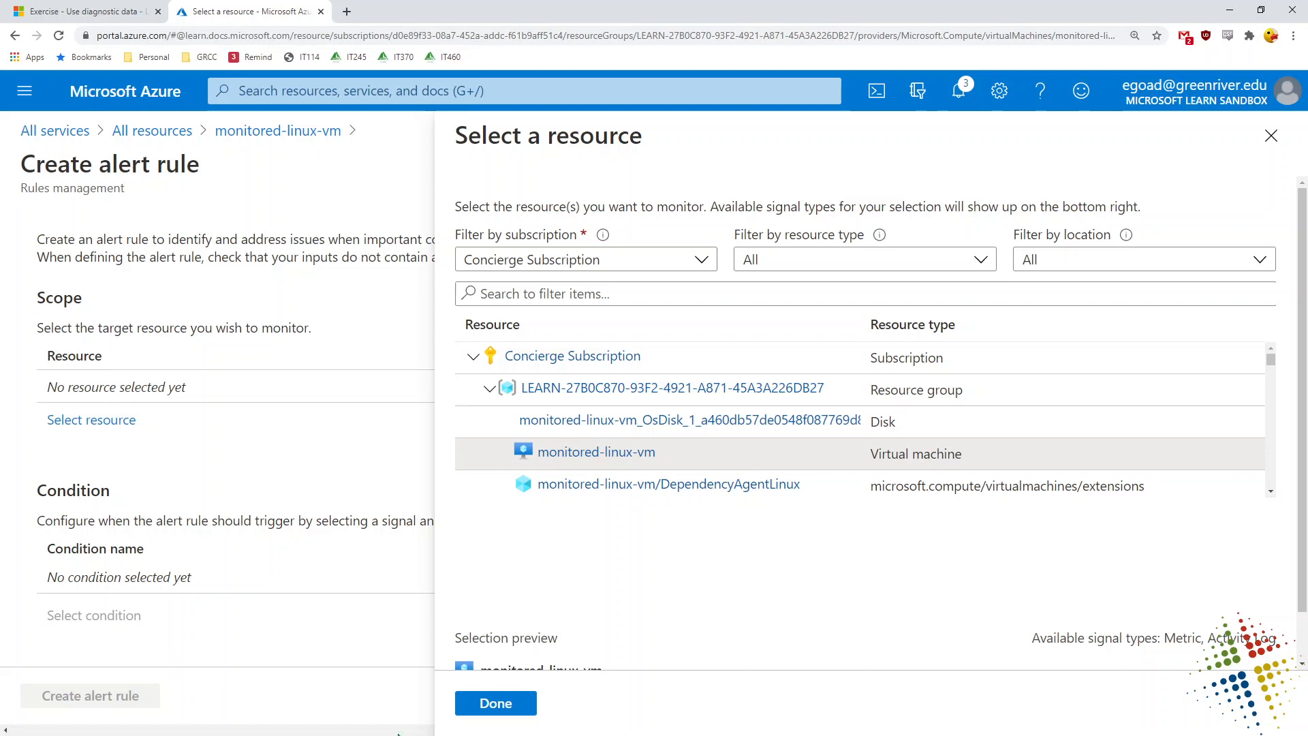
click(473, 707)
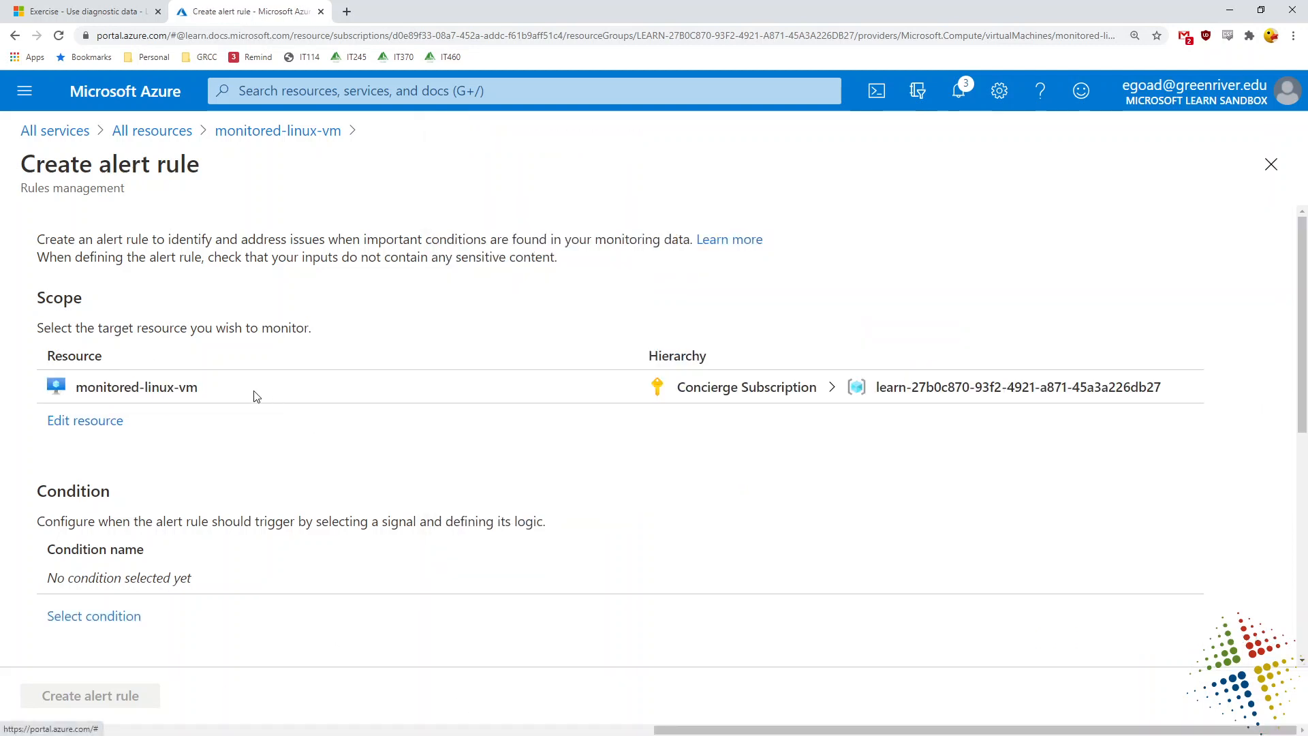
drag(256, 397, 90, 385)
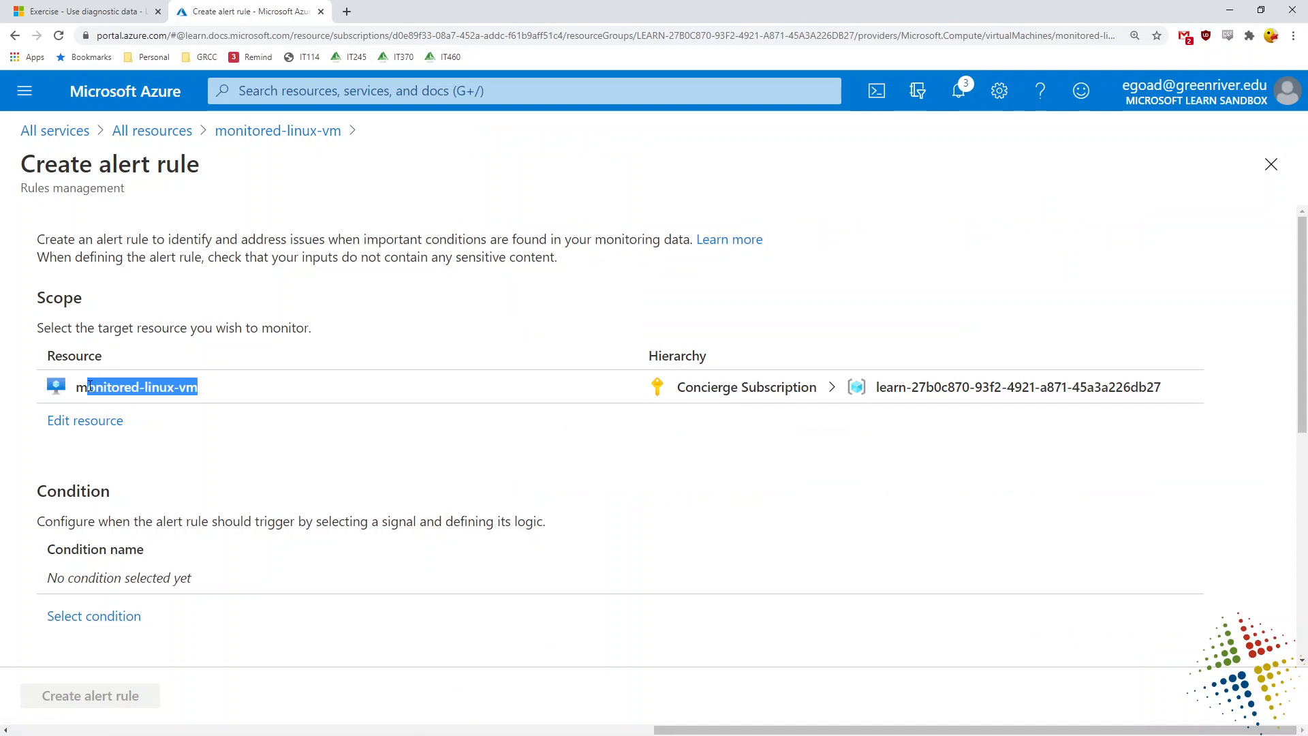
scroll(259, 477, down, 3)
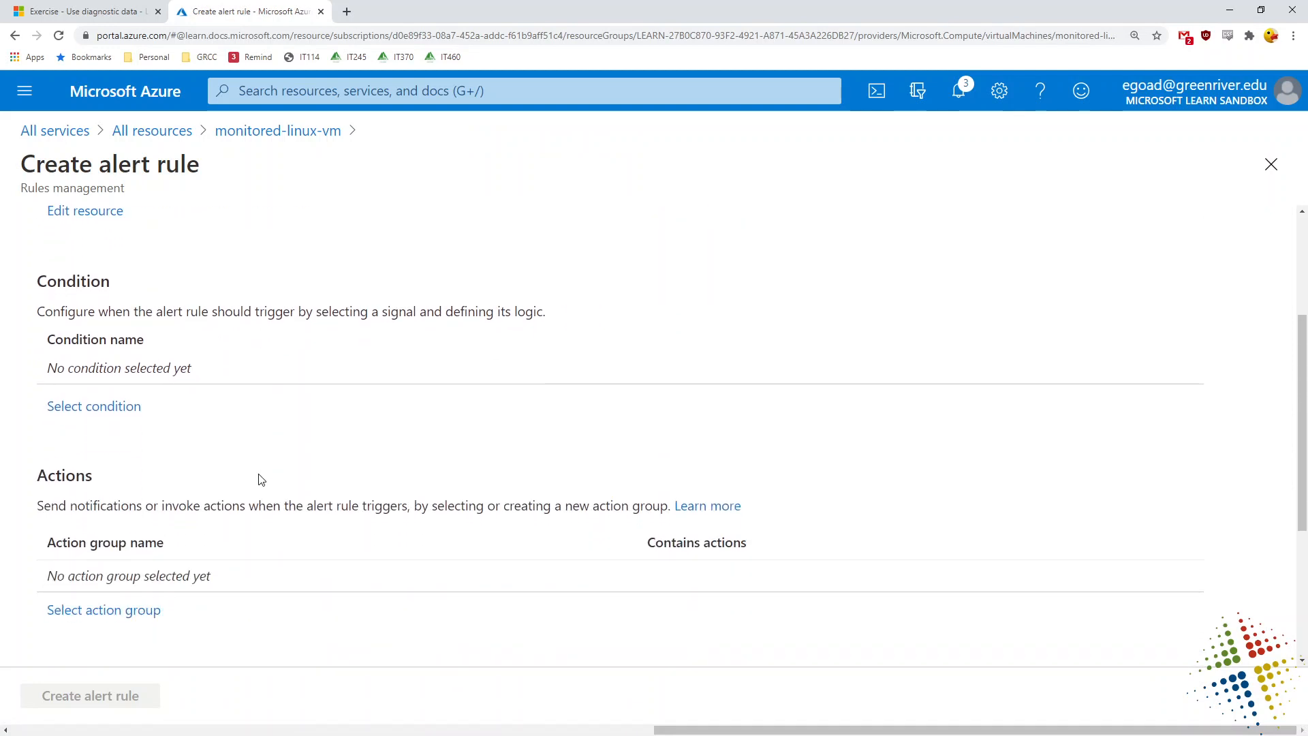
- Add a condition to the alert rule, filter the signals by "percentage" and choose the Percentage CPU signal
scroll(261, 480, down, 2)
scroll(261, 479, up, 1)
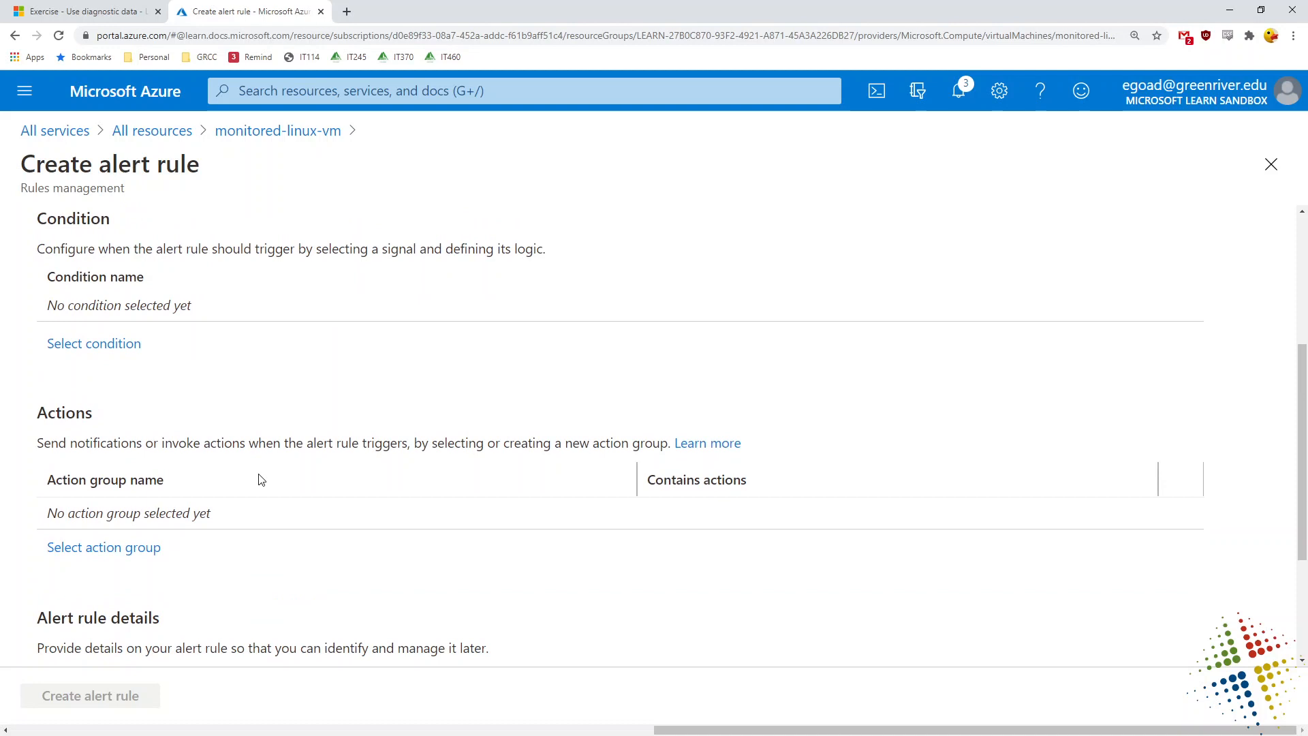
click(102, 349)
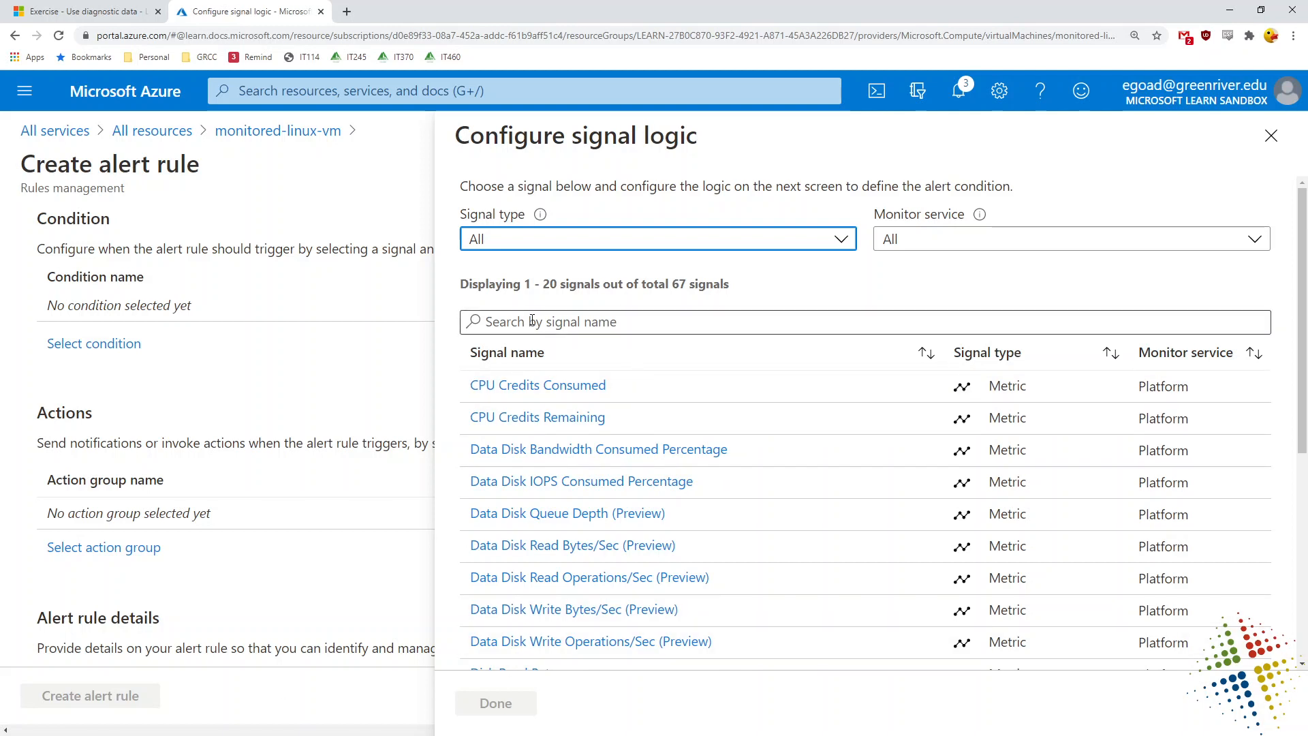
click(532, 320)
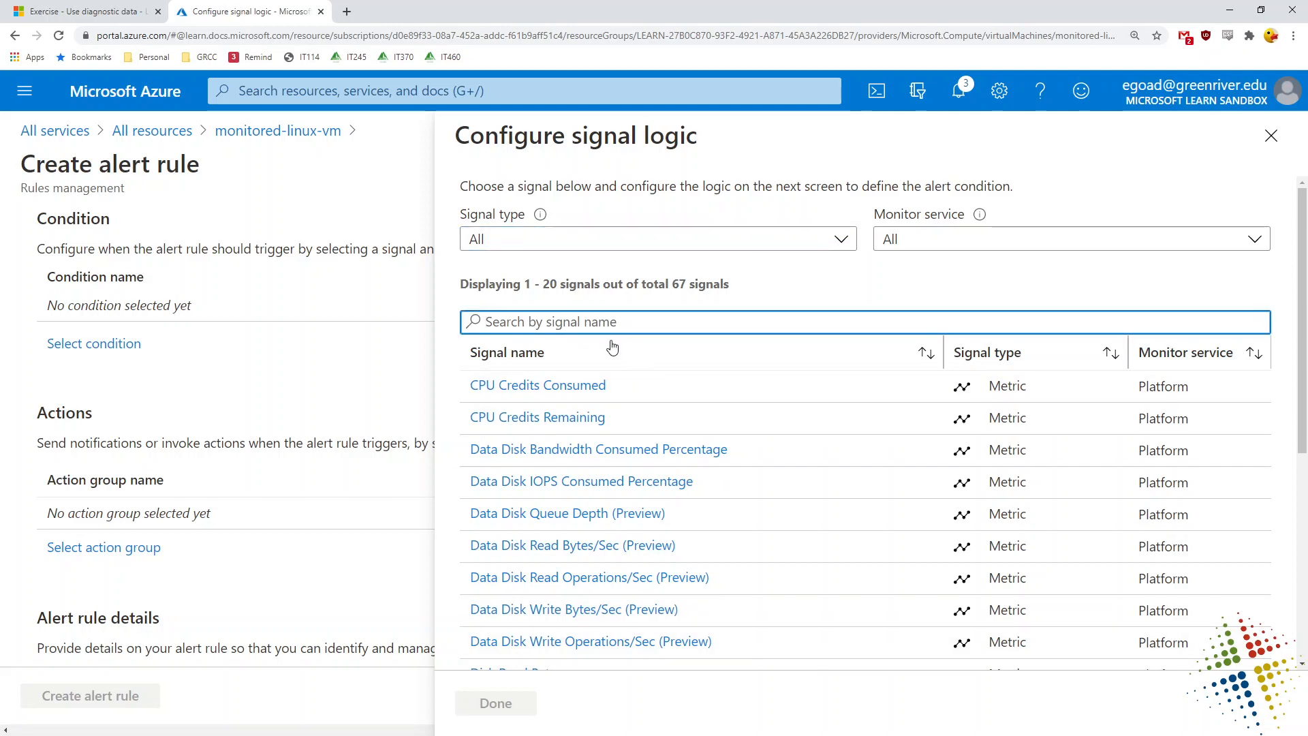
text(perc)
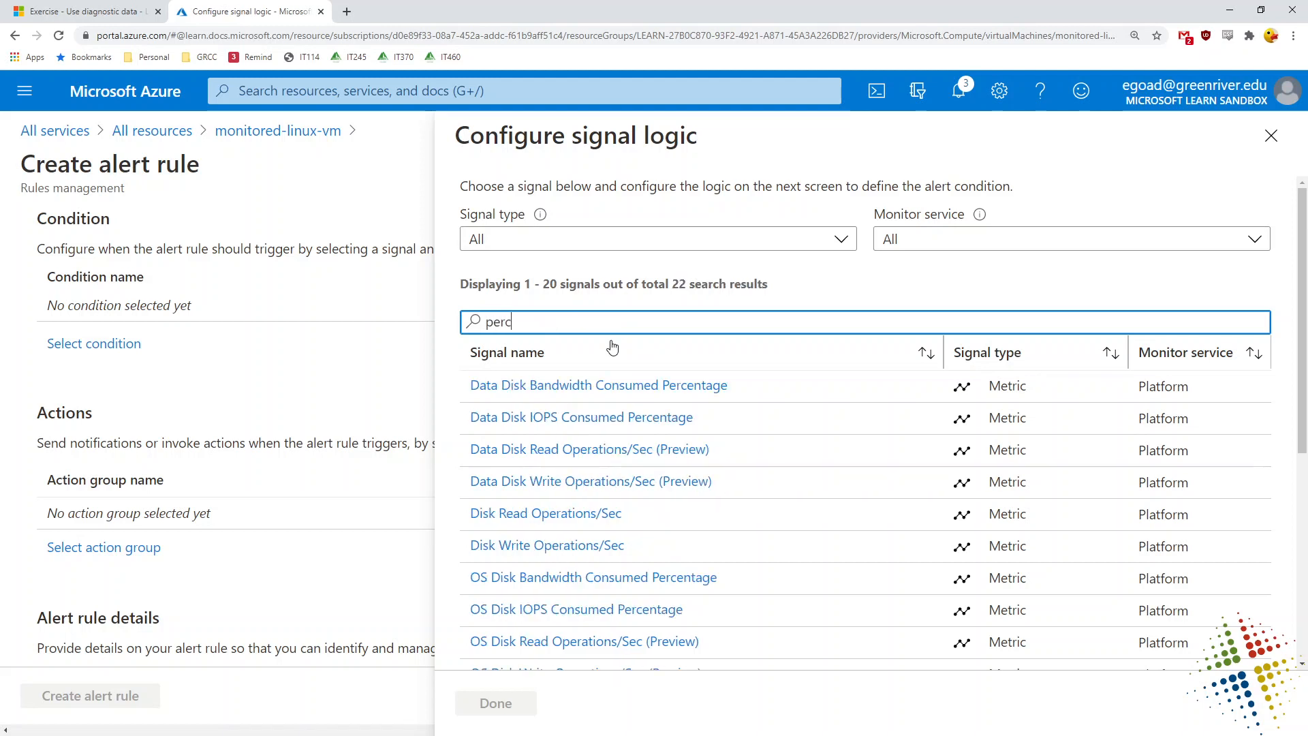
text(entage)
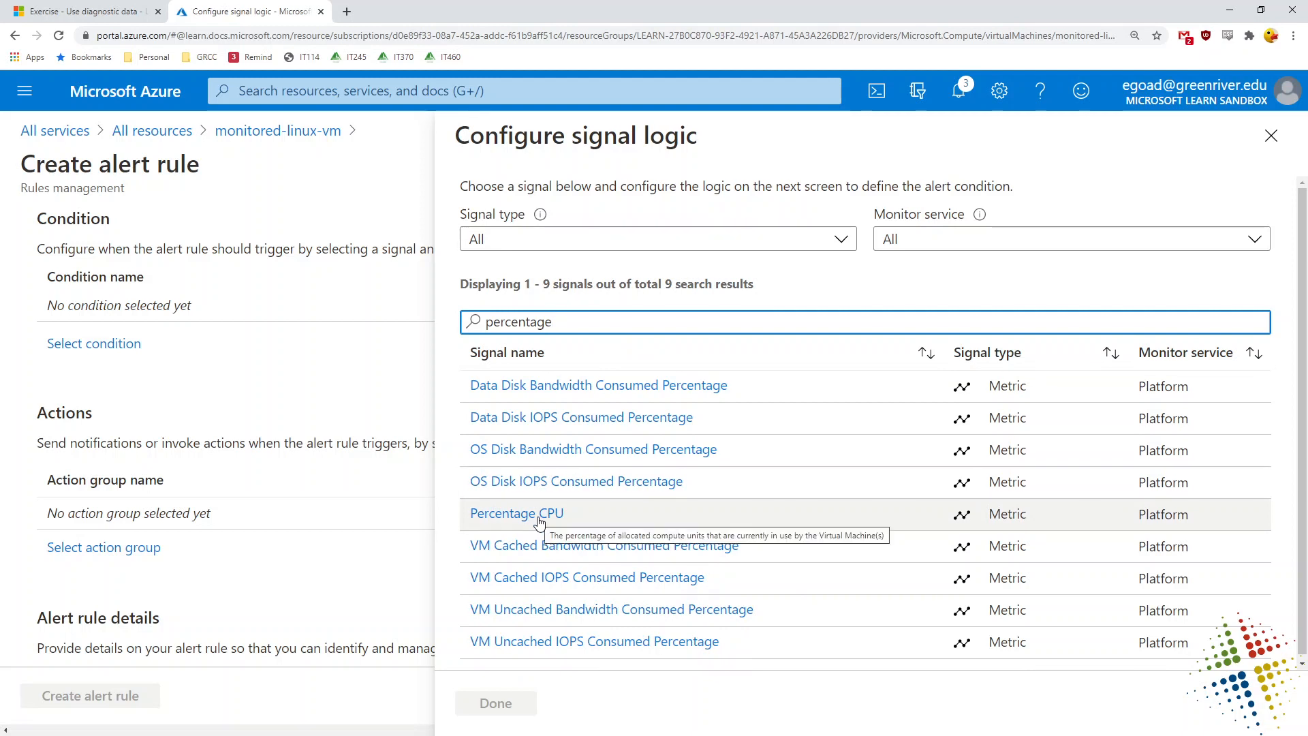
click(539, 521)
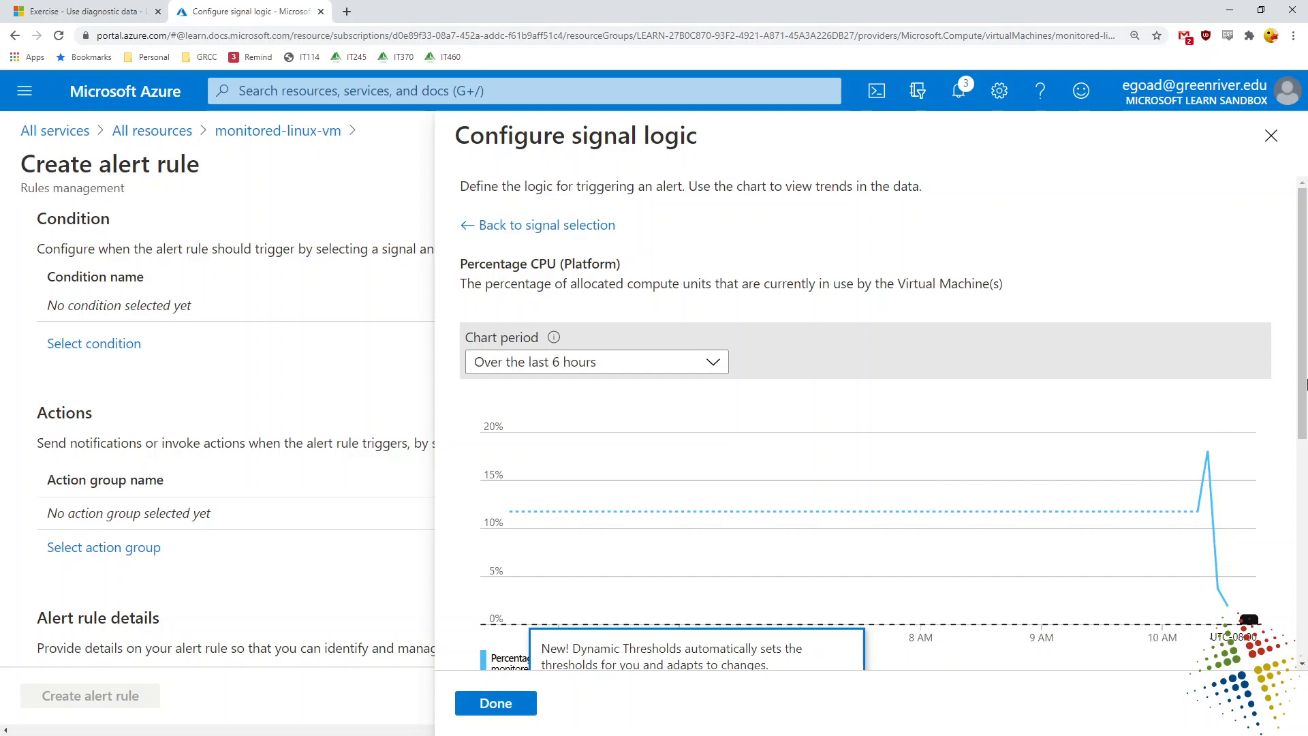
- Define the Percentage CPU alert logic with operator Greater than or equal to and a threshold value of 90%, and accept the condition
scroll(1305, 408, down, 3)
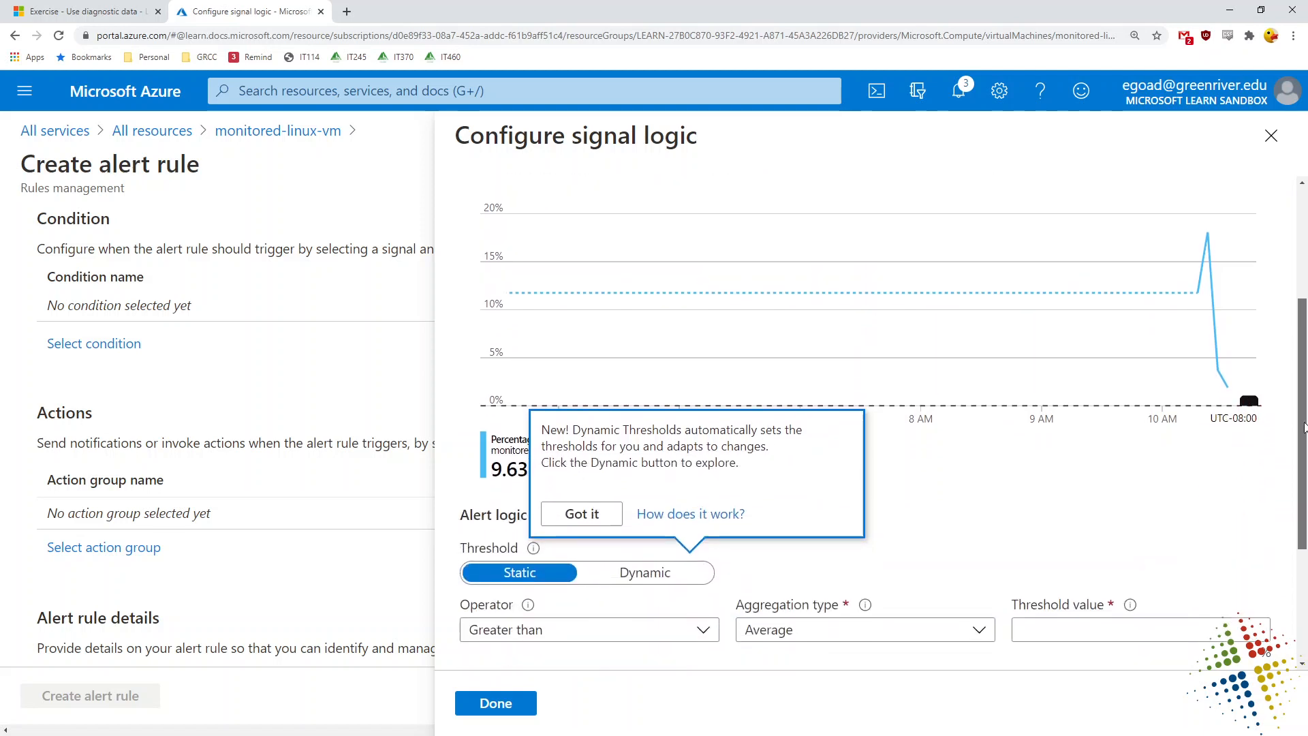
scroll(1305, 427, down, 3)
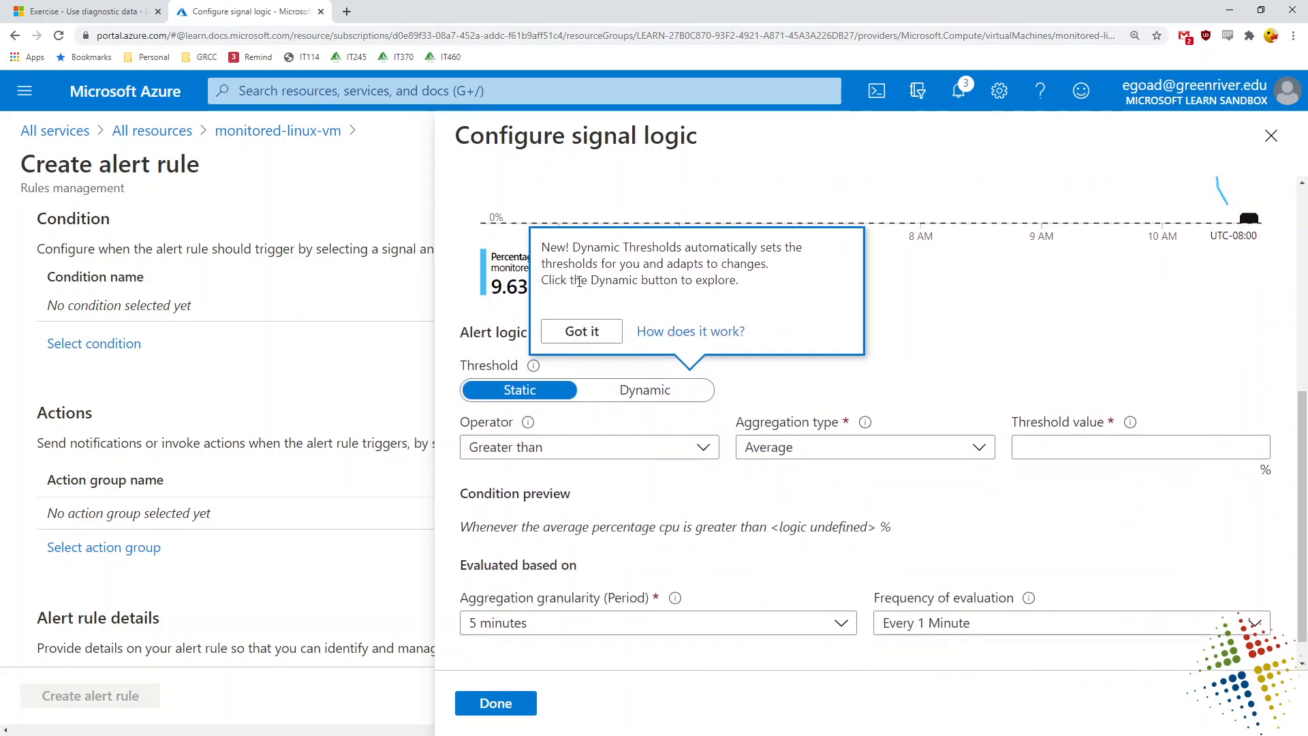
drag(573, 247, 728, 276)
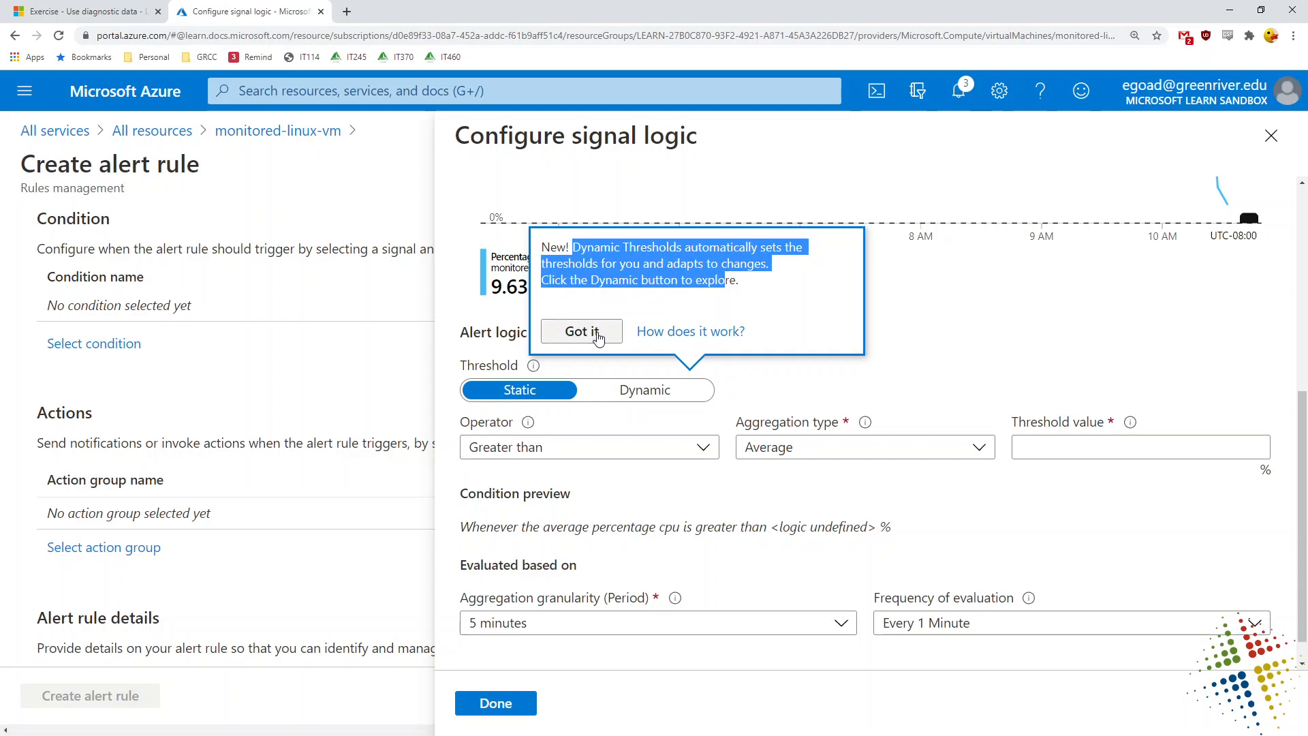
click(598, 338)
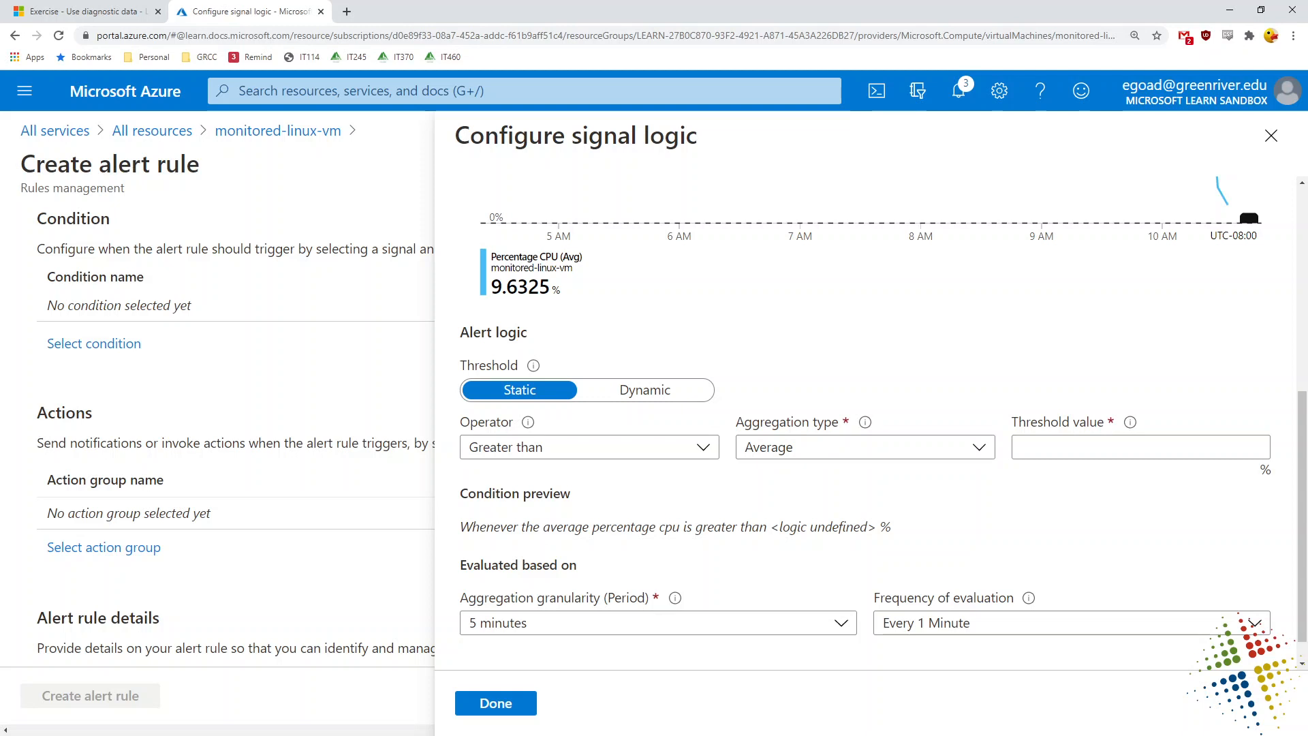
click(668, 446)
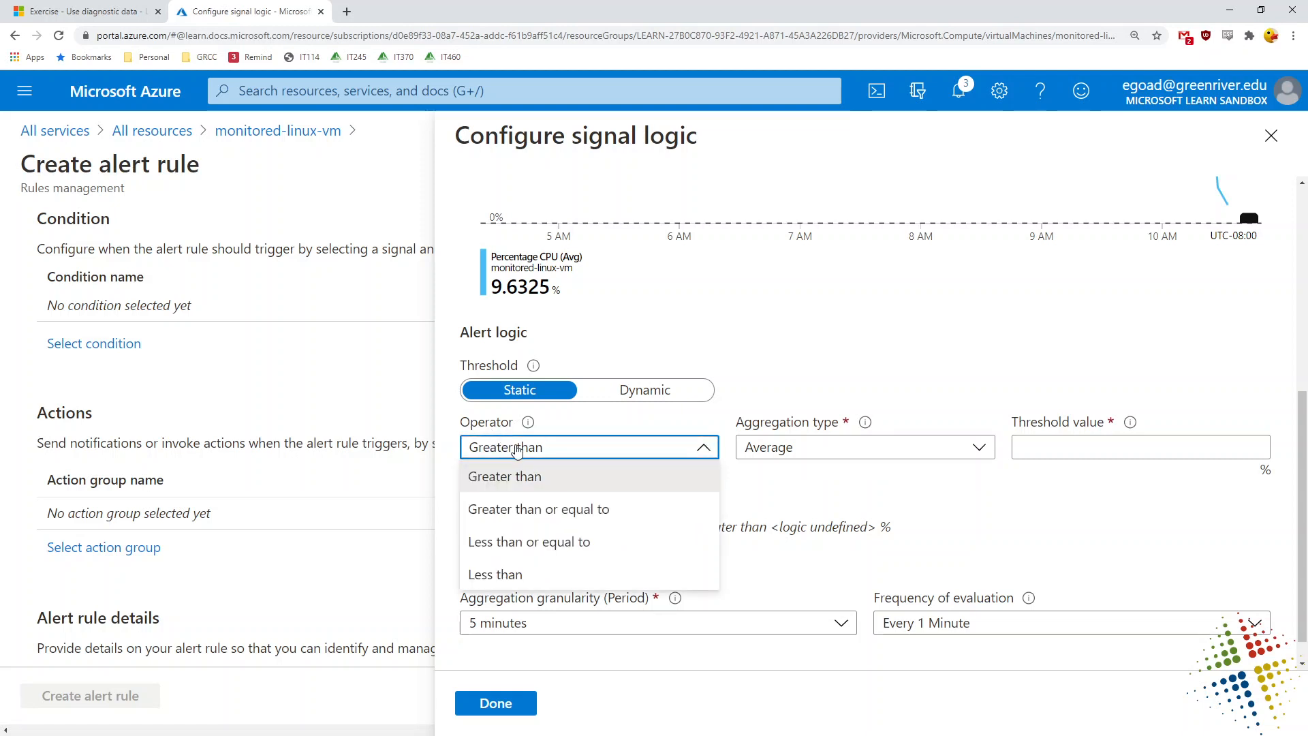
click(669, 519)
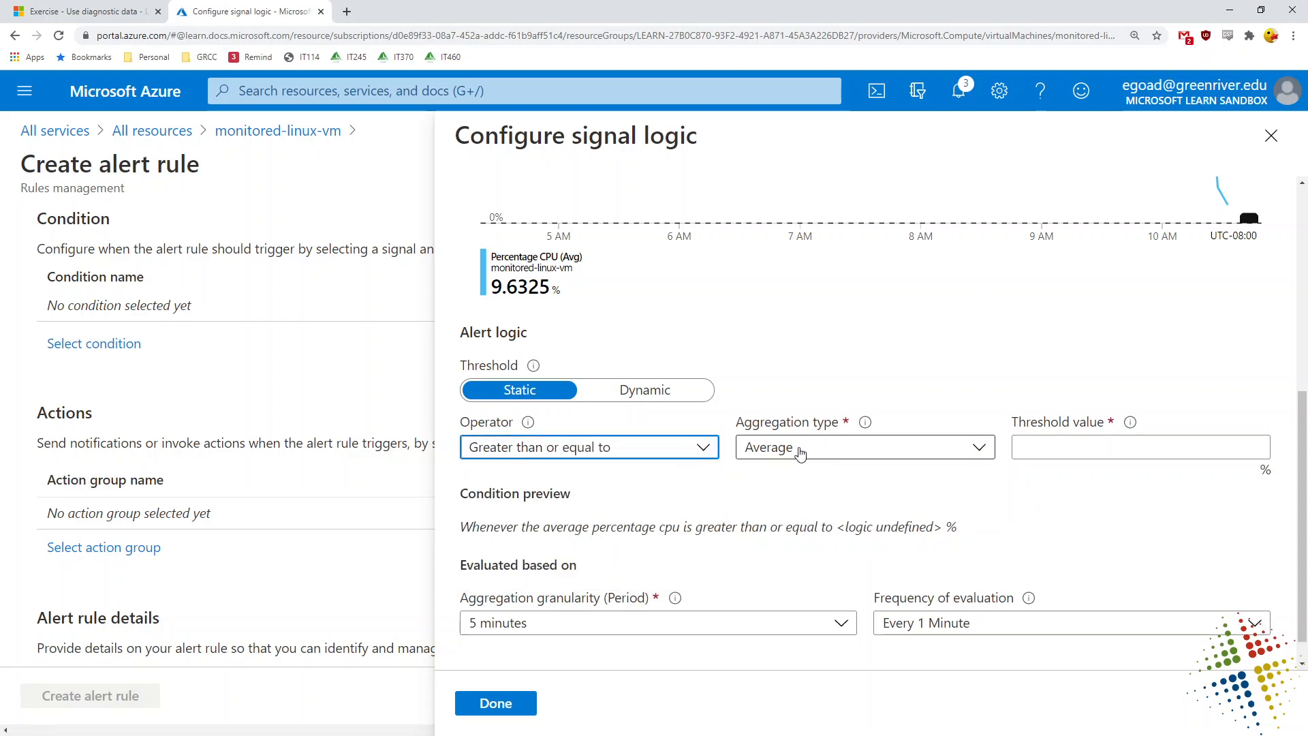
click(1026, 449)
text(90)
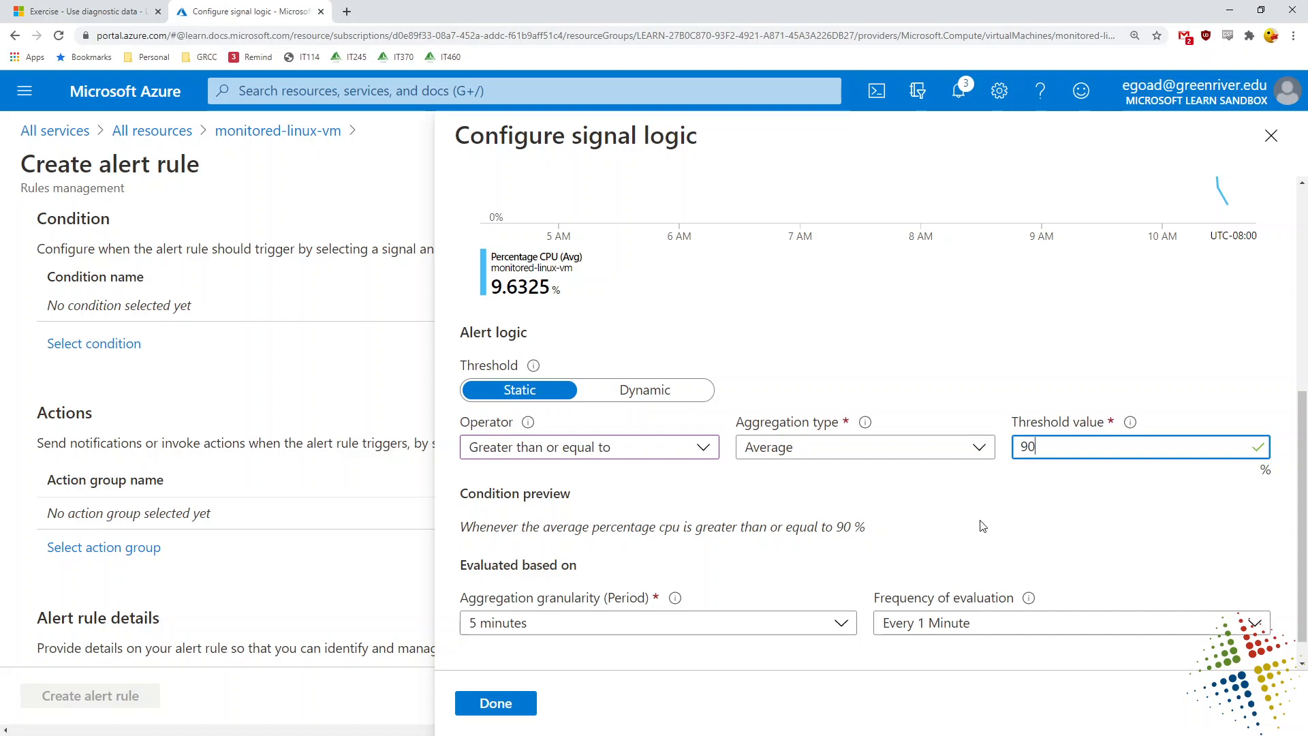
drag(575, 528, 881, 533)
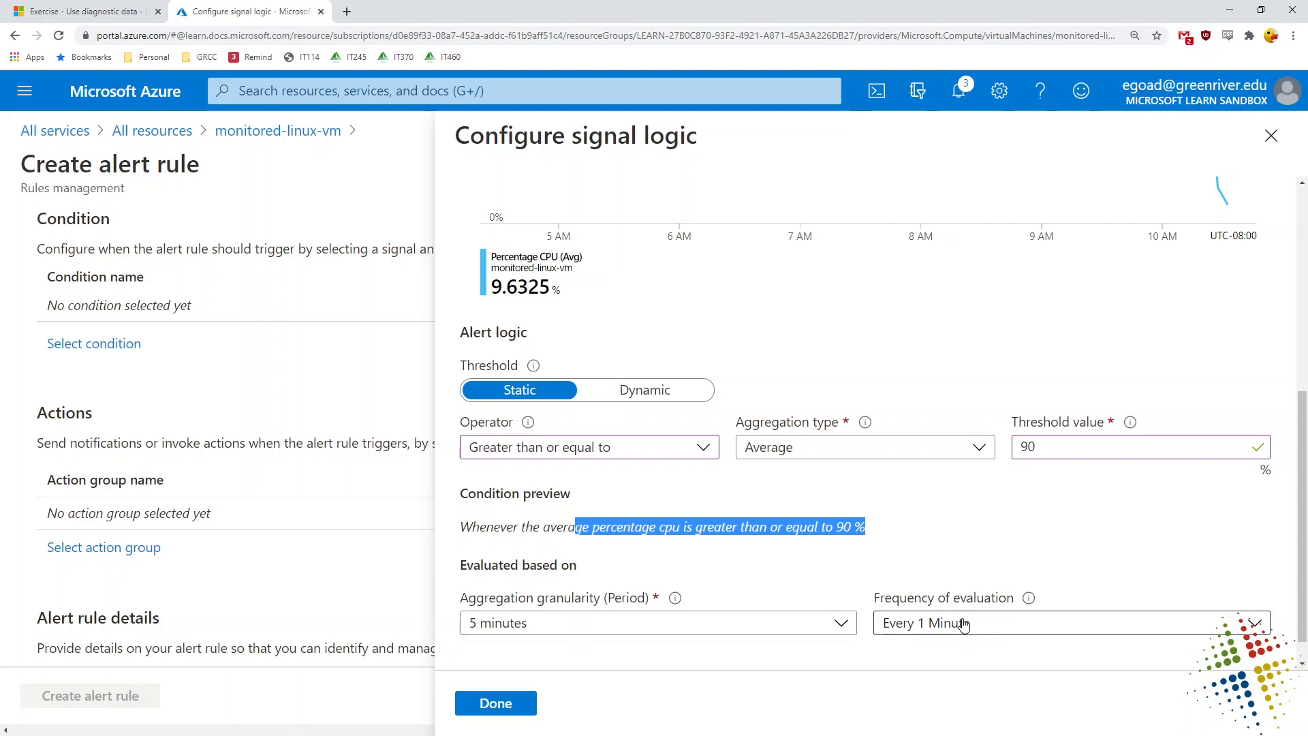
scroll(963, 624, down, 1)
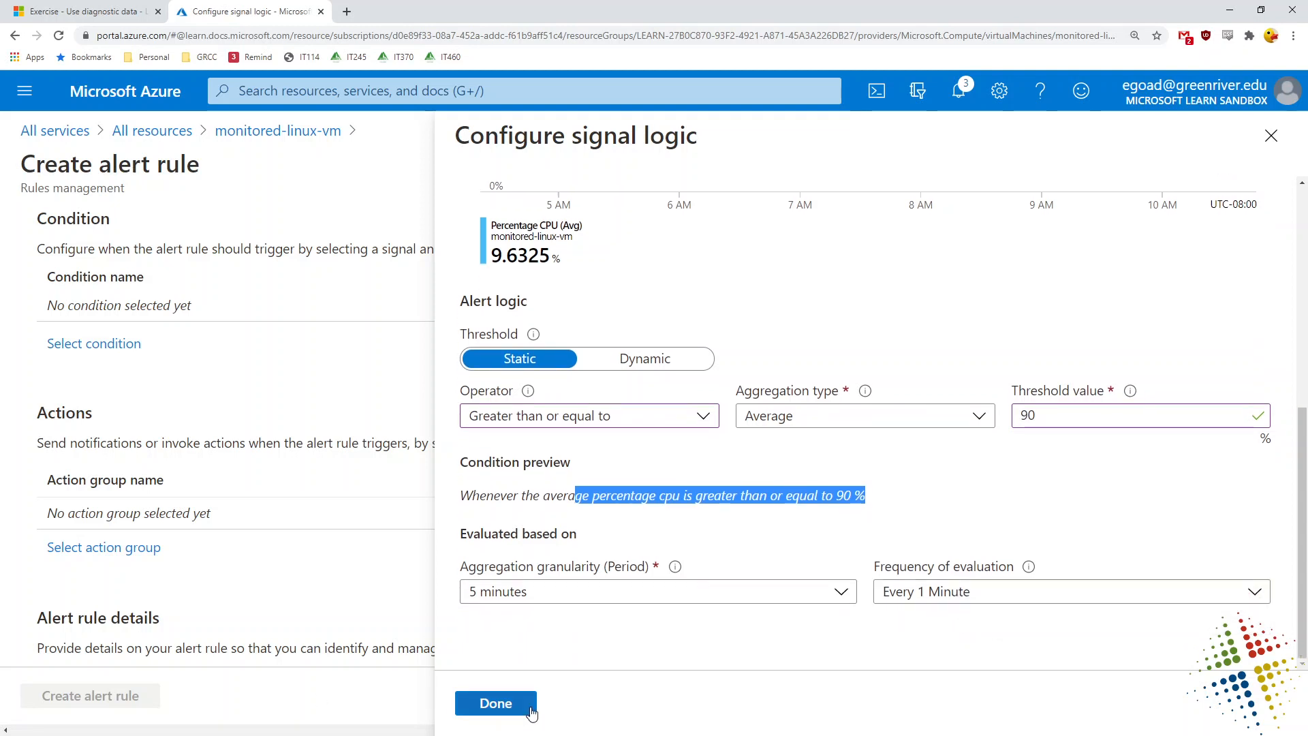
click(531, 708)
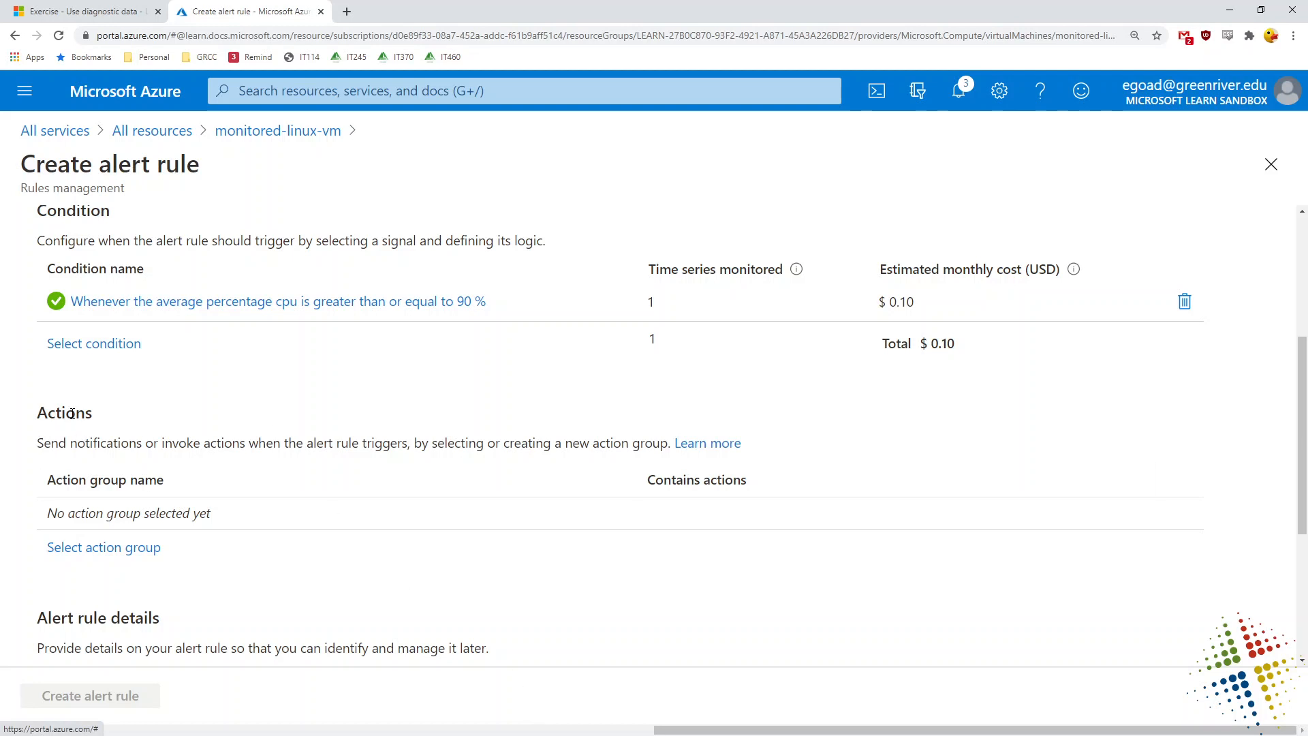
- Start a new action group for the alert rule, name it Email Alerts and continue to its notification settings
drag(62, 417, 117, 423)
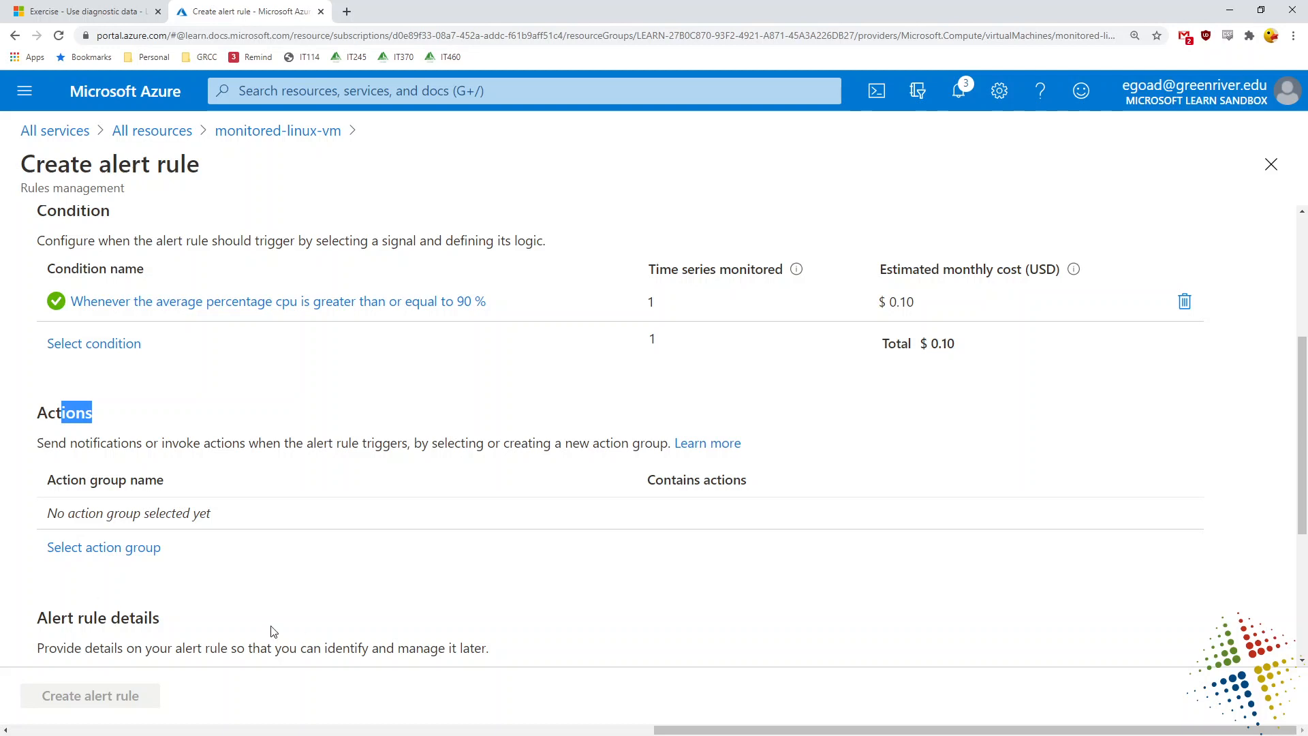
click(79, 547)
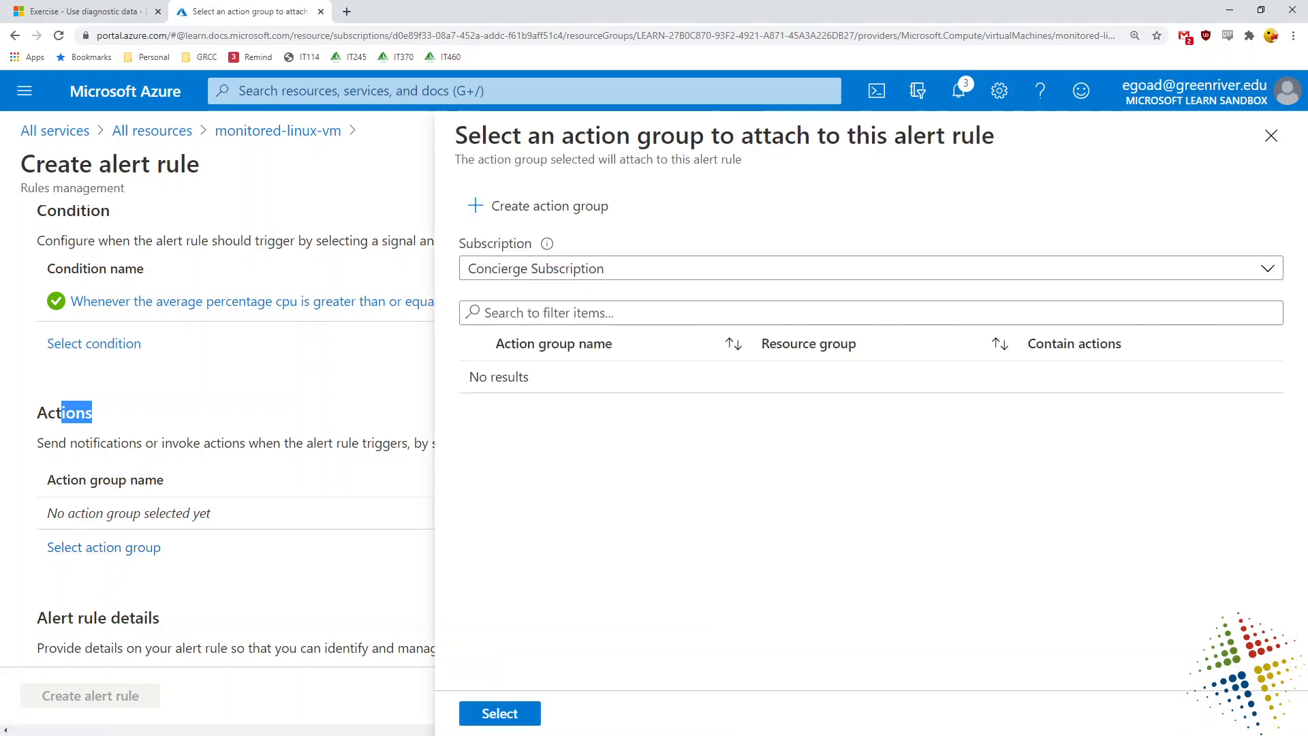
click(547, 210)
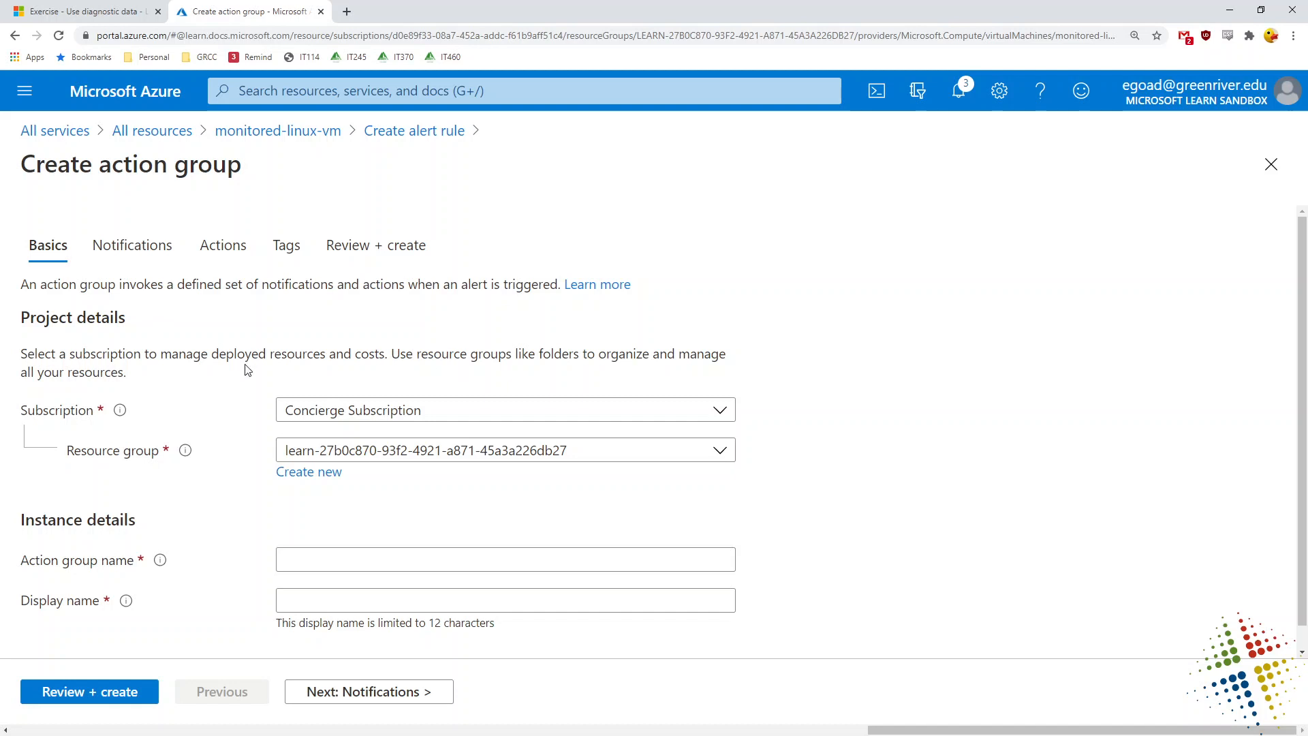
click(355, 555)
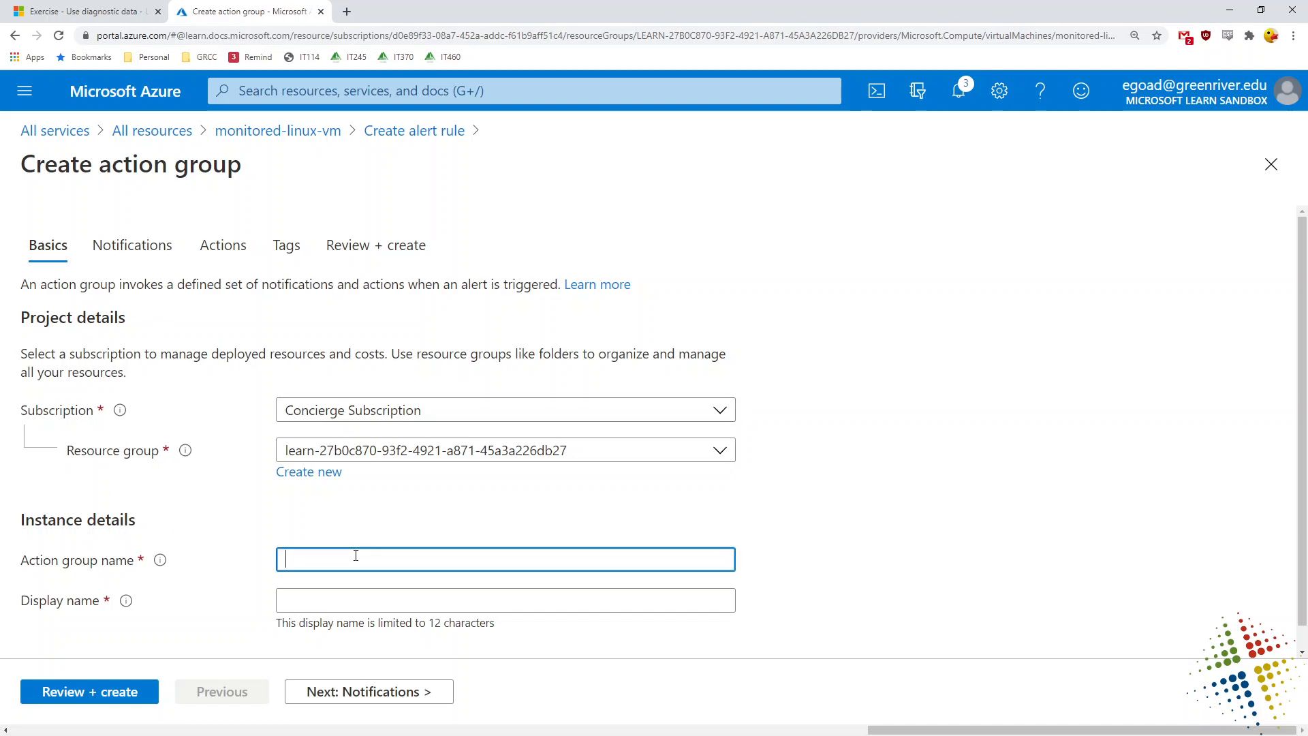
text(Email Alerts)
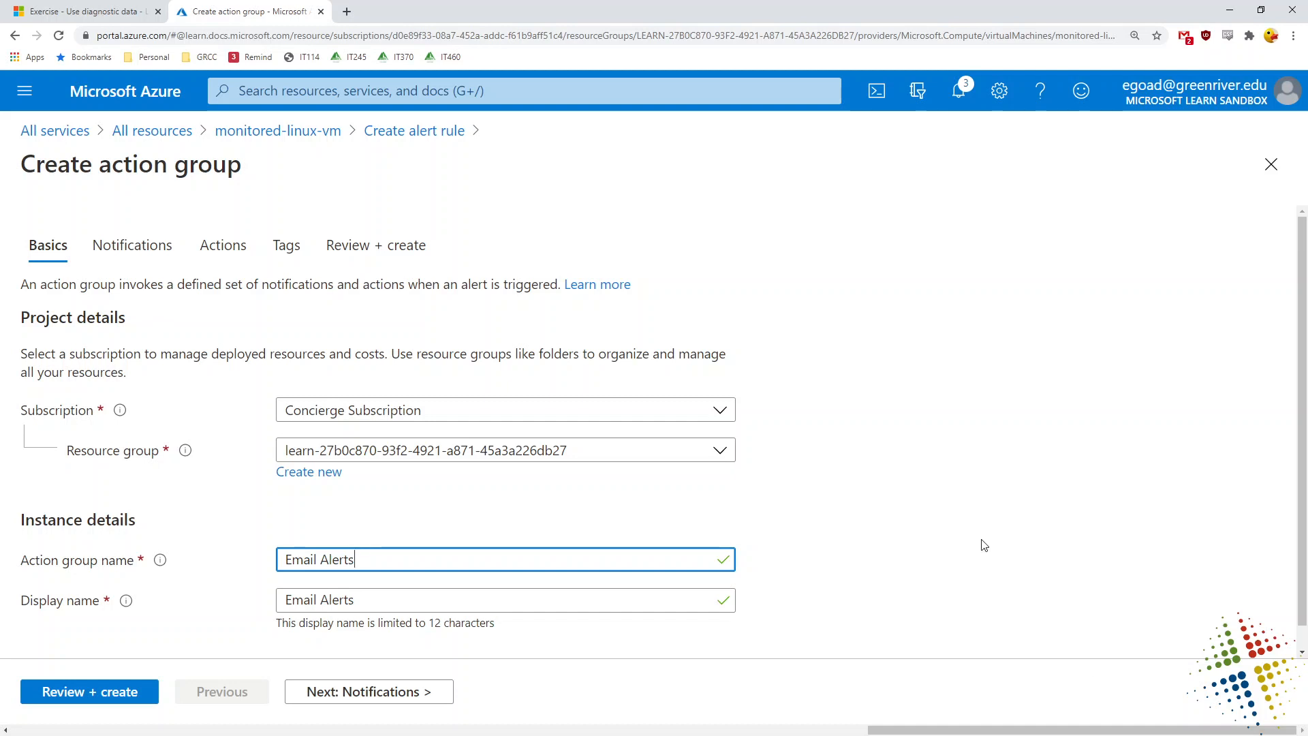
click(368, 692)
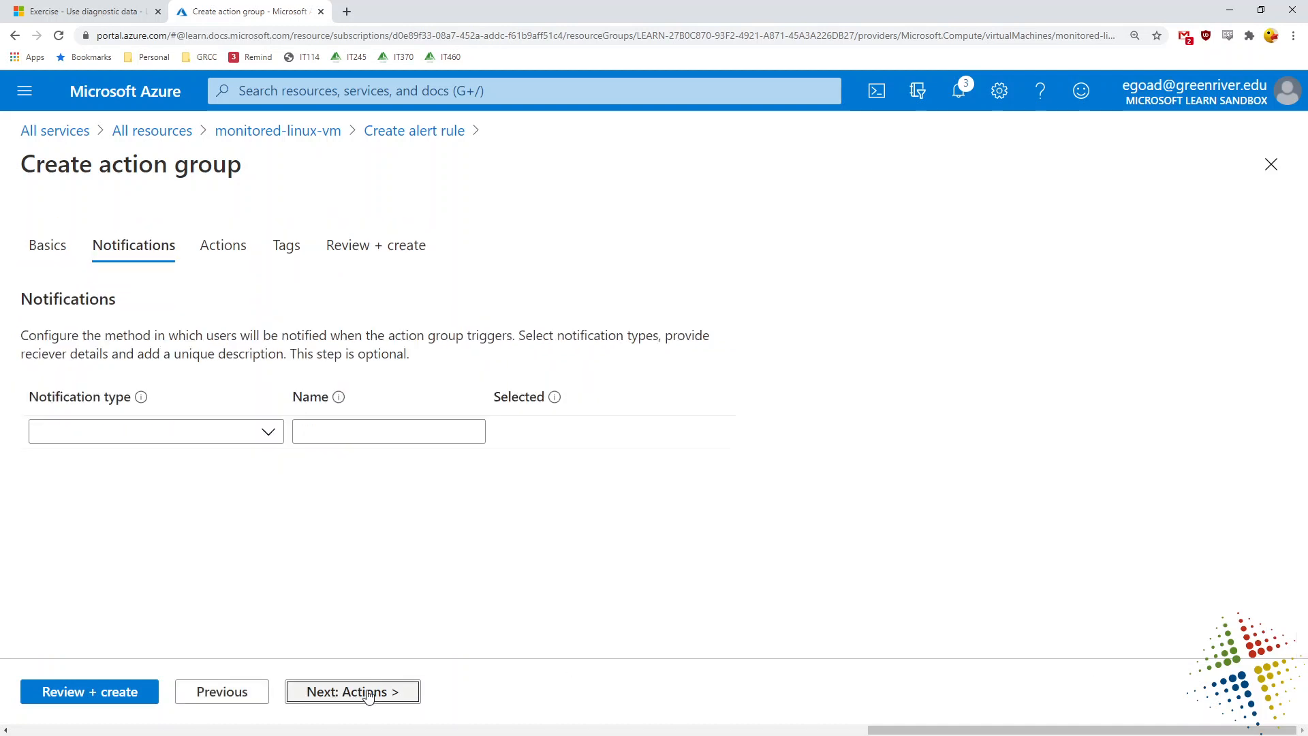
- Add a notification of type Email/SMS message/Push/Voice to the action group and name it High CPU
click(235, 435)
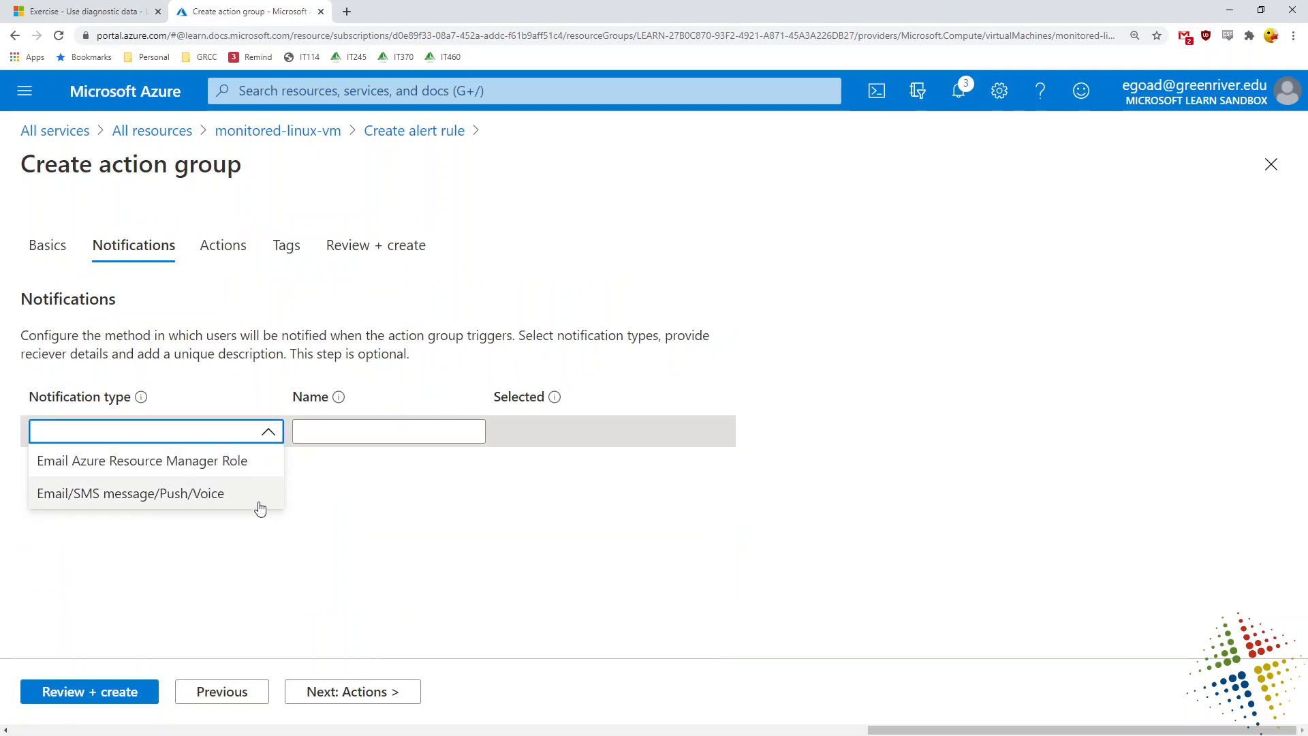
click(204, 493)
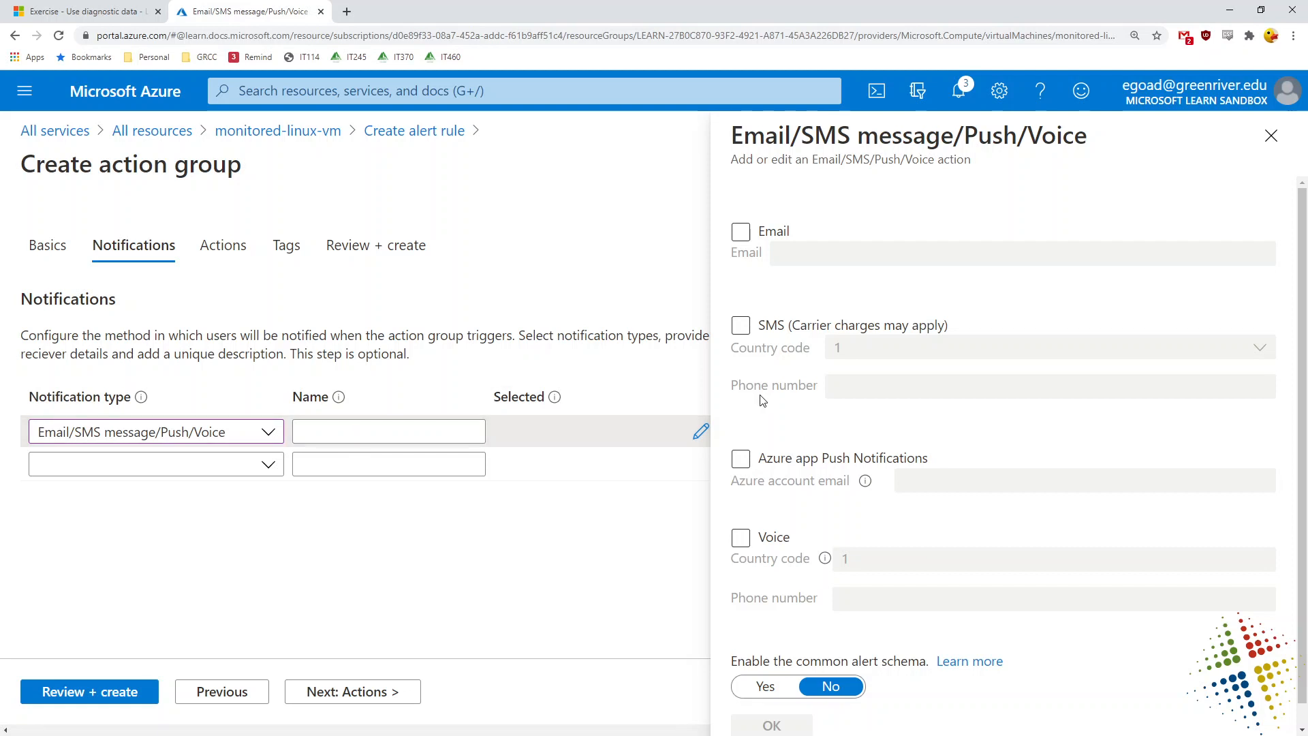
click(462, 438)
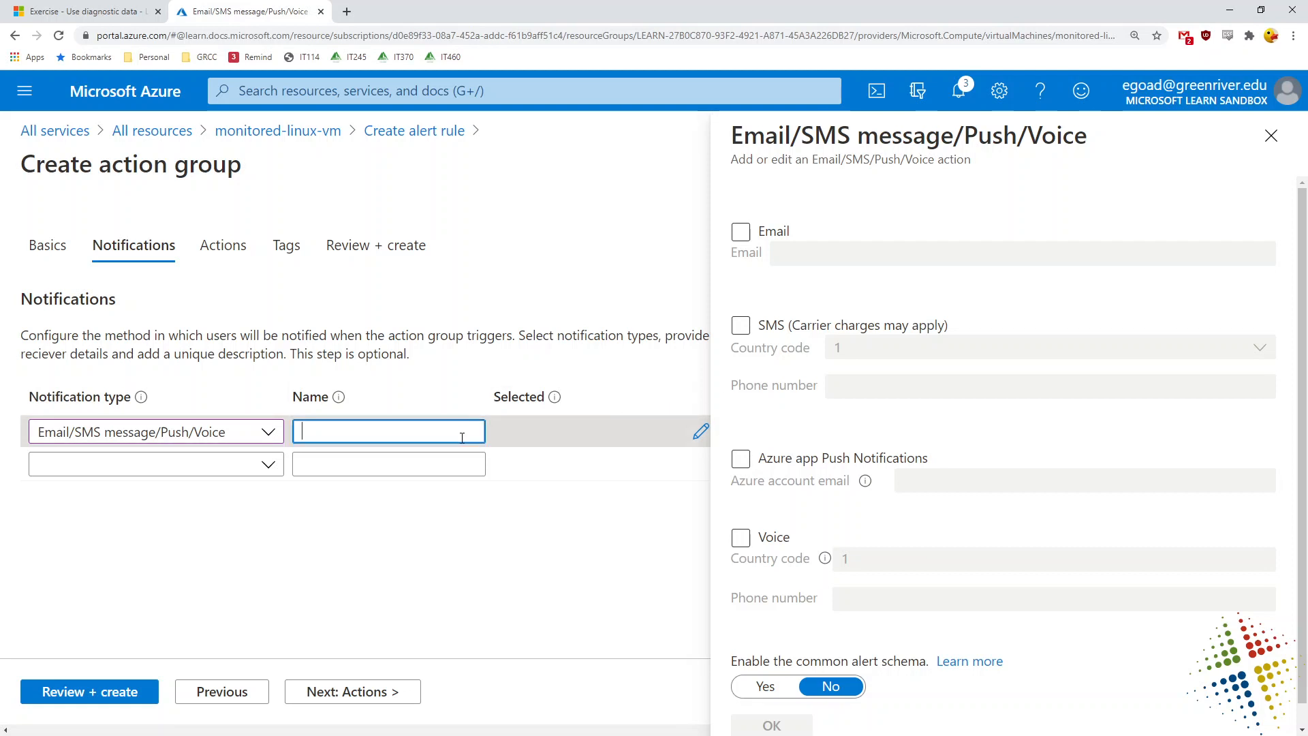
text(High CPU)
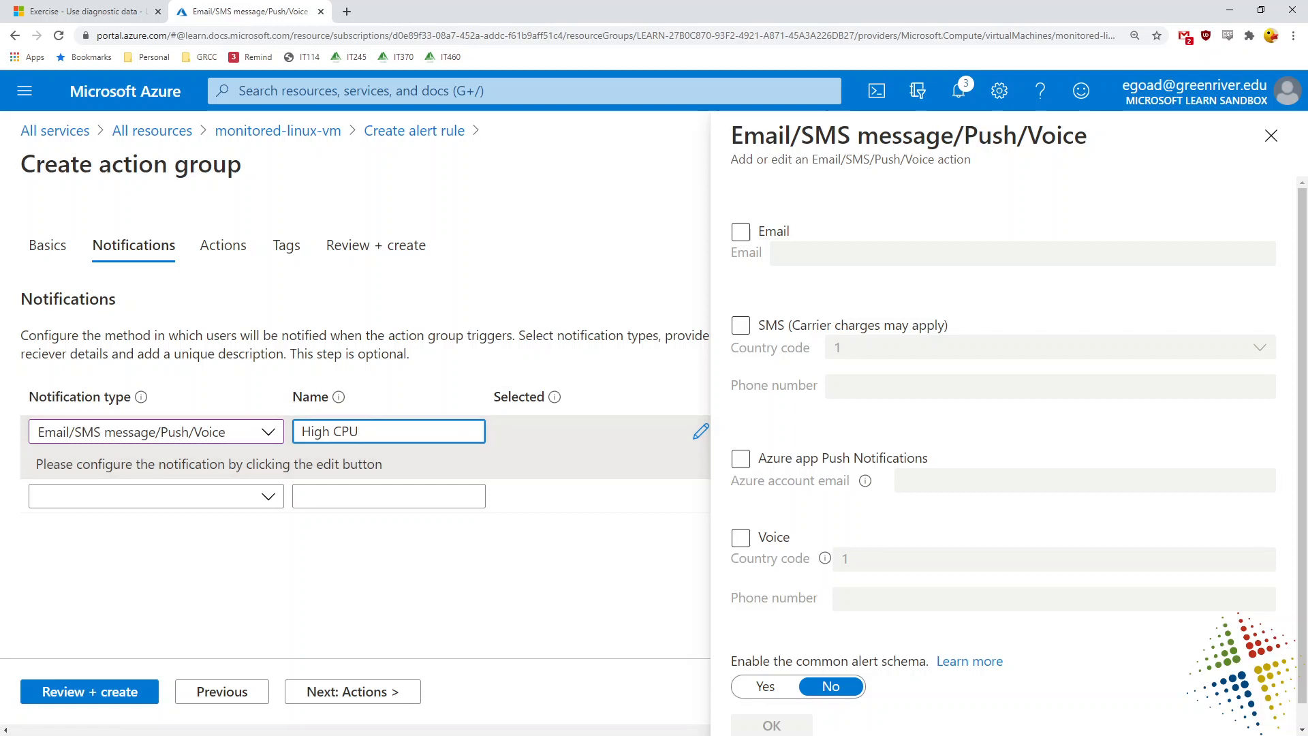
- Enable email delivery for the High CPU notification, enter the recipient's email address and save the notification settings
click(740, 232)
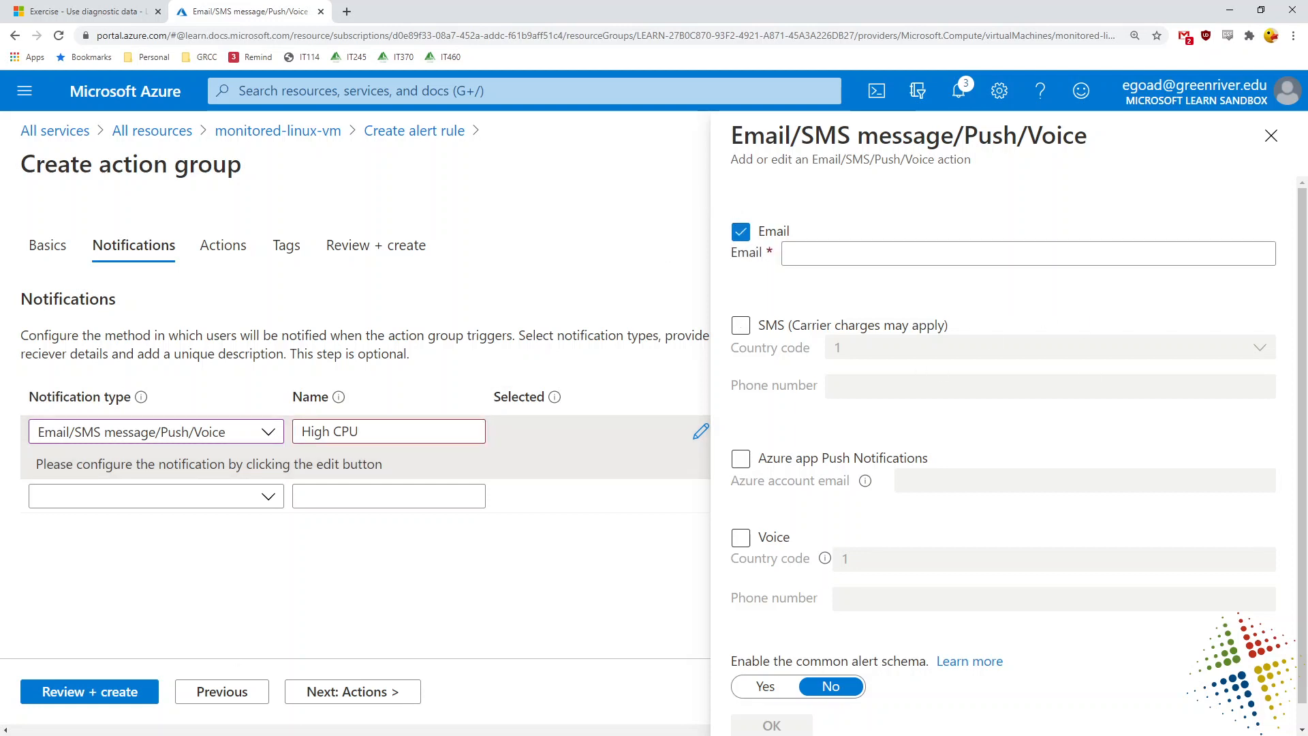
click(944, 253)
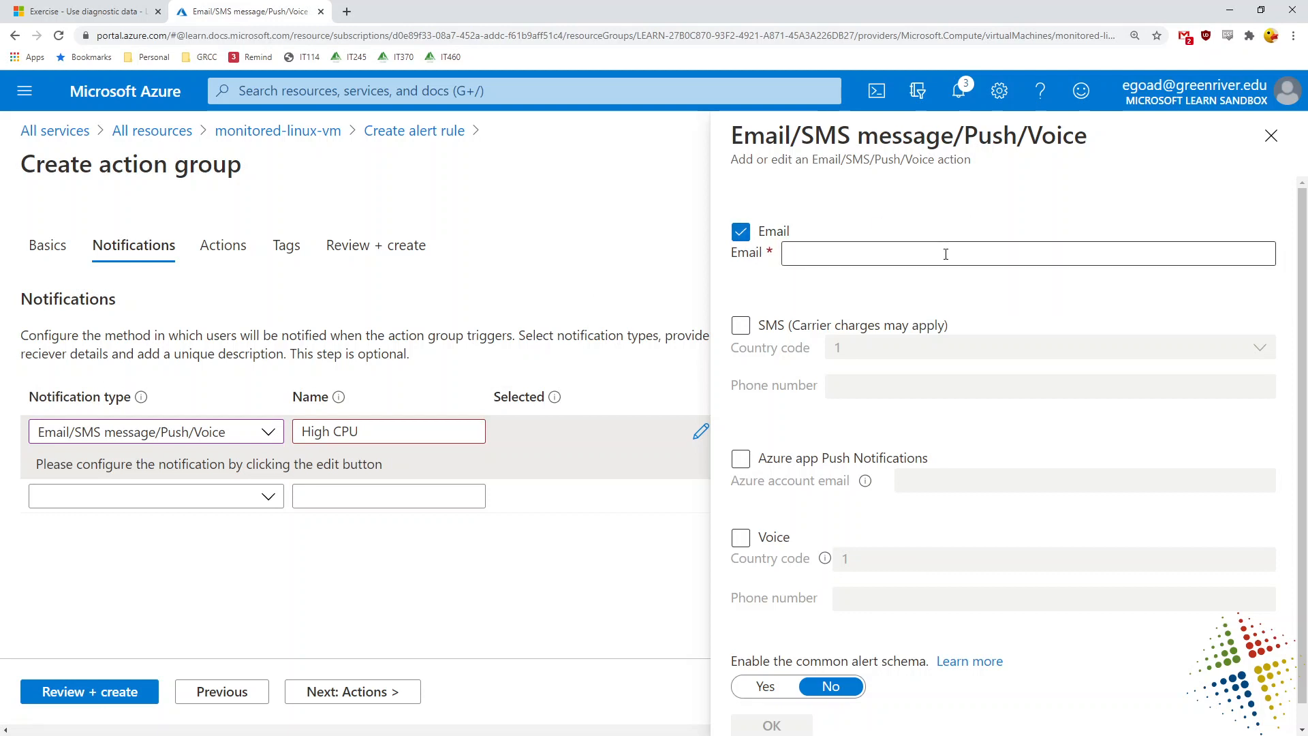
click(942, 253)
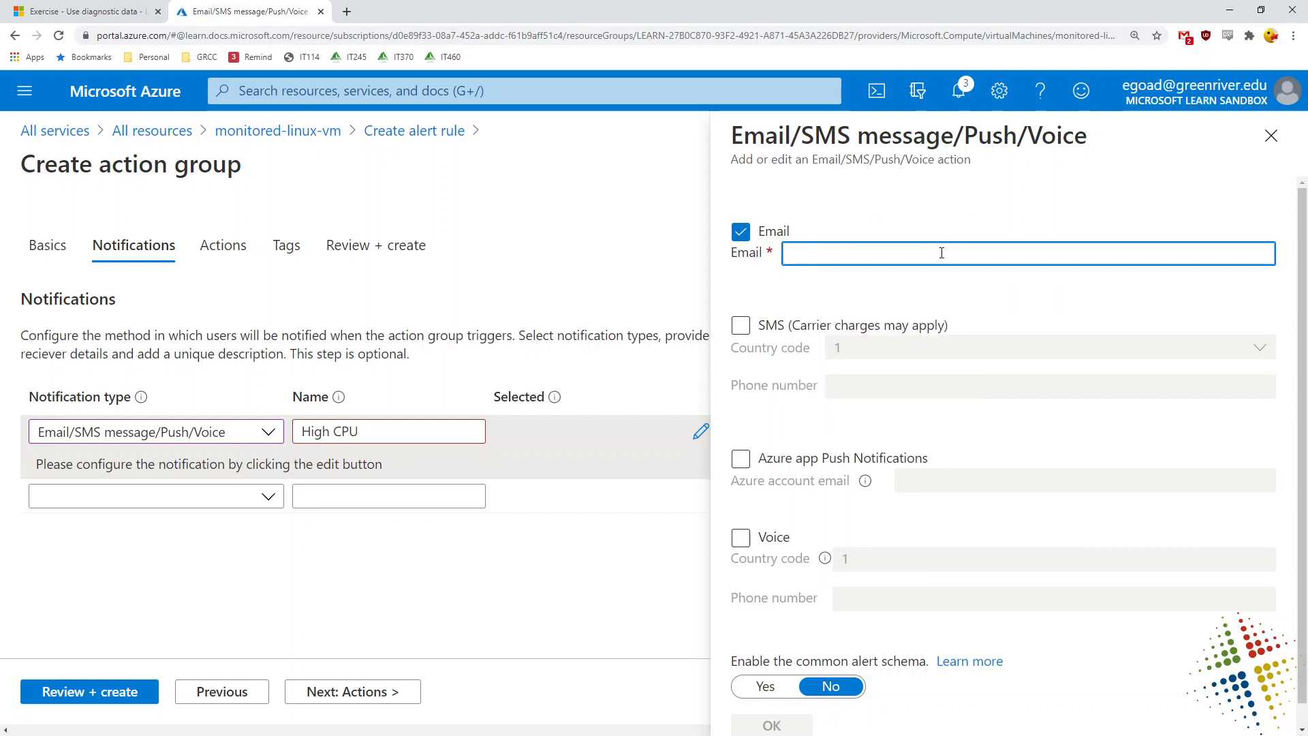
text(user@examp)
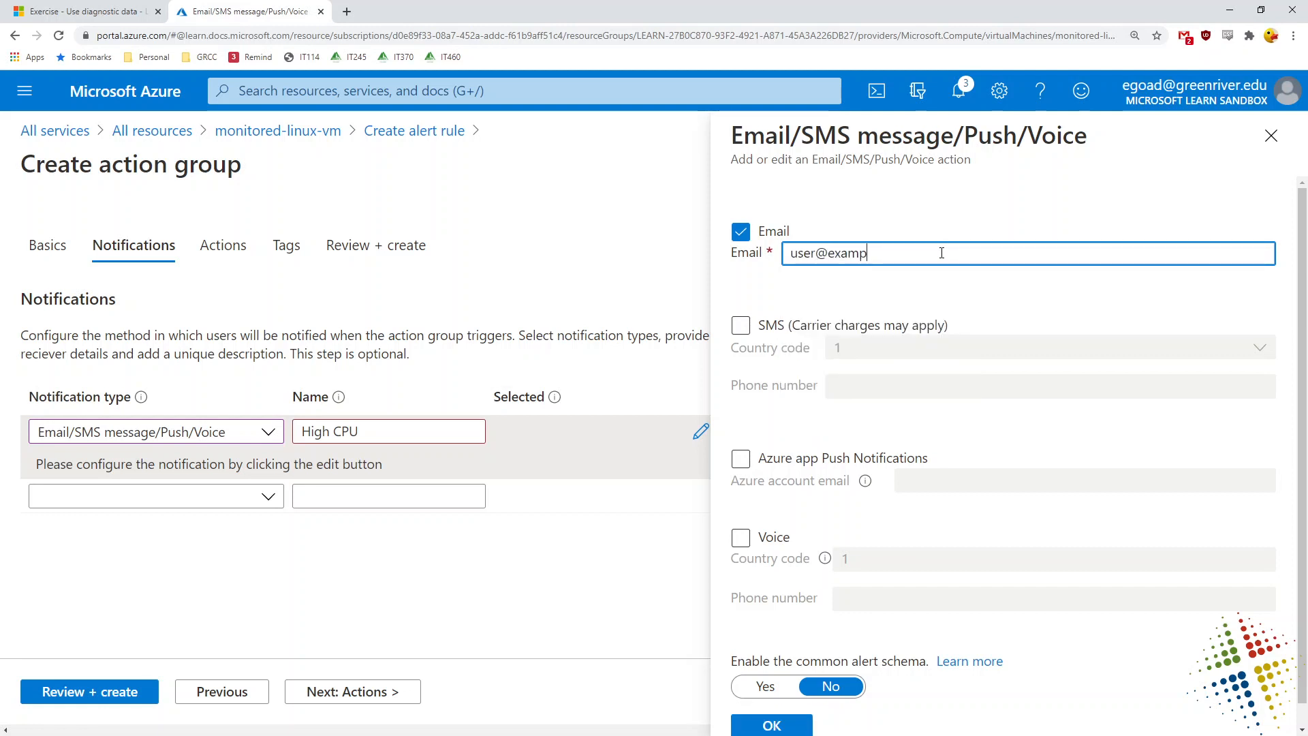
text(le.com)
scroll(752, 578, down, 1)
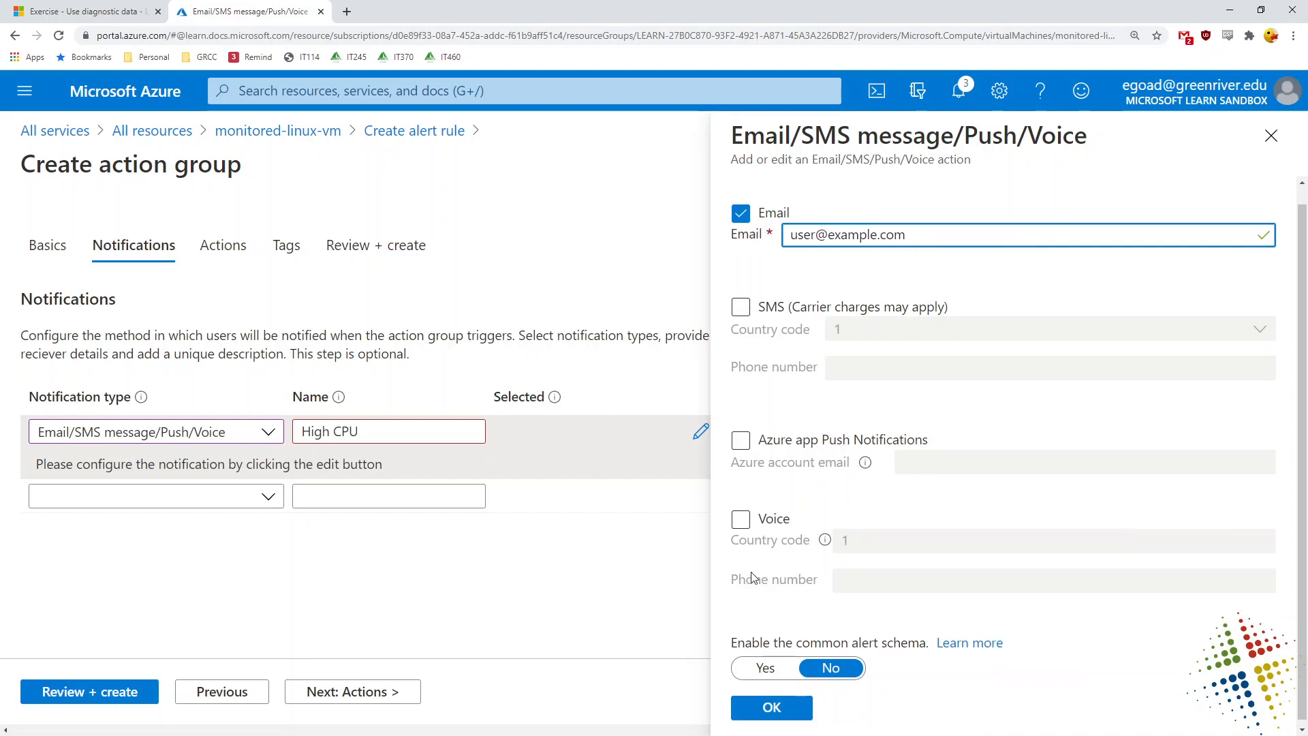
click(801, 709)
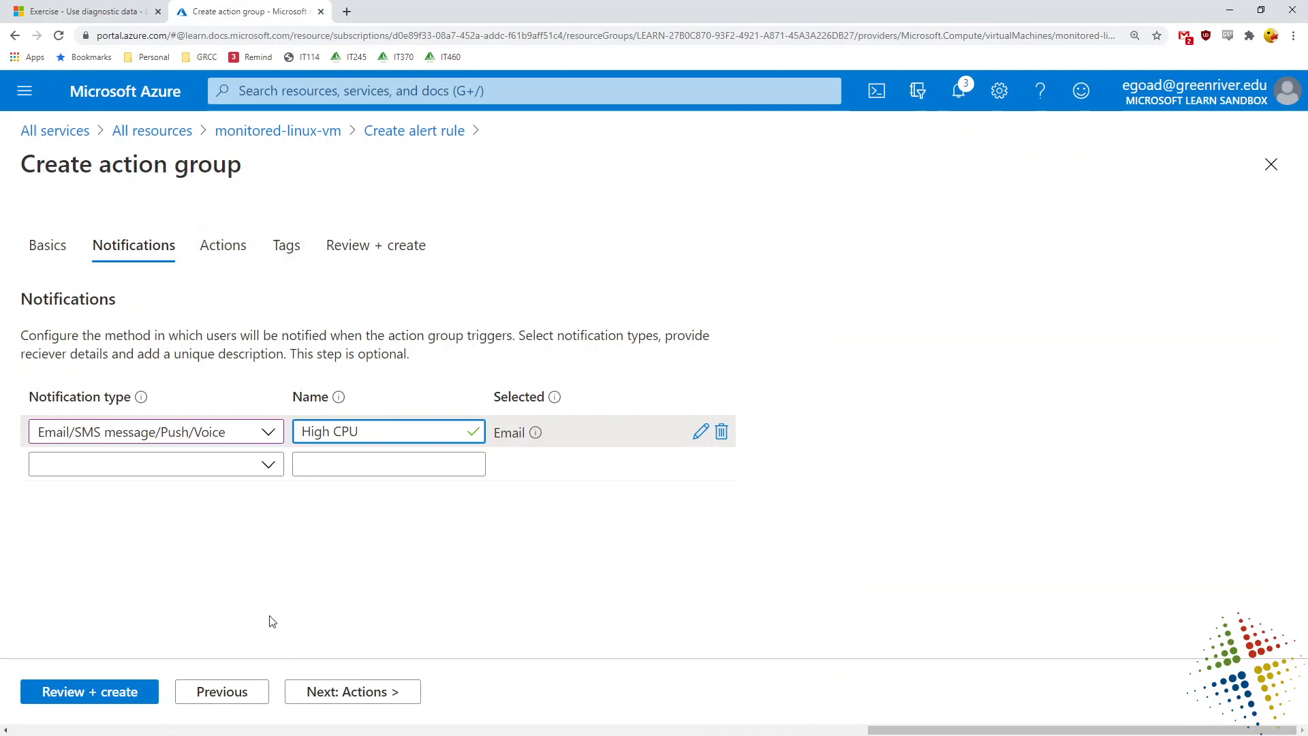
- Skip the optional actions and tags of the Email Alerts action group, check its summary and create the group
click(328, 692)
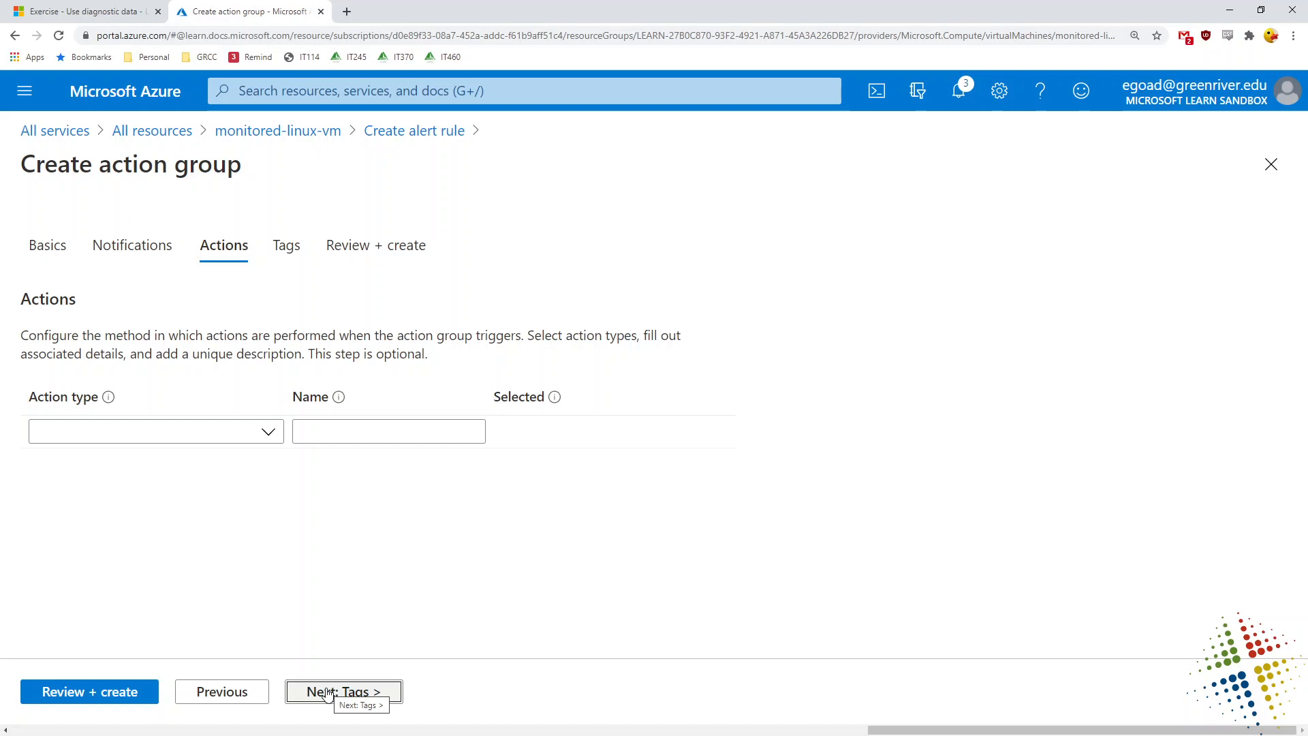
click(328, 692)
click(328, 691)
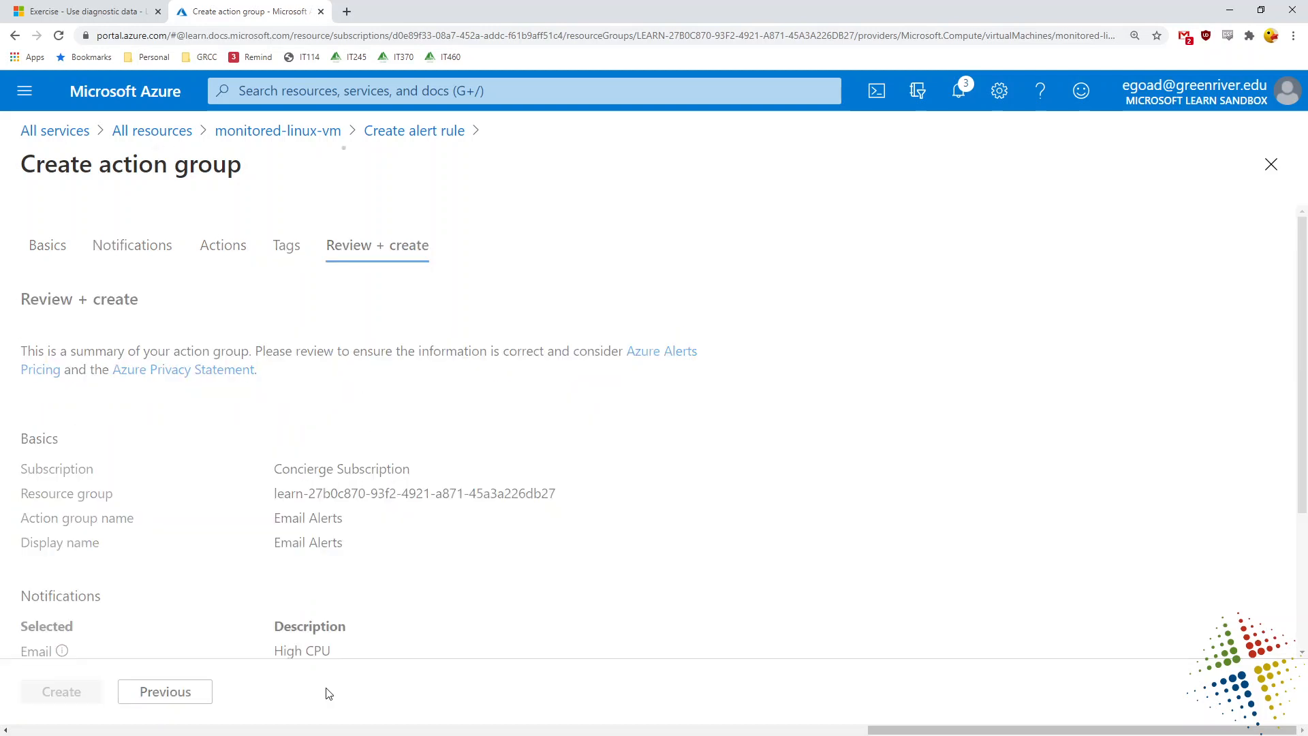
scroll(526, 473, down, 3)
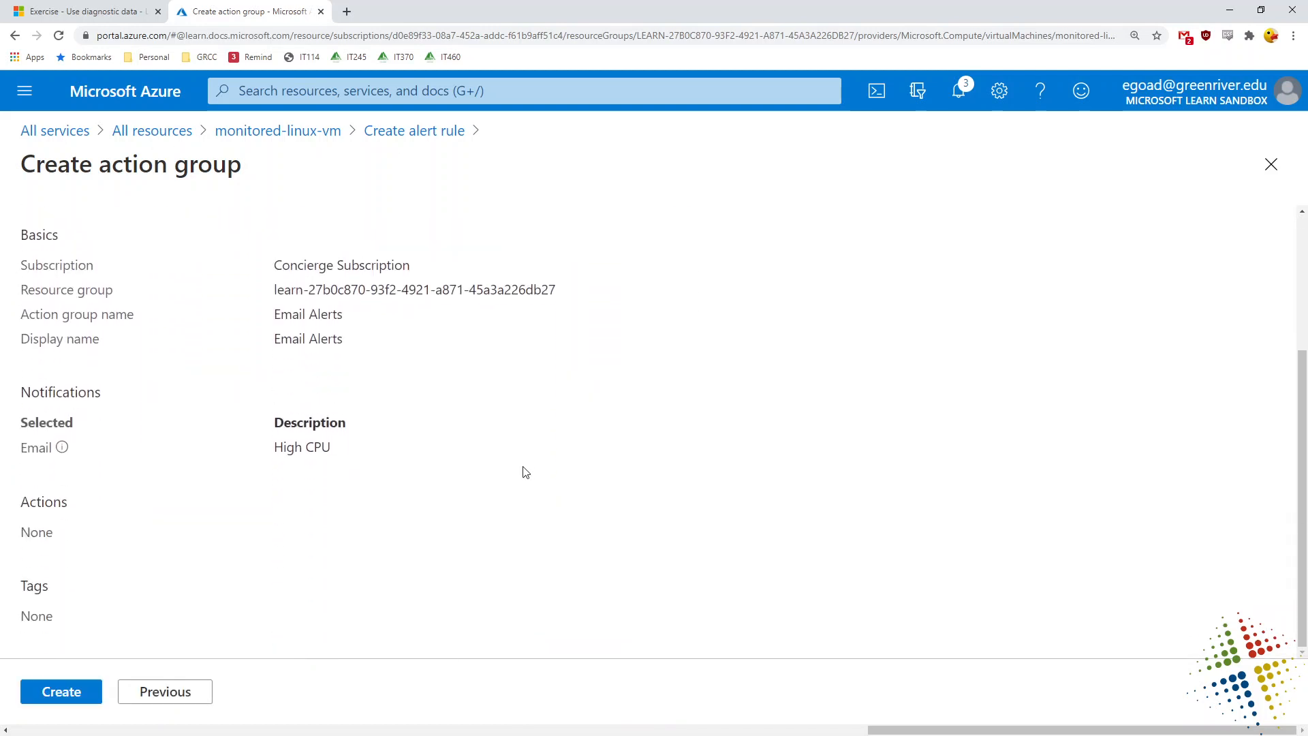
click(72, 694)
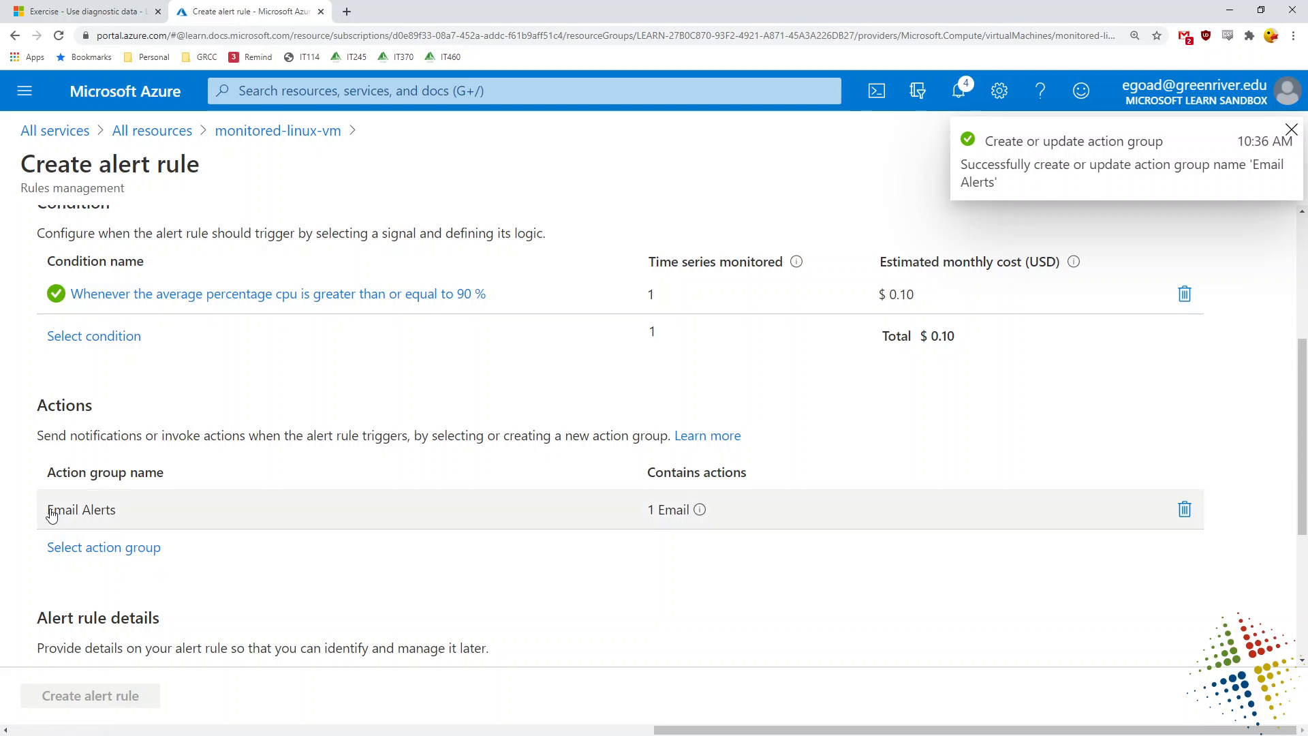
drag(45, 511, 138, 515)
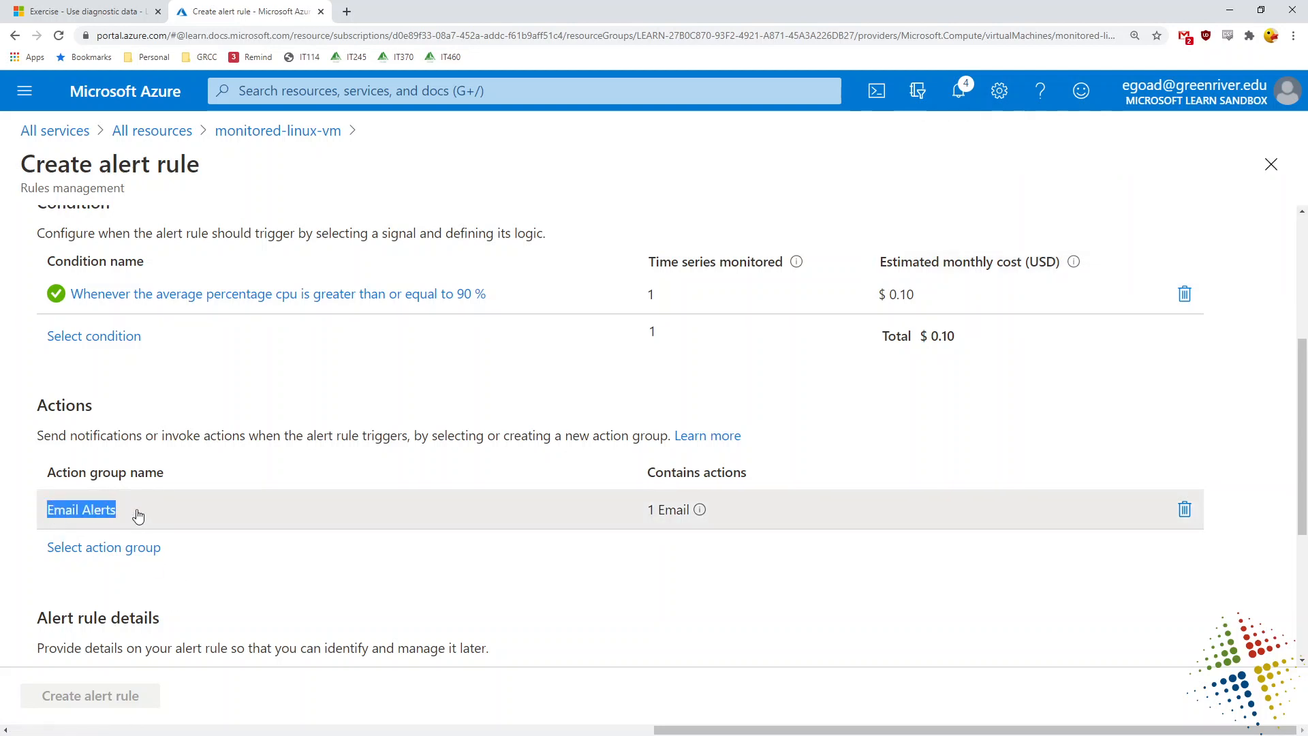
- Name the alert rule Web server CPU High and give it the description "Email alert when cpu is over 90%"
scroll(427, 383, down, 4)
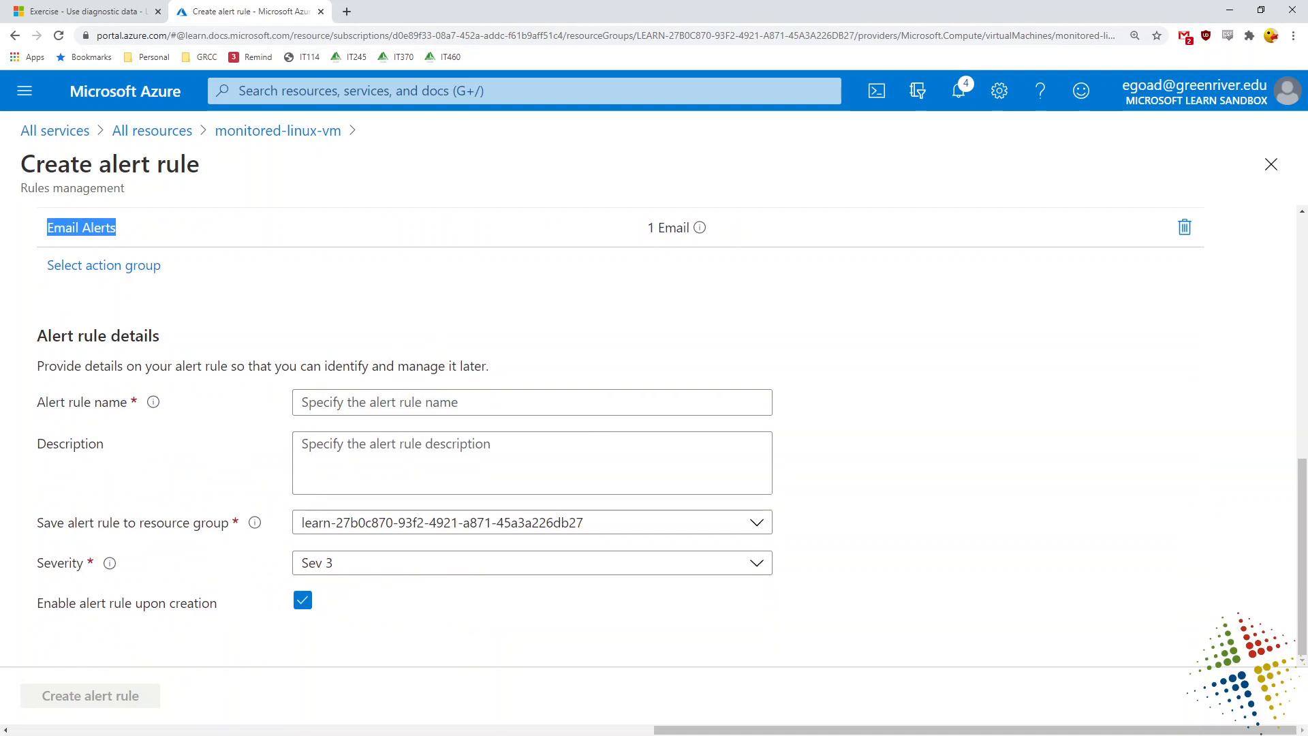
click(354, 399)
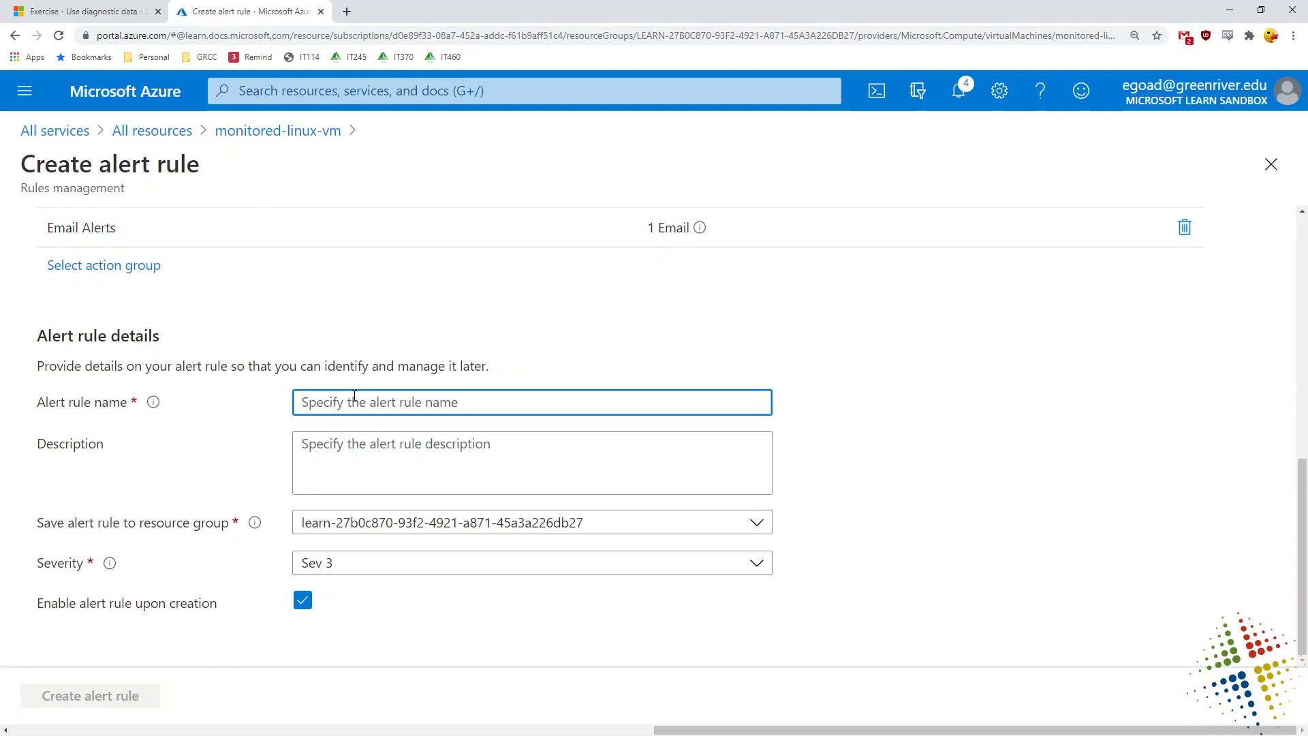
text(Web server )
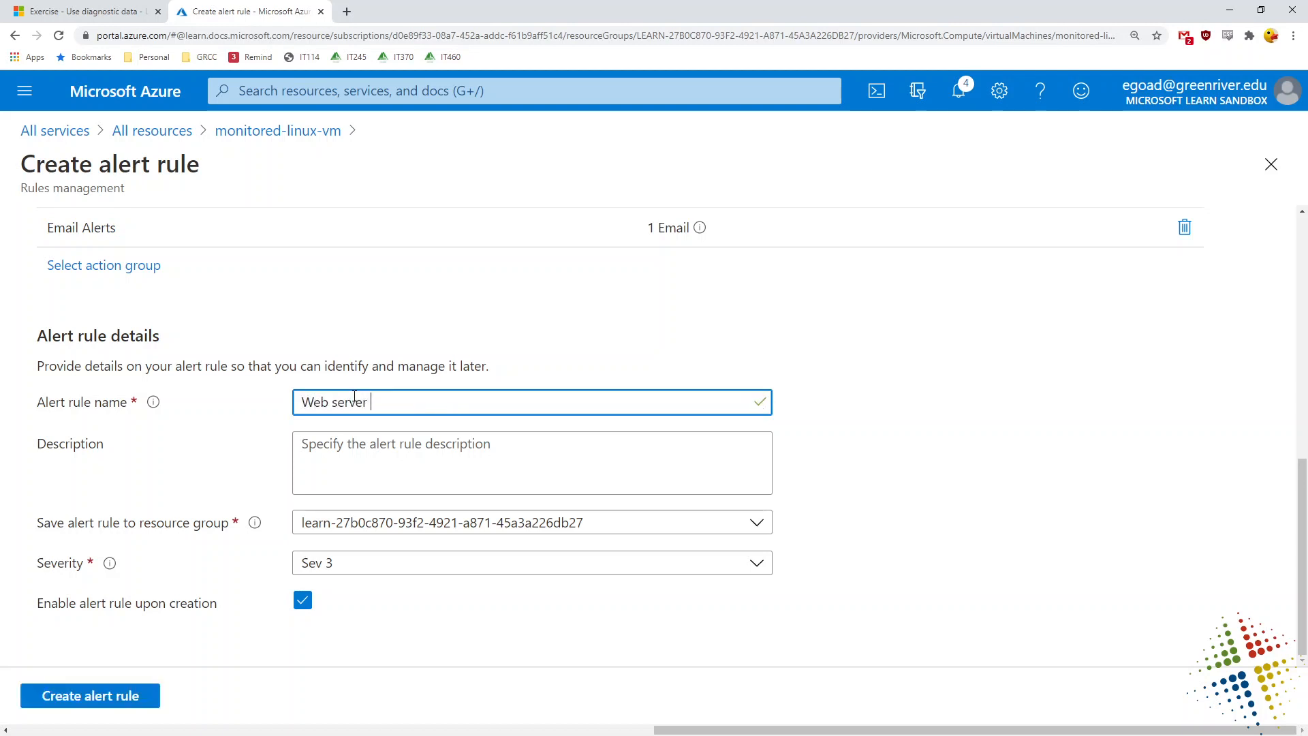
text(CPU High)
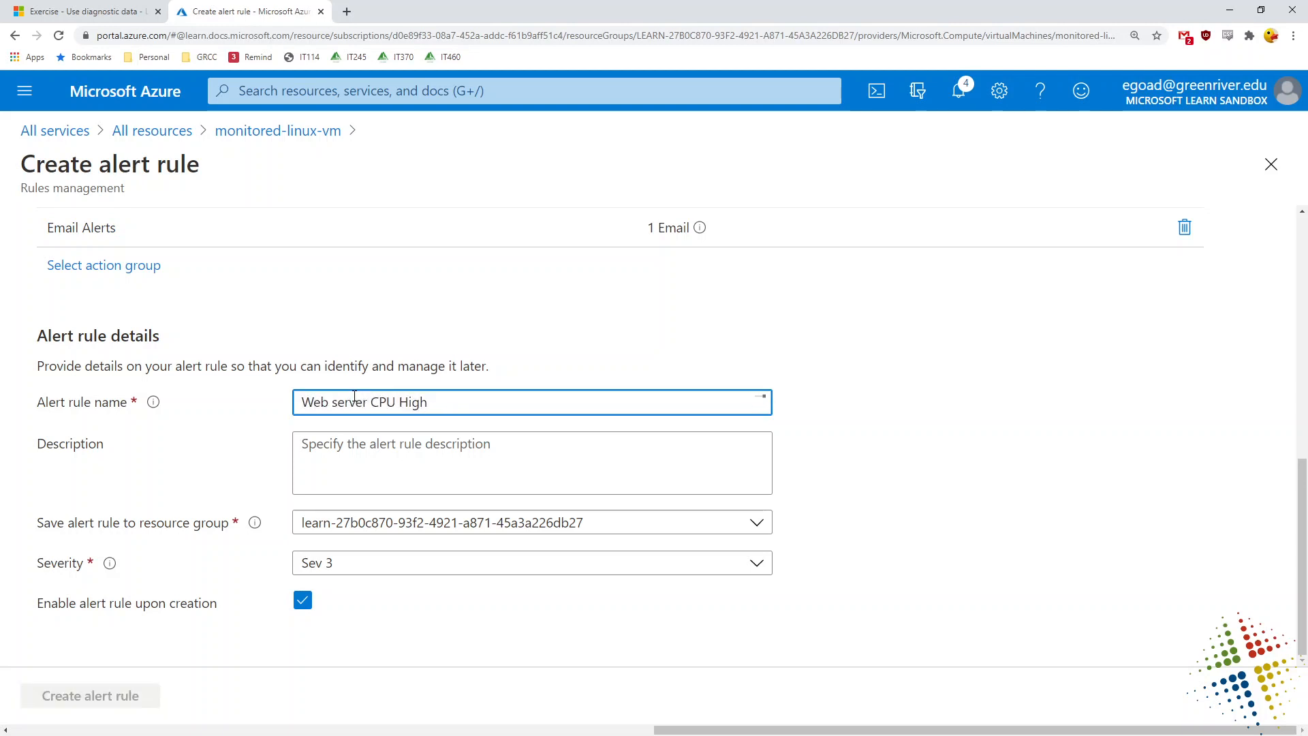
key(Tab)
text(E)
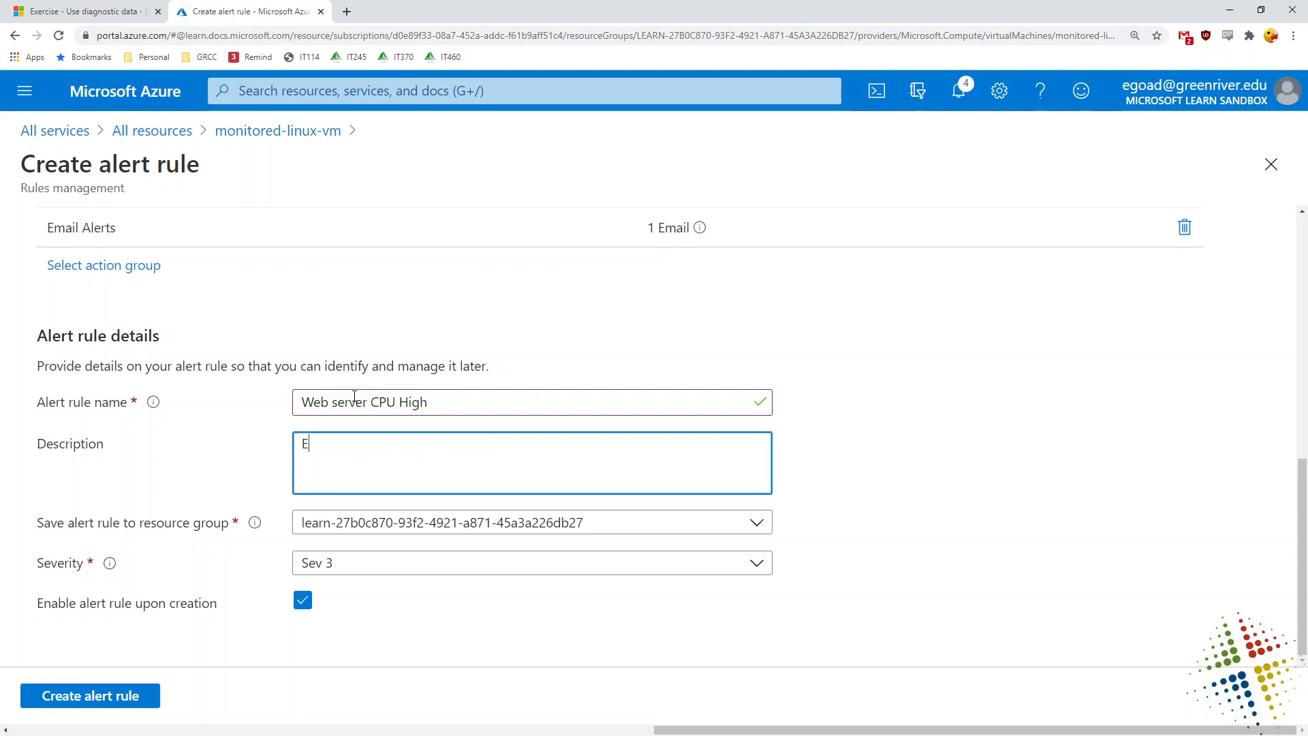
text(mail alert when )
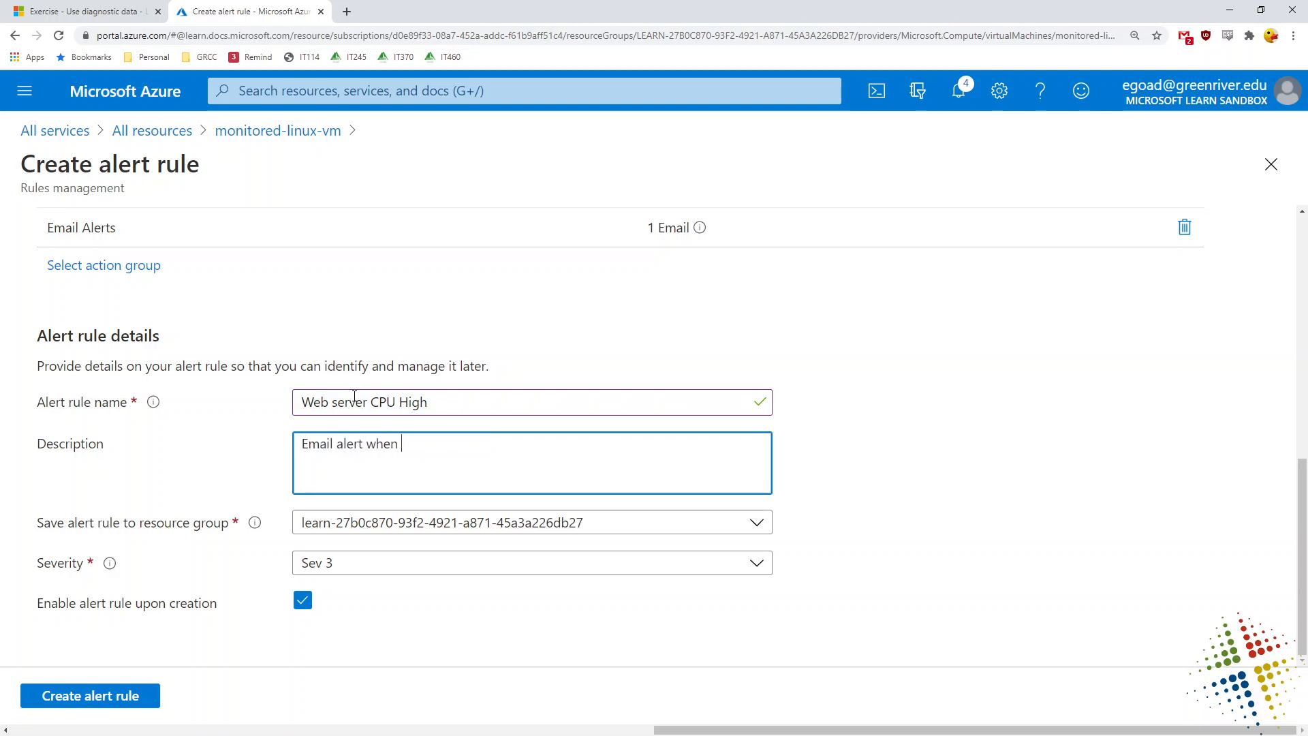
text(cpu is over 90%)
- Review the alert rule's scope, condition, action group and details, and create the rule
scroll(981, 564, up, 8)
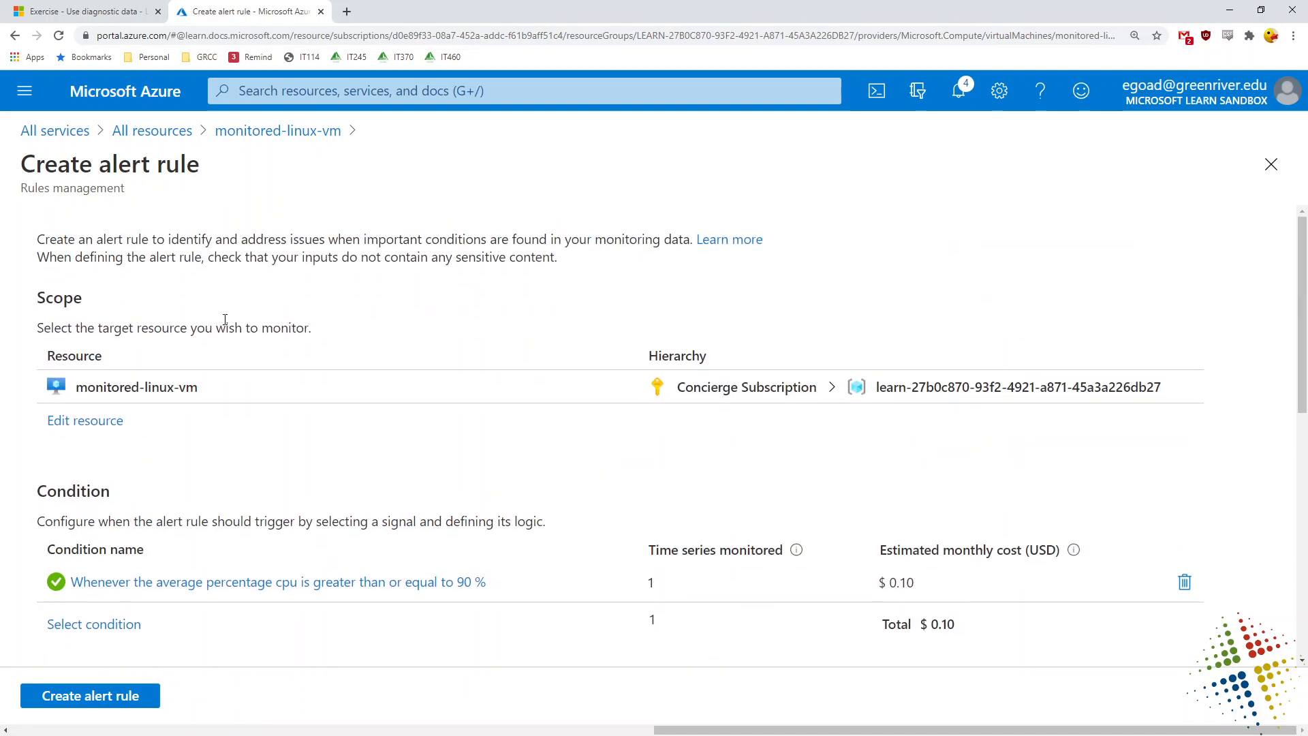
double_click(81, 300)
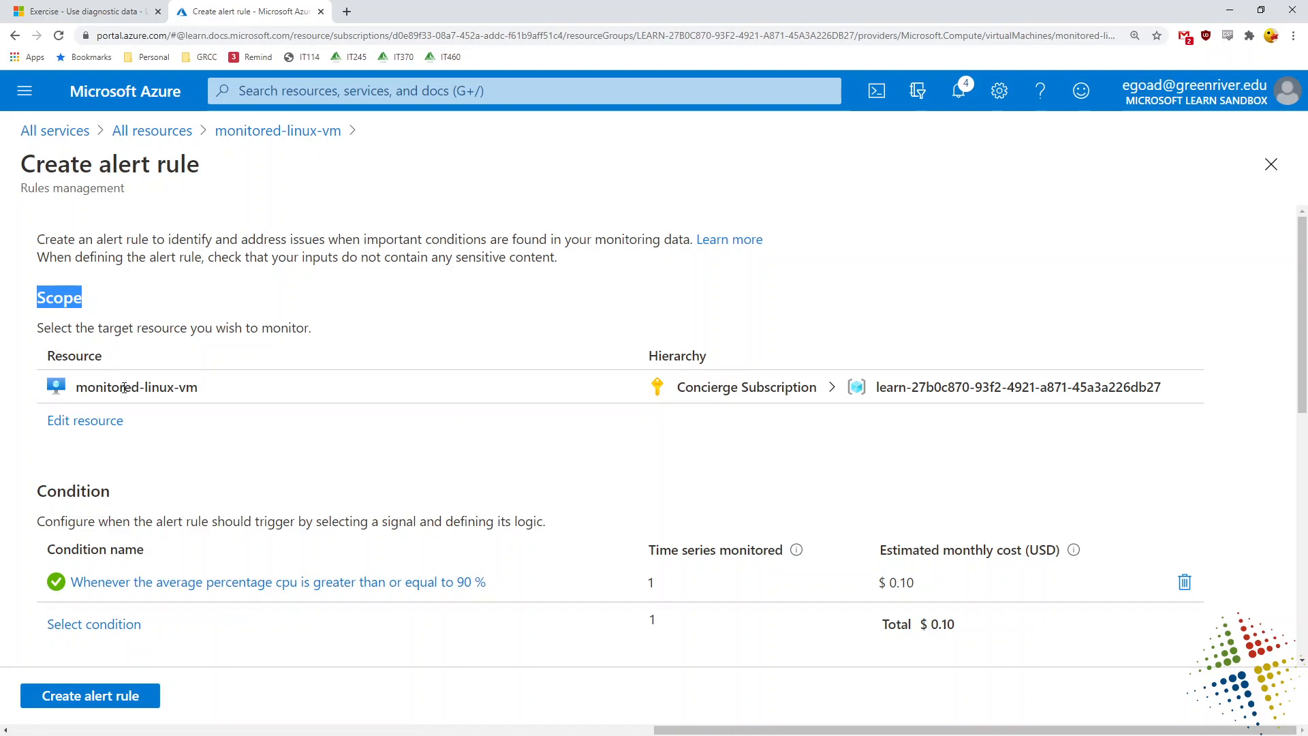
drag(204, 394, 77, 389)
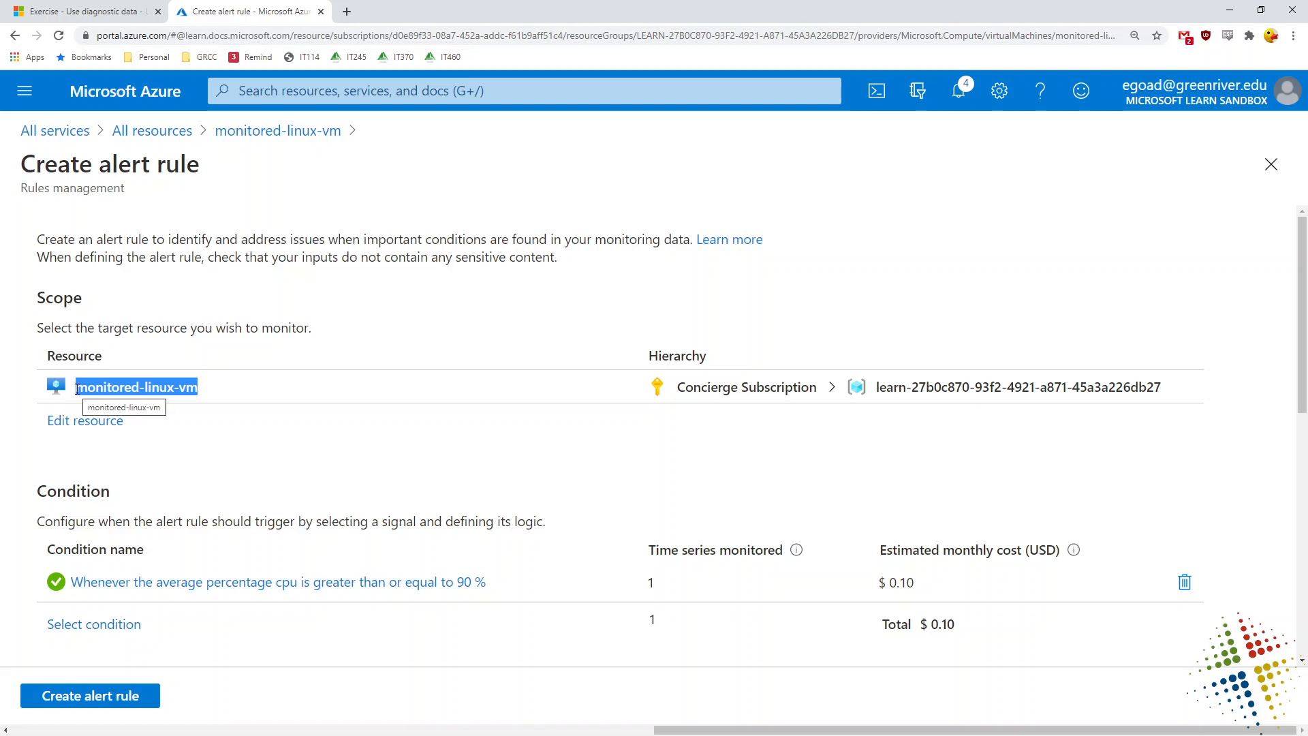
scroll(77, 389, down, 1)
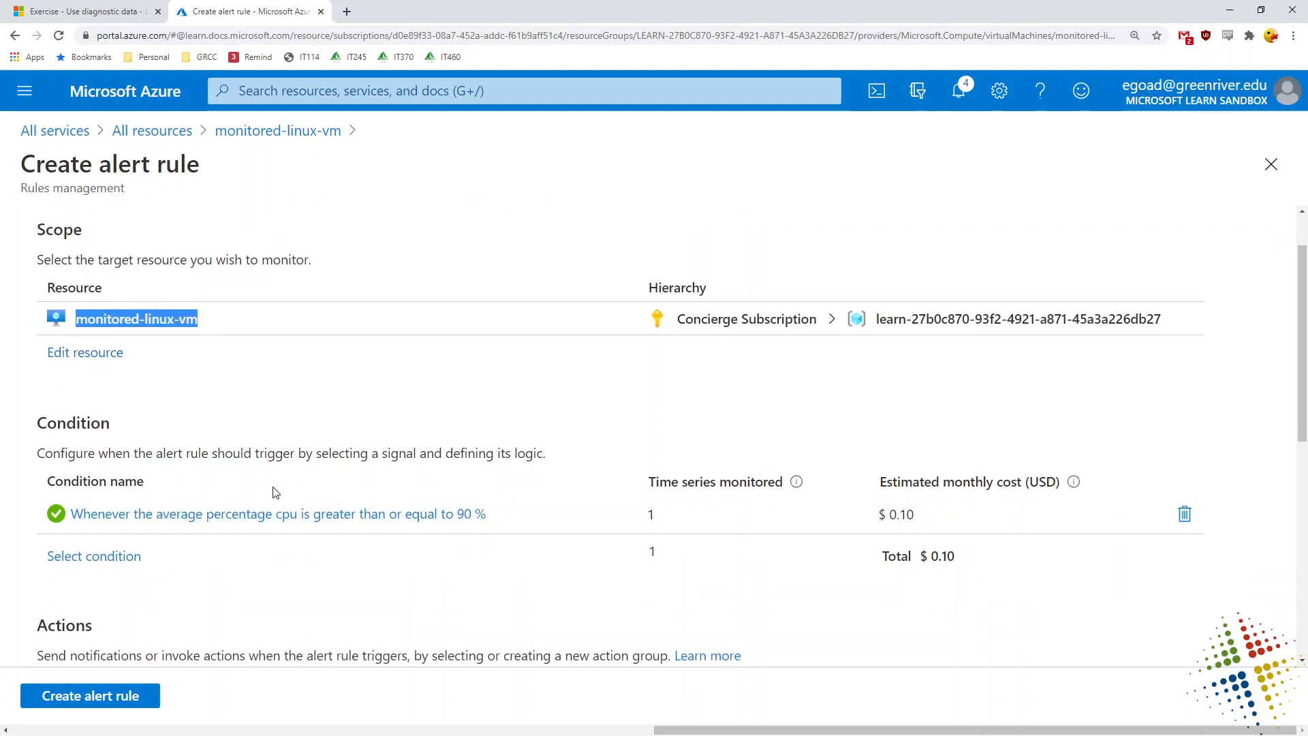
drag(388, 502, 501, 529)
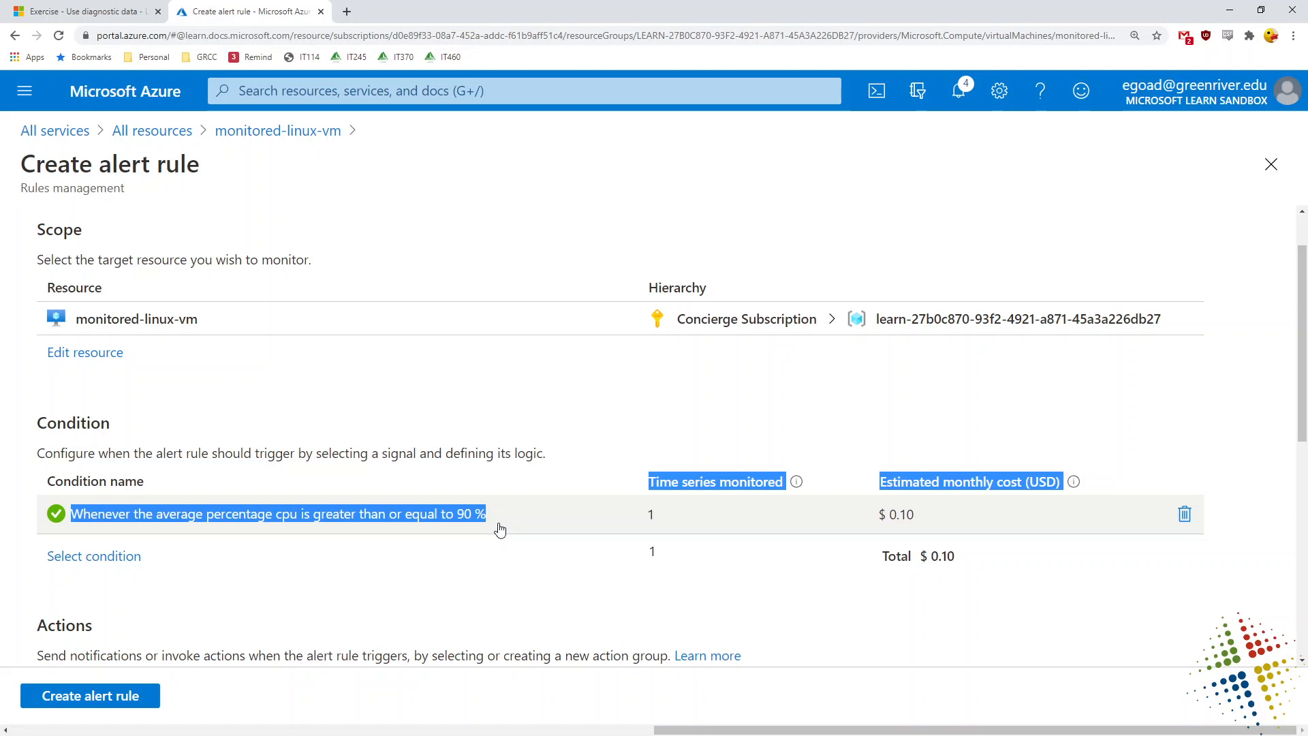
scroll(500, 530, down, 4)
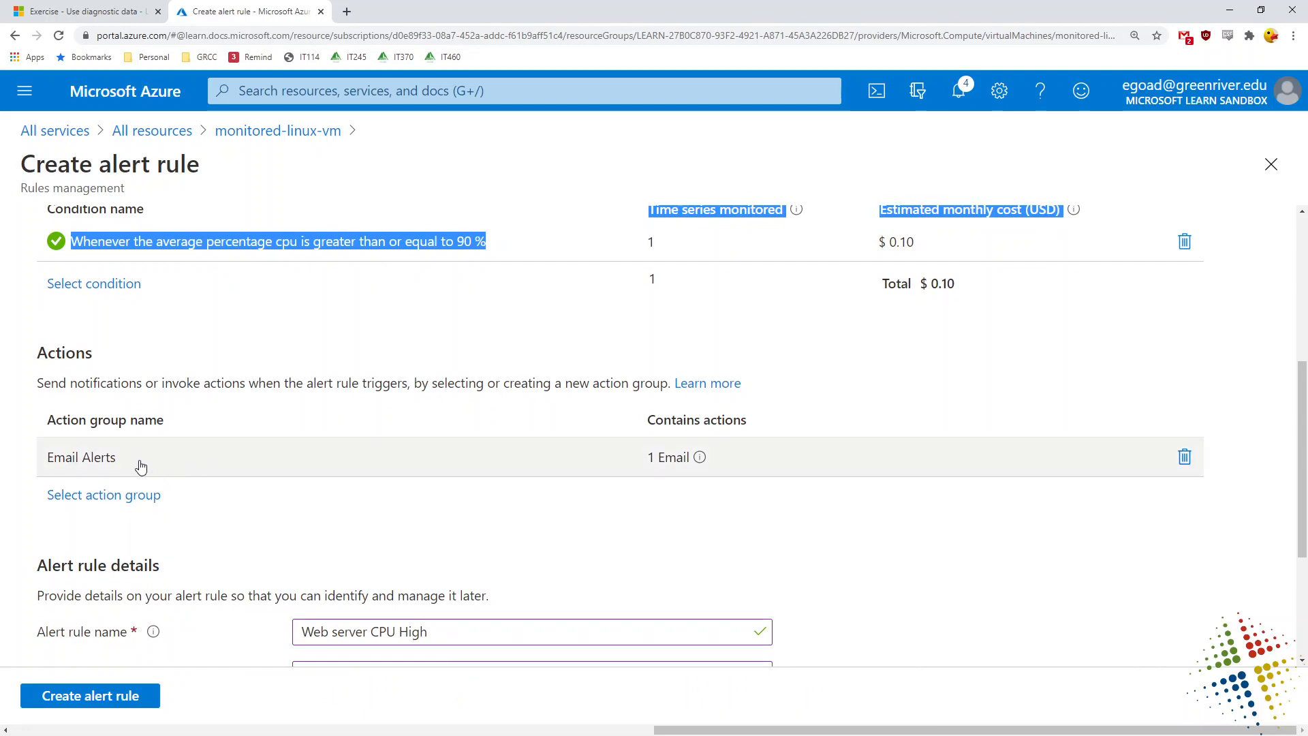
drag(119, 464, 30, 470)
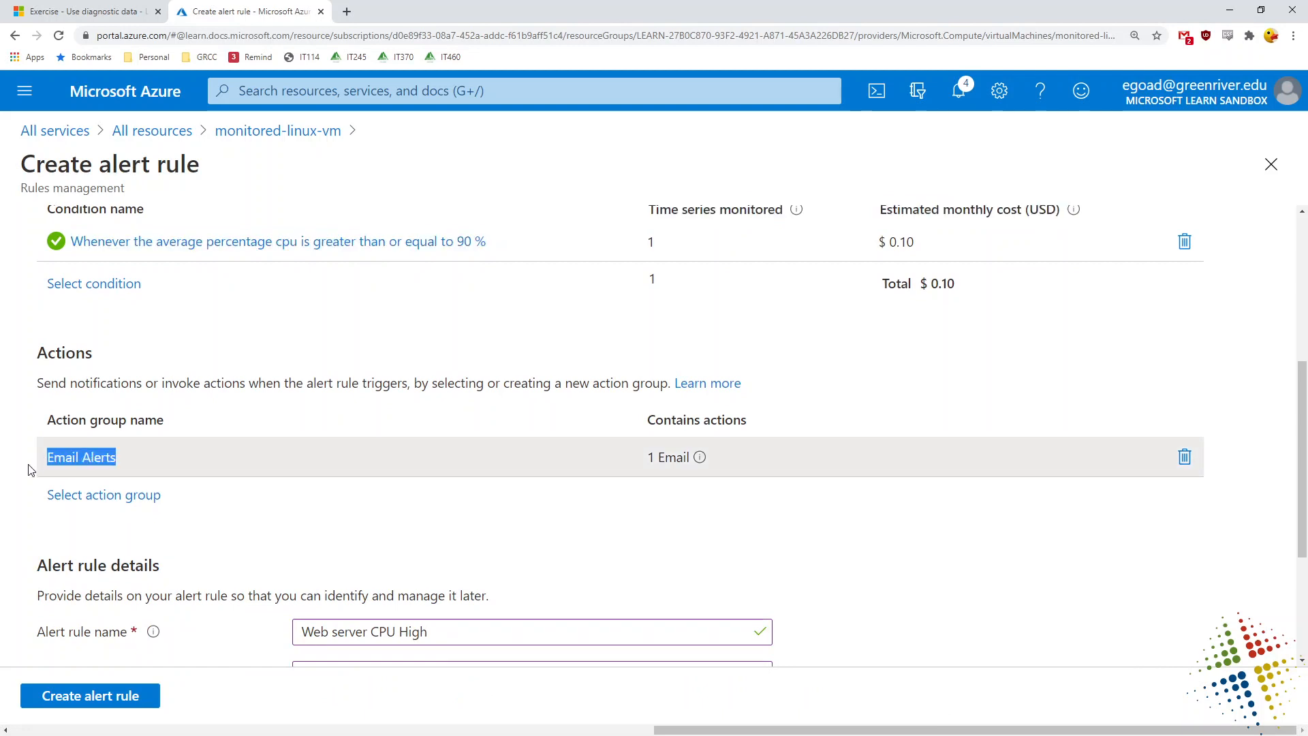
scroll(30, 469, down, 3)
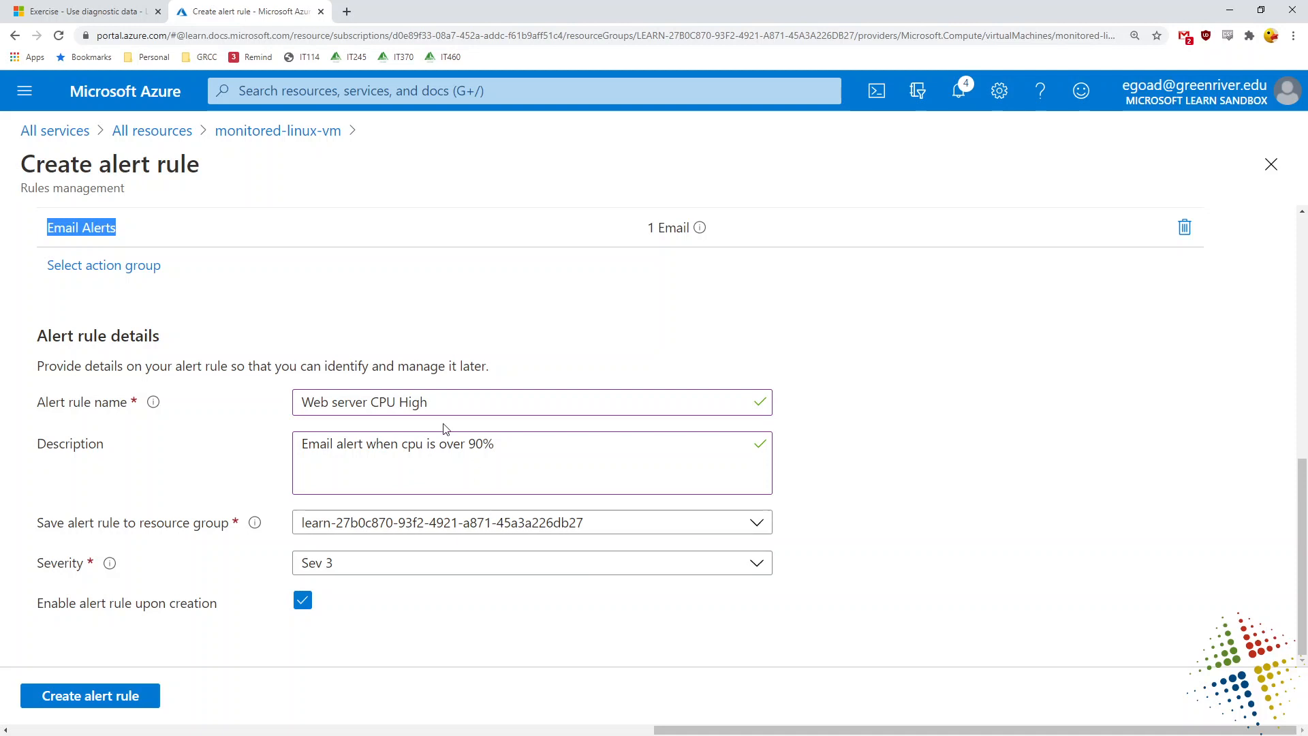
drag(431, 404, 285, 410)
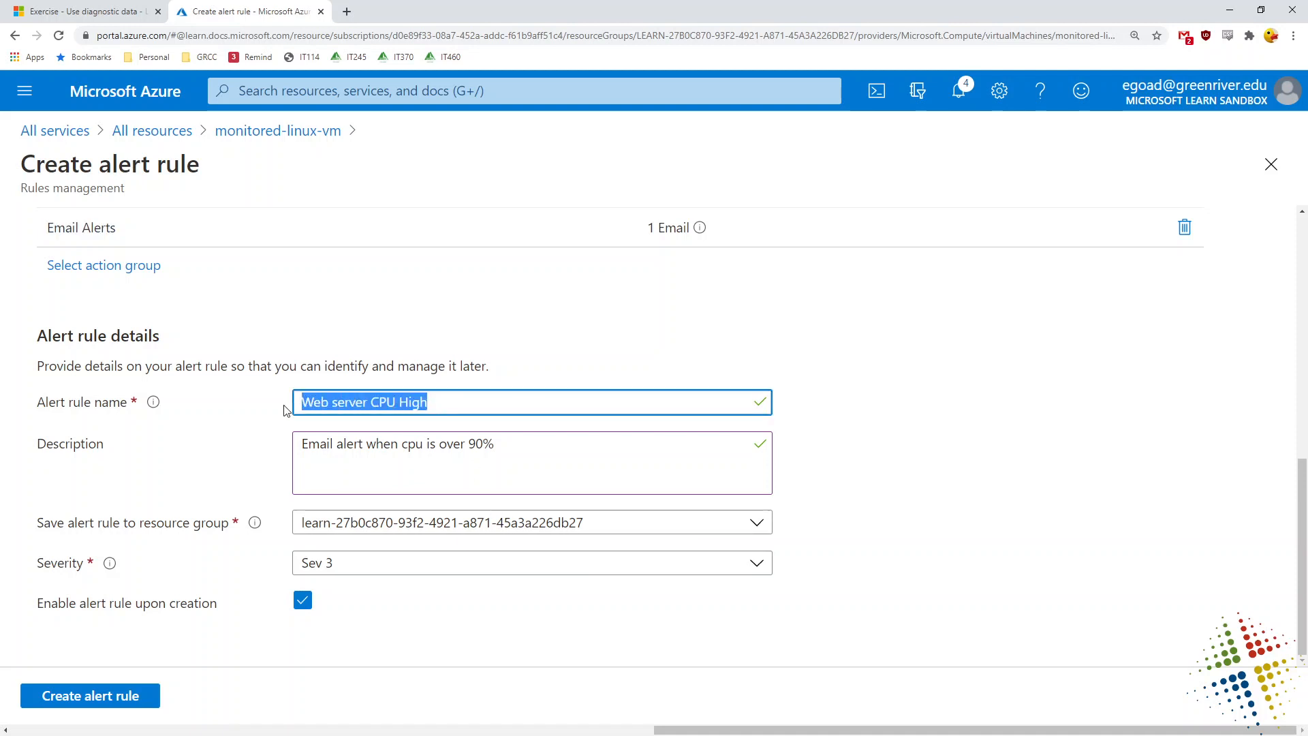
click(113, 702)
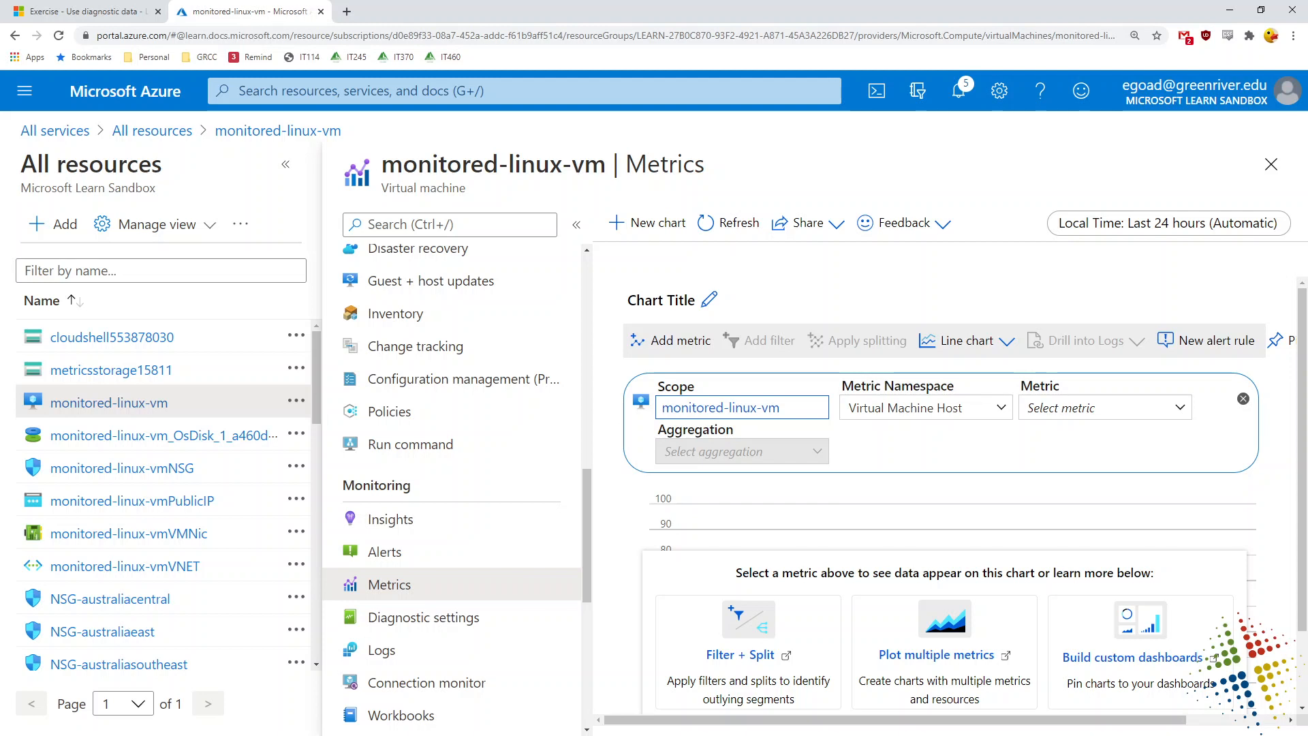
- Return to the Learn exercise page, reconnect Azure Cloud Shell and read the Trigger the alert instructions
click(85, 12)
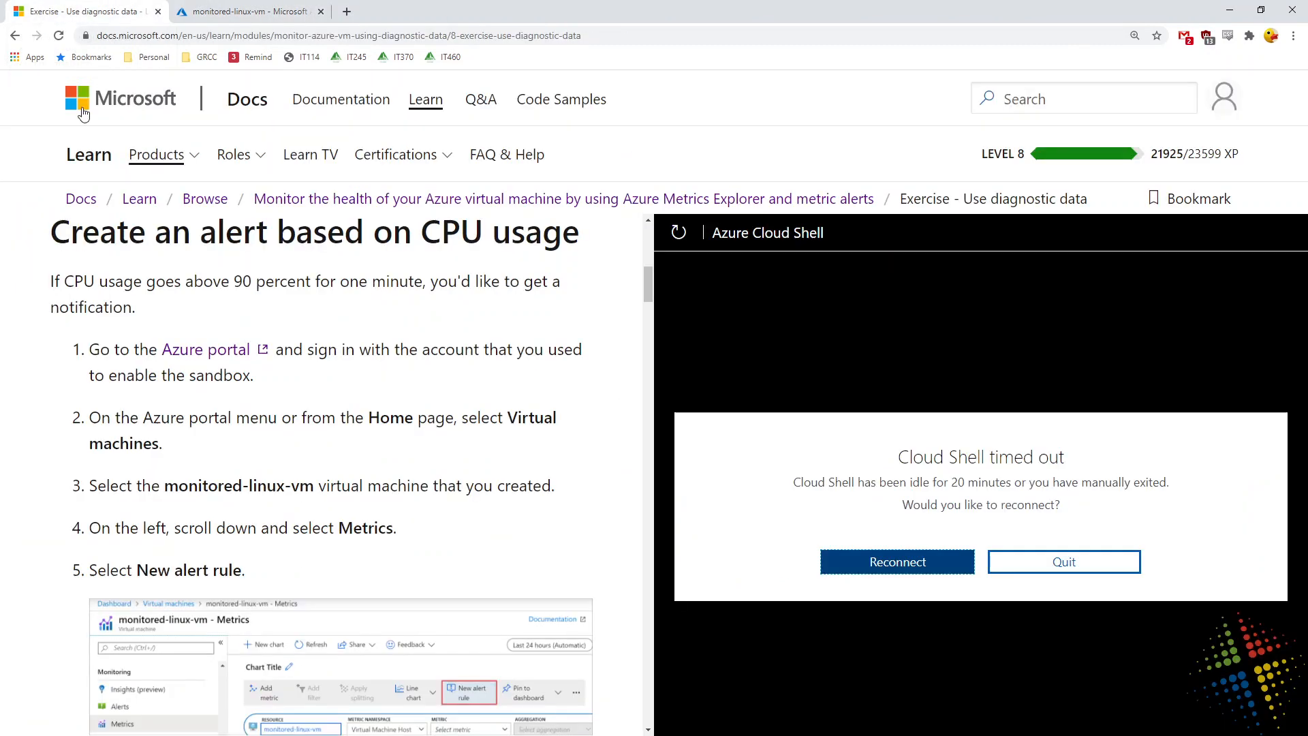
click(888, 562)
drag(644, 283, 633, 596)
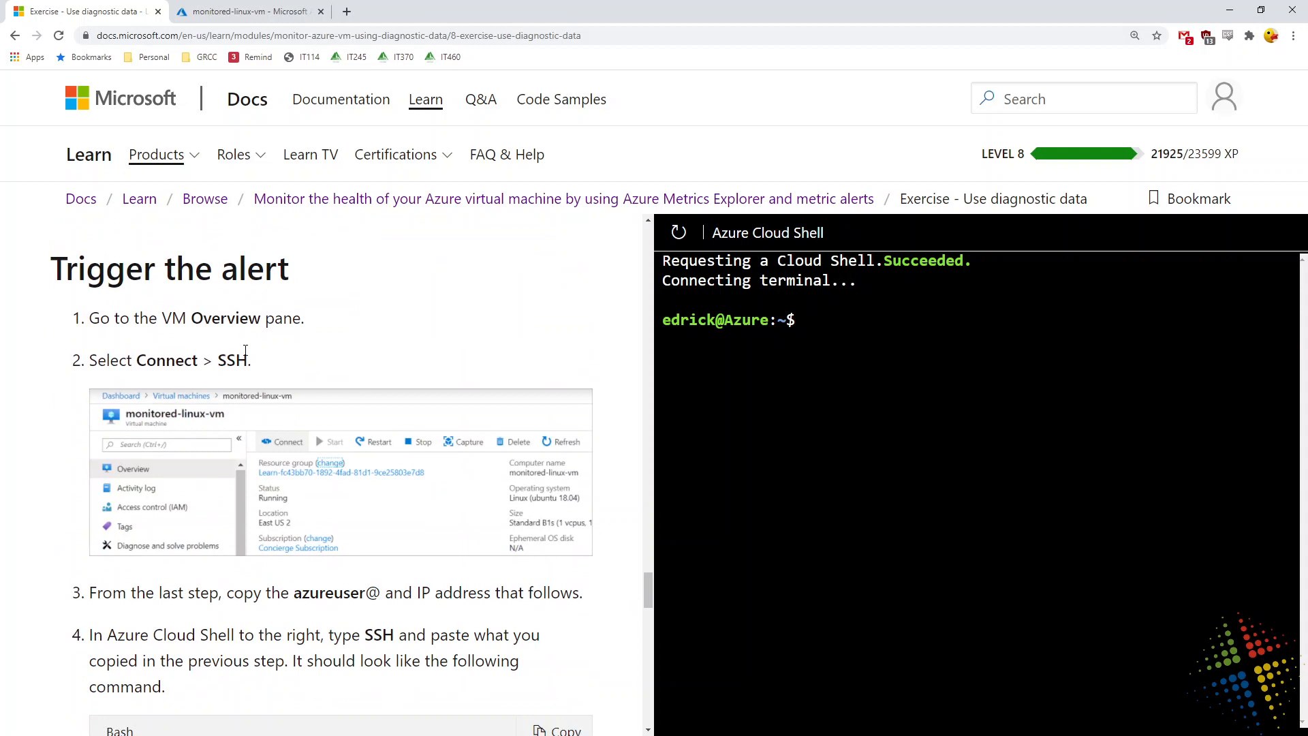
drag(265, 371, 111, 340)
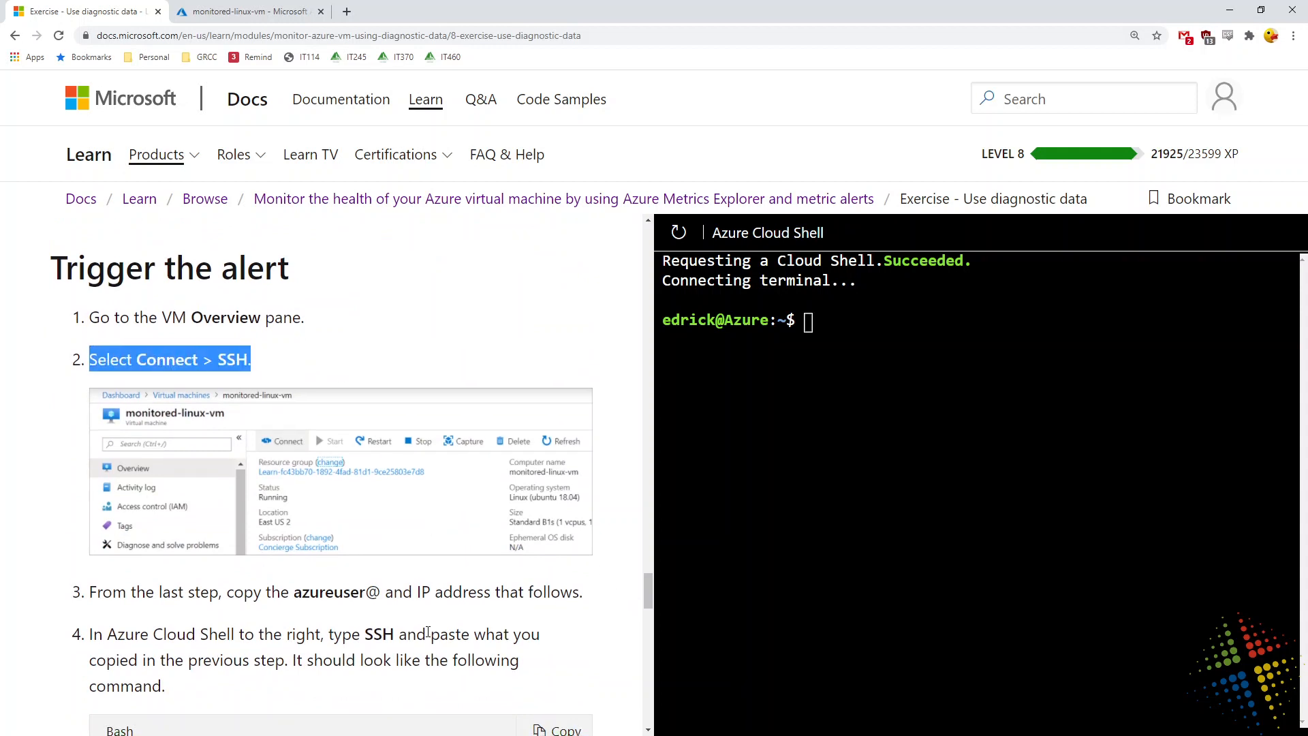
scroll(398, 599, down, 3)
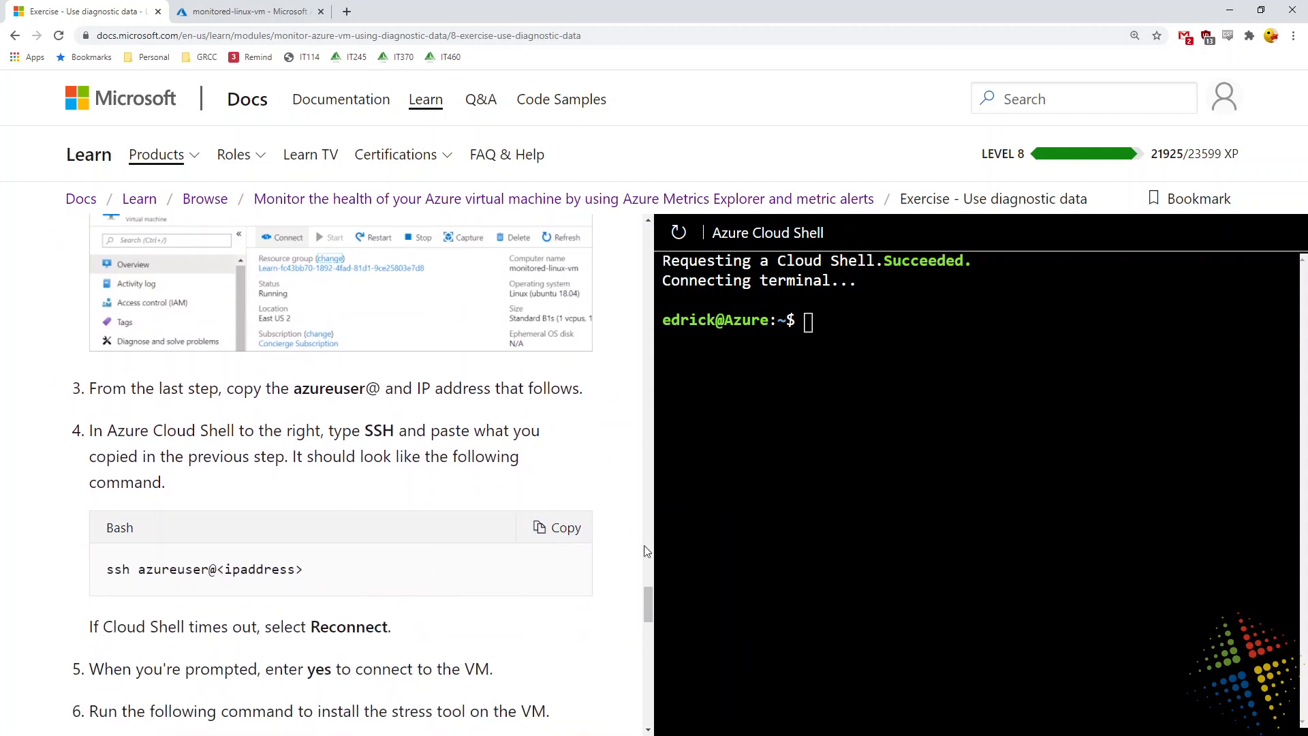
scroll(355, 583, down, 5)
scroll(358, 583, up, 6)
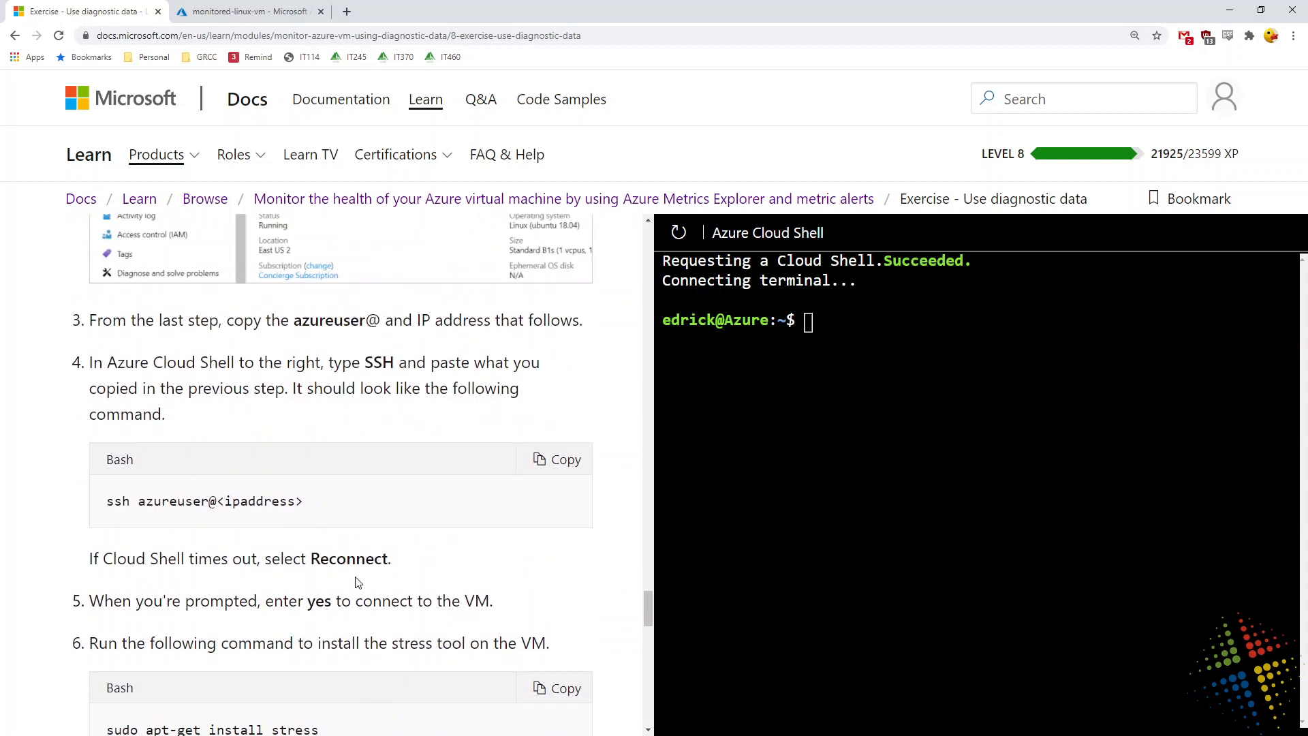
scroll(357, 582, up, 2)
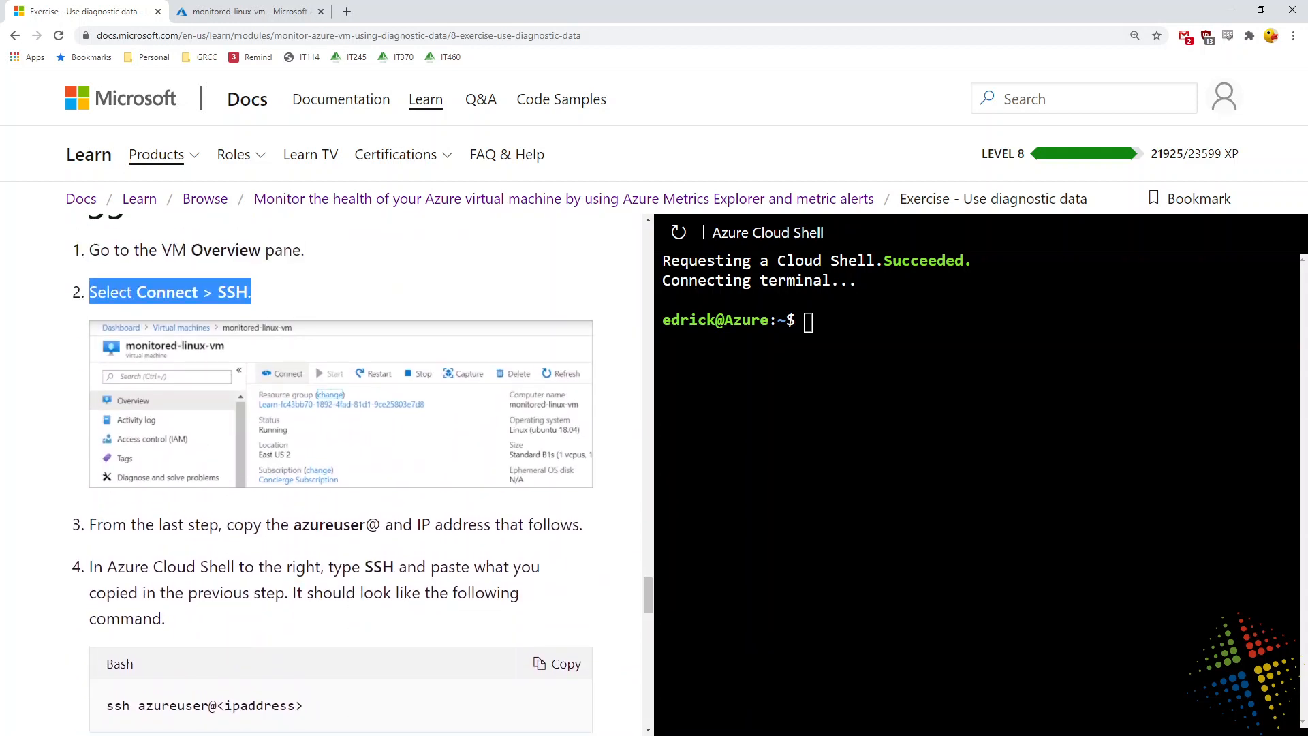
click(809, 322)
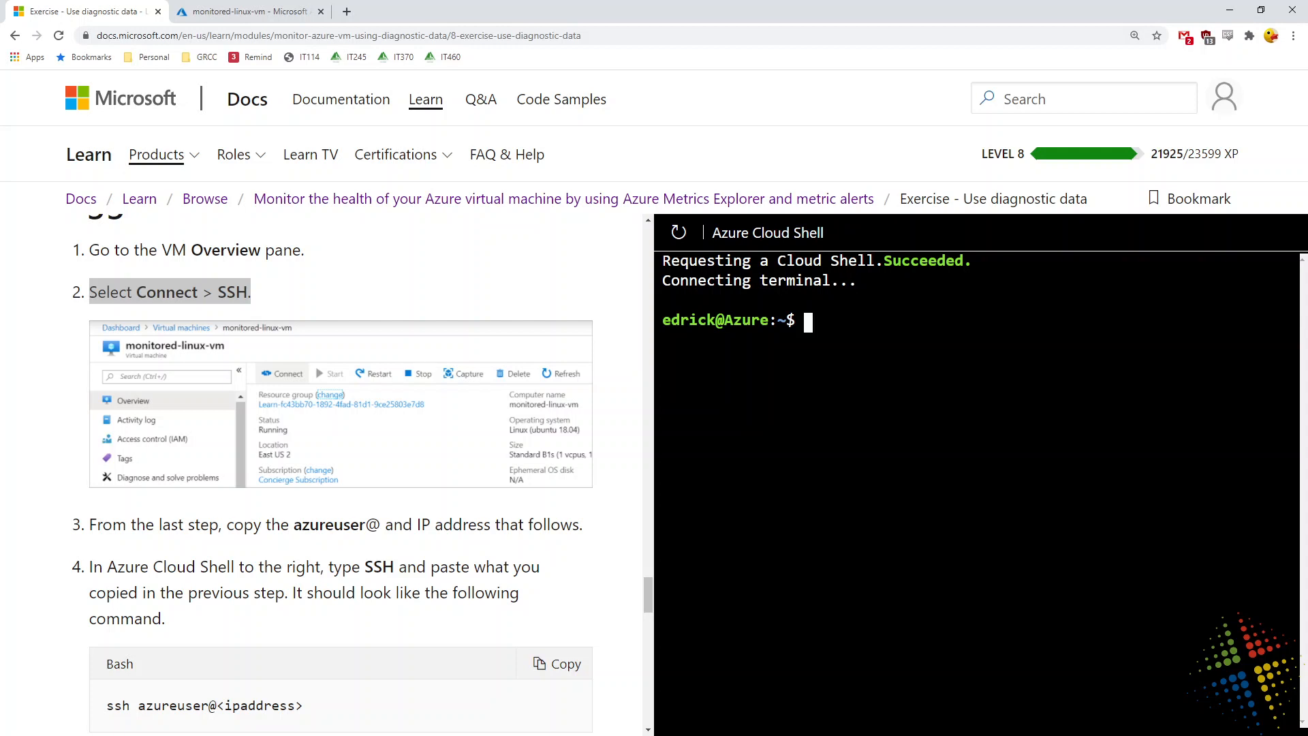
- Switch back to the Azure portal, reopen the overview of monitored-linux-vm and display its SSH connection instructions
click(272, 12)
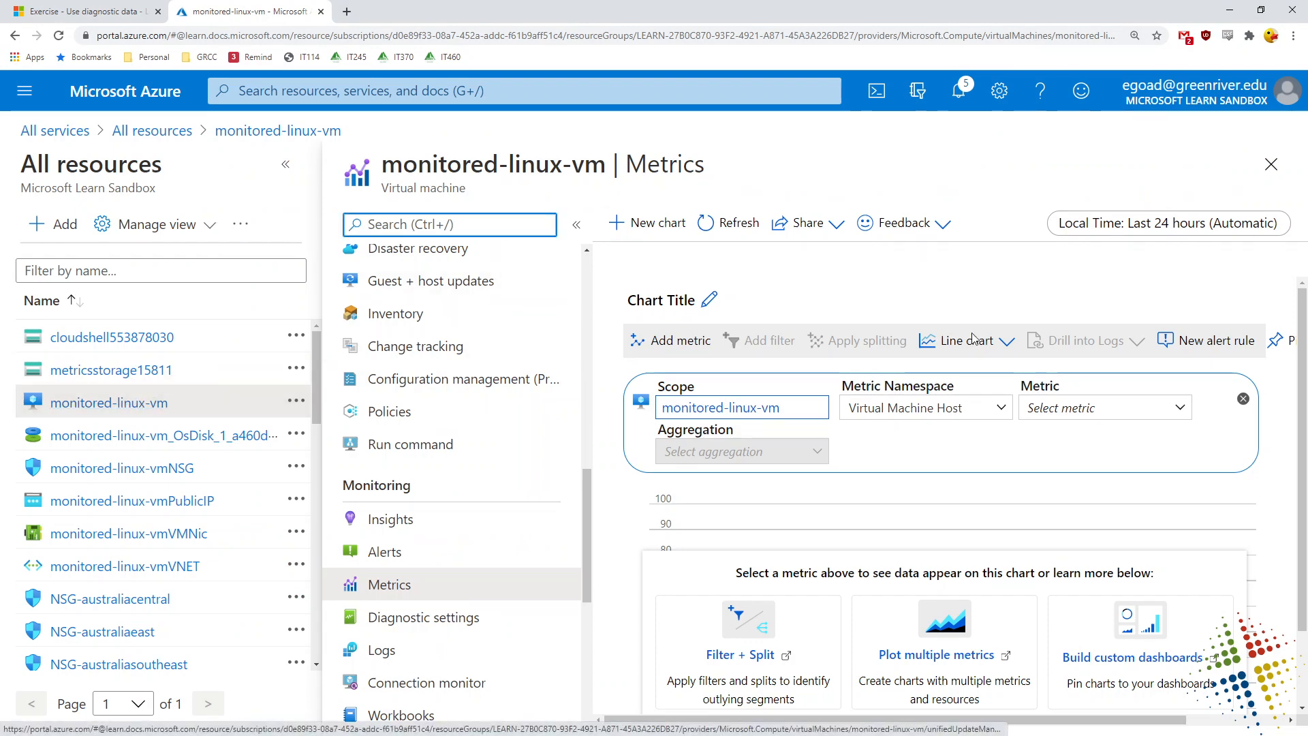
click(1272, 165)
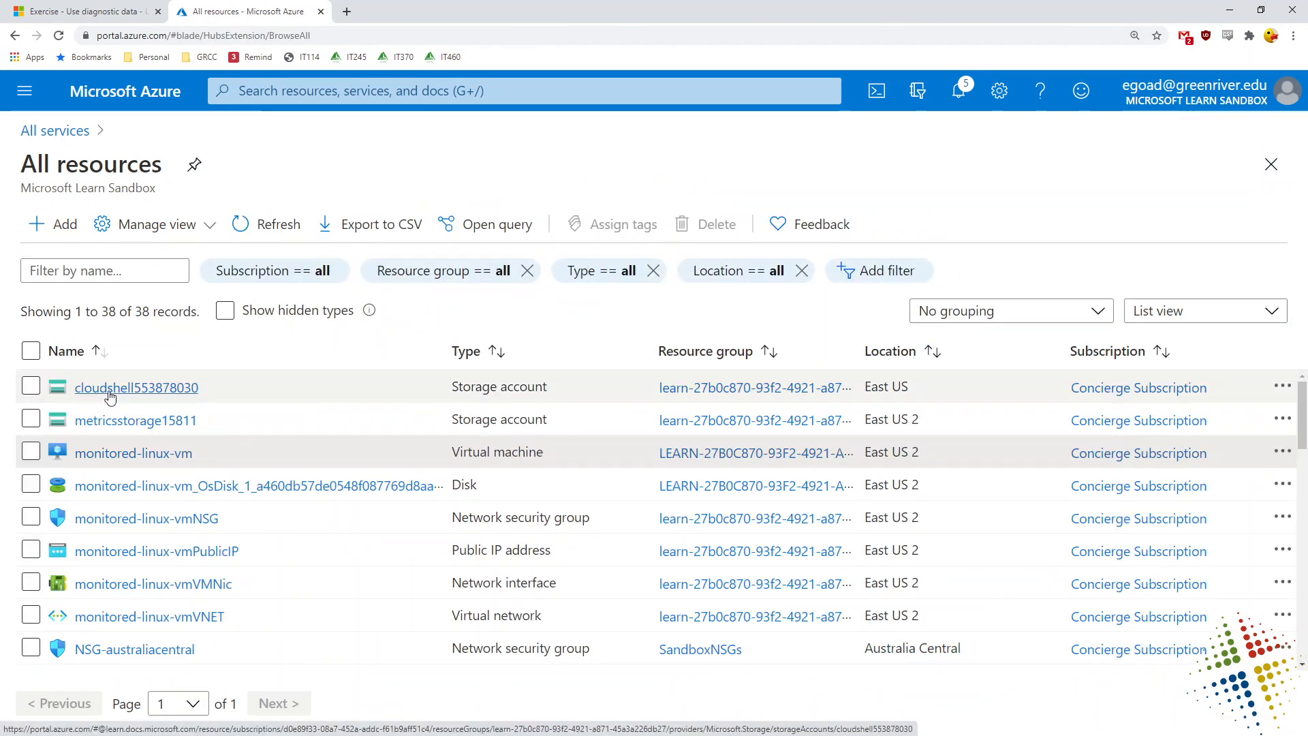
click(145, 451)
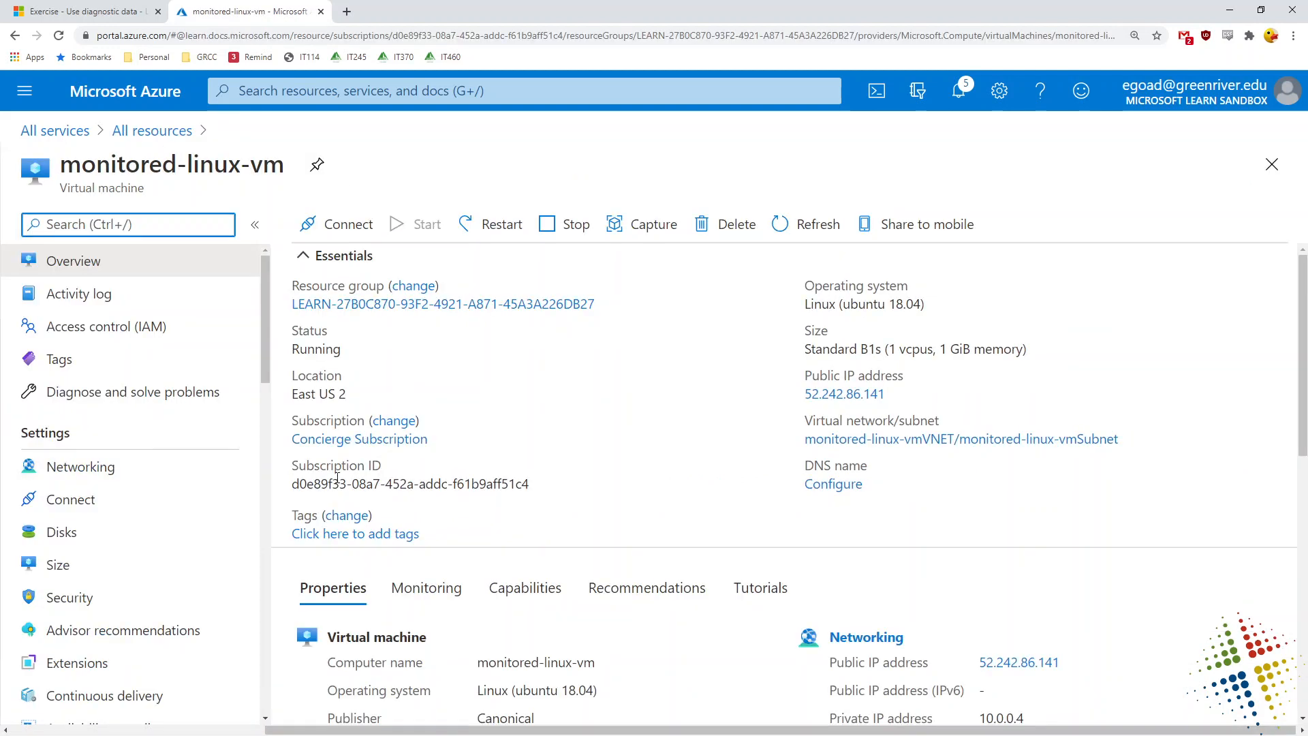
click(334, 226)
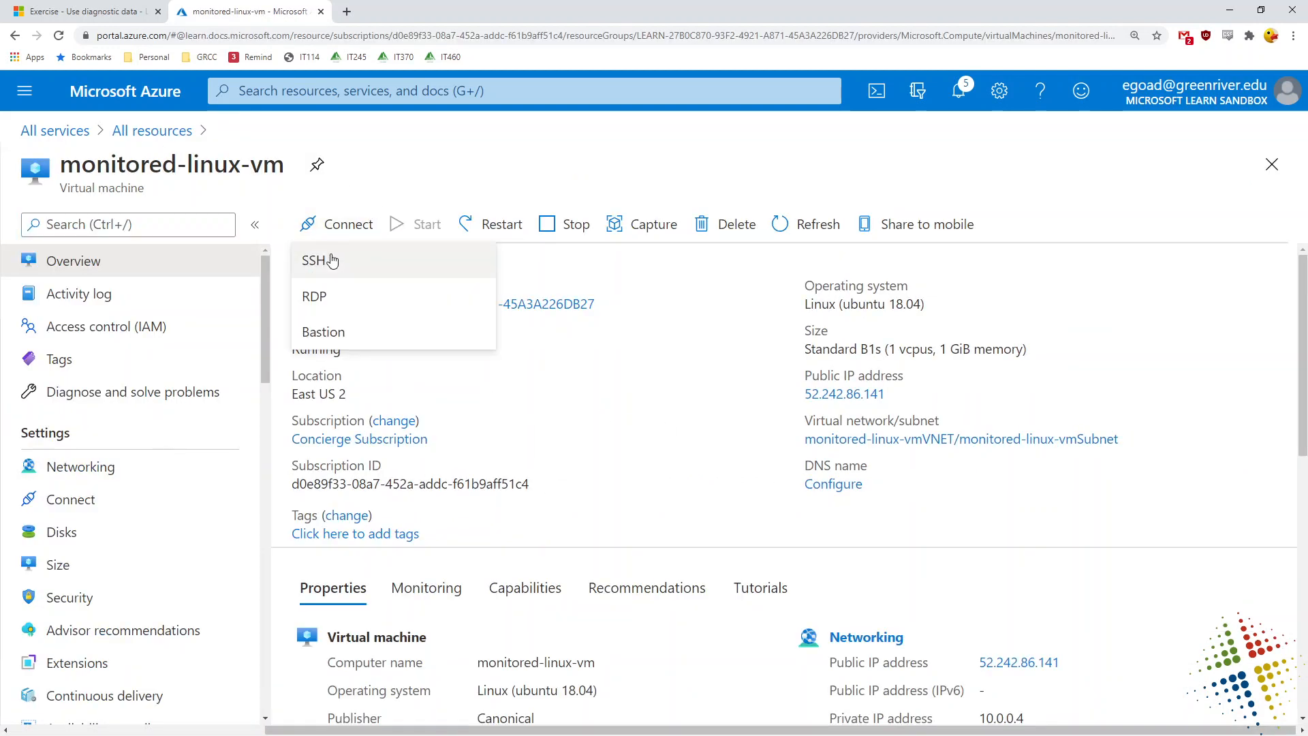
click(318, 260)
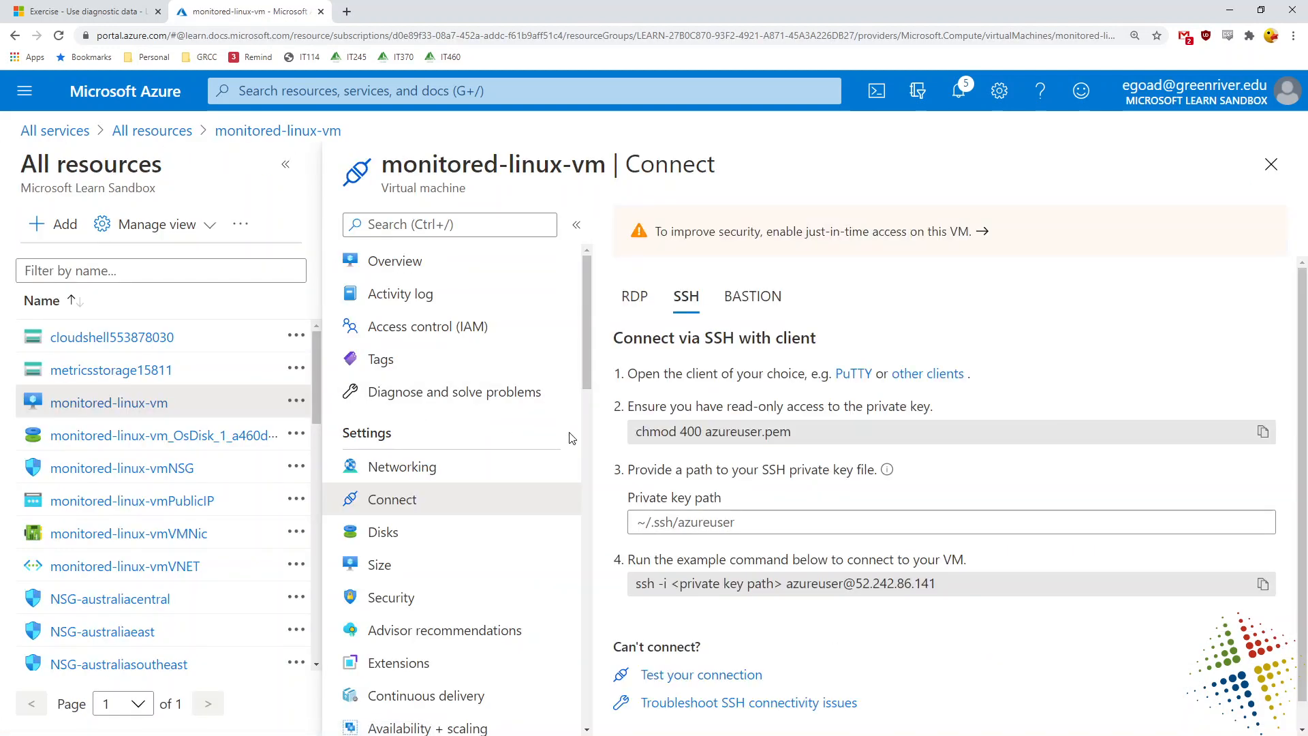
scroll(797, 560, down, 1)
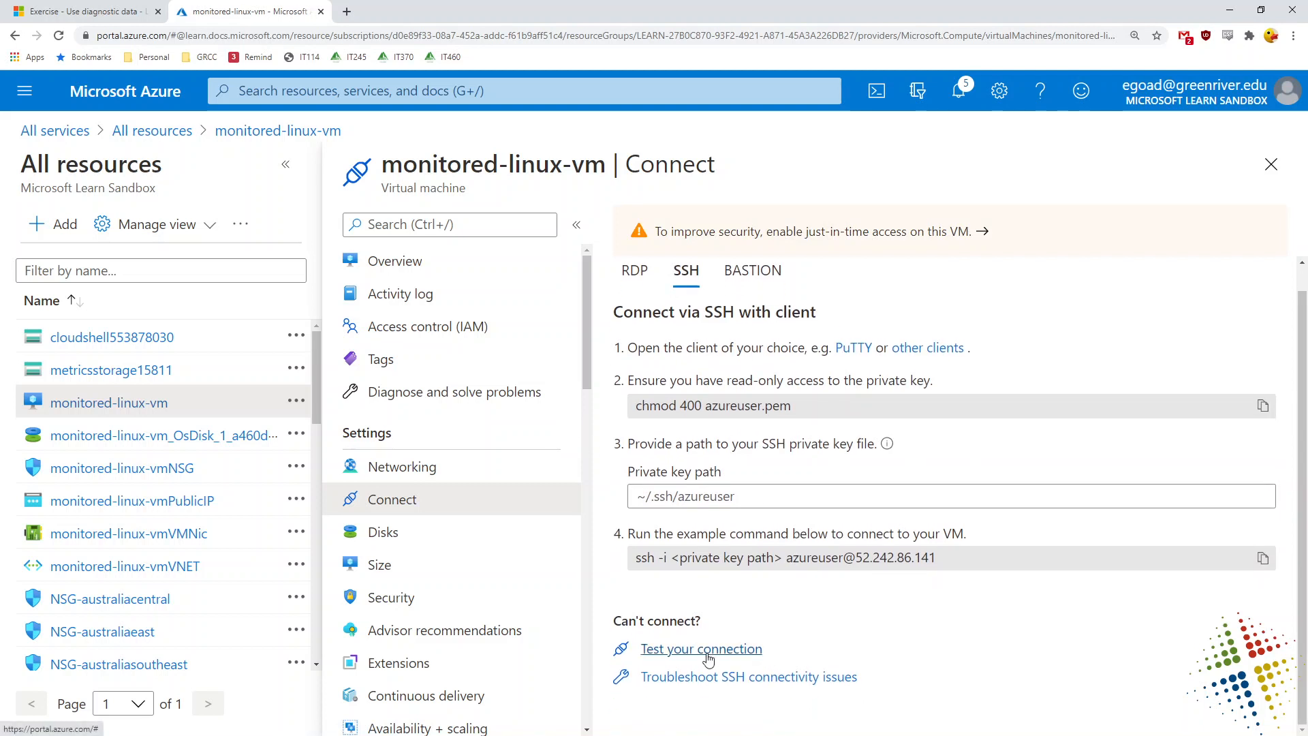
scroll(868, 649, up, 1)
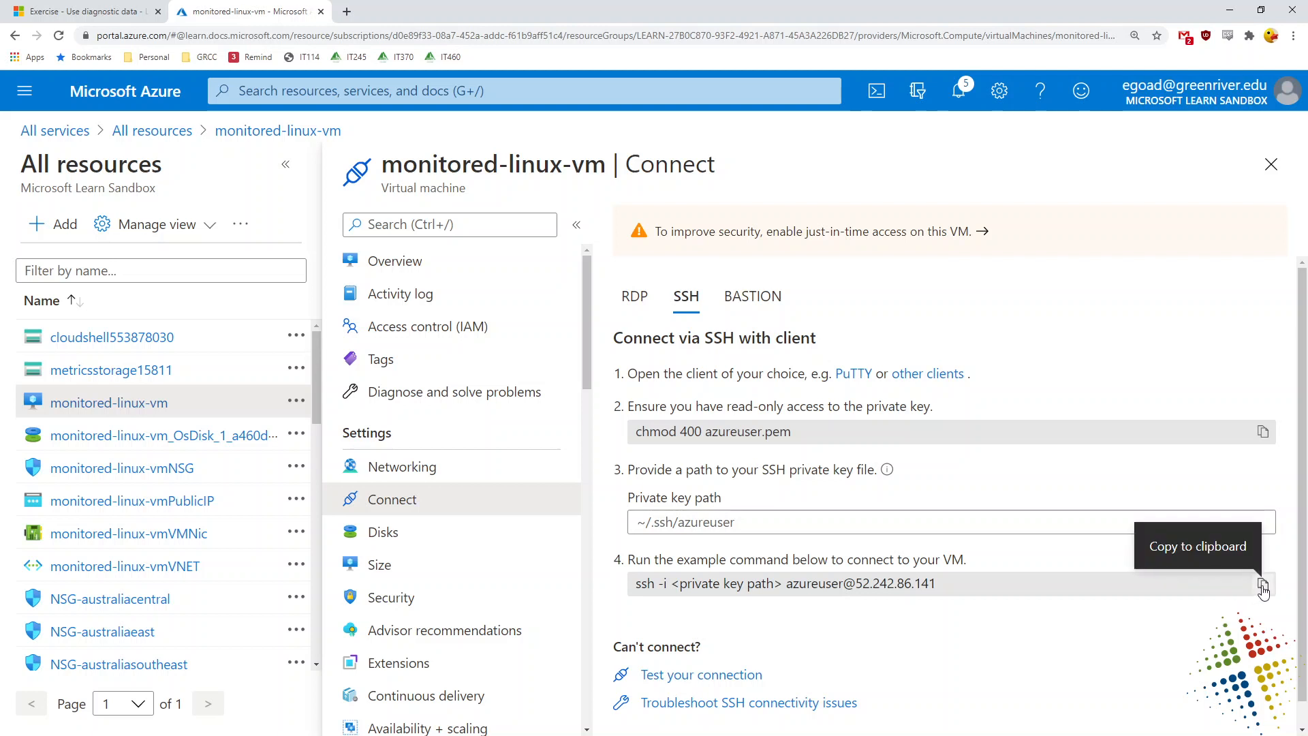
drag(939, 585, 793, 586)
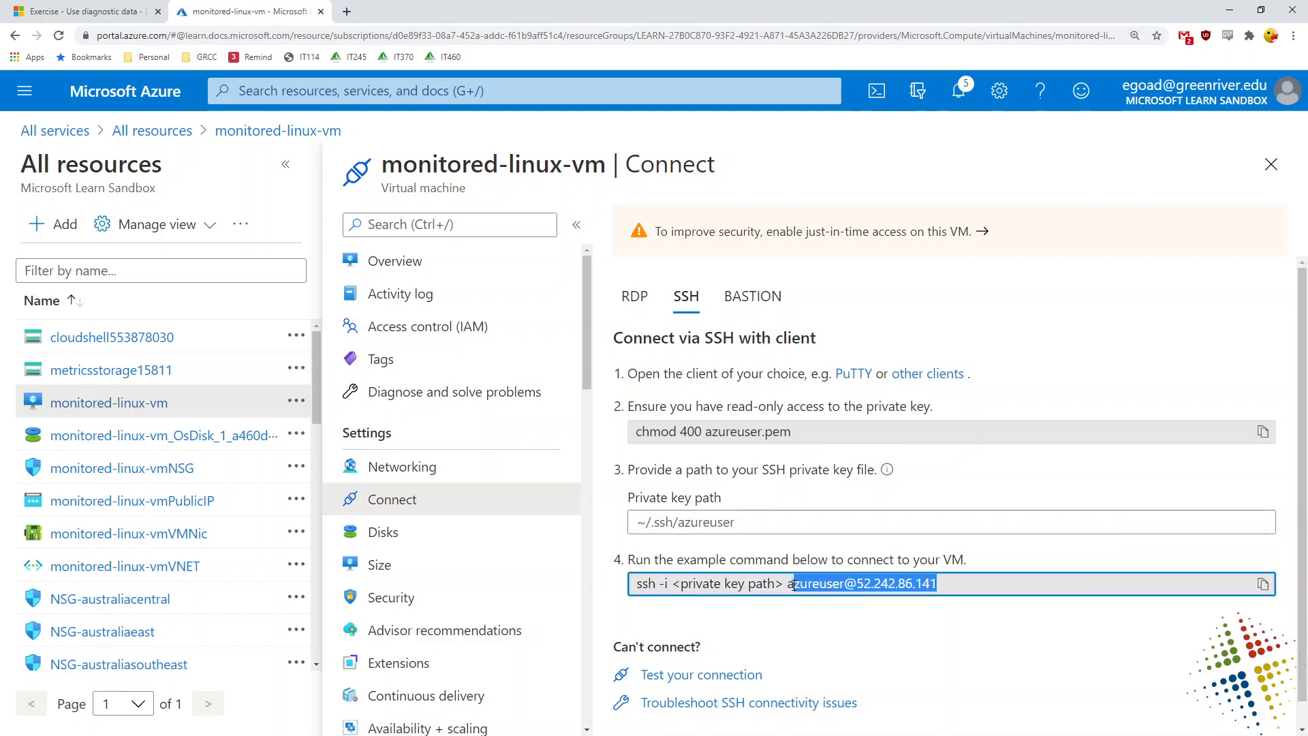
right_click(802, 584)
click(826, 597)
click(87, 9)
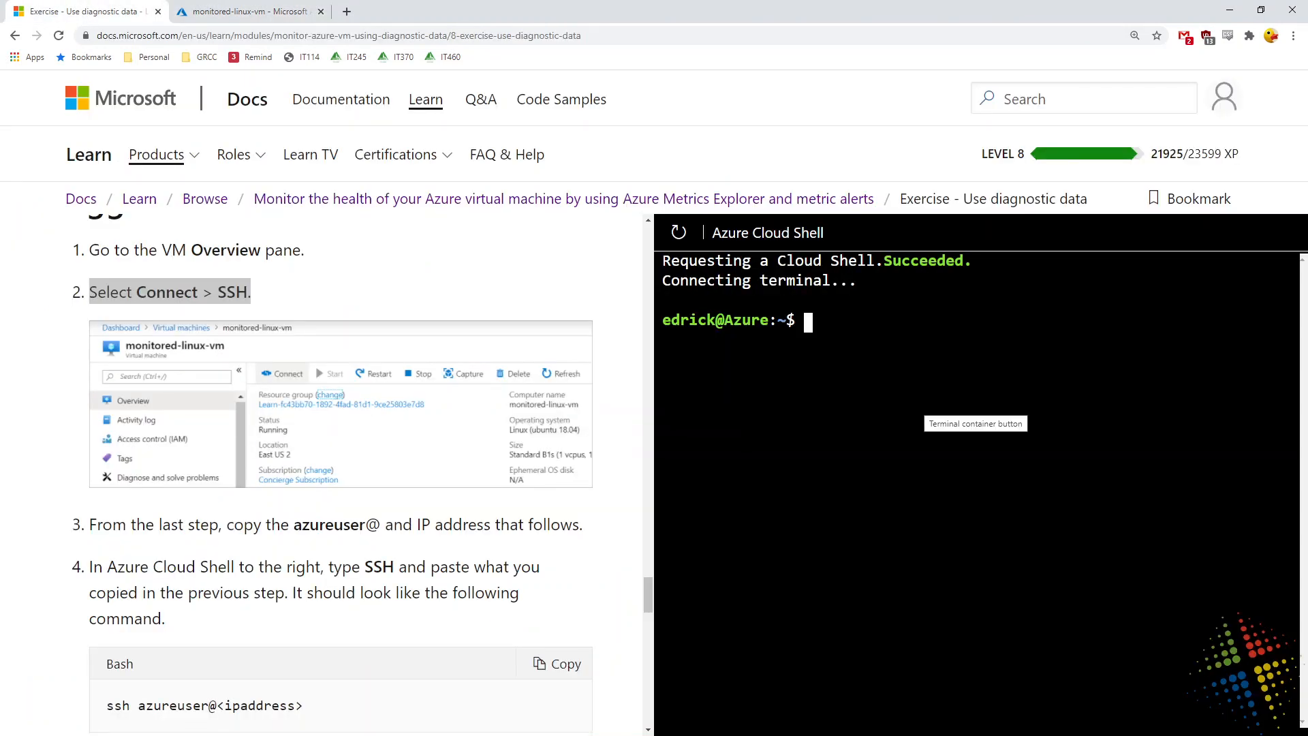
text(ssh)
right_click(917, 406)
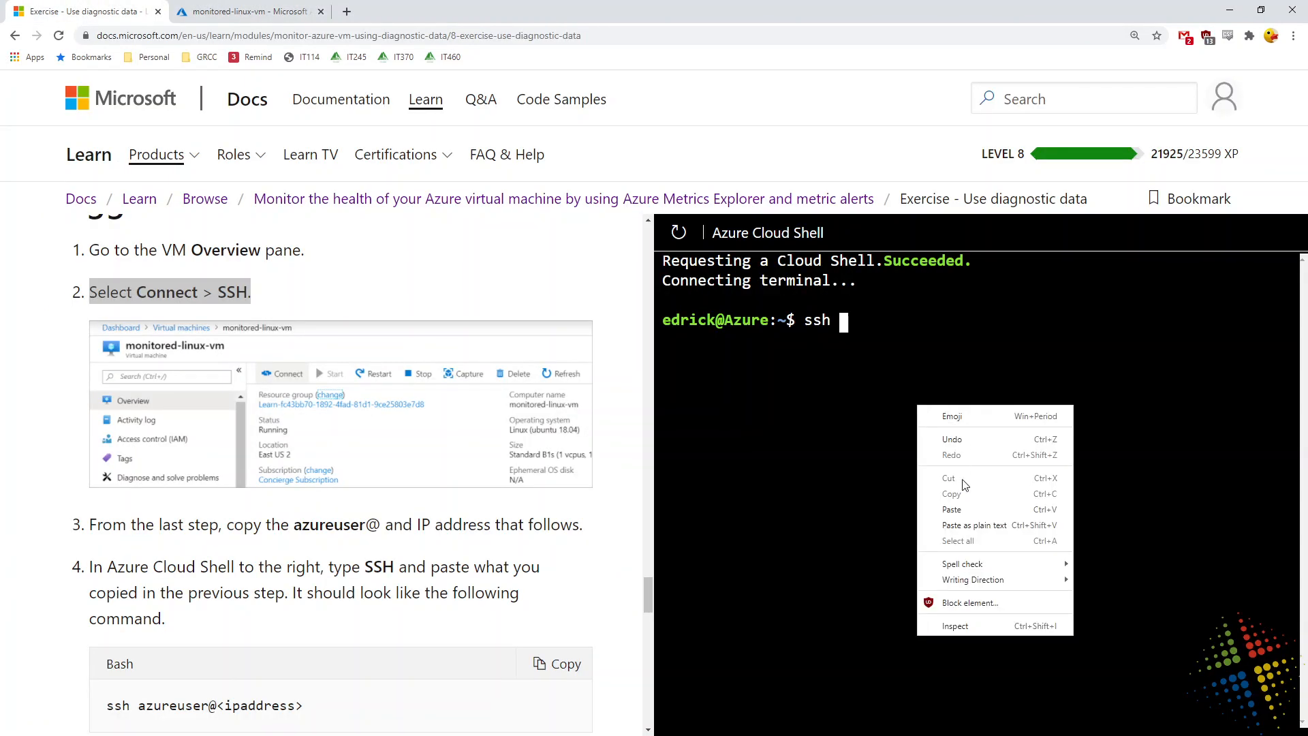
click(964, 525)
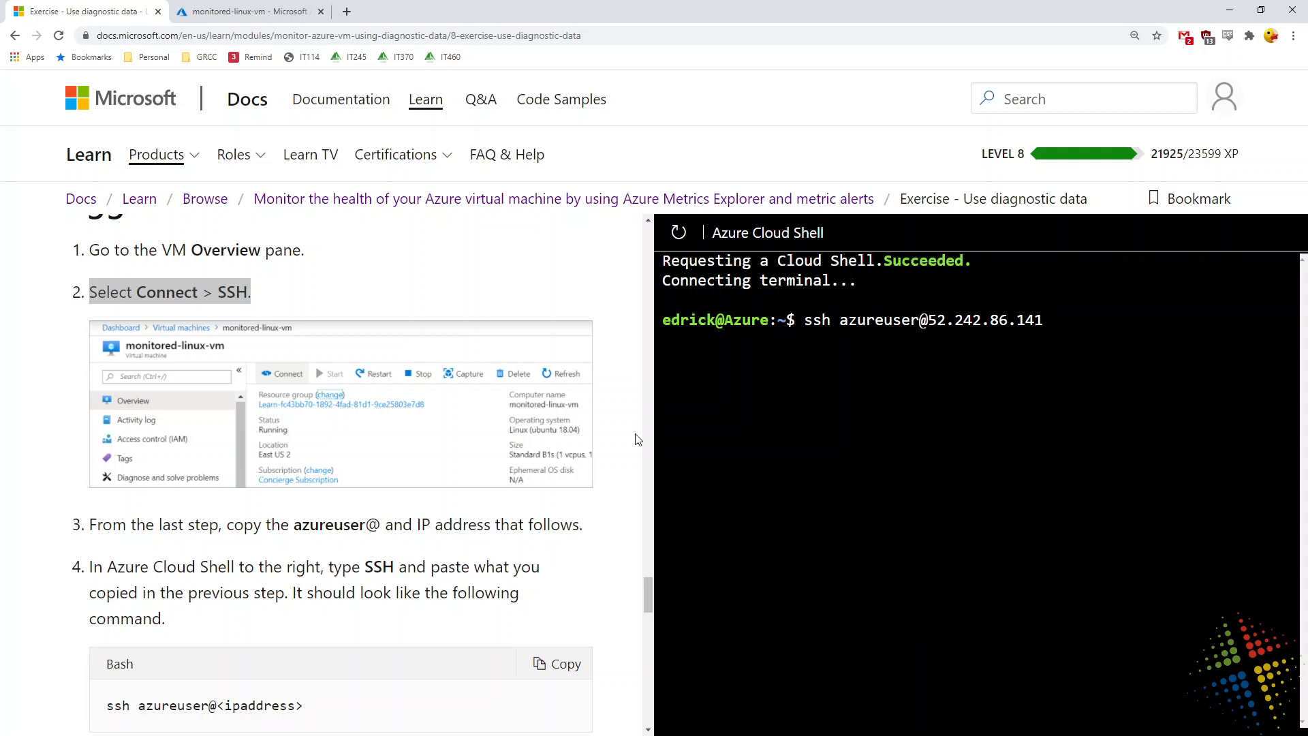
key(Return)
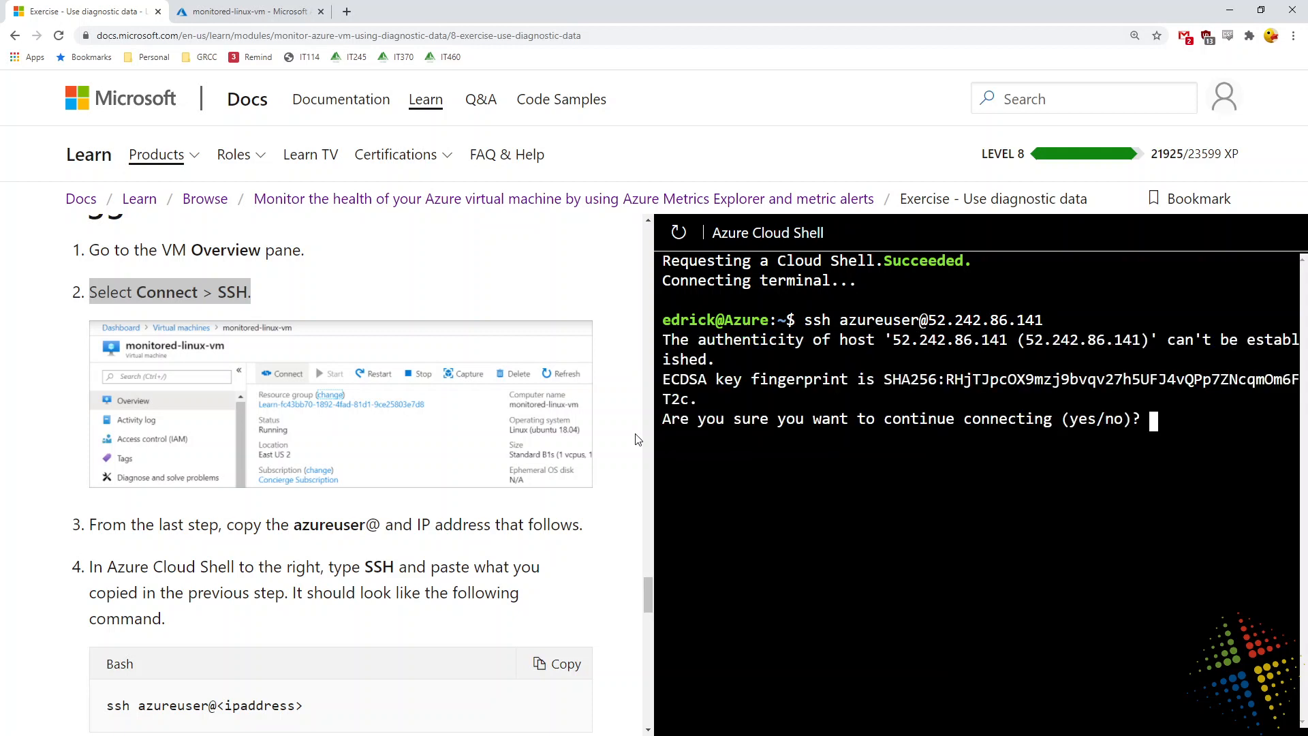
text(yes)
key(Return)
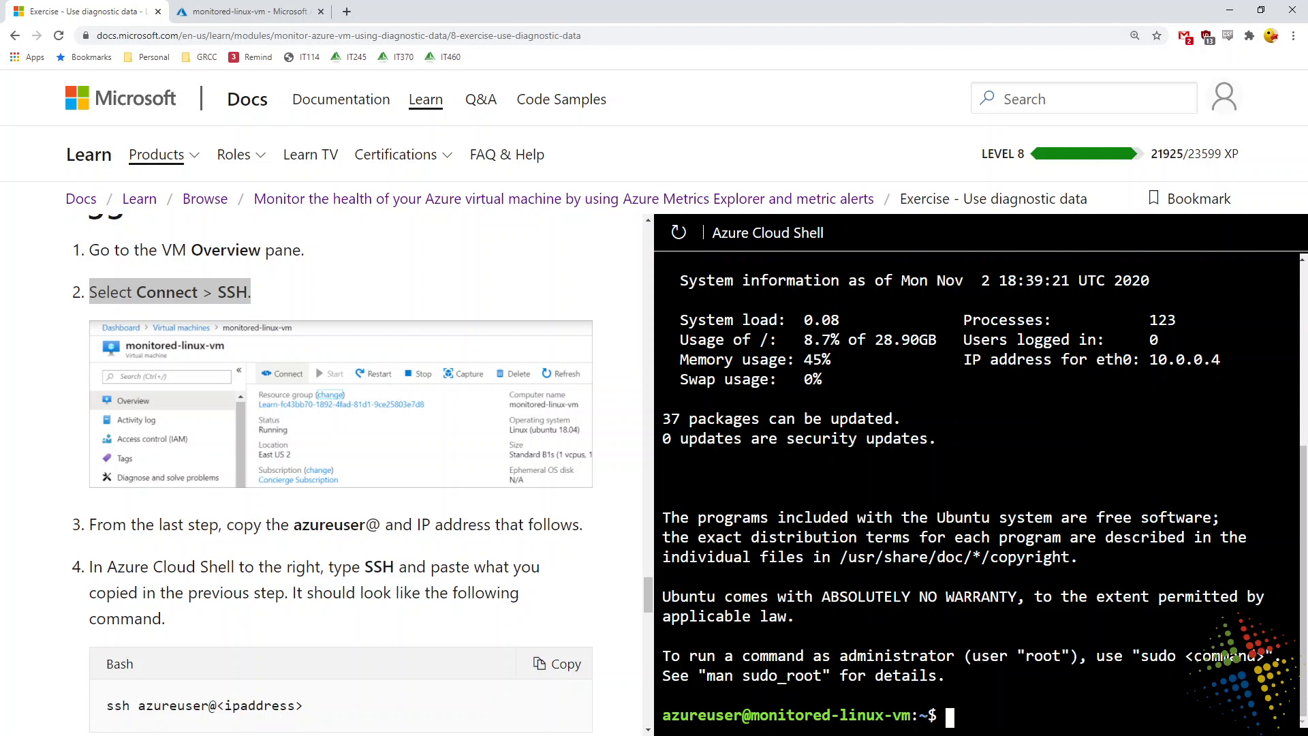
- Install the stress tool on the VM with sudo apt install stress
text(suo a)
key(BackSpace)
key(BackSpace)
key(BackSpace)
text(do apt install stress)
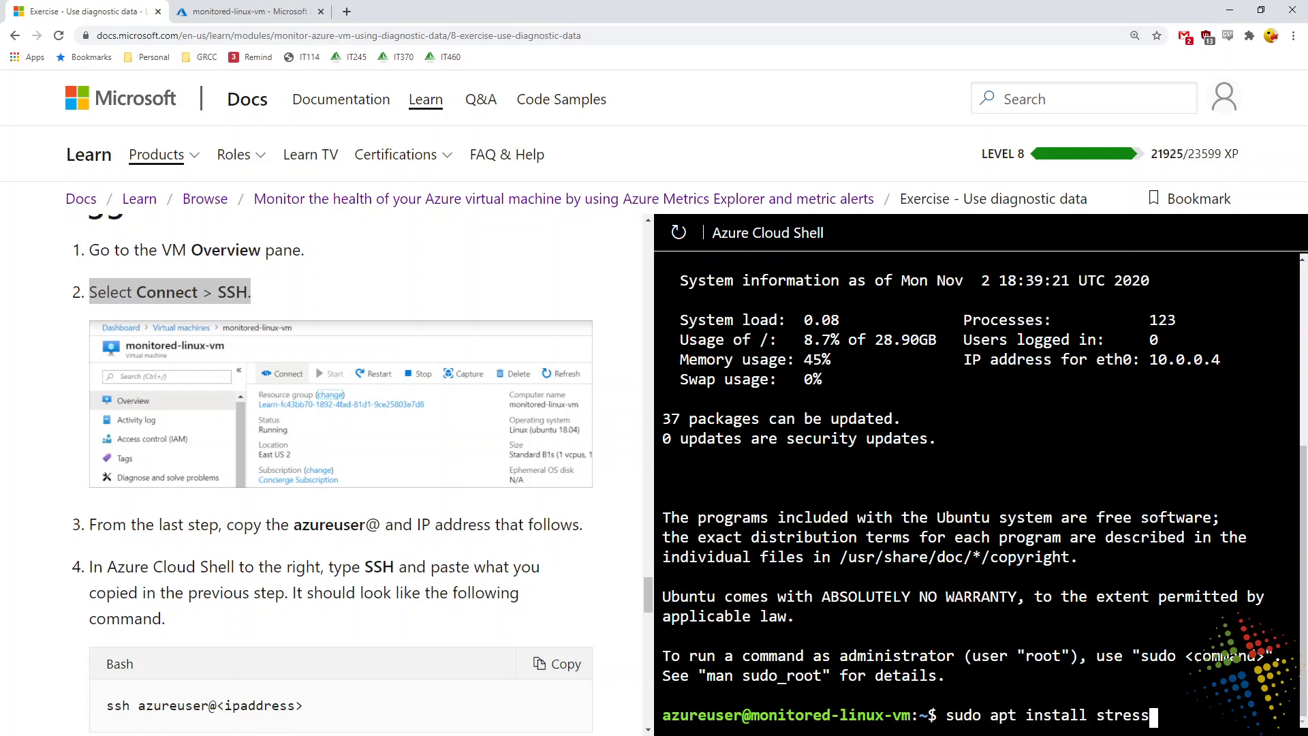
key(Return)
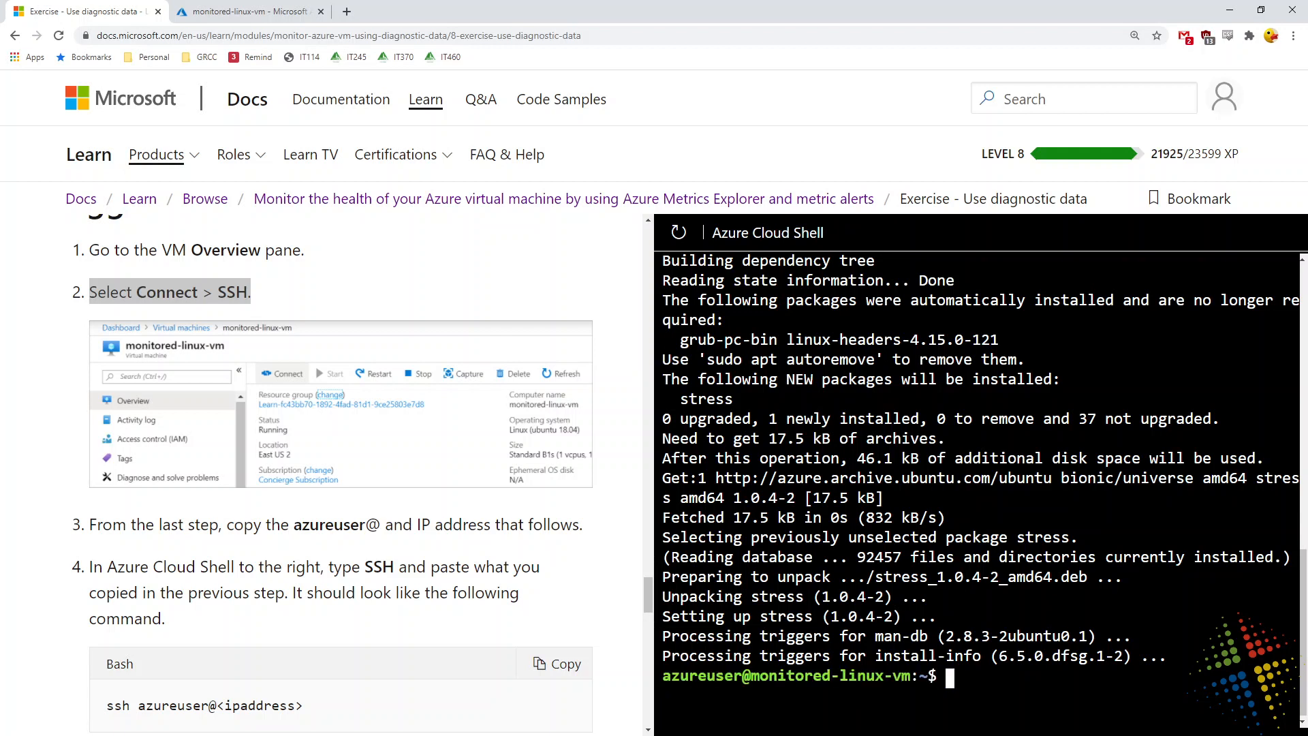
- Load the VM's CPU by running sudo stress --cpu 16 -v -t 10m
text(sudo stress --c)
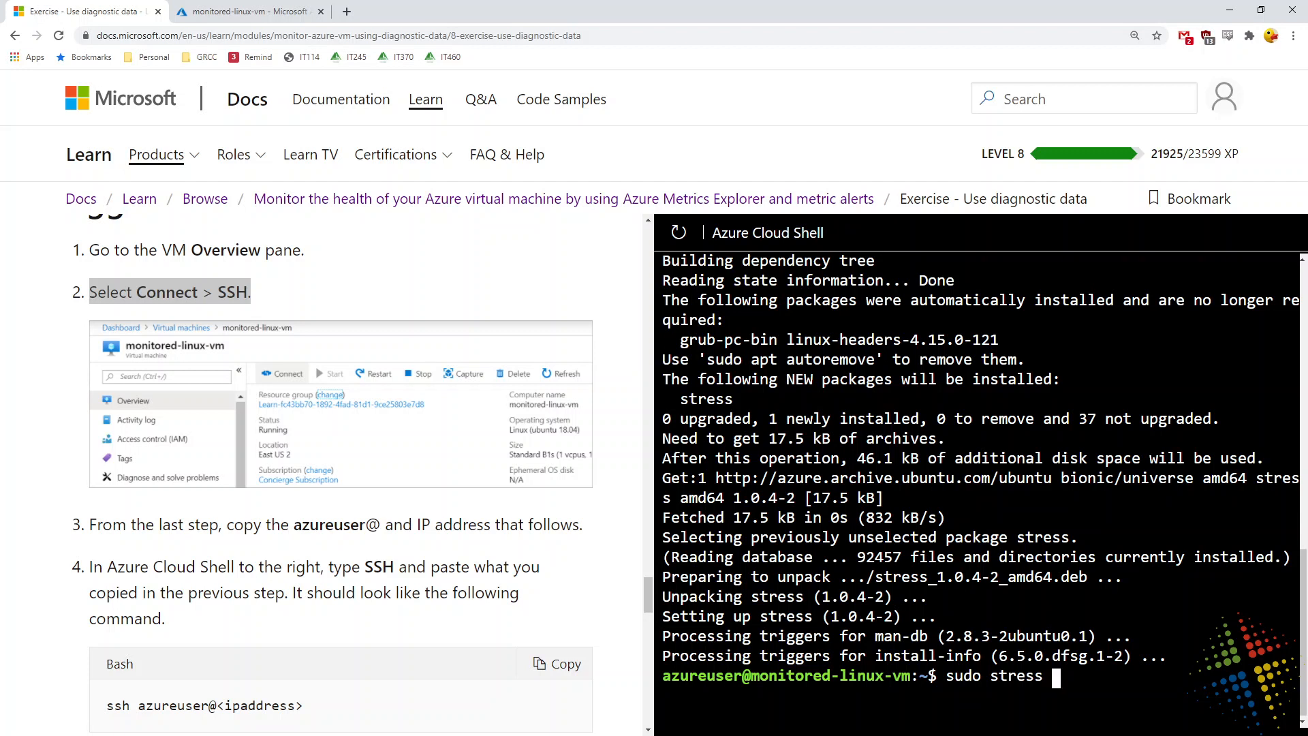
text(pu 16 -v -t 10m)
drag(1212, 677, 1132, 676)
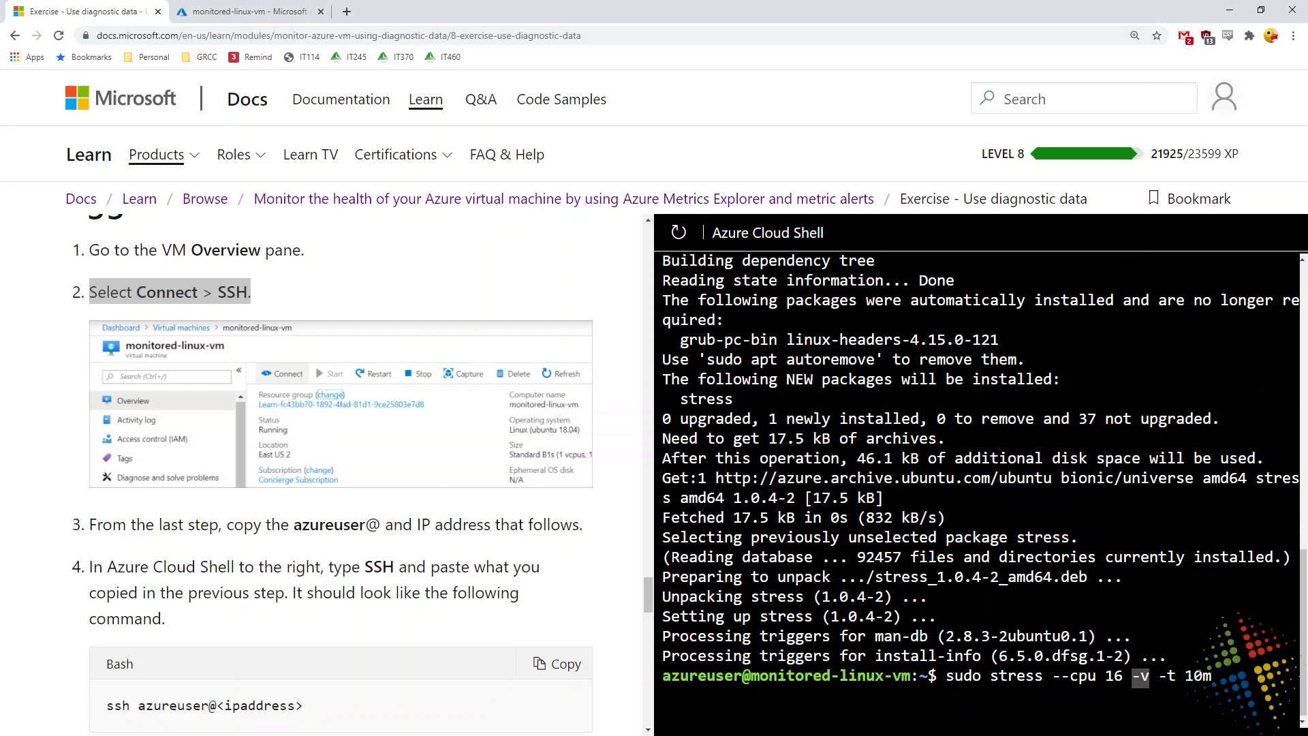
drag(1123, 676, 1052, 676)
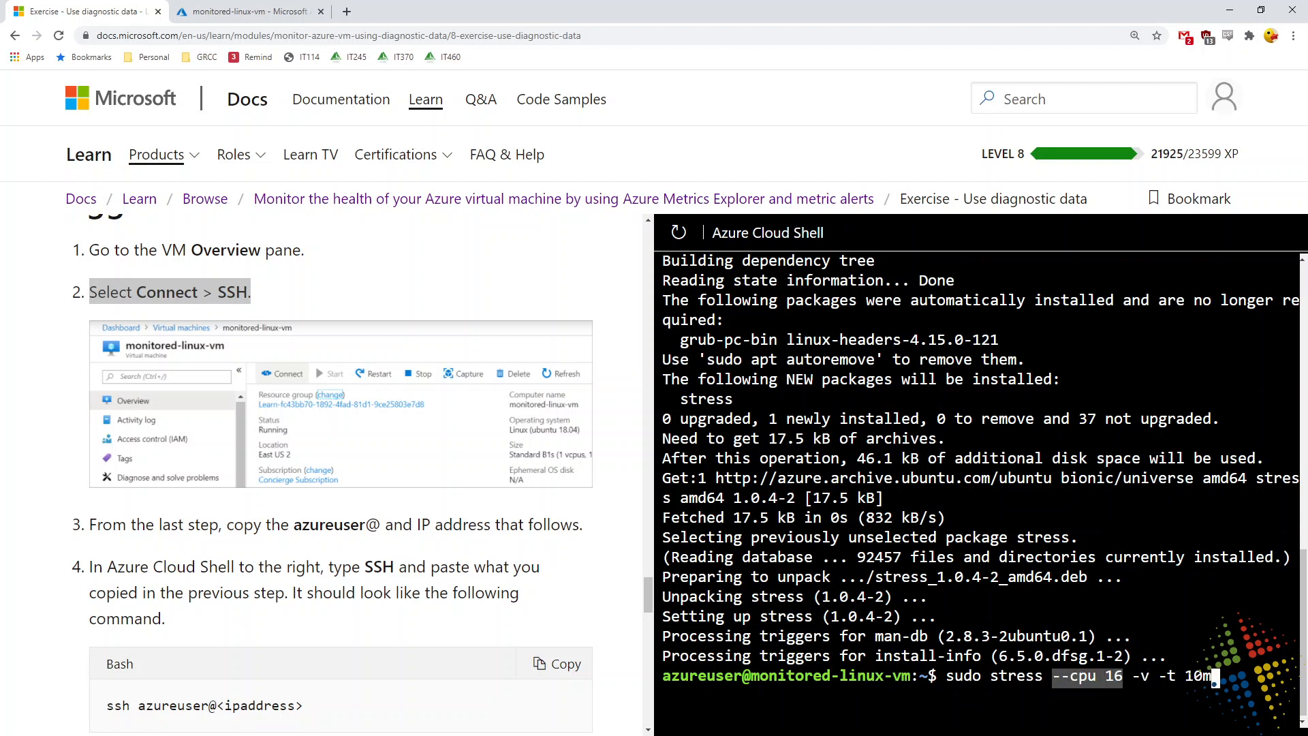
click(1214, 682)
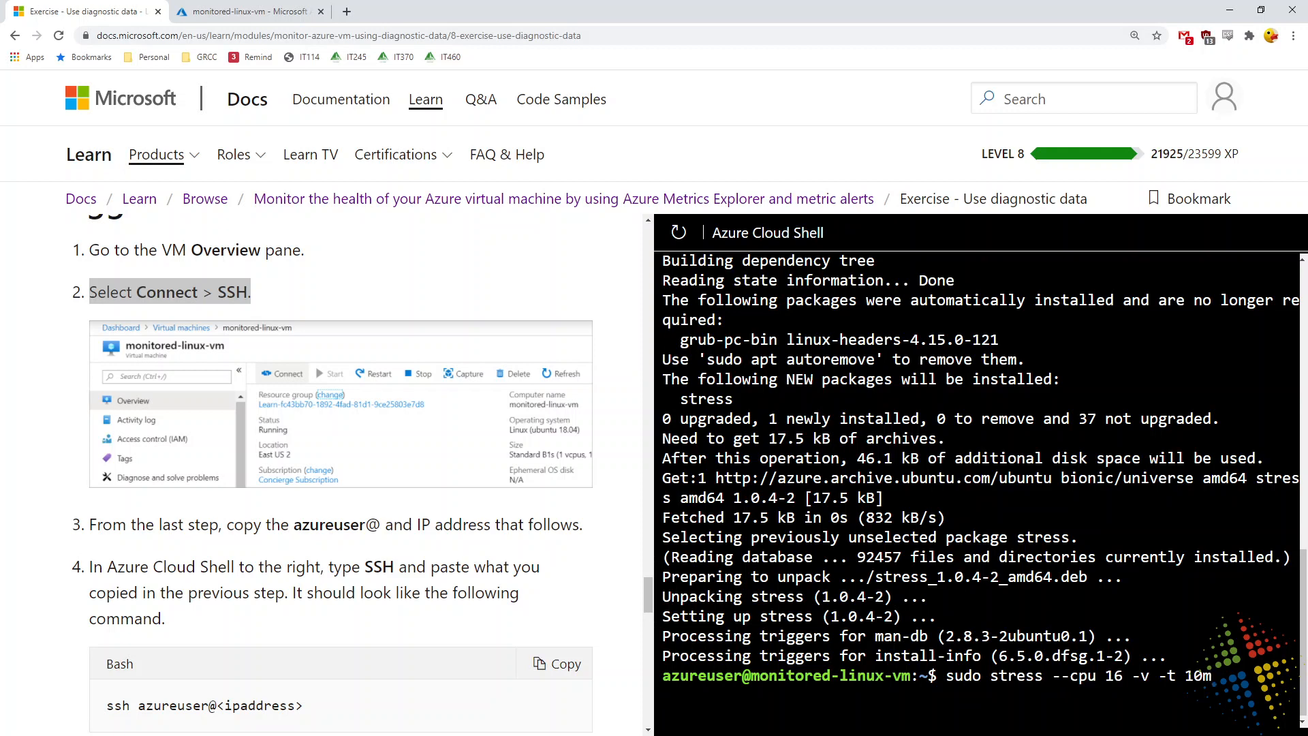
key(Return)
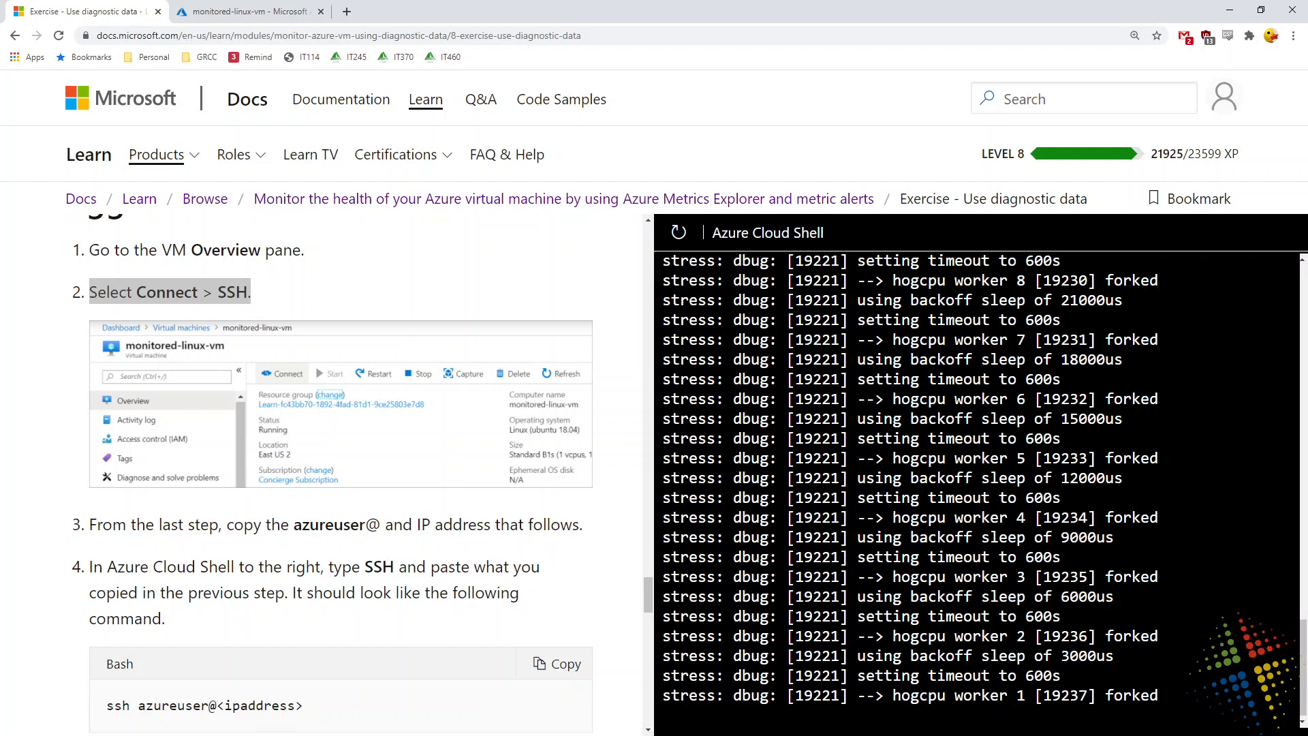
- Switch to the Azure portal and open the average CPU chart from monitored-linux-vm's overview monitoring in Metrics
click(245, 13)
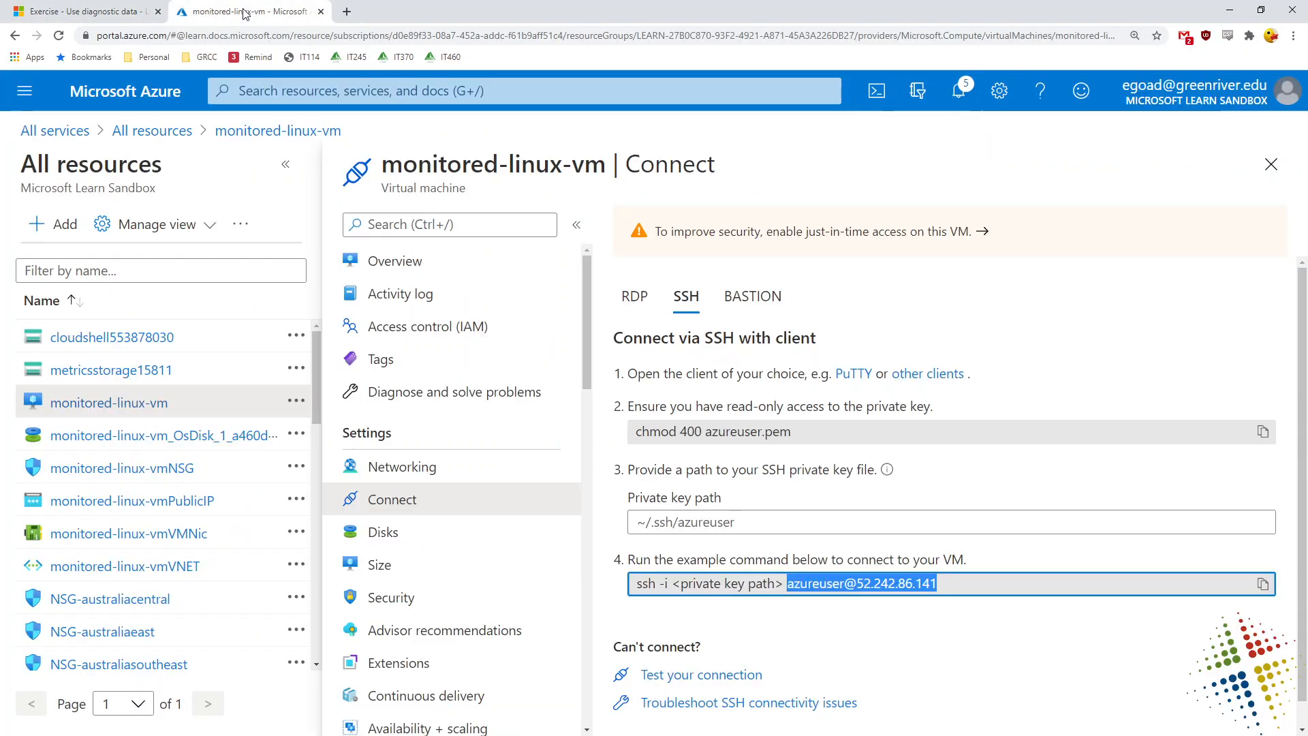
click(440, 264)
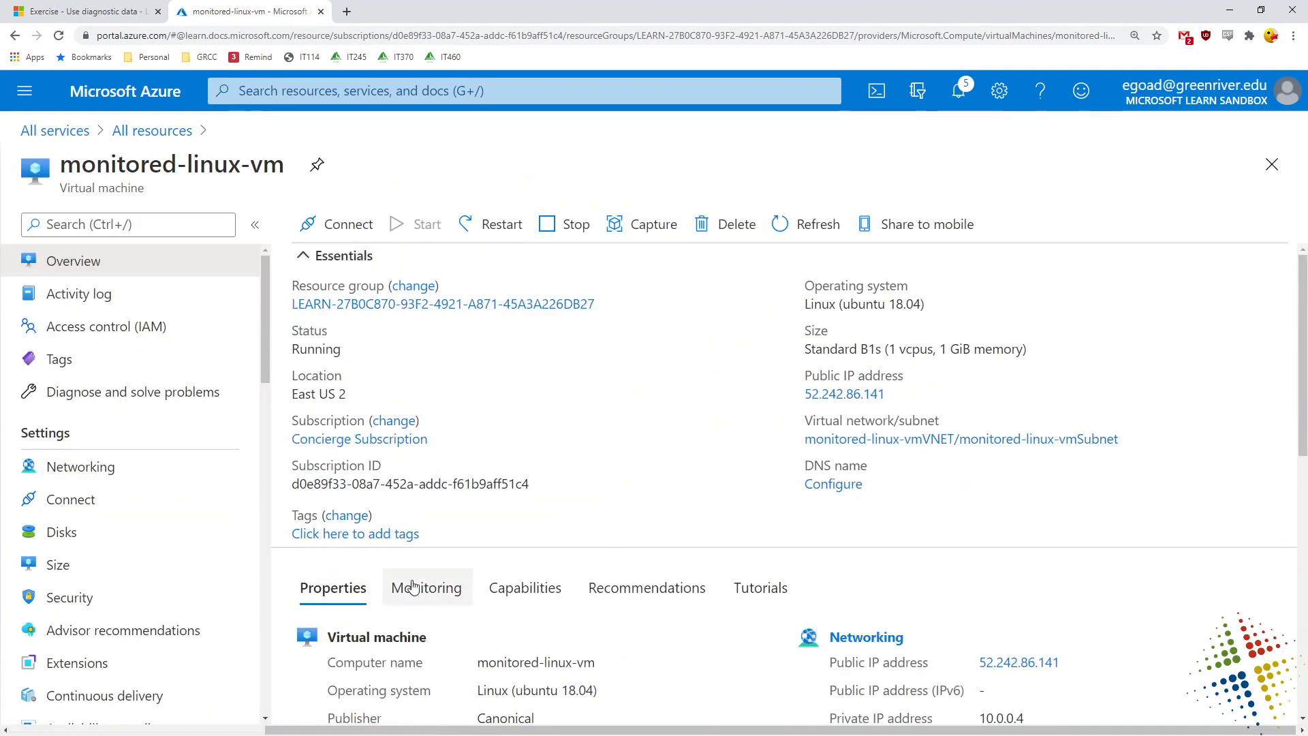
click(427, 587)
drag(1306, 351, 1306, 479)
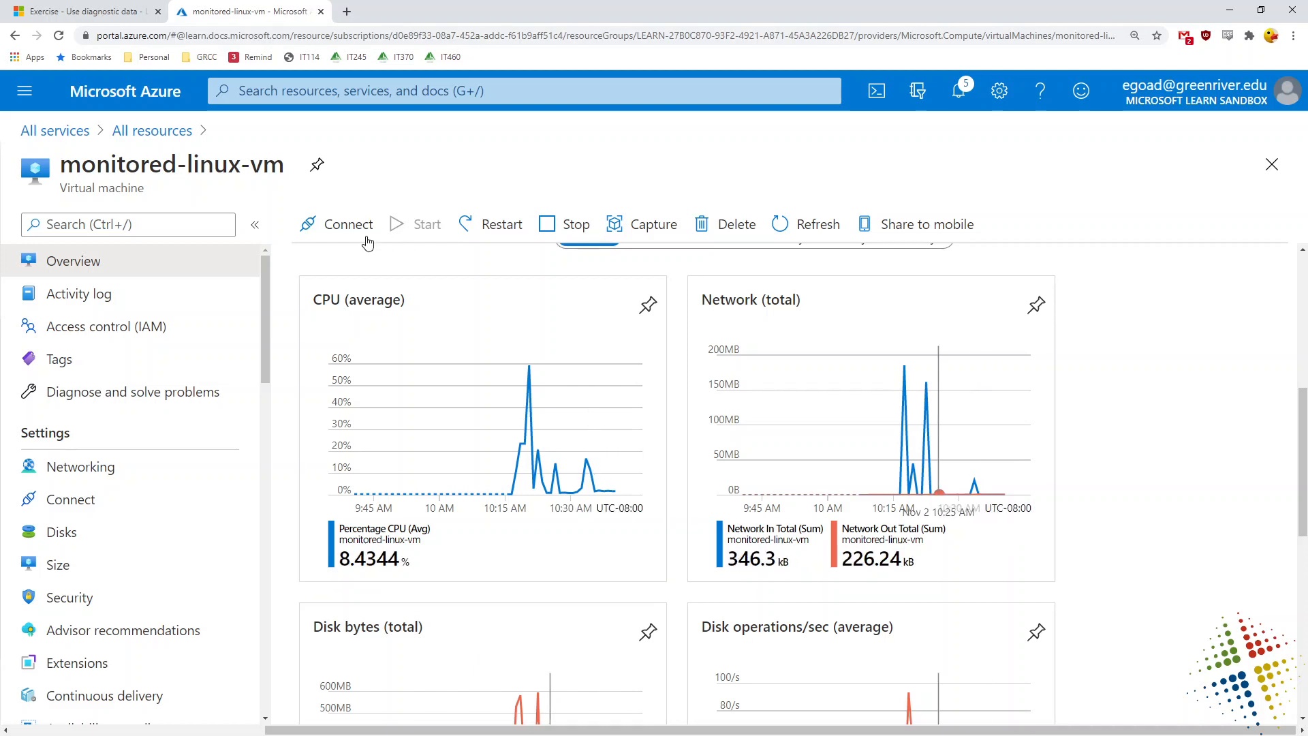
click(353, 307)
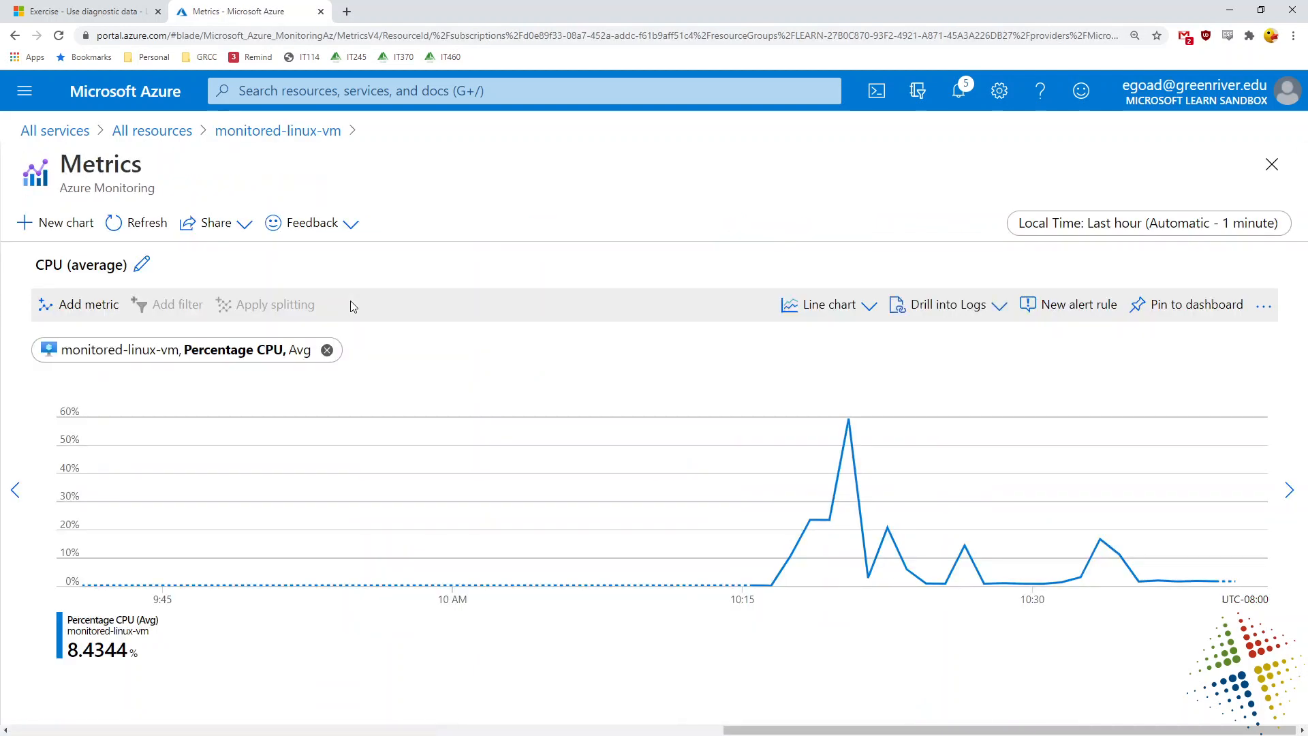
- Set the CPU chart's time range to Last 30 minutes, keeping the time granularity Automatic
click(1257, 222)
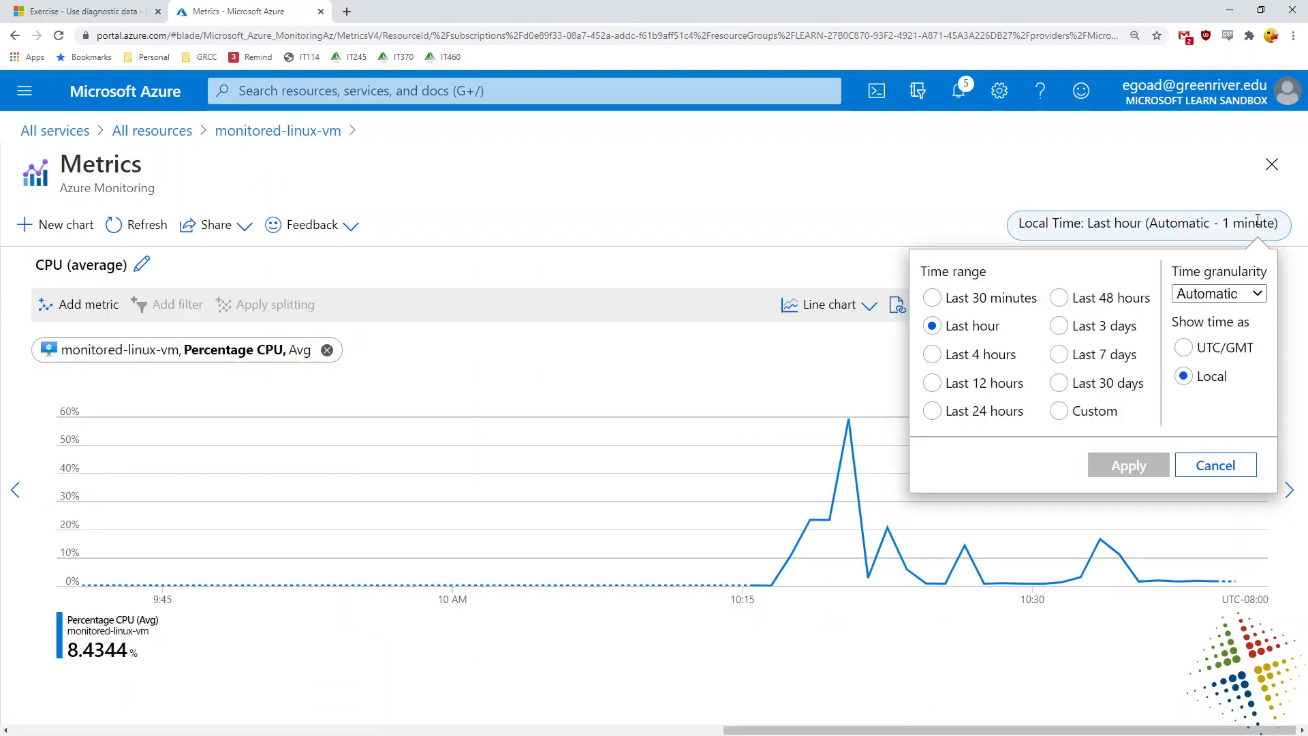
click(964, 304)
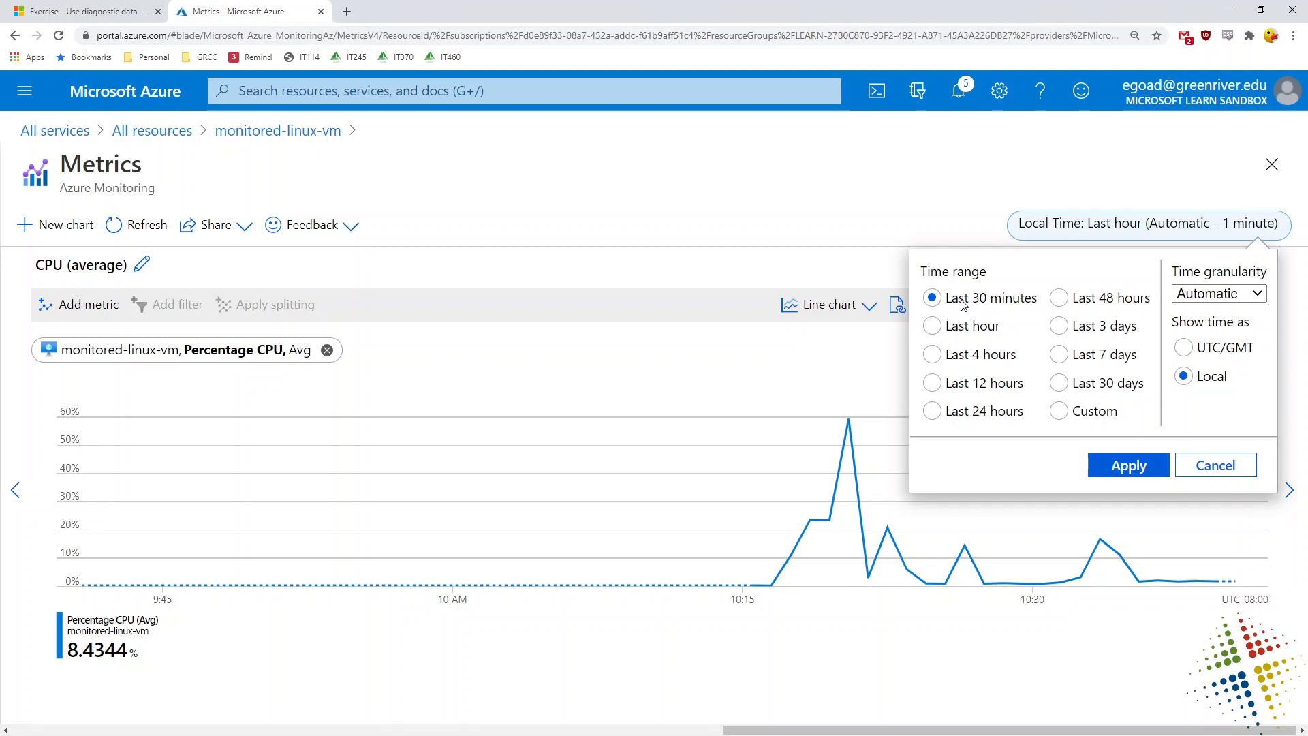
click(1259, 294)
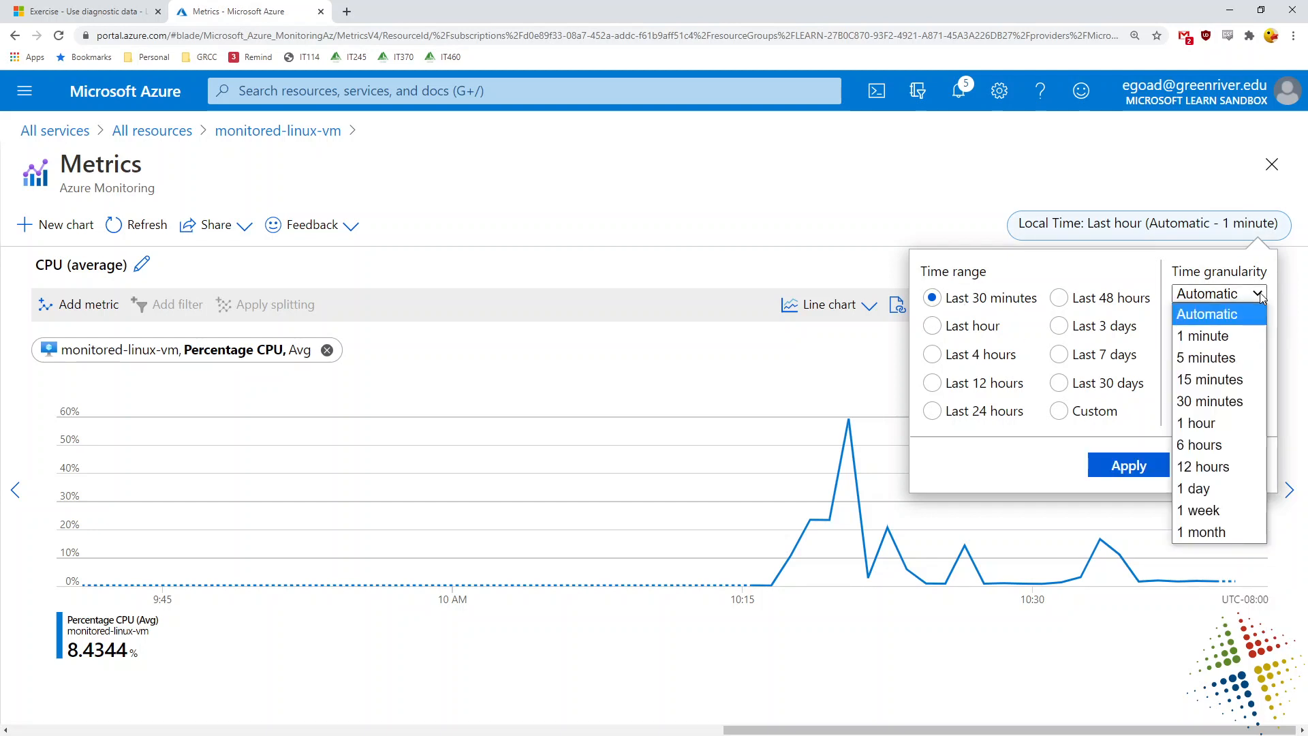
click(1260, 298)
click(1127, 464)
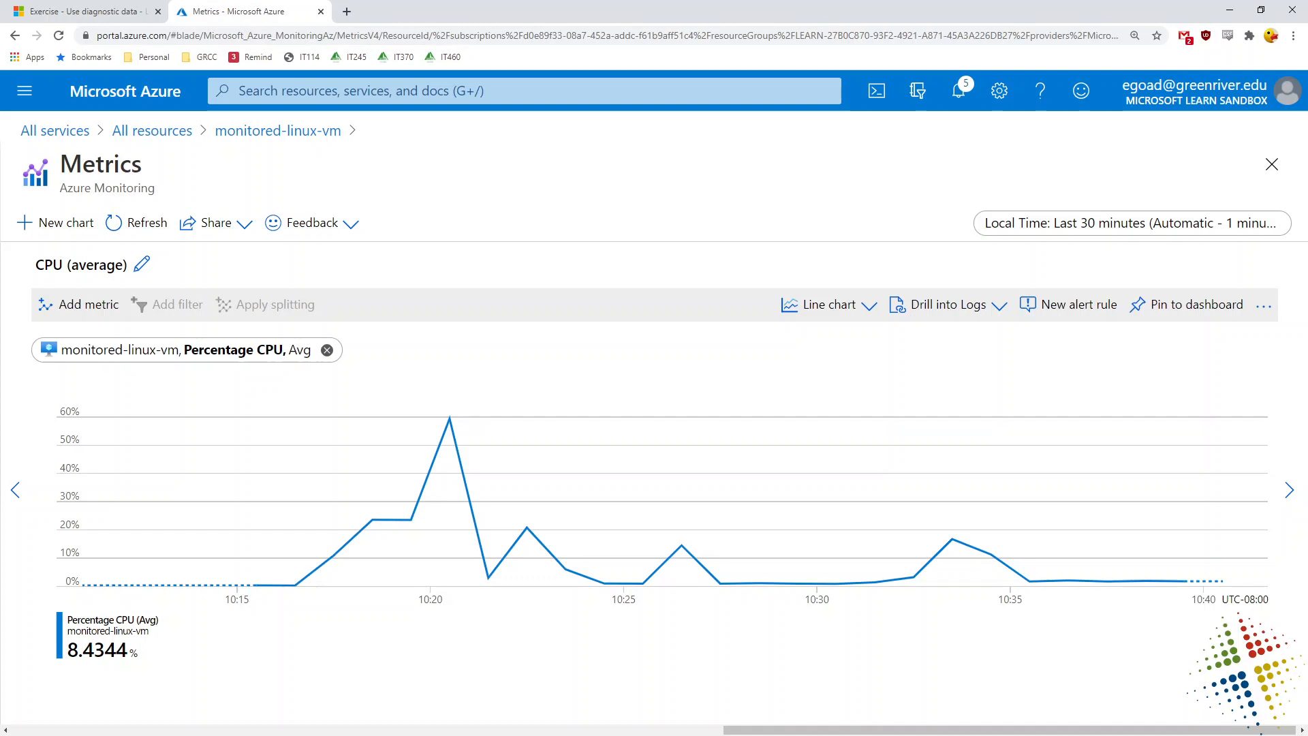
- Return to the Learn exercise page and read step 11 about the CPU load and the sample alert email
click(88, 12)
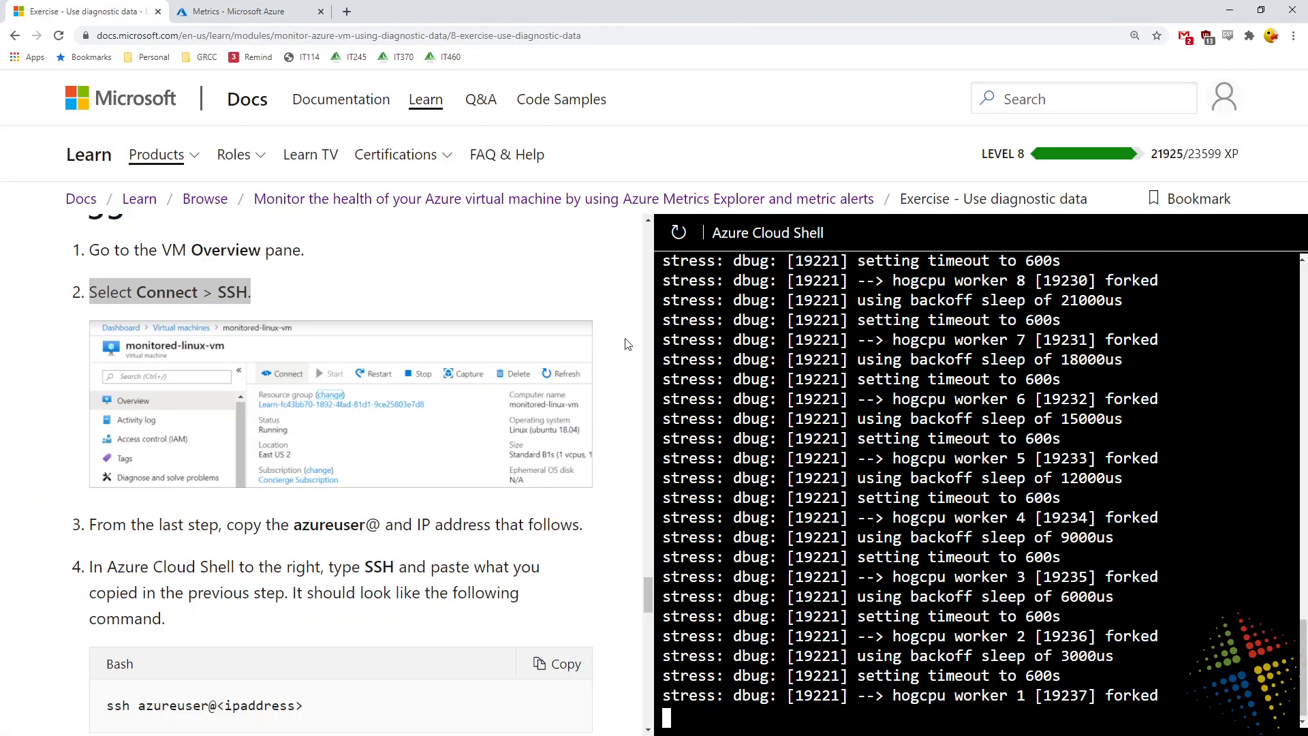
scroll(427, 552, down, 2)
drag(646, 606, 648, 669)
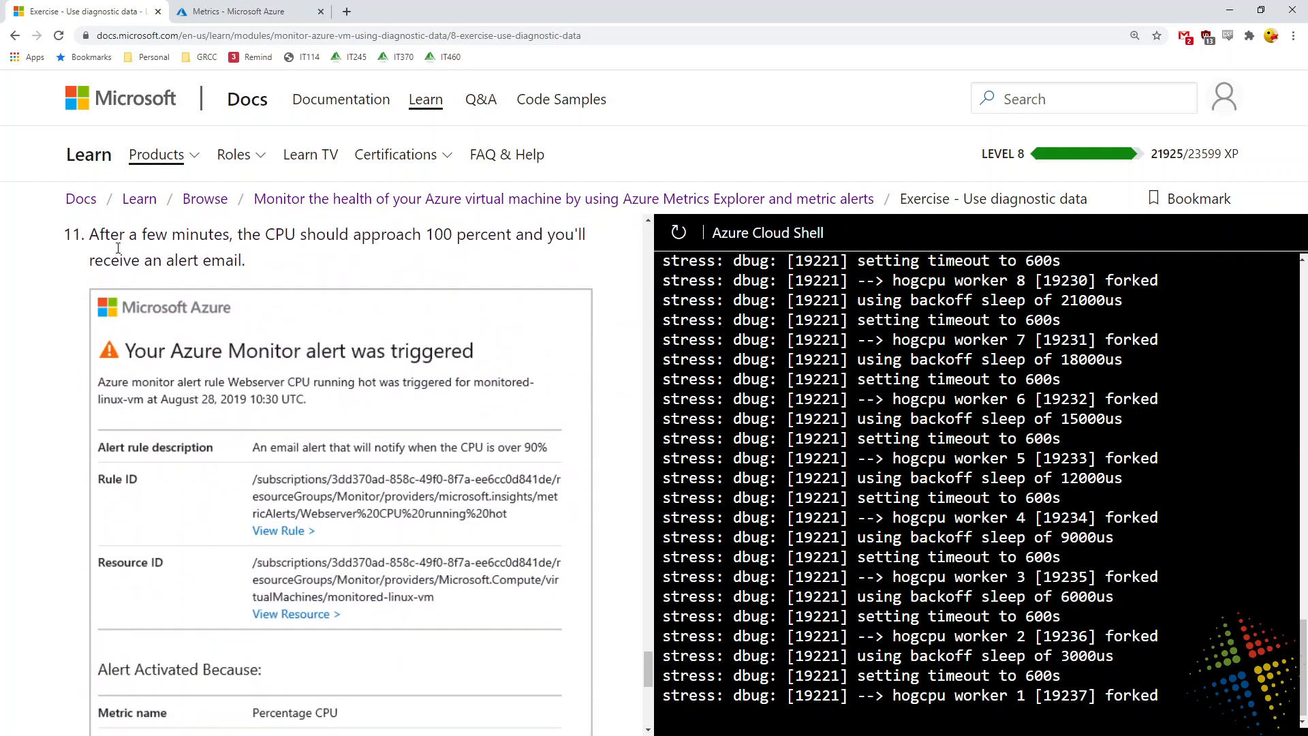
drag(99, 235, 482, 511)
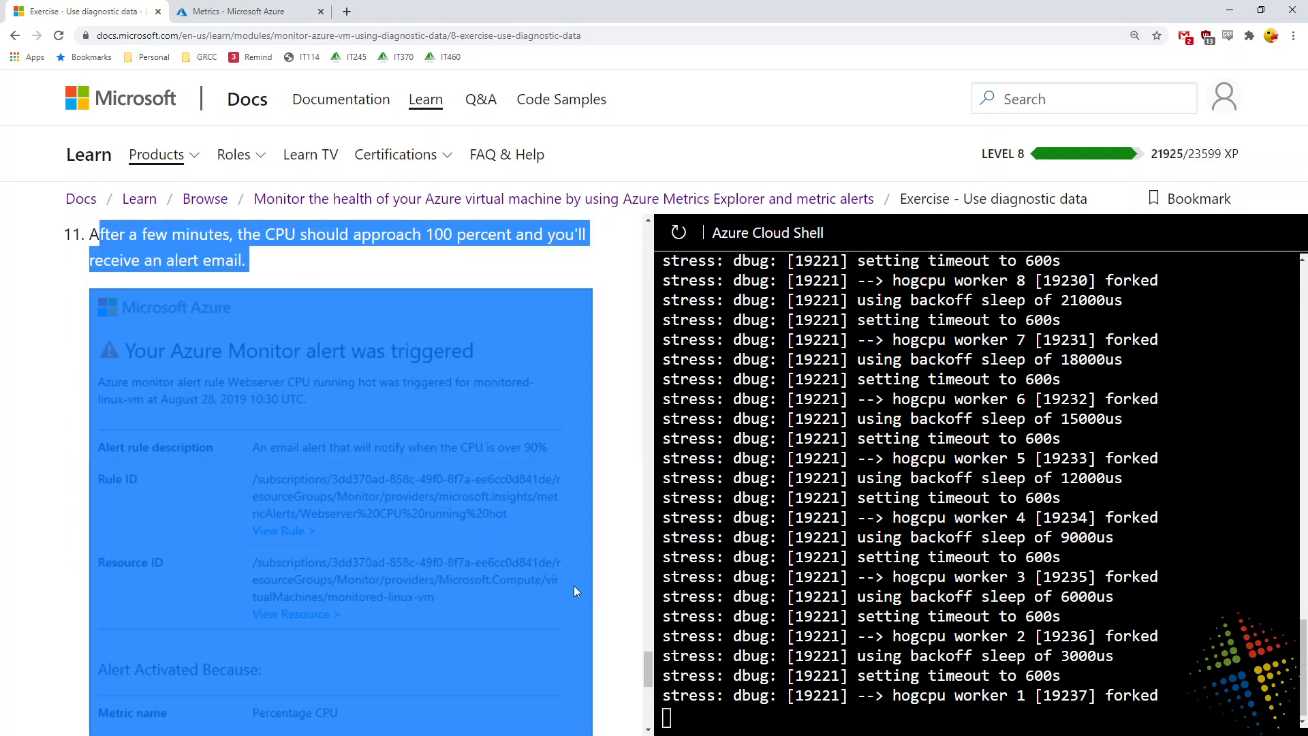
click(481, 266)
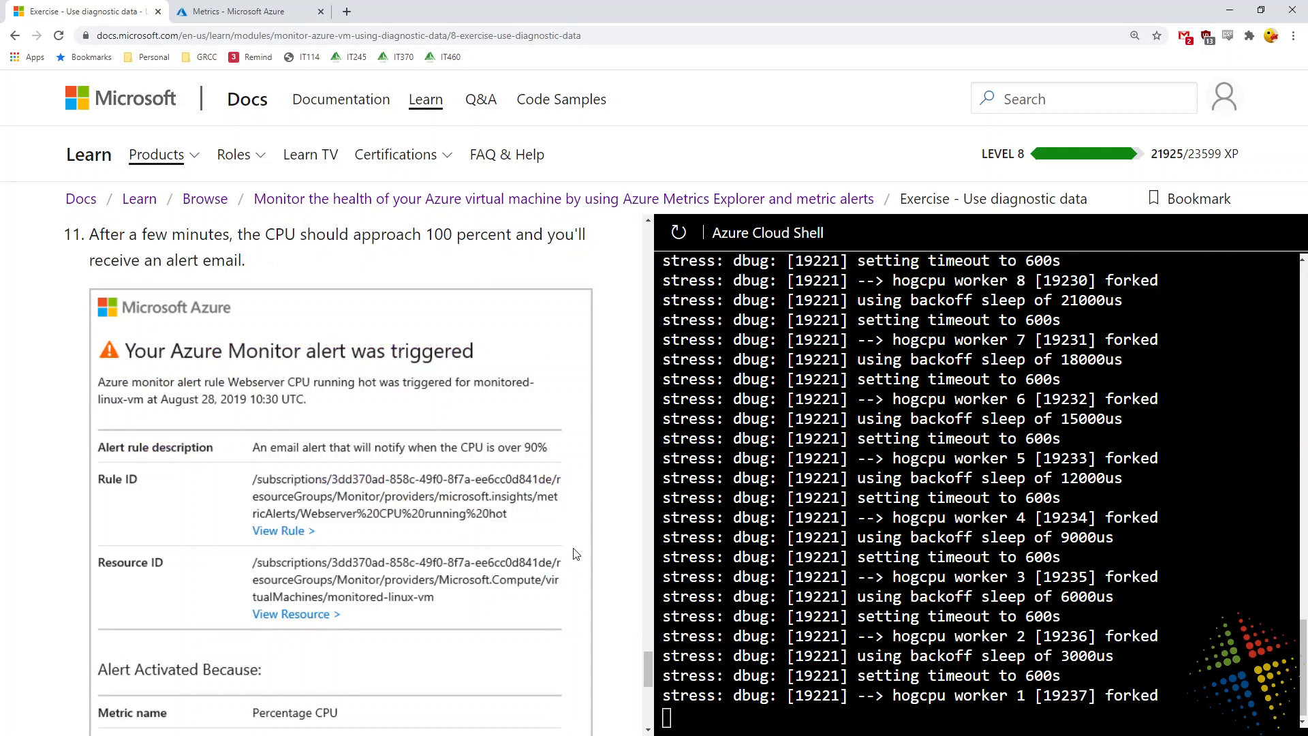
mouse_move(648, 669)
mouse_down()
mouse_move(650, 704)
mouse_move(648, 687)
mouse_up()
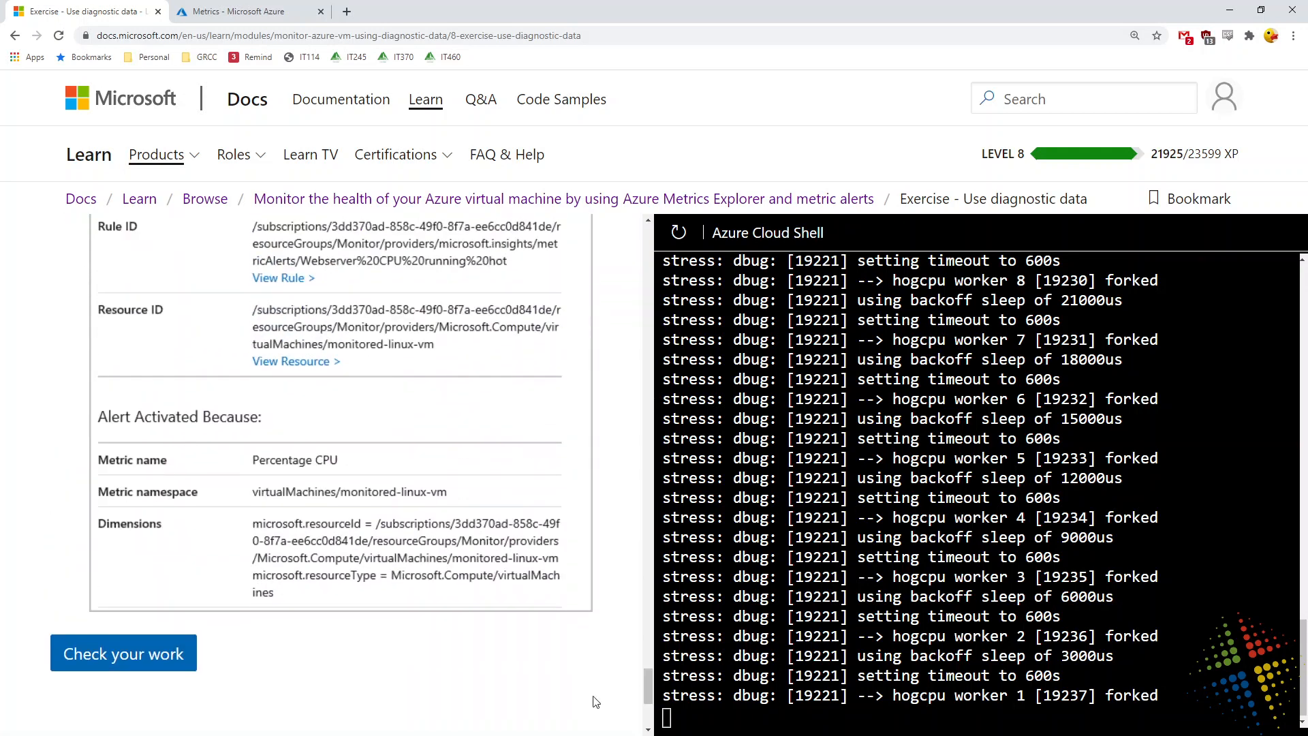
- Check the work for the exercise and dismiss the completion dialog
click(136, 647)
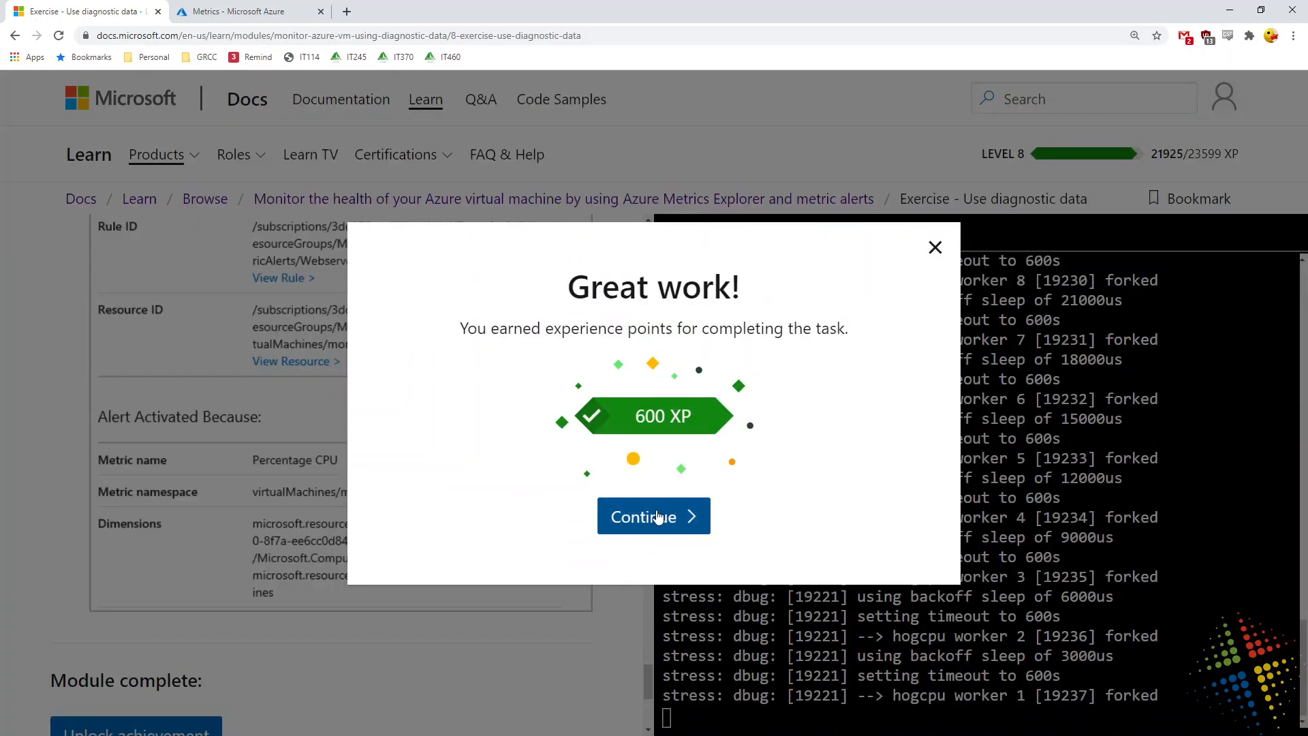
click(936, 248)
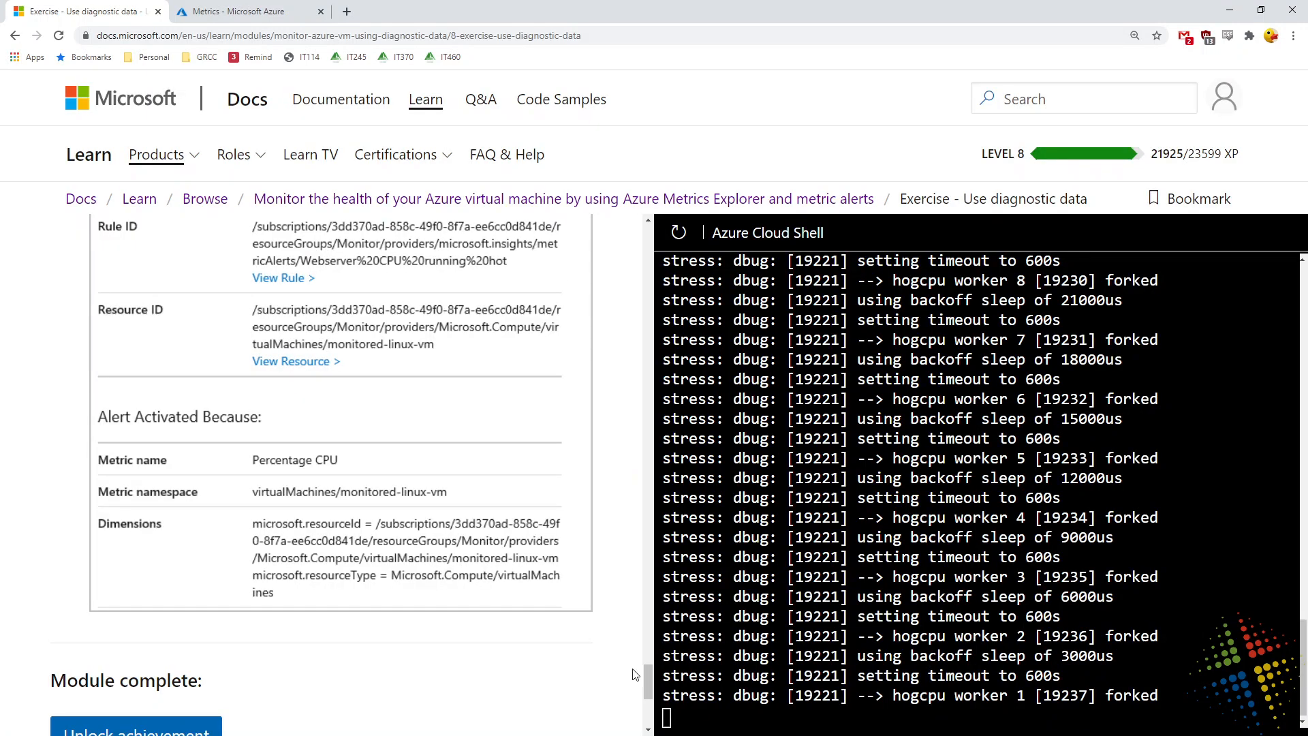
drag(647, 685, 626, 630)
- Switch back to the Azure portal and refresh the CPU metrics chart twice
click(251, 9)
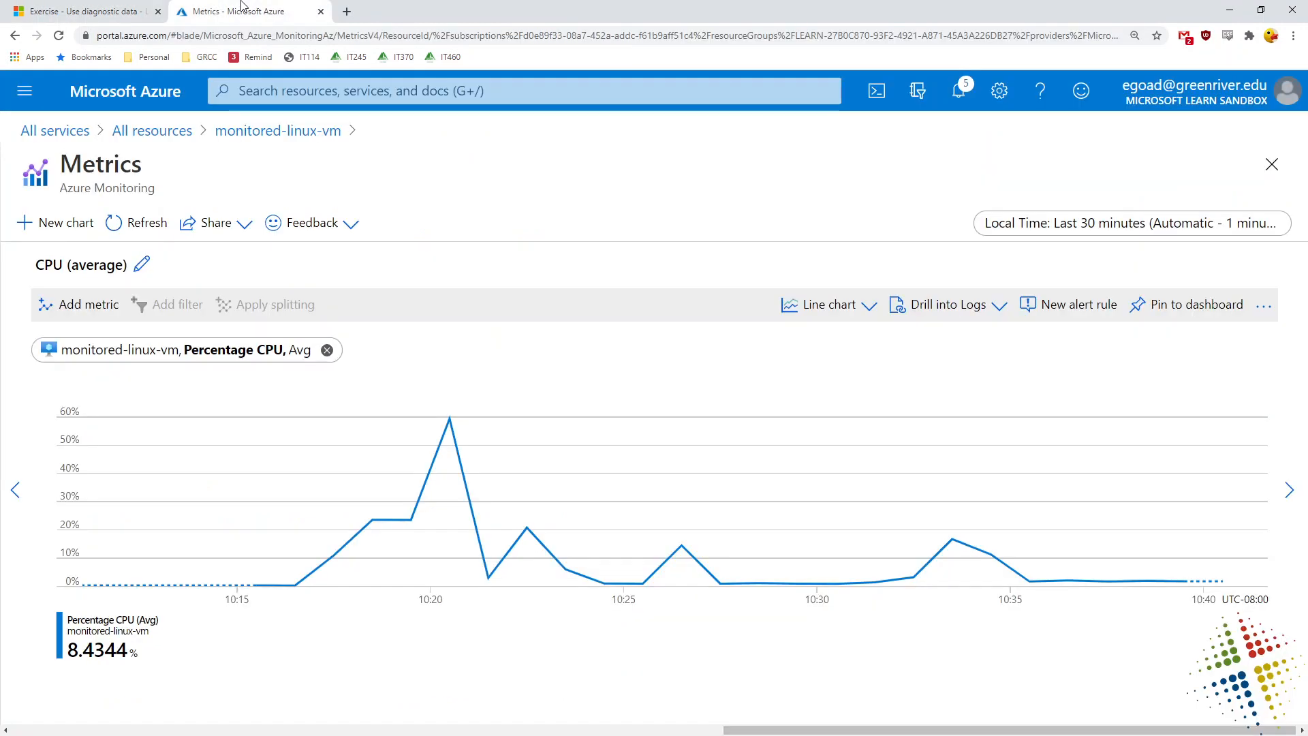
click(121, 232)
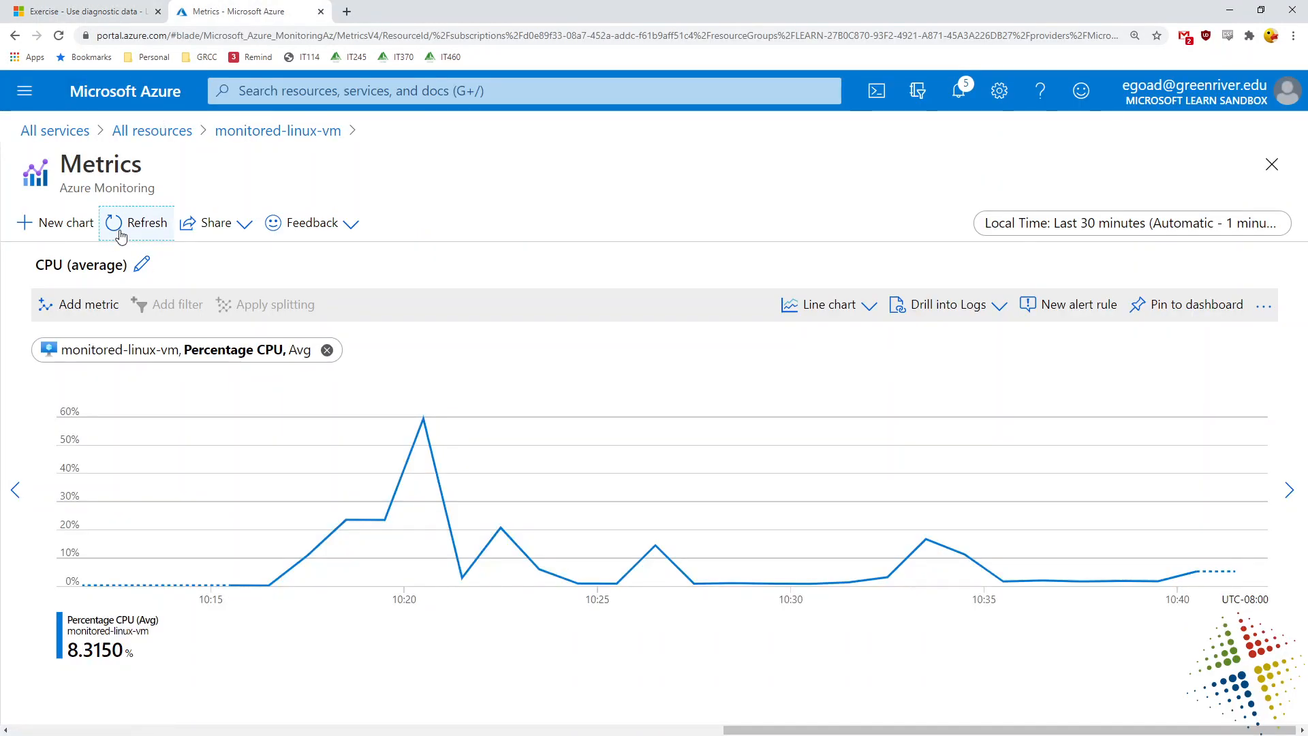
click(121, 232)
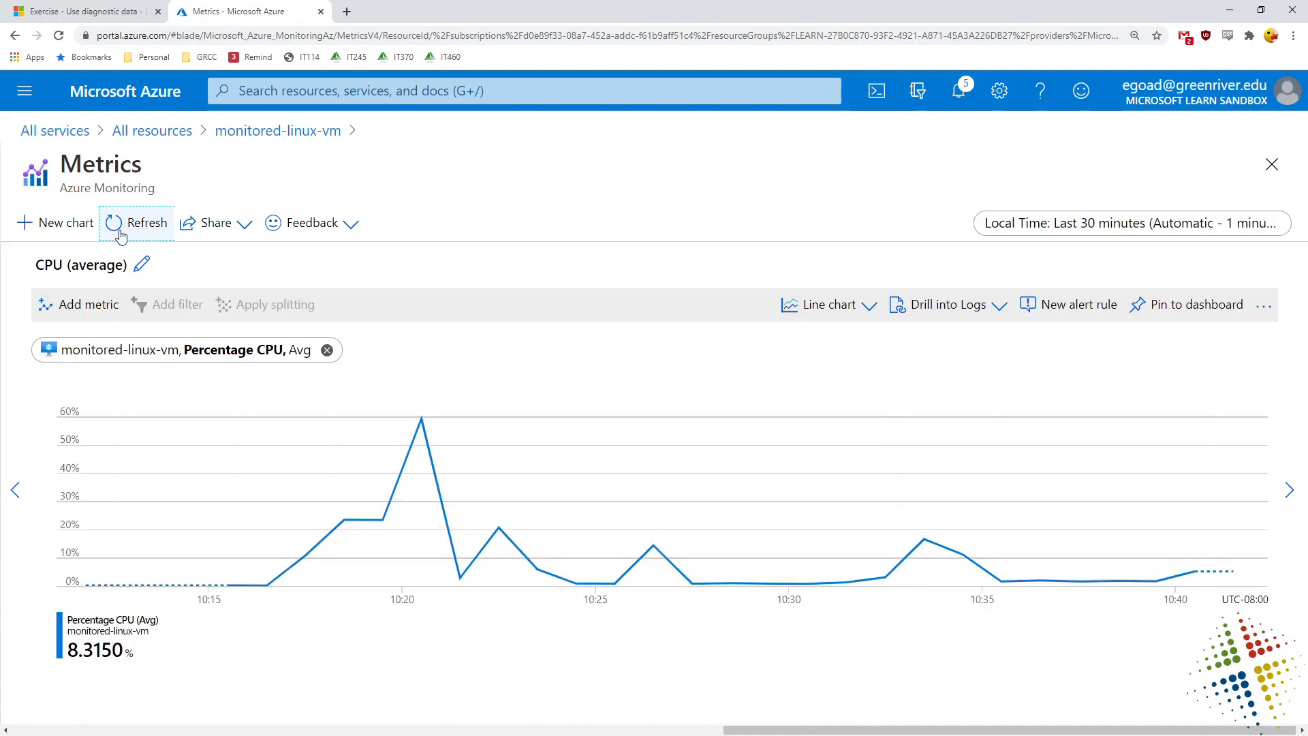